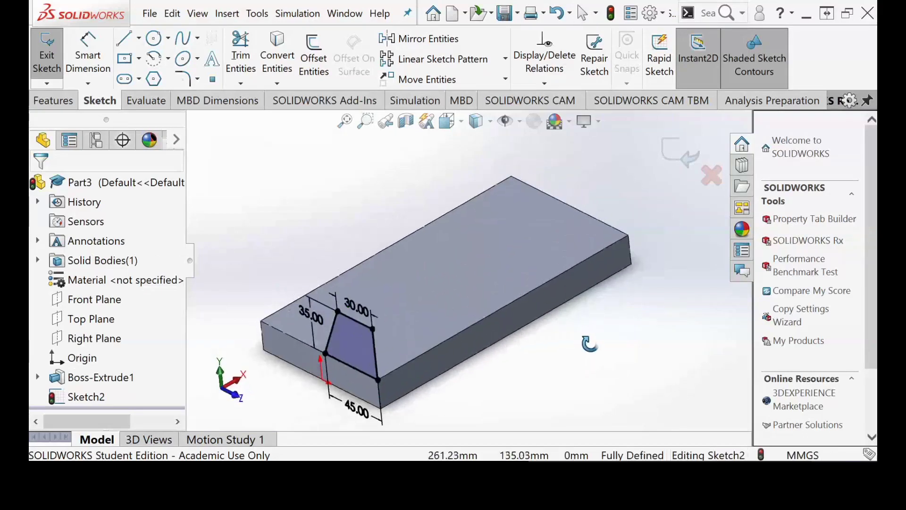
# Start a Boss-Extrude of the trapezoid sketch with the direction reversed, Blind at 20 mm.
pyautogui.click(61, 103)
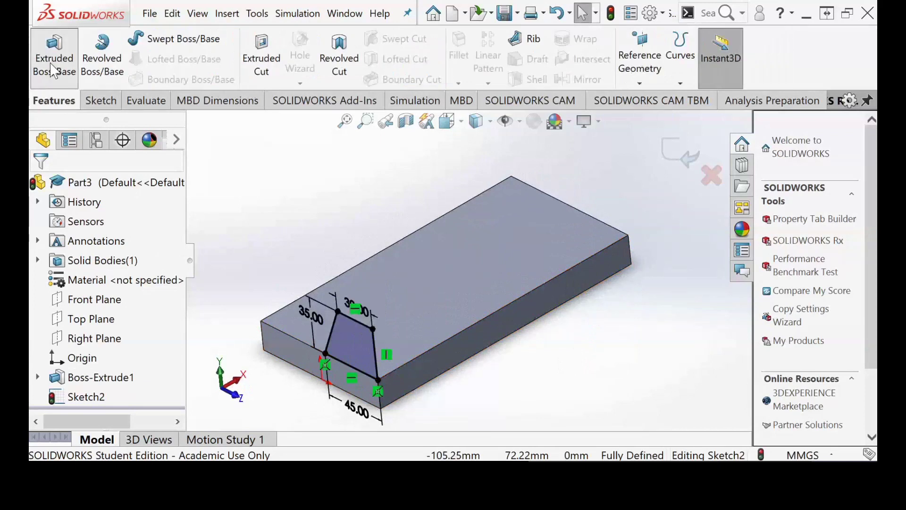
pyautogui.click(54, 71)
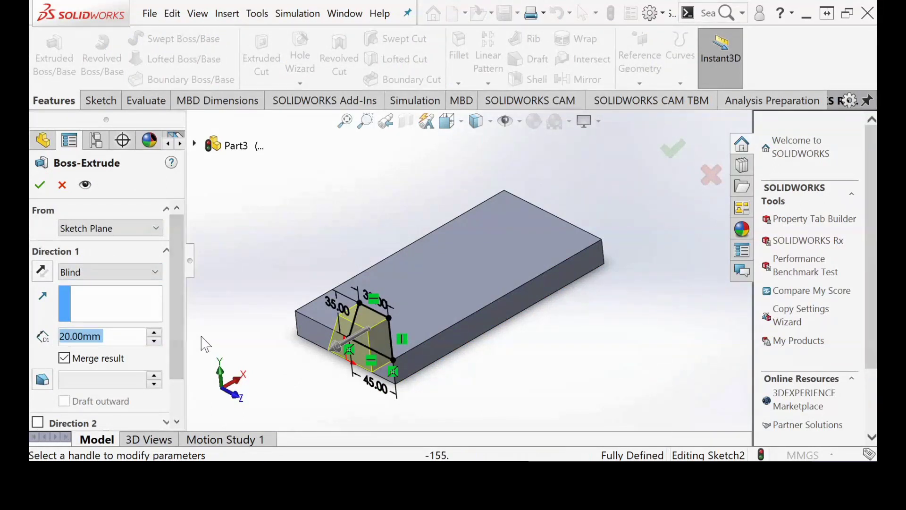
pyautogui.click(42, 272)
pyautogui.click(155, 271)
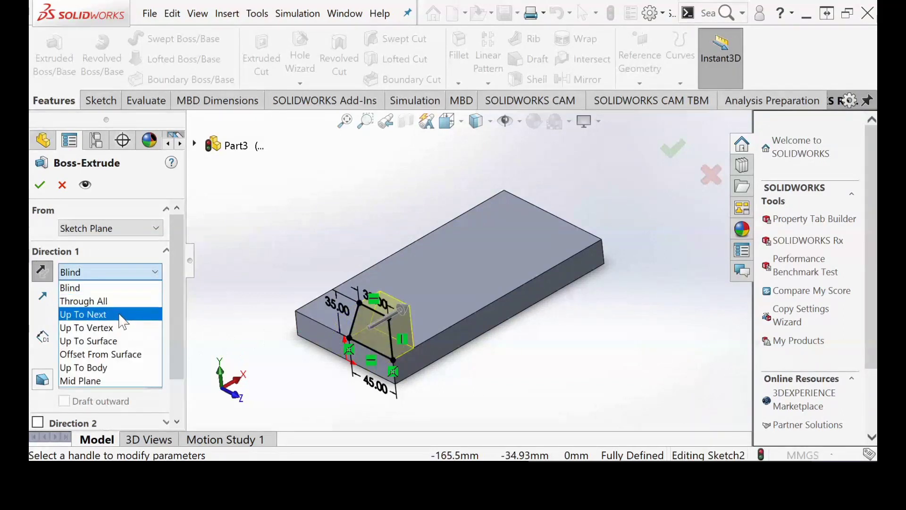
# Set the extrusion end condition to Up To Surface, limited by the block's far end face.
pyautogui.click(119, 341)
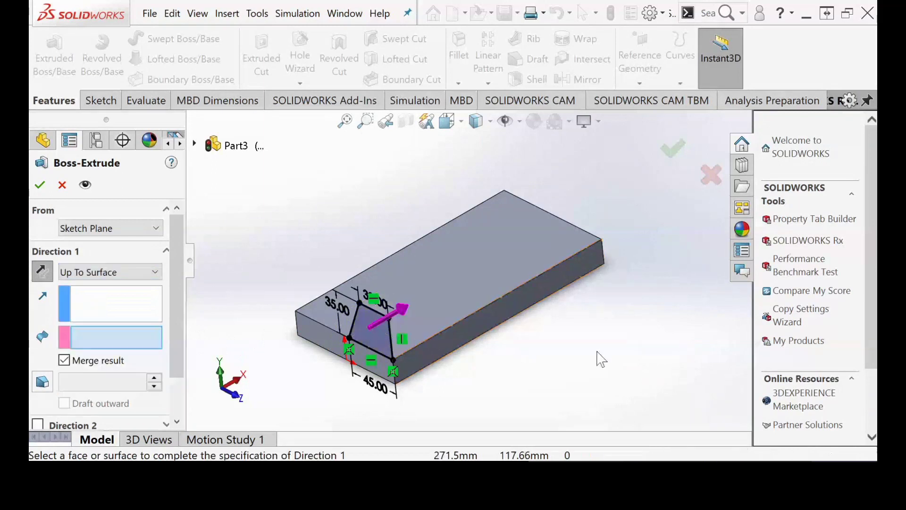
pyautogui.moveTo(567, 360); pyautogui.dragTo(580, 274, button='middle')
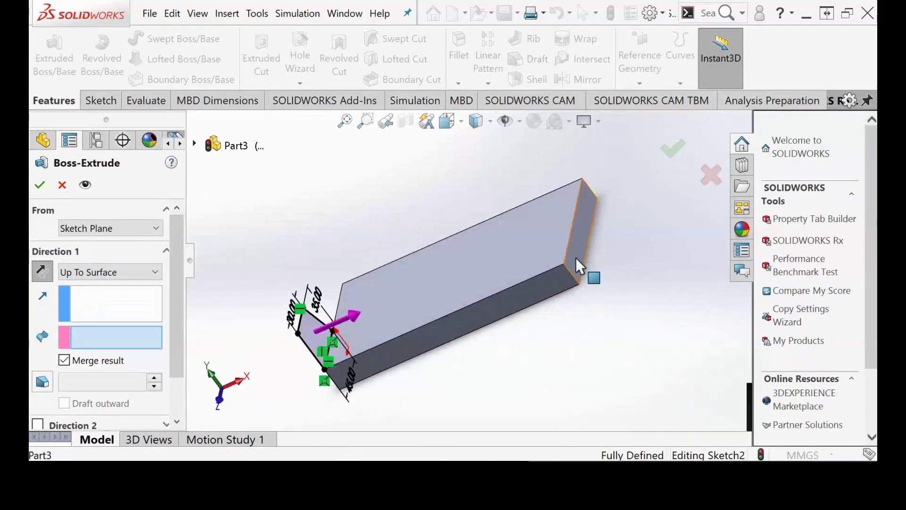
pyautogui.click(576, 256)
pyautogui.moveTo(569, 375); pyautogui.dragTo(525, 405, button='middle')
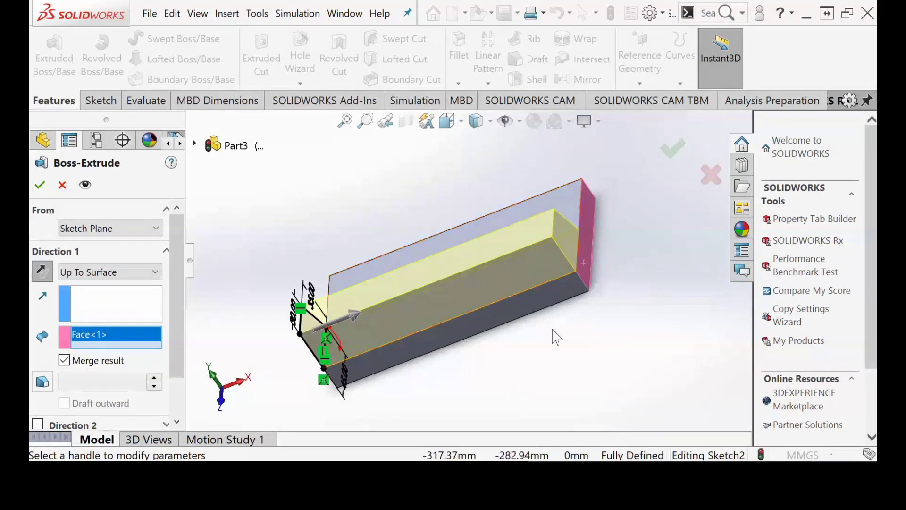
pyautogui.moveTo(518, 358)
pyautogui.mouseDown(button='middle')
pyautogui.moveTo(527, 349)
pyautogui.moveTo(562, 376)
pyautogui.moveTo(553, 328)
pyautogui.moveTo(506, 357)
pyautogui.moveTo(522, 363)
pyautogui.mouseUp(button='middle')
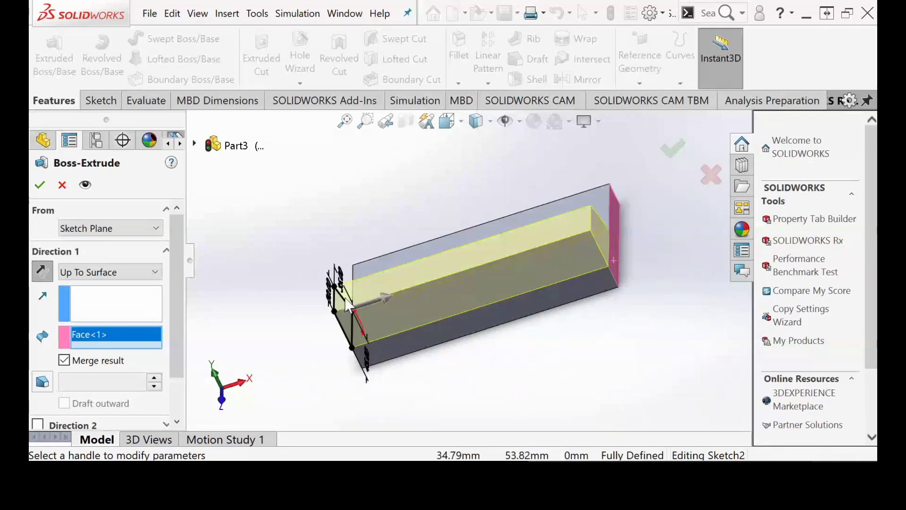
pyautogui.moveTo(348, 306); pyautogui.dragTo(592, 238, button='middle')
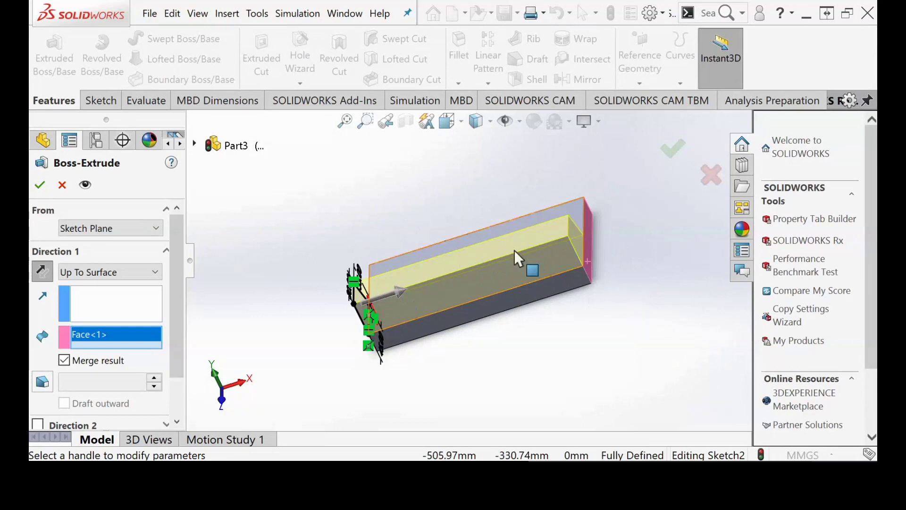
# Keep the end condition unchanged and the start at Sketch Plane, and confirm Boss-Extrude2.
pyautogui.click(127, 276)
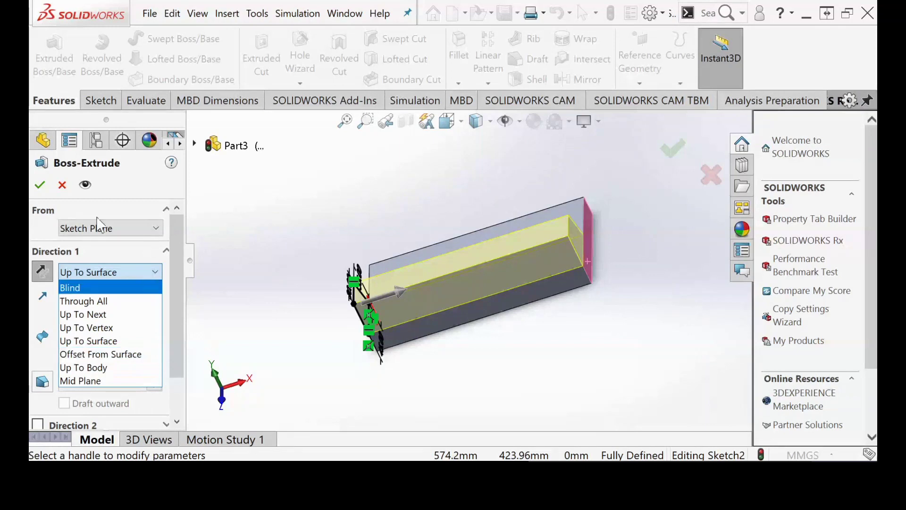
pyautogui.click(113, 228)
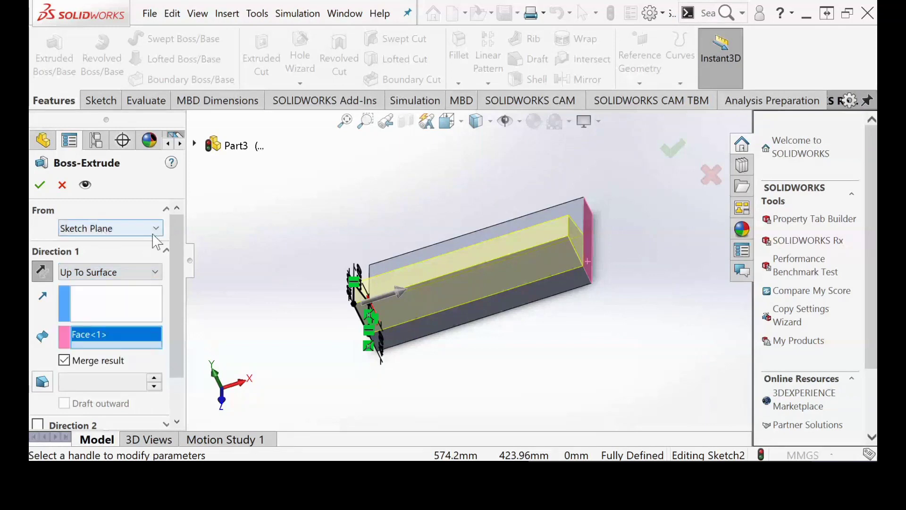
pyautogui.click(150, 229)
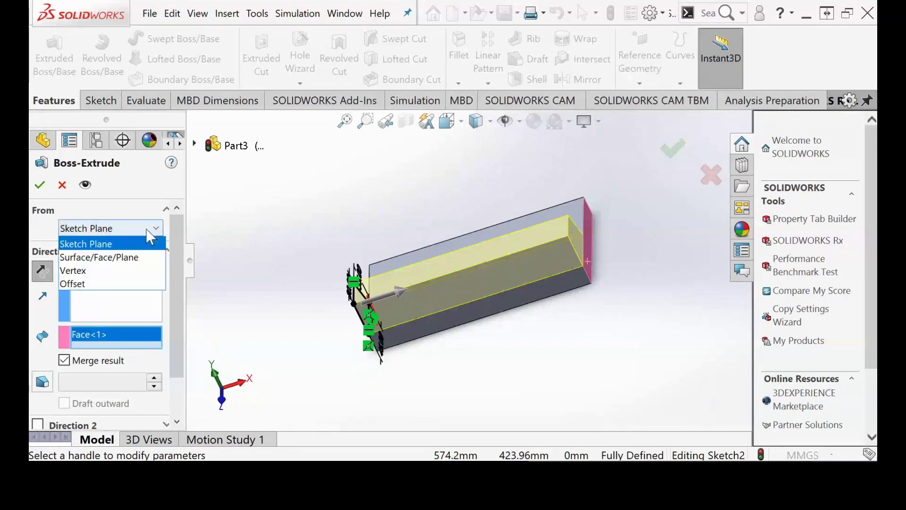
pyautogui.click(109, 245)
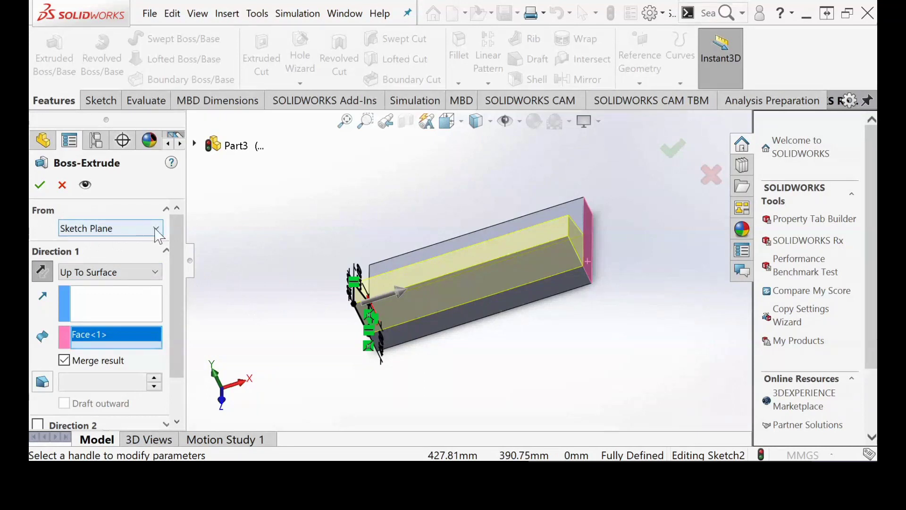
pyautogui.click(40, 185)
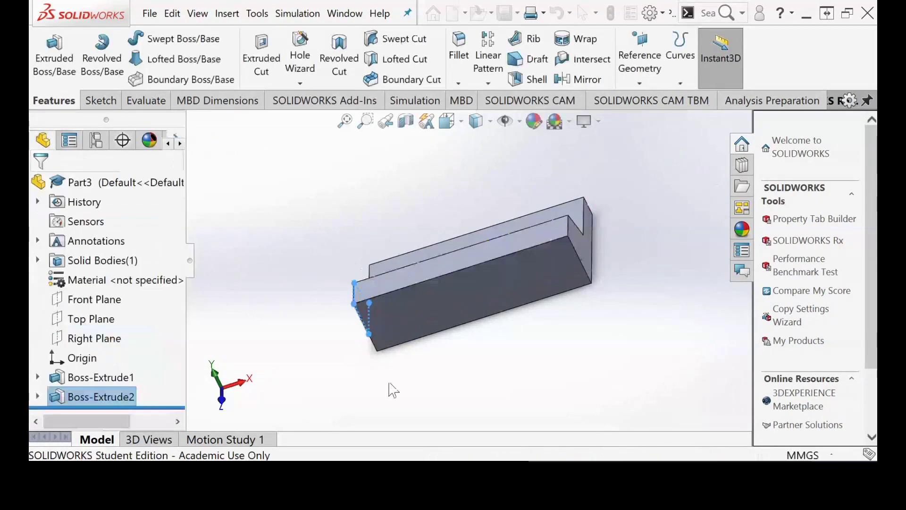
# Orbit the block with its trapezoid ridge and select the lower flat top face.
pyautogui.moveTo(388, 392); pyautogui.dragTo(451, 363, button='middle')
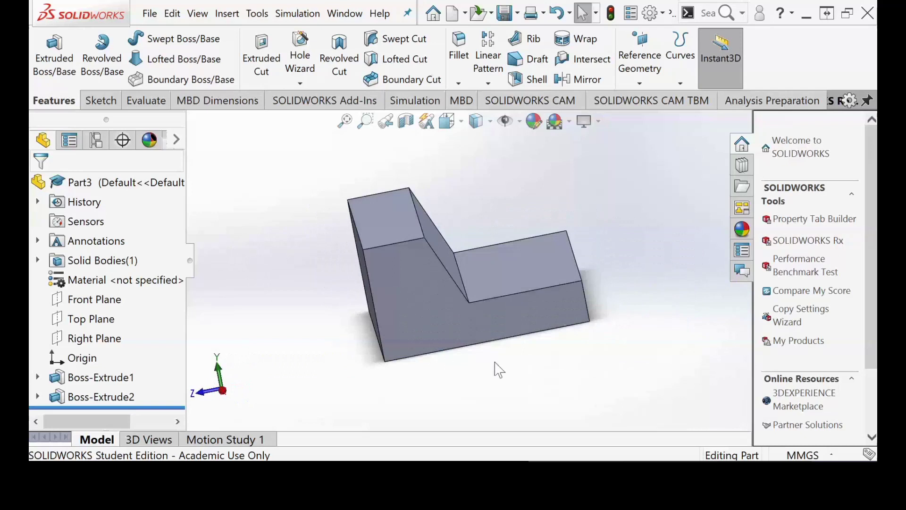
pyautogui.moveTo(506, 370)
pyautogui.mouseDown(button='middle')
pyautogui.moveTo(493, 364)
pyautogui.moveTo(502, 376)
pyautogui.mouseUp(button='middle')
pyautogui.click(499, 288)
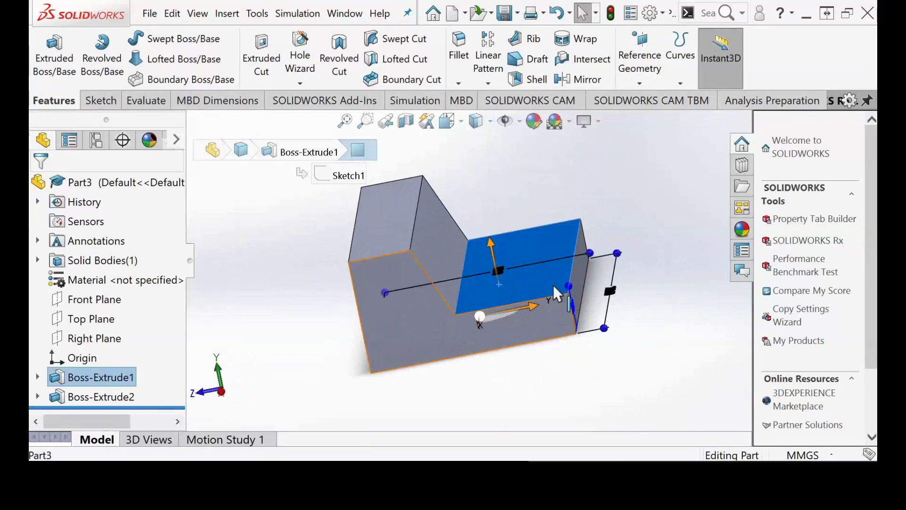
pyautogui.click(667, 348)
# Reselect the lower top face, view it Normal To, and start the Line tool.
pyautogui.click(528, 266)
pyautogui.click(633, 251)
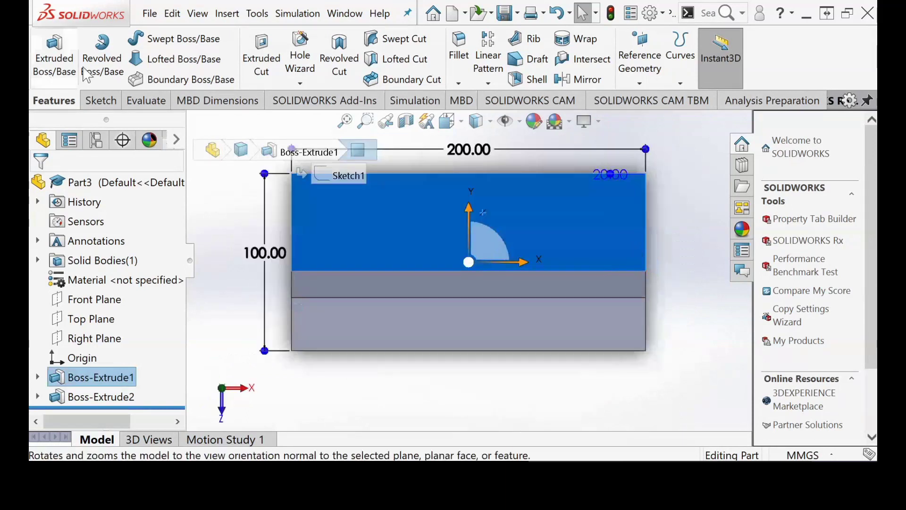
pyautogui.click(101, 101)
pyautogui.click(127, 40)
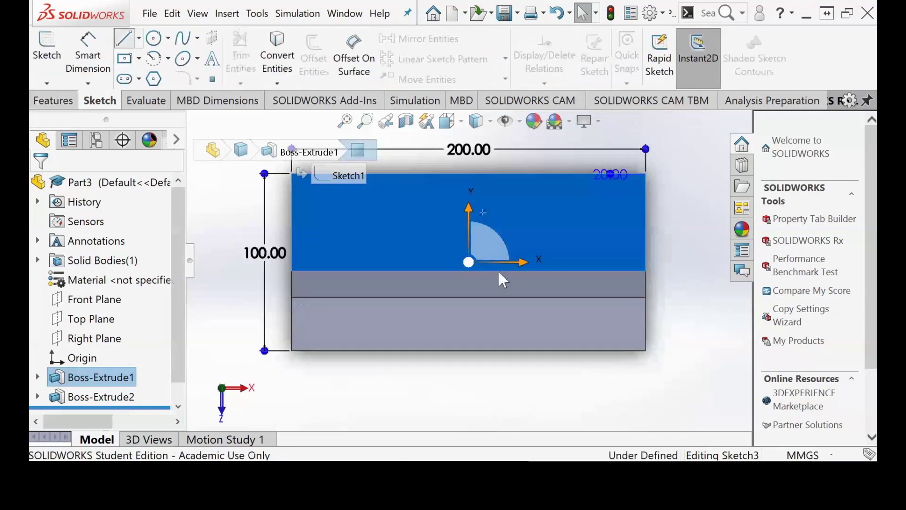
# Draw a closed triangle of sloped, vertical and bottom lines spanning the face's length.
pyautogui.click(646, 270)
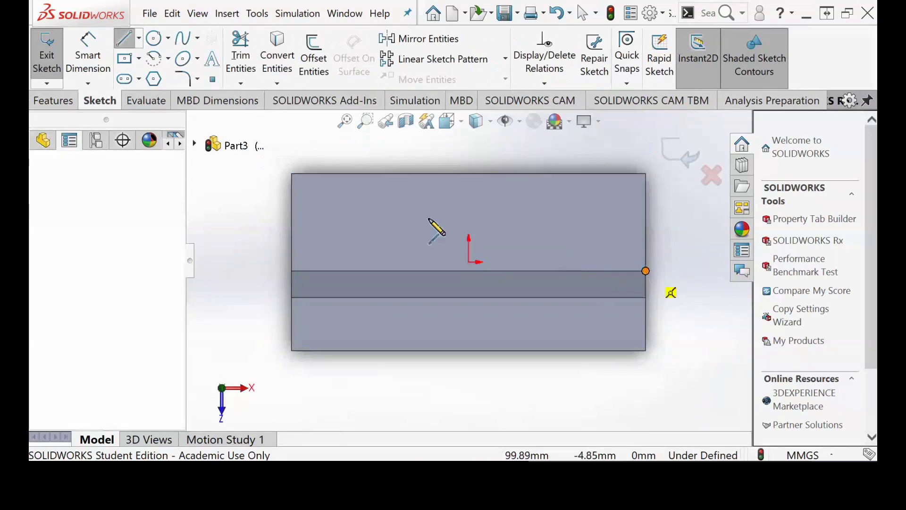
pyautogui.click(292, 213)
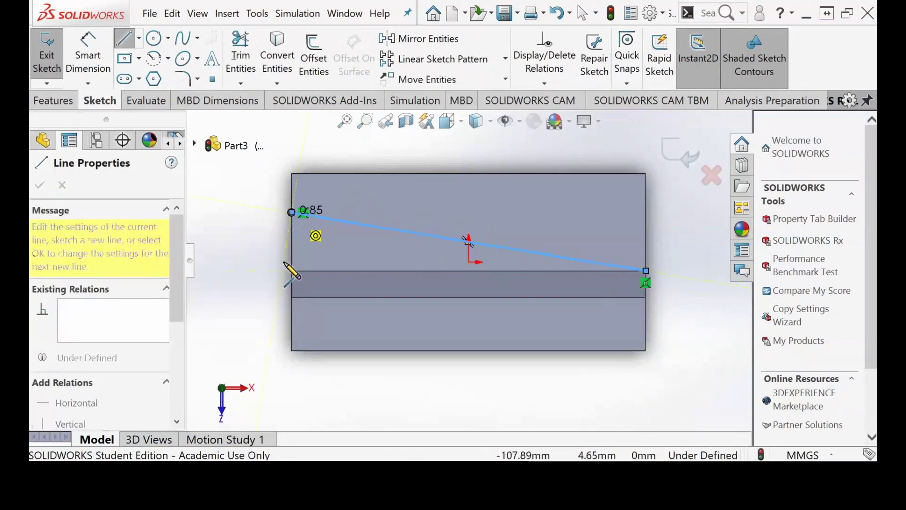
pyautogui.doubleClick(291, 272)
pyautogui.click(292, 272)
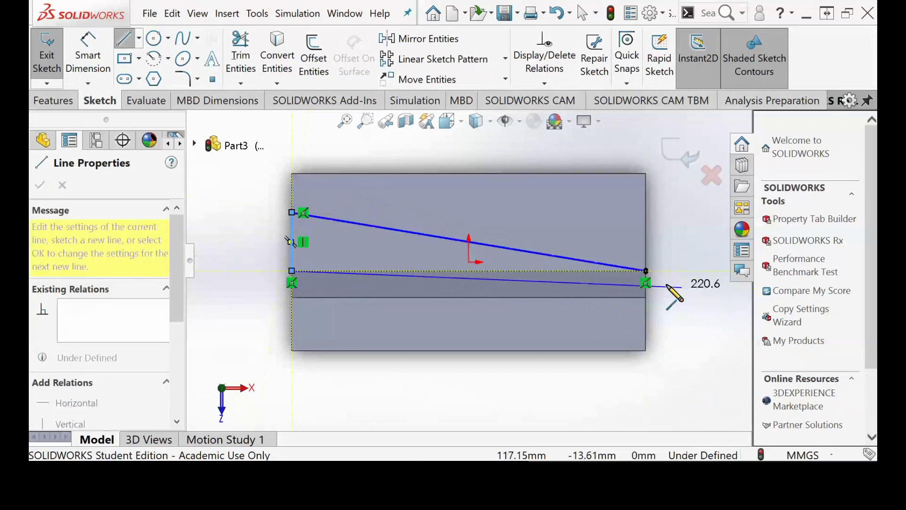
pyautogui.click(646, 272)
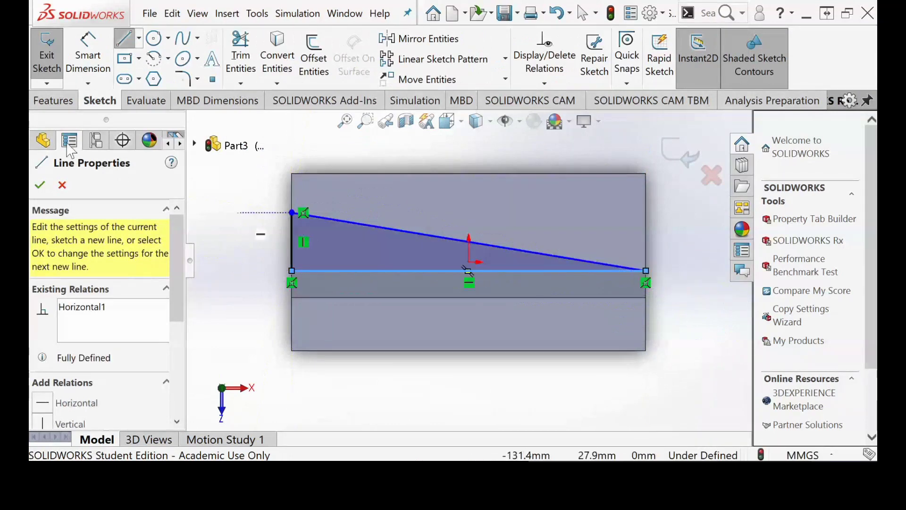
pyautogui.click(40, 185)
pyautogui.moveTo(350, 422)
pyautogui.mouseDown(button='middle')
pyautogui.moveTo(344, 283)
pyautogui.moveTo(239, 238)
pyautogui.moveTo(239, 255)
pyautogui.moveTo(354, 283)
pyautogui.mouseUp(button='middle')
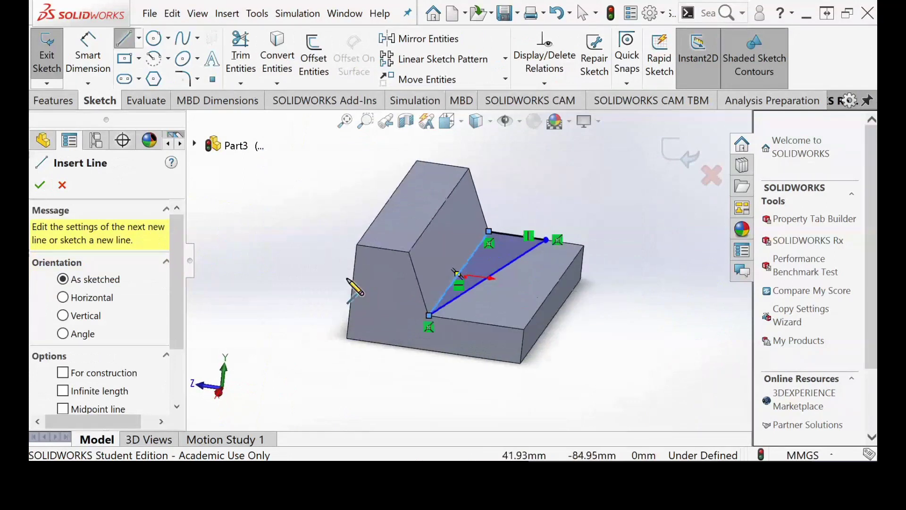
pyautogui.click(53, 101)
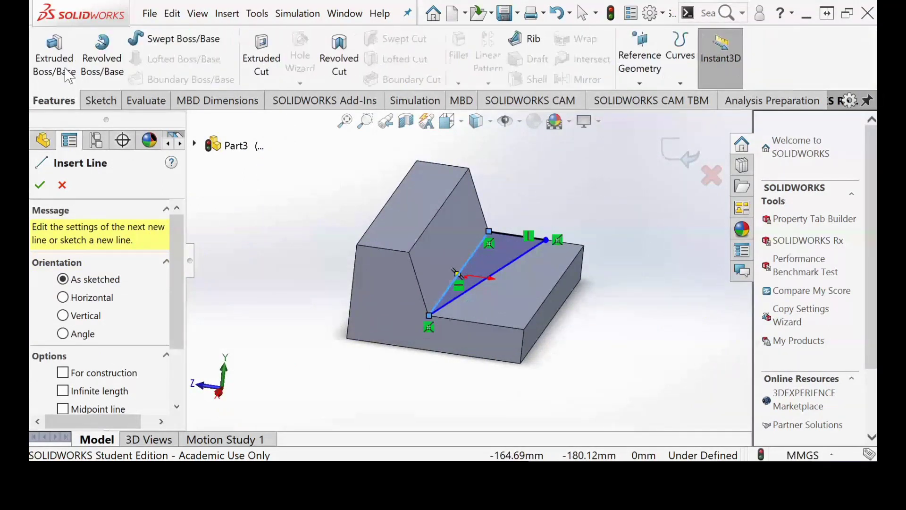
# Extrude the triangle Up To Surface at the tall block's top face as Boss-Extrude3.
pyautogui.click(53, 56)
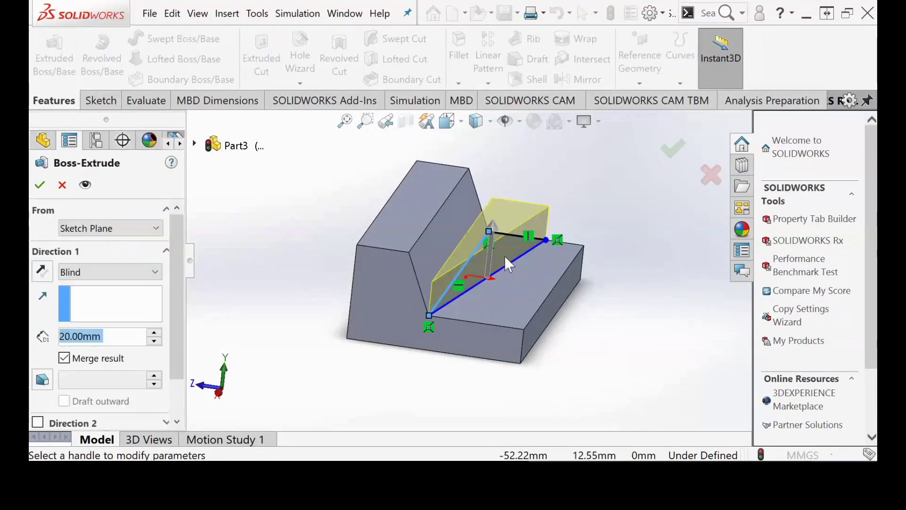
pyautogui.click(122, 279)
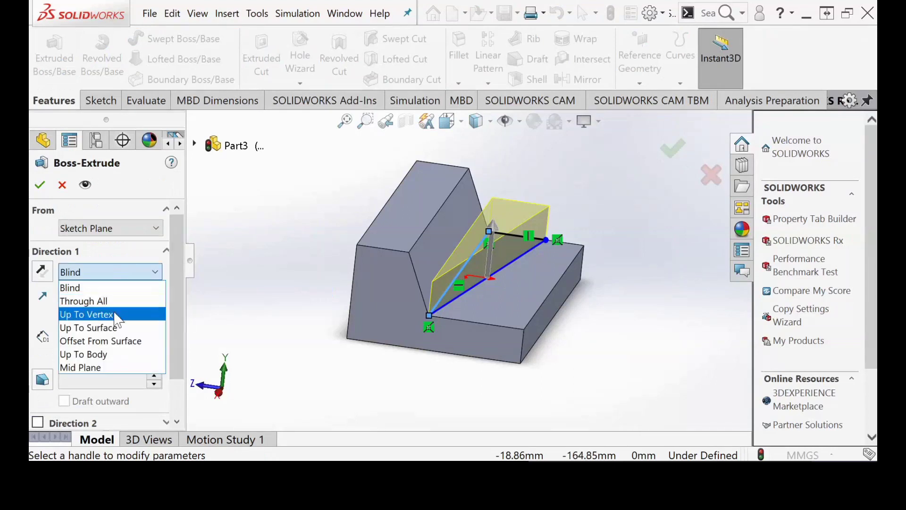
pyautogui.click(113, 326)
pyautogui.click(440, 230)
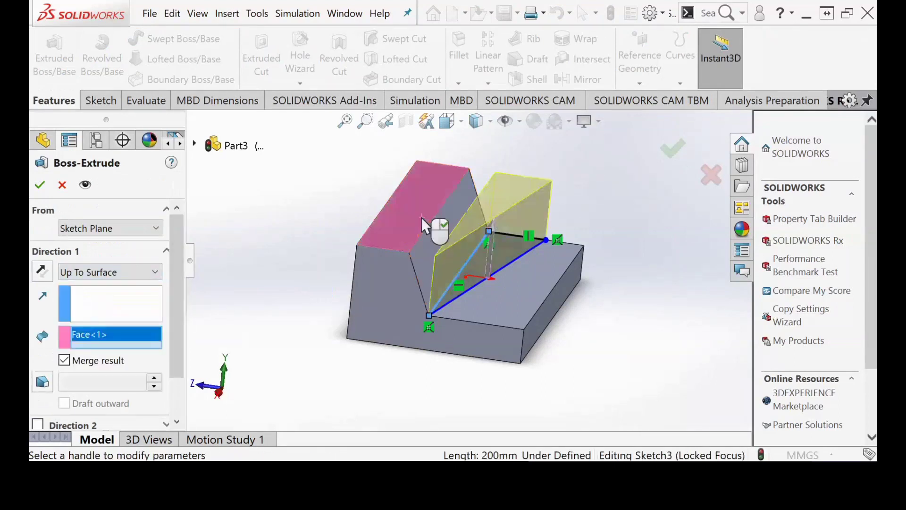
pyautogui.moveTo(520, 378); pyautogui.dragTo(553, 375, button='middle')
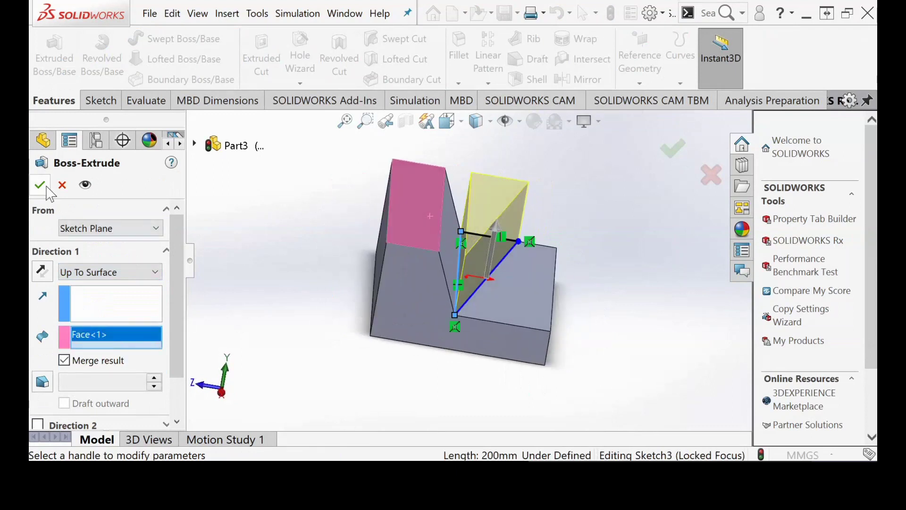
pyautogui.click(40, 185)
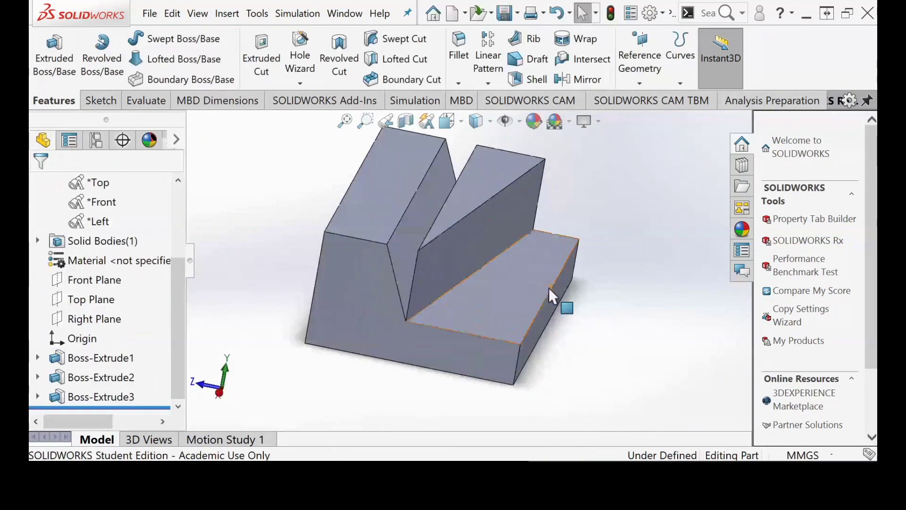
# Start Sketch4 on the front face and draw a corner rectangle at the V-groove's bottom.
pyautogui.click(457, 331)
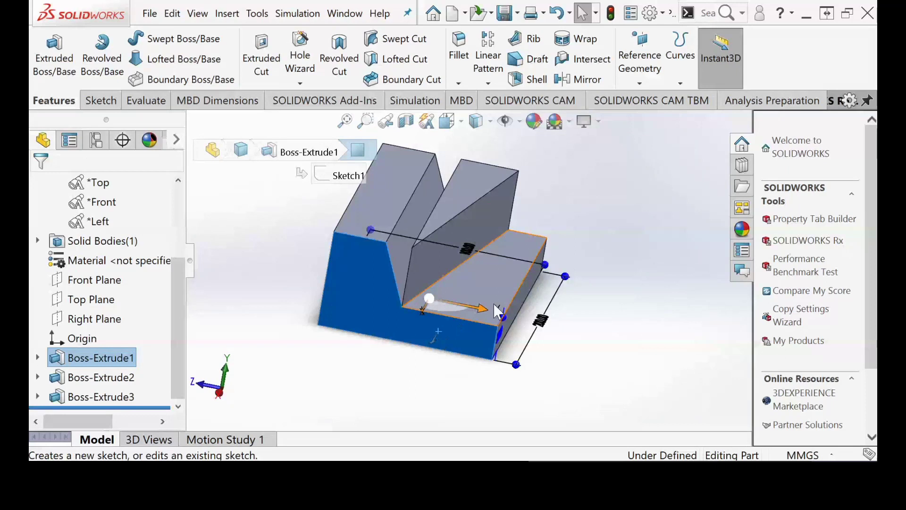
pyautogui.press('s')
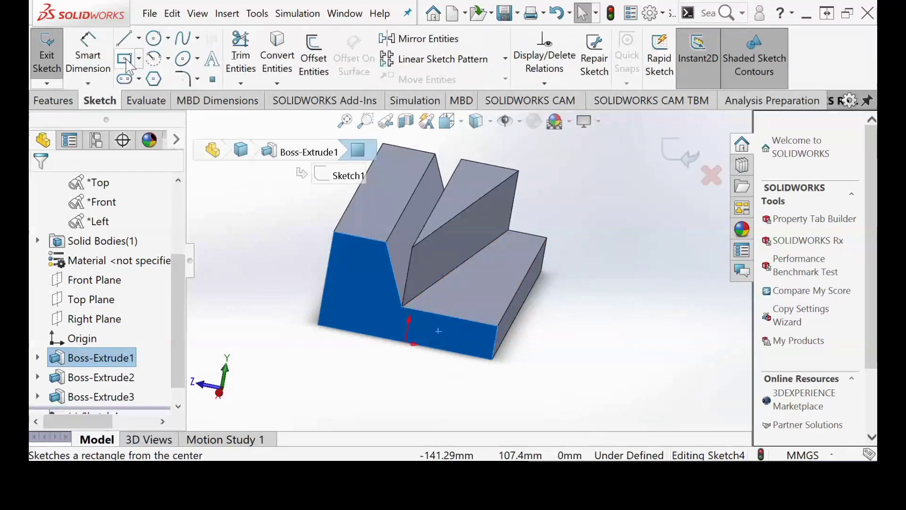
pyautogui.click(138, 58)
pyautogui.click(160, 95)
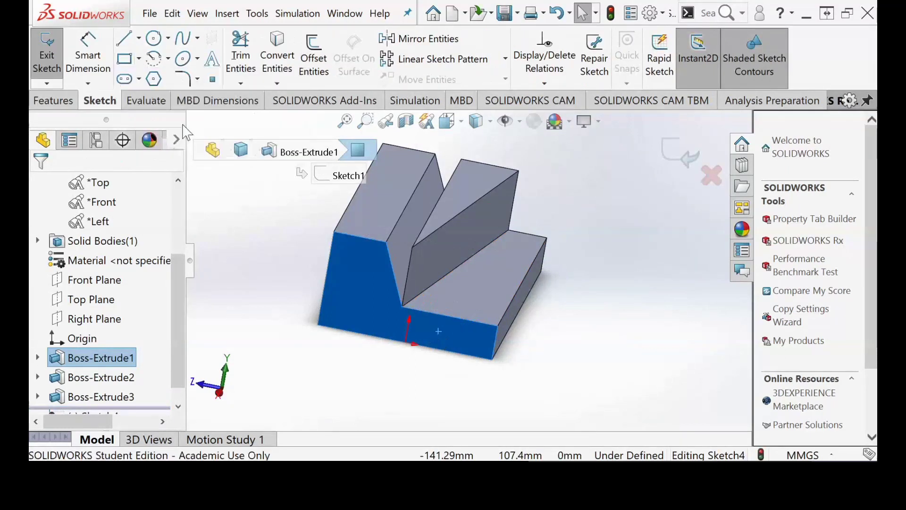
pyautogui.click(405, 277)
pyautogui.click(440, 281)
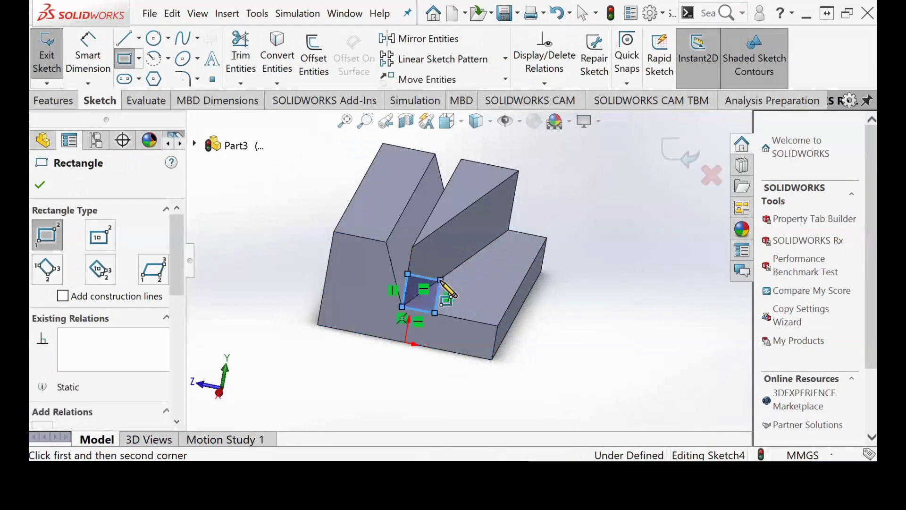
pyautogui.click(39, 185)
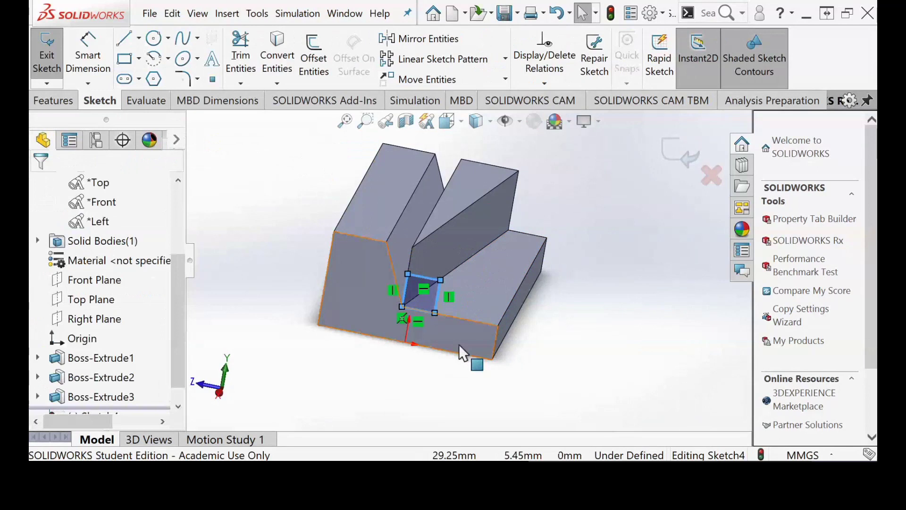
pyautogui.scroll(-3, 461, 356)
pyautogui.moveTo(542, 348)
pyautogui.mouseDown(button='middle')
pyautogui.moveTo(505, 333)
pyautogui.moveTo(547, 317)
pyautogui.moveTo(543, 302)
pyautogui.mouseUp(button='middle')
pyautogui.click(53, 100)
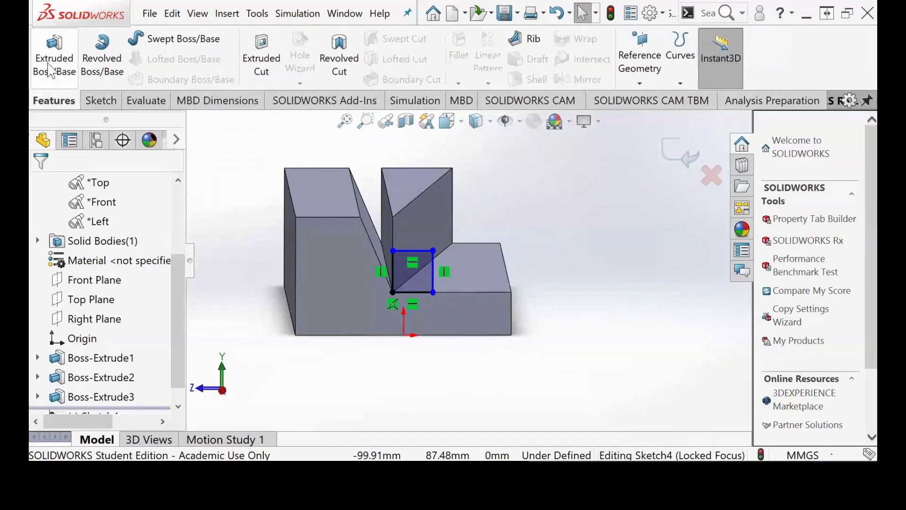
# Start a boss extrusion of the rectangle and drag its depth to 255 mm.
pyautogui.click(47, 61)
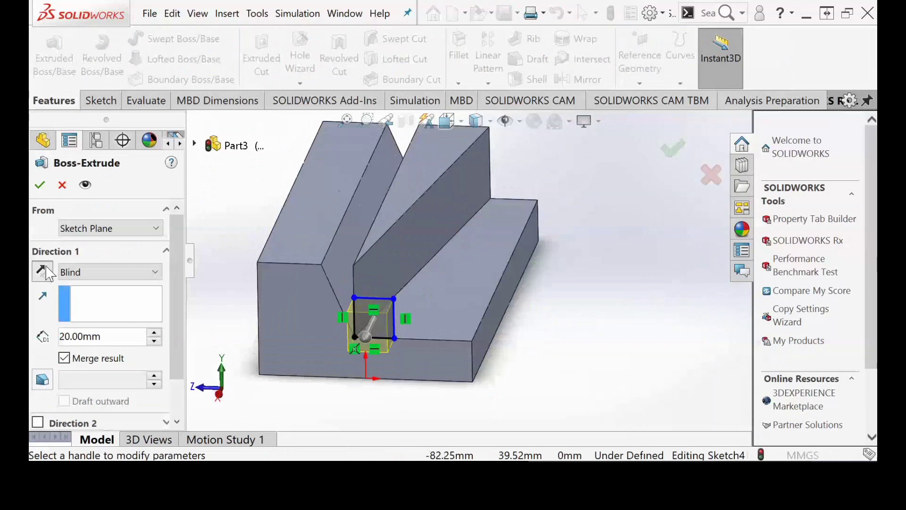
pyautogui.moveTo(382, 300); pyautogui.dragTo(444, 148)
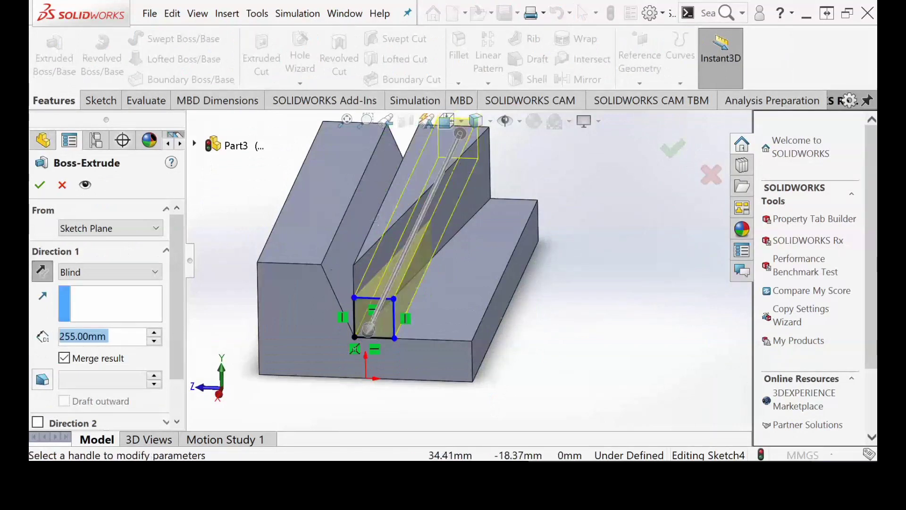
pyautogui.moveTo(533, 379); pyautogui.dragTo(516, 324, button='middle')
pyautogui.scroll(3, 526, 282)
pyautogui.scroll(-2, 521, 271)
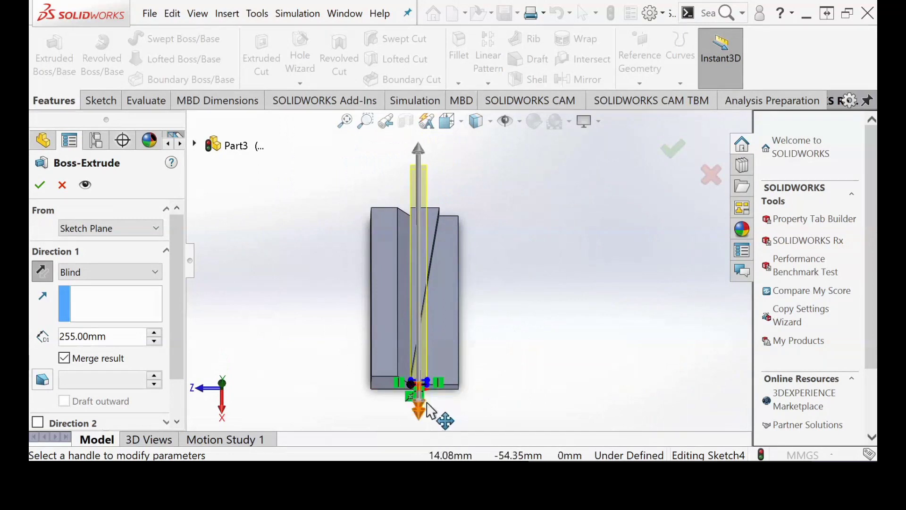
pyautogui.moveTo(465, 262); pyautogui.dragTo(449, 240, button='middle')
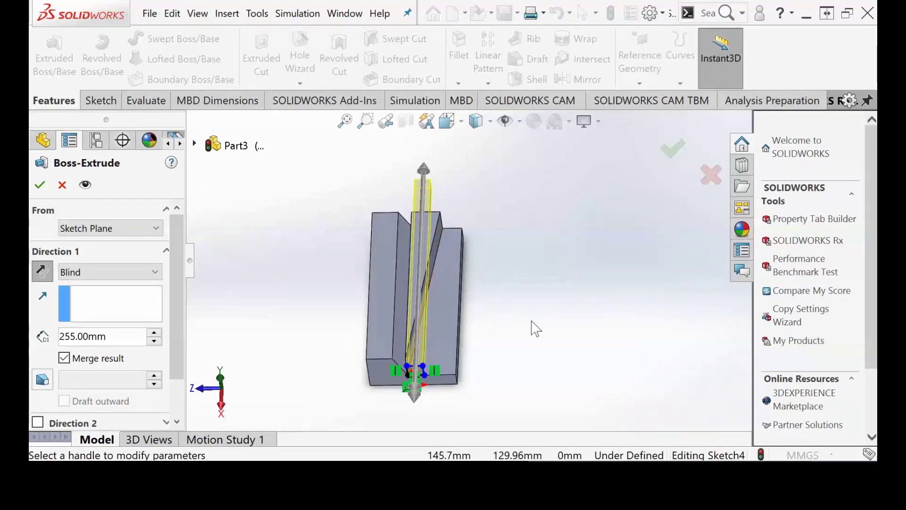
# Use the notch edge, not the slanted face, as Direction 1 reference and confirm the bar.
pyautogui.click(100, 309)
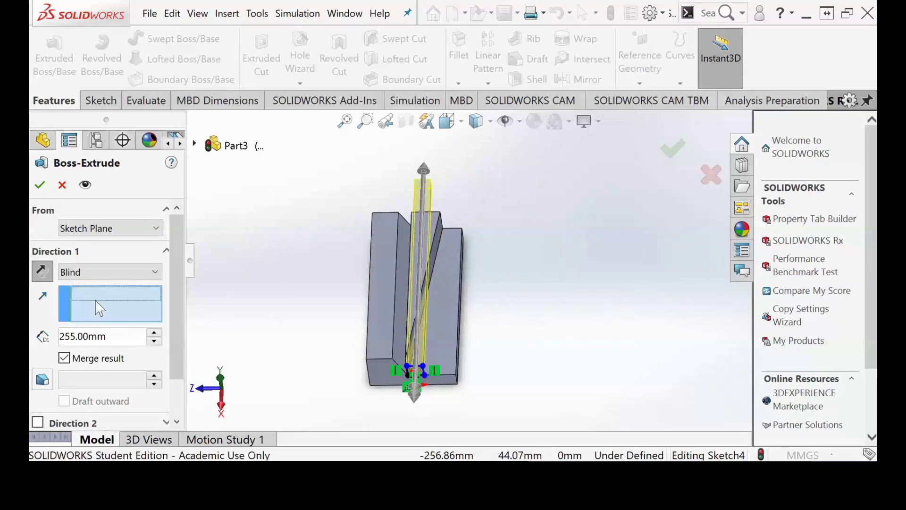
pyautogui.moveTo(484, 329); pyautogui.dragTo(451, 262, button='middle')
pyautogui.click(438, 249)
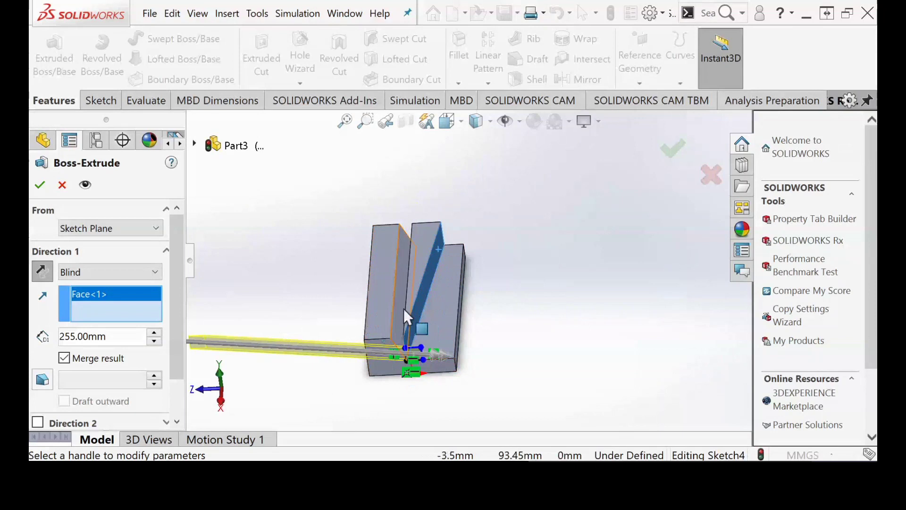
pyautogui.rightClick(78, 301)
pyautogui.click(106, 304)
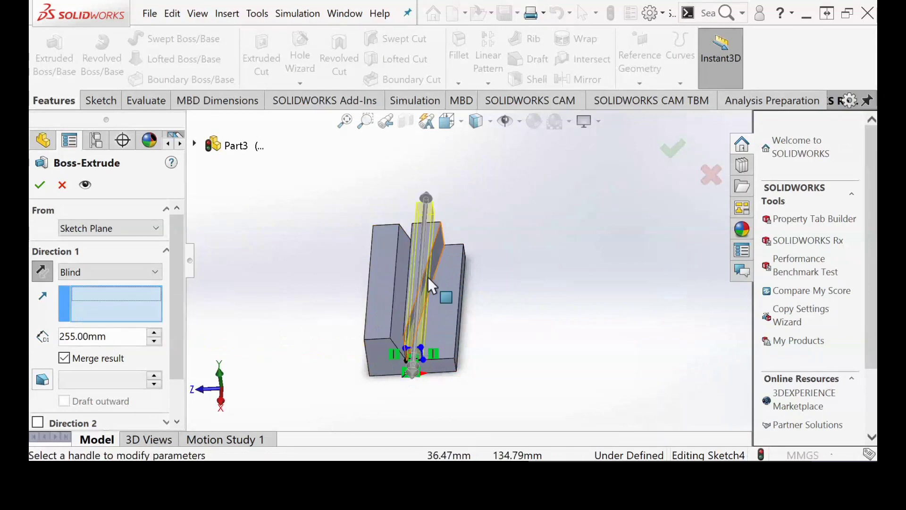
pyautogui.click(436, 239)
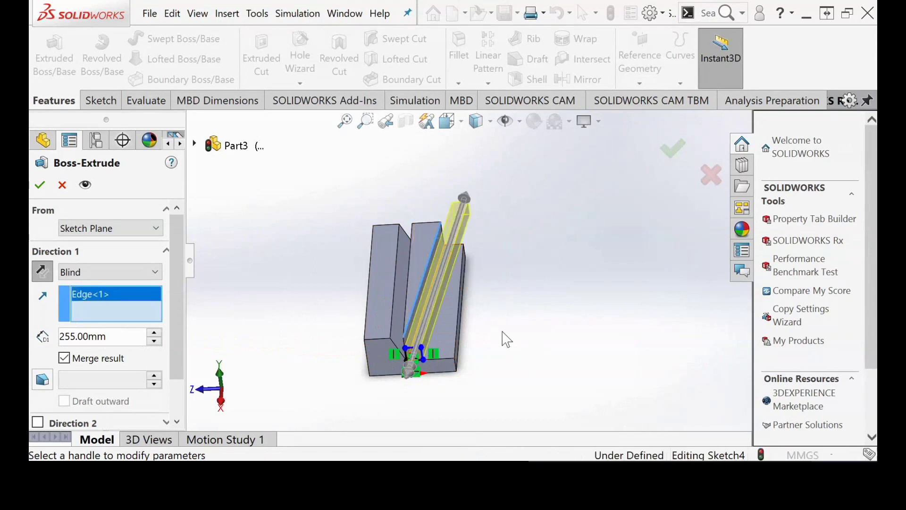
pyautogui.moveTo(514, 302); pyautogui.dragTo(519, 396, button='middle')
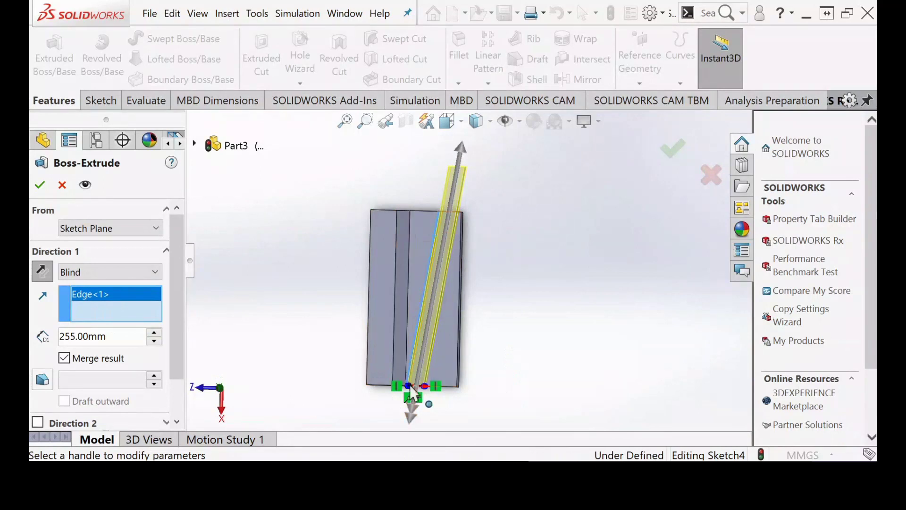
pyautogui.moveTo(468, 420); pyautogui.dragTo(438, 372, button='middle')
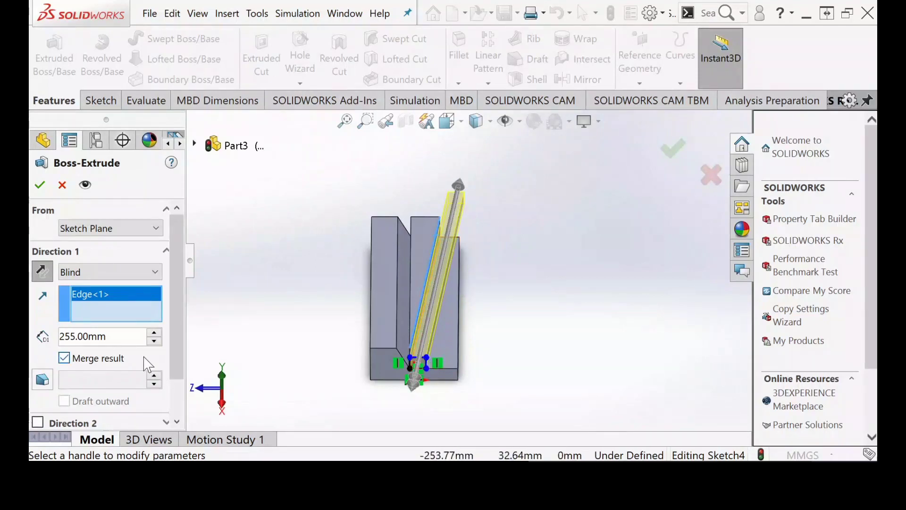
pyautogui.click(39, 184)
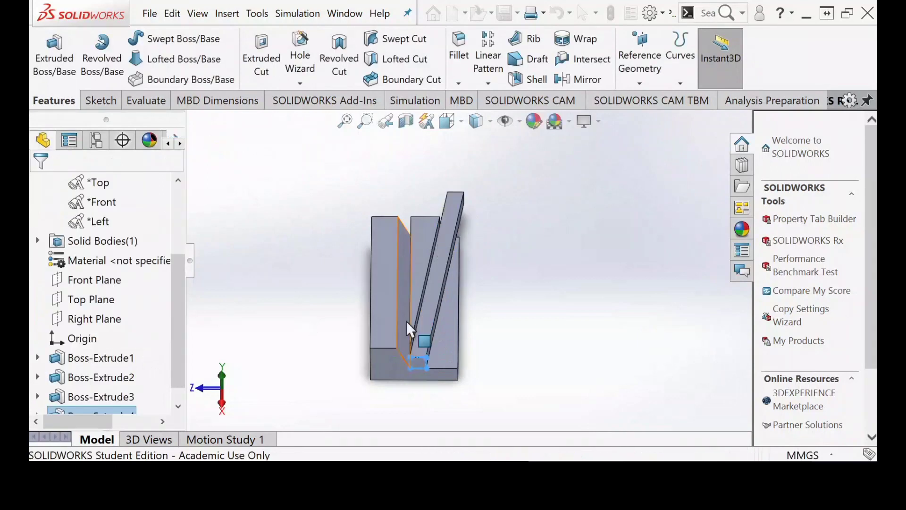
# Select the part's front face, turn it Normal To with Ctrl+8, and zoom to fit.
pyautogui.moveTo(513, 354); pyautogui.dragTo(395, 433, button='middle')
pyautogui.scroll(-5, 472, 289)
pyautogui.scroll(5, 536, 362)
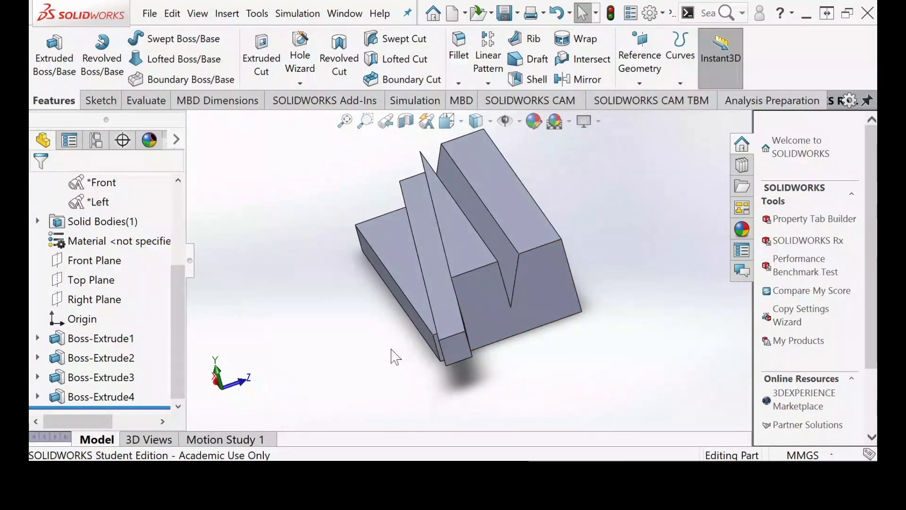
pyautogui.moveTo(397, 363); pyautogui.dragTo(486, 253, button='middle')
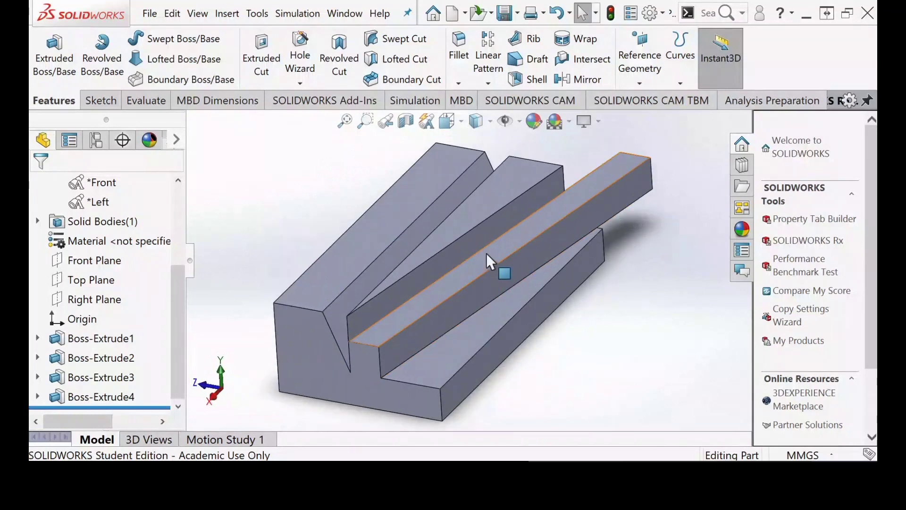
pyautogui.click(312, 356)
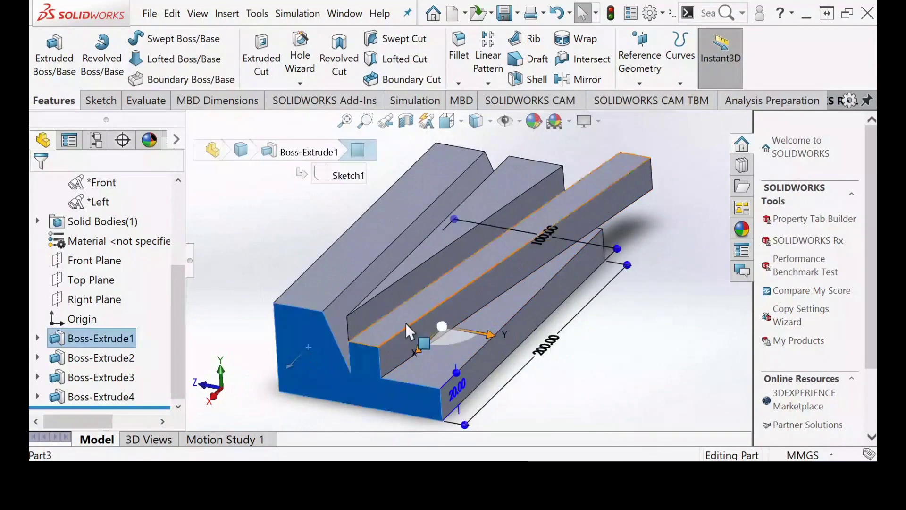
pyautogui.press('Escape')
pyautogui.click(300, 331)
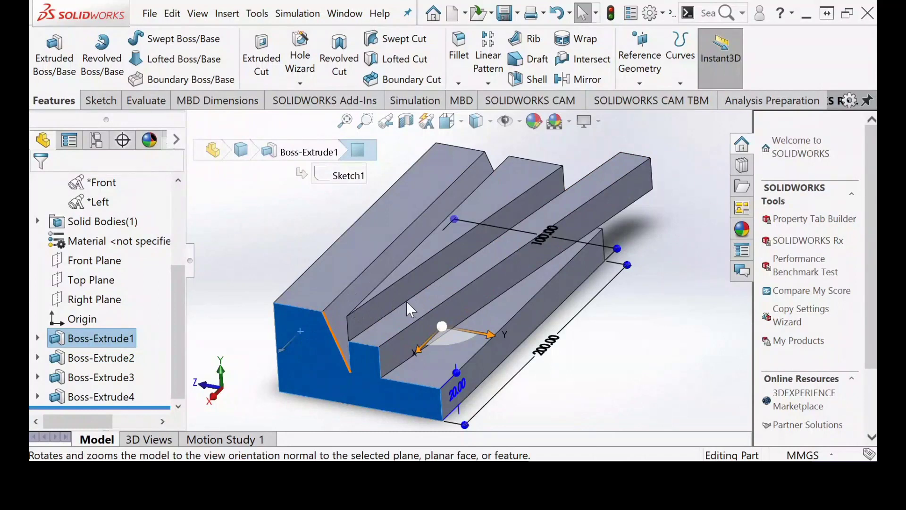
pyautogui.hotkey('ctrl', '8')
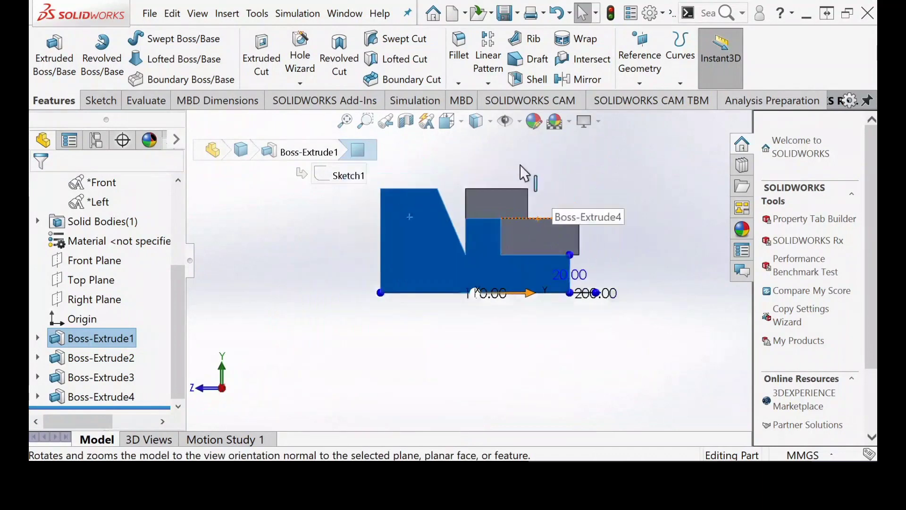
pyautogui.press('f')
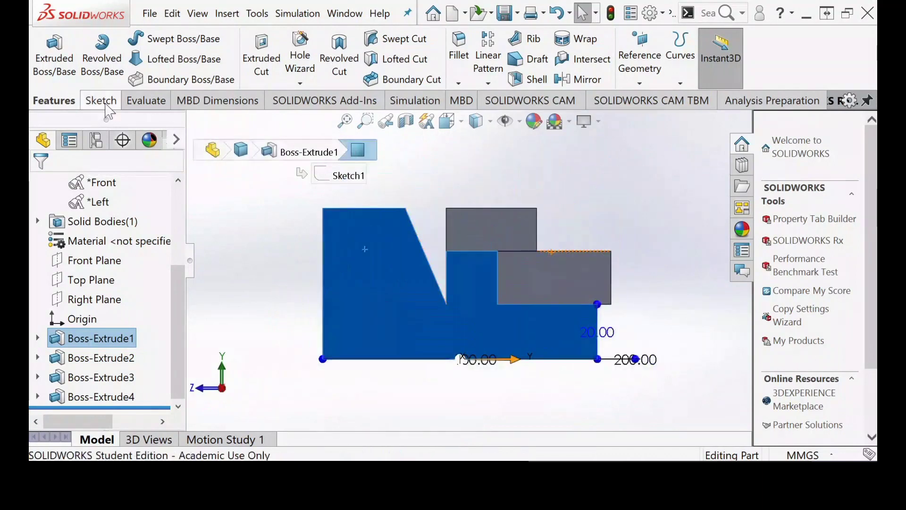
pyautogui.click(106, 104)
# Draw a circle of about 9 mm radius on the front face, left of the V-notch.
pyautogui.click(154, 38)
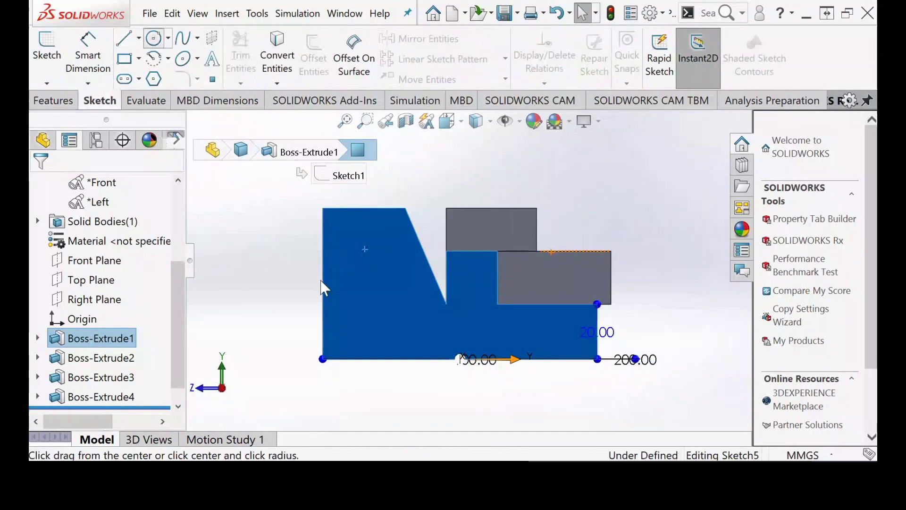
pyautogui.click(368, 271)
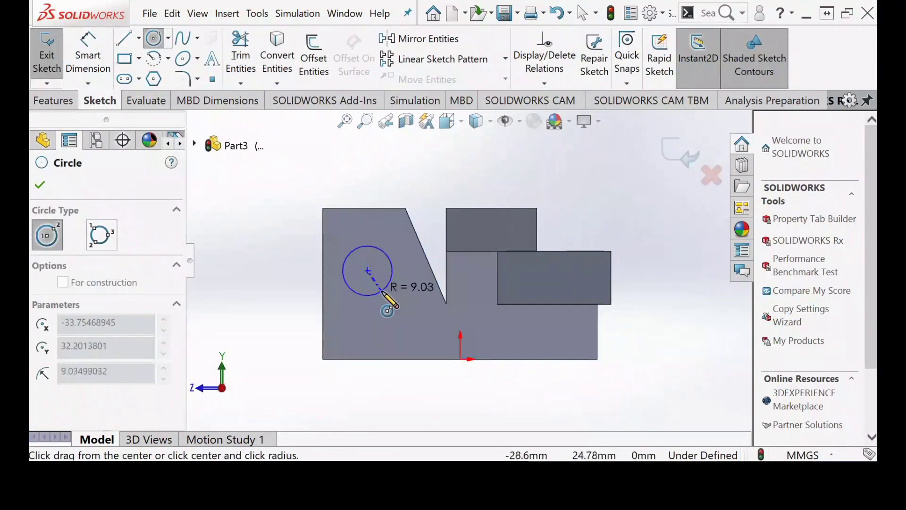
pyautogui.click(381, 289)
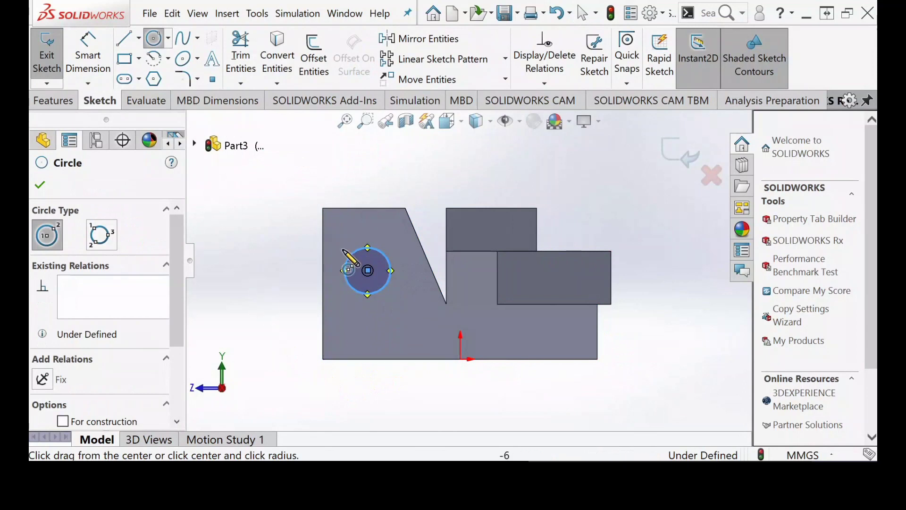
pyautogui.click(40, 184)
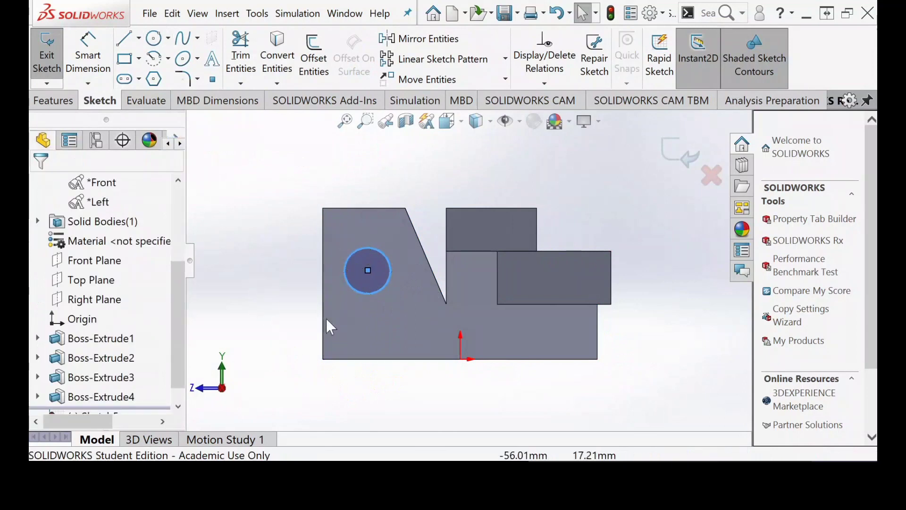
pyautogui.scroll(1, 340, 320)
pyautogui.moveTo(481, 364)
pyautogui.mouseDown(button='middle')
pyautogui.moveTo(461, 370)
pyautogui.moveTo(458, 393)
pyautogui.moveTo(449, 387)
pyautogui.mouseUp(button='middle')
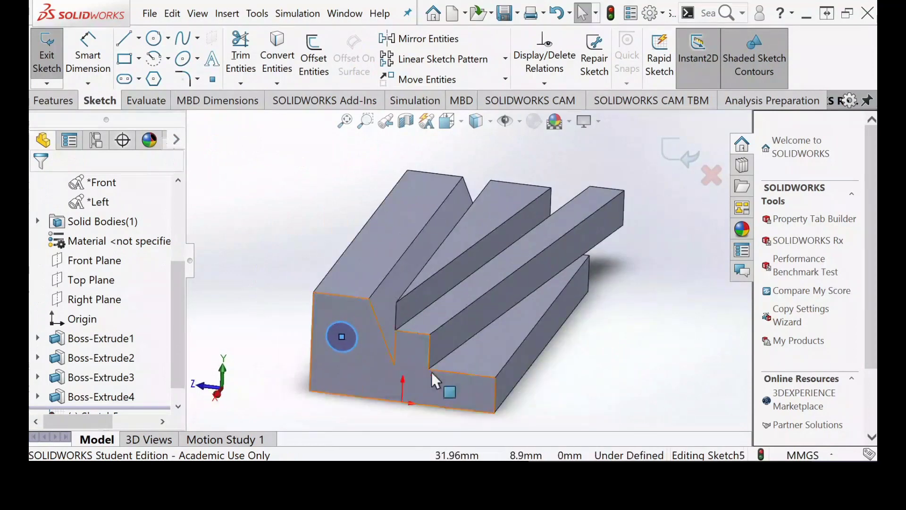
pyautogui.click(56, 101)
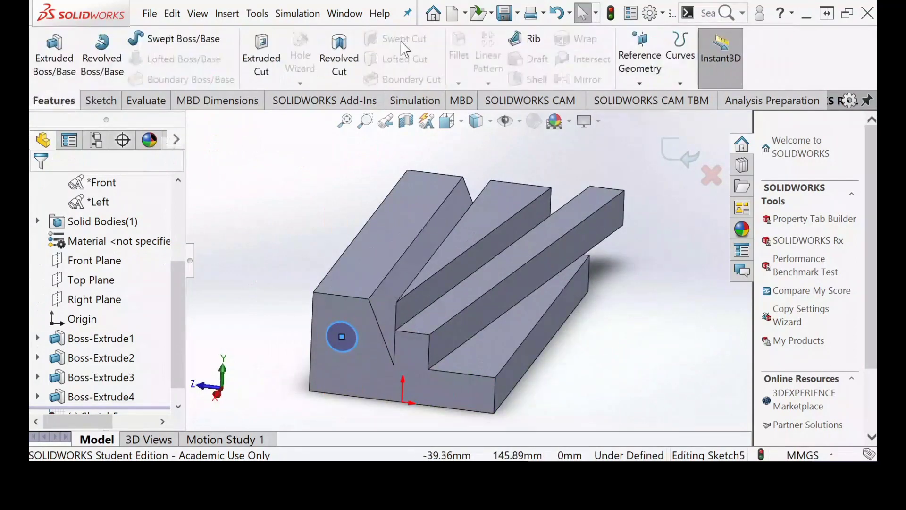
# Start a cut-extrude of the circle and try the Through All end condition.
pyautogui.click(255, 59)
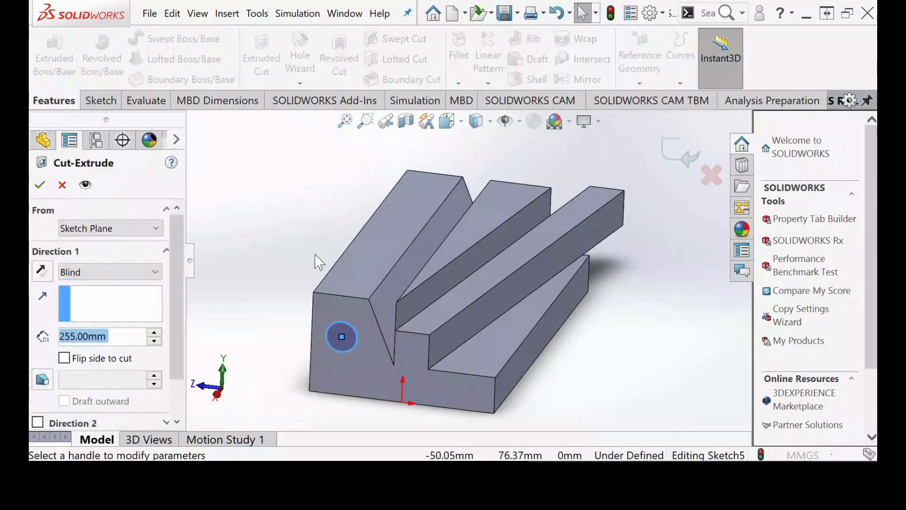
pyautogui.click(156, 273)
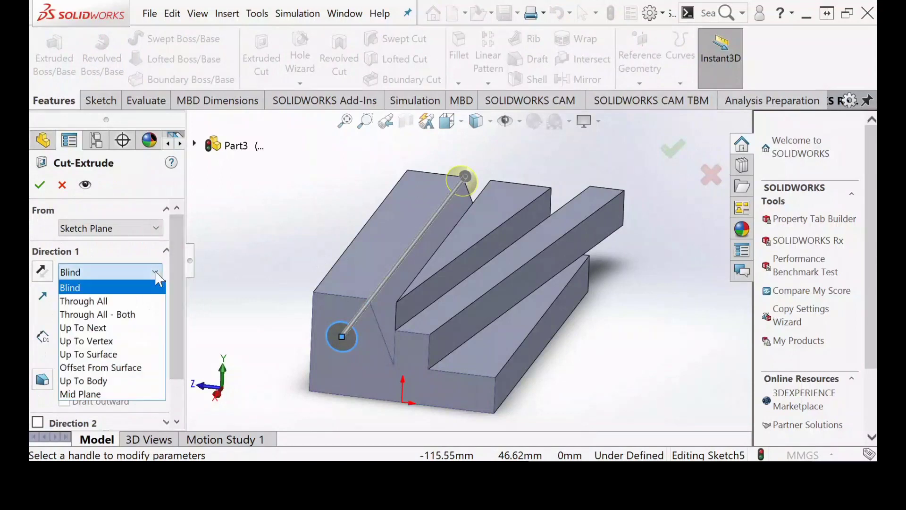
pyautogui.click(141, 305)
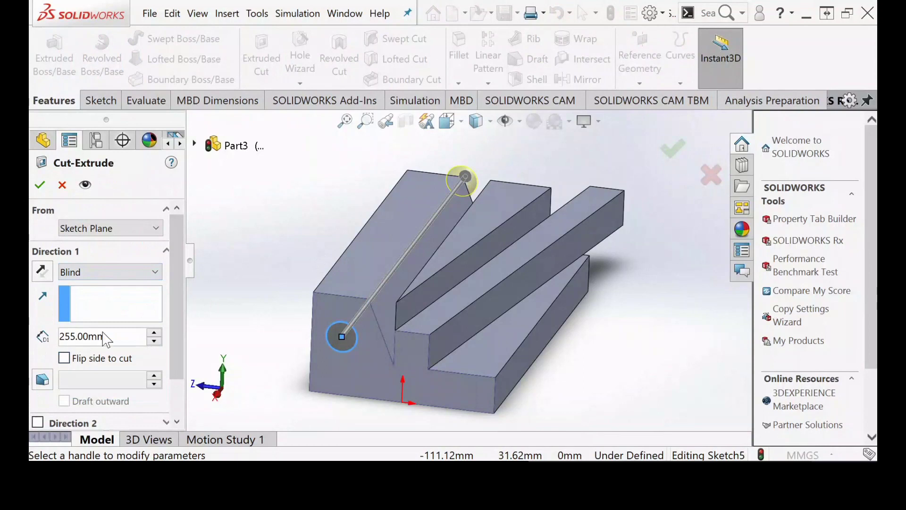
pyautogui.click(152, 272)
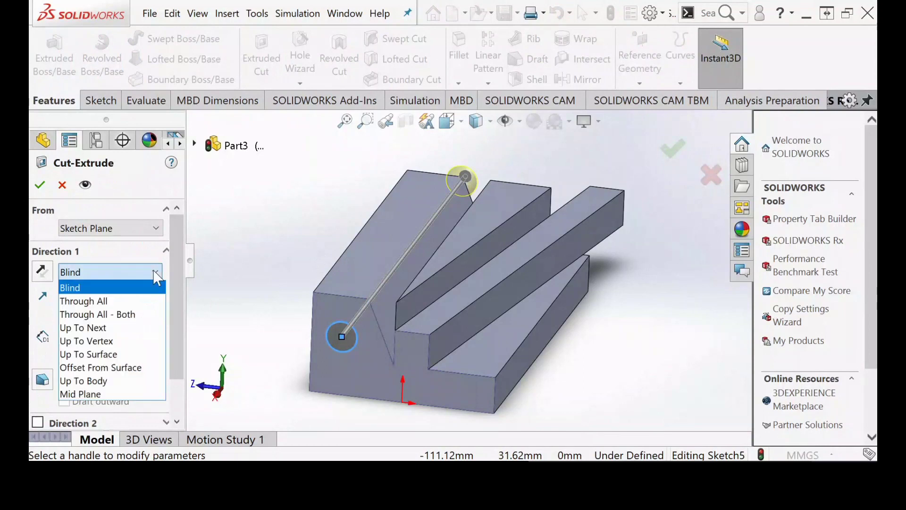
pyautogui.click(116, 302)
pyautogui.moveTo(340, 168); pyautogui.dragTo(428, 223, button='middle')
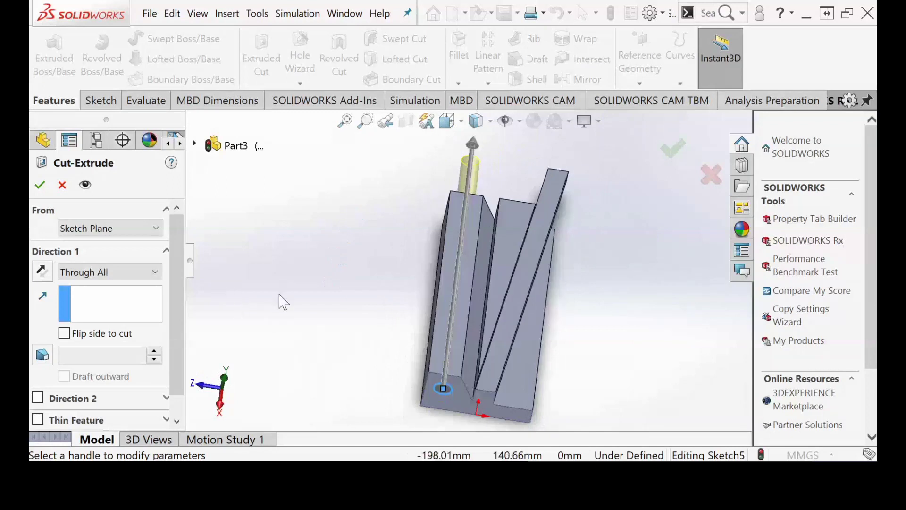
# Switch the cut's end condition to Up To Next, then to Up To Surface.
pyautogui.click(152, 273)
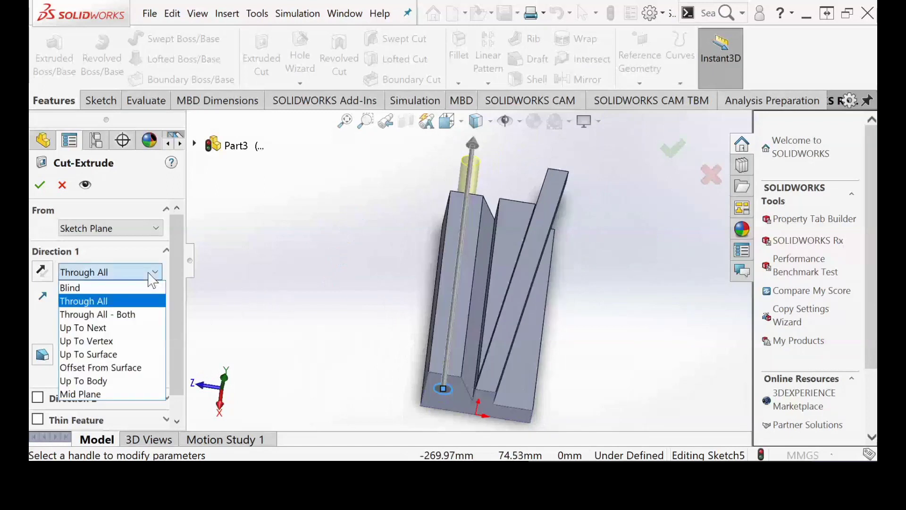
pyautogui.click(98, 329)
pyautogui.moveTo(405, 204); pyautogui.dragTo(392, 299, button='middle')
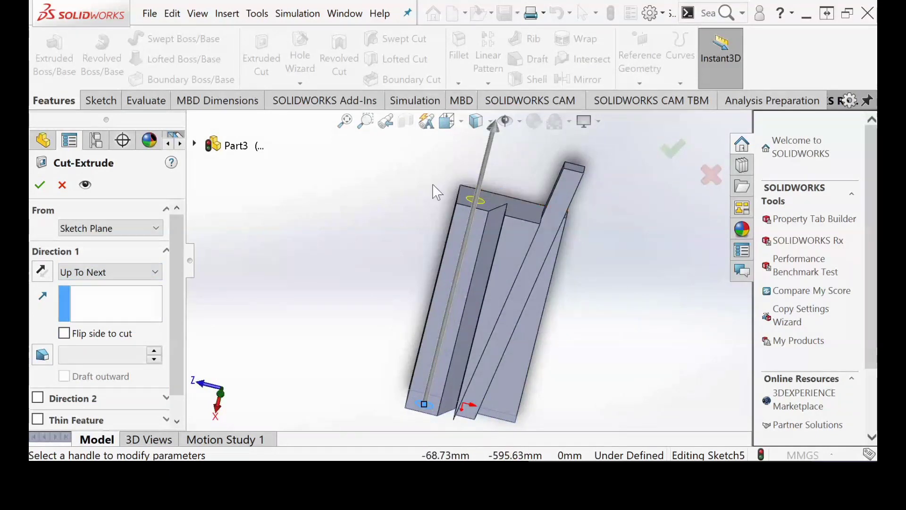
pyautogui.click(156, 272)
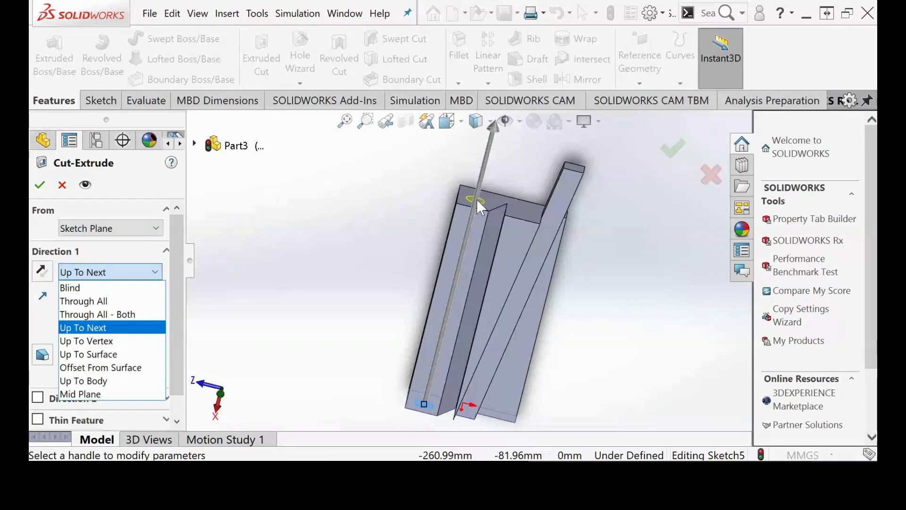
pyautogui.click(113, 355)
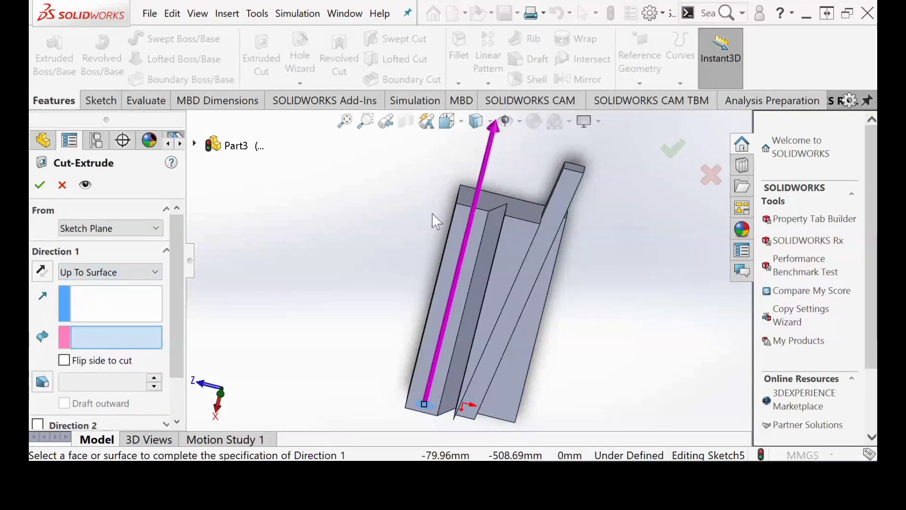
# Pick the top face as the cut limit, then try and remove an edge as cut direction.
pyautogui.click(497, 200)
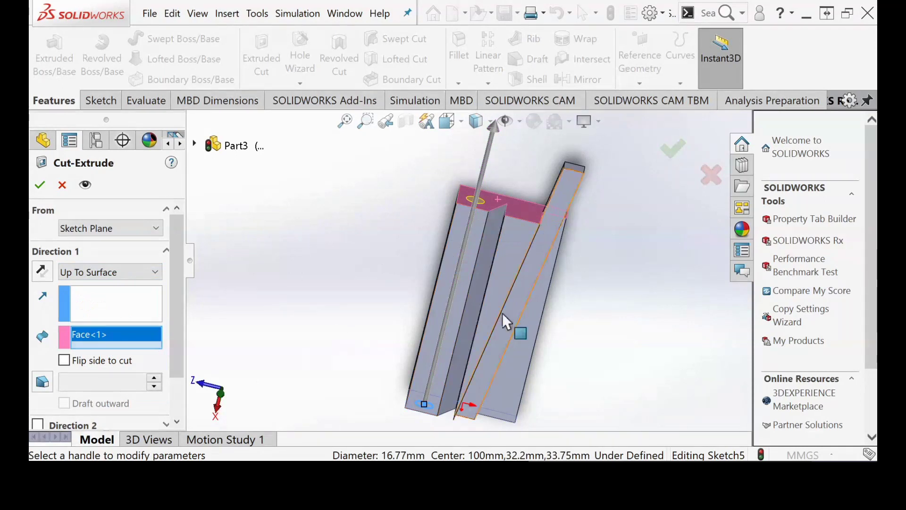
pyautogui.click(101, 304)
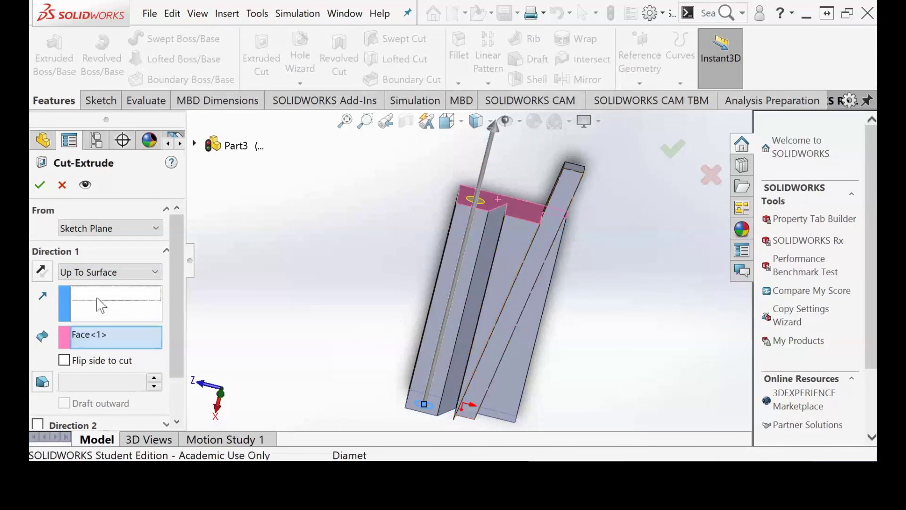
pyautogui.click(509, 295)
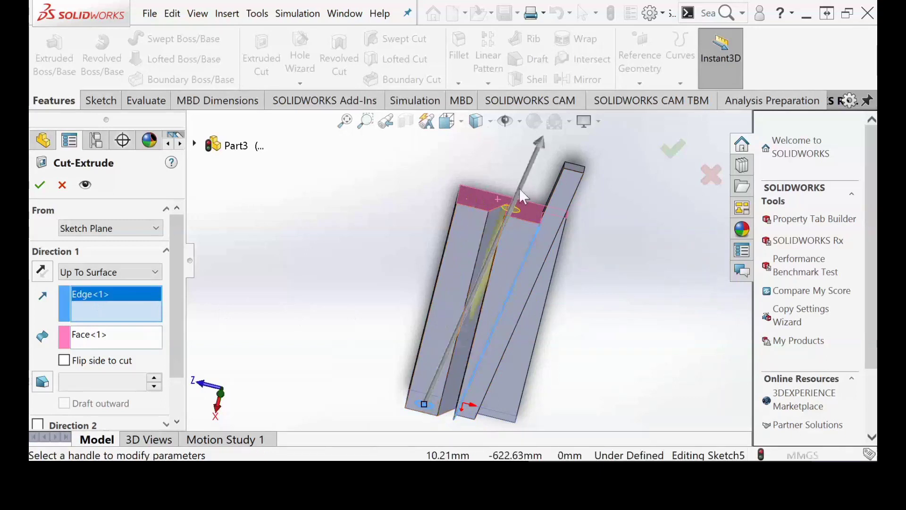
pyautogui.rightClick(108, 298)
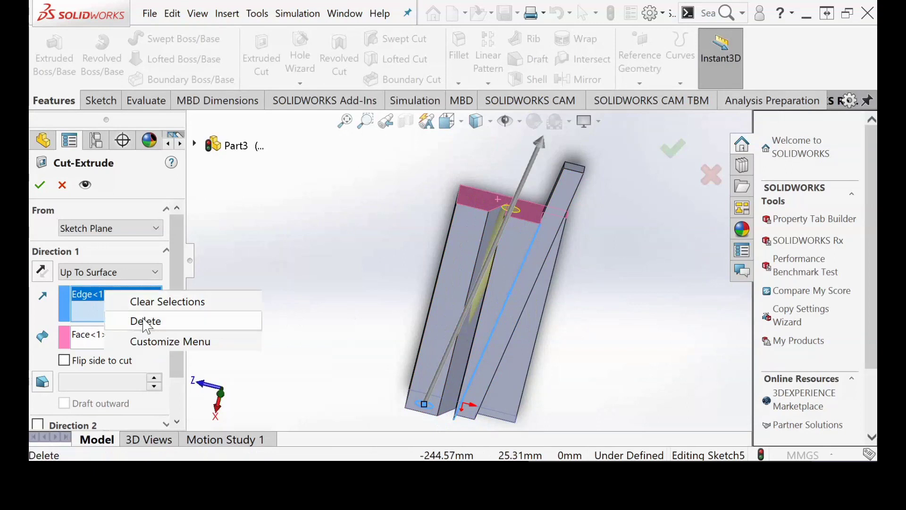
pyautogui.click(144, 322)
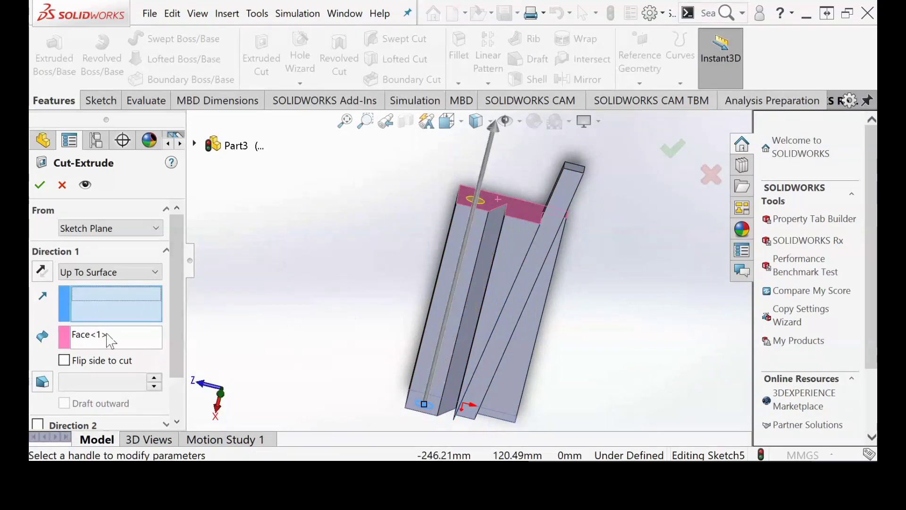
# Try a Blind cut with a 255 mm depth.
pyautogui.click(155, 272)
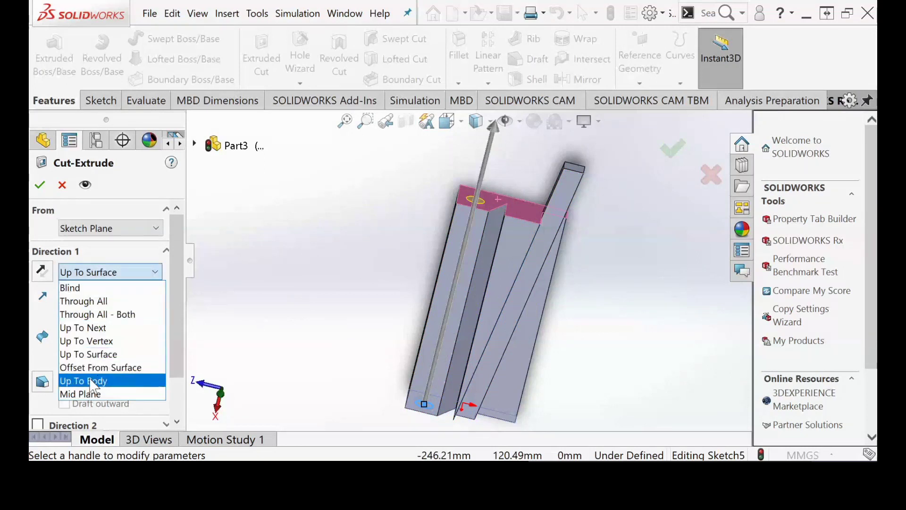
pyautogui.click(118, 289)
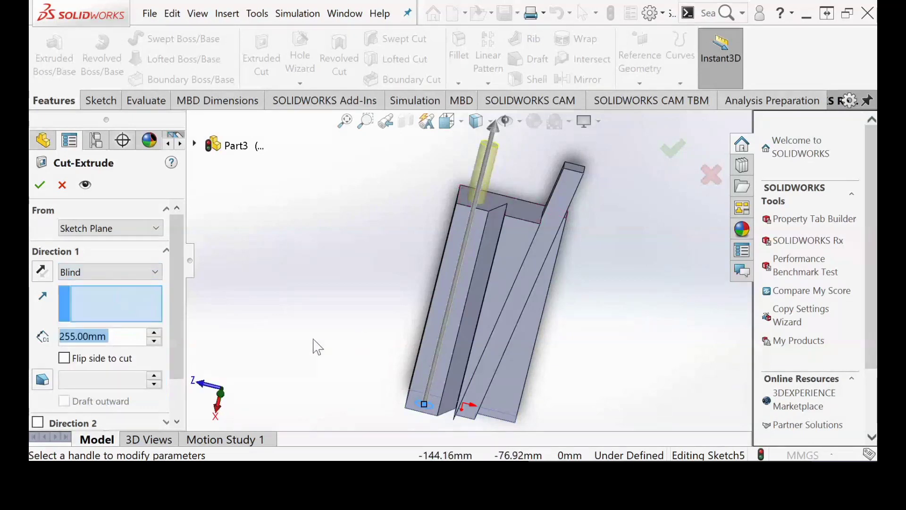
pyautogui.click(370, 361)
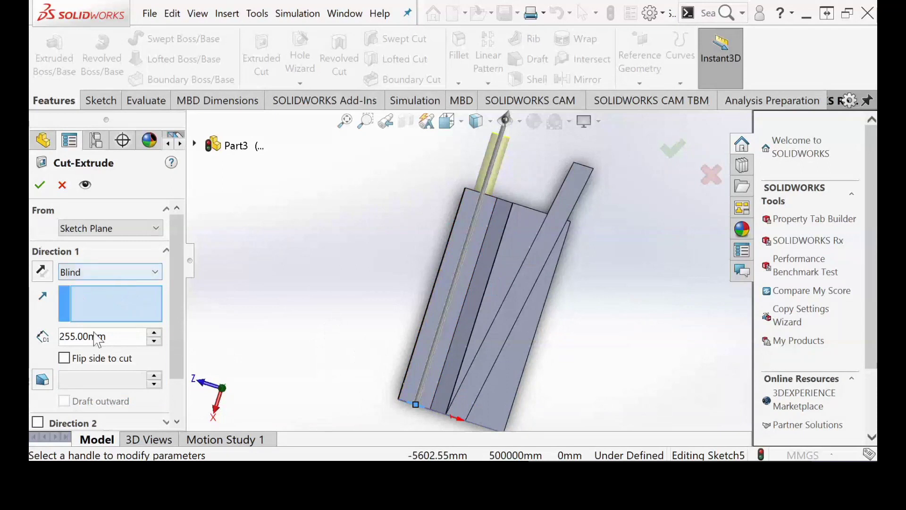
pyautogui.doubleClick(102, 336)
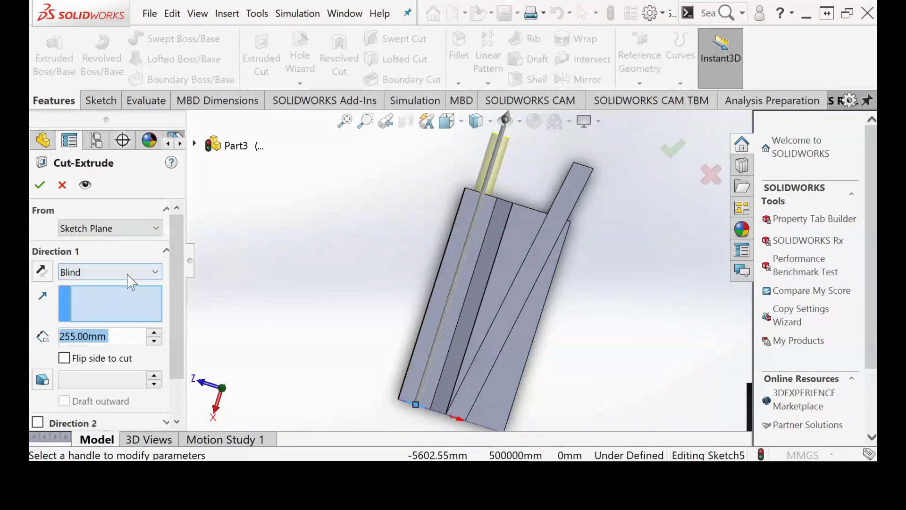
pyautogui.moveTo(475, 200); pyautogui.dragTo(360, 243, button='middle')
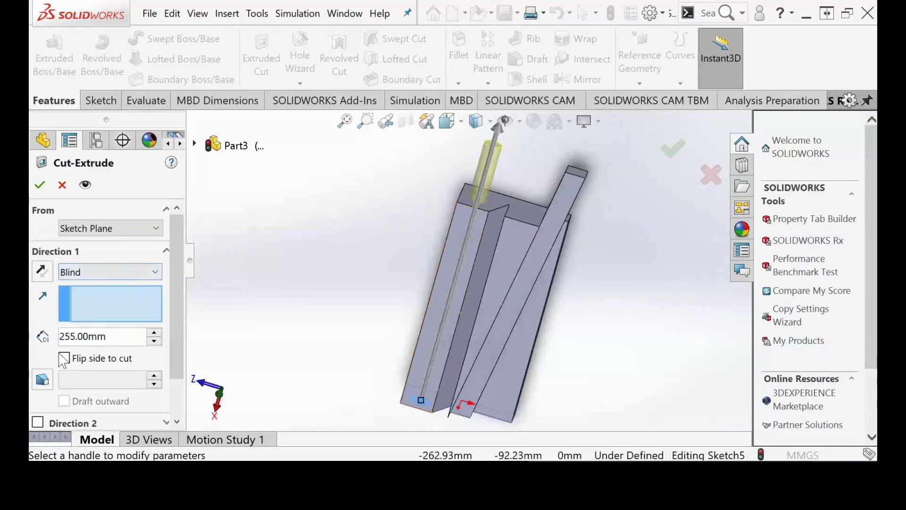
# Set the cut back to Up To Surface at the top face and confirm the hole.
pyautogui.click(120, 273)
pyautogui.click(117, 301)
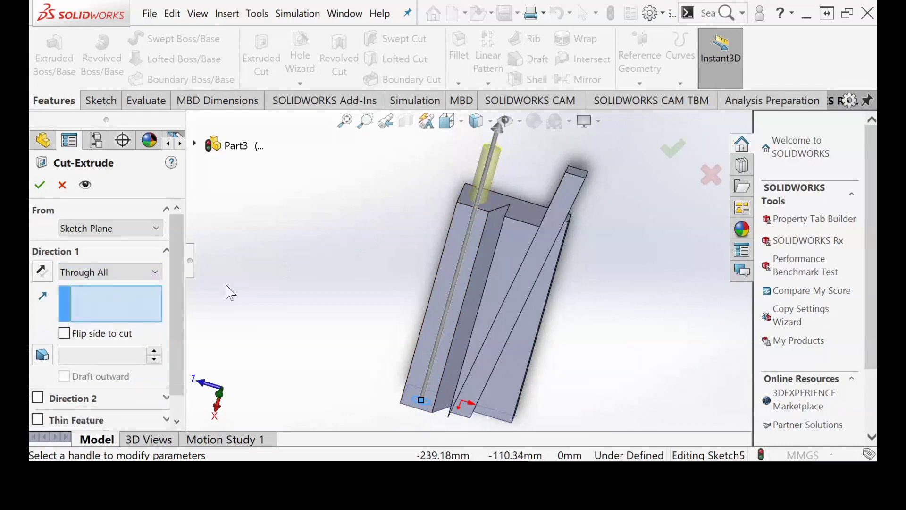
pyautogui.click(112, 273)
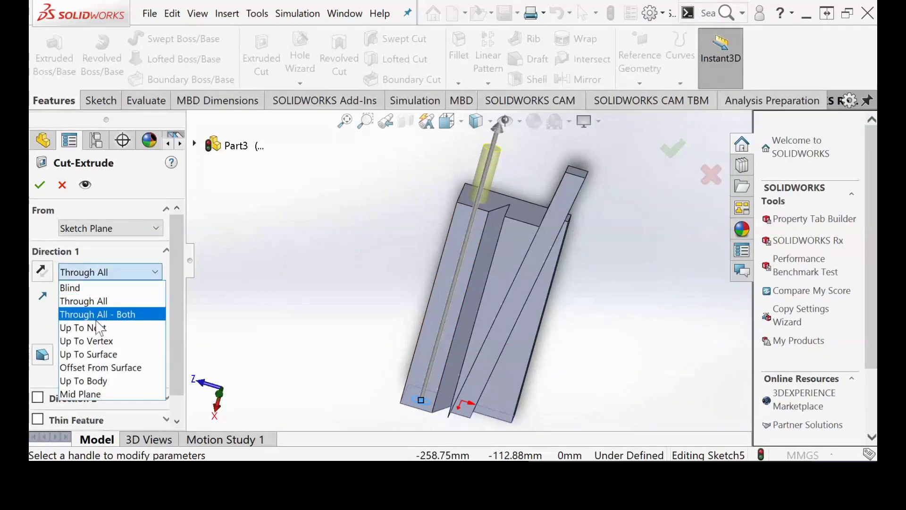
pyautogui.click(89, 354)
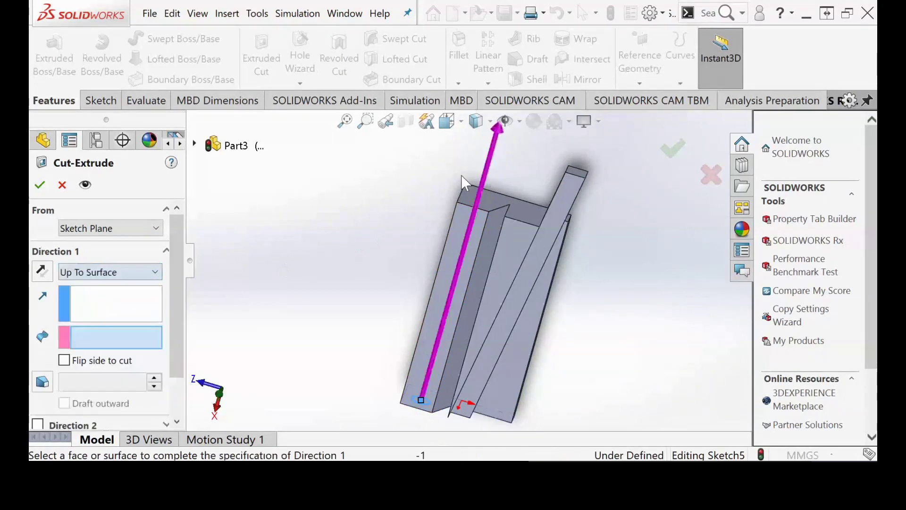
pyautogui.click(499, 198)
pyautogui.click(40, 186)
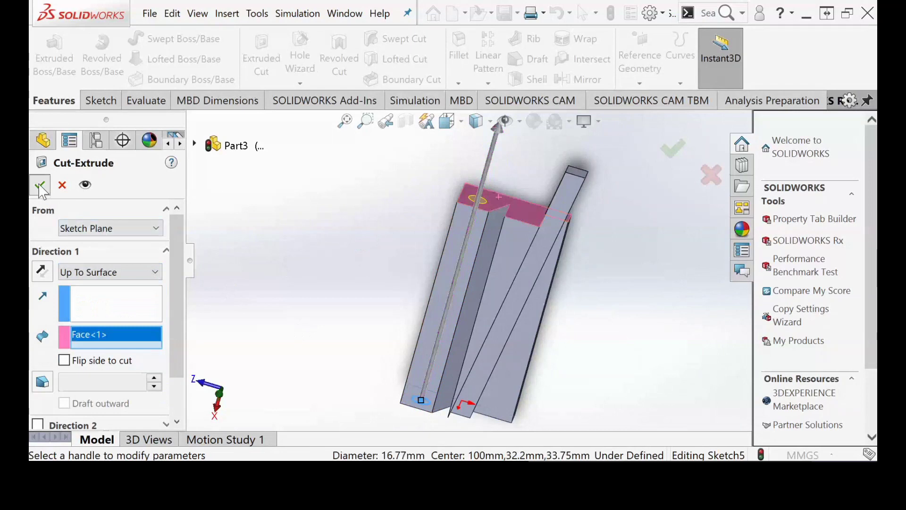
pyautogui.moveTo(480, 318); pyautogui.dragTo(572, 288, button='middle')
pyautogui.scroll(-5, 490, 246)
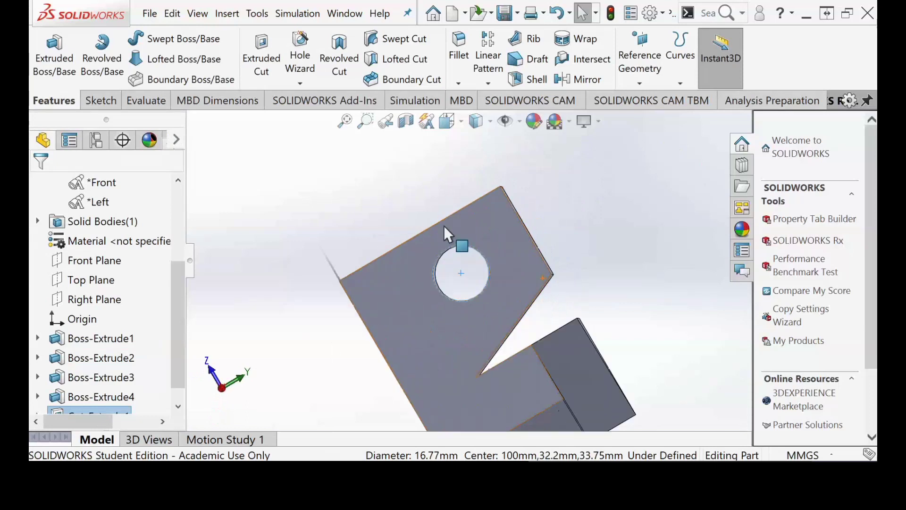
pyautogui.click(486, 259)
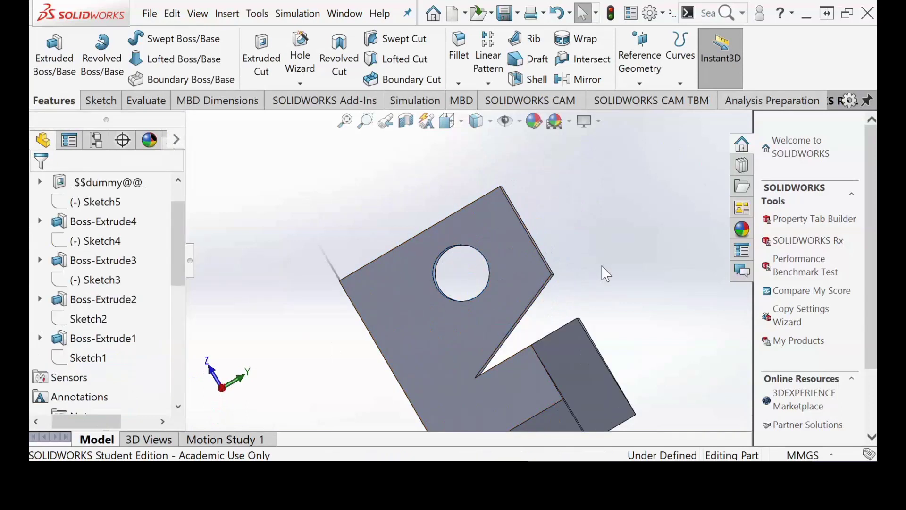
pyautogui.moveTo(605, 274); pyautogui.dragTo(500, 265, button='middle')
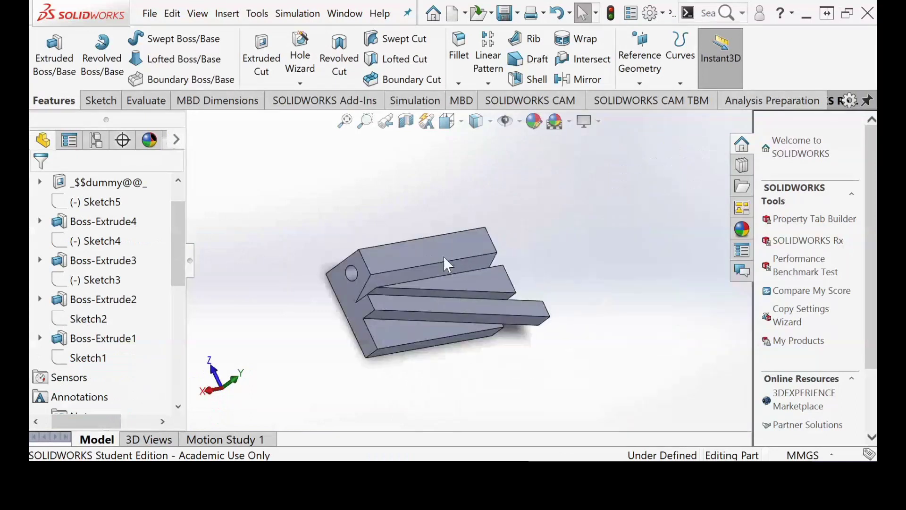
pyautogui.moveTo(467, 365); pyautogui.dragTo(516, 367, button='middle')
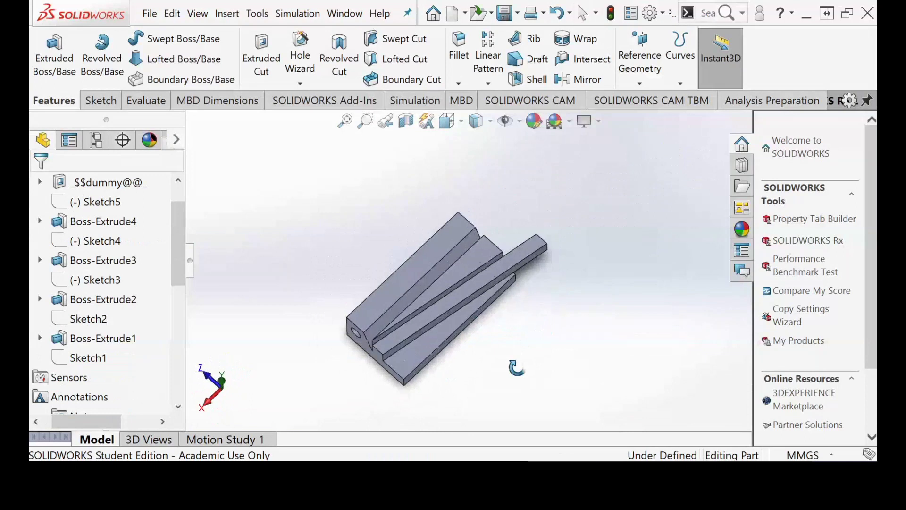
pyautogui.scroll(-2, 388, 359)
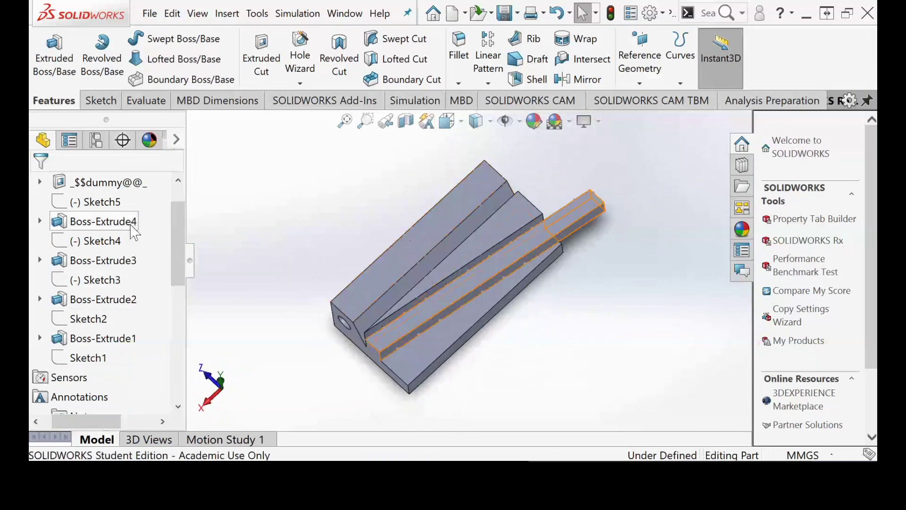
pyautogui.scroll(1, 177, 222)
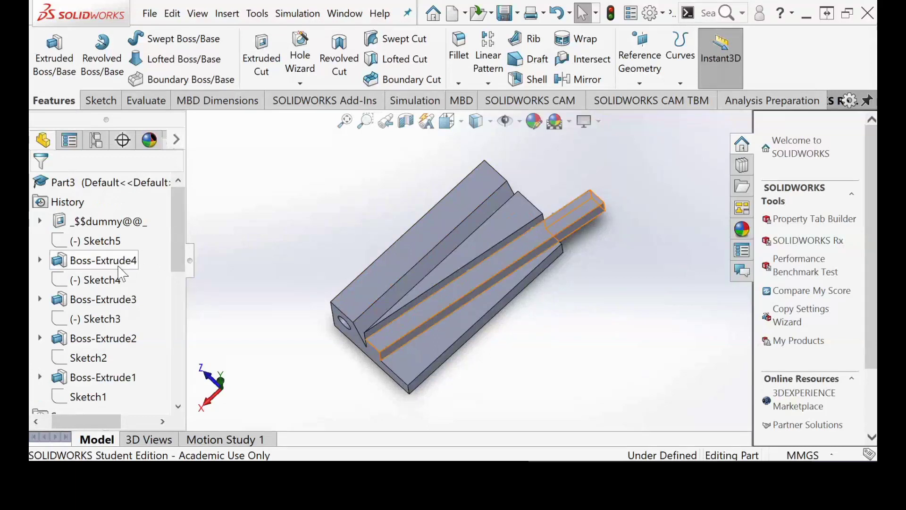
pyautogui.click(110, 384)
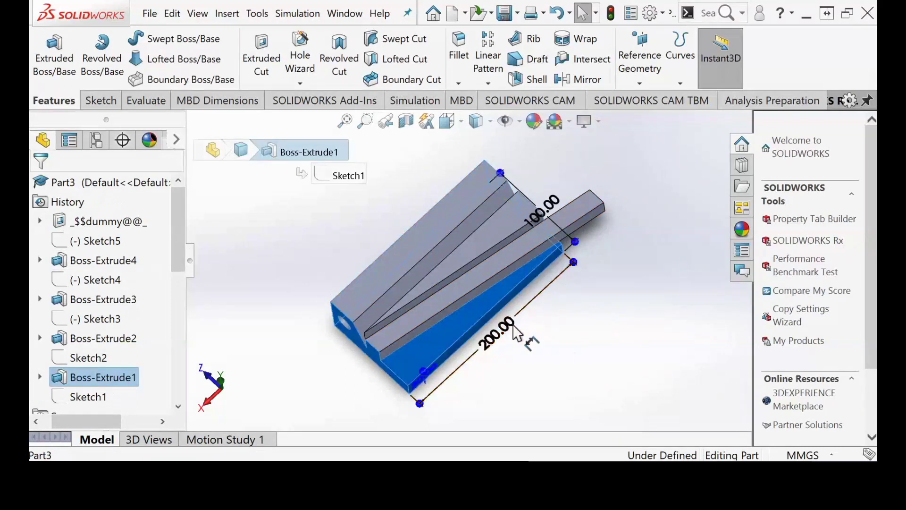
# Change the Boss-Extrude1 length dimension from 200 to 250 mm.
pyautogui.moveTo(540, 324); pyautogui.dragTo(580, 348, button='middle')
pyautogui.doubleClick(498, 326)
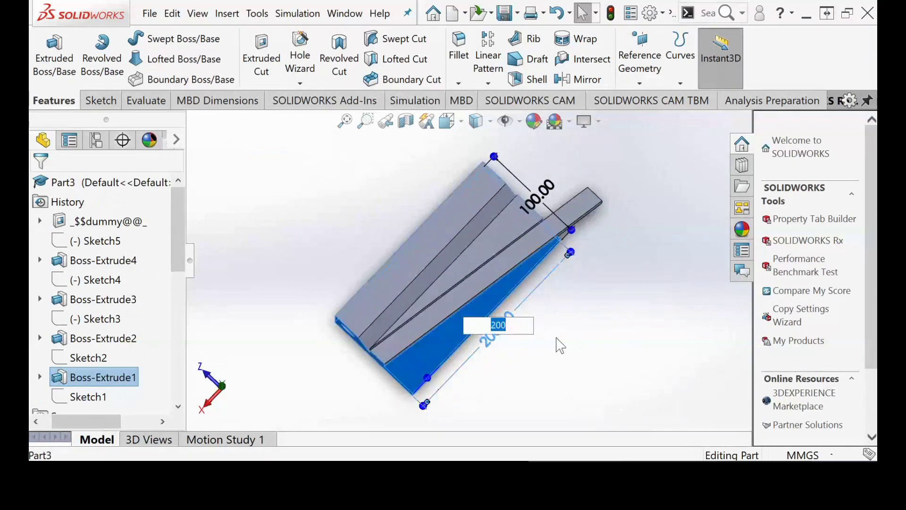
pyautogui.write('250')
pyautogui.press('Return')
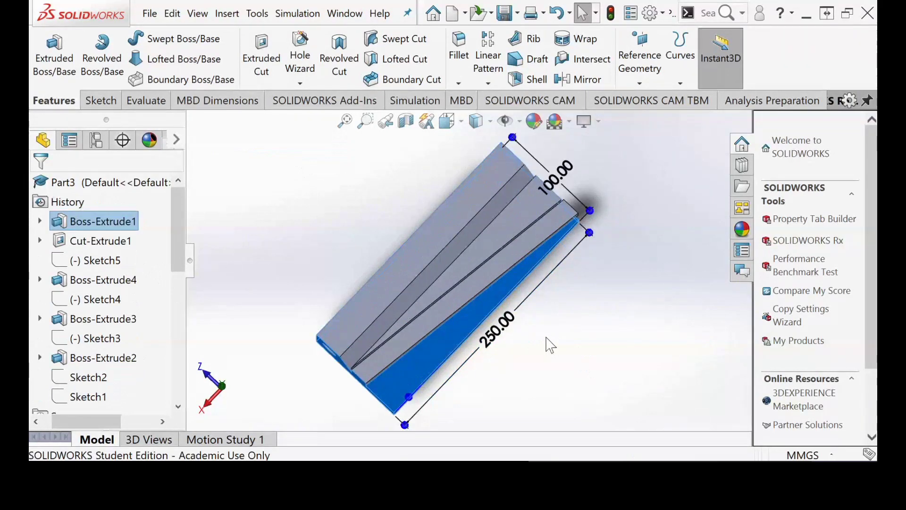
# Inspect the lengthened part and select the Cut-Extrude1 hole feature.
pyautogui.click(615, 259)
pyautogui.moveTo(618, 178); pyautogui.dragTo(607, 222, button='middle')
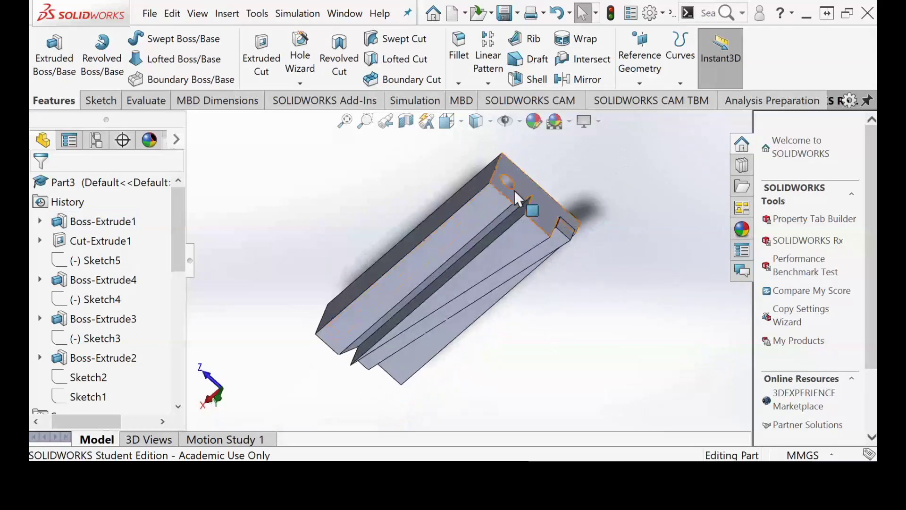
pyautogui.moveTo(520, 192); pyautogui.dragTo(620, 297, button='middle')
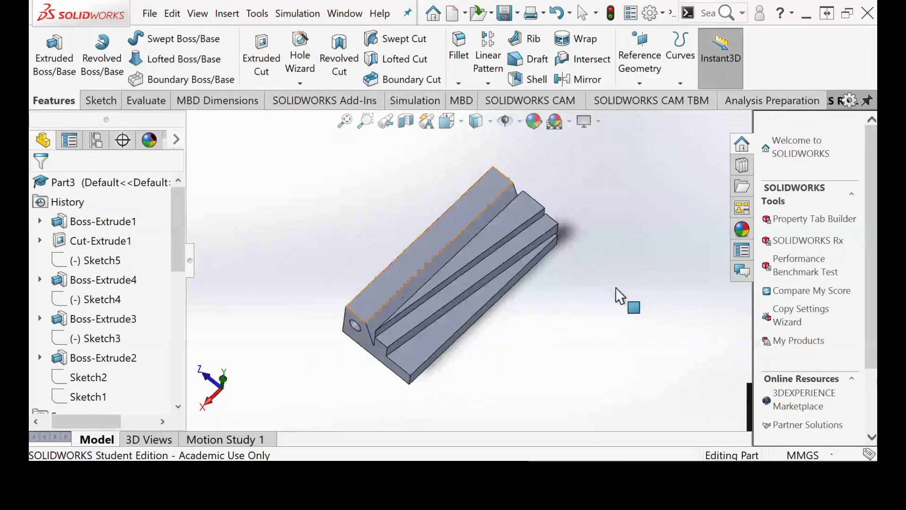
pyautogui.scroll(-3, 620, 297)
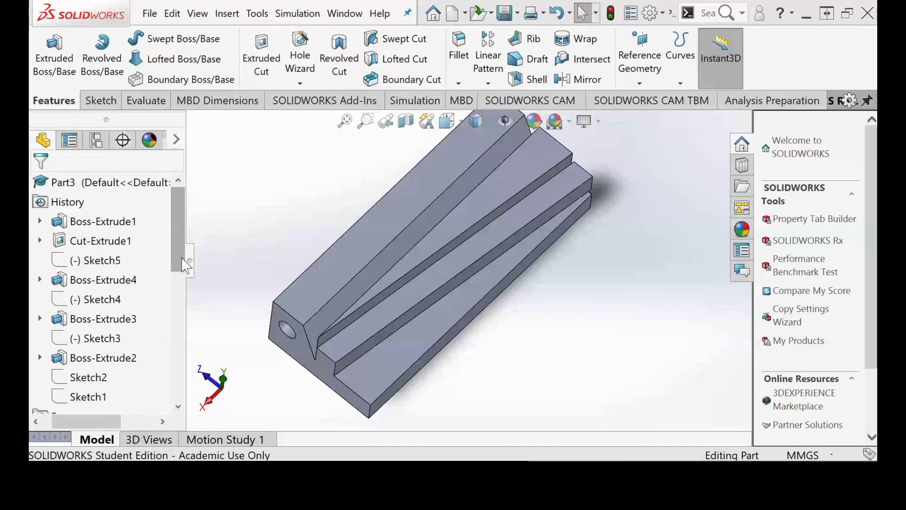
pyautogui.moveTo(185, 270); pyautogui.dragTo(188, 396)
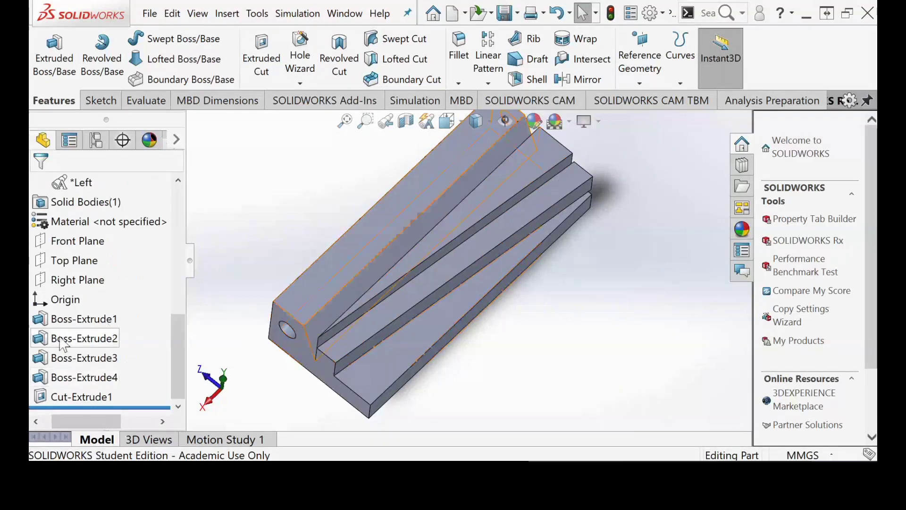
pyautogui.click(88, 402)
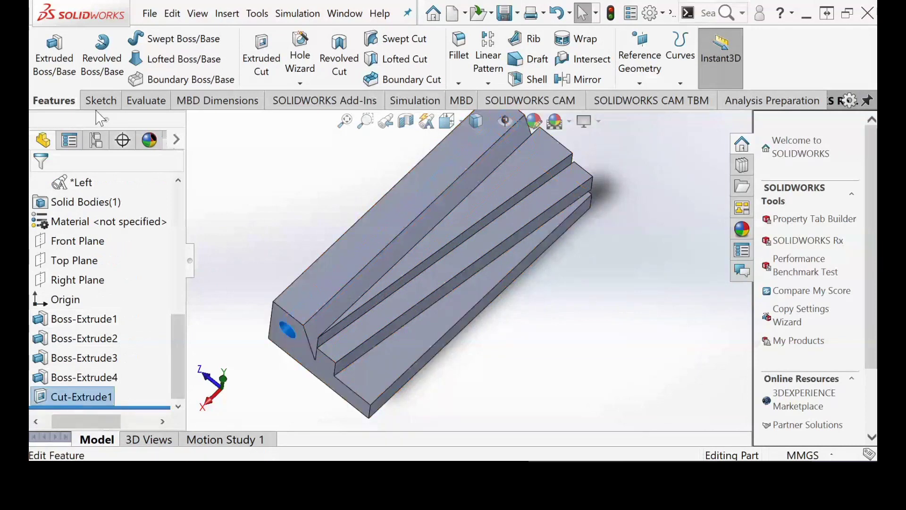
# Set Cut-Extrude1 to a Blind cut 250 mm deep and confirm it.
pyautogui.click(101, 118)
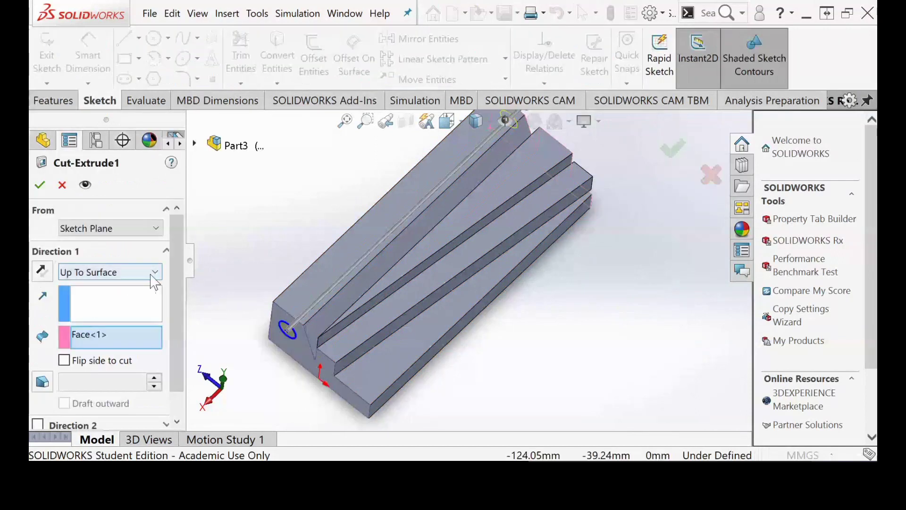
pyautogui.click(154, 281)
pyautogui.click(125, 287)
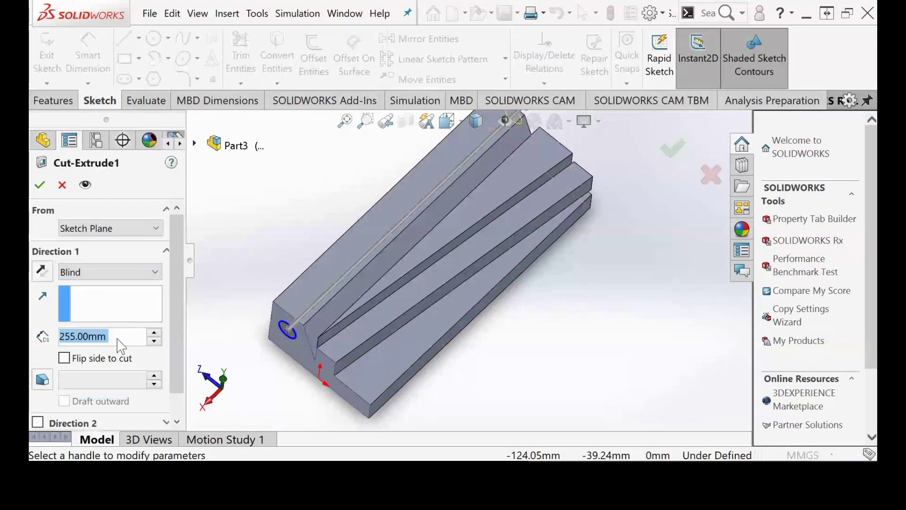
pyautogui.click(110, 337)
pyautogui.moveTo(125, 336); pyautogui.dragTo(59, 337)
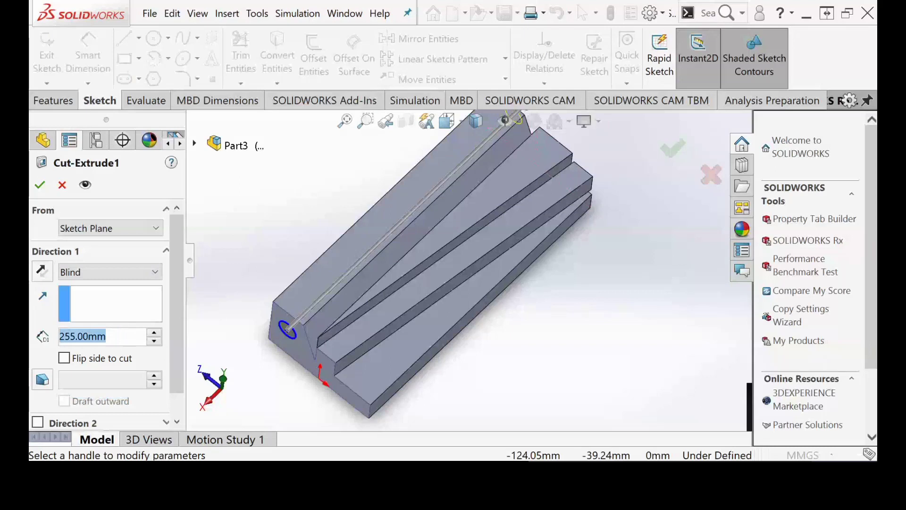
pyautogui.write('250')
pyautogui.press('Return')
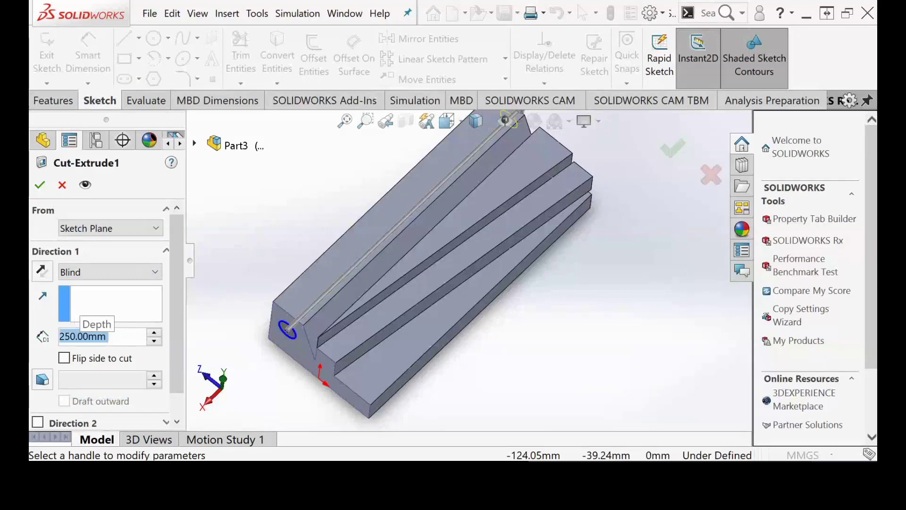
pyautogui.click(40, 184)
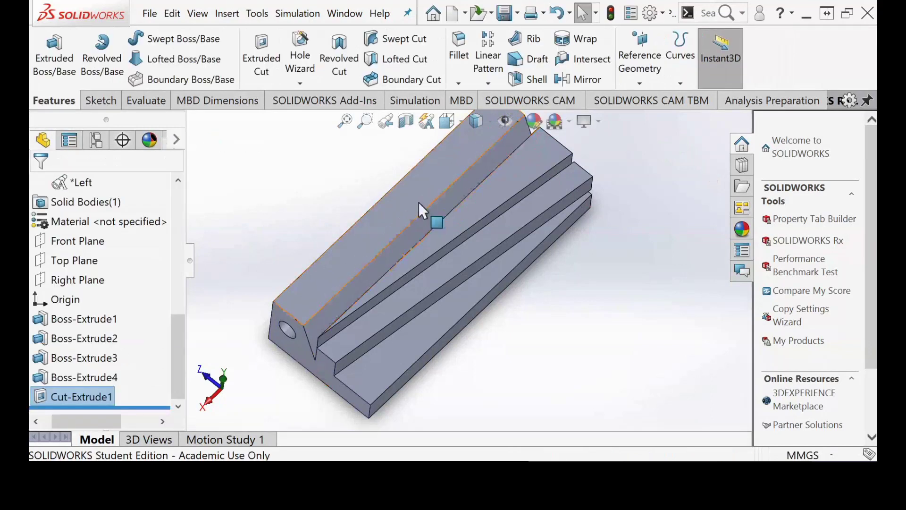
# Select the base extrusion at the holed end to show its 250 and 100 dimensions.
pyautogui.moveTo(465, 208); pyautogui.dragTo(522, 231, button='middle')
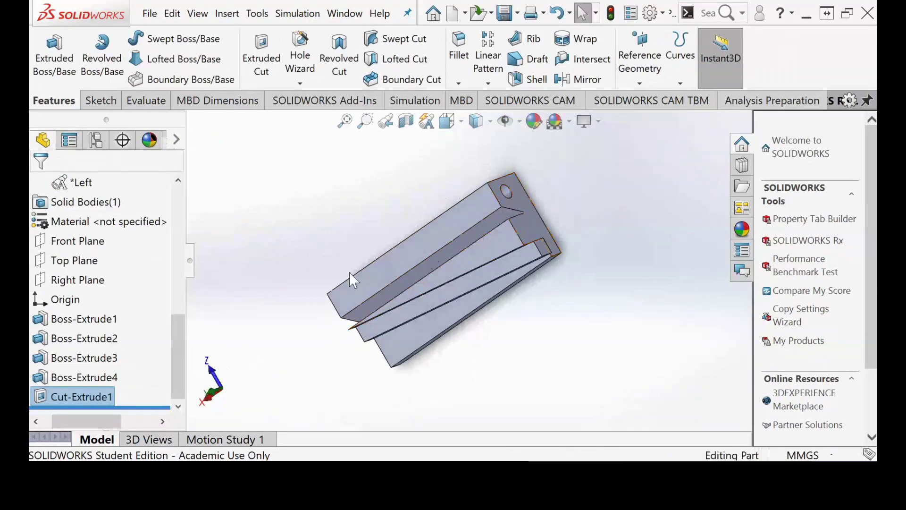
pyautogui.moveTo(473, 349); pyautogui.dragTo(519, 282, button='middle')
pyautogui.click(519, 282)
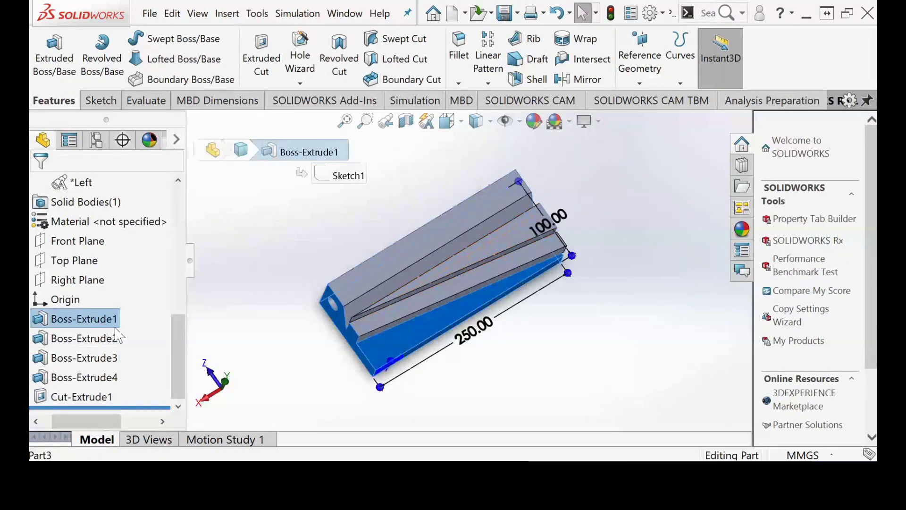
# Change the base extrusion's length dimension from 250 to 300 mm.
pyautogui.click(489, 336)
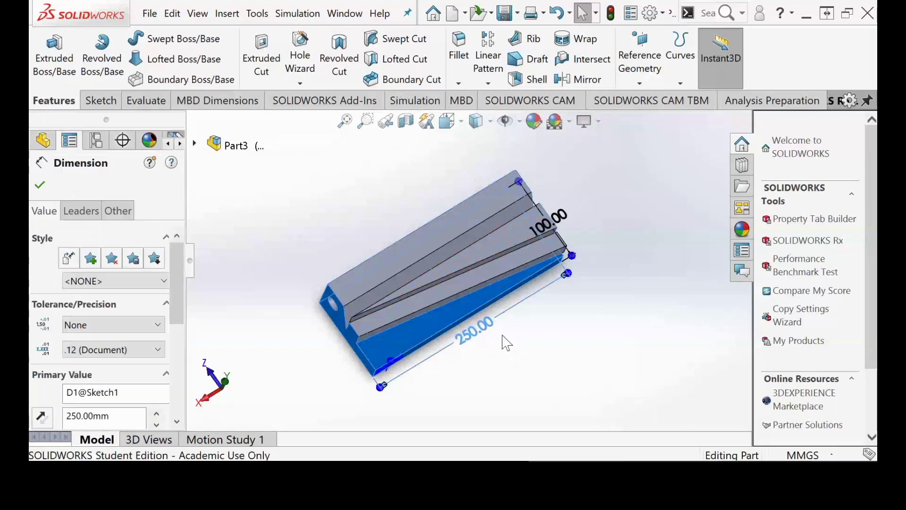
pyautogui.doubleClick(489, 336)
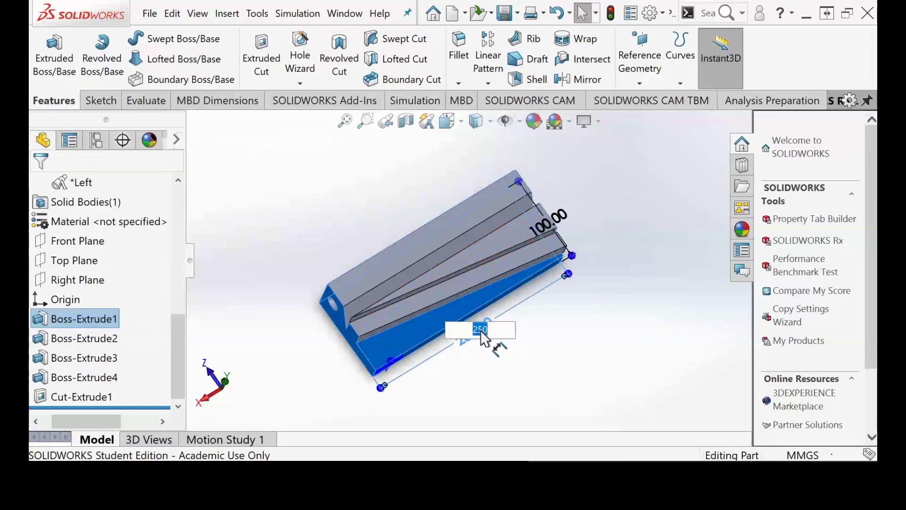
pyautogui.write('300')
pyautogui.press('Return')
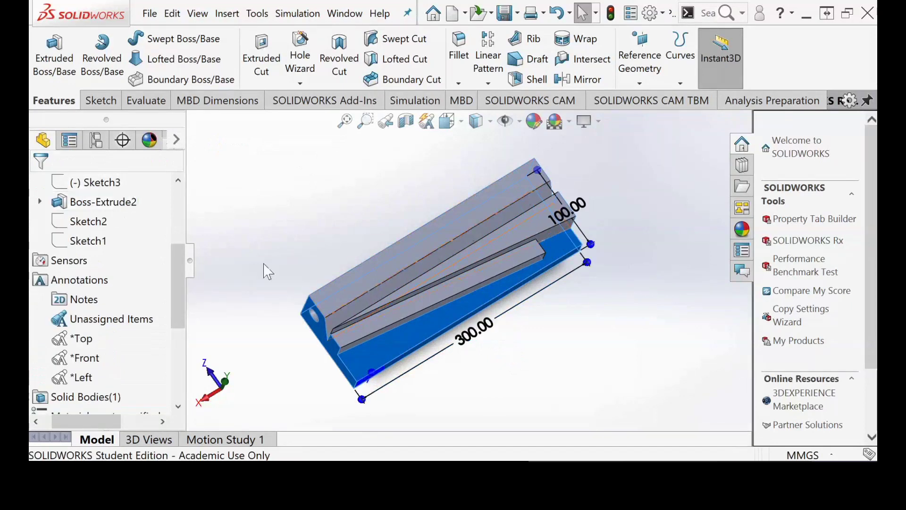
pyautogui.click(621, 283)
pyautogui.moveTo(631, 269); pyautogui.dragTo(569, 315, button='middle')
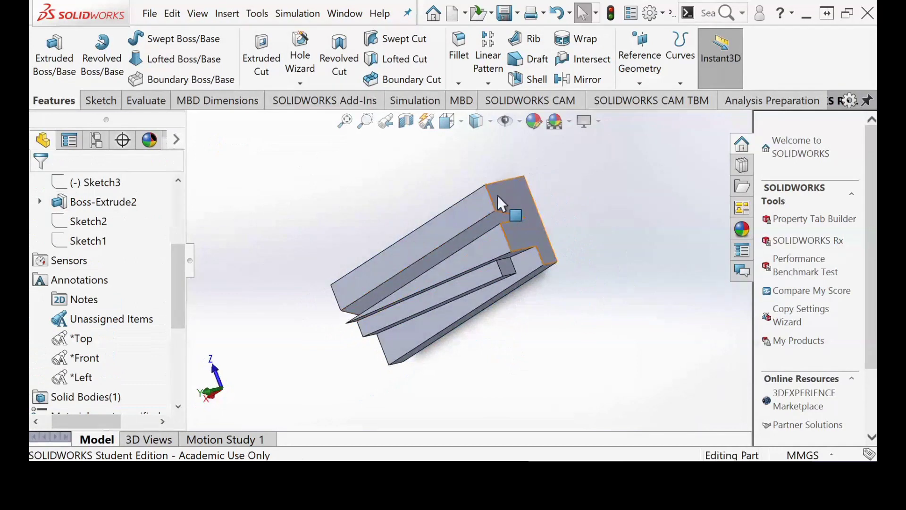
pyautogui.moveTo(494, 189); pyautogui.dragTo(529, 227, button='middle')
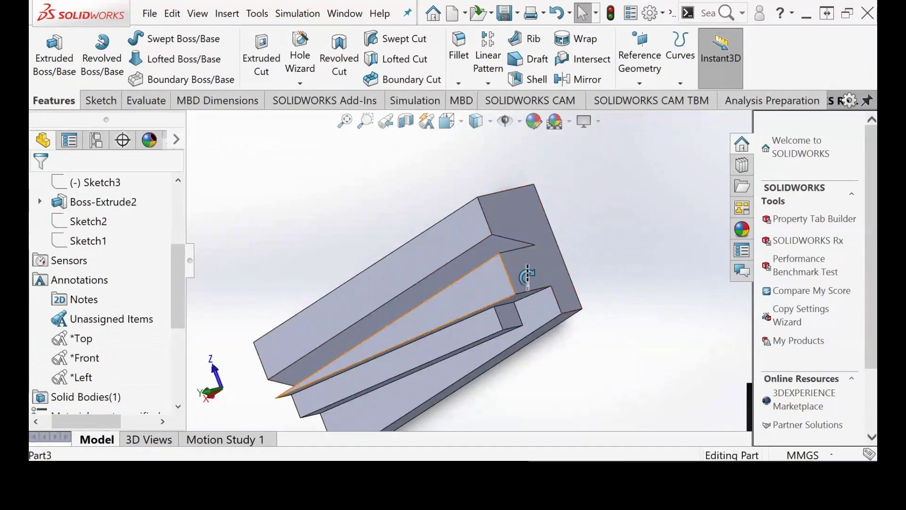
pyautogui.scroll(3, 551, 226)
pyautogui.scroll(-5, 550, 226)
pyautogui.scroll(-2, 318, 269)
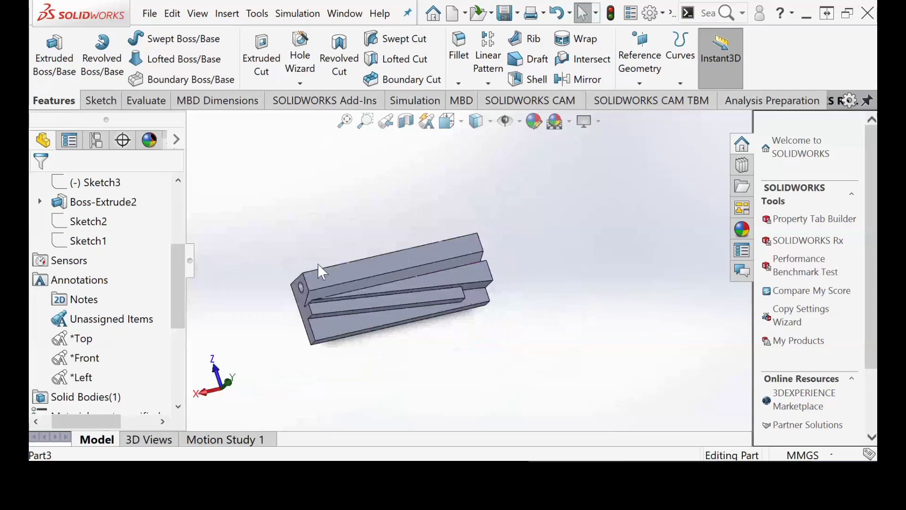
# Switch the display style to Hidden Lines Visible and orbit the part upright.
pyautogui.click(480, 122)
pyautogui.click(485, 206)
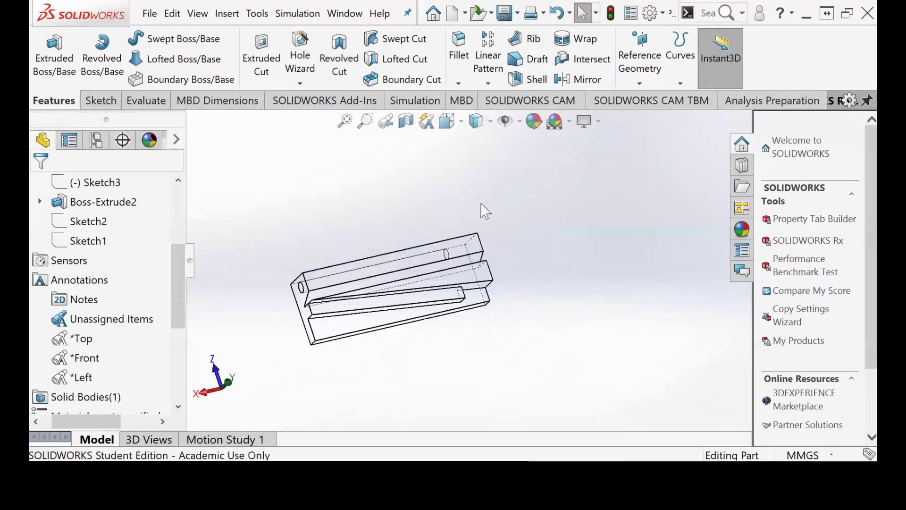
pyautogui.moveTo(462, 366); pyautogui.dragTo(434, 354, button='middle')
pyautogui.scroll(4, 423, 255)
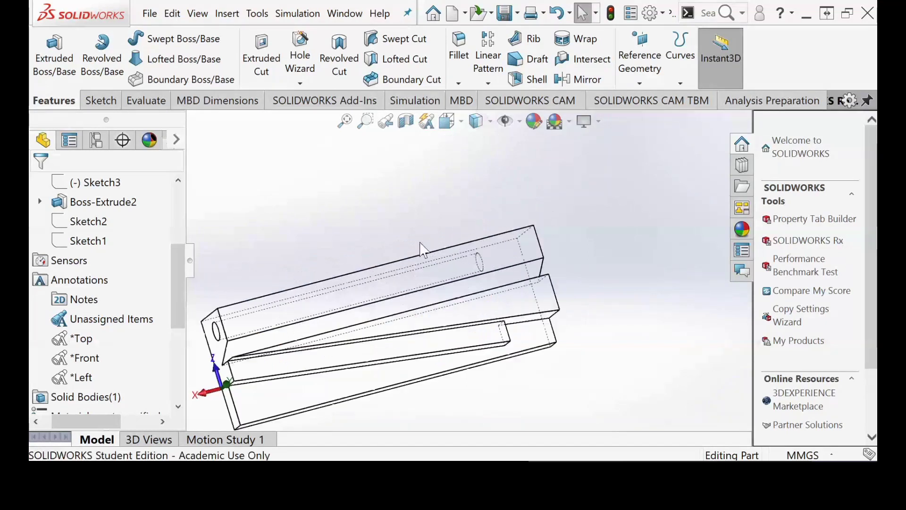
pyautogui.scroll(1, 428, 267)
pyautogui.scroll(-3, 510, 267)
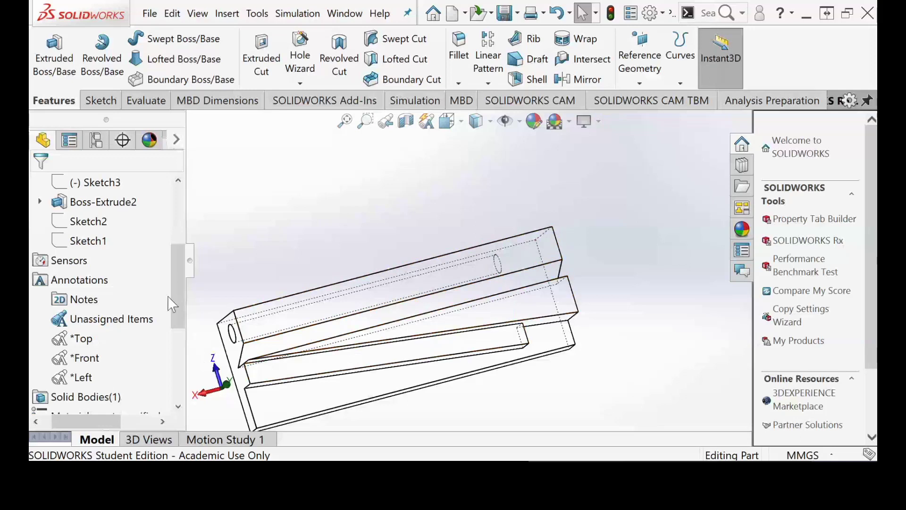
pyautogui.scroll(3, 397, 361)
pyautogui.scroll(-2, 457, 276)
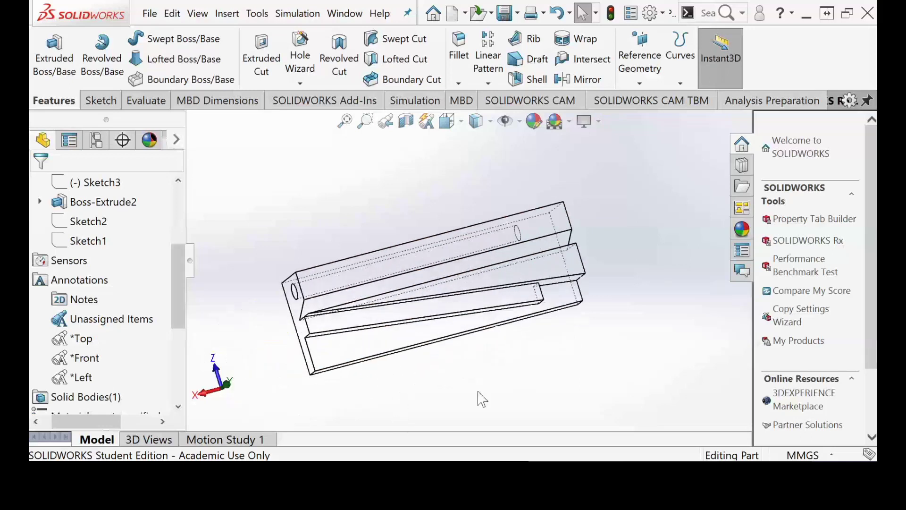
pyautogui.moveTo(478, 399); pyautogui.dragTo(460, 278, button='middle')
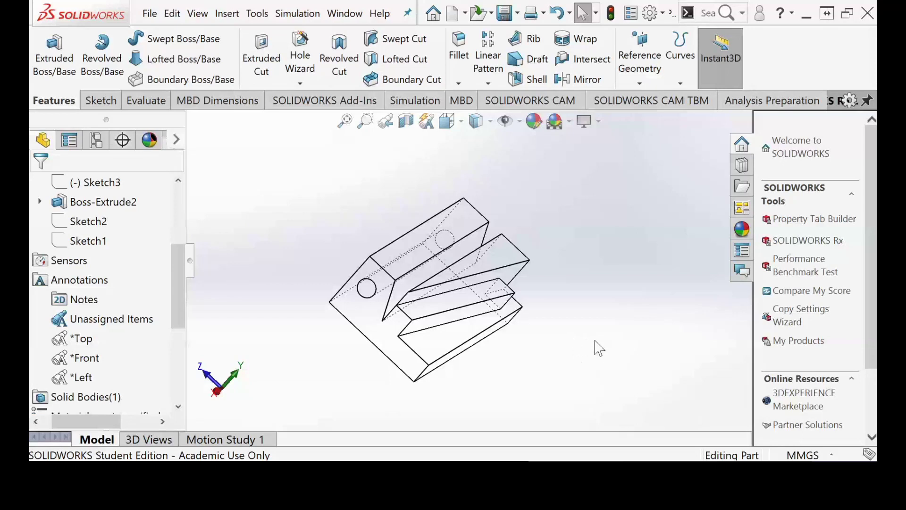
pyautogui.moveTo(492, 237); pyautogui.dragTo(530, 299, button='middle')
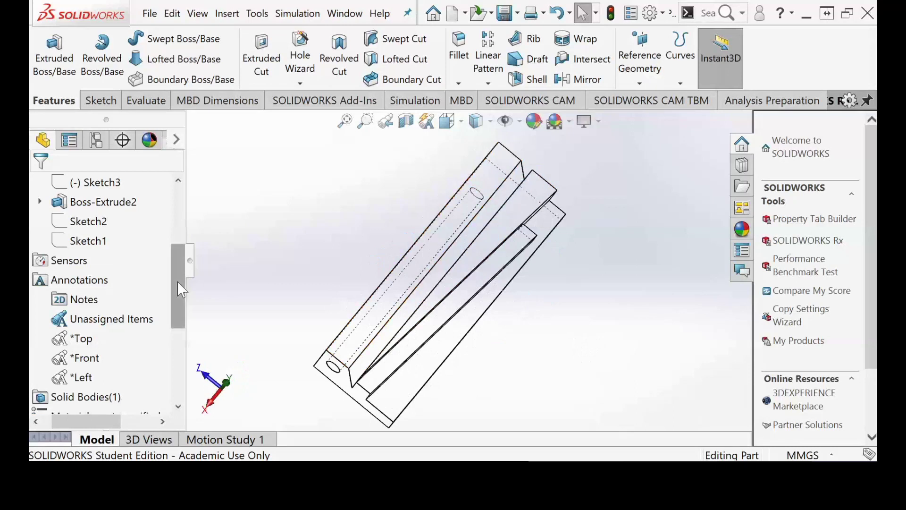
pyautogui.moveTo(179, 288); pyautogui.dragTo(184, 388)
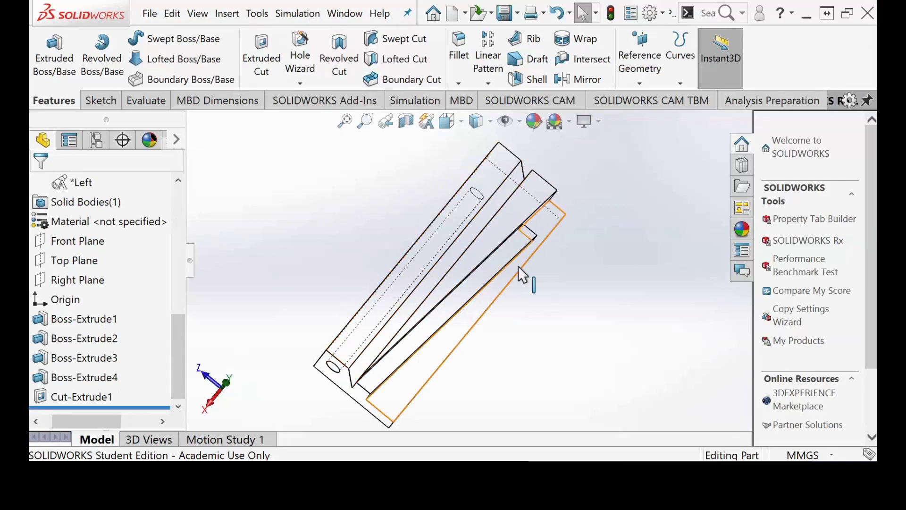
pyautogui.click(87, 401)
pyautogui.click(95, 107)
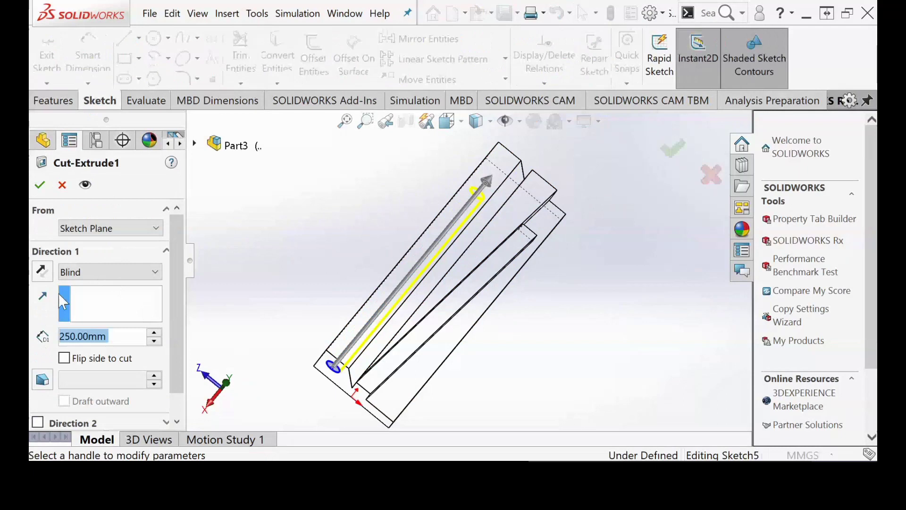
pyautogui.click(135, 273)
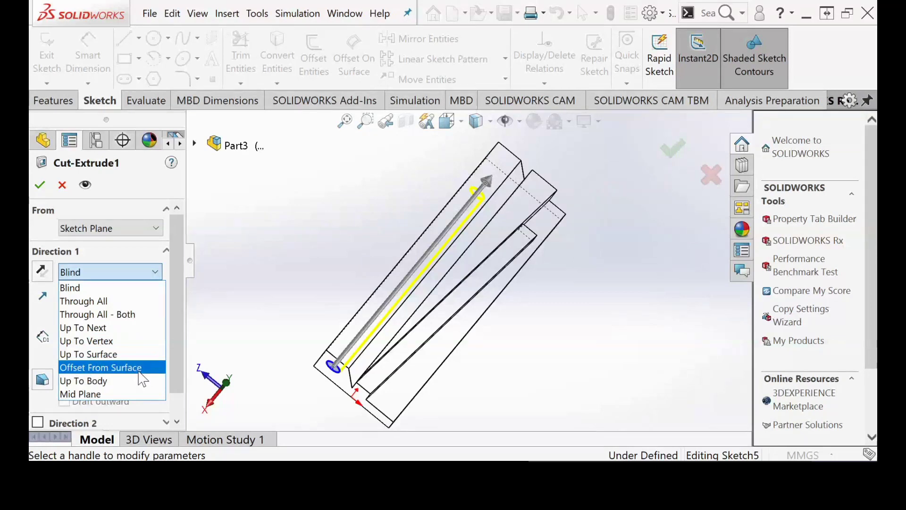
pyautogui.click(232, 369)
pyautogui.press('Return')
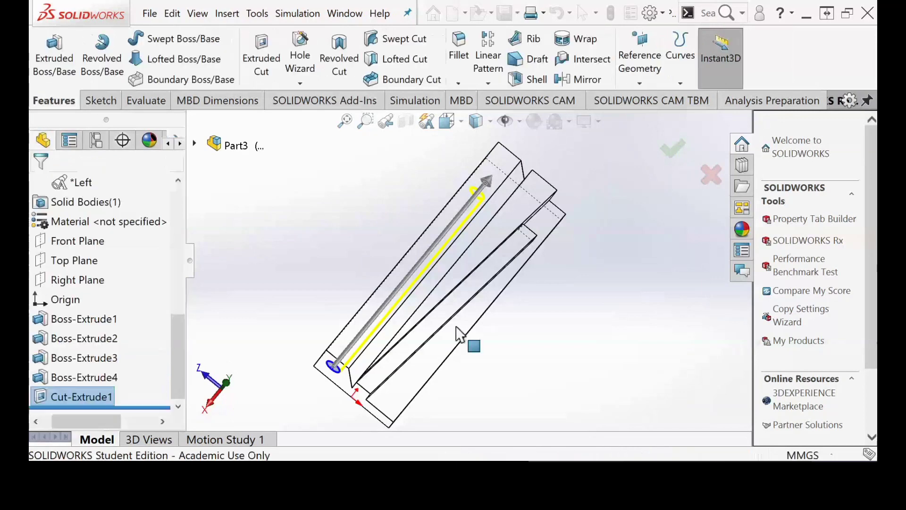
pyautogui.scroll(2, 467, 314)
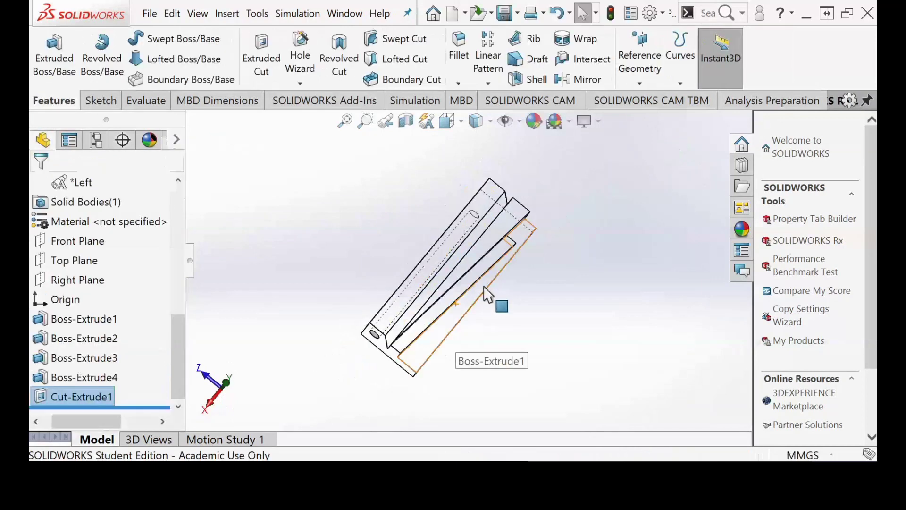
pyautogui.moveTo(463, 279); pyautogui.dragTo(557, 312, button='middle')
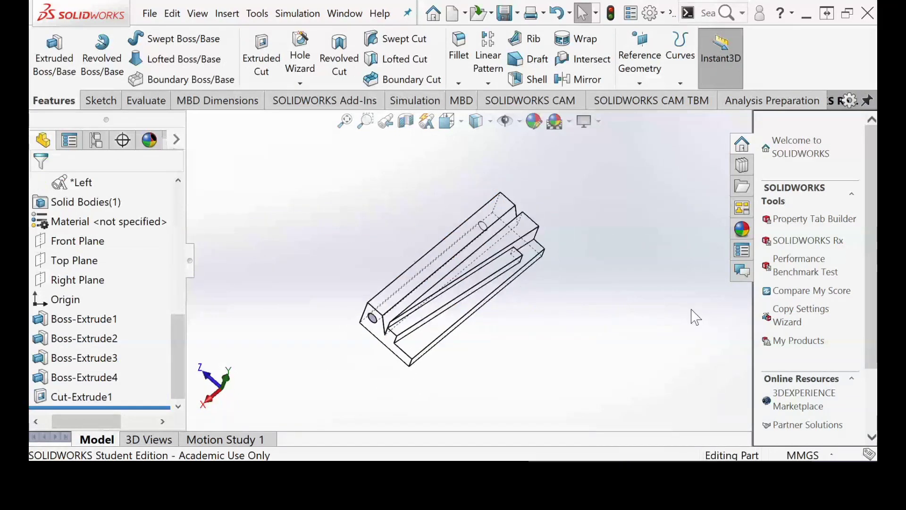
# Create a new part and start a sketch on its Front Plane.
pyautogui.click(157, 19)
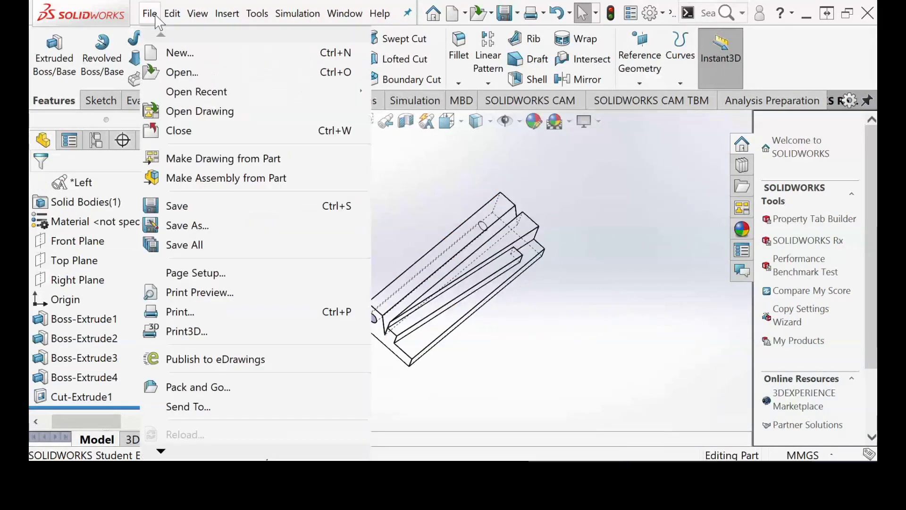
pyautogui.click(169, 53)
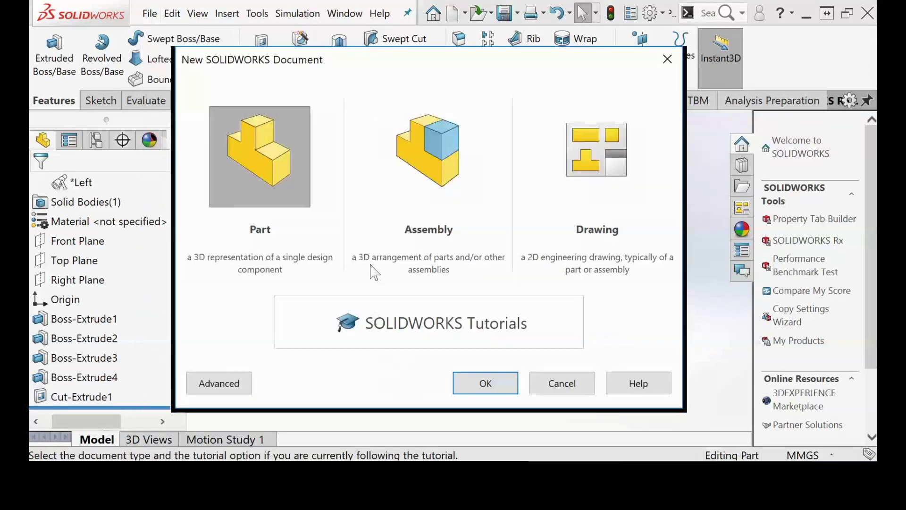
pyautogui.press('Return')
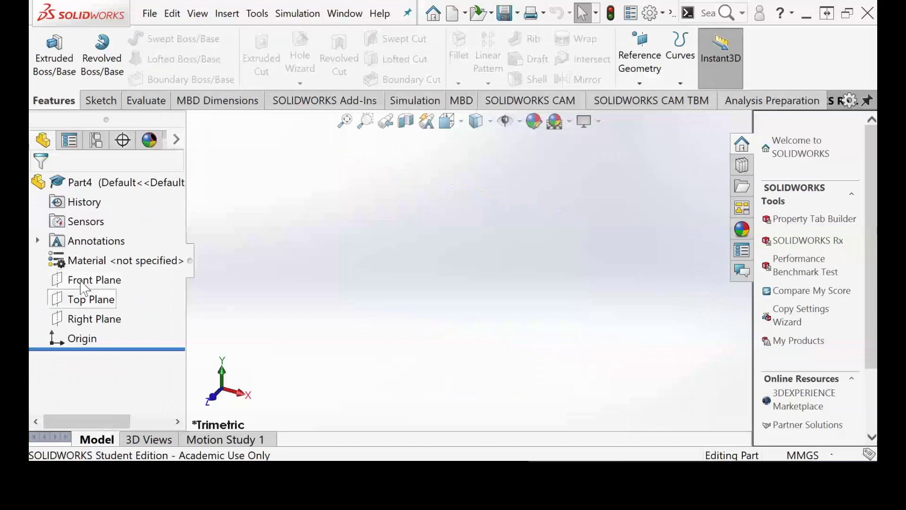
pyautogui.click(92, 278)
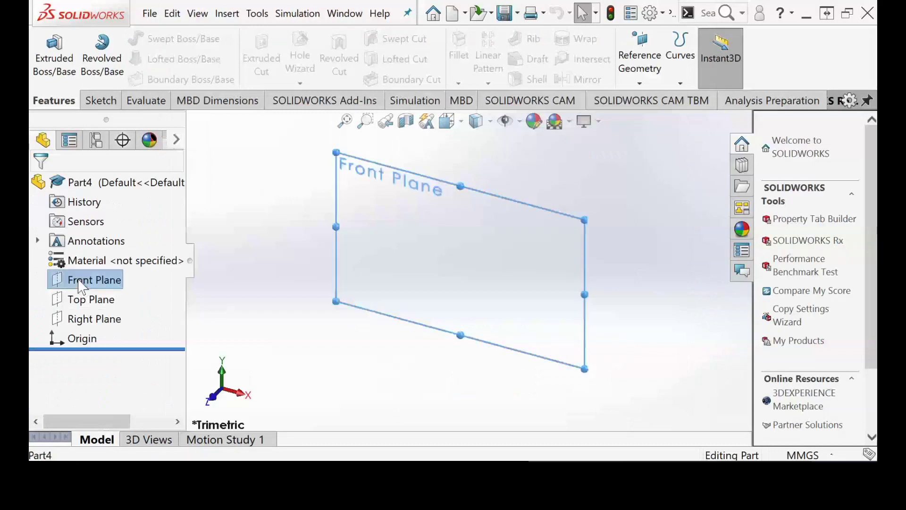
pyautogui.click(94, 266)
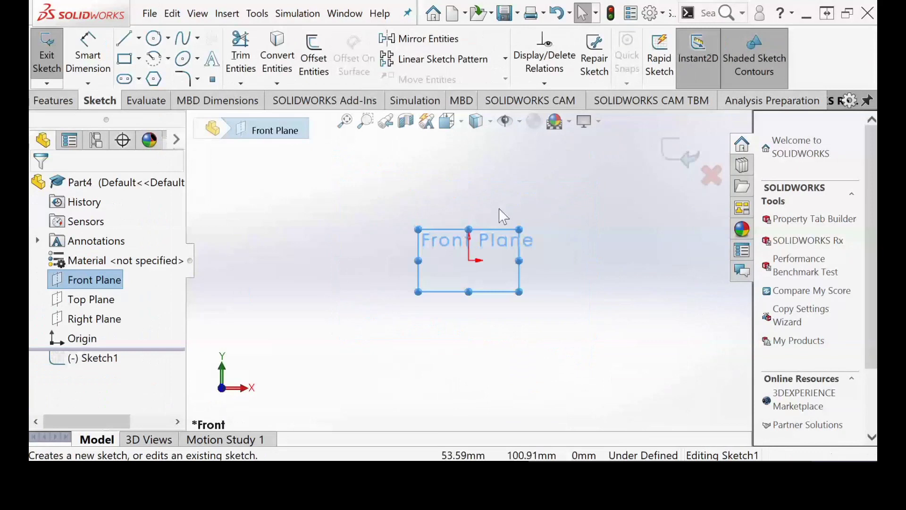
# Draw a closed six-line profile from the origin, notched on its right side.
pyautogui.press('l')
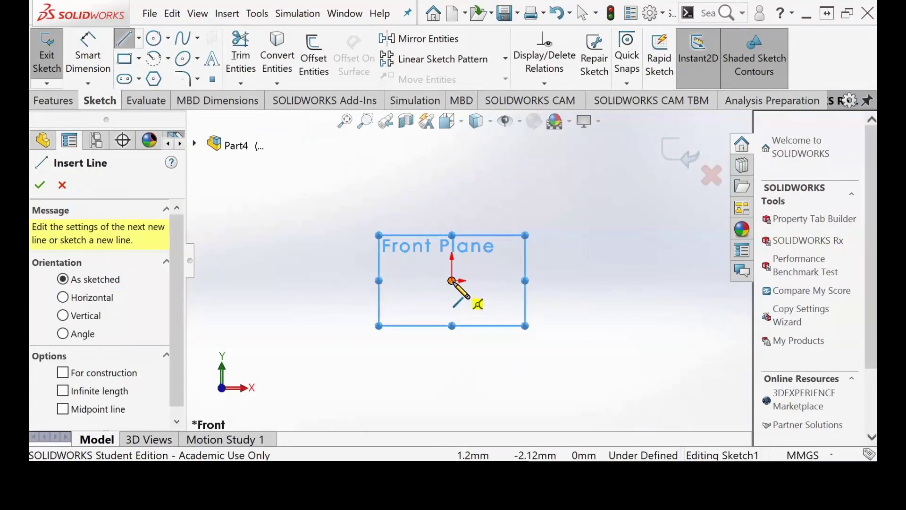
pyautogui.click(452, 281)
pyautogui.click(619, 280)
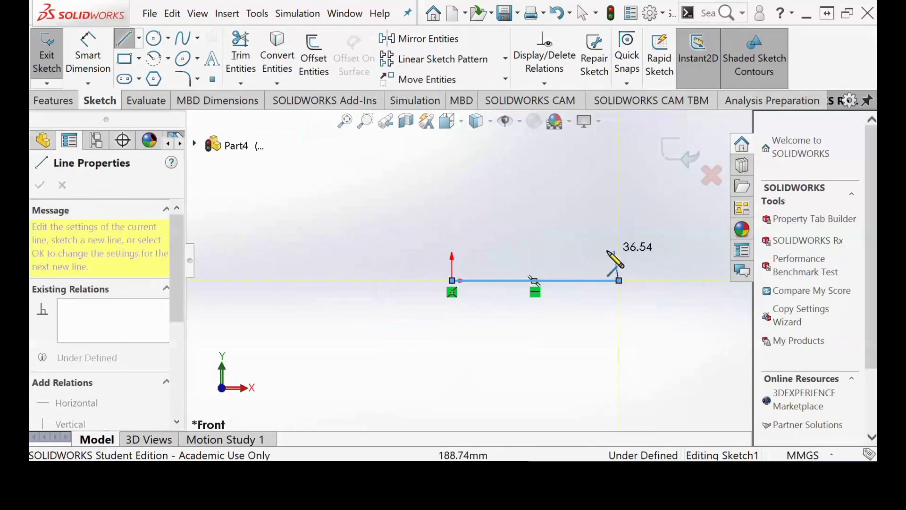
pyautogui.click(568, 239)
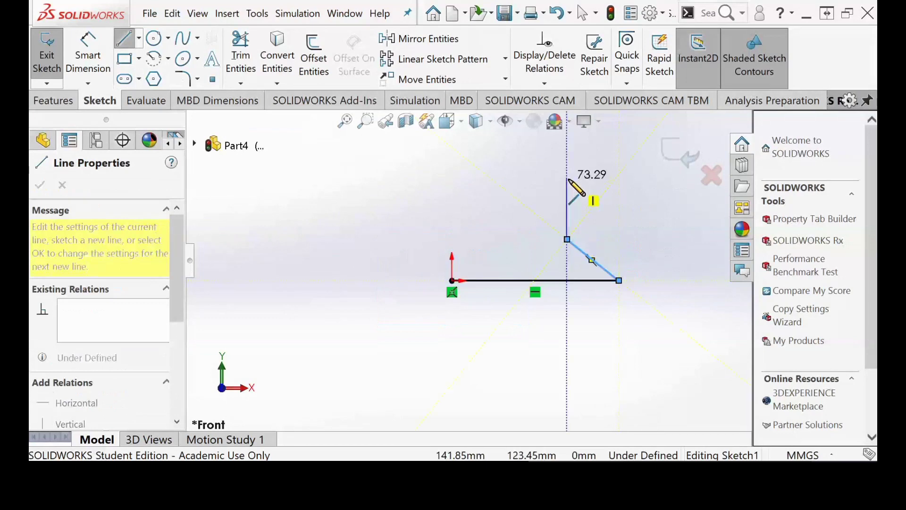
pyautogui.click(567, 179)
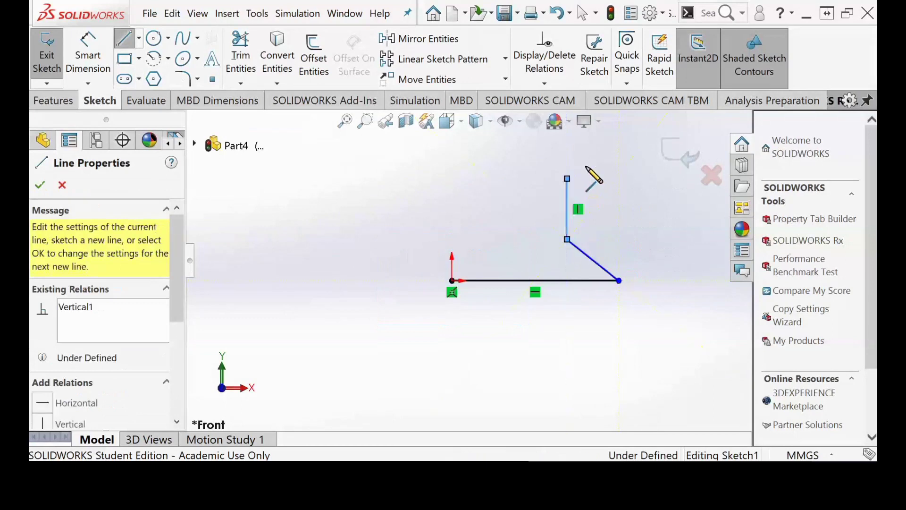
pyautogui.click(619, 146)
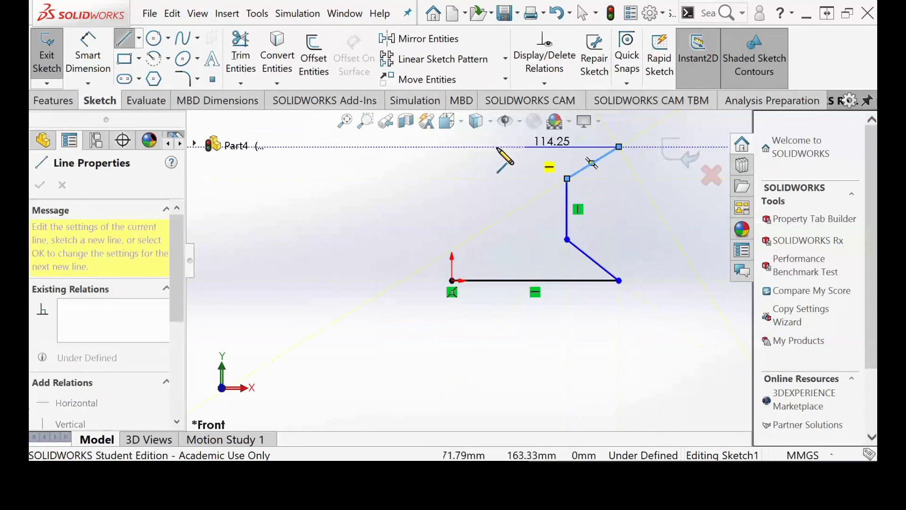
pyautogui.click(452, 147)
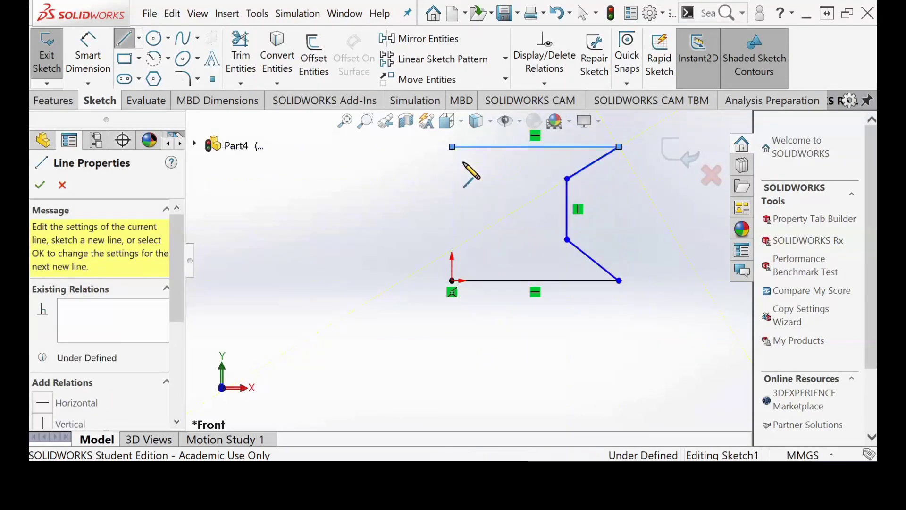
pyautogui.click(452, 280)
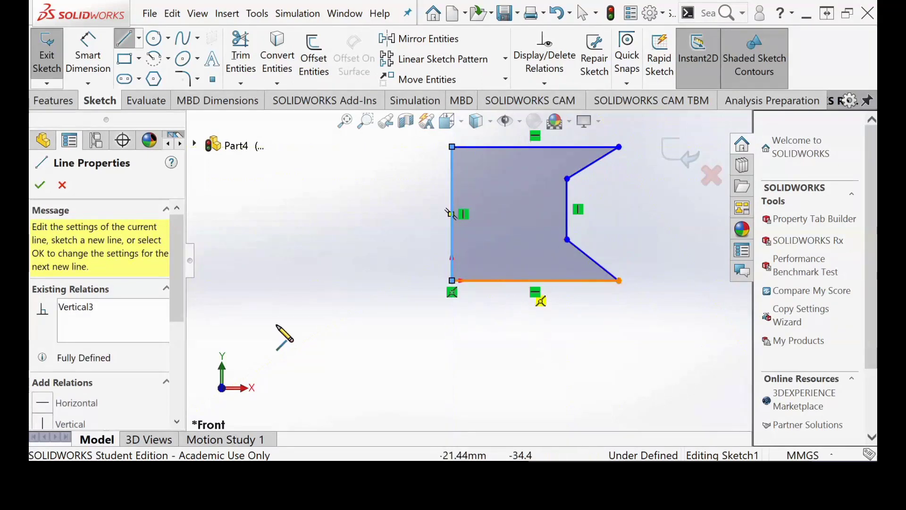
pyautogui.click(40, 185)
pyautogui.scroll(2, 516, 210)
pyautogui.scroll(-1, 520, 244)
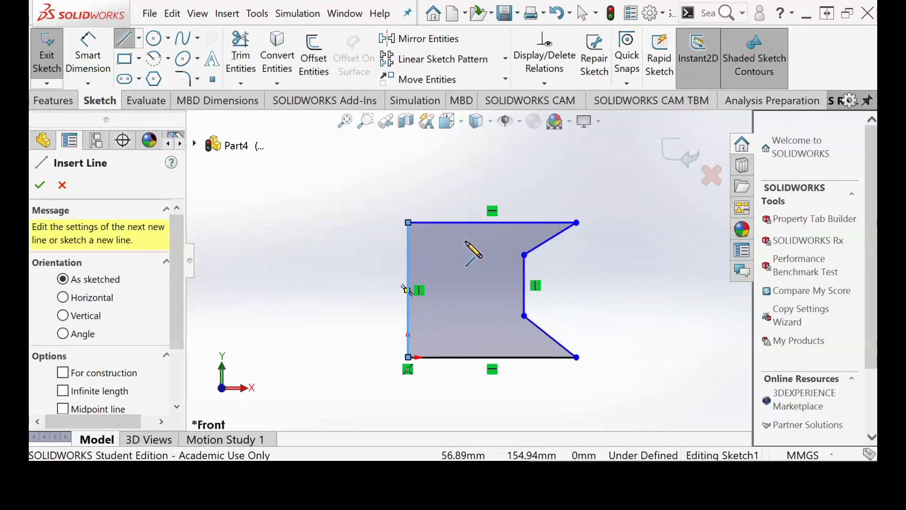
# Revolve the closed profile 360° about Line6 into a flanged solid.
pyautogui.click(53, 101)
pyautogui.click(102, 61)
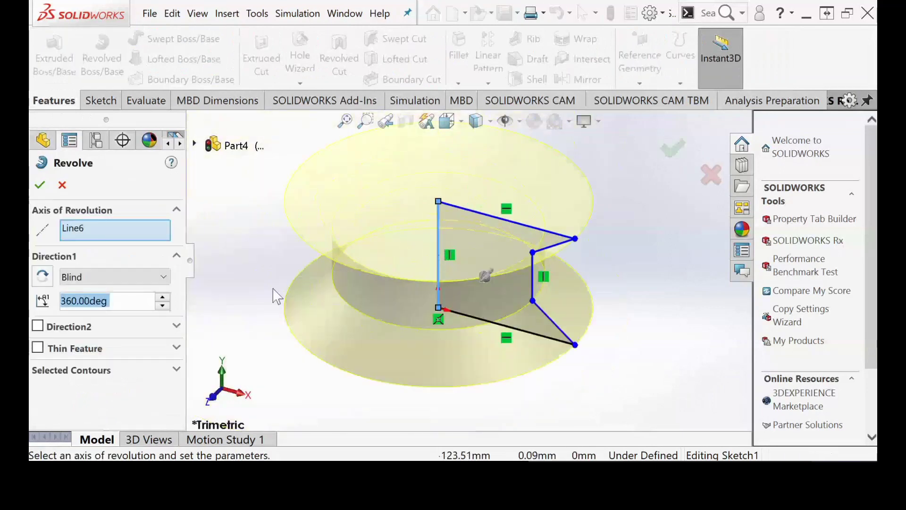
pyautogui.moveTo(380, 411)
pyautogui.mouseDown(button='middle')
pyautogui.moveTo(395, 362)
pyautogui.moveTo(375, 370)
pyautogui.moveTo(382, 360)
pyautogui.mouseUp(button='middle')
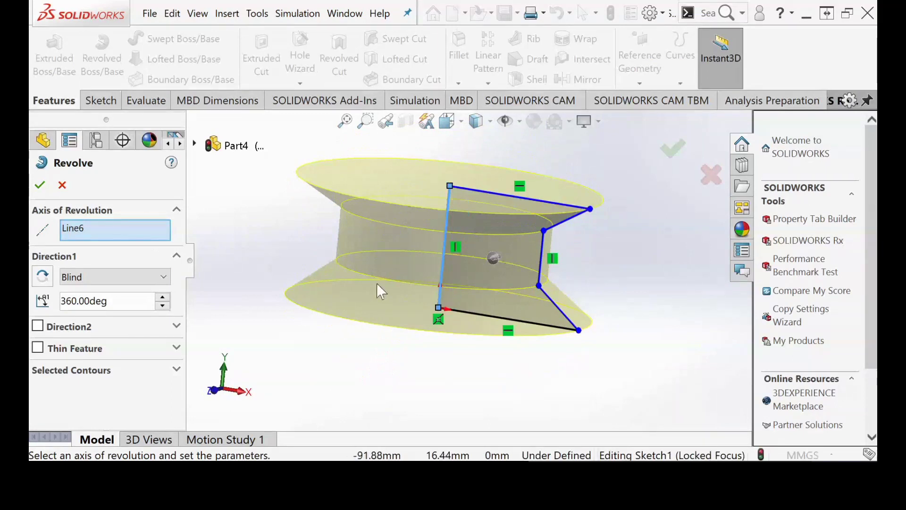
pyautogui.click(40, 185)
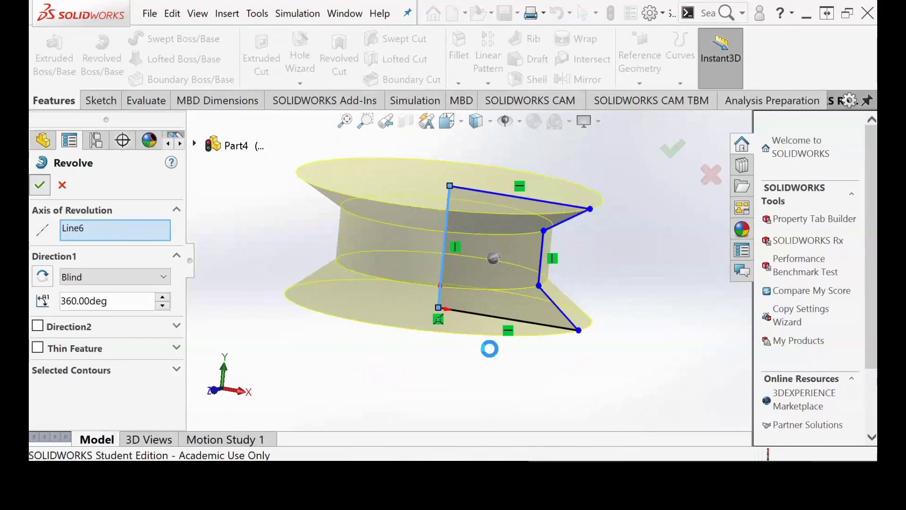
pyautogui.moveTo(516, 380)
pyautogui.mouseDown(button='middle')
pyautogui.moveTo(419, 403)
pyautogui.moveTo(491, 346)
pyautogui.moveTo(477, 387)
pyautogui.mouseUp(button='middle')
pyautogui.press('f')
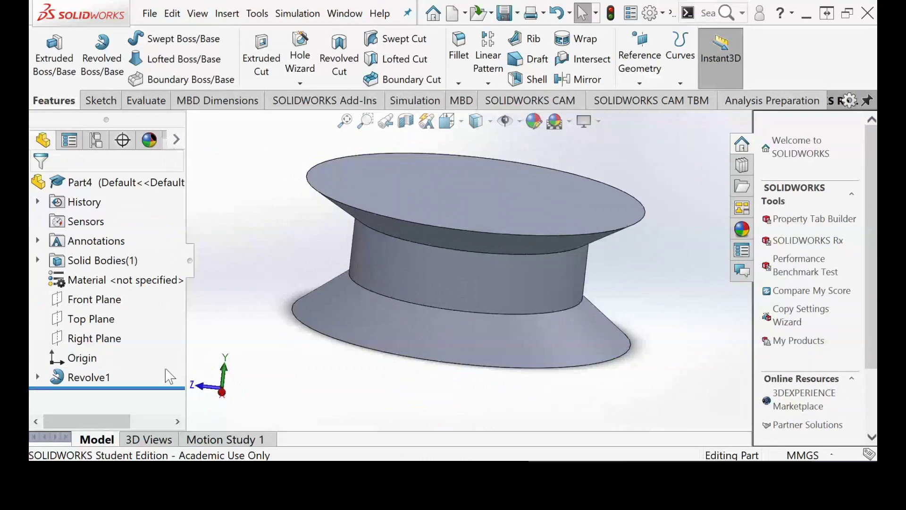
pyautogui.click(90, 377)
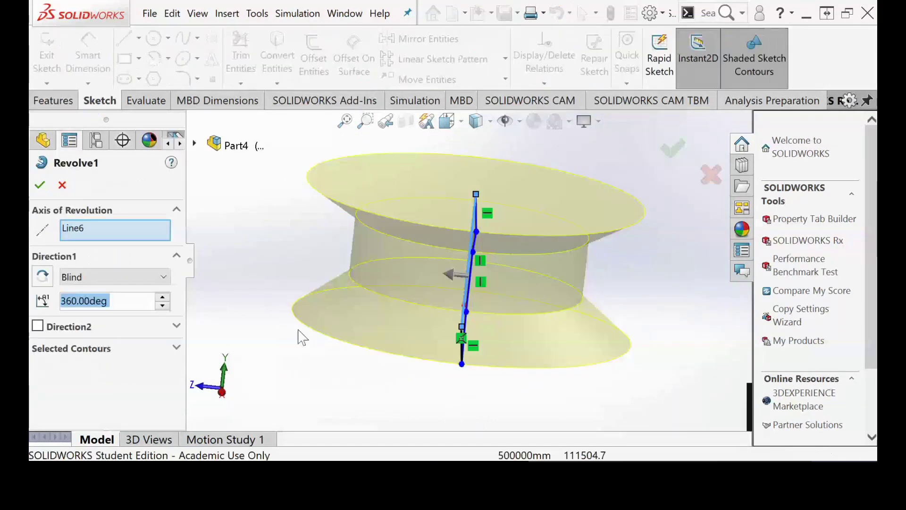
# Replace Line6 with bottom line Line1 as Revolve1's axis, forming a cylinder with an inner cone.
pyautogui.rightClick(80, 230)
pyautogui.click(106, 238)
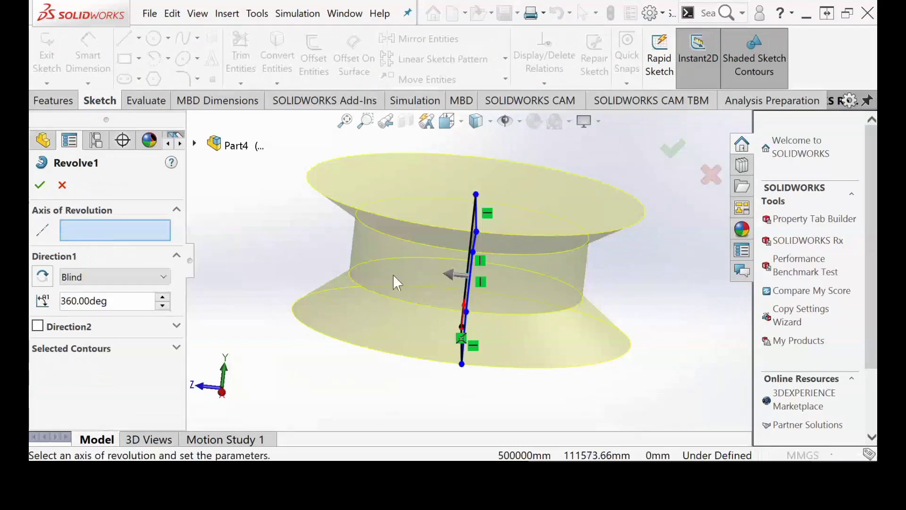
pyautogui.hotkey('ctrl', '8')
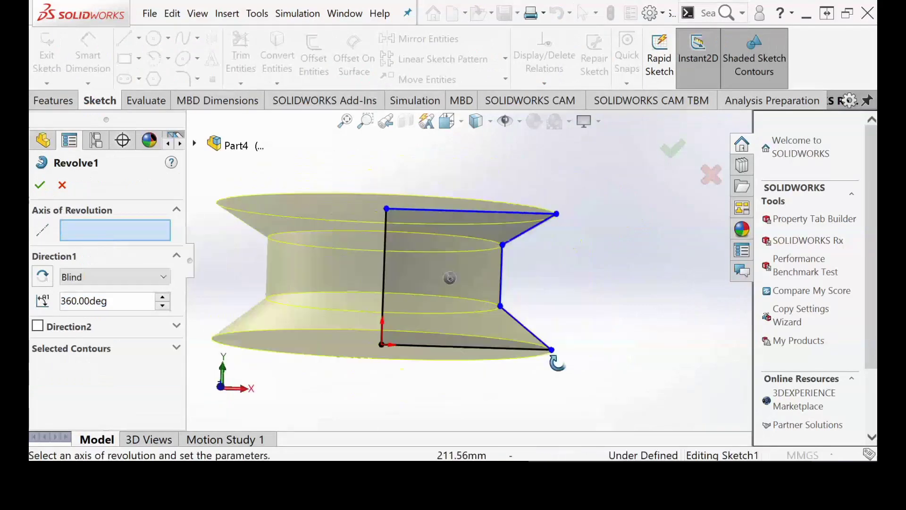
pyautogui.click(488, 347)
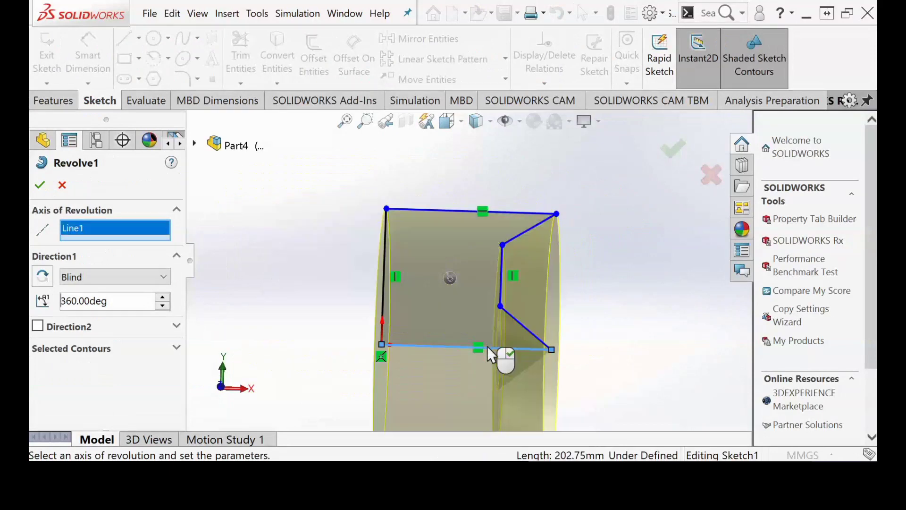
pyautogui.press('z')
pyautogui.moveTo(577, 346); pyautogui.dragTo(522, 352, button='middle')
pyautogui.click(41, 187)
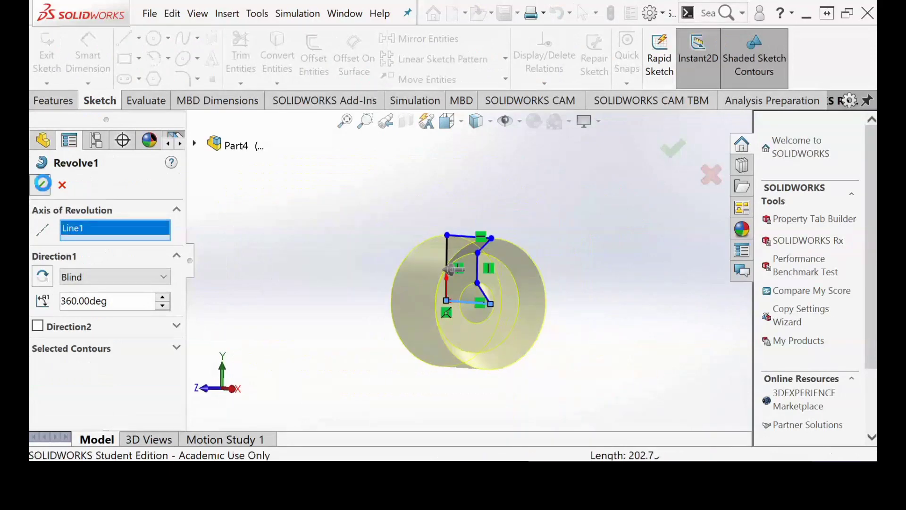
pyautogui.moveTo(627, 360)
pyautogui.mouseDown(button='middle')
pyautogui.moveTo(646, 324)
pyautogui.moveTo(472, 354)
pyautogui.moveTo(644, 290)
pyautogui.moveTo(590, 330)
pyautogui.moveTo(614, 263)
pyautogui.moveTo(625, 276)
pyautogui.moveTo(614, 288)
pyautogui.mouseUp(button='middle')
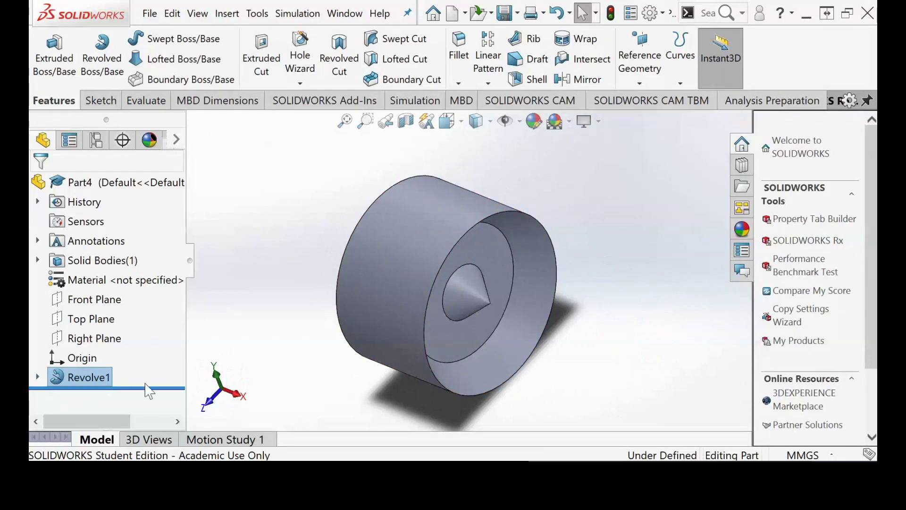
pyautogui.moveTo(496, 350); pyautogui.dragTo(475, 349, button='middle')
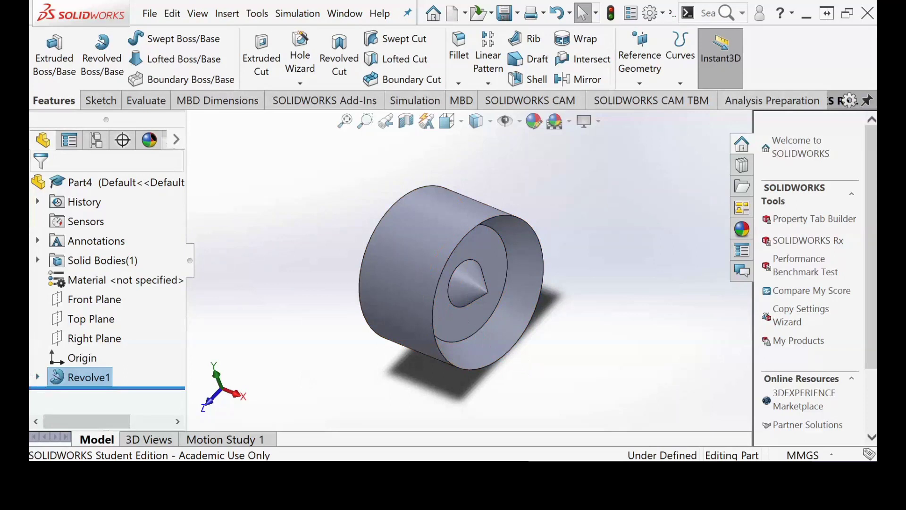
# Select the Front Plane and view it straight on.
pyautogui.click(37, 377)
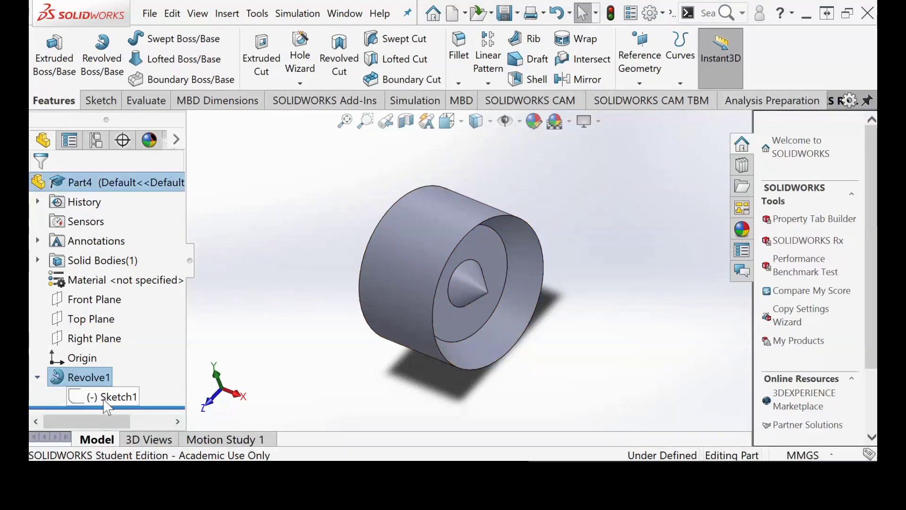
pyautogui.click(265, 348)
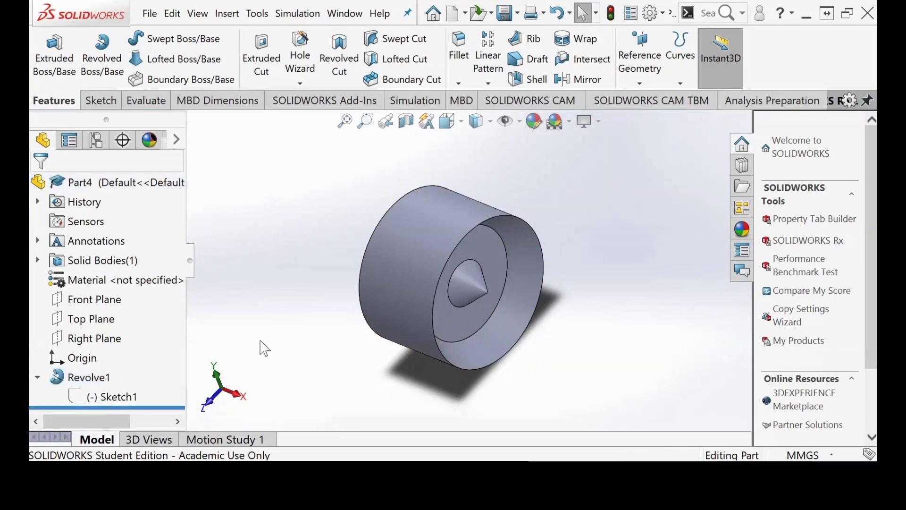
pyautogui.click(38, 377)
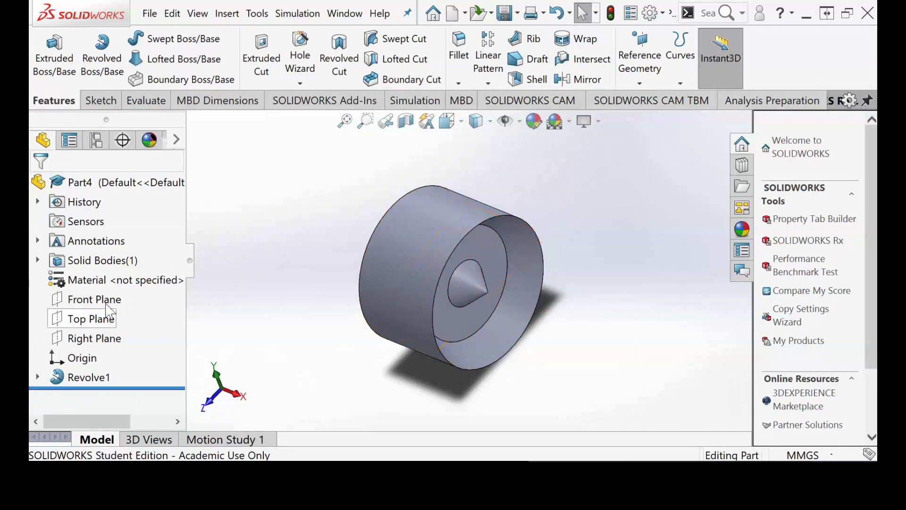
pyautogui.click(105, 305)
pyautogui.moveTo(310, 344); pyautogui.dragTo(339, 366, button='middle')
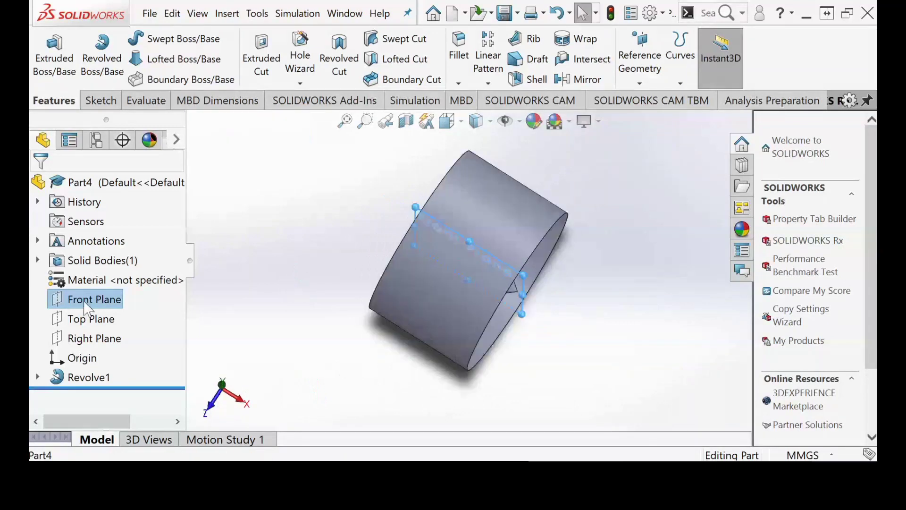
pyautogui.click(155, 186)
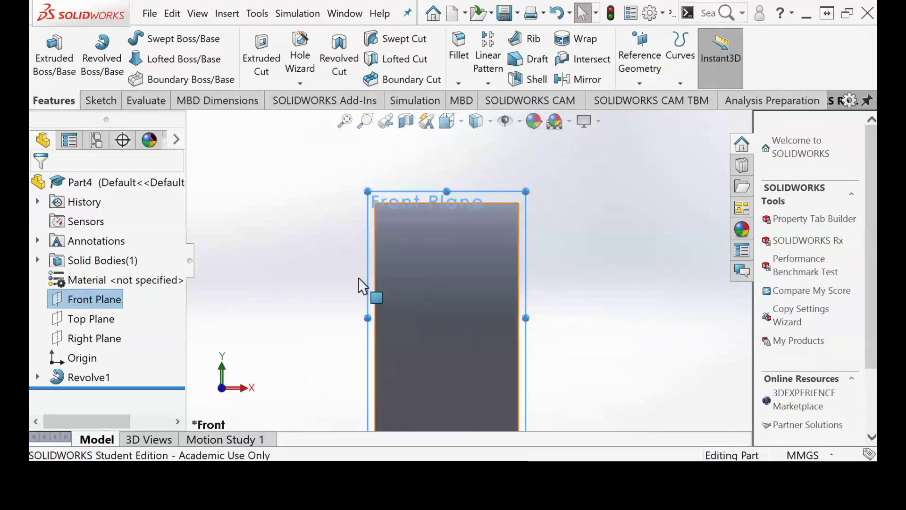
# Sketch a small circle centred on the body's top edge.
pyautogui.click(100, 101)
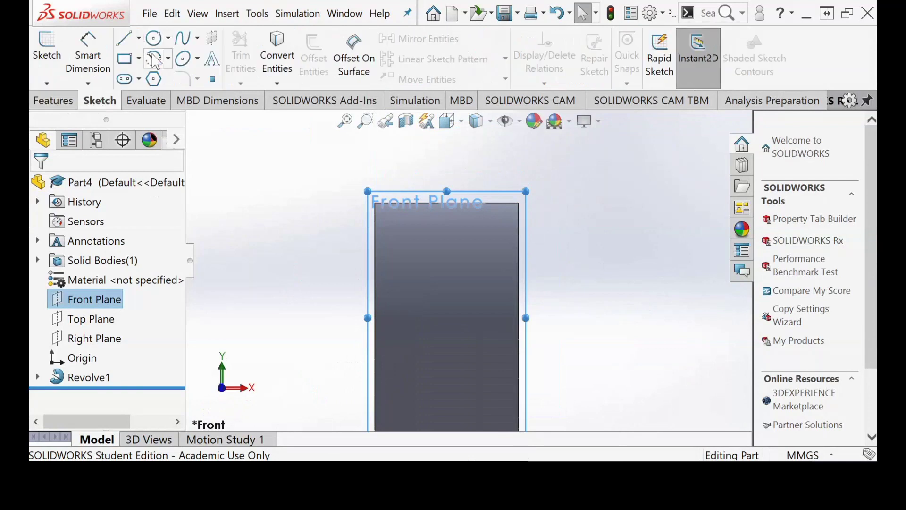
pyautogui.click(154, 39)
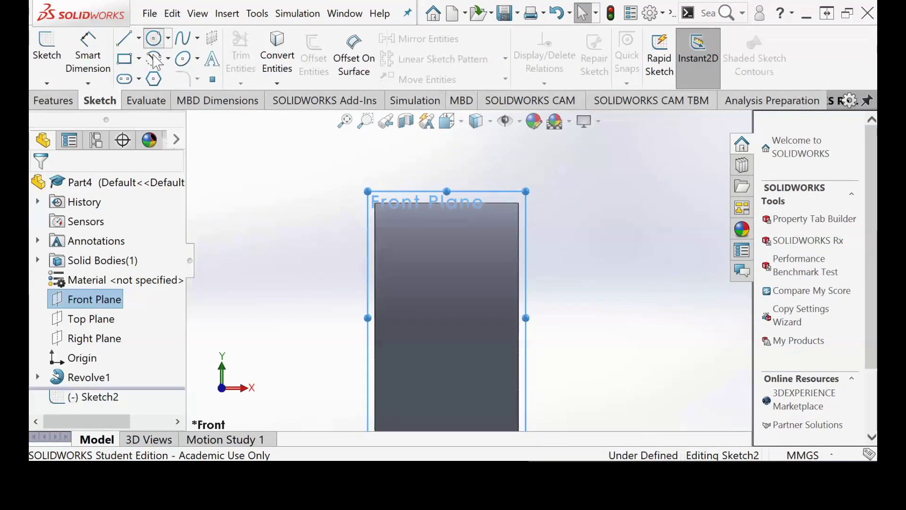
pyautogui.scroll(-4, 450, 214)
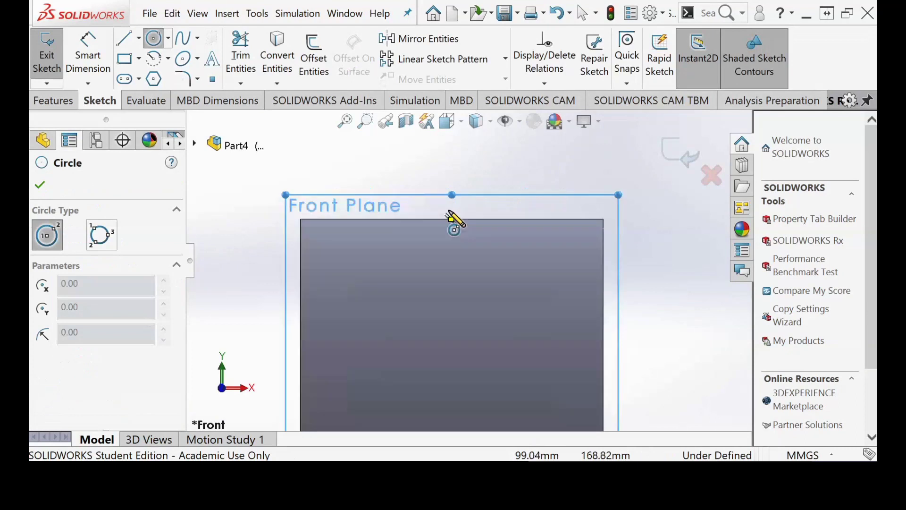
pyautogui.moveTo(455, 233); pyautogui.dragTo(520, 310)
pyautogui.scroll(4, 550, 358)
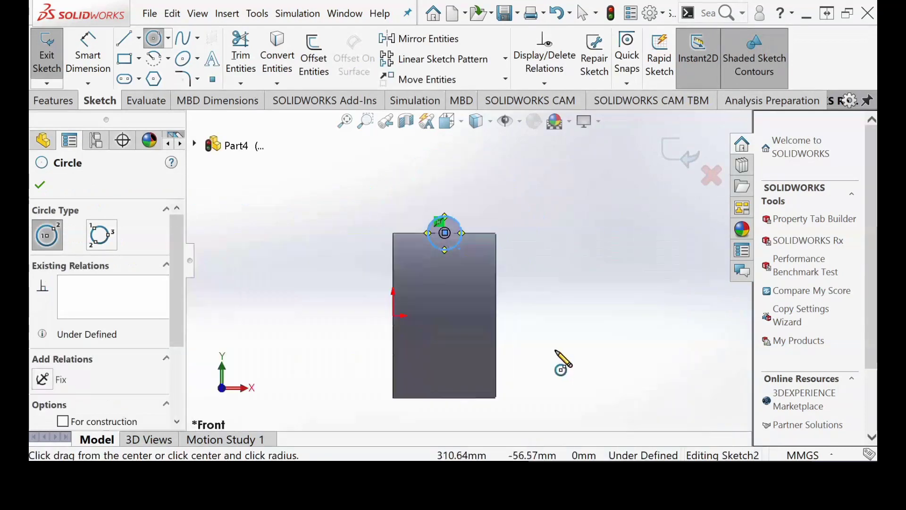
pyautogui.click(41, 184)
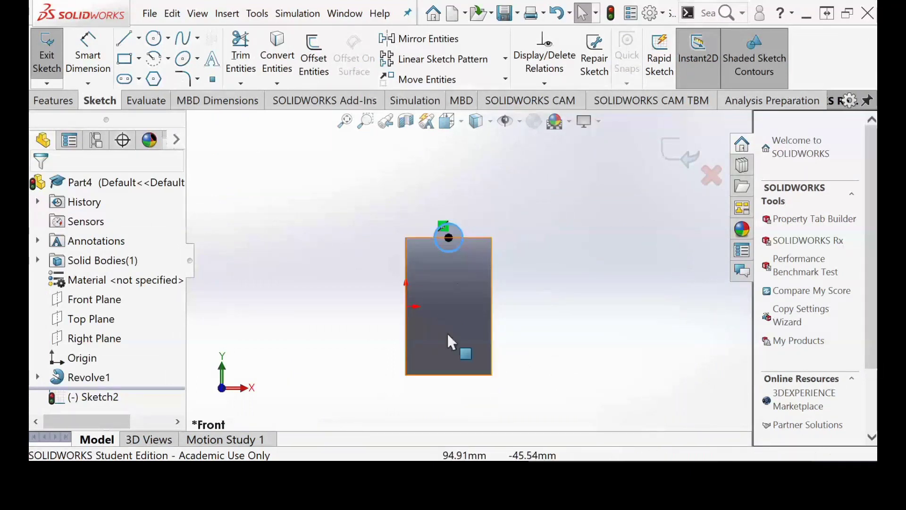
# Draw a horizontal centerline from the origin to the rectangle's right edge.
pyautogui.moveTo(568, 310); pyautogui.dragTo(546, 328, button='middle')
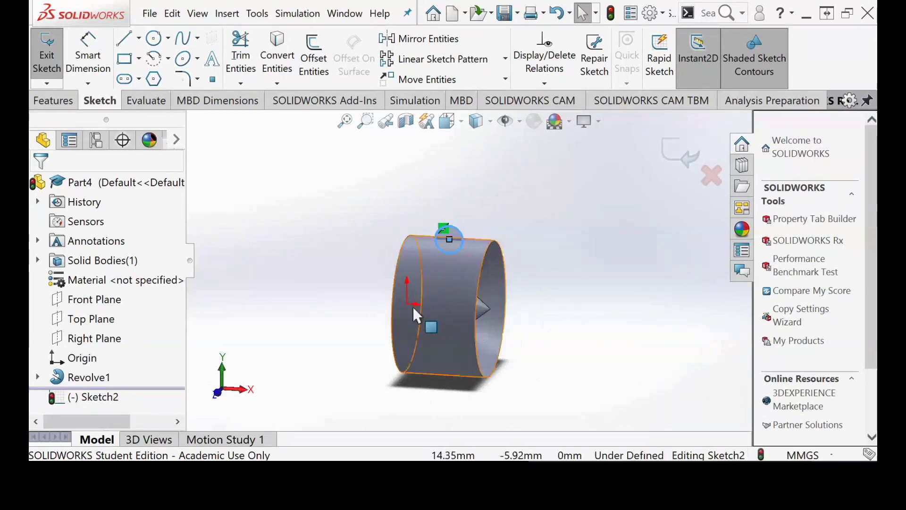
pyautogui.moveTo(503, 313); pyautogui.dragTo(597, 354, button='middle')
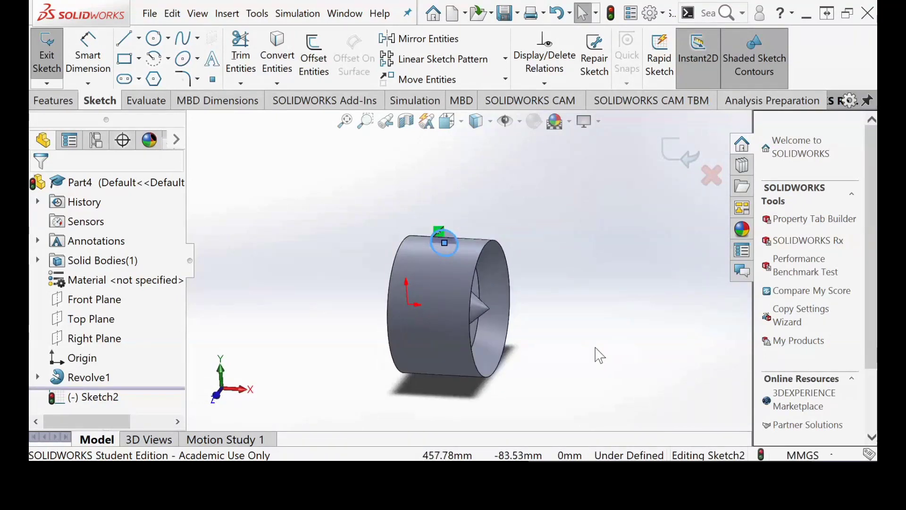
pyautogui.hotkey('ctrl', '1')
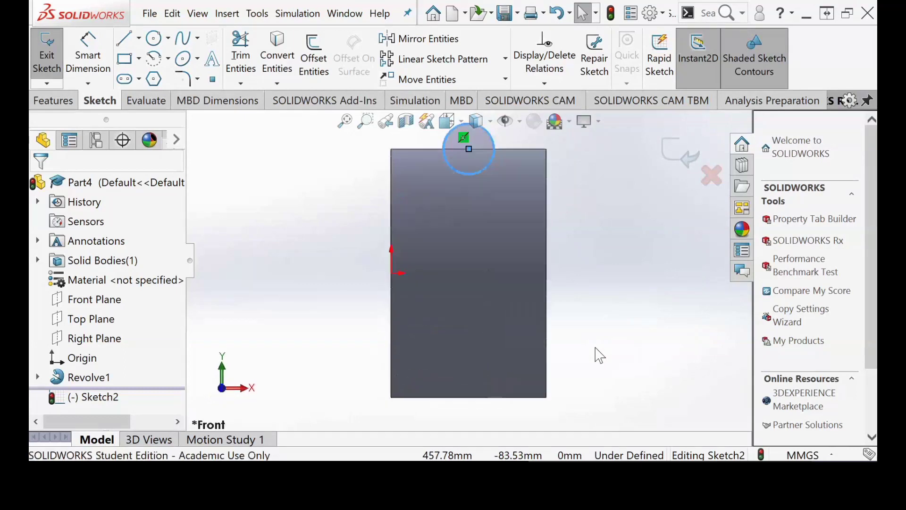
pyautogui.click(138, 38)
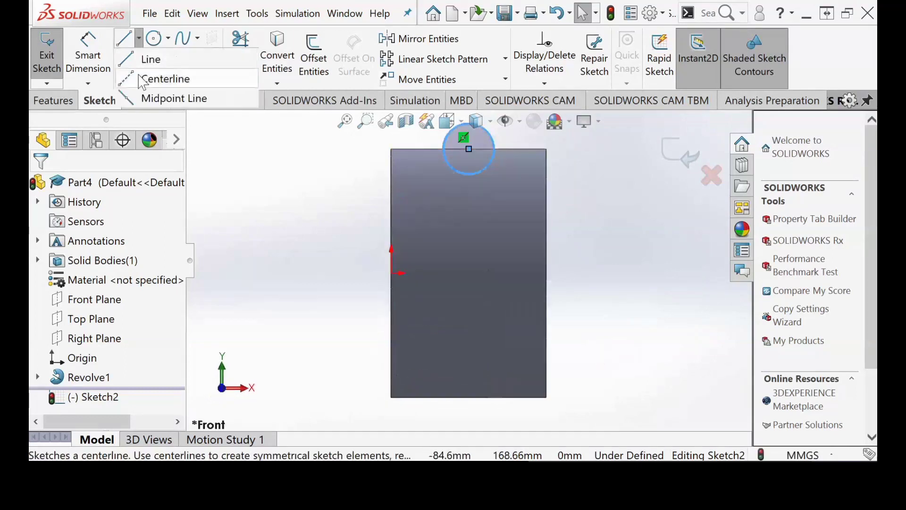
pyautogui.click(147, 89)
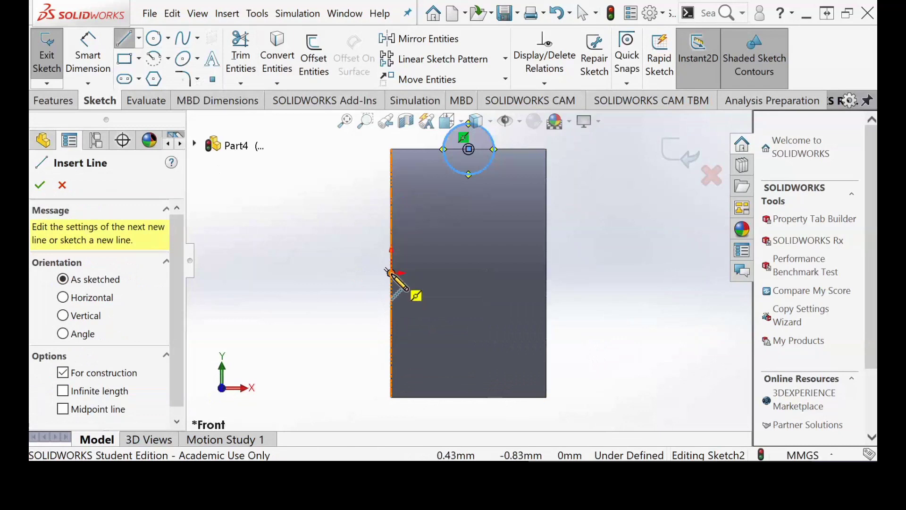
pyautogui.click(391, 273)
pyautogui.click(546, 273)
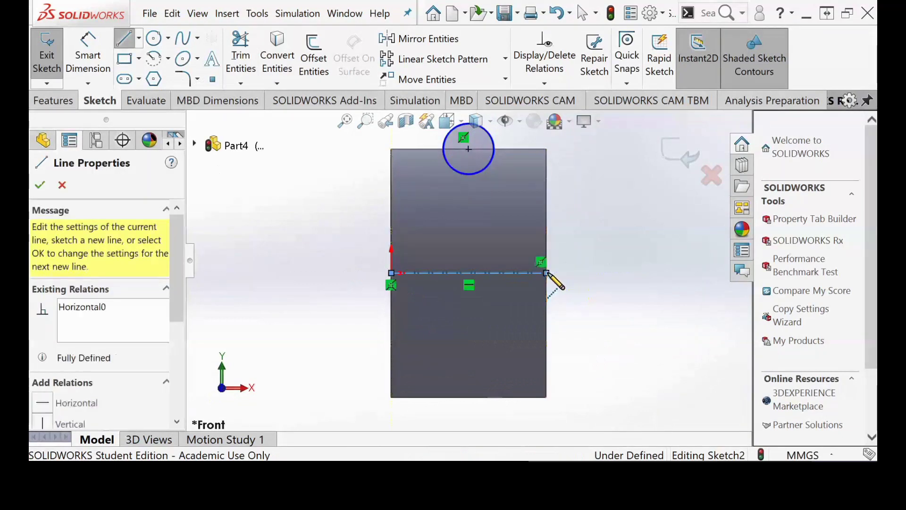
pyautogui.click(40, 185)
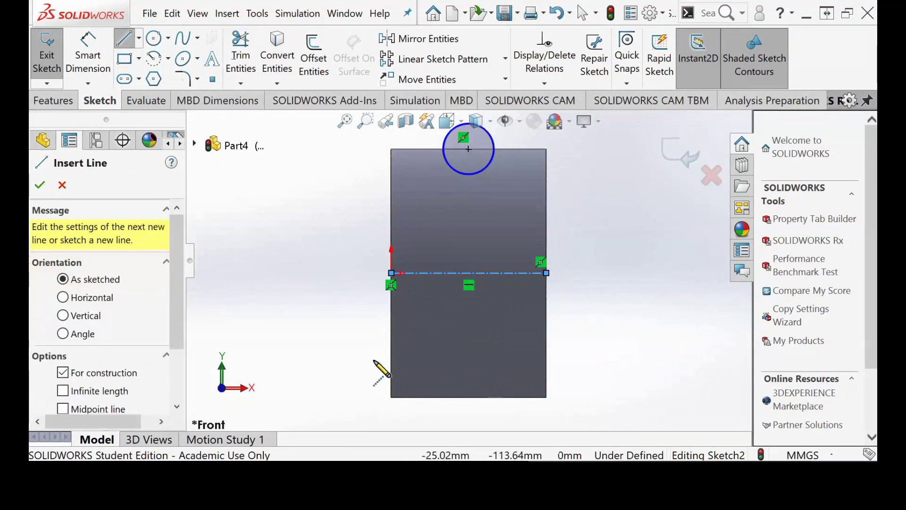
# Revolve-cut the circle sketch 360° Blind around Line2 to groove the disc rim.
pyautogui.click(63, 104)
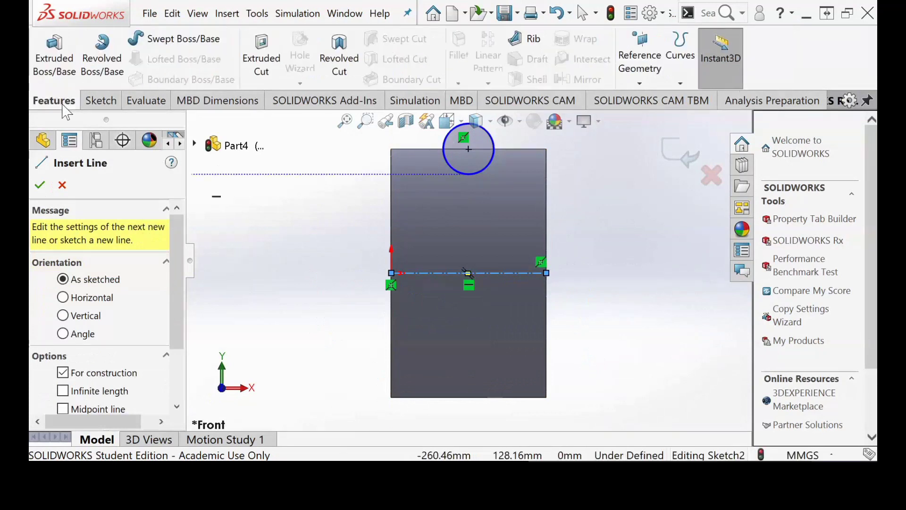
pyautogui.click(348, 69)
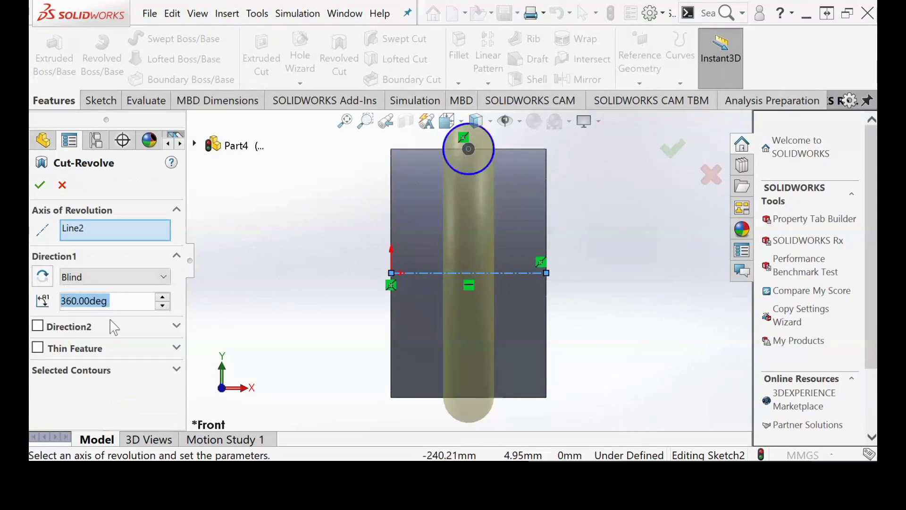
pyautogui.hotkey('ctrl', '7')
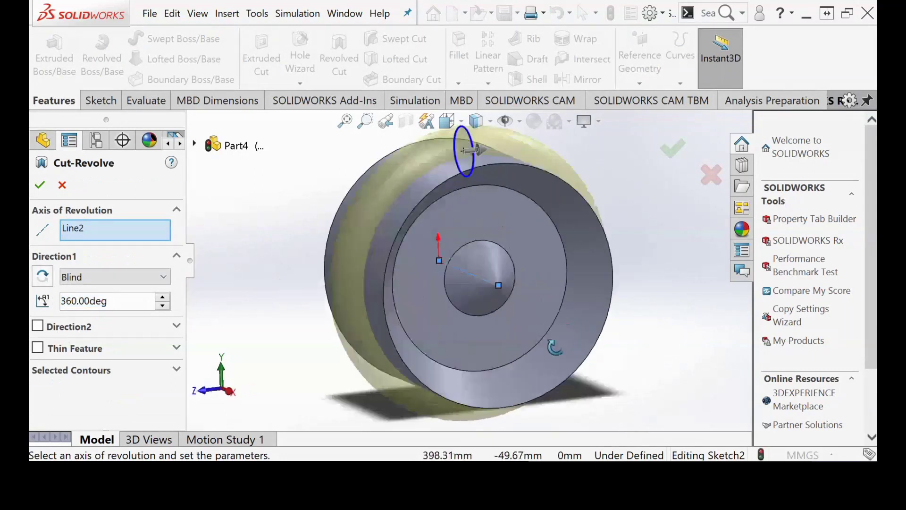
pyautogui.moveTo(370, 308); pyautogui.dragTo(384, 319, button='middle')
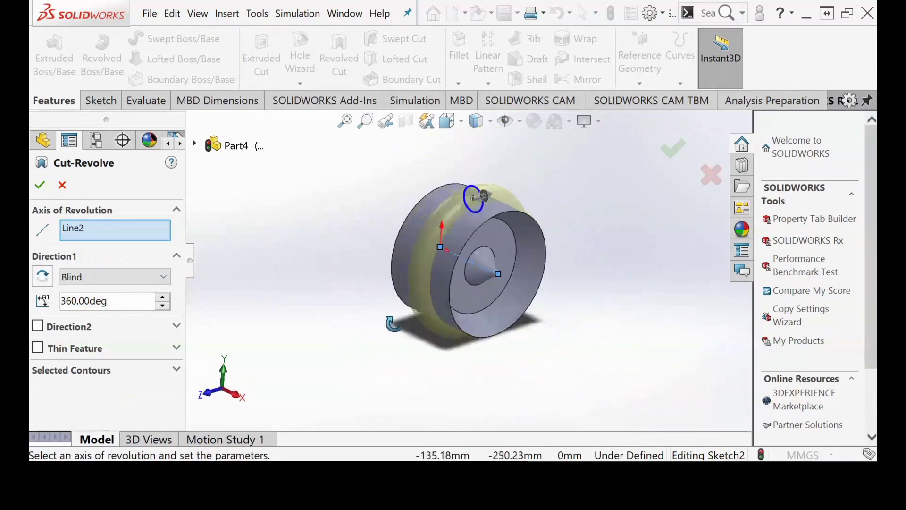
pyautogui.click(40, 184)
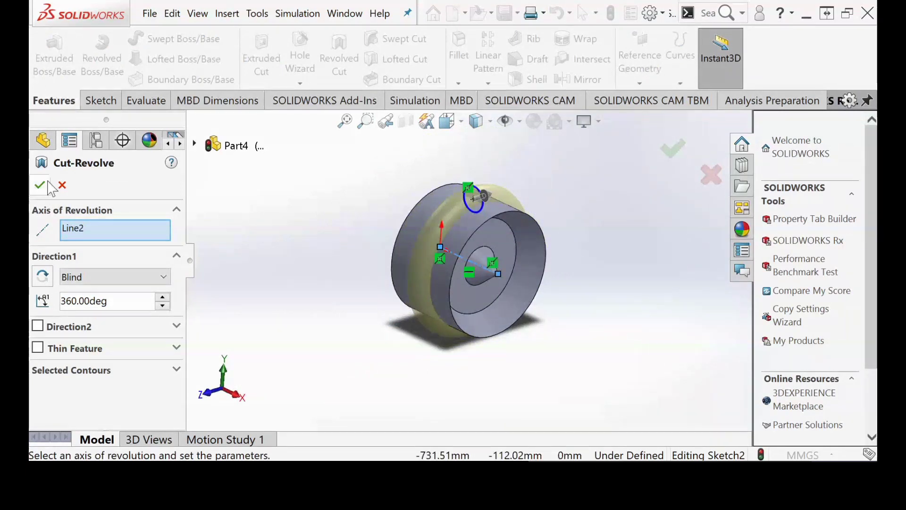
# Orbit and zoom around Cut-Revolve1 to inspect the ring groove from several angles.
pyautogui.moveTo(437, 366); pyautogui.dragTo(454, 293, button='middle')
pyautogui.scroll(-4, 491, 255)
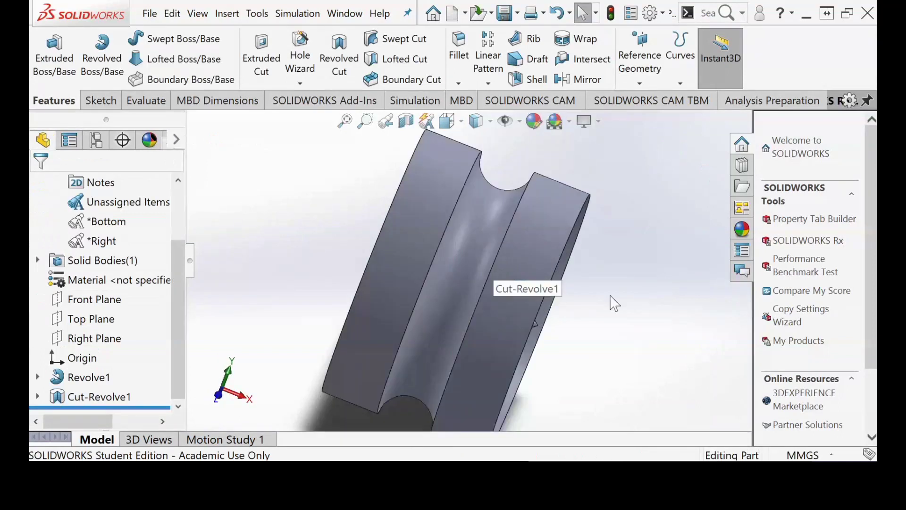
pyautogui.click(467, 258)
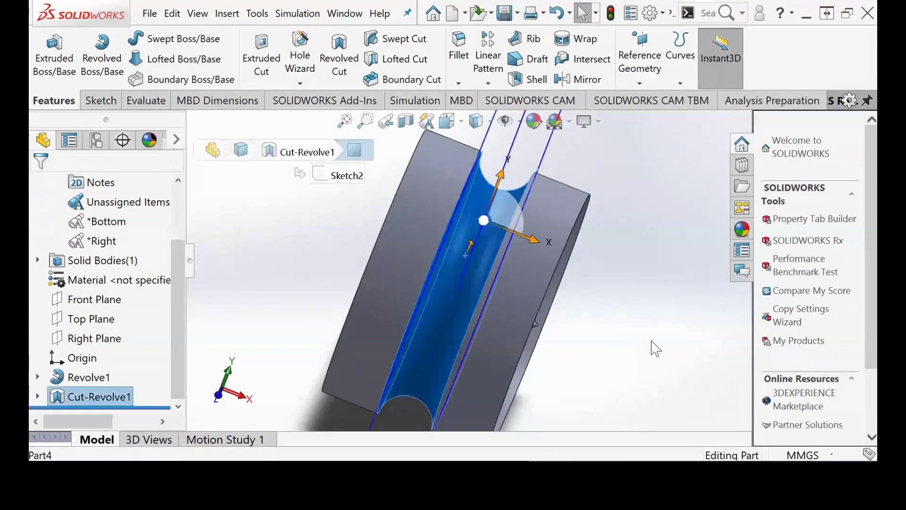
pyautogui.scroll(3, 656, 349)
pyautogui.moveTo(666, 307); pyautogui.dragTo(514, 283, button='middle')
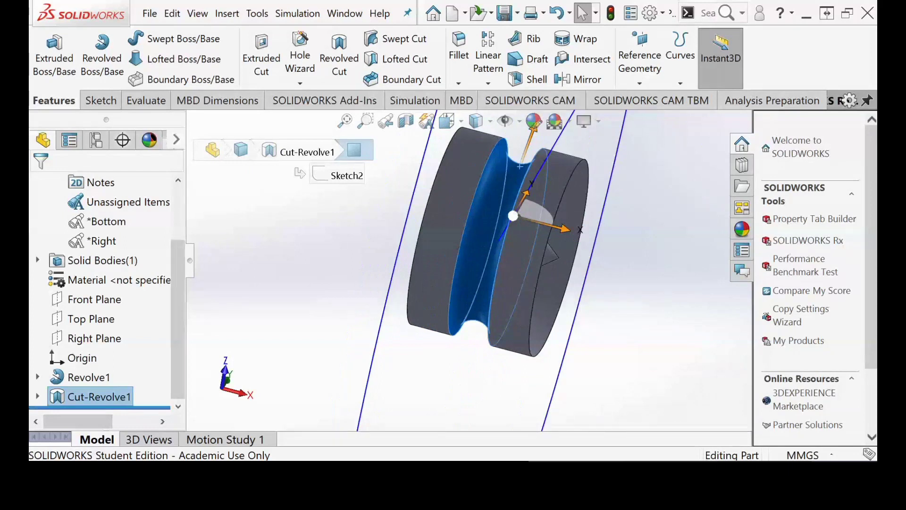
pyautogui.moveTo(562, 185); pyautogui.dragTo(531, 366, button='middle')
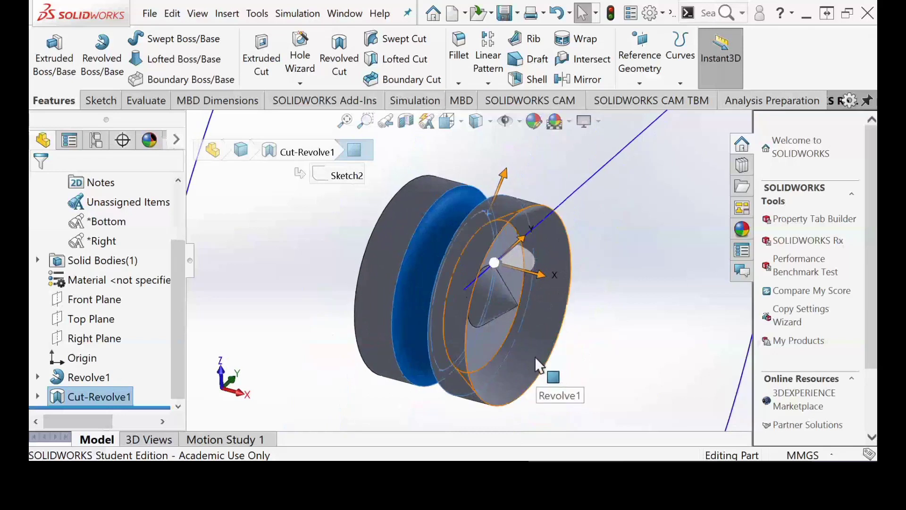
pyautogui.moveTo(534, 356); pyautogui.dragTo(465, 327, button='middle')
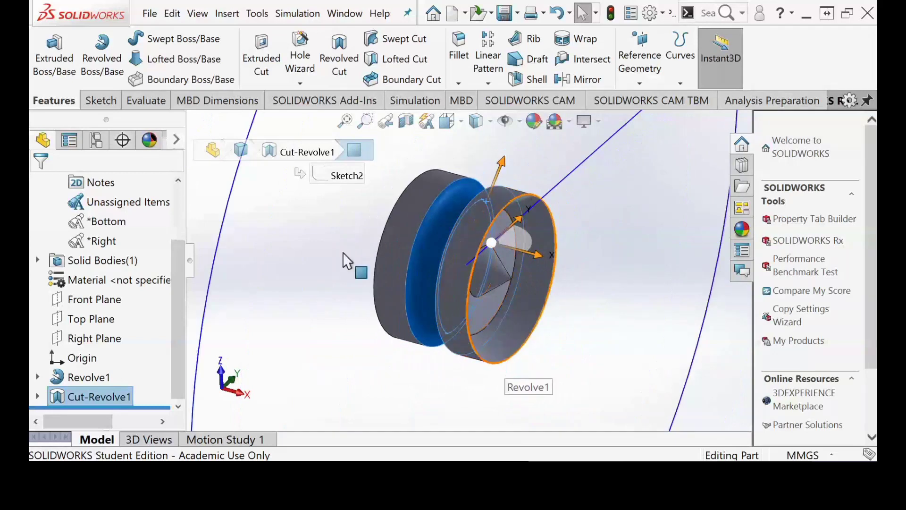
pyautogui.scroll(5, 472, 264)
pyautogui.scroll(-3, 498, 201)
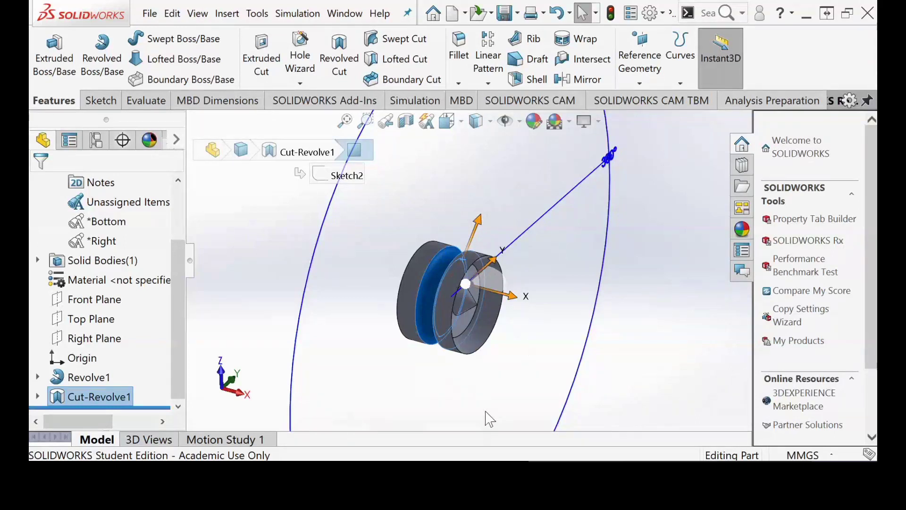
pyautogui.scroll(3, 523, 342)
pyautogui.scroll(-2, 475, 304)
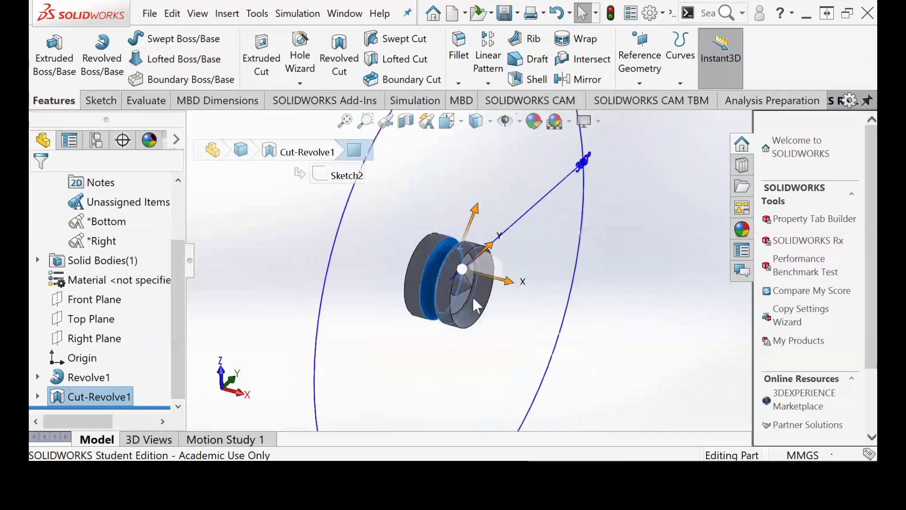
pyautogui.scroll(-2, 472, 296)
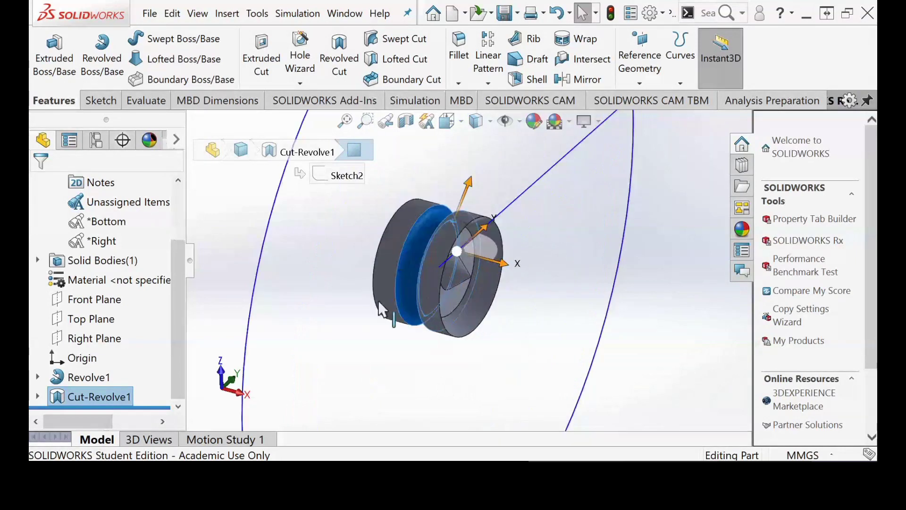
pyautogui.click(149, 14)
# Create a new part and start a sketch on the Front Plane.
pyautogui.click(170, 56)
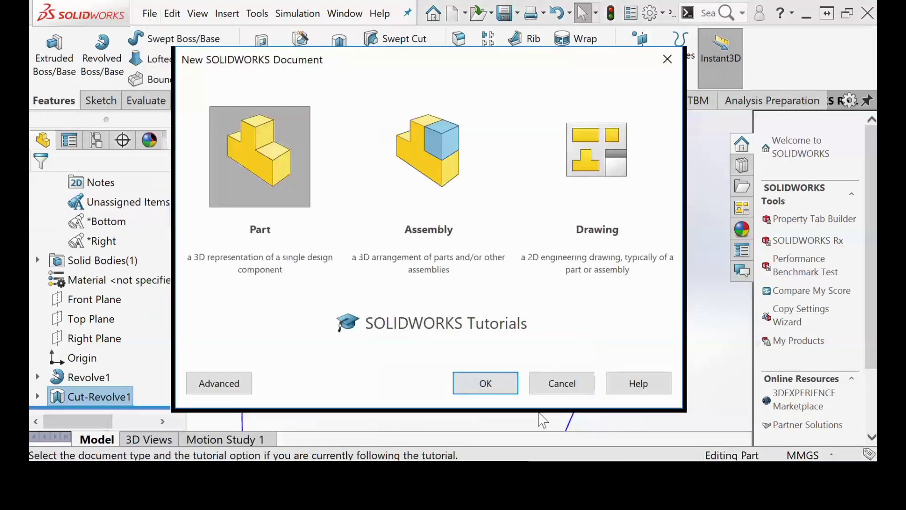
pyautogui.click(485, 383)
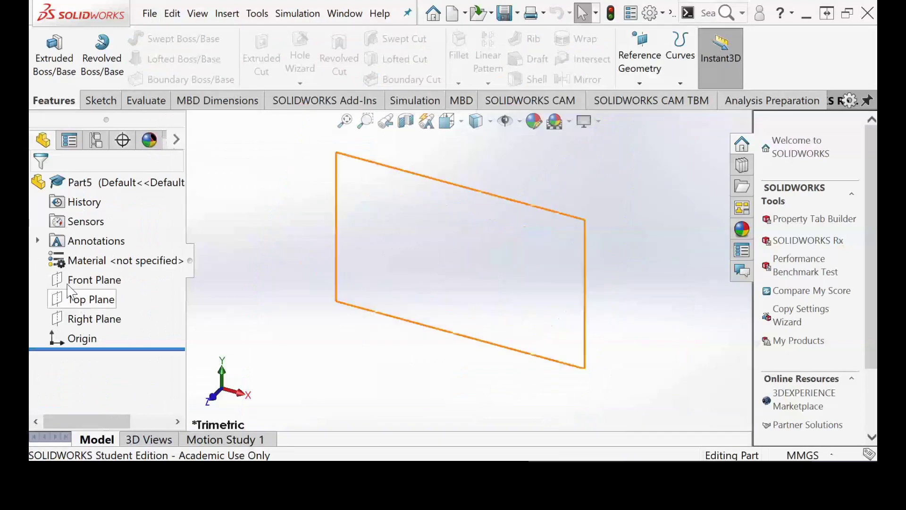
pyautogui.click(87, 280)
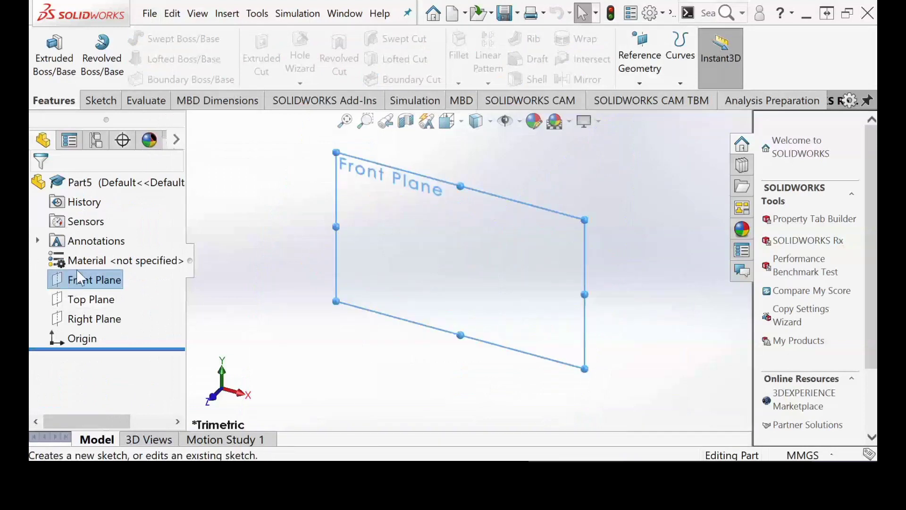
pyautogui.click(82, 272)
# Draw a closed six-line L-shaped profile starting and ending at the origin.
pyautogui.press('l')
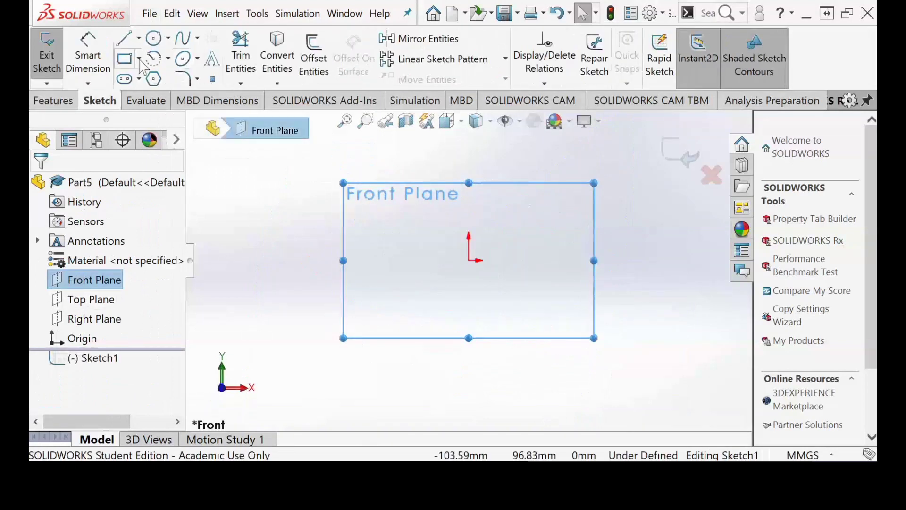
pyautogui.scroll(4, 518, 192)
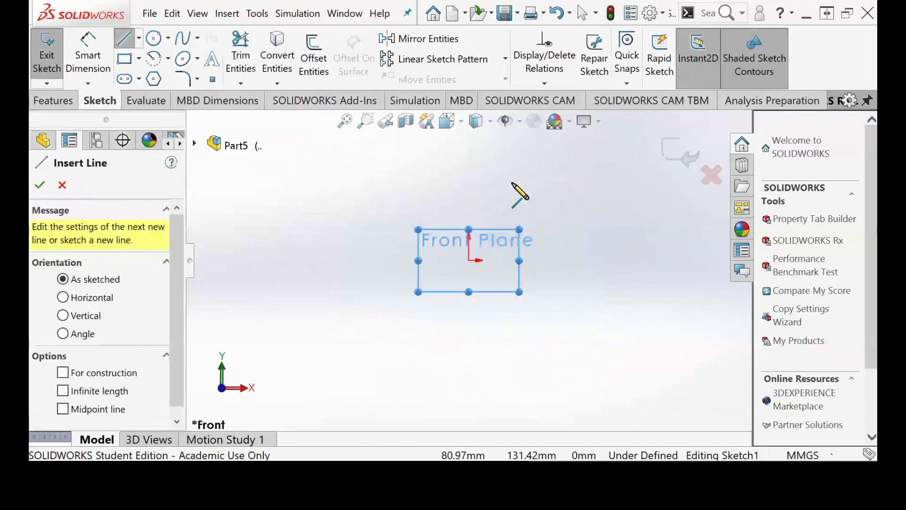
pyautogui.scroll(-3, 500, 226)
pyautogui.click(438, 325)
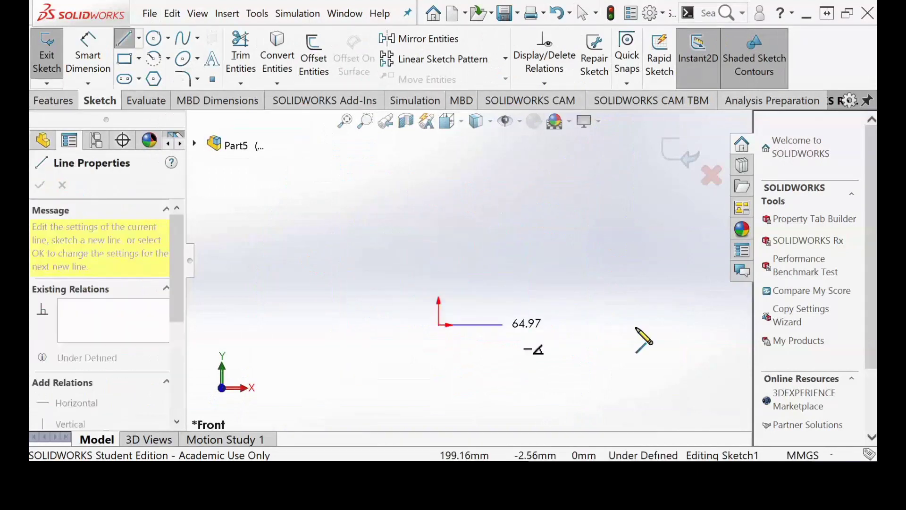
pyautogui.click(636, 325)
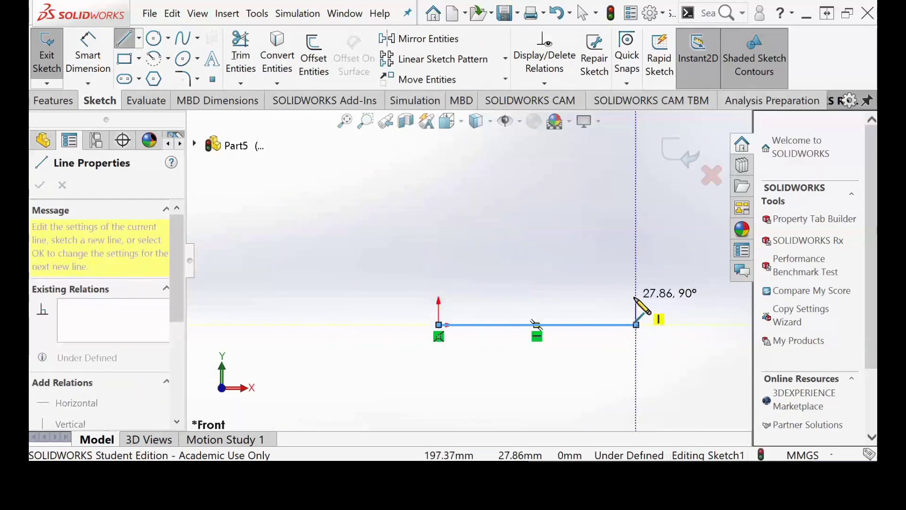
pyautogui.click(474, 293)
pyautogui.click(473, 138)
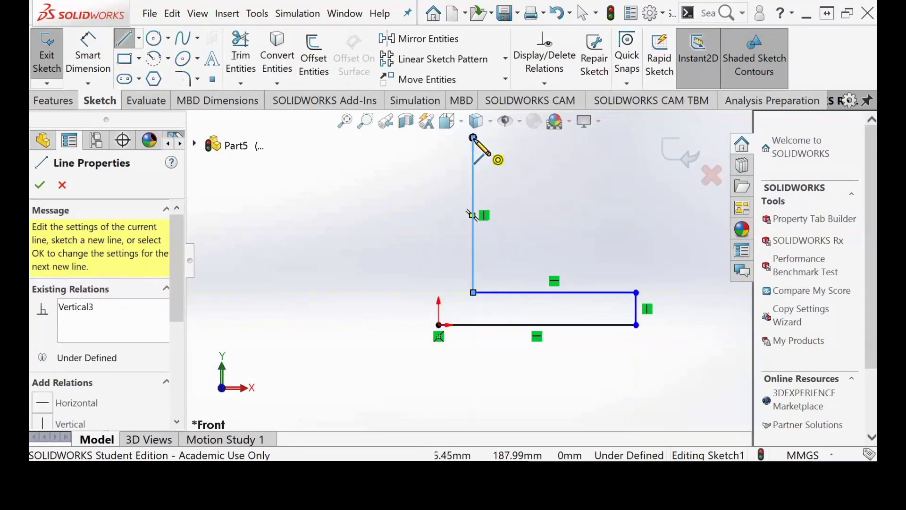
pyautogui.click(439, 137)
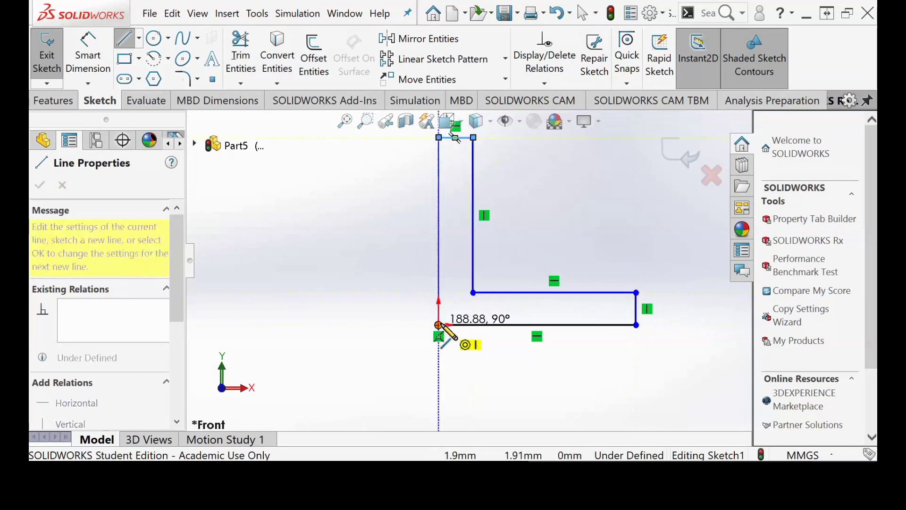
pyautogui.click(439, 325)
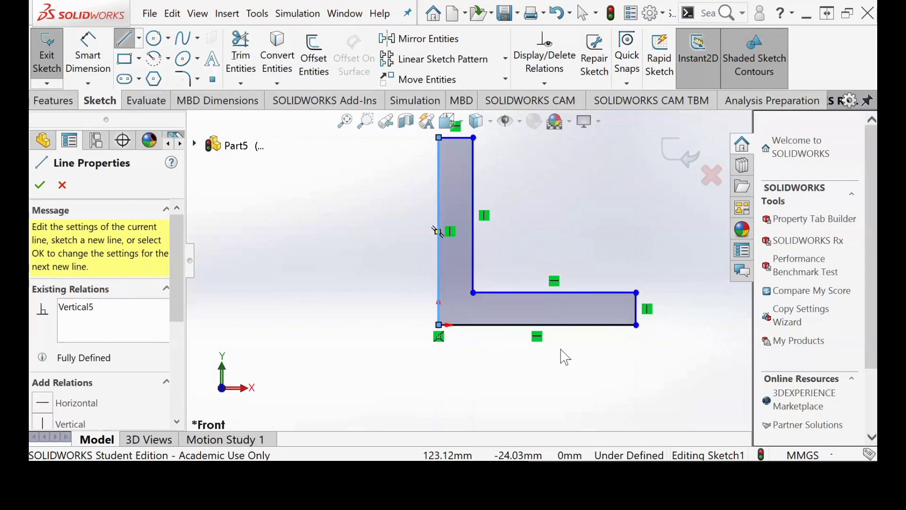
pyautogui.press('Escape')
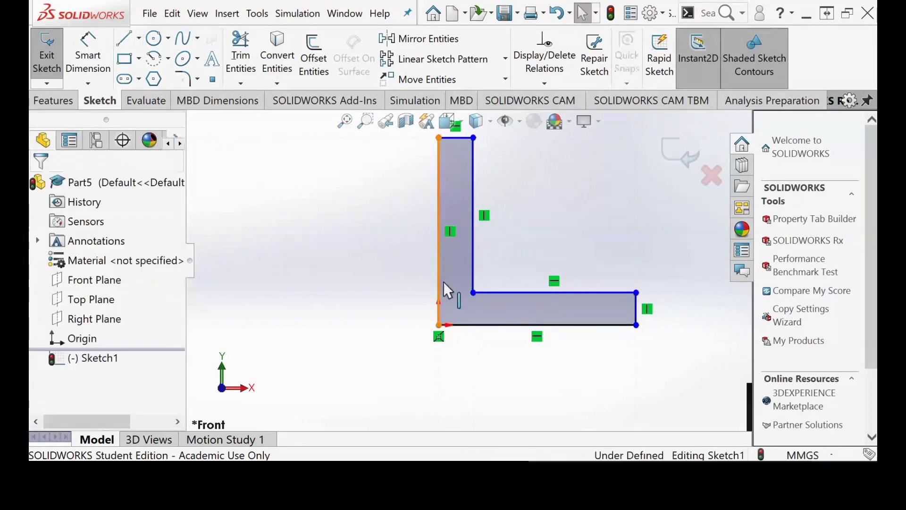
# Add an equal-length relation between the left vertical line and the bottom line.
pyautogui.click(444, 282)
pyautogui.keyDown('ctrl'); pyautogui.click(494, 325); pyautogui.keyUp('ctrl')
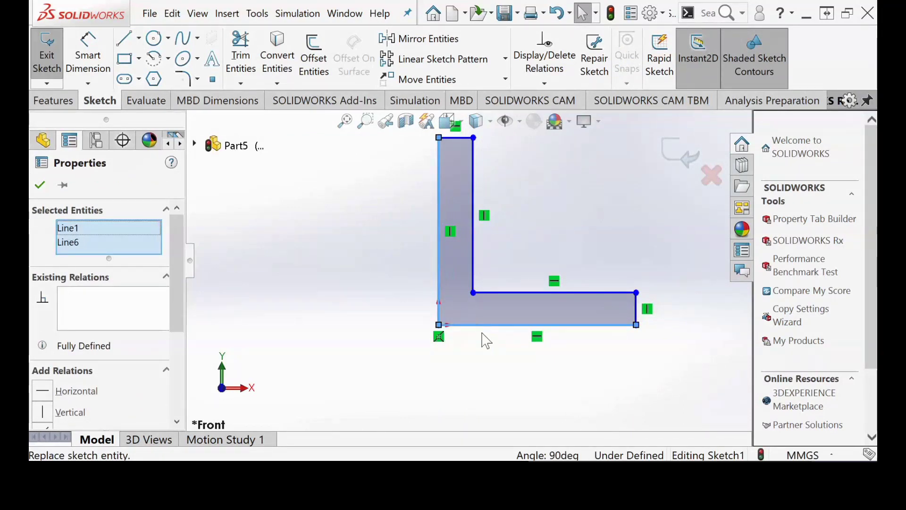
pyautogui.click(462, 400)
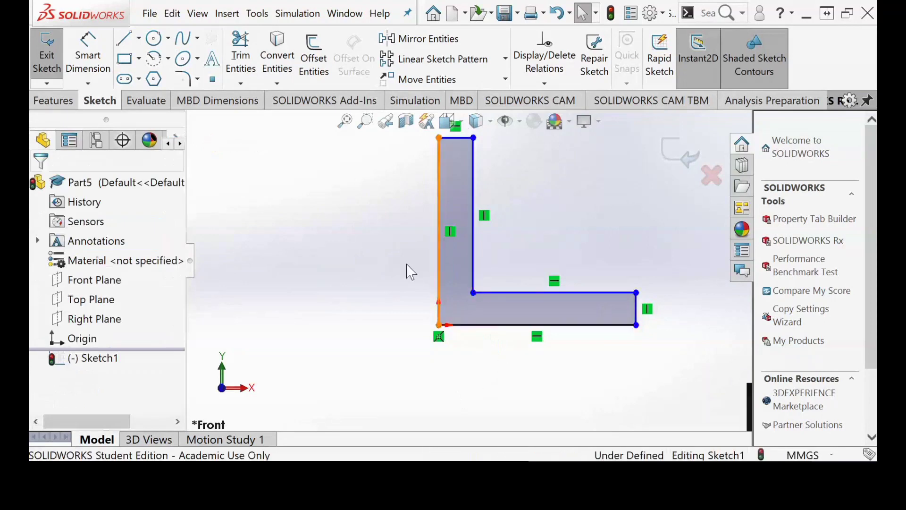
pyautogui.click(439, 245)
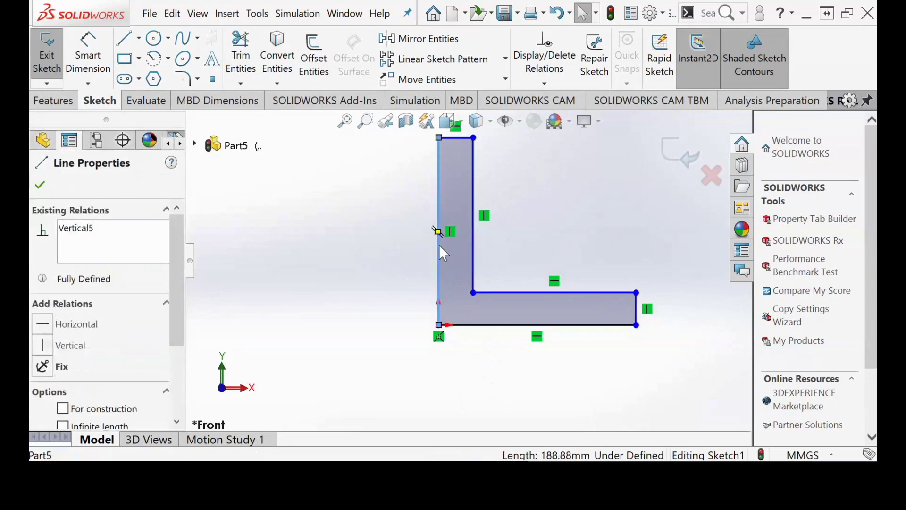
pyautogui.keyDown('ctrl'); pyautogui.click(508, 325); pyautogui.keyUp('ctrl')
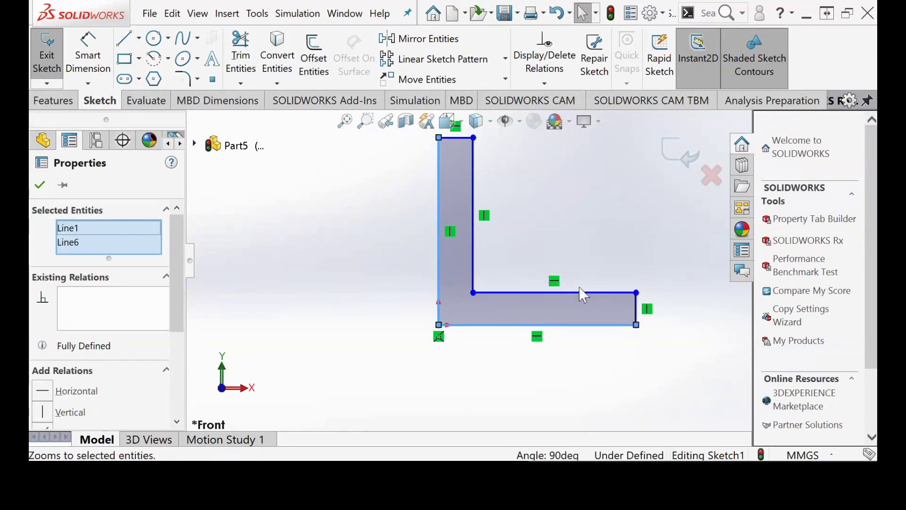
pyautogui.click(632, 281)
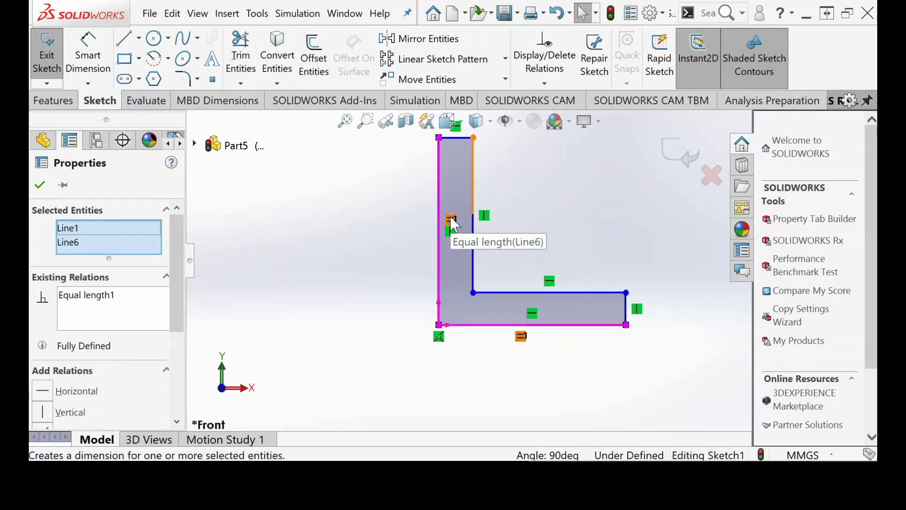
pyautogui.click(40, 185)
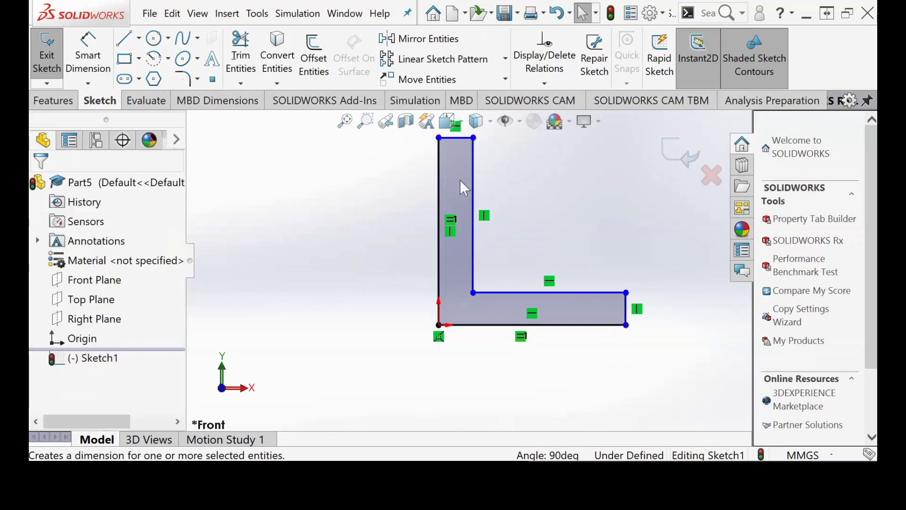
# Make the top edge and the short right edge of the L equal in length.
pyautogui.click(461, 137)
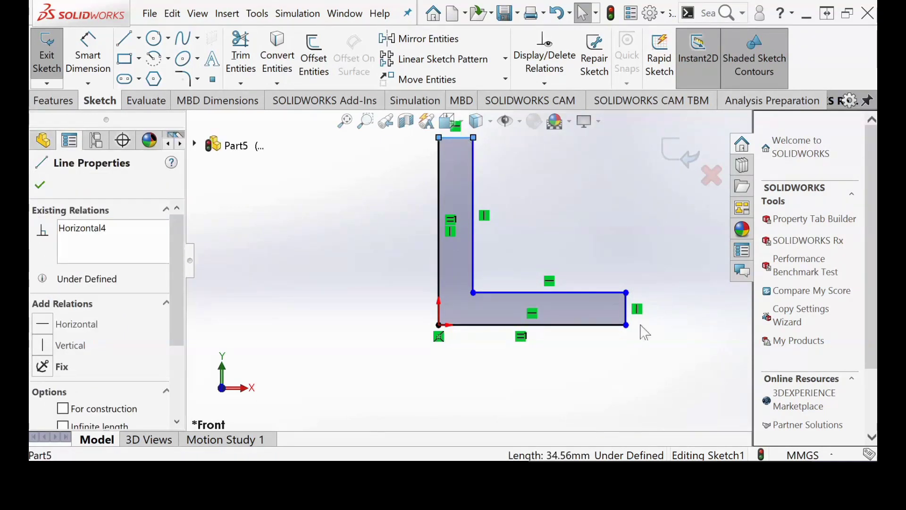
pyautogui.keyDown('ctrl'); pyautogui.click(626, 306); pyautogui.keyUp('ctrl')
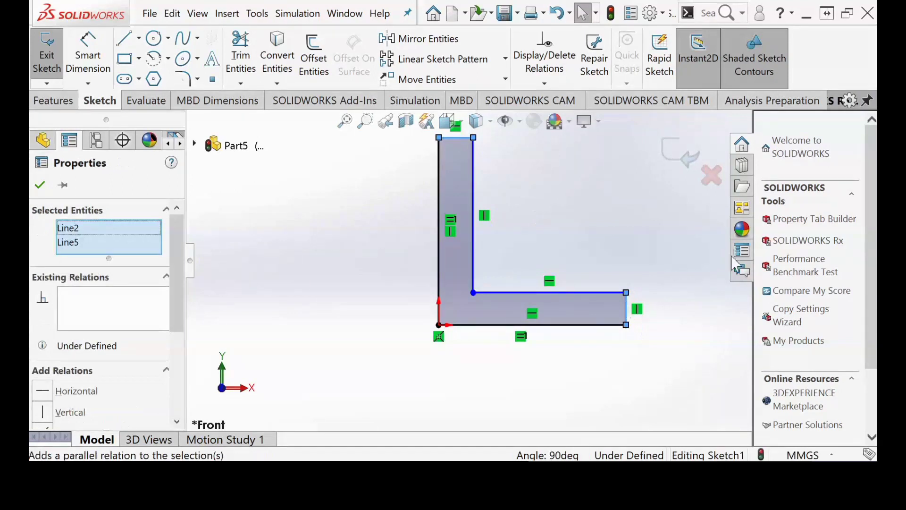
pyautogui.click(755, 266)
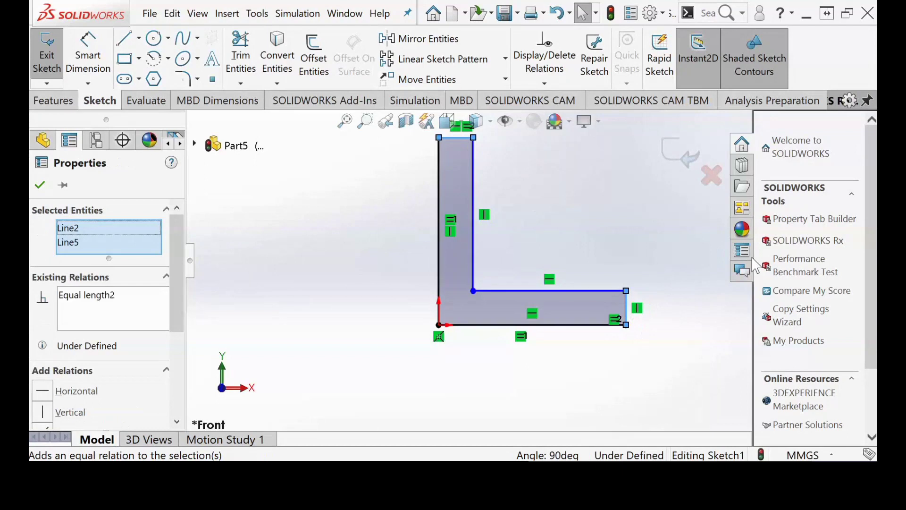
pyautogui.click(40, 185)
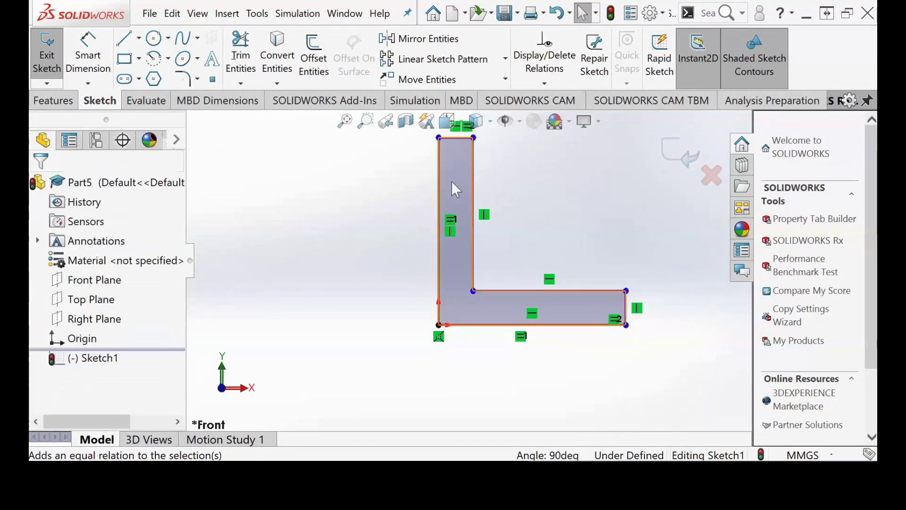
pyautogui.scroll(3, 456, 189)
pyautogui.scroll(-2, 546, 178)
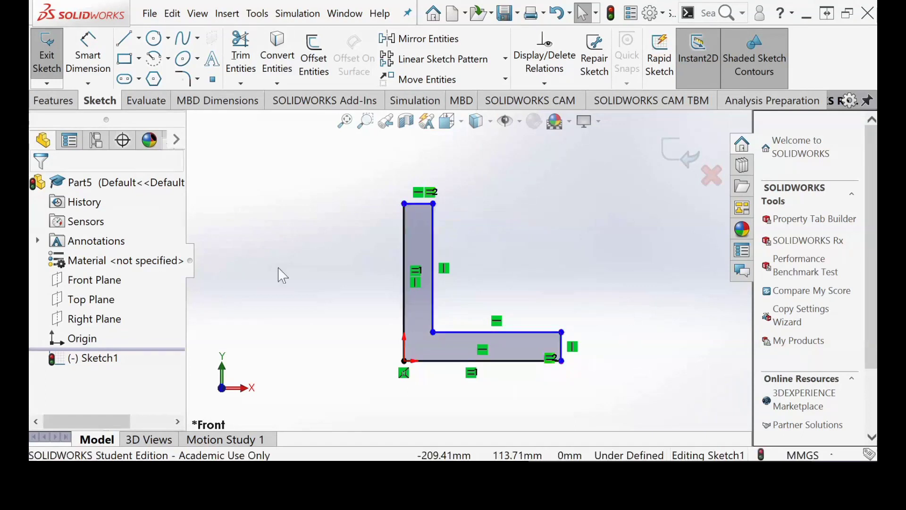
# Dimension the inner horizontal leg edge to 150 mm and the bottom edge to 175 mm.
pyautogui.click(88, 52)
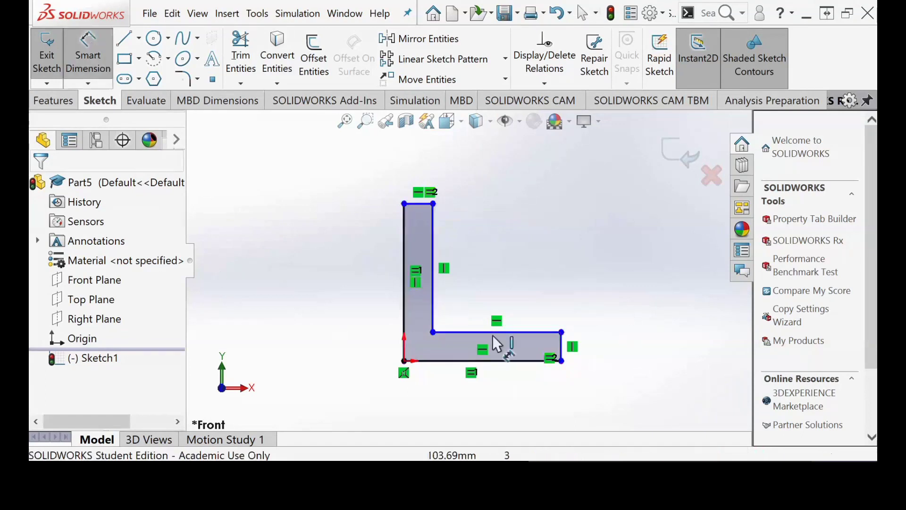
pyautogui.click(528, 332)
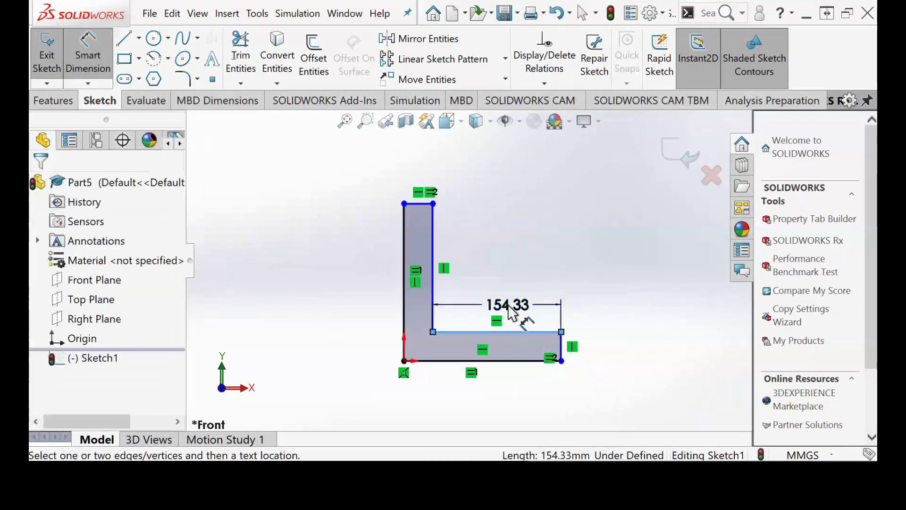
pyautogui.click(515, 314)
pyautogui.write('150')
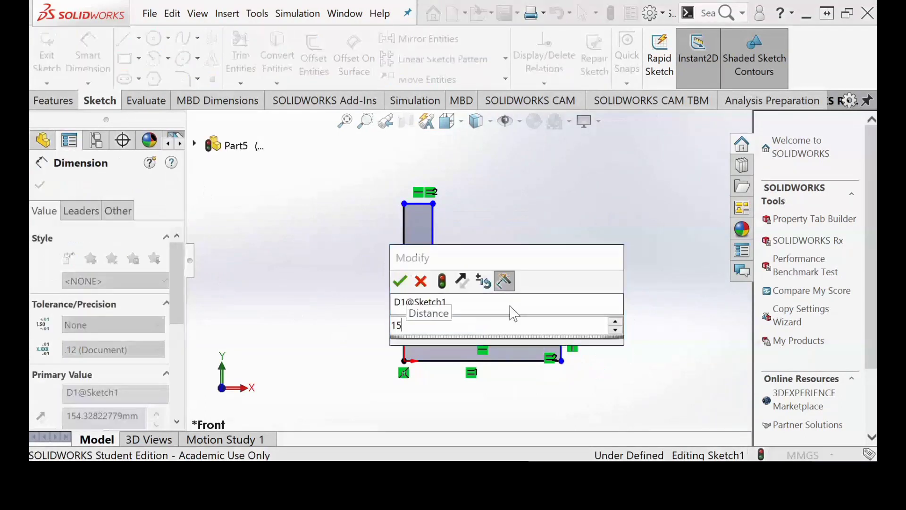
pyautogui.press('Return')
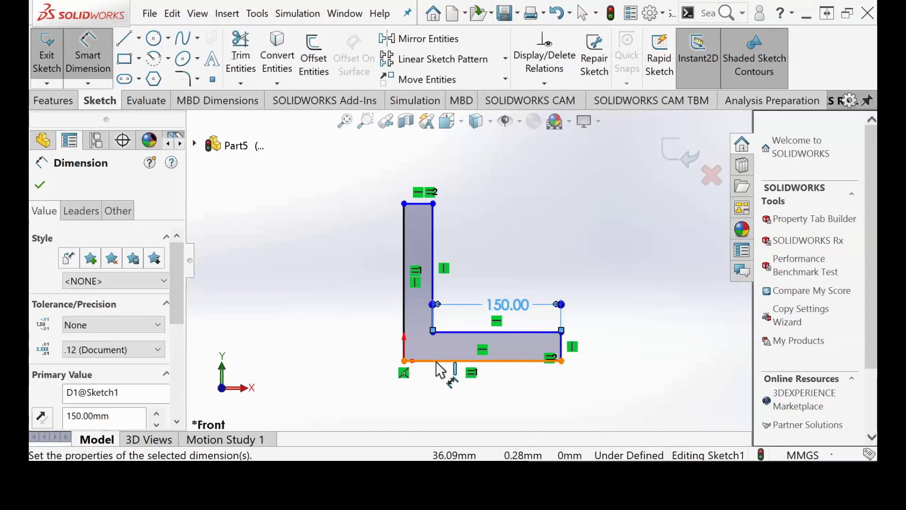
pyautogui.click(438, 362)
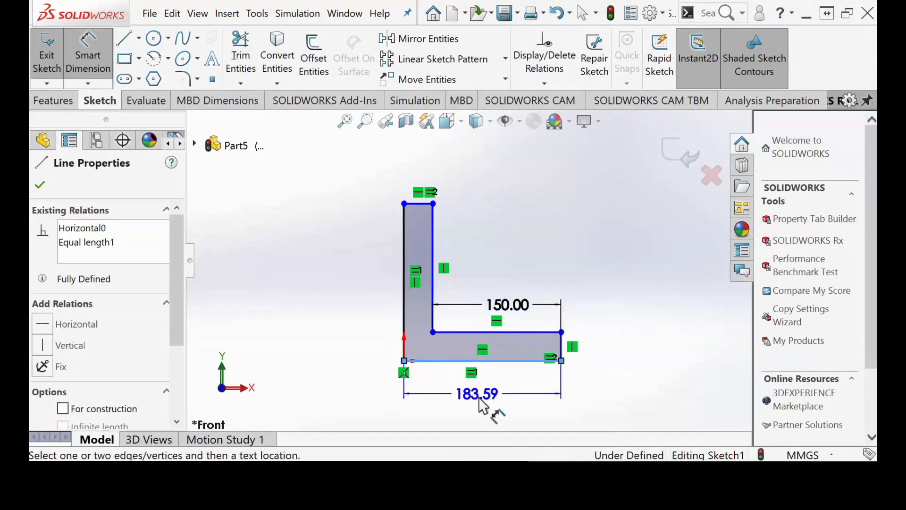
pyautogui.click(479, 398)
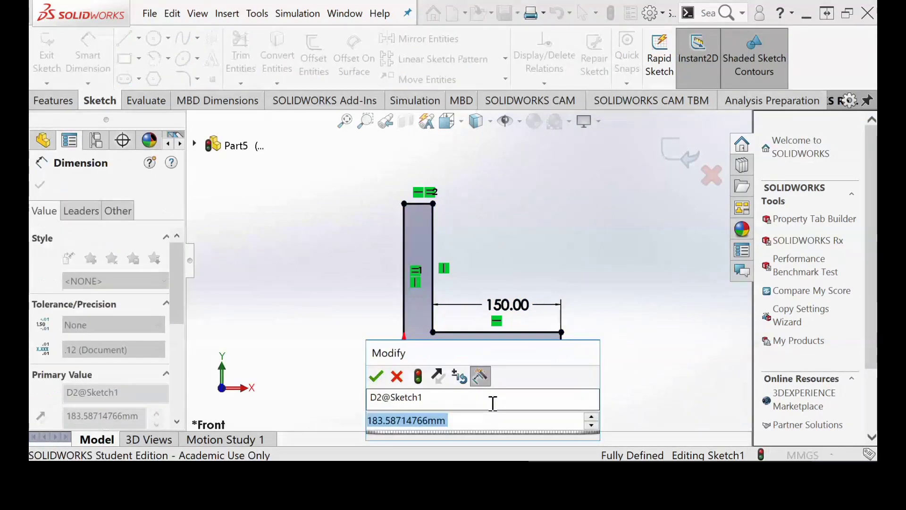
pyautogui.write('1')
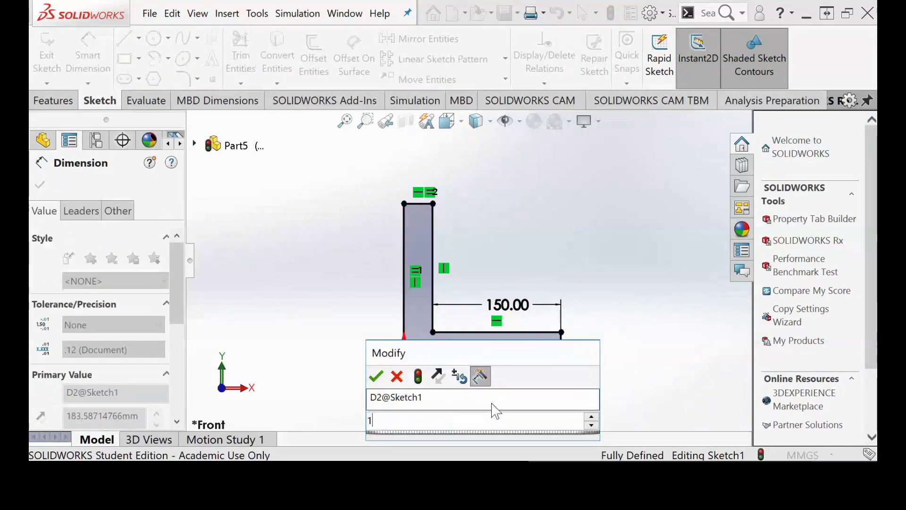
pyautogui.write('75')
pyautogui.press('Return')
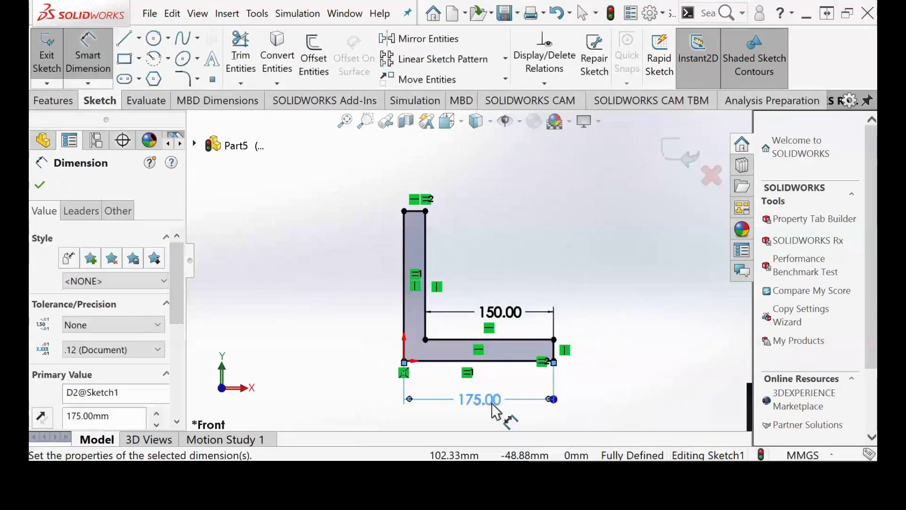
# Exit dimensioning, zoom to fit the sketch, and select the equal-length relation symbols.
pyautogui.click(39, 184)
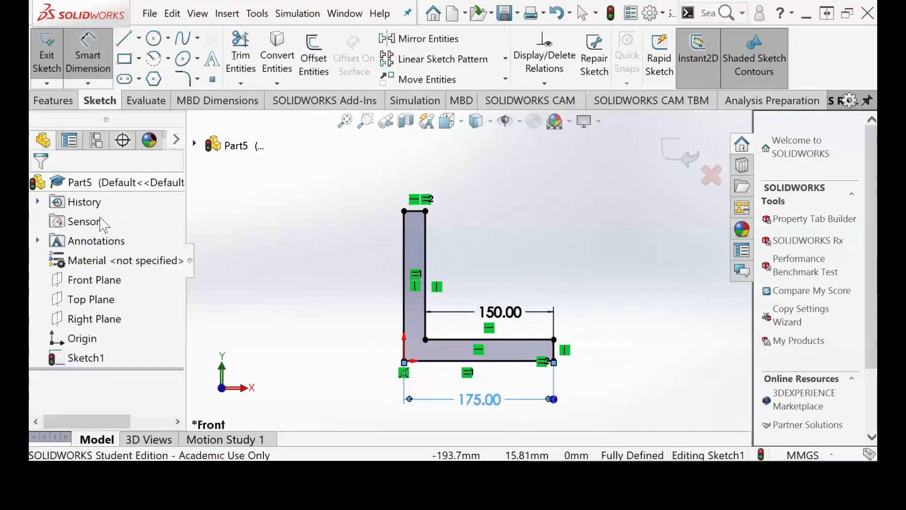
pyautogui.press('Escape')
pyautogui.scroll(-2, 559, 348)
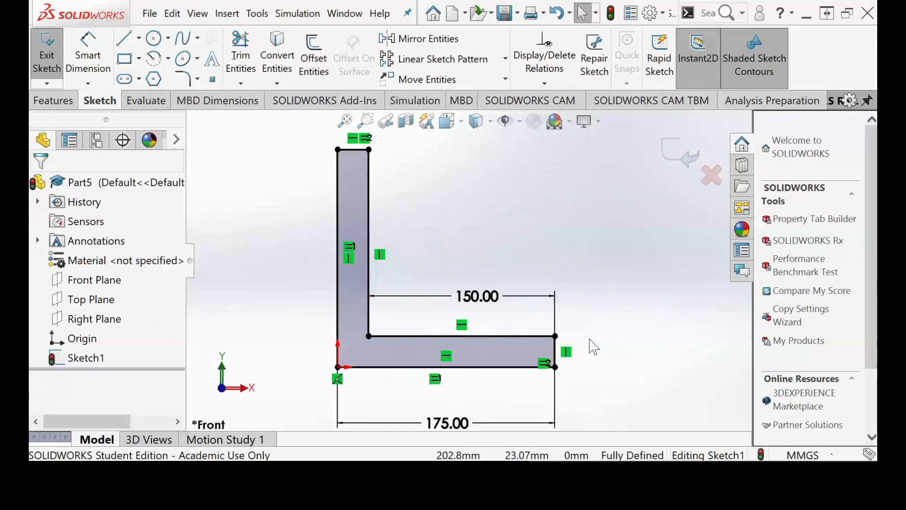
pyautogui.press('z')
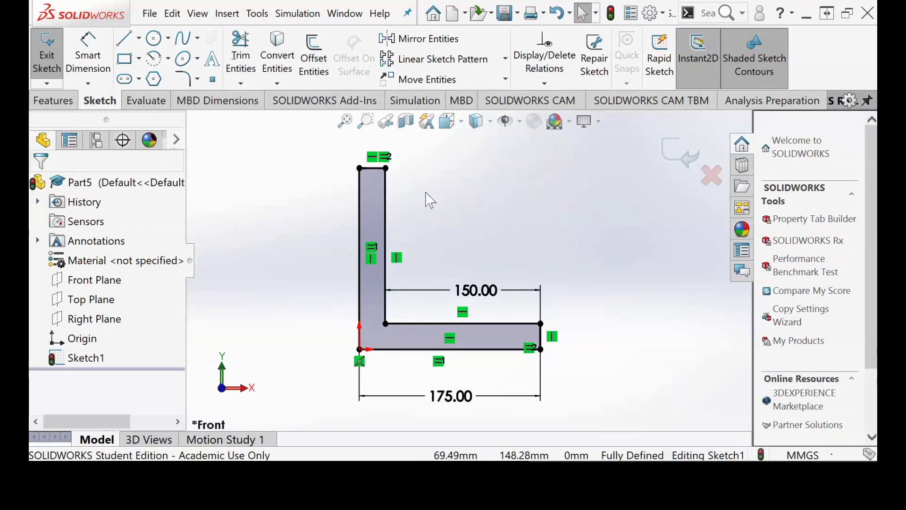
pyautogui.click(388, 157)
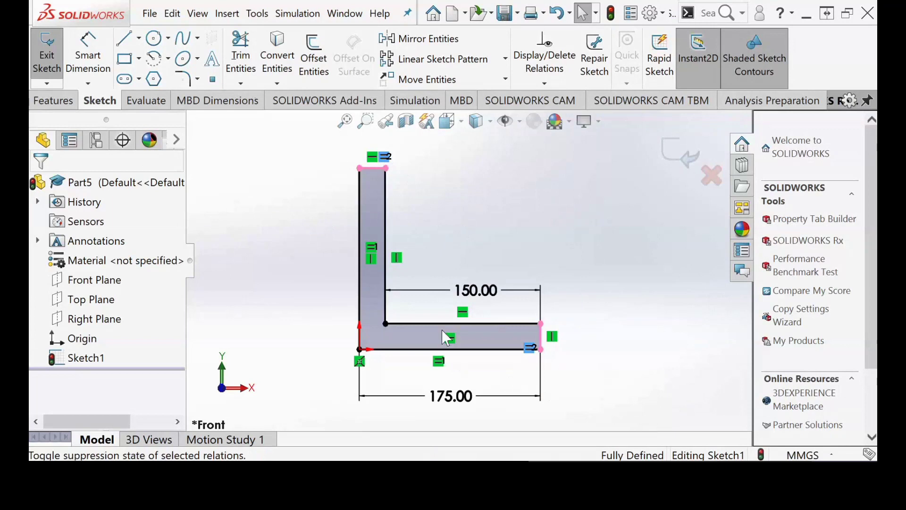
# Open the Display/Delete Relations list for Sketch1.
pyautogui.click(673, 267)
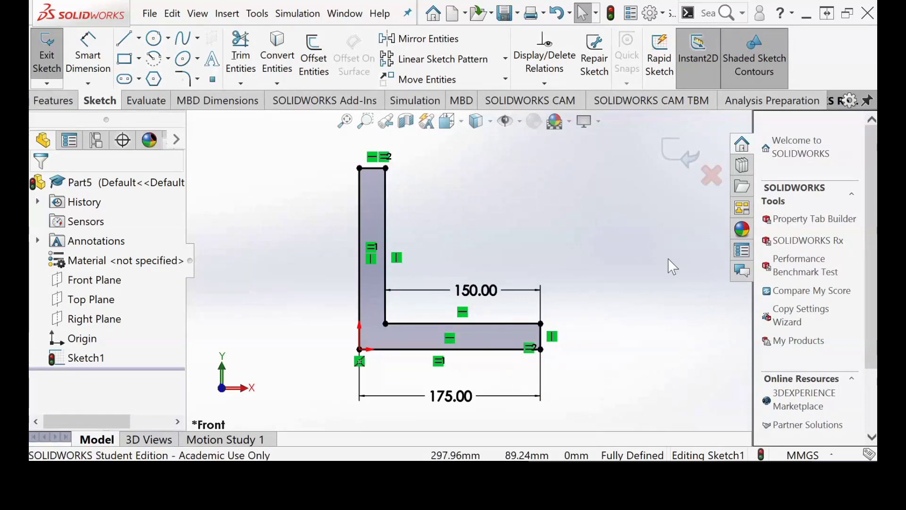
pyautogui.click(546, 84)
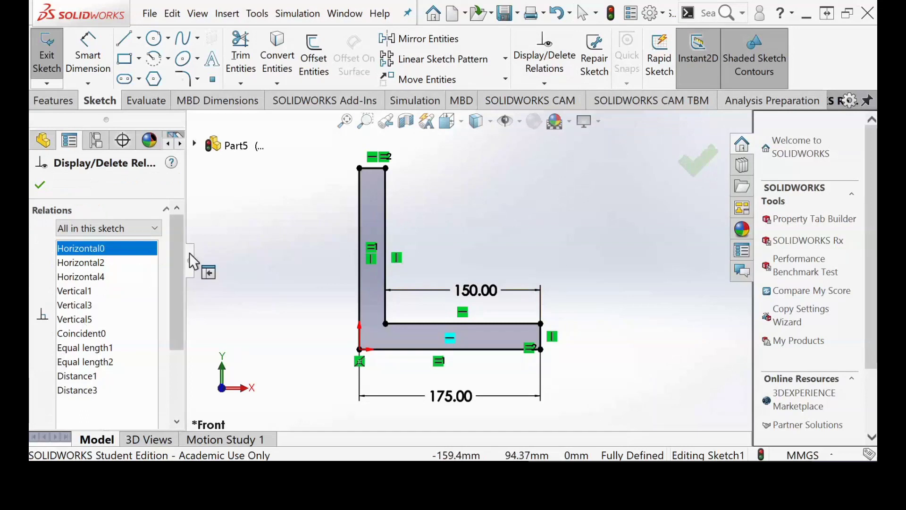
pyautogui.scroll(-2, 186, 271)
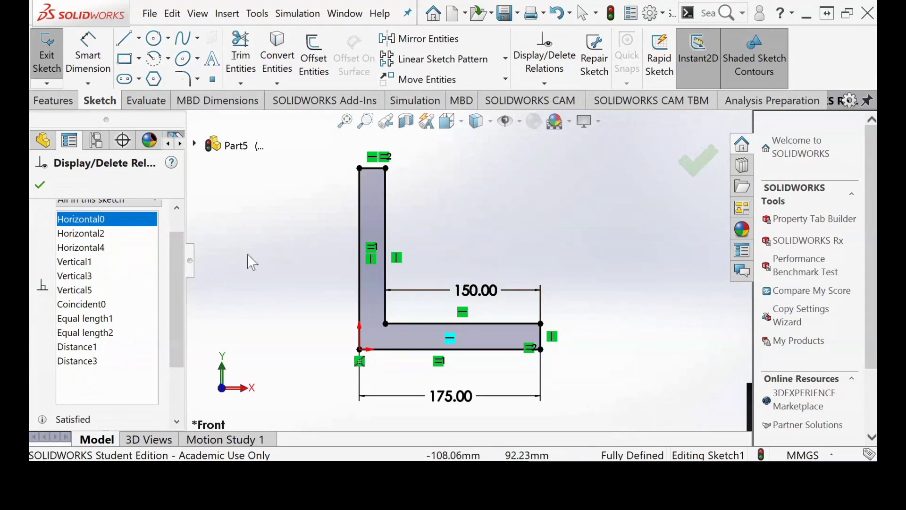
pyautogui.moveTo(174, 281); pyautogui.dragTo(179, 281)
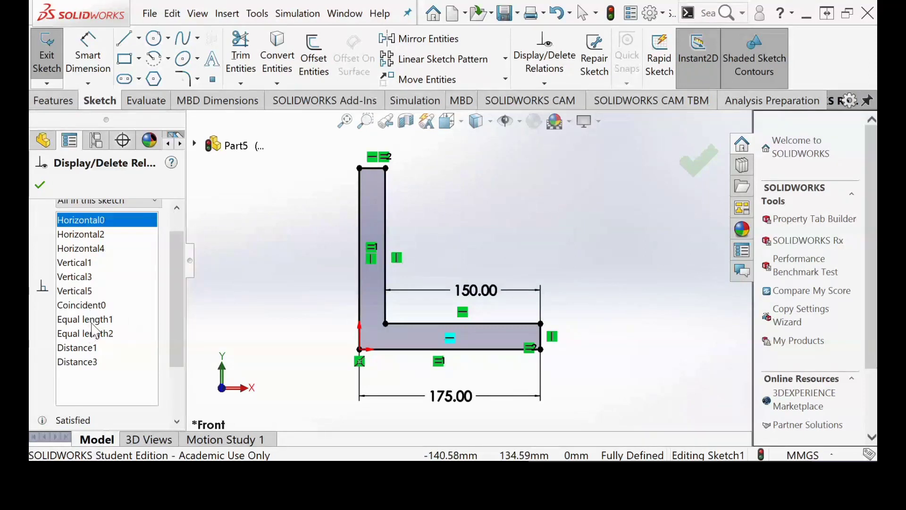
# Select Equal length1, Equal length2, Distance1 and Distance3 to see what each constrains.
pyautogui.click(93, 323)
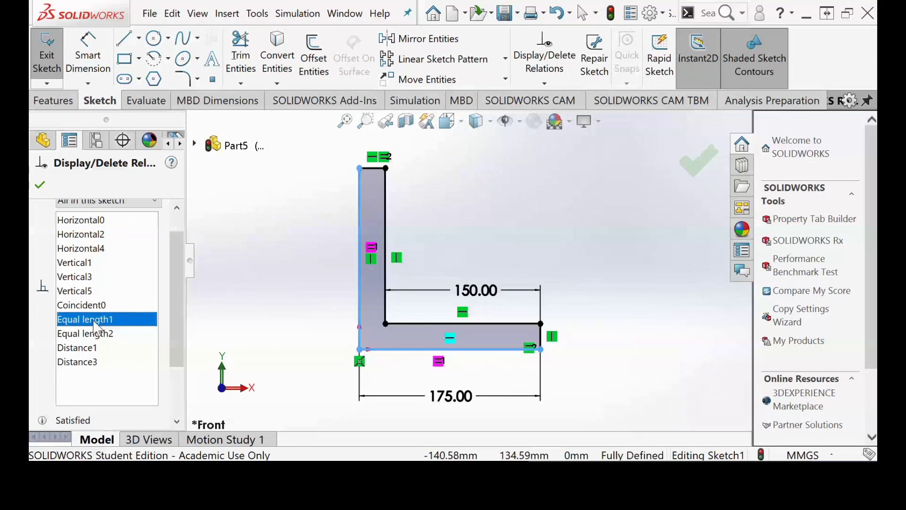
pyautogui.click(98, 334)
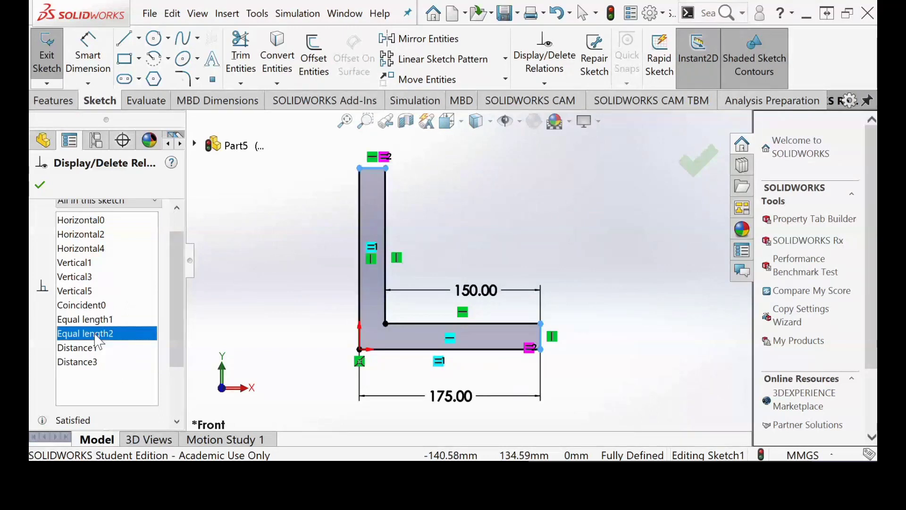
pyautogui.click(82, 354)
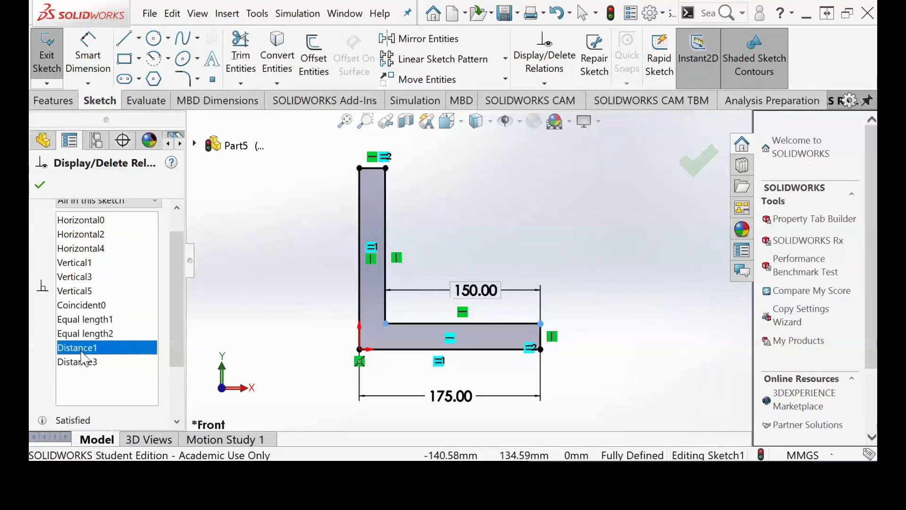
pyautogui.click(79, 364)
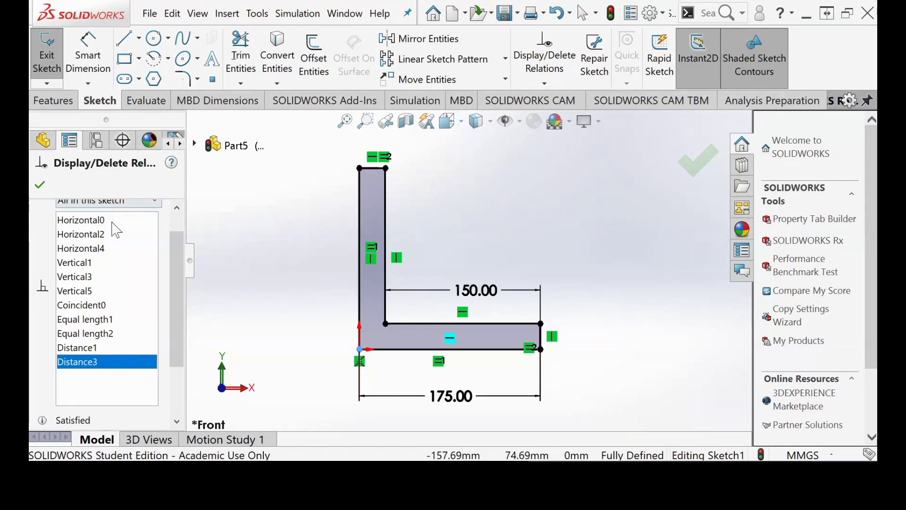
pyautogui.scroll(-3, 182, 331)
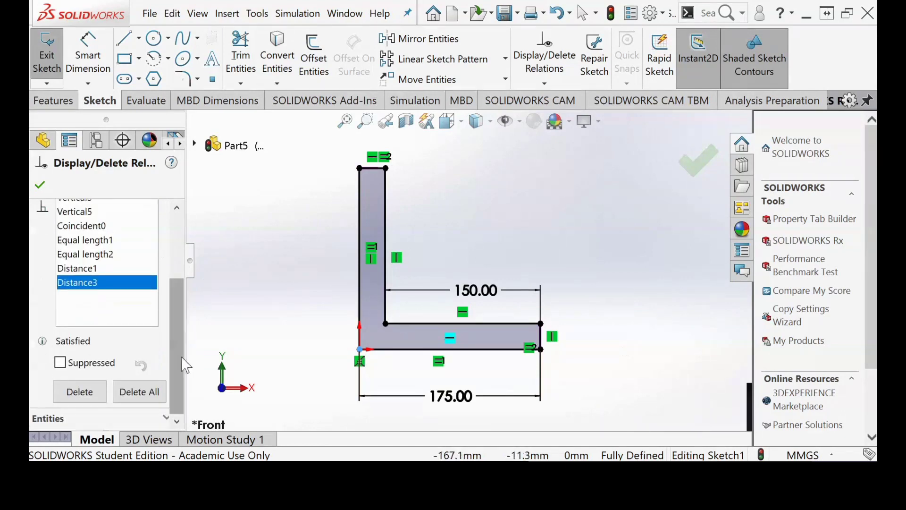
pyautogui.scroll(2, 182, 334)
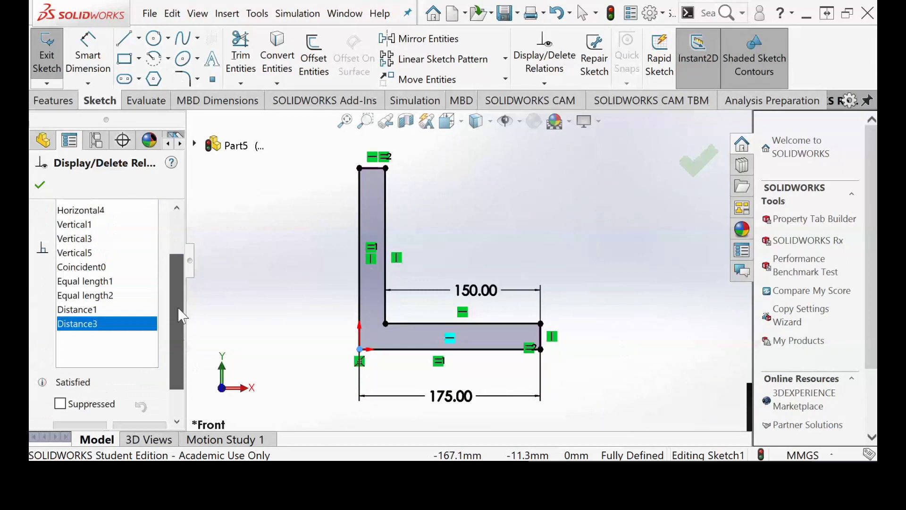
pyautogui.scroll(-3, 182, 316)
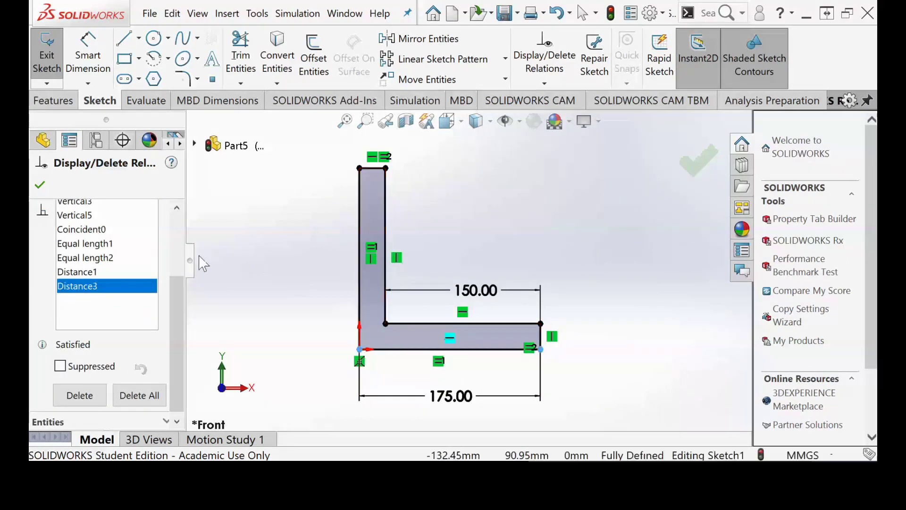
# Extrude the L-sketch Blind 200 mm, flipped to the opposite side, as Boss-Extrude1.
pyautogui.click(41, 185)
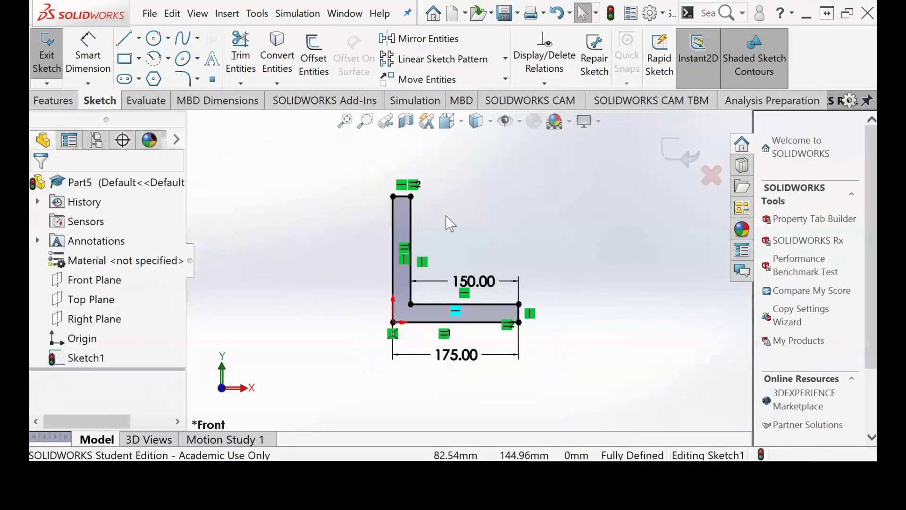
pyautogui.click(52, 100)
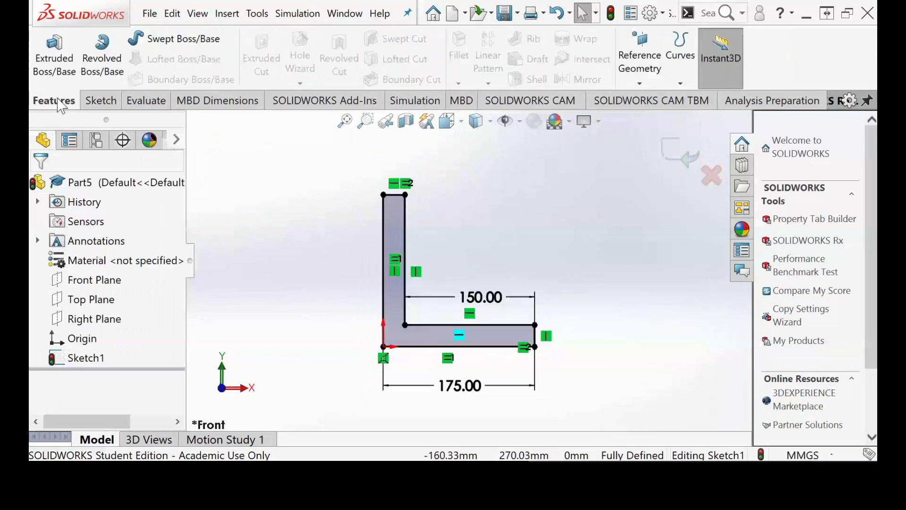
pyautogui.click(63, 69)
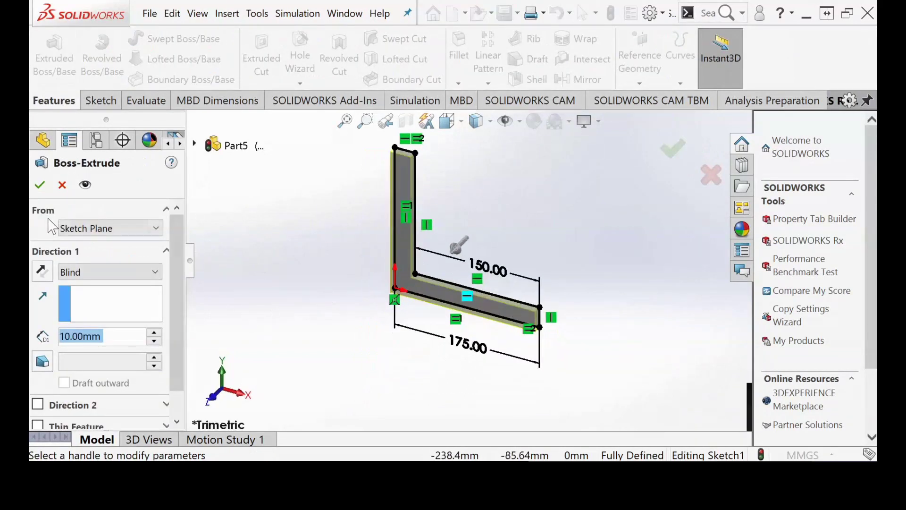
pyautogui.click(42, 272)
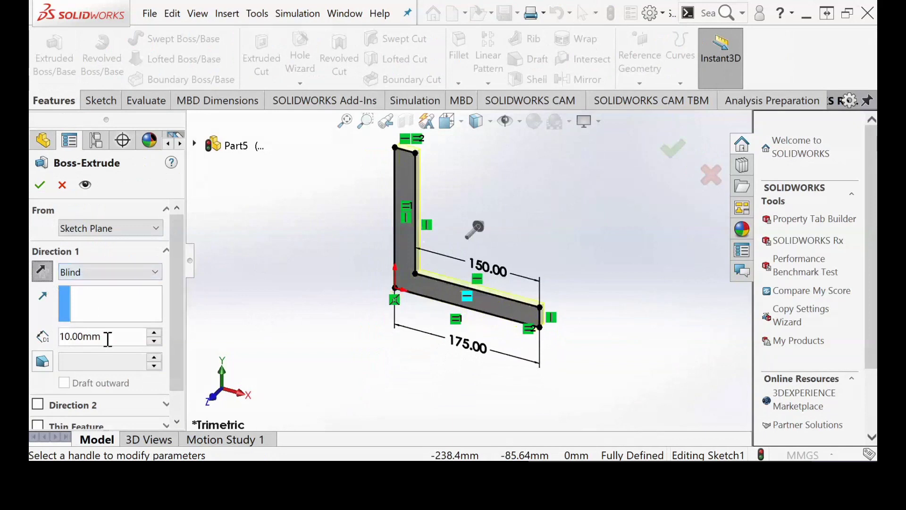
pyautogui.moveTo(105, 340); pyautogui.dragTo(47, 344)
pyautogui.write('200')
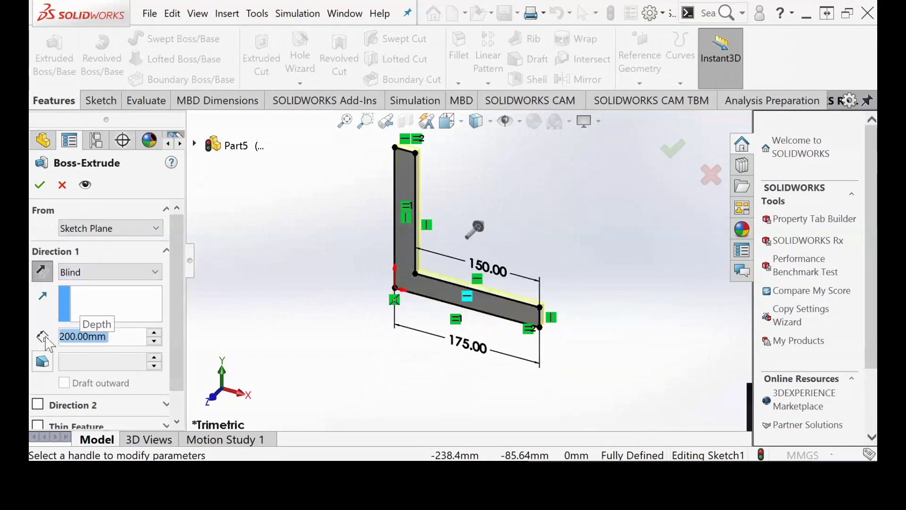
pyautogui.press('Return')
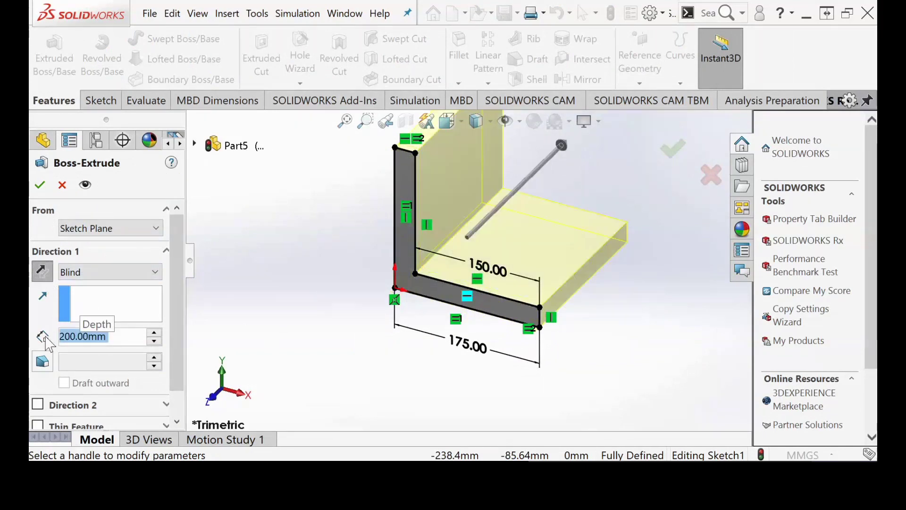
pyautogui.click(40, 185)
pyautogui.scroll(3, 520, 167)
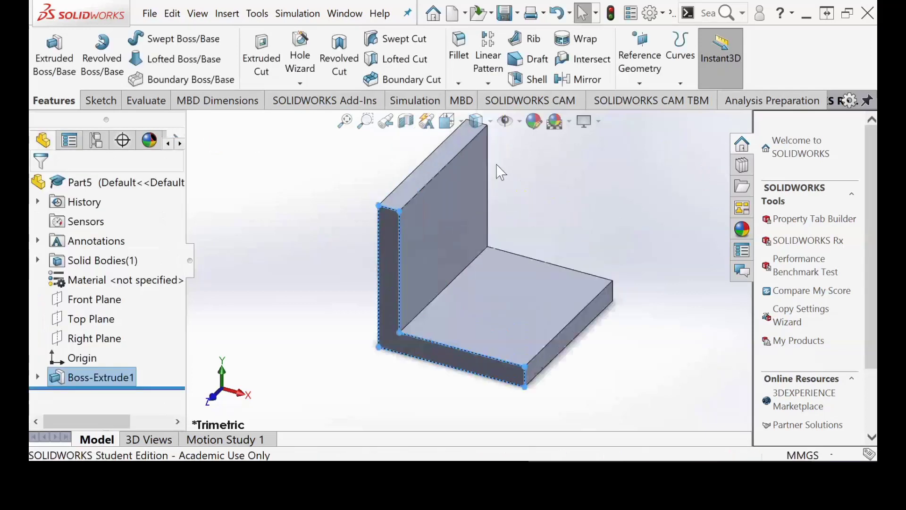
pyautogui.click(631, 223)
pyautogui.moveTo(601, 259); pyautogui.dragTo(472, 207, button='middle')
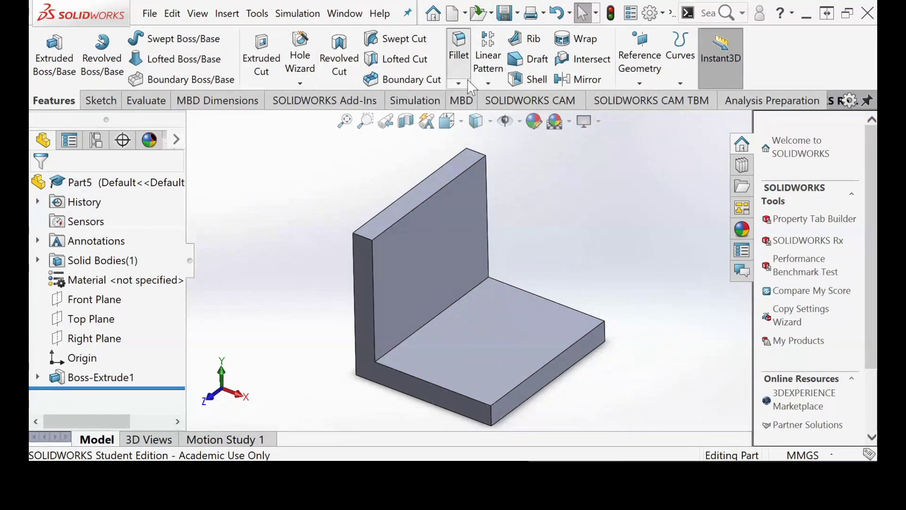
# Pick the upright wall's top edge and the inner corner edge for a fillet.
pyautogui.click(461, 61)
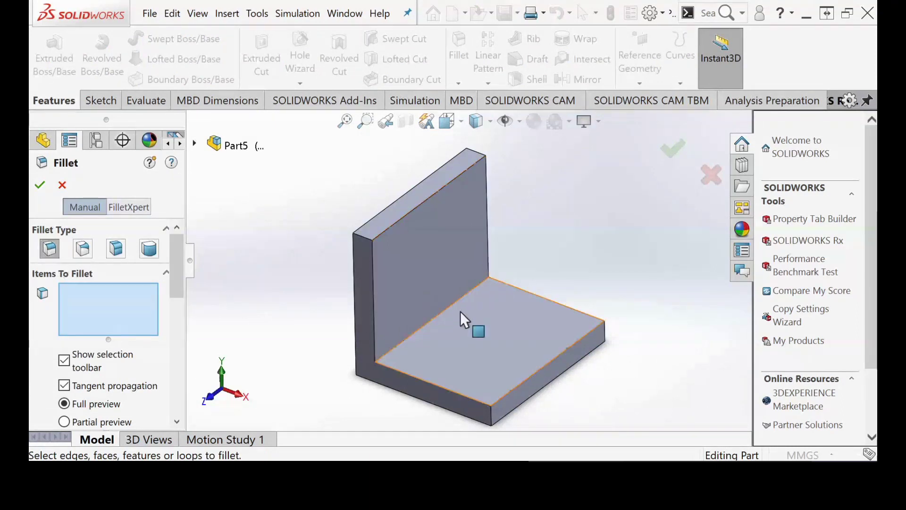
pyautogui.click(420, 205)
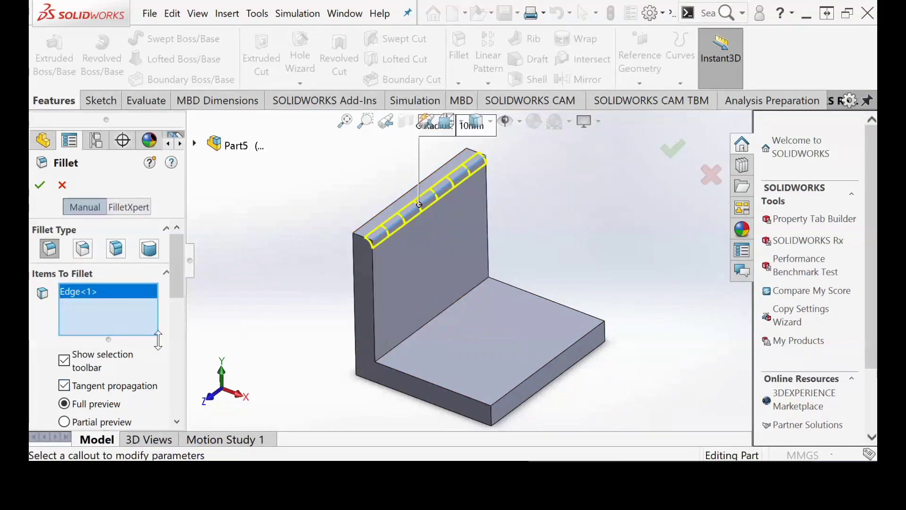
pyautogui.moveTo(184, 274); pyautogui.dragTo(183, 334)
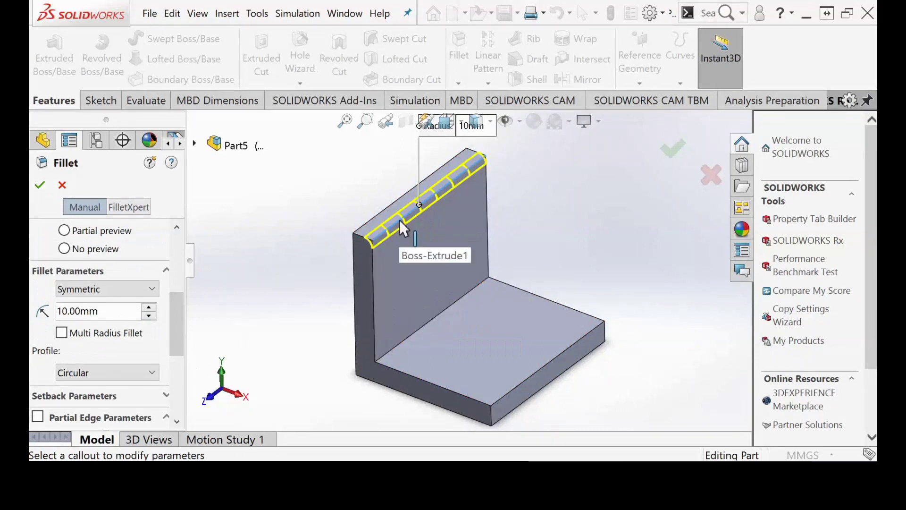
pyautogui.click(426, 325)
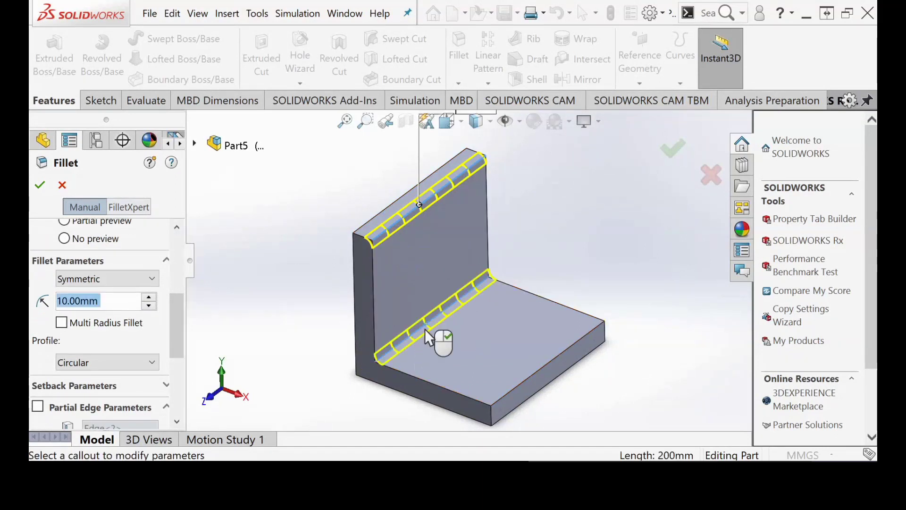
# Check the selected edges from several angles and apply the 10 mm Fillet1.
pyautogui.moveTo(338, 429); pyautogui.dragTo(366, 370, button='middle')
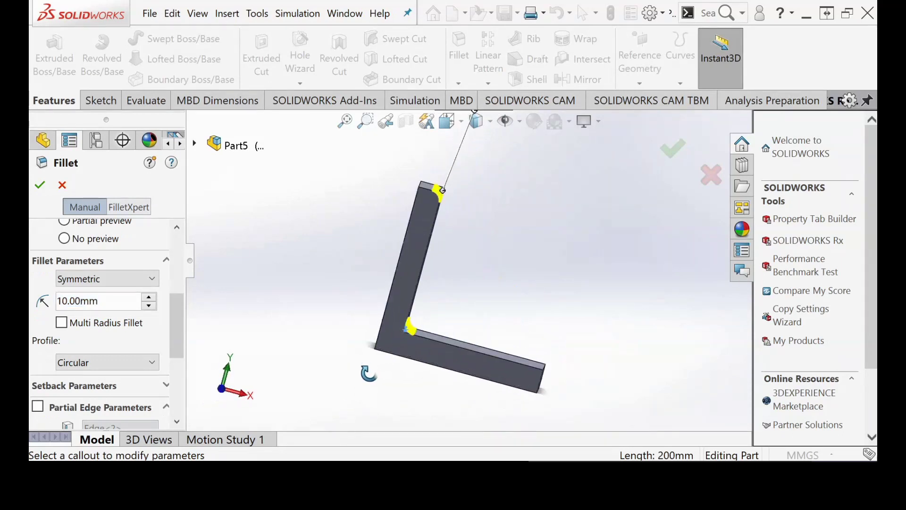
pyautogui.scroll(-3, 421, 327)
pyautogui.scroll(-3, 420, 337)
pyautogui.moveTo(394, 407); pyautogui.dragTo(415, 331, button='middle')
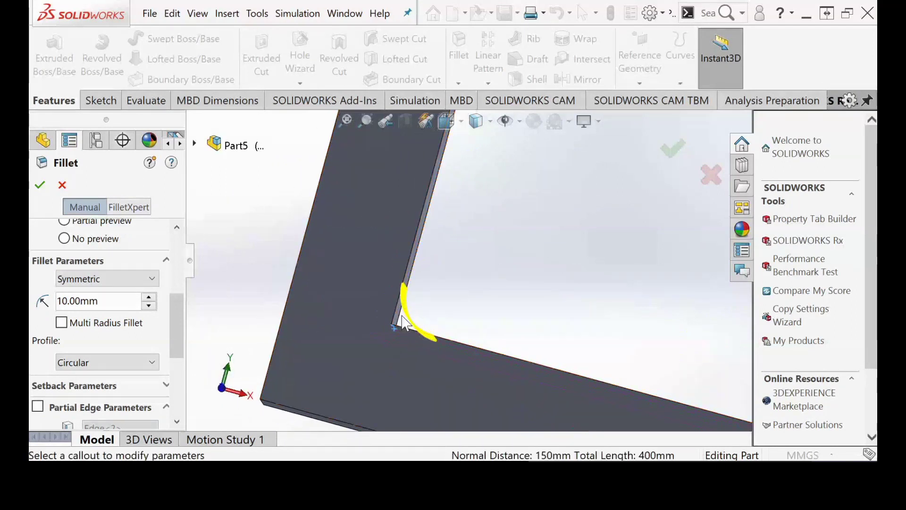
pyautogui.scroll(3, 462, 252)
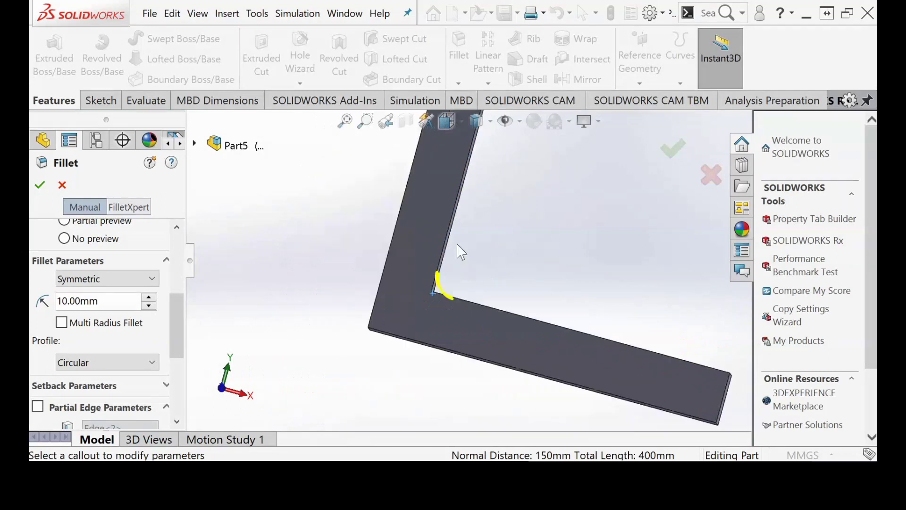
pyautogui.keyDown('ctrl'); pyautogui.moveTo(462, 252); pyautogui.dragTo(420, 159, button='middle'); pyautogui.keyUp('ctrl')
pyautogui.scroll(2, 506, 196)
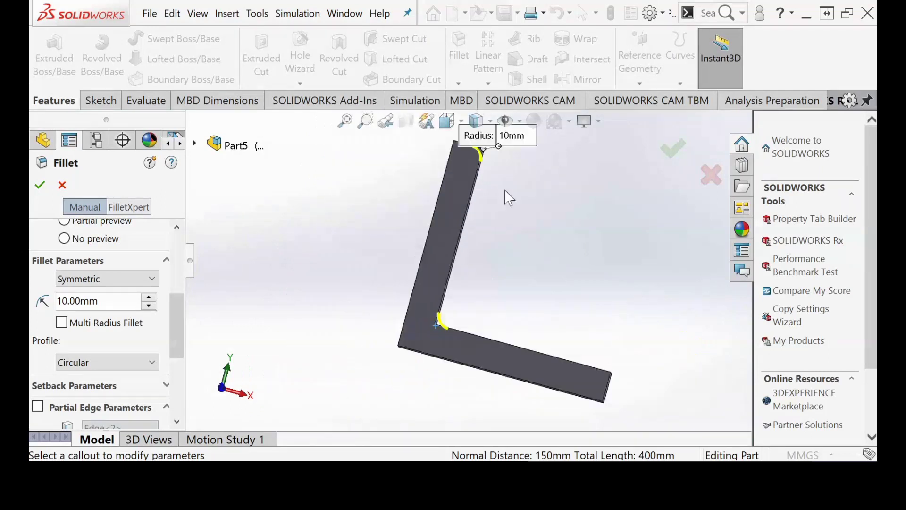
pyautogui.scroll(-3, 413, 263)
pyautogui.scroll(-5, 500, 283)
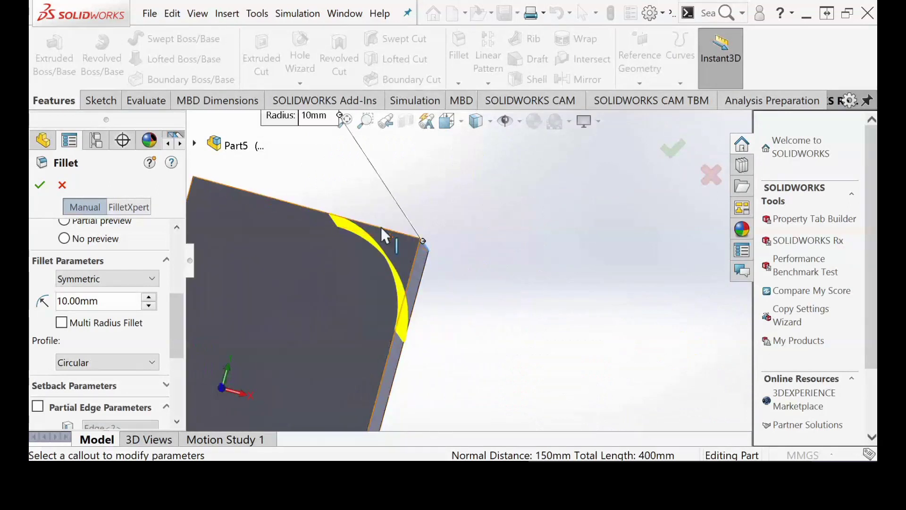
pyautogui.scroll(2, 446, 321)
pyautogui.scroll(4, 568, 410)
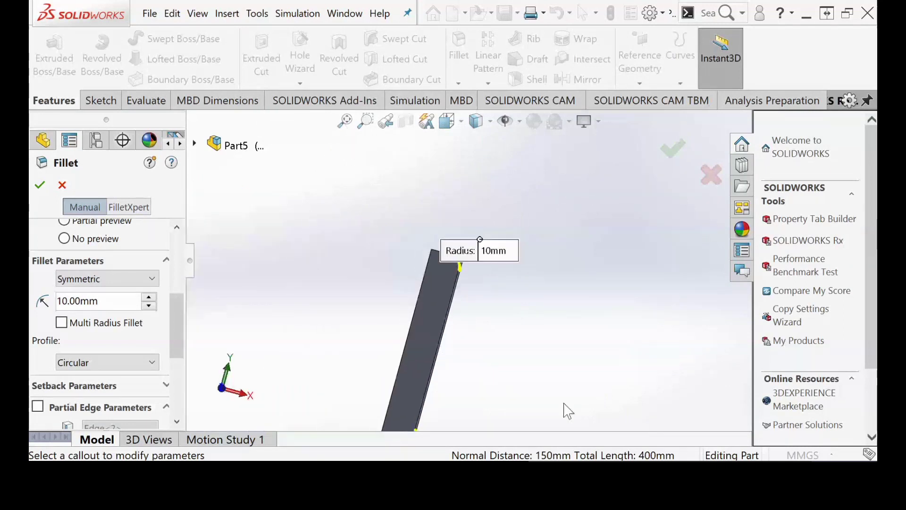
pyautogui.scroll(-2, 473, 299)
pyautogui.scroll(-1, 520, 302)
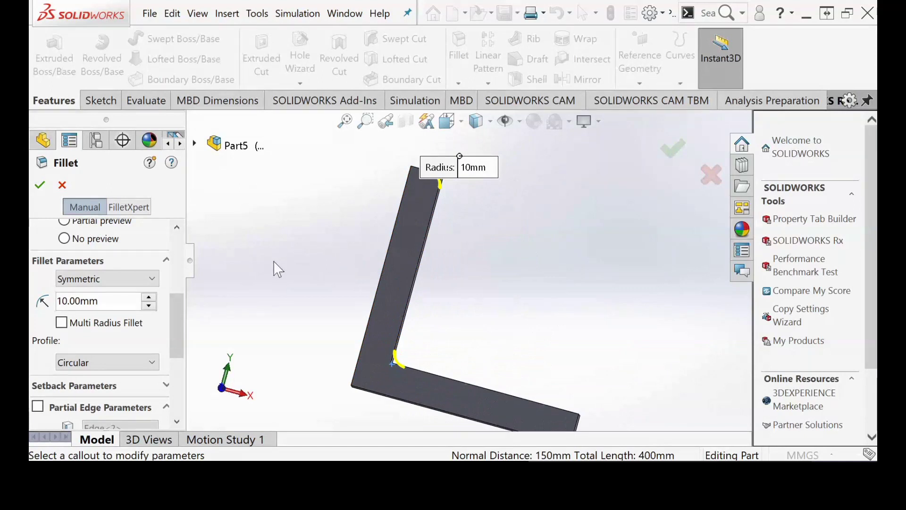
pyautogui.click(40, 185)
pyautogui.hotkey('ctrl', '7')
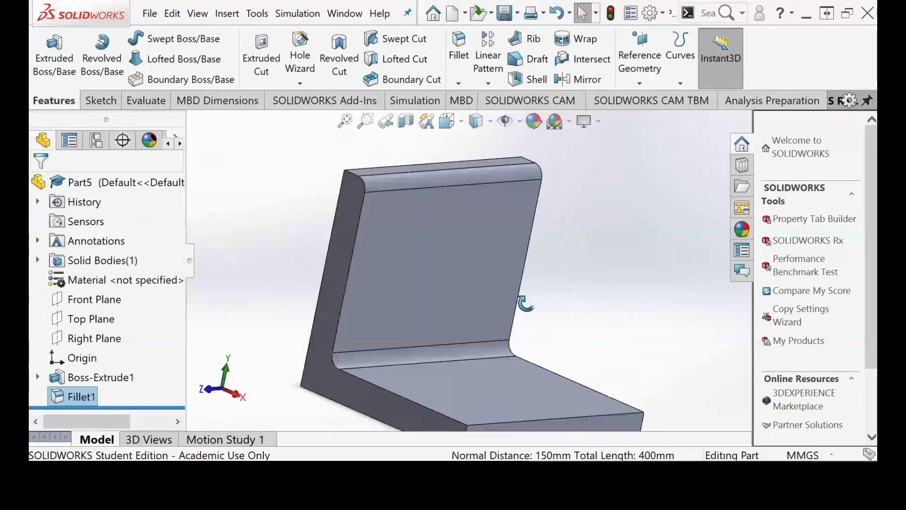
pyautogui.click(555, 302)
pyautogui.moveTo(554, 303); pyautogui.dragTo(390, 185, button='middle')
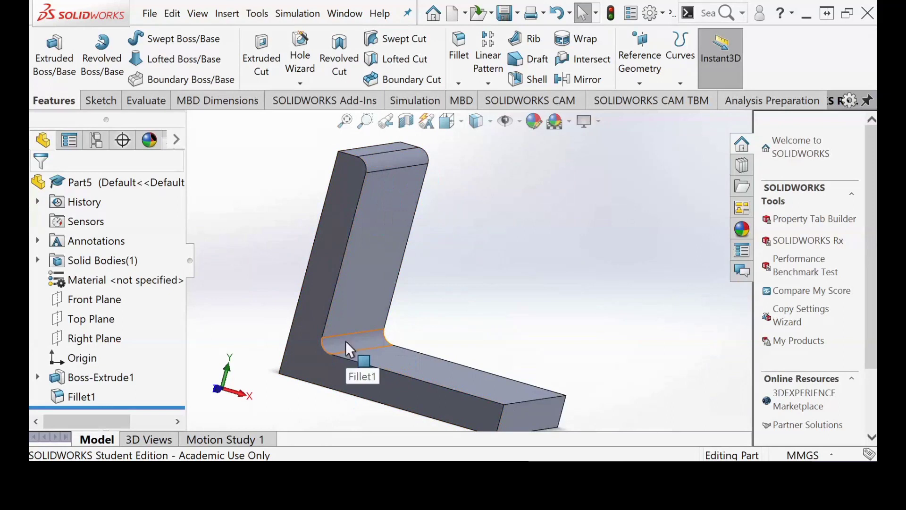
pyautogui.click(371, 336)
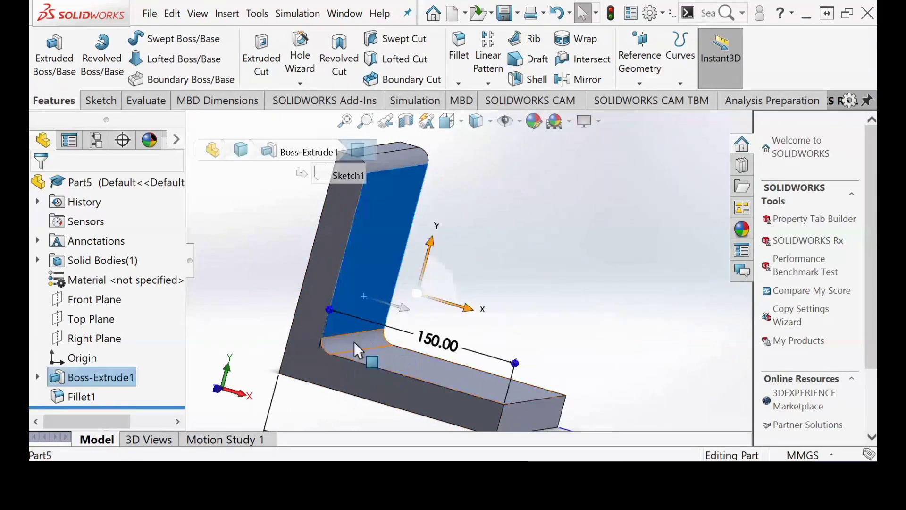
pyautogui.click(354, 342)
pyautogui.click(375, 356)
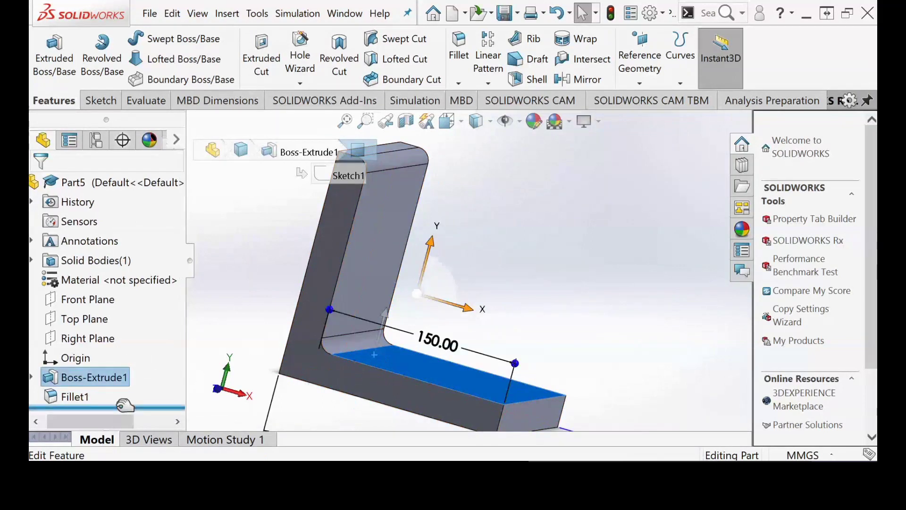
pyautogui.moveTo(131, 407); pyautogui.dragTo(132, 392)
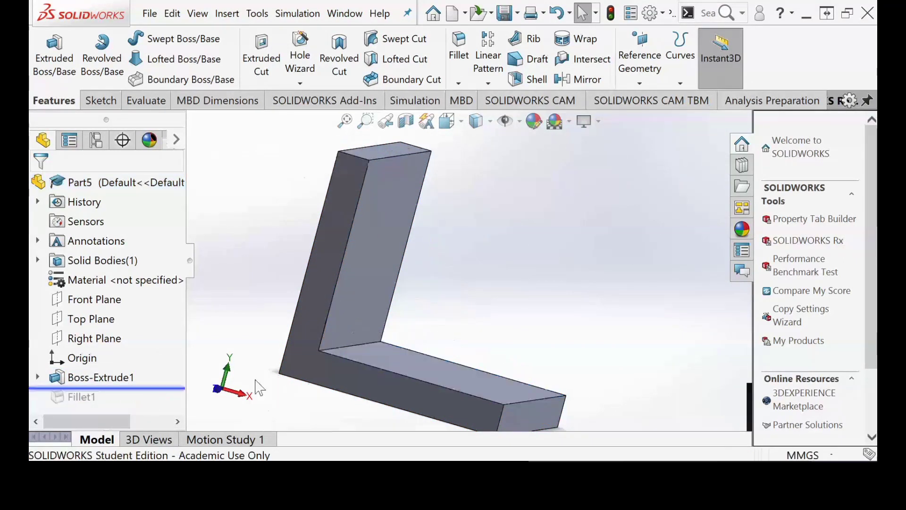
pyautogui.scroll(4, 364, 394)
pyautogui.scroll(-2, 442, 366)
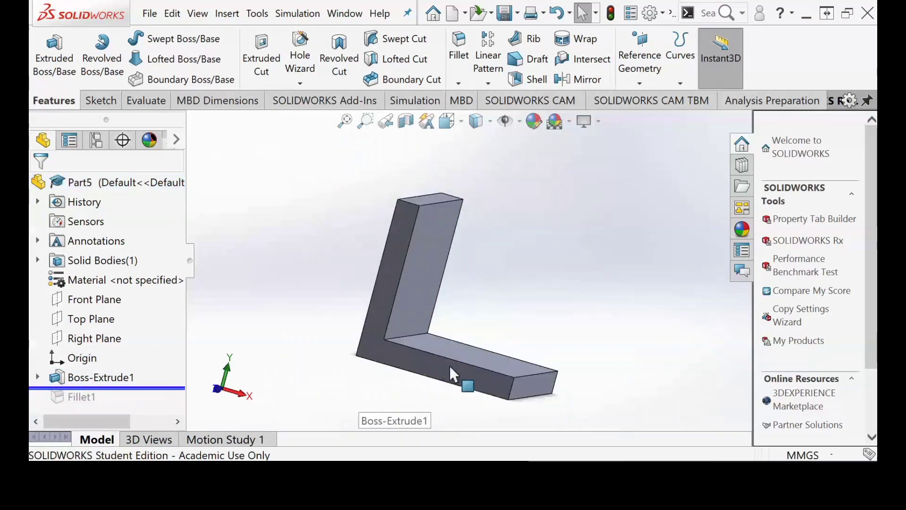
pyautogui.scroll(-1, 463, 361)
pyautogui.scroll(1, 465, 360)
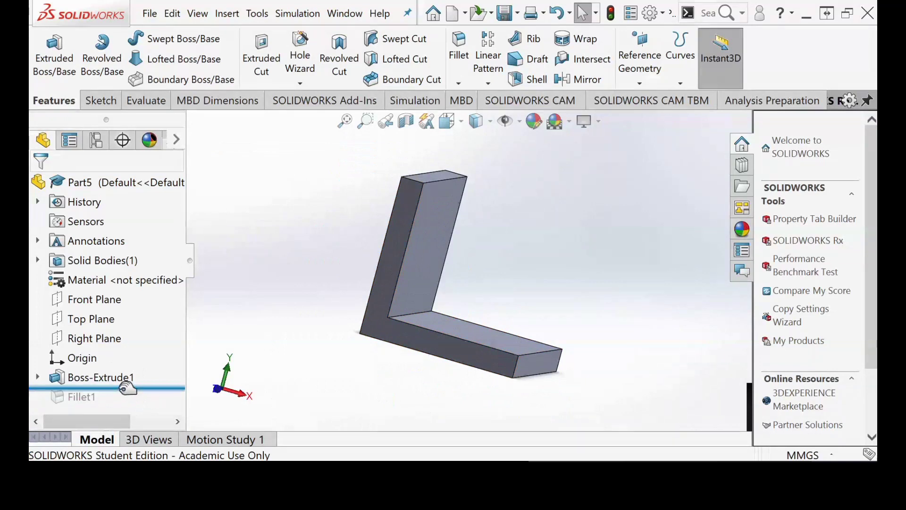
pyautogui.moveTo(128, 388); pyautogui.dragTo(120, 399)
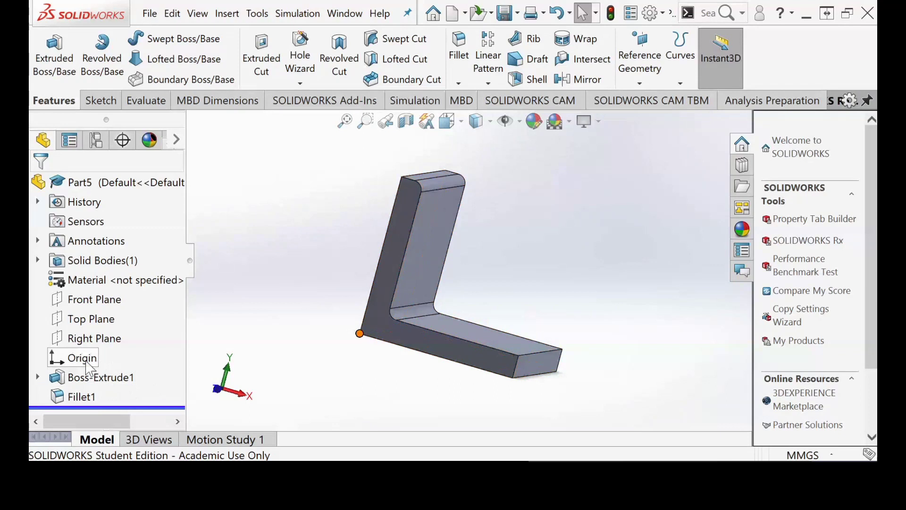
pyautogui.moveTo(106, 407); pyautogui.dragTo(113, 388)
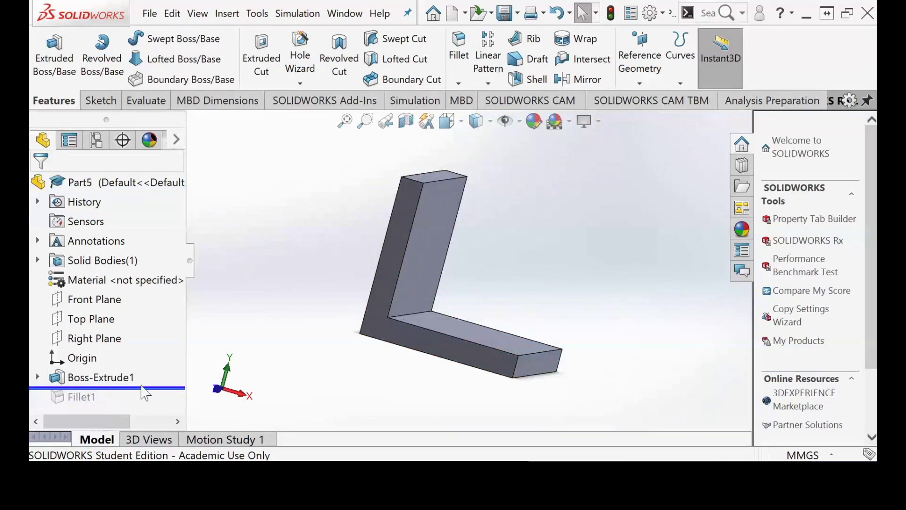
pyautogui.moveTo(107, 392); pyautogui.dragTo(116, 406)
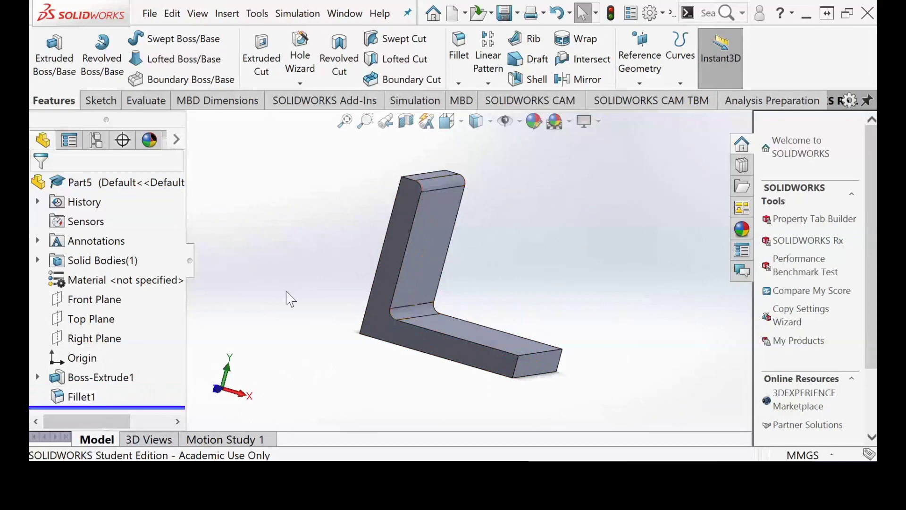
pyautogui.click(83, 400)
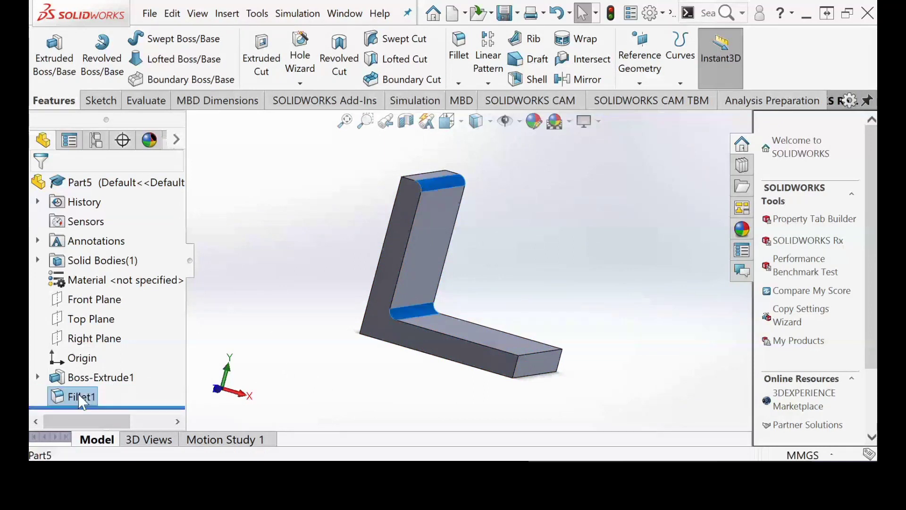
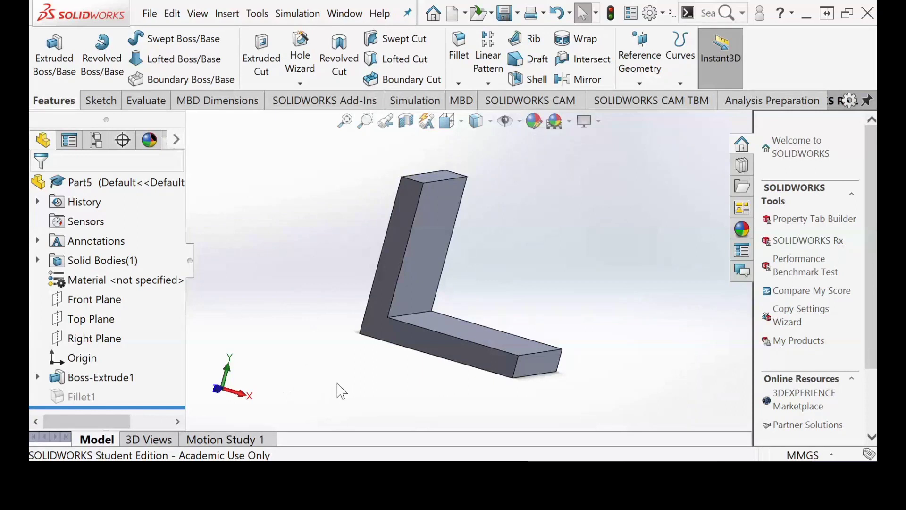
# Assign Copper from the material favourites to the L-shaped bracket and view the result.
pyautogui.moveTo(461, 239); pyautogui.dragTo(514, 306, button='middle')
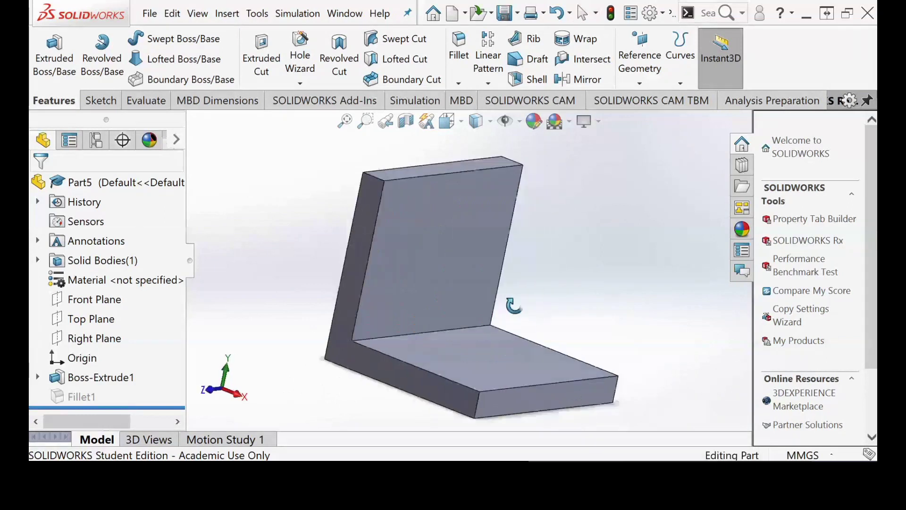
pyautogui.scroll(2, 475, 308)
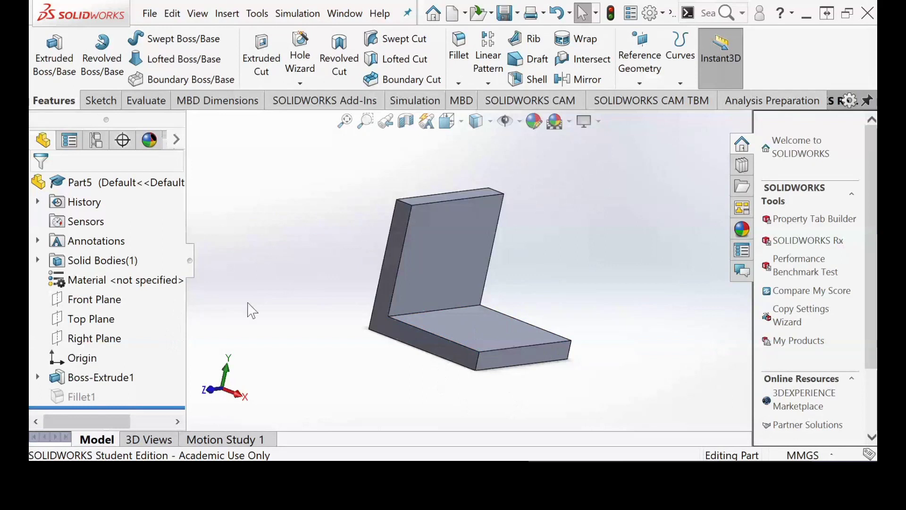
pyautogui.moveTo(421, 294); pyautogui.dragTo(439, 253, button='middle')
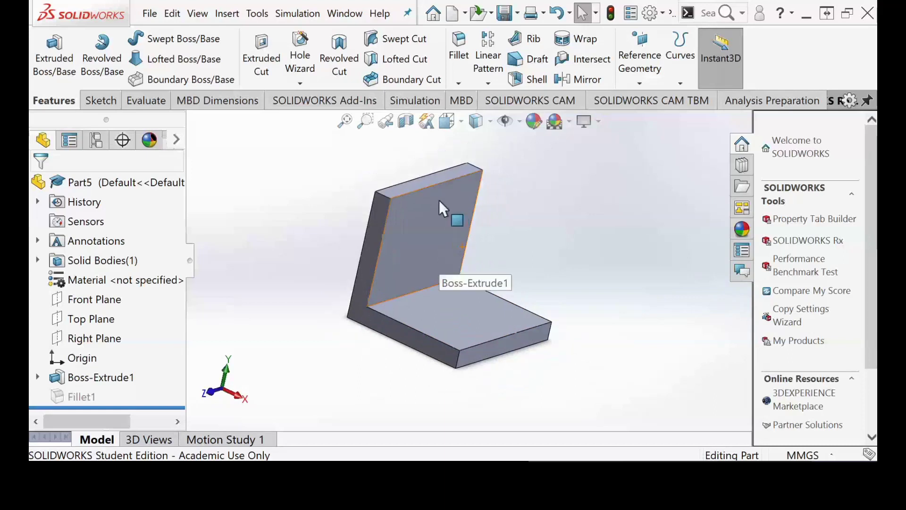
pyautogui.moveTo(445, 203); pyautogui.dragTo(542, 284, button='middle')
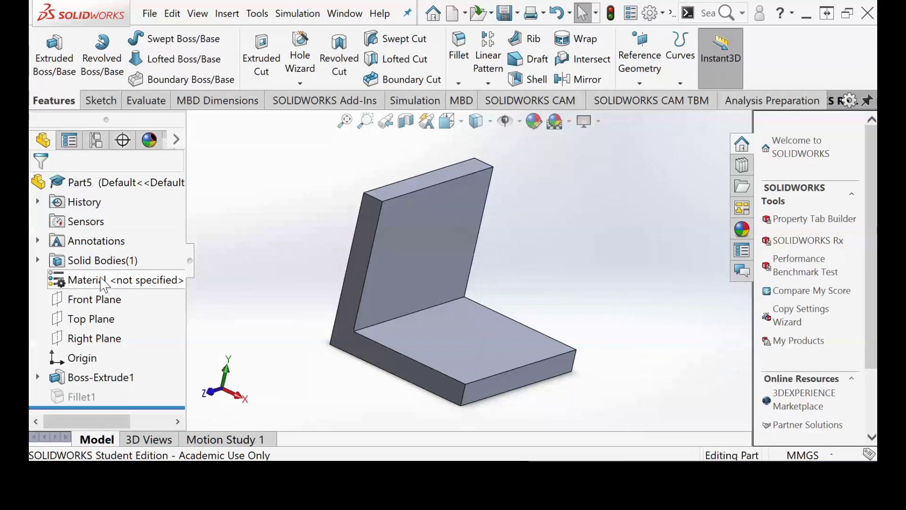
pyautogui.click(112, 286)
pyautogui.rightClick(113, 287)
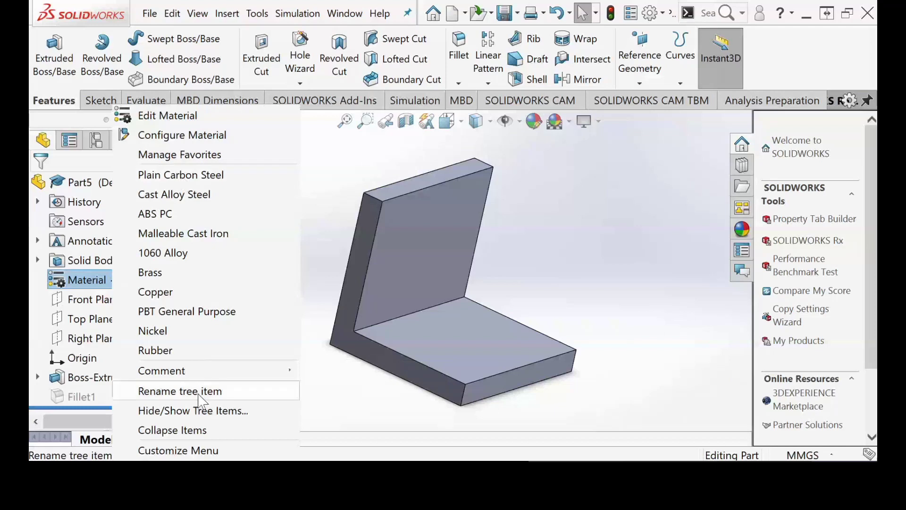
pyautogui.click(187, 296)
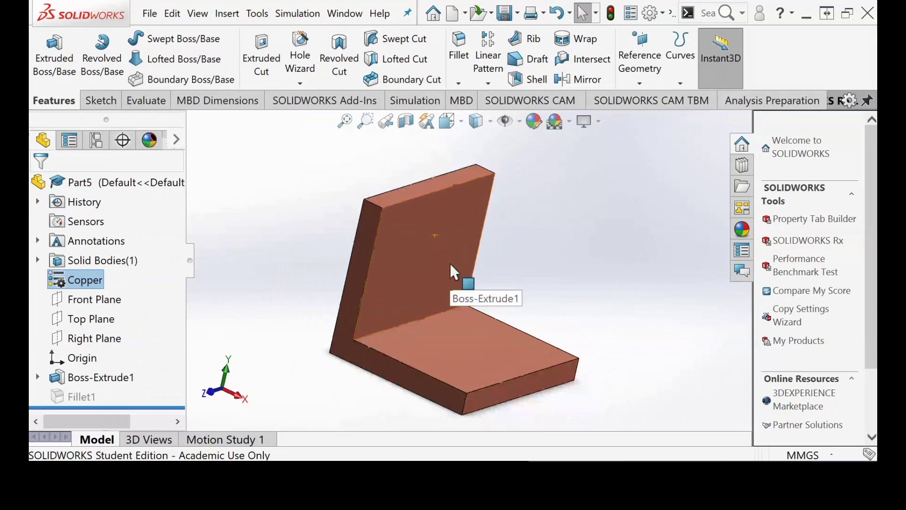
pyautogui.moveTo(323, 282); pyautogui.dragTo(440, 199, button='middle')
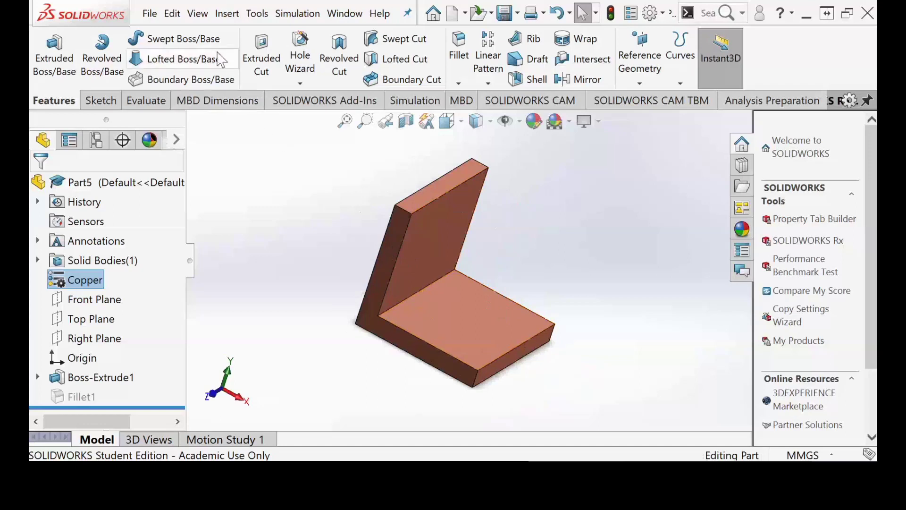
# Read mass 14462.50 g and centre of mass 52.88, 52.88, -100.00 in Mass Properties.
pyautogui.click(147, 103)
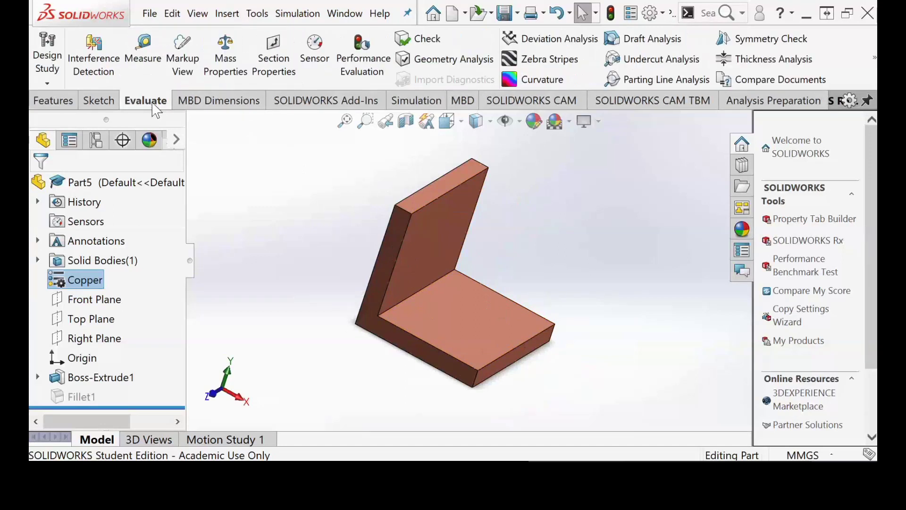
pyautogui.click(227, 71)
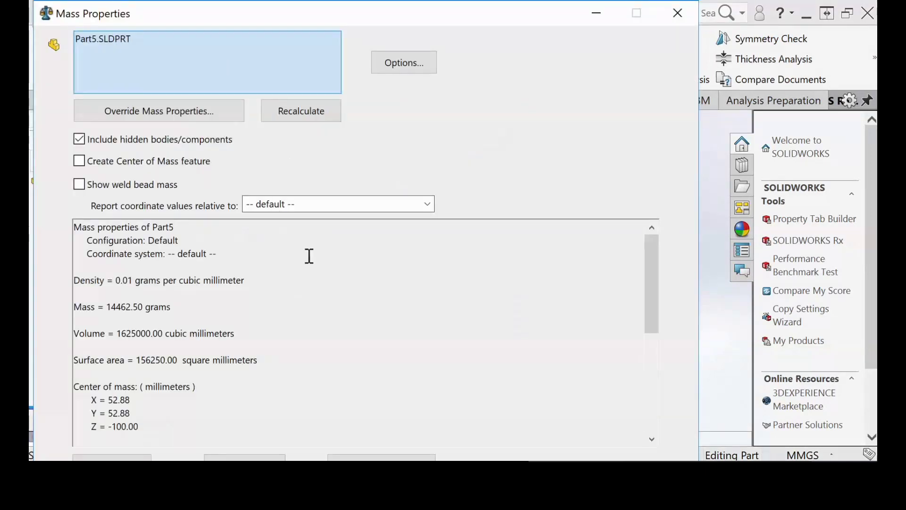
pyautogui.moveTo(172, 307); pyautogui.dragTo(107, 308)
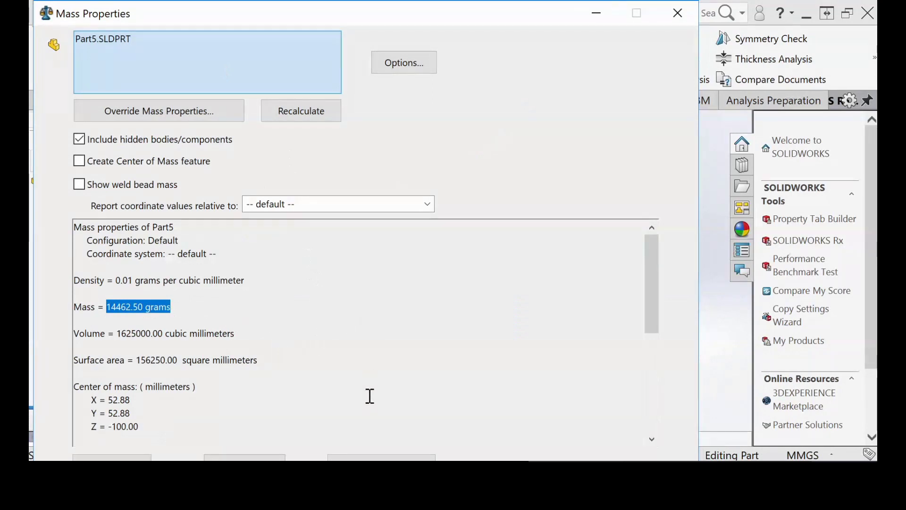
pyautogui.scroll(-3, 353, 373)
pyautogui.moveTo(160, 308); pyautogui.dragTo(89, 280)
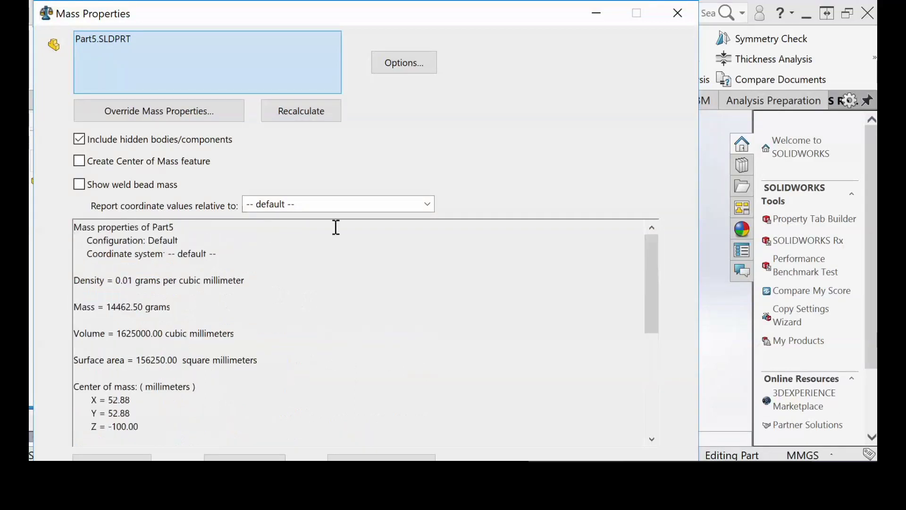
pyautogui.moveTo(650, 250); pyautogui.dragTo(678, 267)
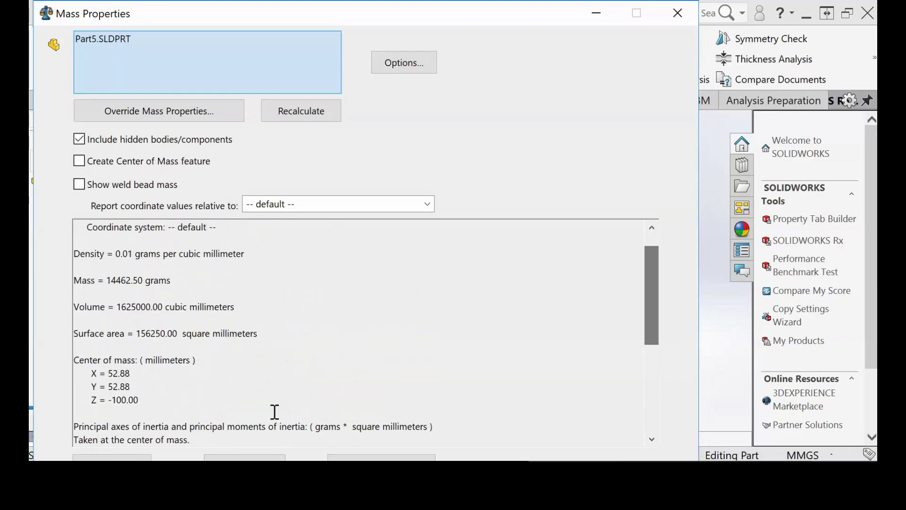
pyautogui.moveTo(148, 399); pyautogui.dragTo(100, 345)
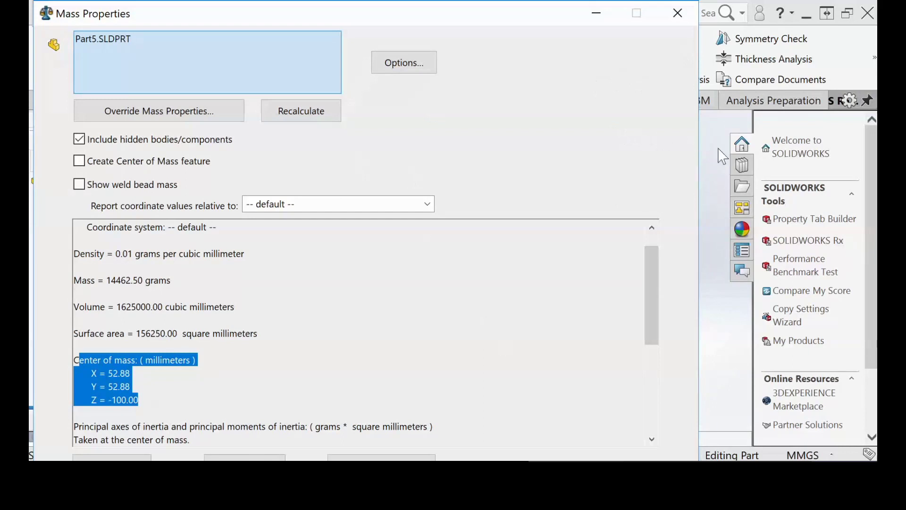
pyautogui.click(677, 18)
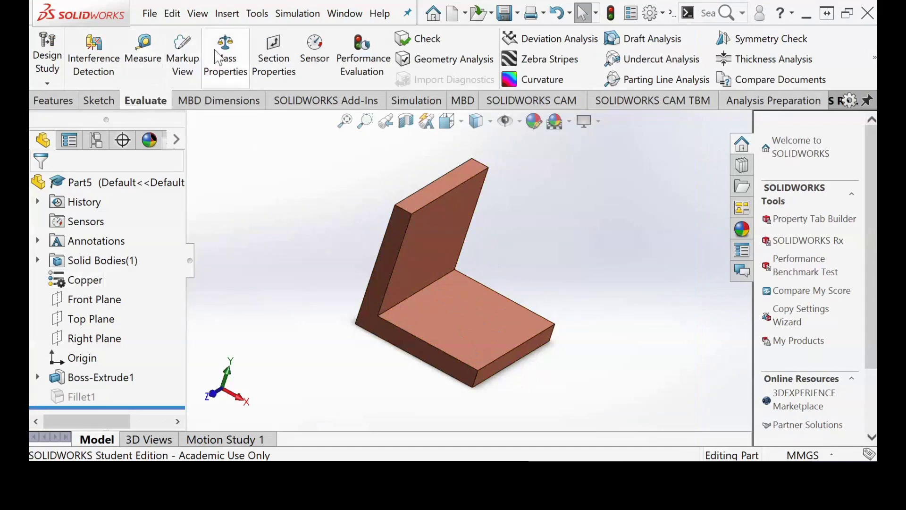
pyautogui.rightClick(89, 284)
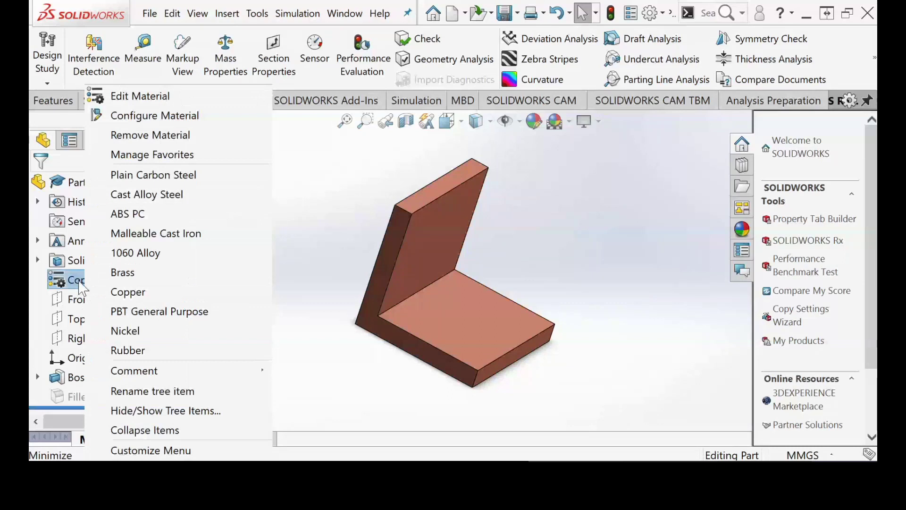
pyautogui.click(303, 299)
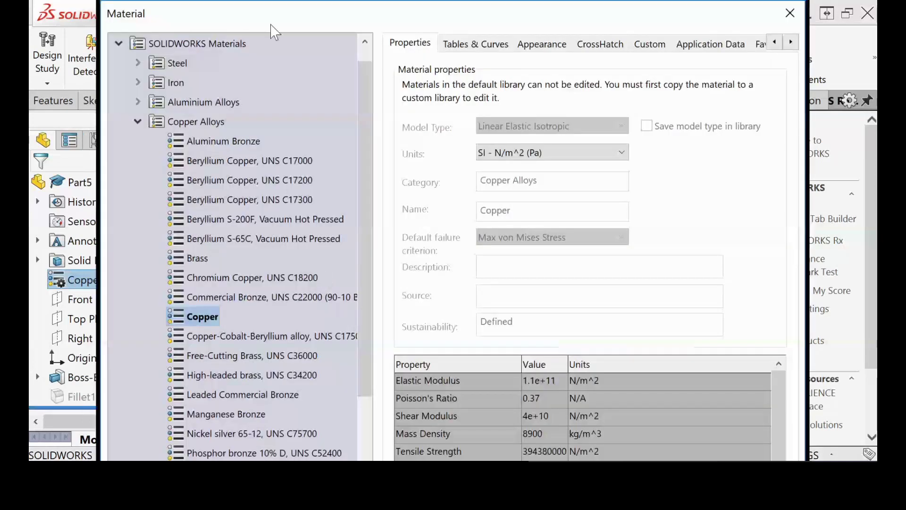
pyautogui.moveTo(362, 103)
pyautogui.mouseDown()
pyautogui.moveTo(364, 112)
pyautogui.moveTo(359, 87)
pyautogui.mouseUp()
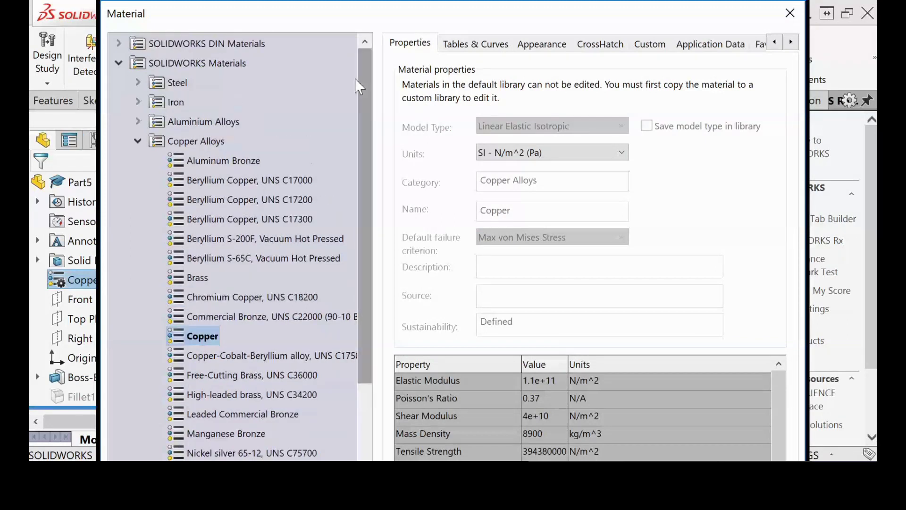
pyautogui.click(138, 81)
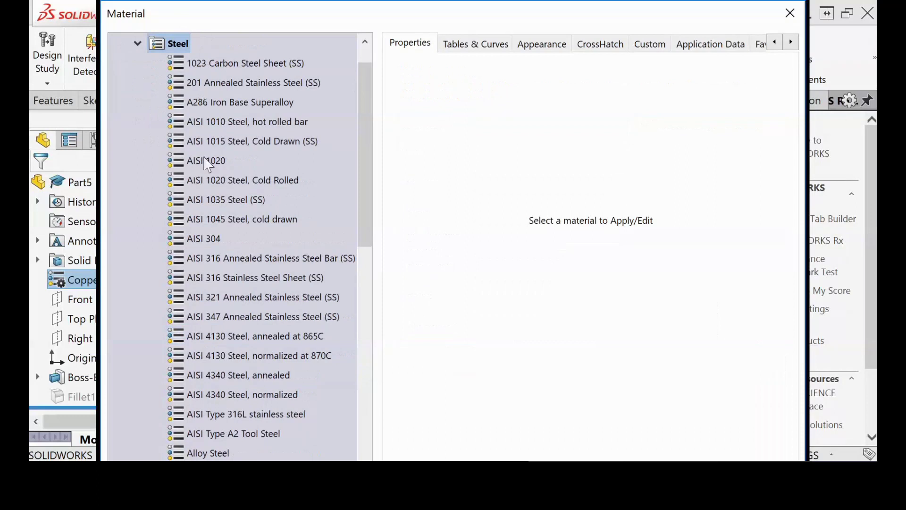
pyautogui.click(138, 43)
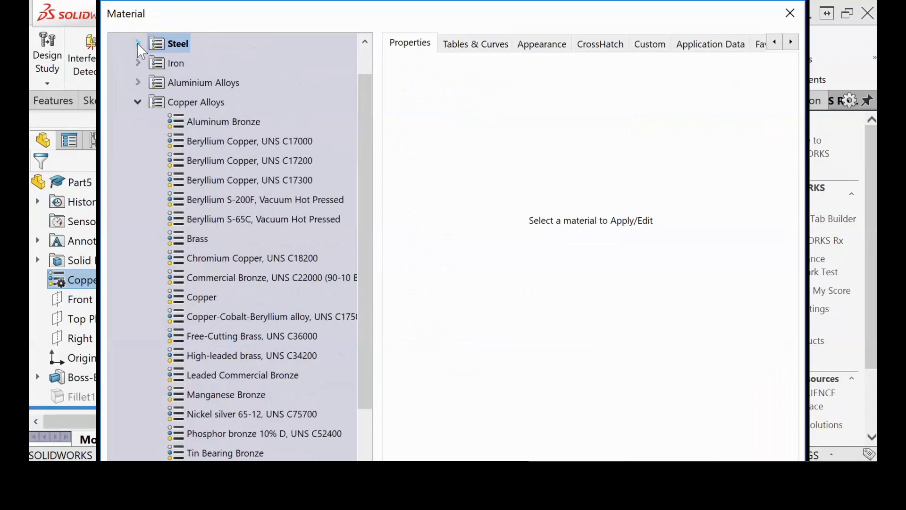
pyautogui.click(138, 63)
pyautogui.click(137, 63)
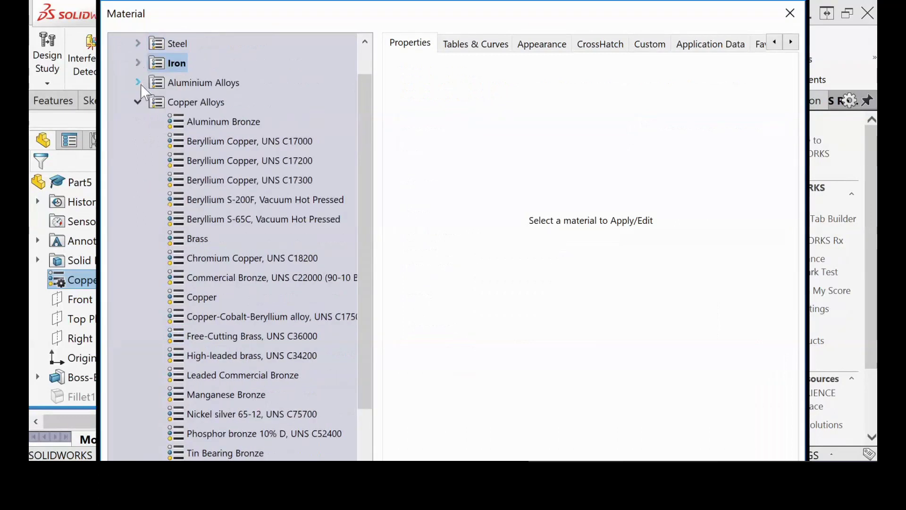
pyautogui.click(138, 81)
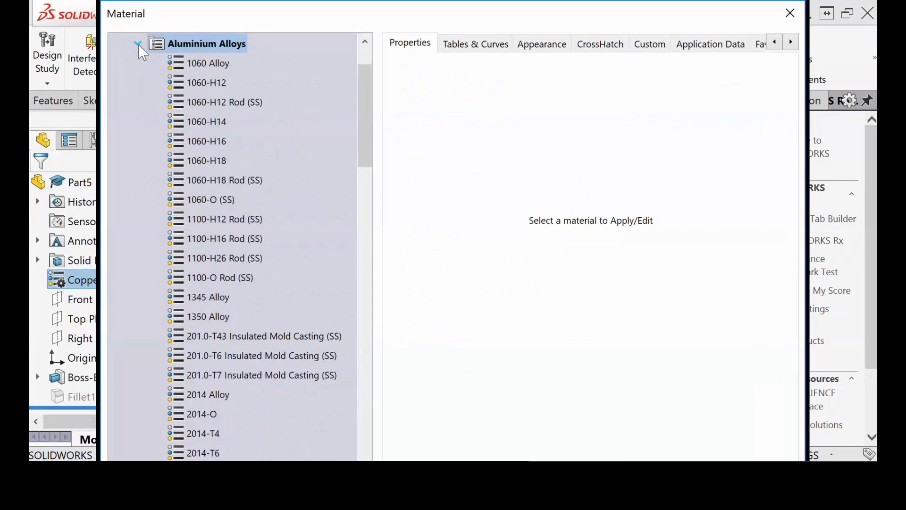
pyautogui.click(137, 44)
pyautogui.click(137, 64)
pyautogui.moveTo(366, 196); pyautogui.dragTo(378, 328)
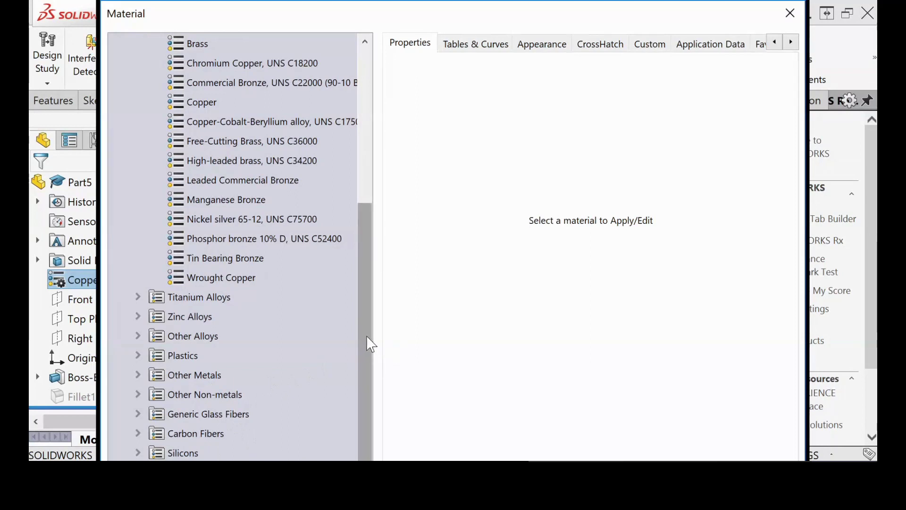
pyautogui.moveTo(370, 340); pyautogui.dragTo(365, 279)
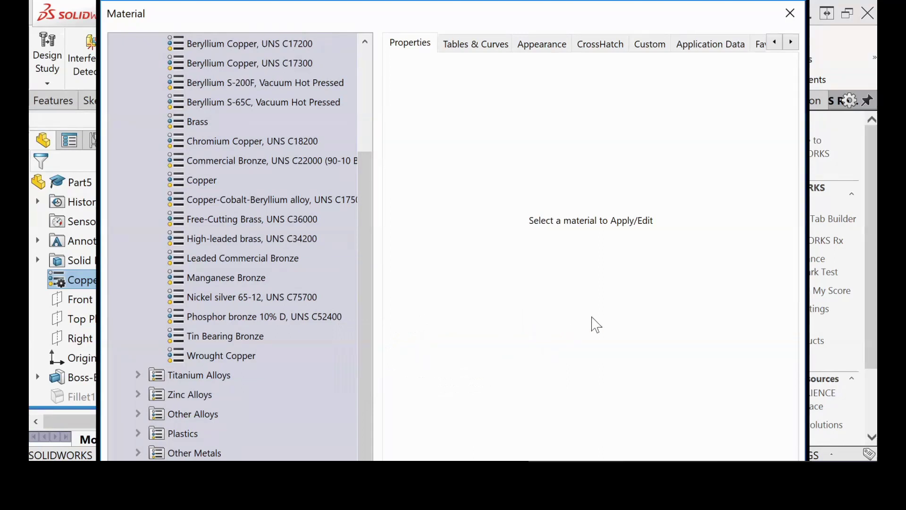
pyautogui.click(790, 14)
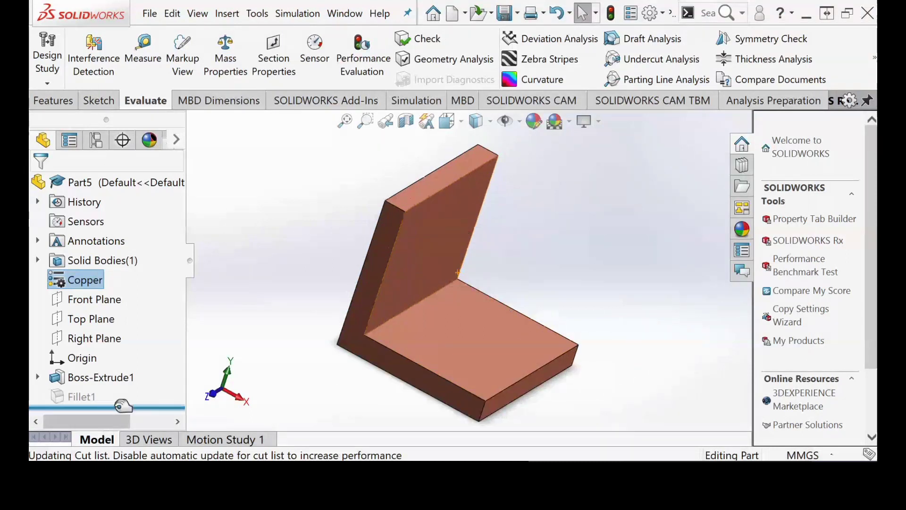
# Select Fillet1, fit the part in view, and bring up the Features commands.
pyautogui.click(91, 399)
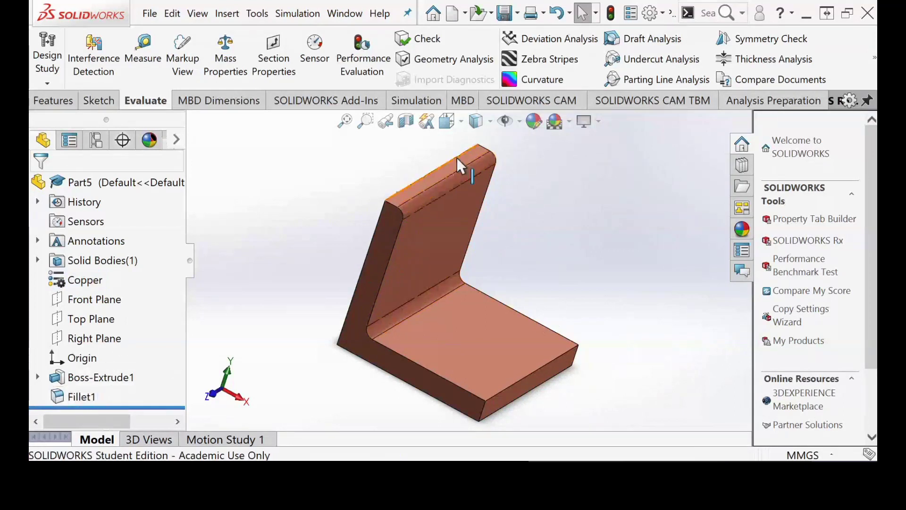
pyautogui.click(423, 189)
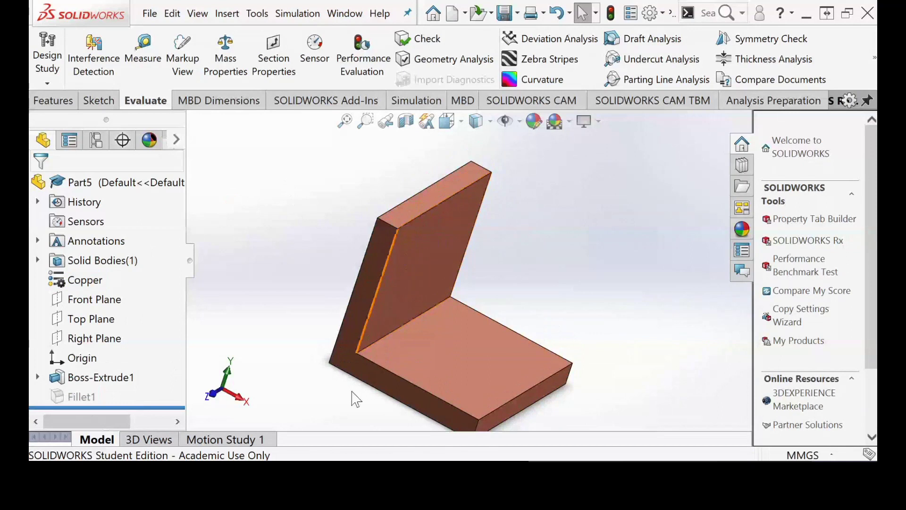
pyautogui.press('f')
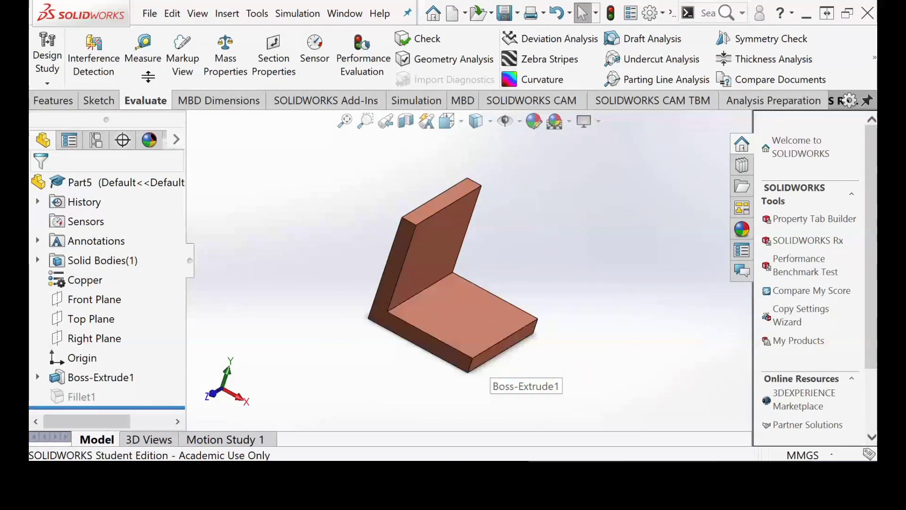
pyautogui.click(66, 106)
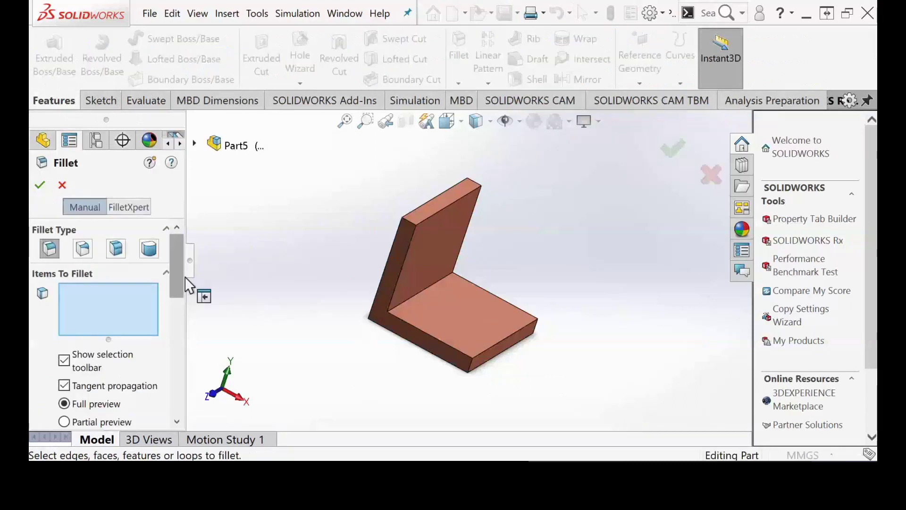
# Choose the Variable Size fillet type and select the bracket's inner corner edge.
pyautogui.click(84, 251)
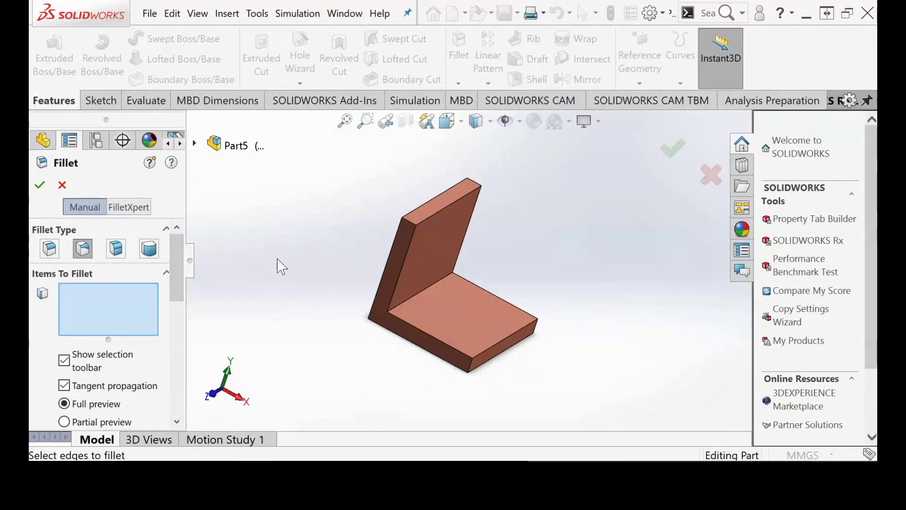
pyautogui.scroll(-3, 476, 304)
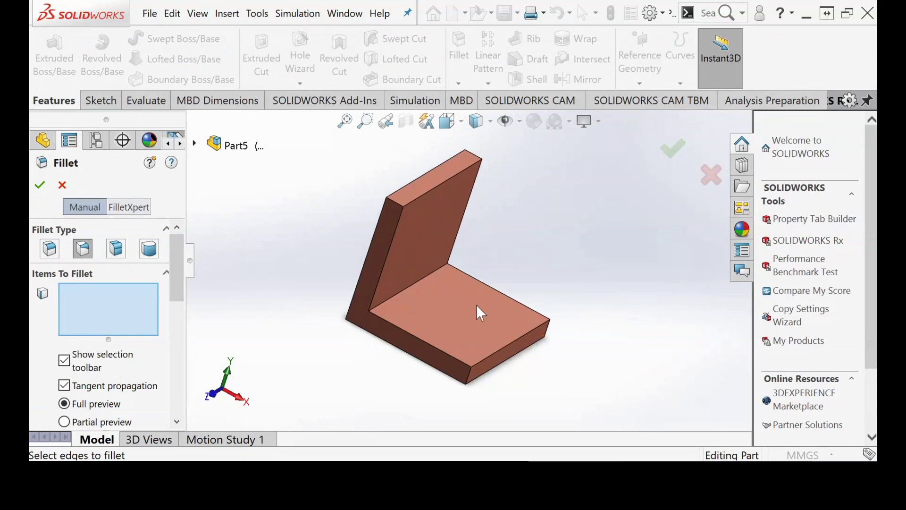
pyautogui.scroll(-2, 447, 290)
pyautogui.scroll(-2, 446, 370)
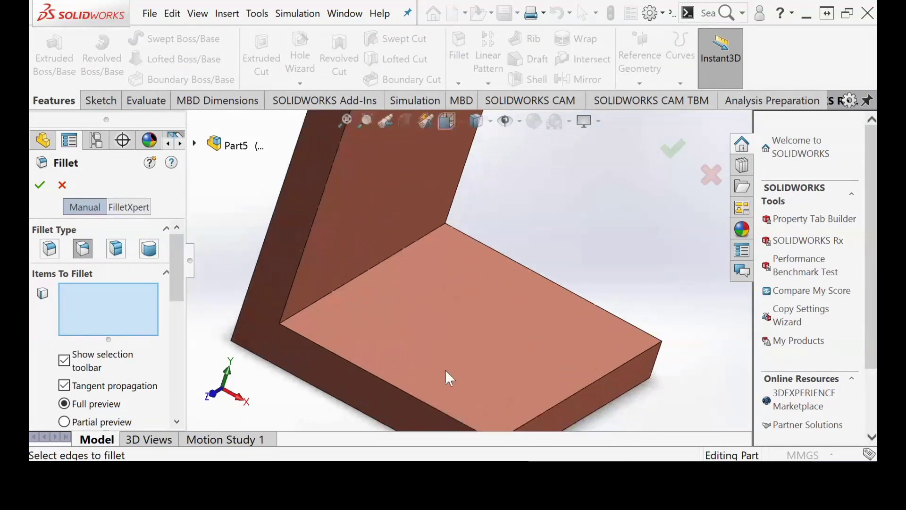
pyautogui.scroll(2, 420, 392)
pyautogui.scroll(2, 434, 370)
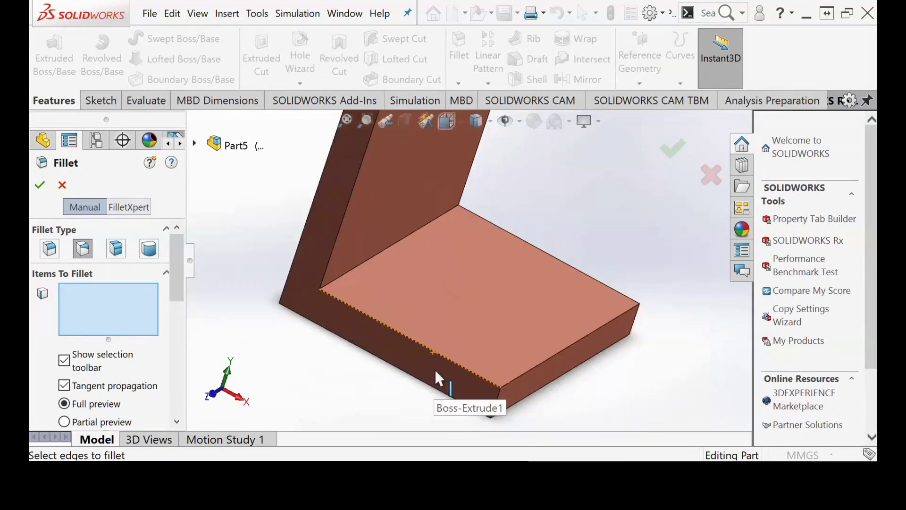
pyautogui.scroll(2, 442, 283)
pyautogui.moveTo(443, 278); pyautogui.dragTo(488, 267, button='middle')
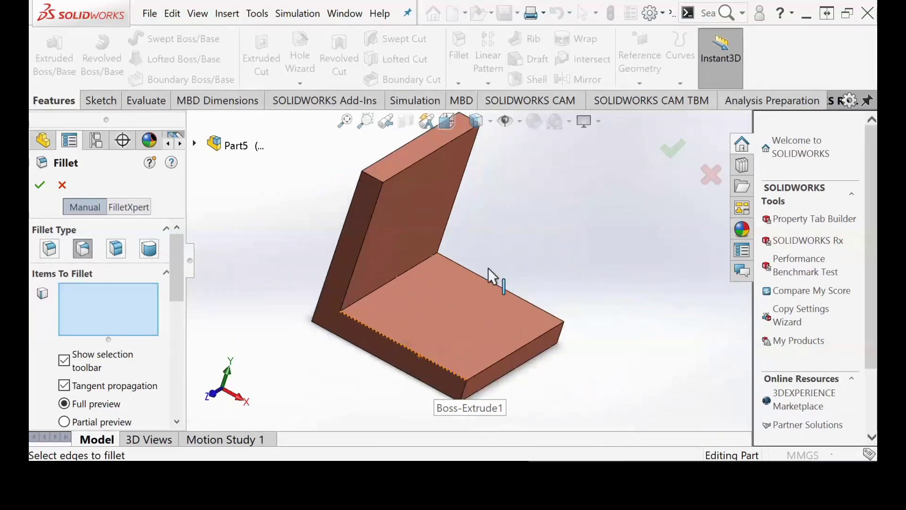
pyautogui.scroll(-2, 509, 299)
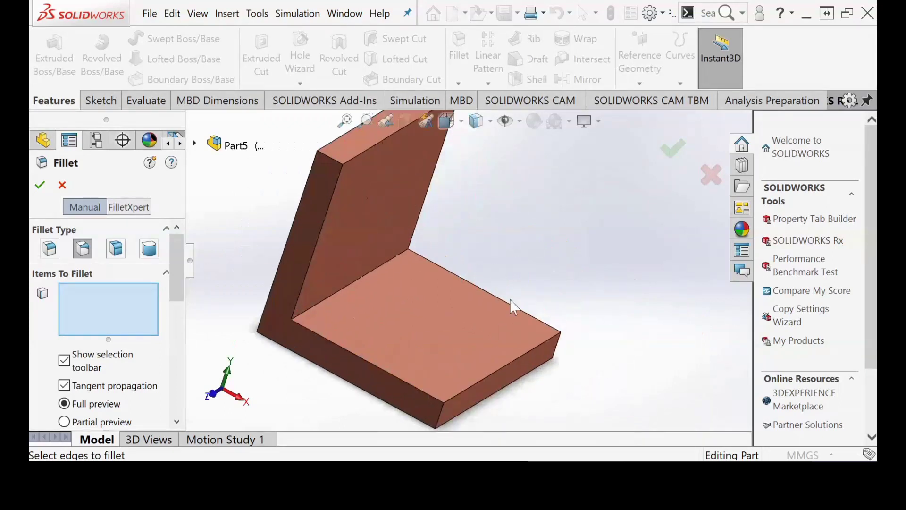
pyautogui.click(347, 285)
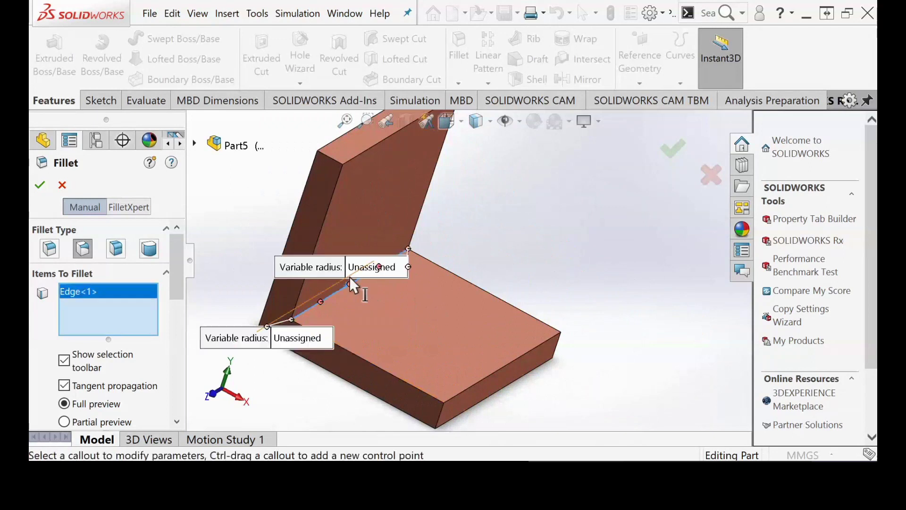
pyautogui.moveTo(424, 219); pyautogui.dragTo(522, 221)
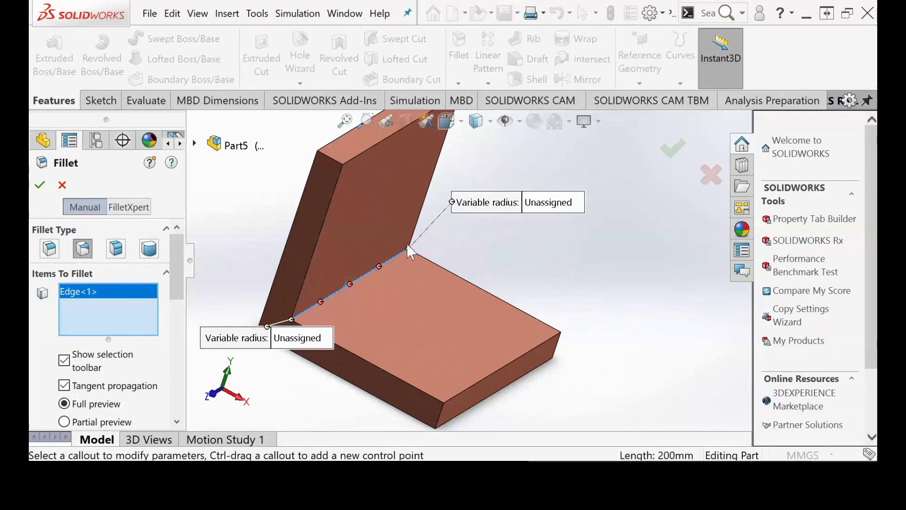
# Set the variable radii to 5 mm at the lower end and 15 mm at the upper end.
pyautogui.click(297, 341)
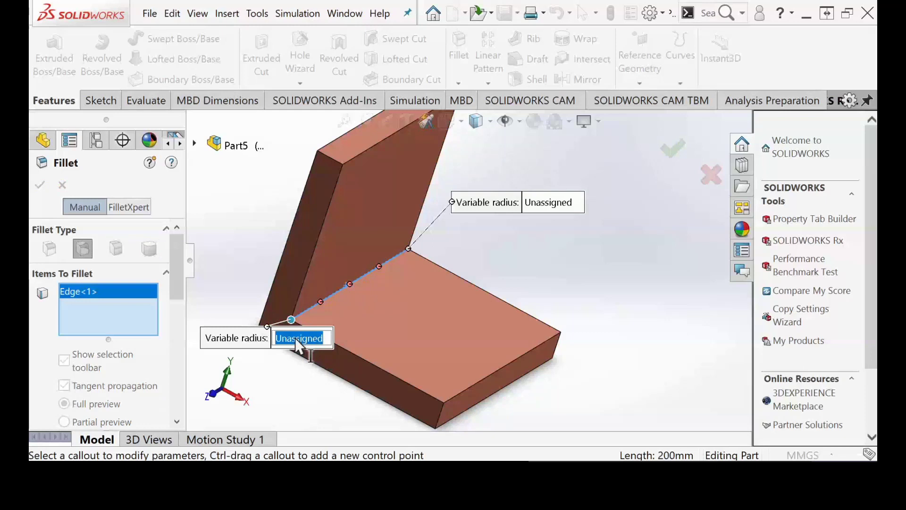
pyautogui.write('5')
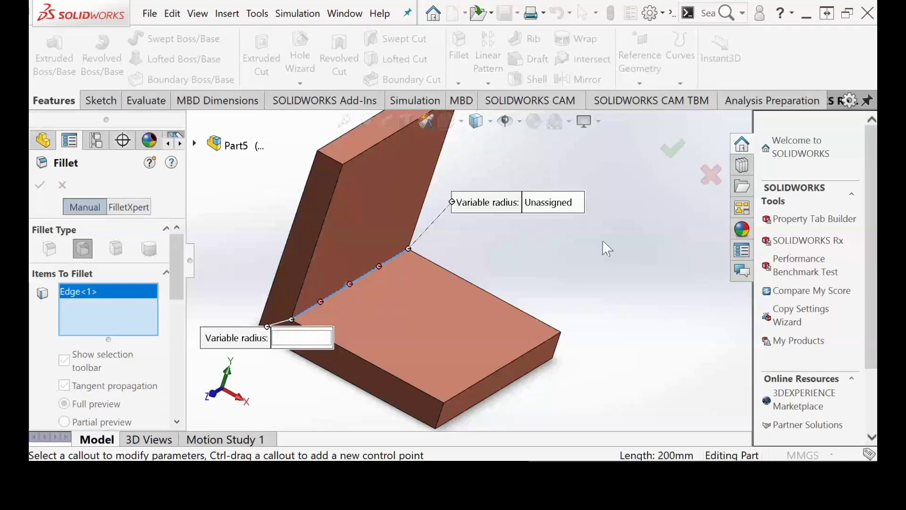
pyautogui.press('Return')
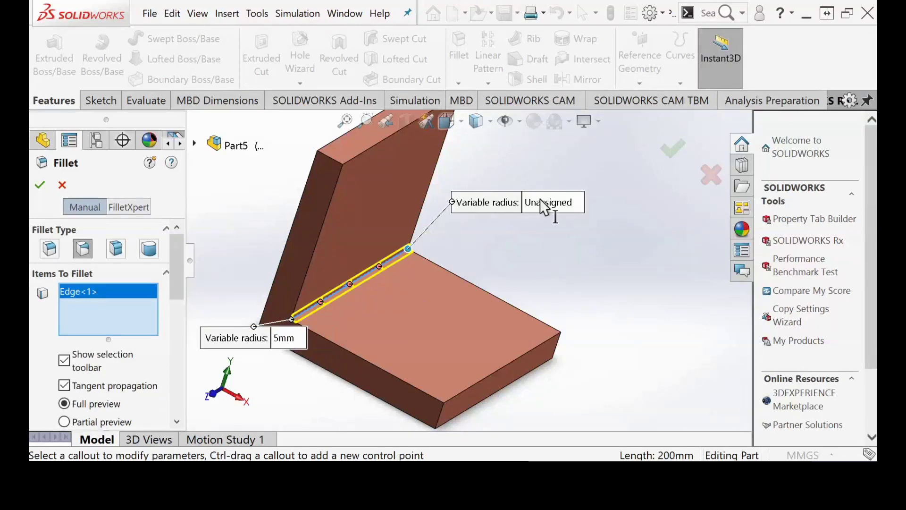
pyautogui.click(559, 203)
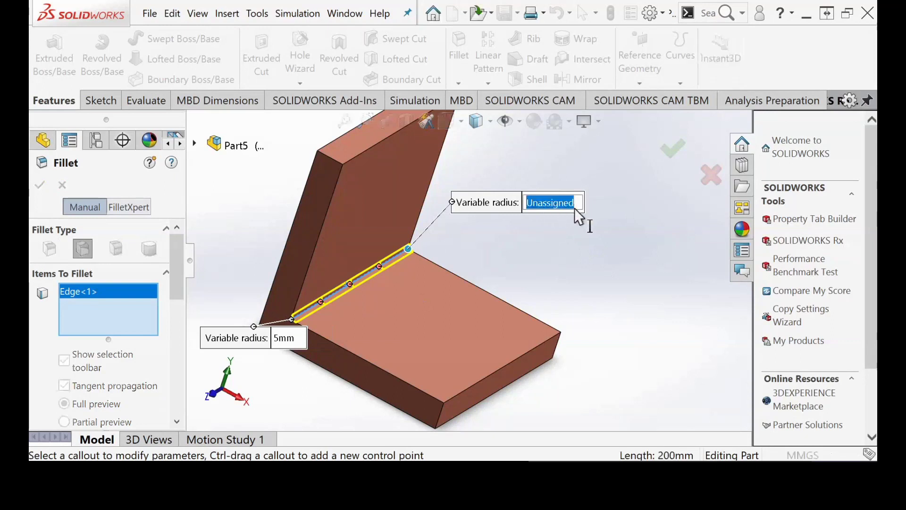
pyautogui.write('15')
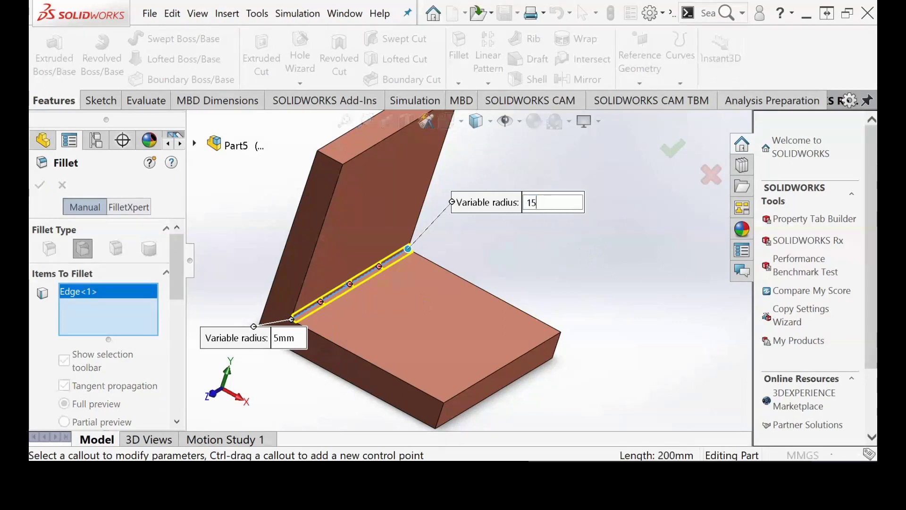
pyautogui.press('Return')
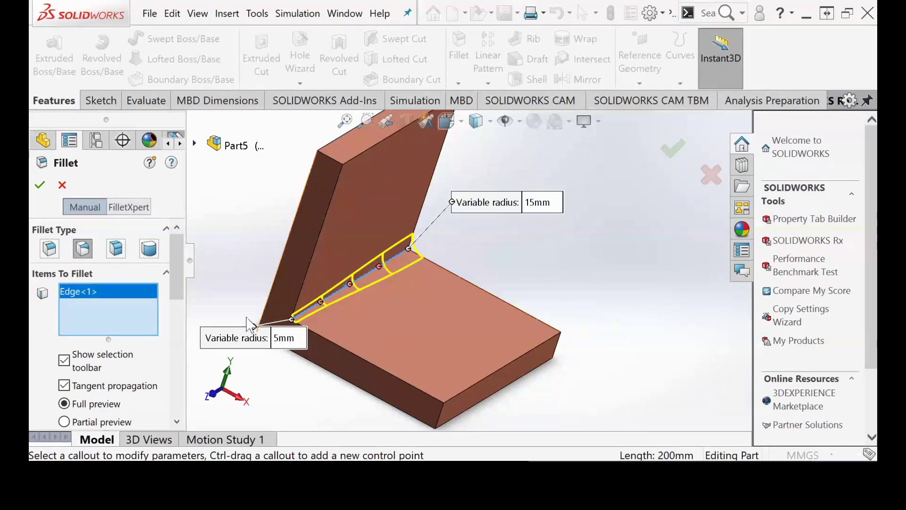
# Raise the control points to 8, apply VarFillet1, and inspect the fillet face.
pyautogui.moveTo(179, 278); pyautogui.dragTo(185, 369)
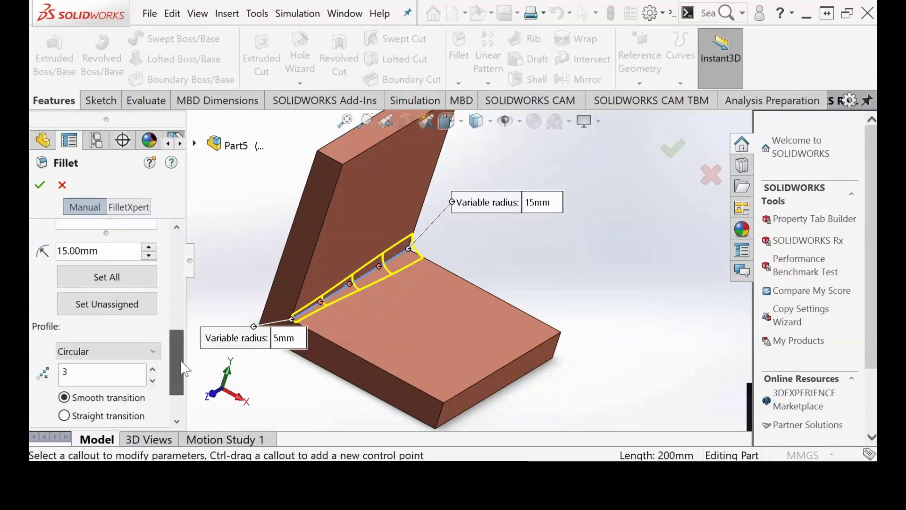
pyautogui.click(153, 369)
pyautogui.click(153, 368)
pyautogui.click(153, 369)
pyautogui.click(153, 369)
pyautogui.click(153, 369)
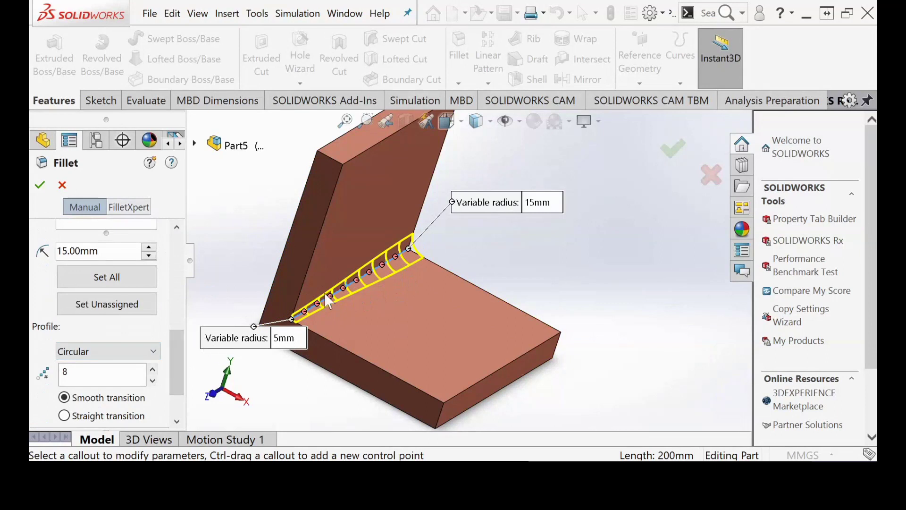
pyautogui.click(37, 186)
pyautogui.moveTo(367, 355); pyautogui.dragTo(352, 316, button='middle')
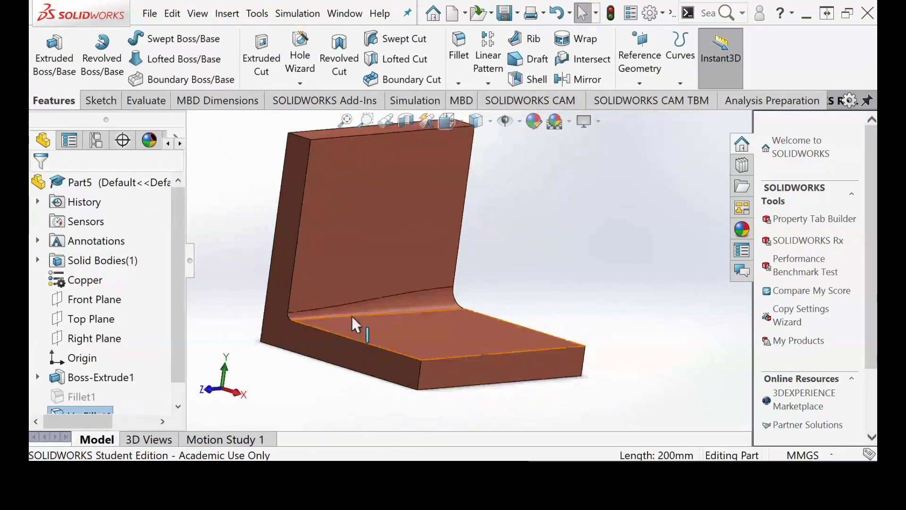
pyautogui.scroll(-3, 352, 316)
pyautogui.click(387, 282)
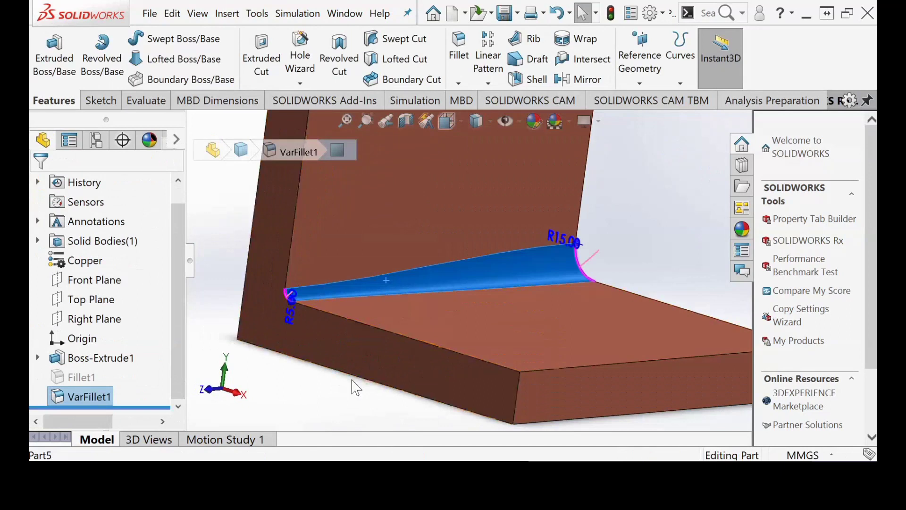
pyautogui.moveTo(293, 316); pyautogui.dragTo(222, 262)
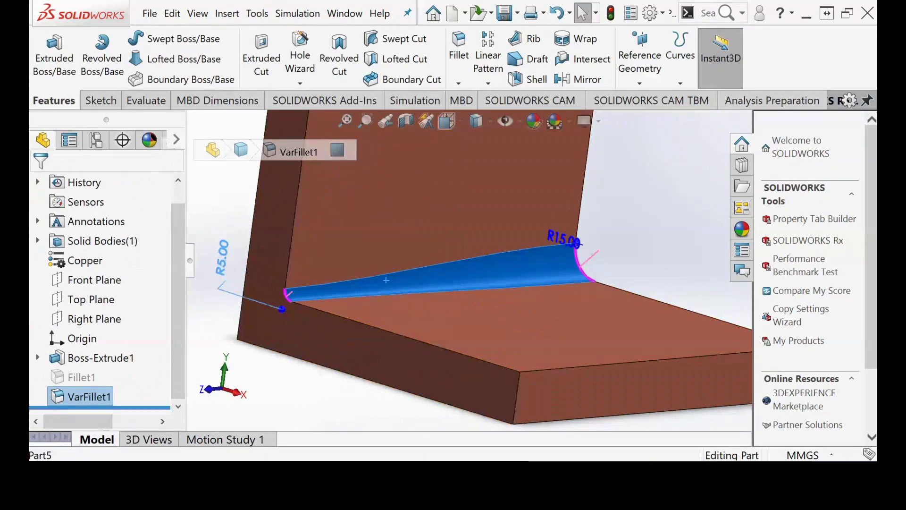
pyautogui.moveTo(563, 239); pyautogui.dragTo(651, 220)
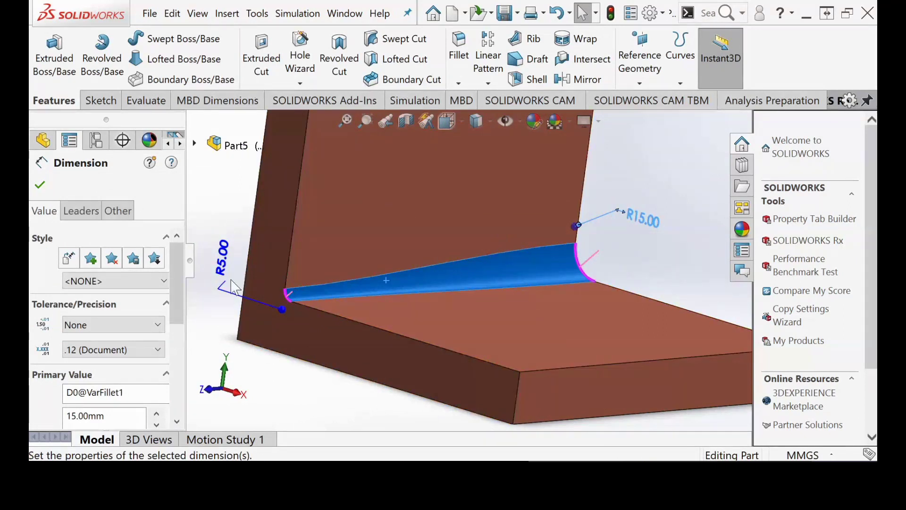
pyautogui.press('f')
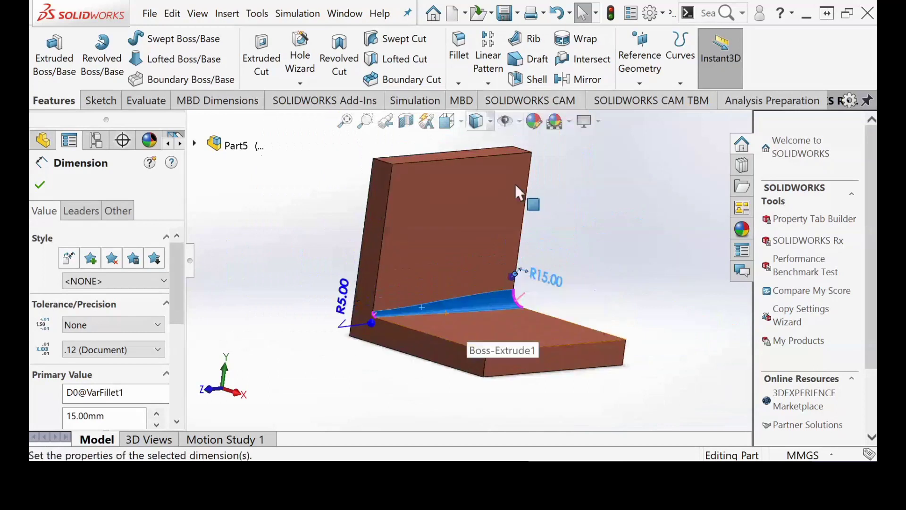
pyautogui.scroll(-2, 519, 203)
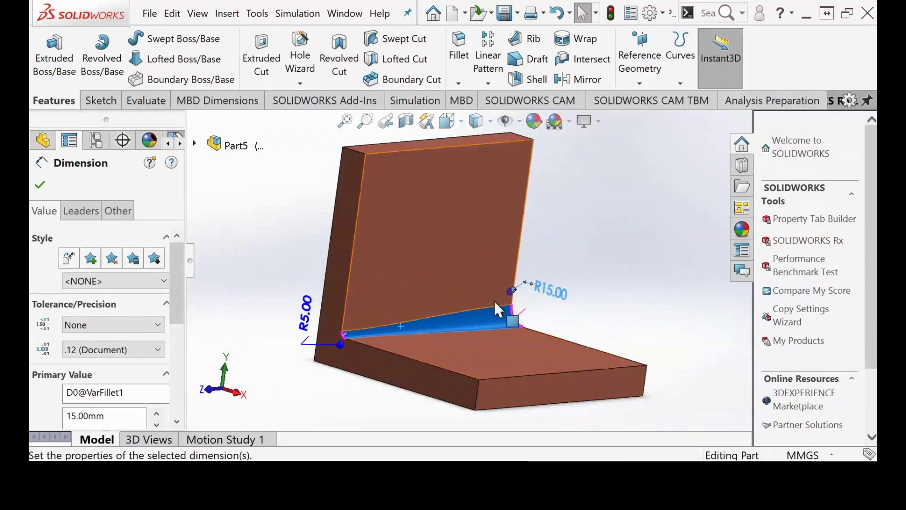
pyautogui.click(38, 187)
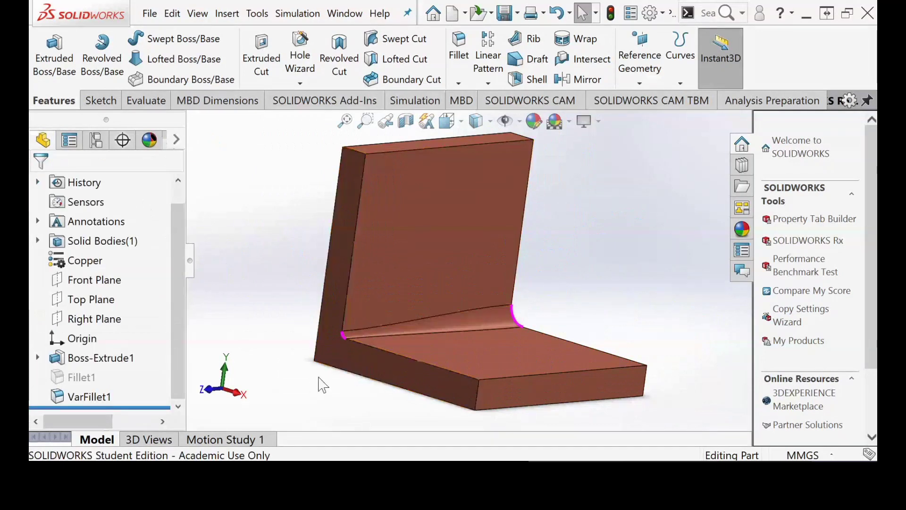
pyautogui.press('f')
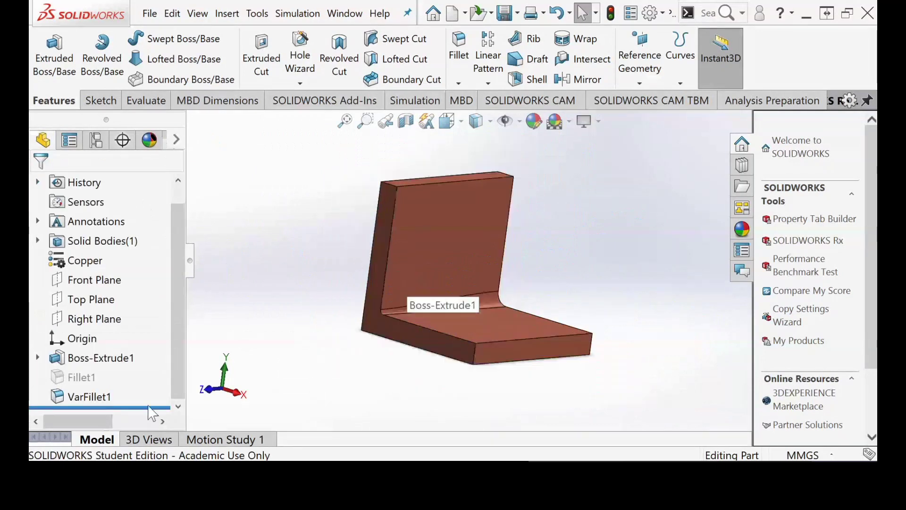
pyautogui.click(115, 400)
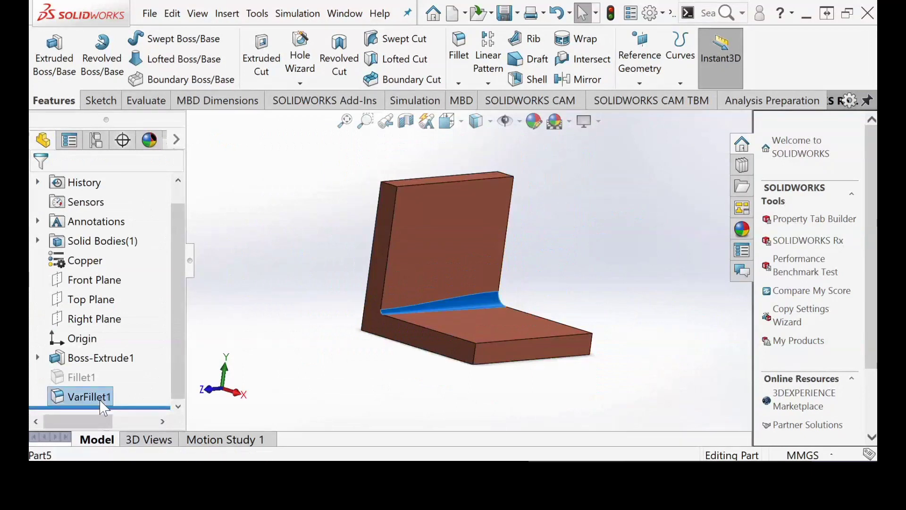
pyautogui.click(138, 115)
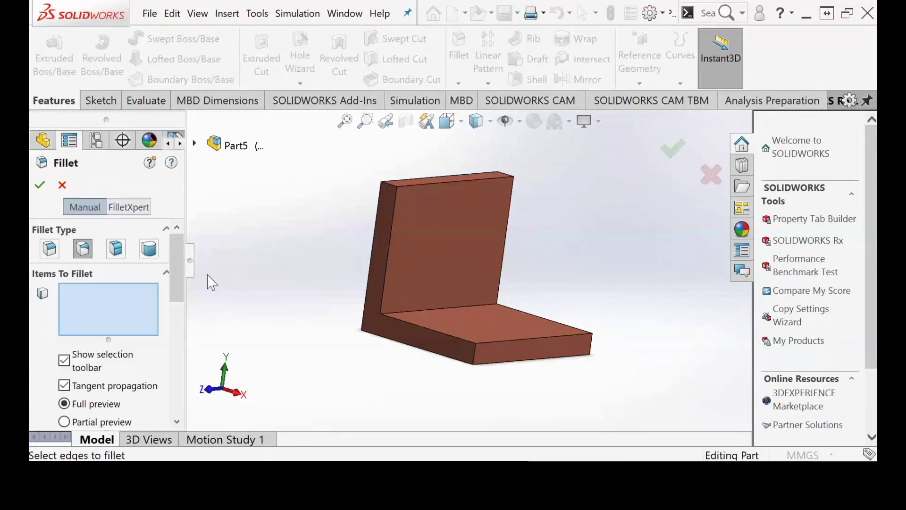
# Create a 10 mm face fillet between the vertical wall face and the bottom face.
pyautogui.click(117, 253)
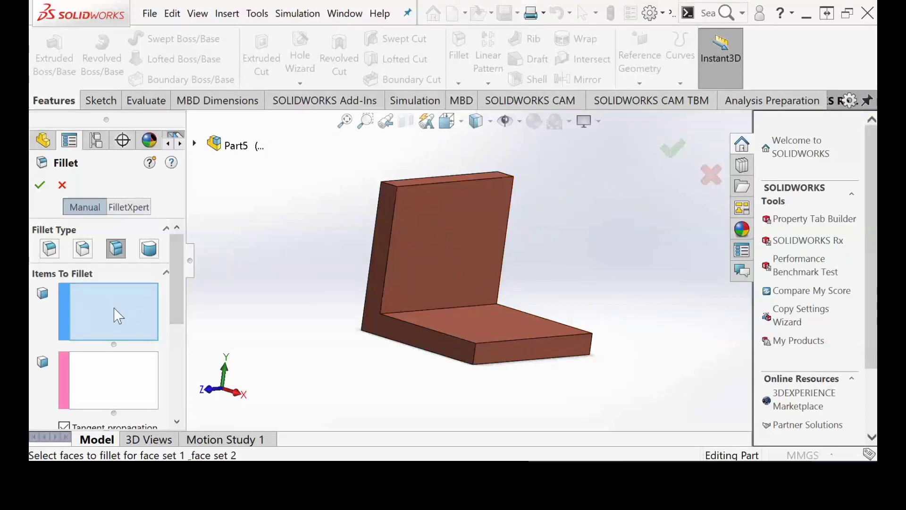
pyautogui.click(455, 233)
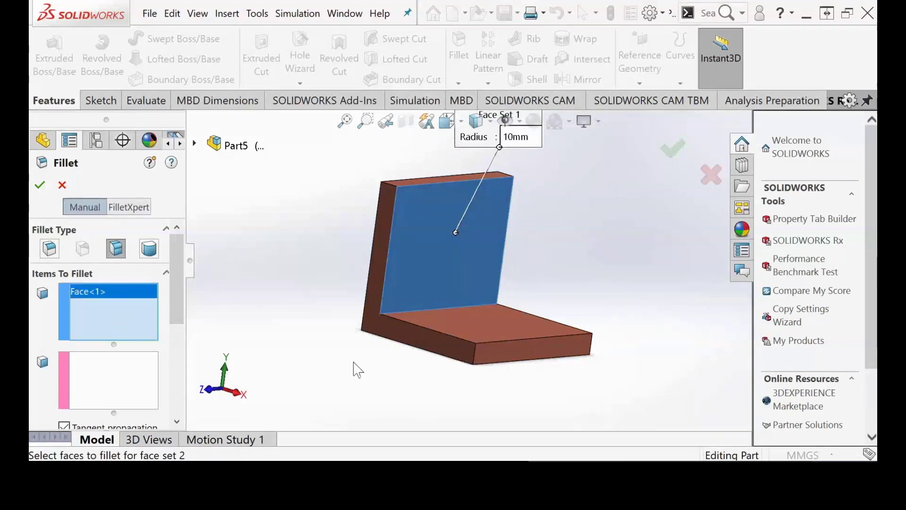
pyautogui.click(123, 384)
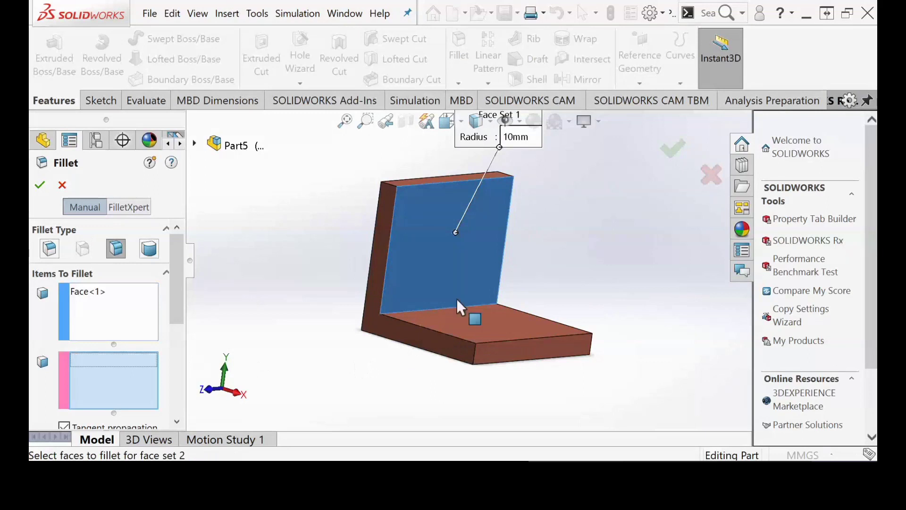
pyautogui.click(505, 324)
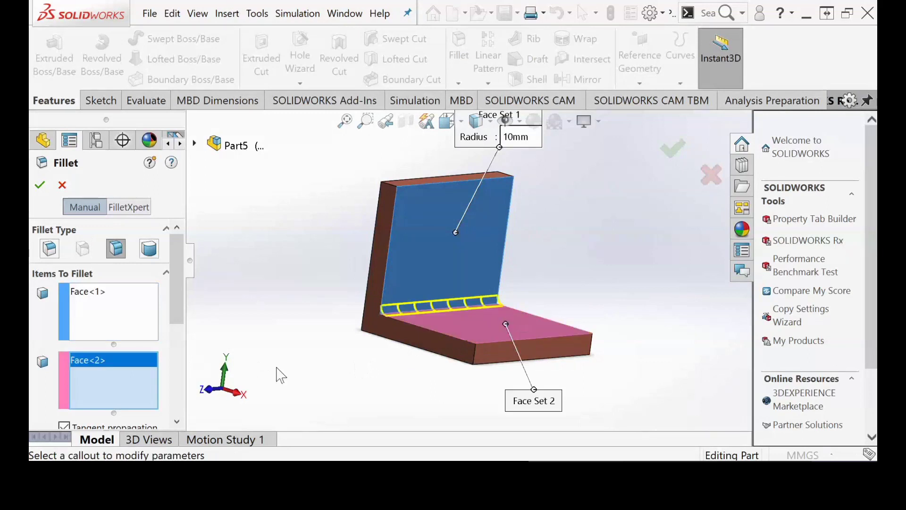
pyautogui.scroll(-5, 132, 389)
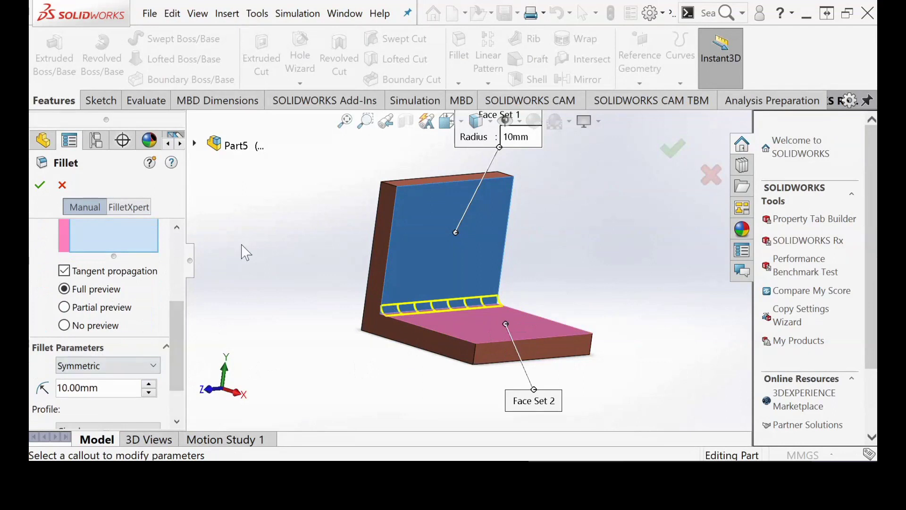
pyautogui.click(40, 185)
pyautogui.moveTo(463, 328); pyautogui.dragTo(390, 384, button='middle')
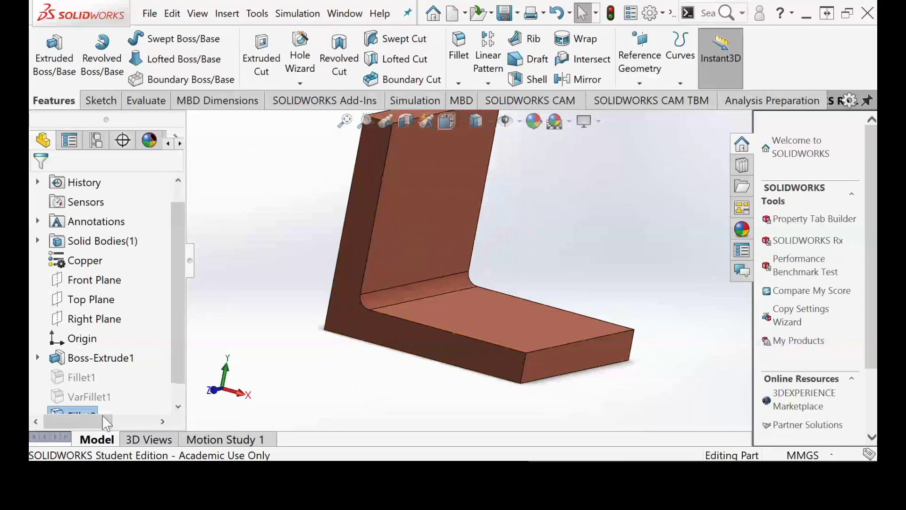
pyautogui.scroll(-1, 156, 387)
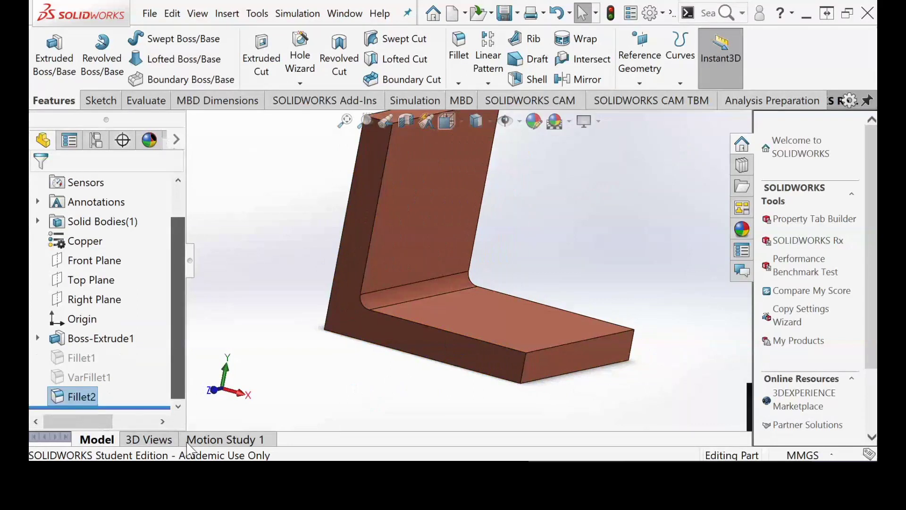
# Select Fillet2 in the tree and suppress it with the shortcut.
pyautogui.click(85, 401)
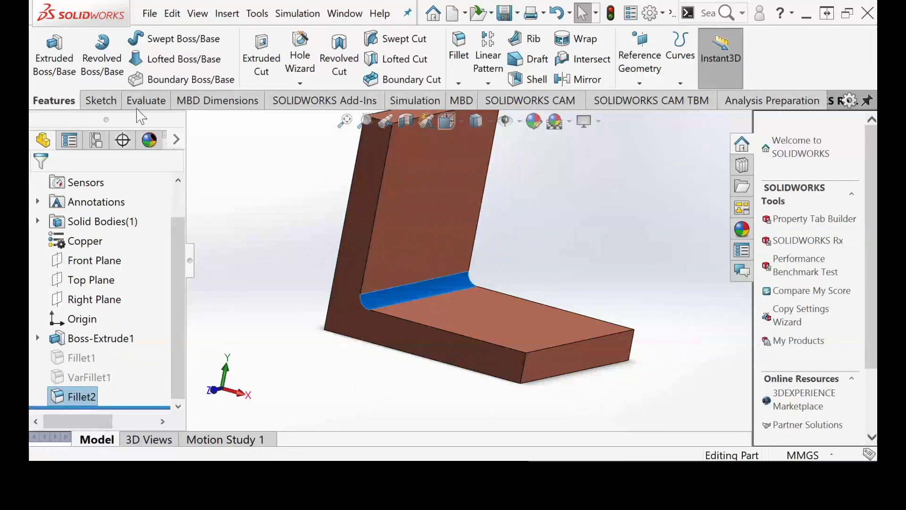
pyautogui.hotkey('ctrl', 'z')
pyautogui.scroll(-3, 330, 312)
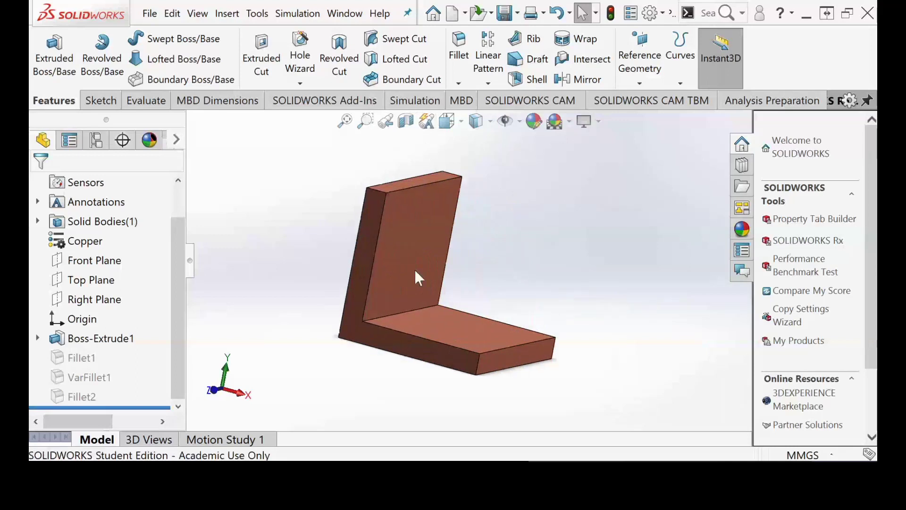
pyautogui.scroll(-2, 418, 277)
pyautogui.scroll(1, 417, 278)
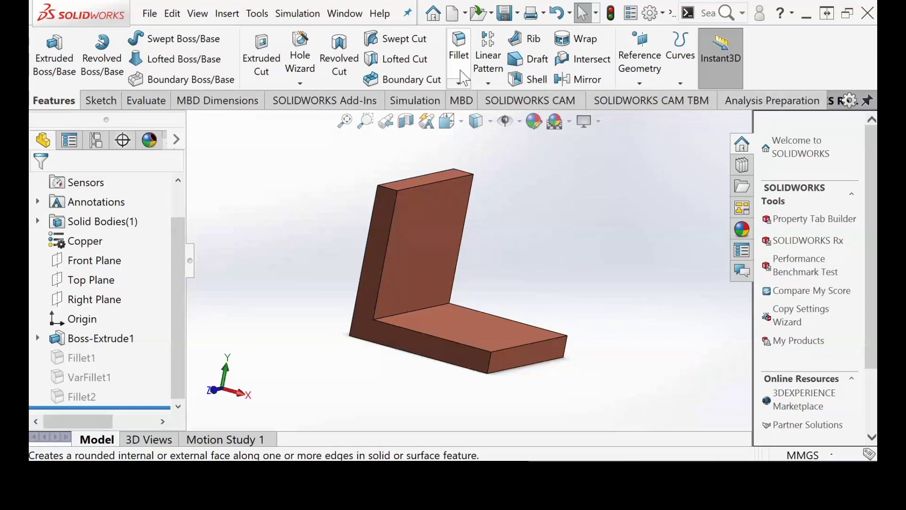
# Start a Full Round Fillet and pick the wall's inner face as the first side face.
pyautogui.click(464, 78)
pyautogui.click(150, 249)
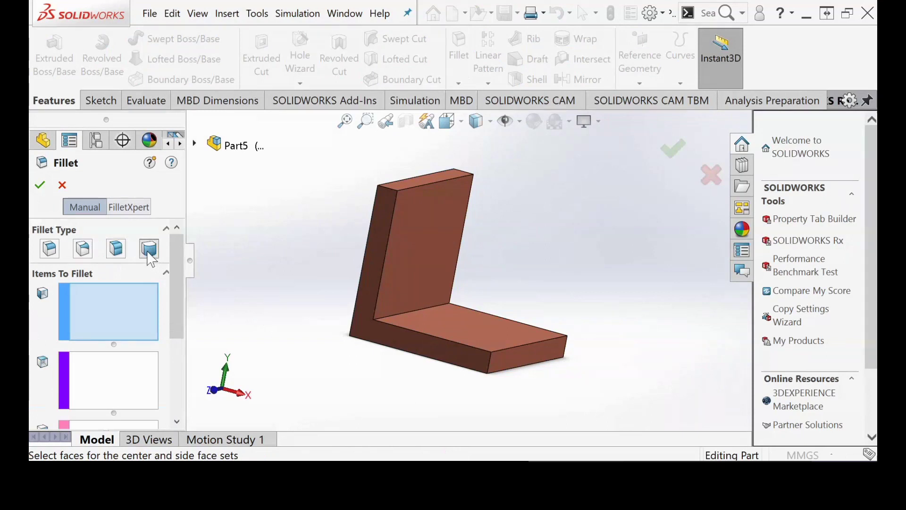
pyautogui.moveTo(178, 263); pyautogui.dragTo(177, 295)
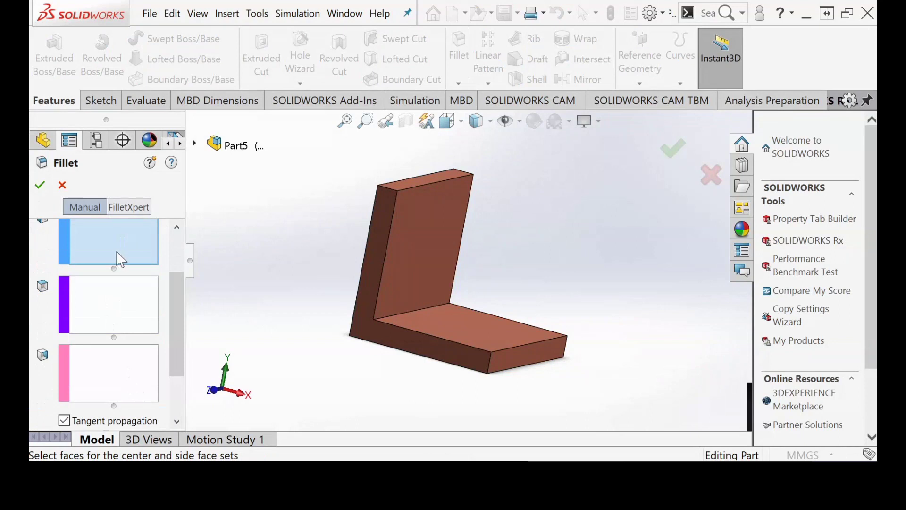
pyautogui.scroll(-4, 394, 213)
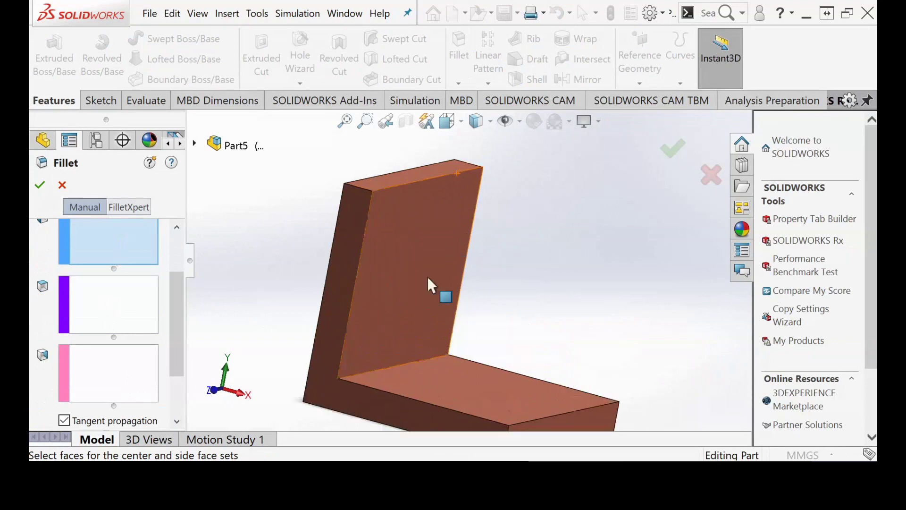
pyautogui.moveTo(305, 304)
pyautogui.mouseDown(button='middle')
pyautogui.moveTo(328, 306)
pyautogui.moveTo(315, 302)
pyautogui.mouseUp(button='middle')
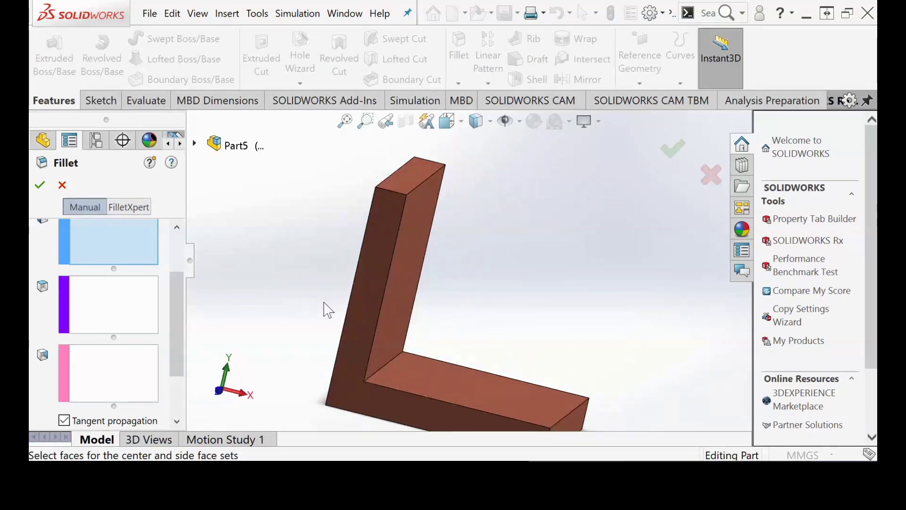
pyautogui.moveTo(330, 245)
pyautogui.mouseDown(button='middle')
pyautogui.moveTo(336, 238)
pyautogui.moveTo(330, 247)
pyautogui.mouseUp(button='middle')
pyautogui.click(423, 182)
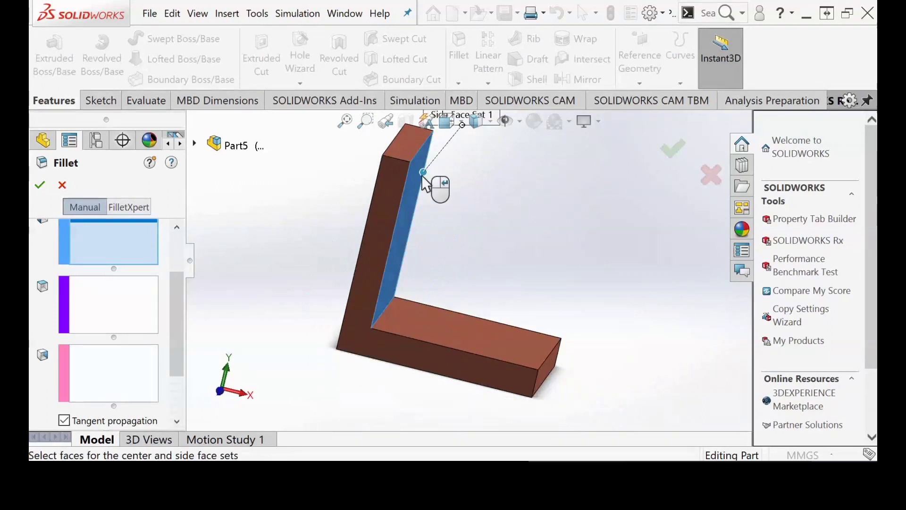
# Pick the wall's top face as center face and its outer face as second side face.
pyautogui.moveTo(493, 229); pyautogui.dragTo(455, 228, button='middle')
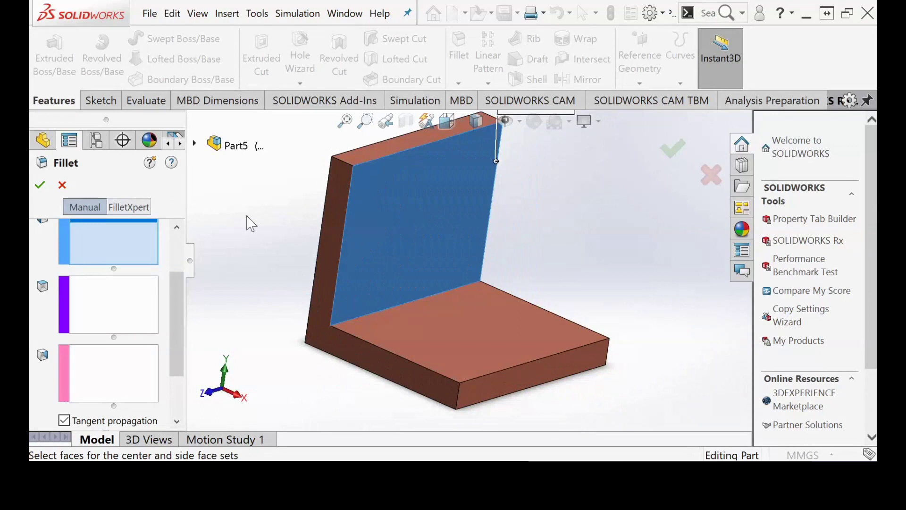
pyautogui.scroll(-2, 245, 227)
pyautogui.click(140, 318)
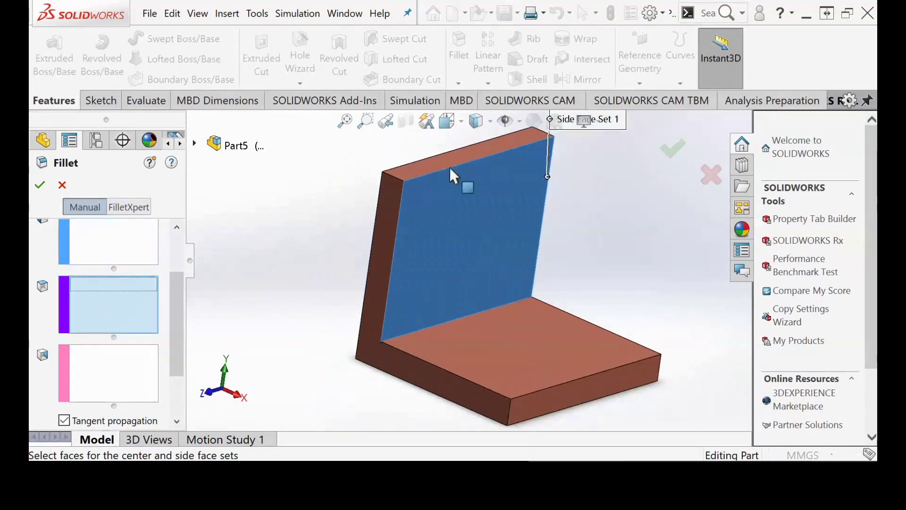
pyautogui.click(446, 161)
pyautogui.moveTo(314, 257); pyautogui.dragTo(368, 273, button='middle')
pyautogui.click(101, 388)
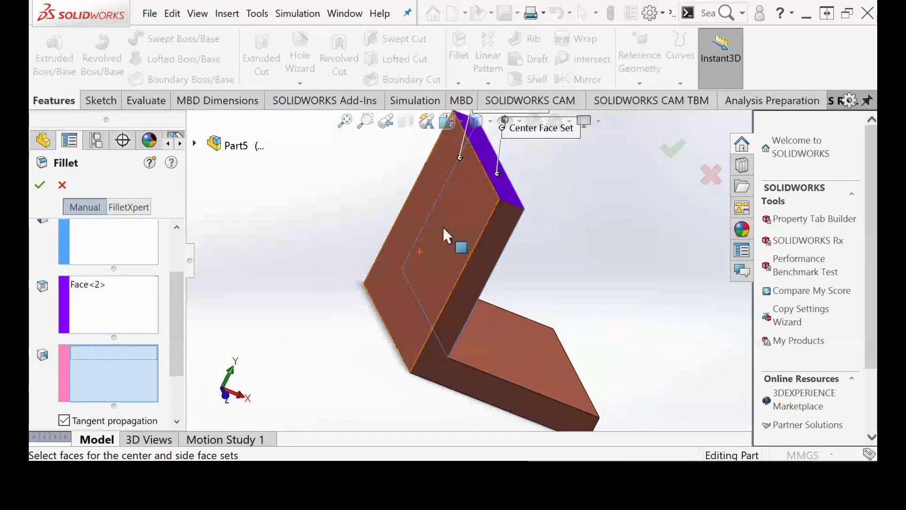
pyautogui.click(471, 230)
# Check the full round fillet preview from several angles and apply it.
pyautogui.moveTo(650, 273); pyautogui.dragTo(495, 184, button='middle')
pyautogui.scroll(-3, 494, 184)
pyautogui.moveTo(562, 243); pyautogui.dragTo(500, 208, button='middle')
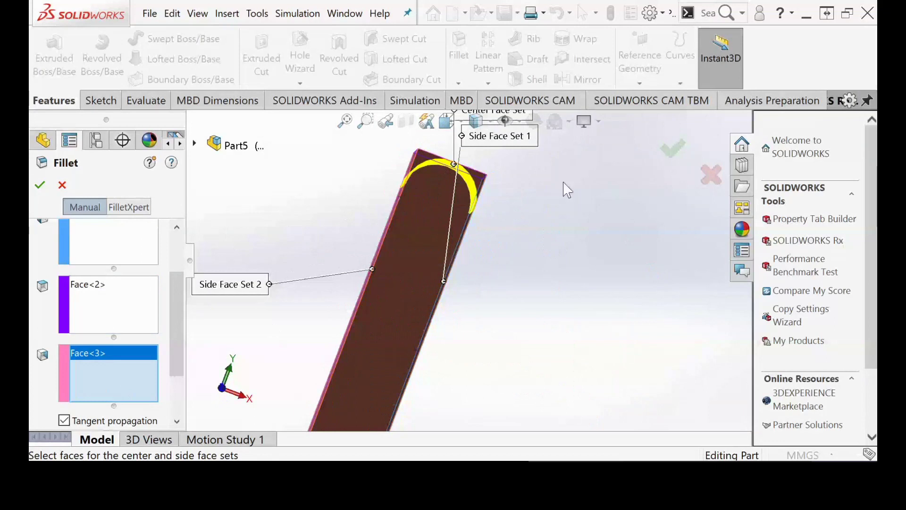
pyautogui.moveTo(597, 253); pyautogui.dragTo(581, 245, button='middle')
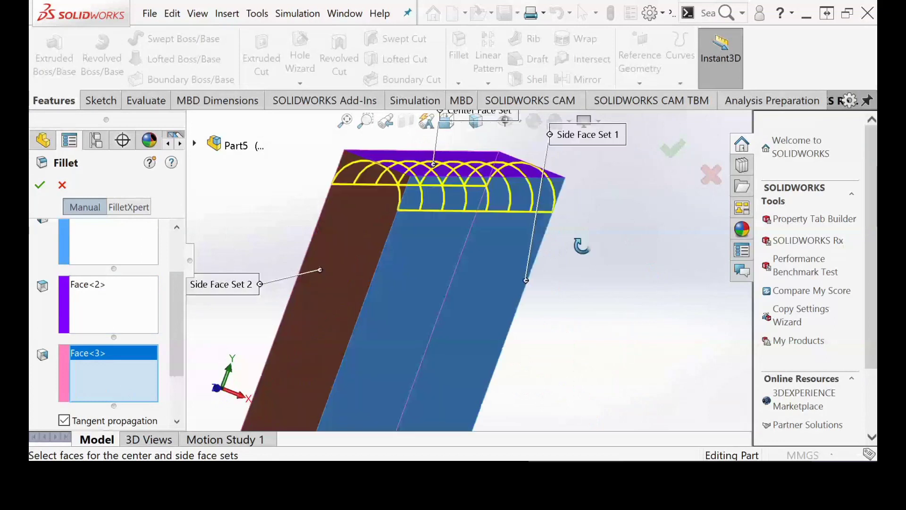
pyautogui.scroll(-5, 414, 185)
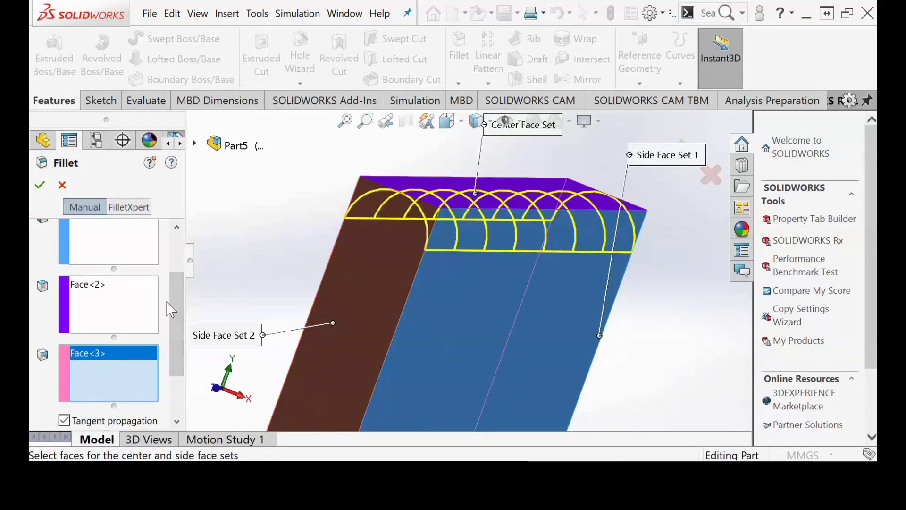
pyautogui.moveTo(178, 306); pyautogui.dragTo(180, 331)
pyautogui.scroll(5, 180, 283)
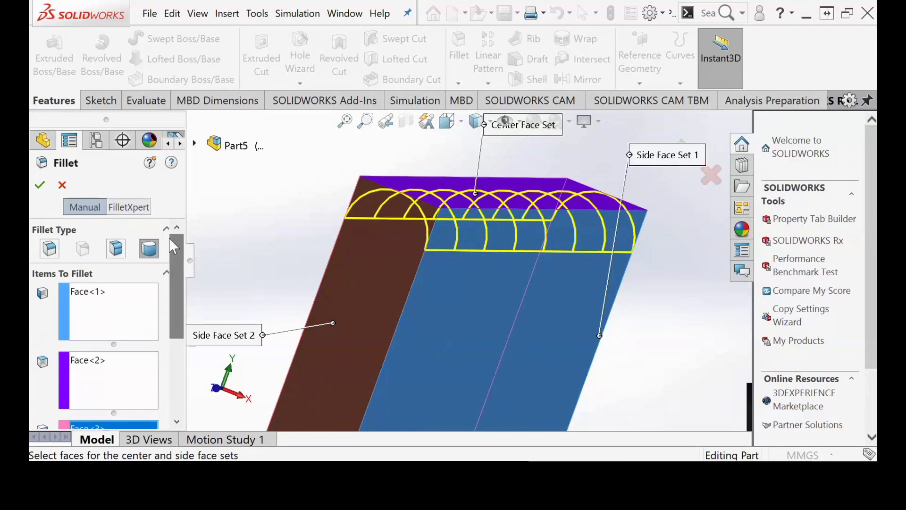
pyautogui.click(40, 184)
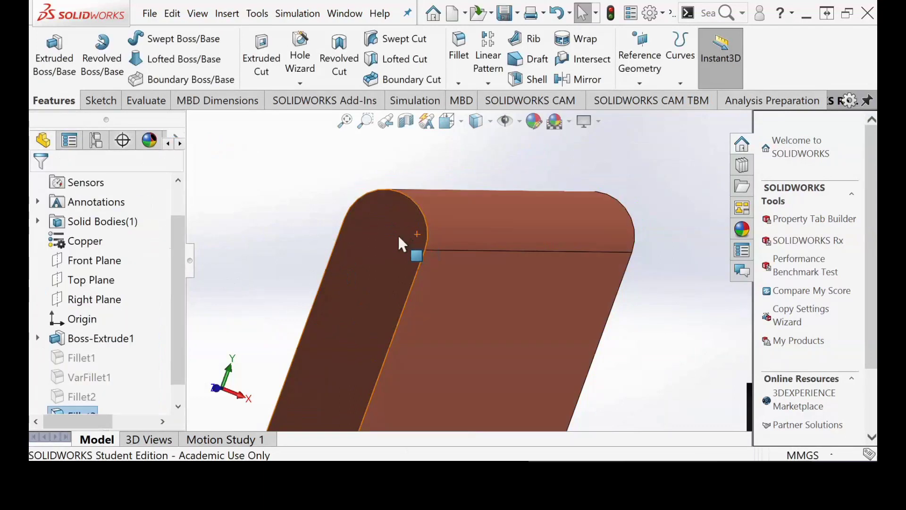
# Pan the part up and drag the rollback bar above Fillet3.
pyautogui.moveTo(362, 250); pyautogui.dragTo(214, 360, button='middle')
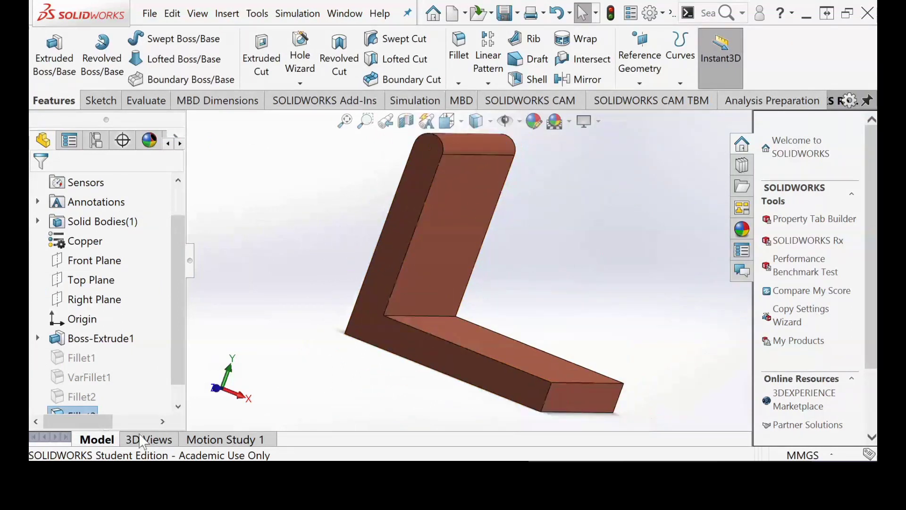
pyautogui.moveTo(126, 407); pyautogui.dragTo(128, 392)
pyautogui.moveTo(399, 263); pyautogui.dragTo(491, 227, button='middle')
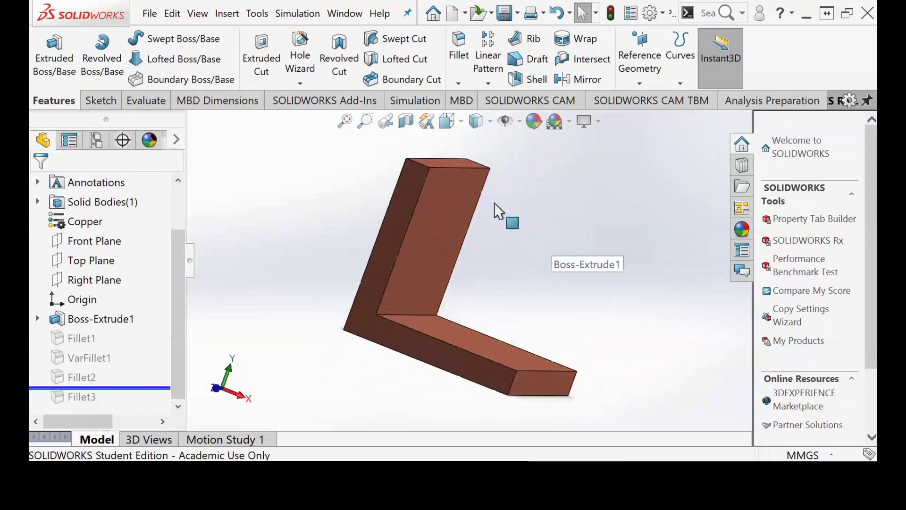
pyautogui.click(458, 84)
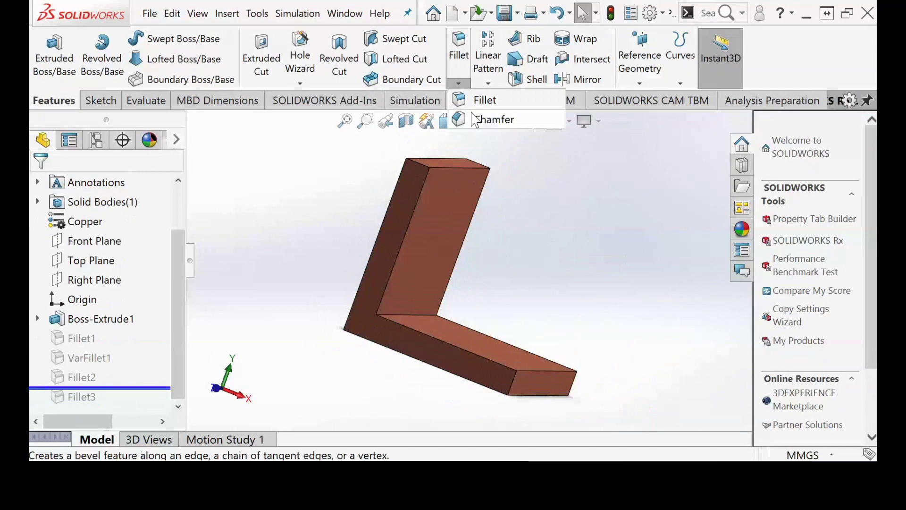
# Browse the menus without choosing, switch to the Ctrl+7 view, and open the Fillet dropdown.
pyautogui.click(475, 120)
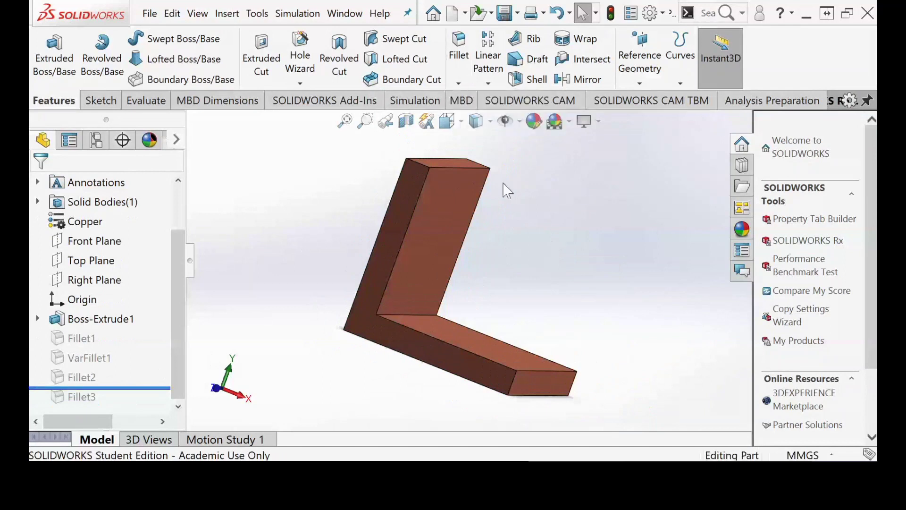
pyautogui.click(258, 15)
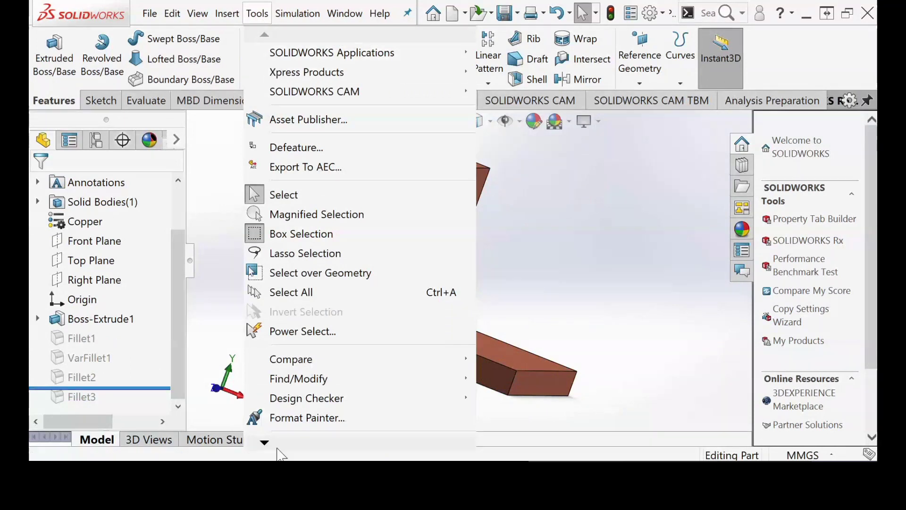
pyautogui.moveTo(266, 444)
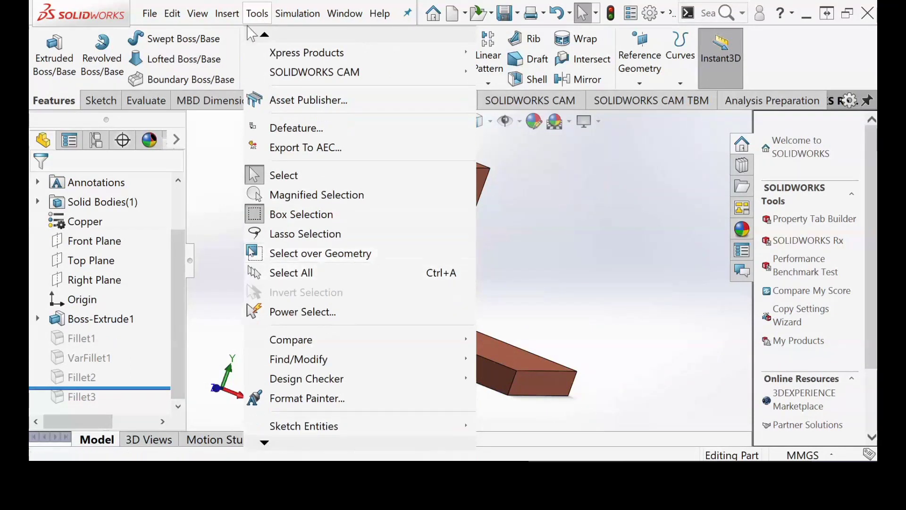
pyautogui.moveTo(210, 18)
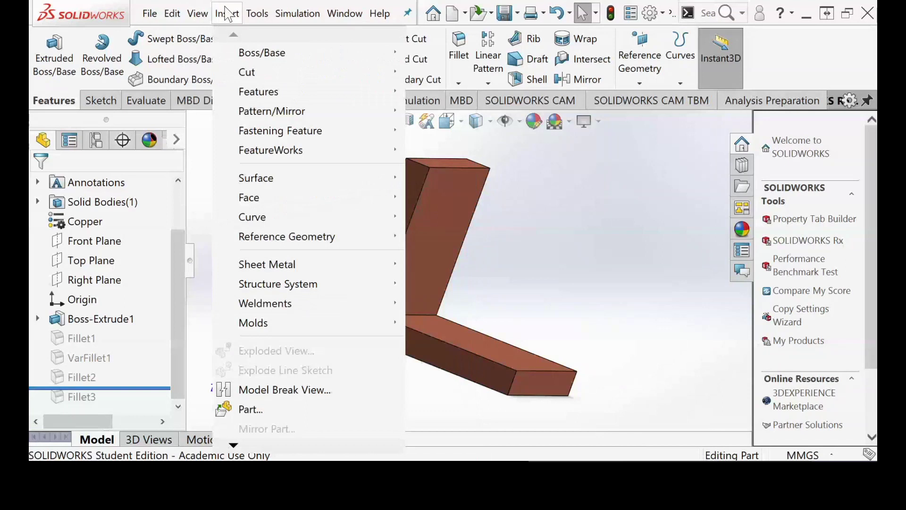
pyautogui.scroll(-3, 335, 352)
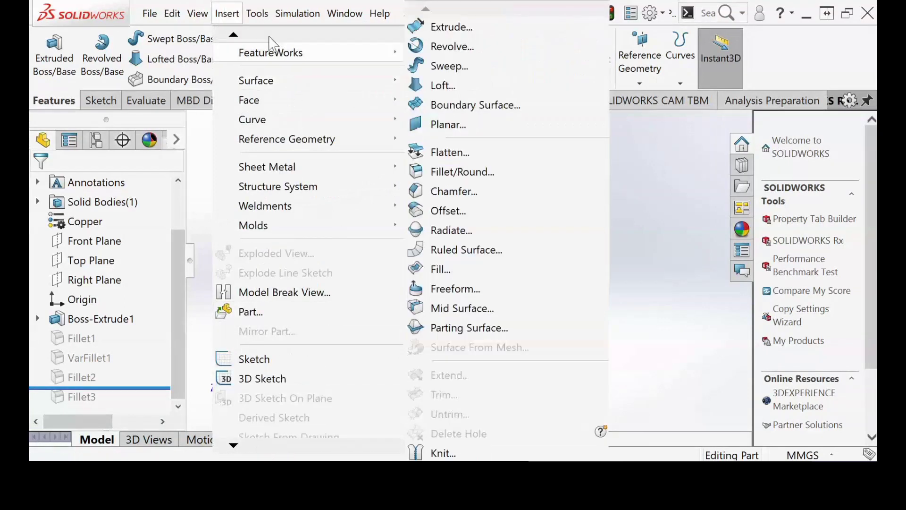
pyautogui.moveTo(261, 21)
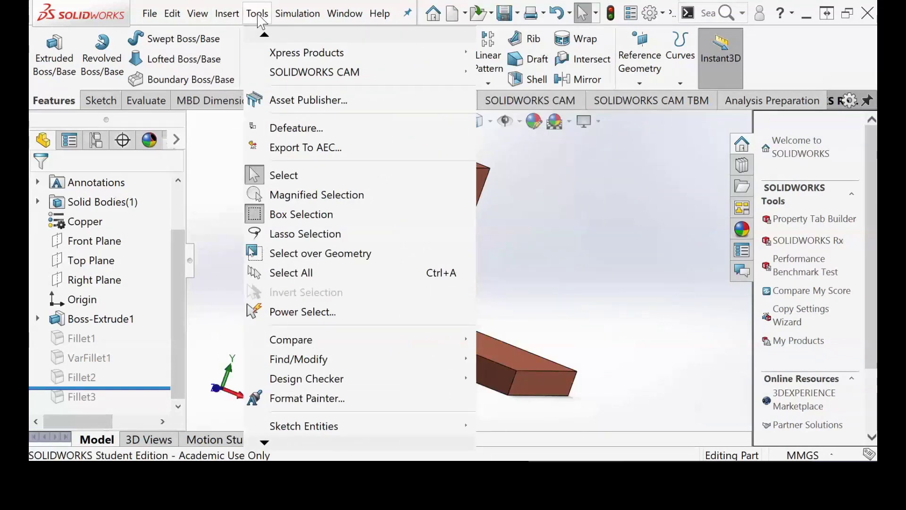
pyautogui.moveTo(290, 21)
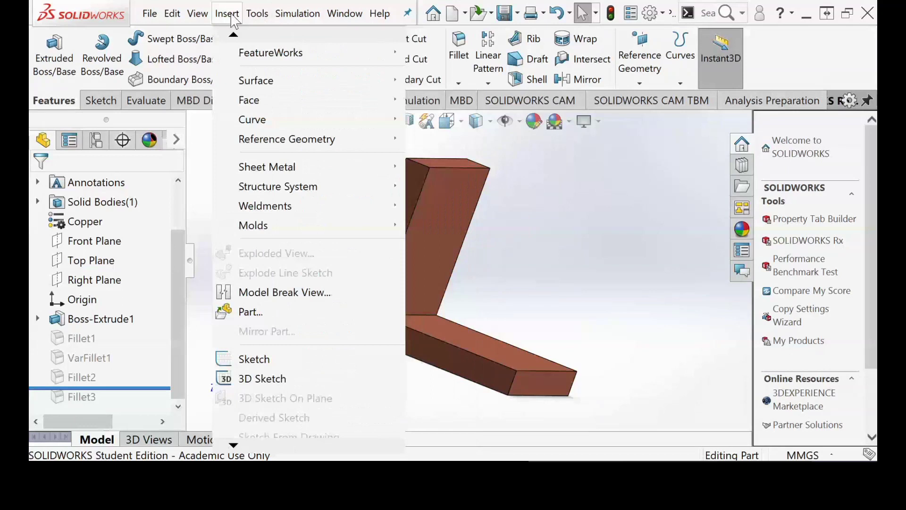
pyautogui.scroll(-1, 294, 433)
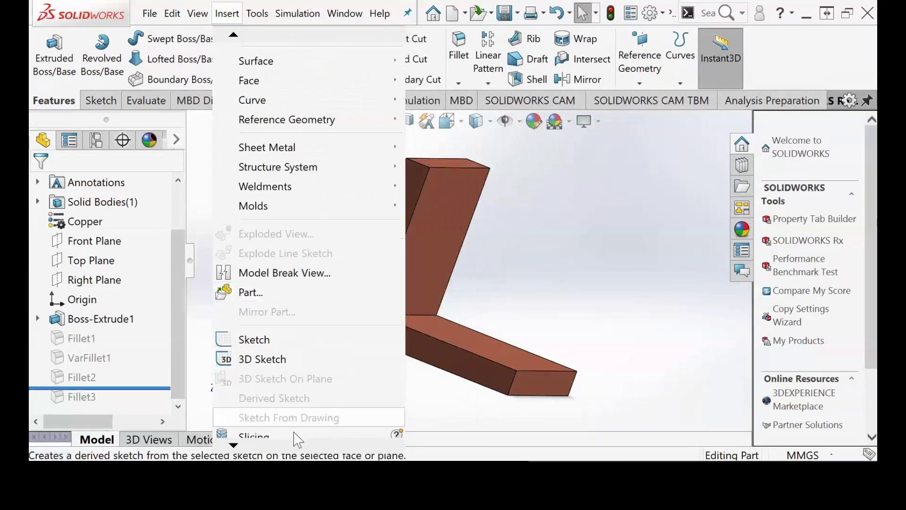
pyautogui.scroll(-1, 298, 440)
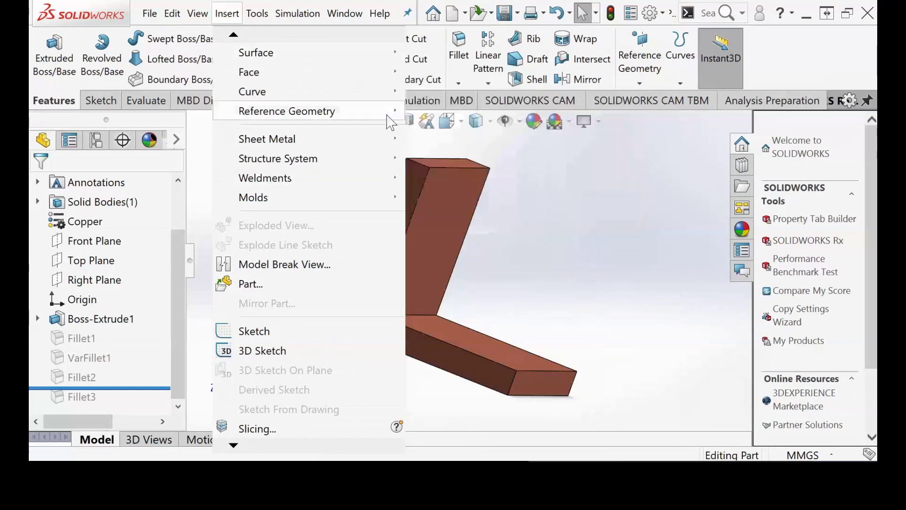
pyautogui.click(647, 354)
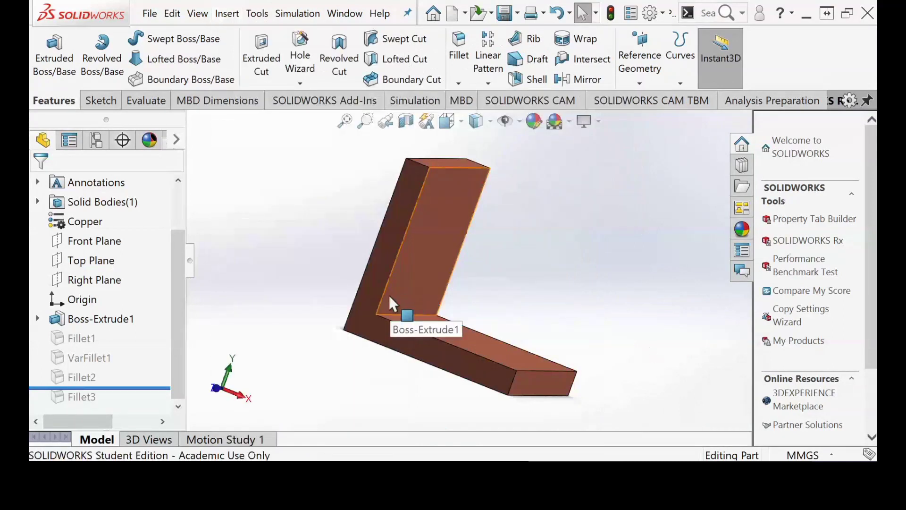
pyautogui.hotkey('ctrl', '7')
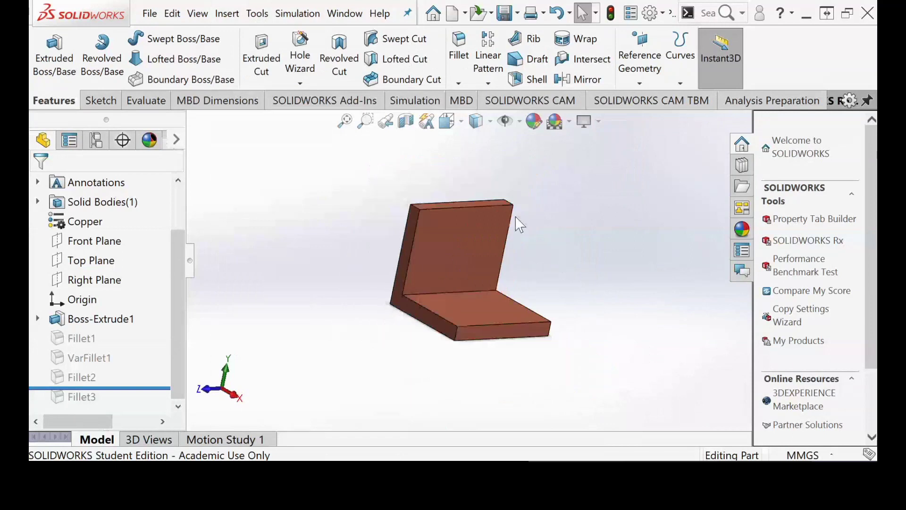
pyautogui.click(458, 83)
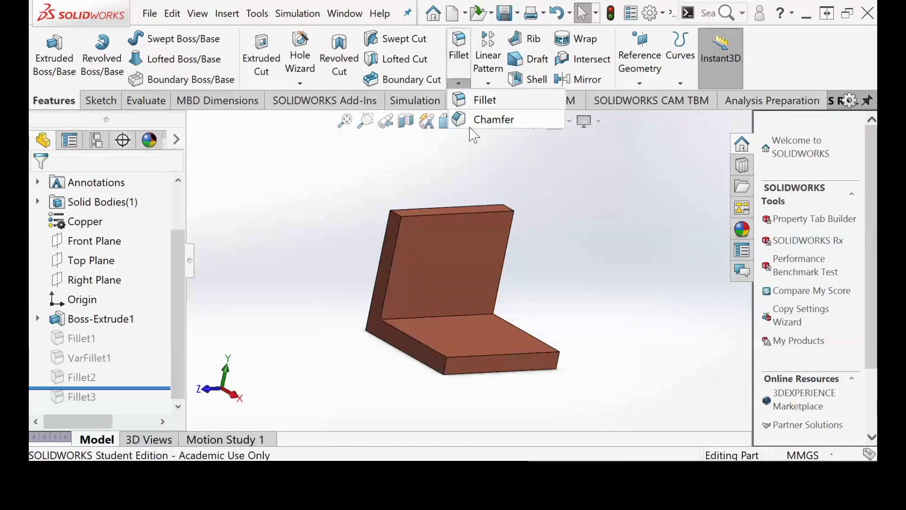
# Start a Chamfer on the upright leg's top edge and move its callout aside.
pyautogui.click(486, 122)
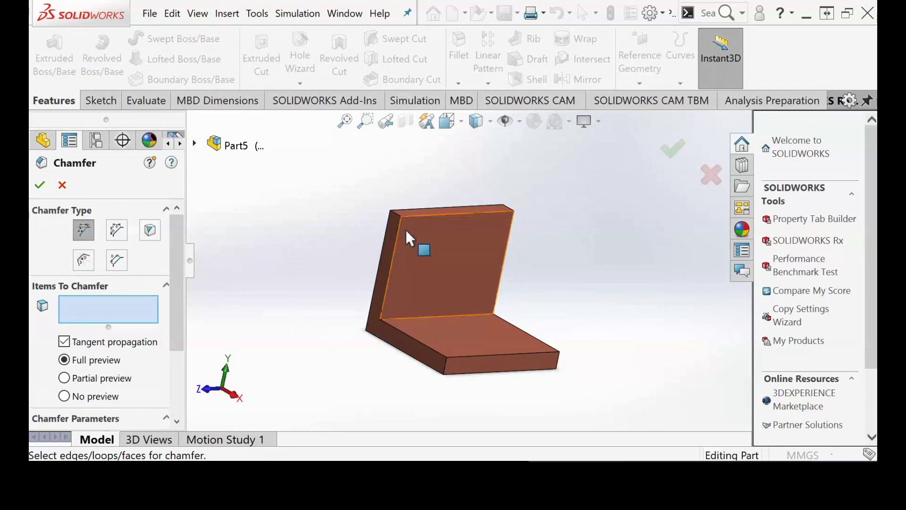
pyautogui.click(426, 214)
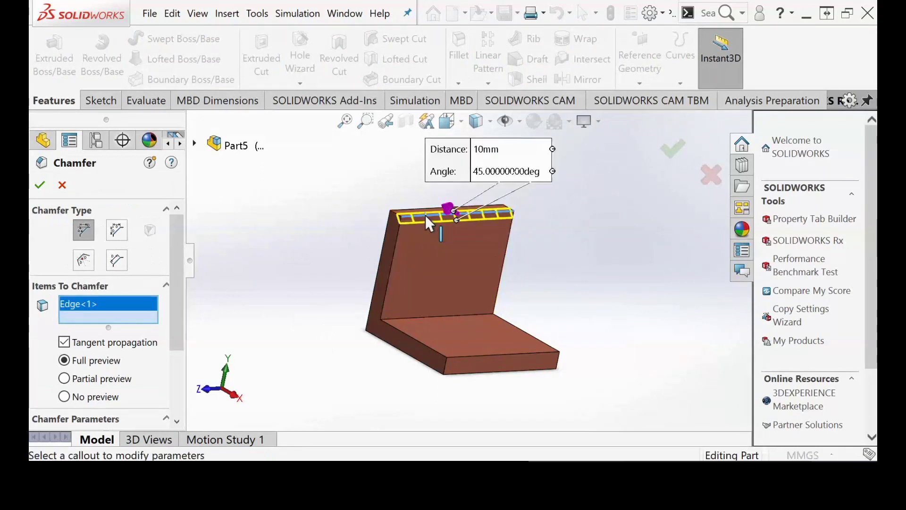
pyautogui.scroll(-4, 444, 222)
pyautogui.moveTo(554, 322); pyautogui.dragTo(583, 333, button='middle')
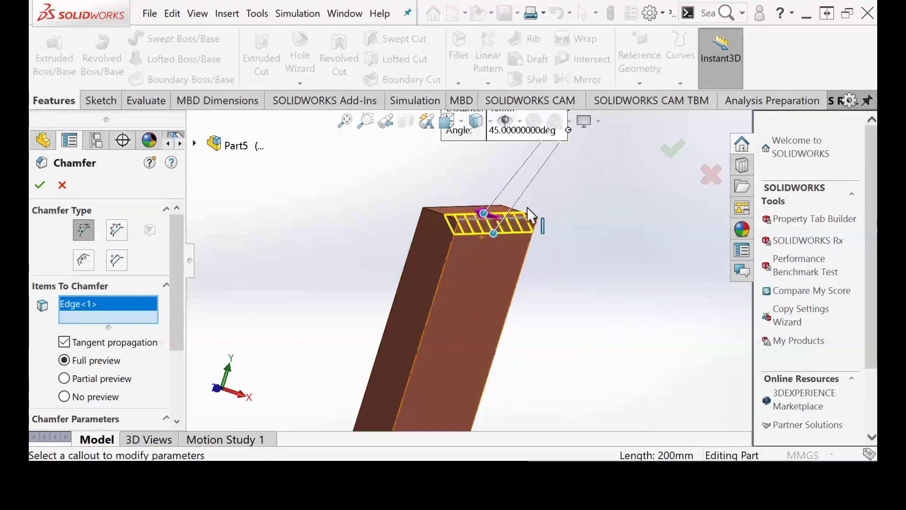
pyautogui.moveTo(462, 138); pyautogui.dragTo(282, 195)
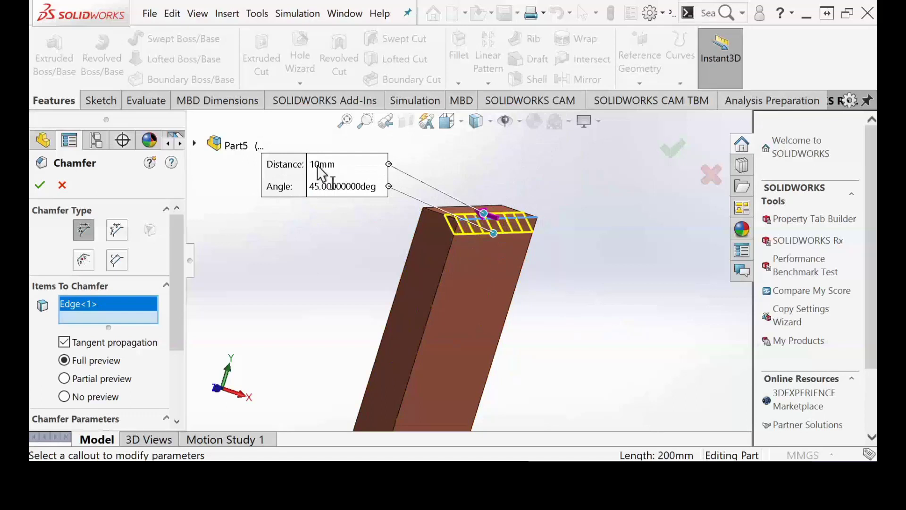
pyautogui.moveTo(551, 332); pyautogui.dragTo(575, 224, button='middle')
pyautogui.scroll(2, 464, 261)
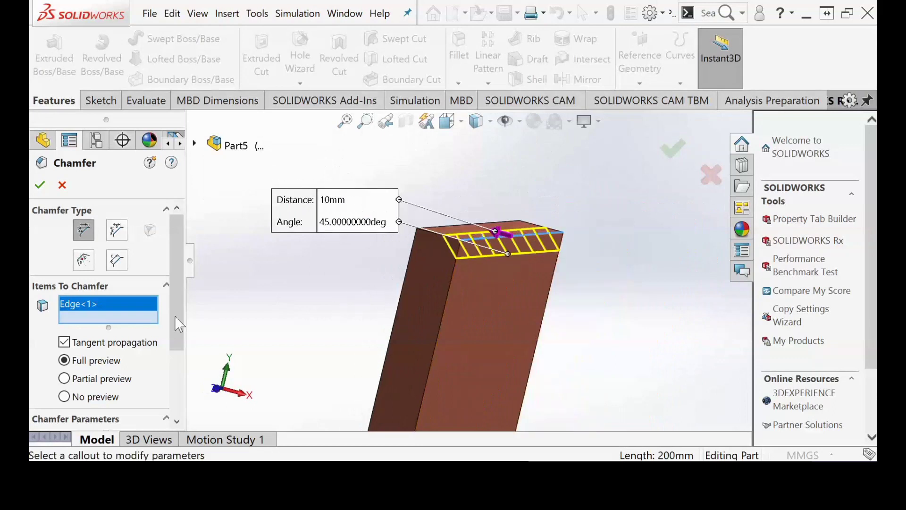
pyautogui.moveTo(175, 316); pyautogui.dragTo(175, 382)
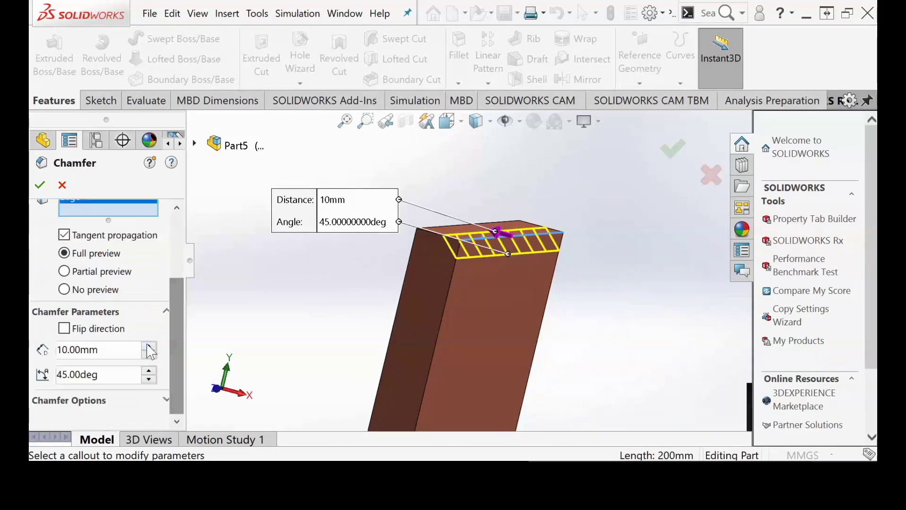
# Set the chamfer distance to 14 mm.
pyautogui.click(148, 345)
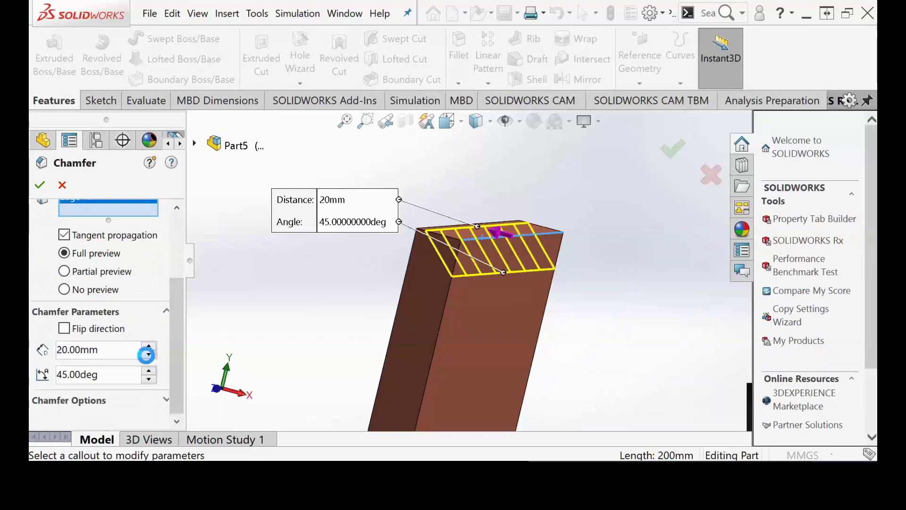
pyautogui.click(149, 354)
pyautogui.click(84, 350)
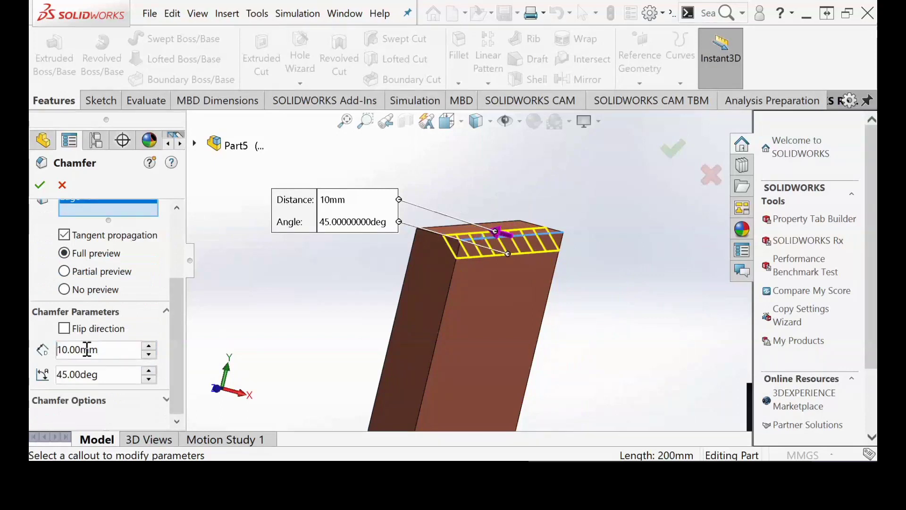
pyautogui.moveTo(101, 354); pyautogui.dragTo(51, 359)
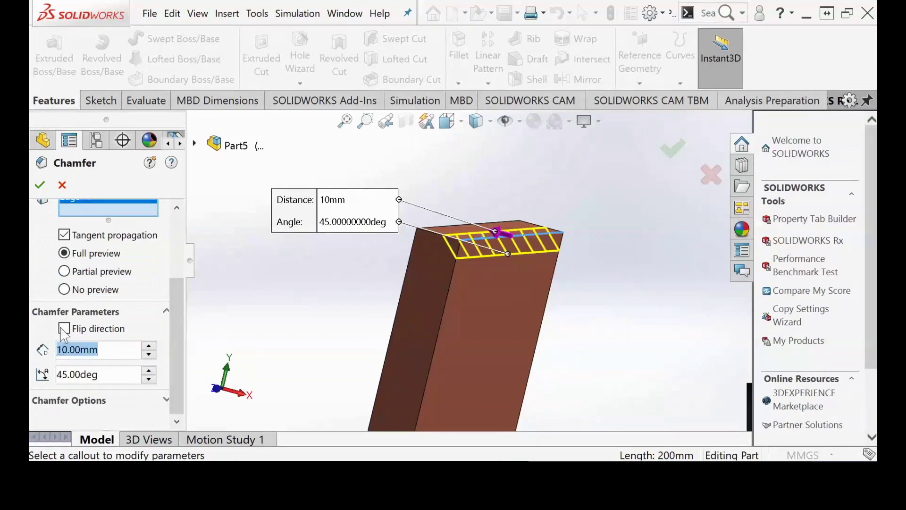
pyautogui.write('12')
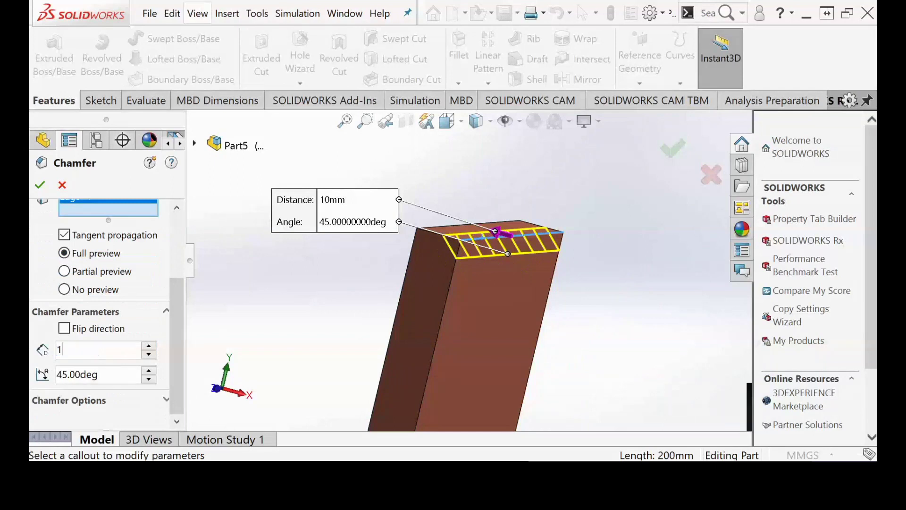
pyautogui.press('Return')
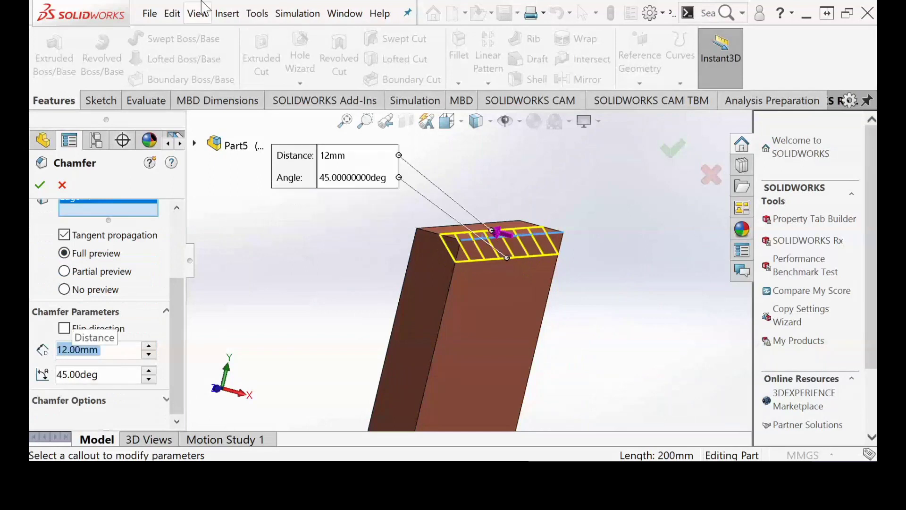
pyautogui.write('14')
pyautogui.press('Return')
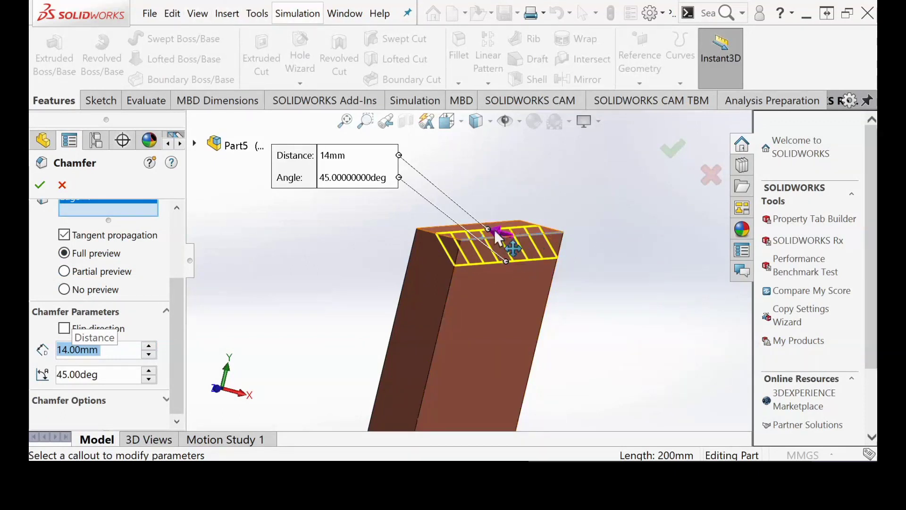
# Fit and orbit the view so the upright leg stands tall, then select the chamfer angle value.
pyautogui.press('f')
pyautogui.moveTo(627, 308); pyautogui.dragTo(498, 219, button='middle')
pyautogui.scroll(-4, 498, 219)
pyautogui.moveTo(516, 269); pyautogui.dragTo(451, 214, button='middle')
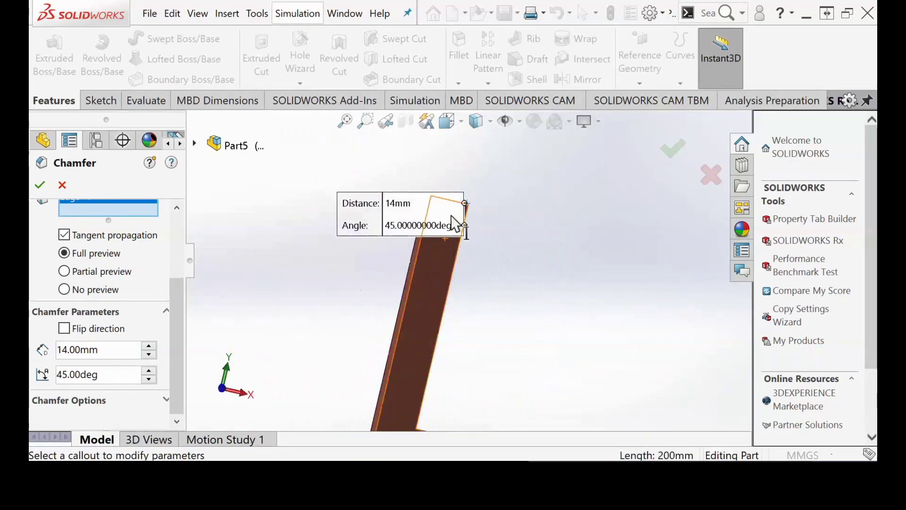
pyautogui.scroll(-2, 451, 214)
pyautogui.scroll(-2, 460, 217)
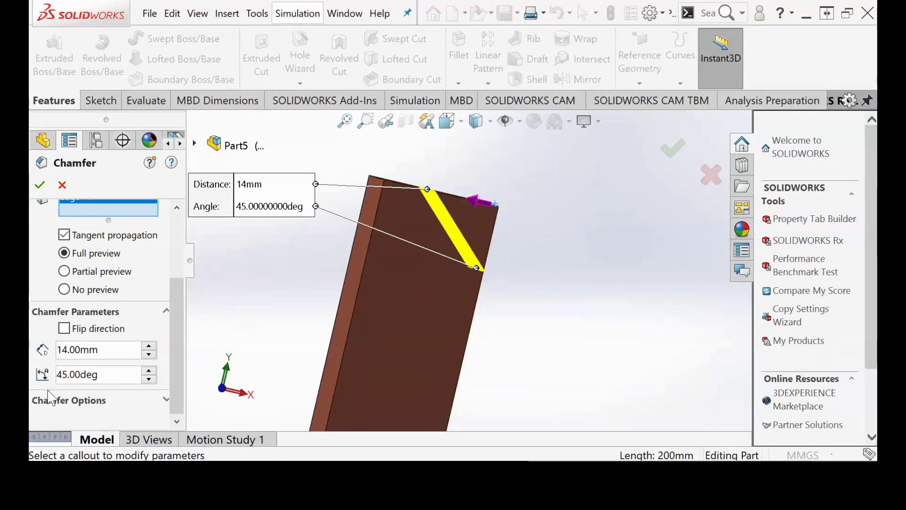
pyautogui.moveTo(117, 376); pyautogui.dragTo(67, 378)
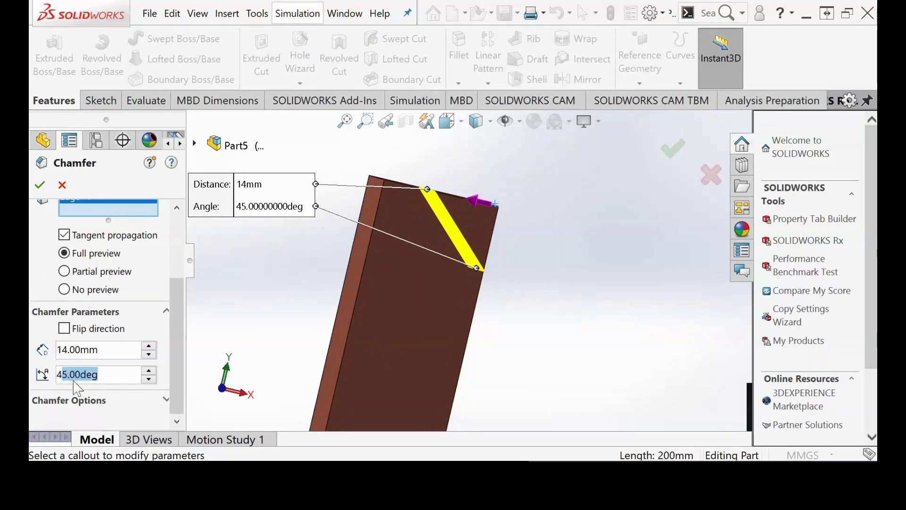
# Enter a 60° chamfer angle and apply Chamfer1 to the upright's top edge.
pyautogui.write('60')
pyautogui.press('Return')
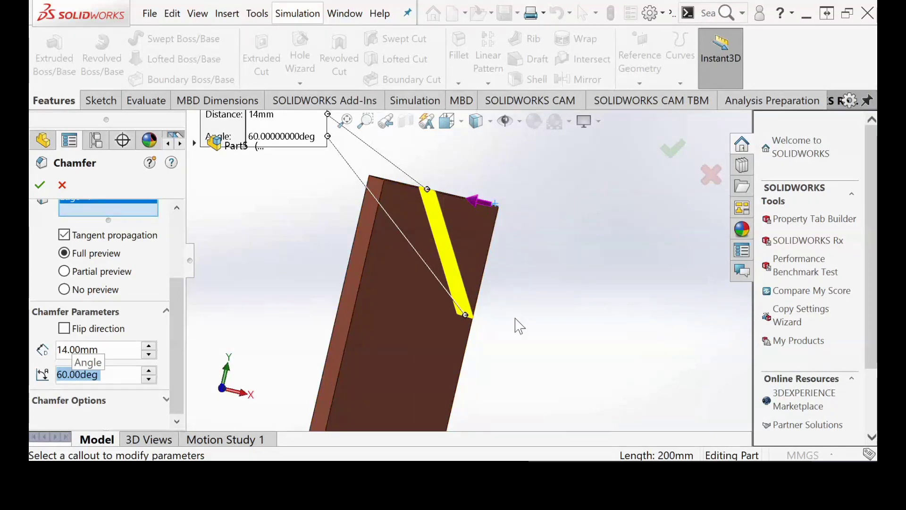
pyautogui.scroll(2, 519, 326)
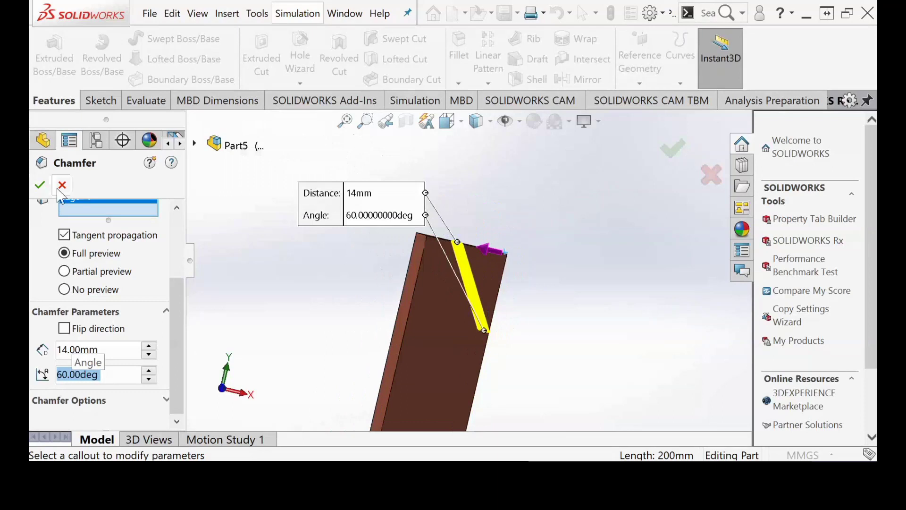
pyautogui.press('Return')
pyautogui.moveTo(530, 289); pyautogui.dragTo(441, 284, button='middle')
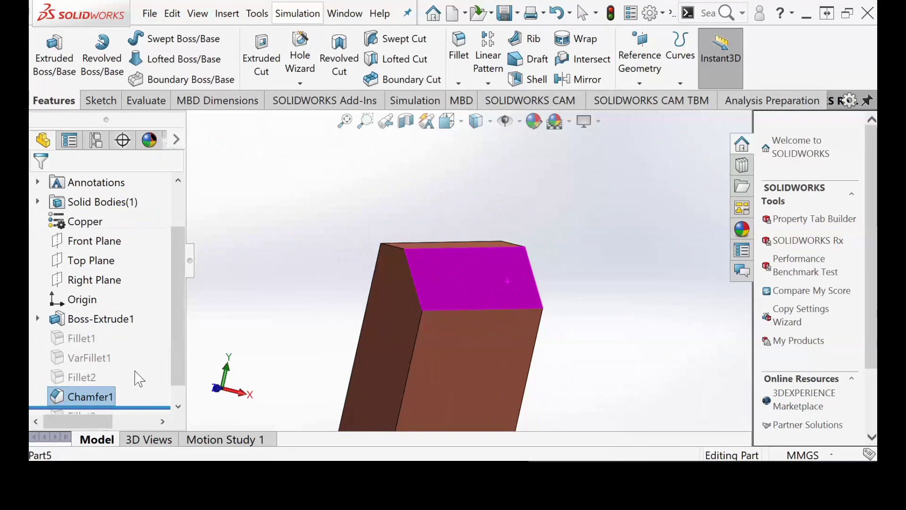
pyautogui.moveTo(425, 344); pyautogui.dragTo(538, 304, button='middle')
pyautogui.moveTo(95, 407); pyautogui.dragTo(98, 380)
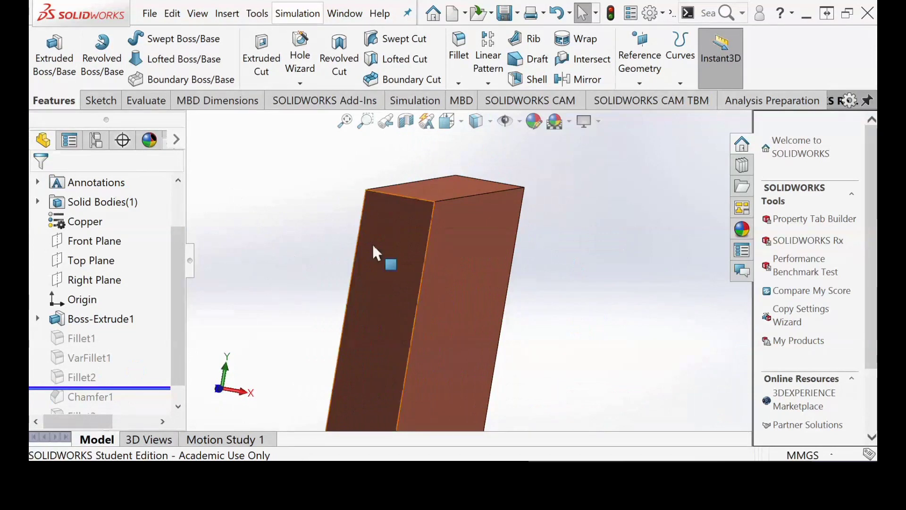
pyautogui.press('f')
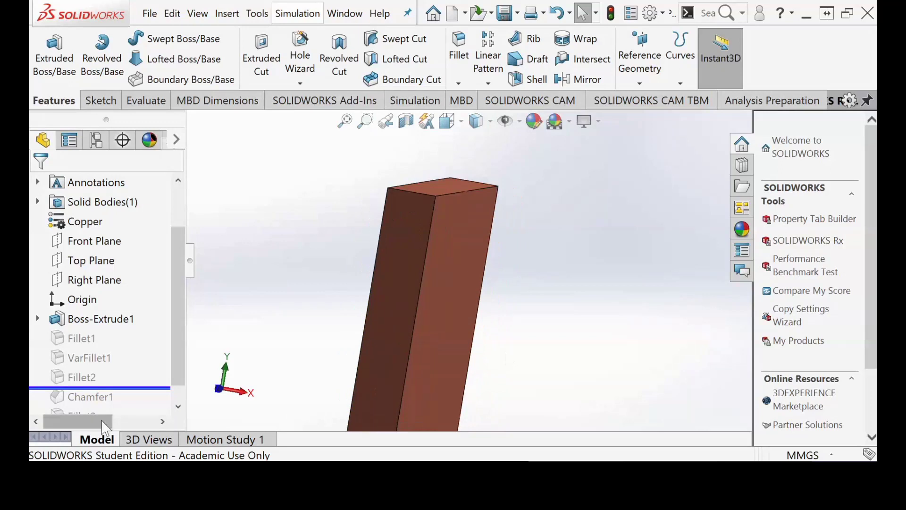
pyautogui.moveTo(126, 387)
pyautogui.mouseDown()
pyautogui.moveTo(119, 398)
pyautogui.moveTo(127, 386)
pyautogui.mouseUp()
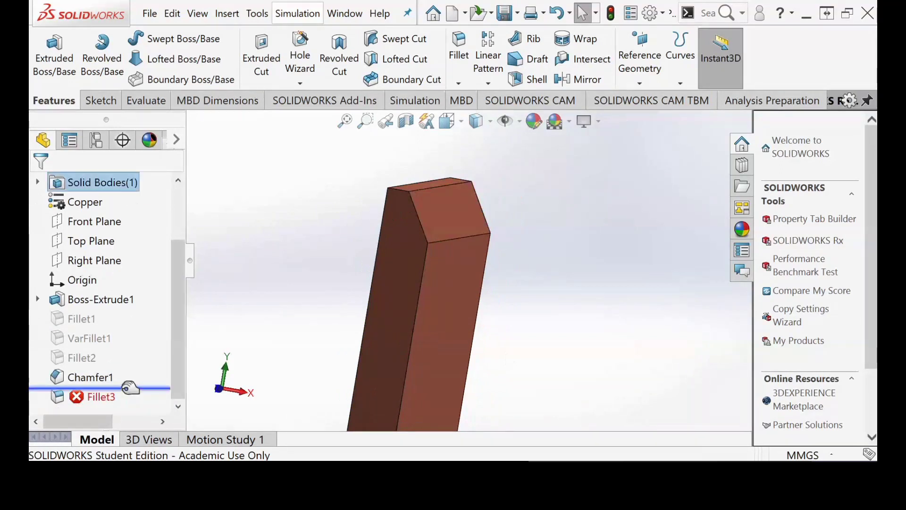
pyautogui.moveTo(429, 250); pyautogui.dragTo(541, 300, button='middle')
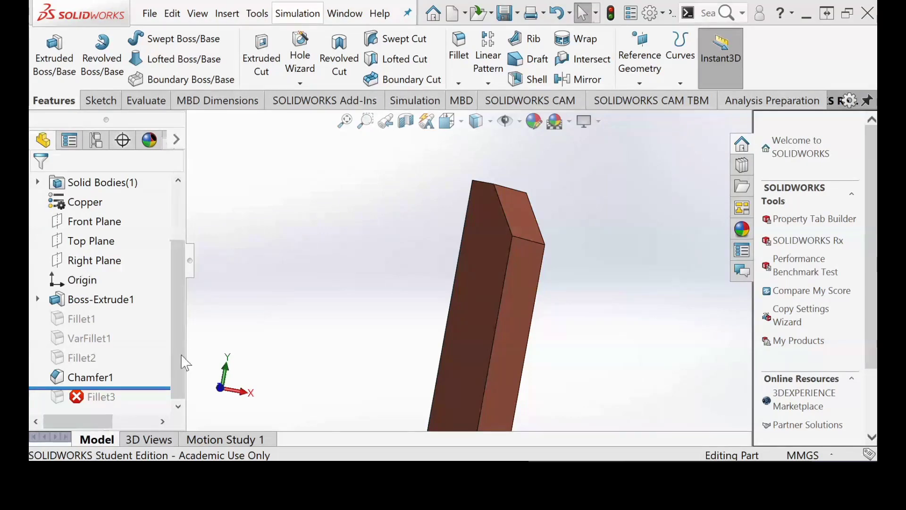
pyautogui.scroll(2, 472, 302)
pyautogui.moveTo(538, 339); pyautogui.dragTo(494, 285, button='middle')
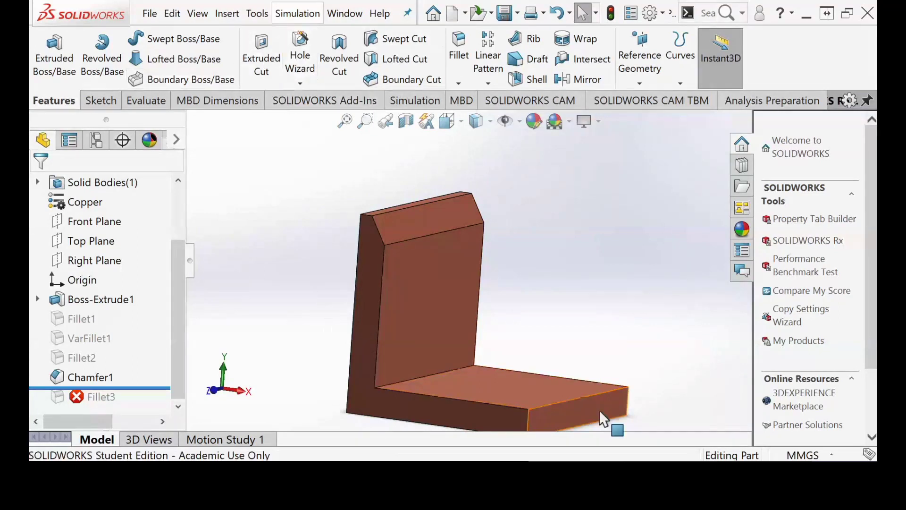
# Drag the rollback bar above Chamfer1 so the upright arm's top is square.
pyautogui.keyDown('ctrl'); pyautogui.moveTo(599, 409); pyautogui.dragTo(558, 378, button='middle'); pyautogui.keyUp('ctrl')
pyautogui.moveTo(401, 372); pyautogui.dragTo(364, 343, button='middle')
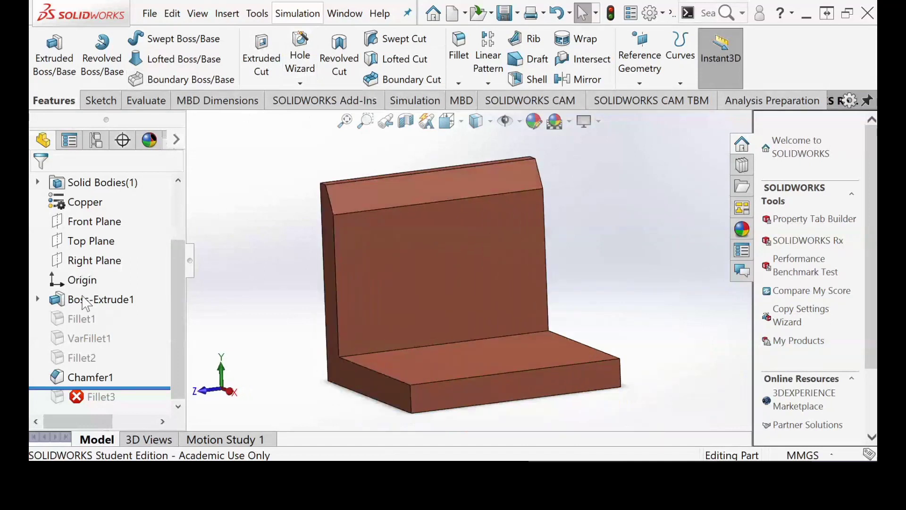
pyautogui.moveTo(255, 274); pyautogui.dragTo(298, 289, button='middle')
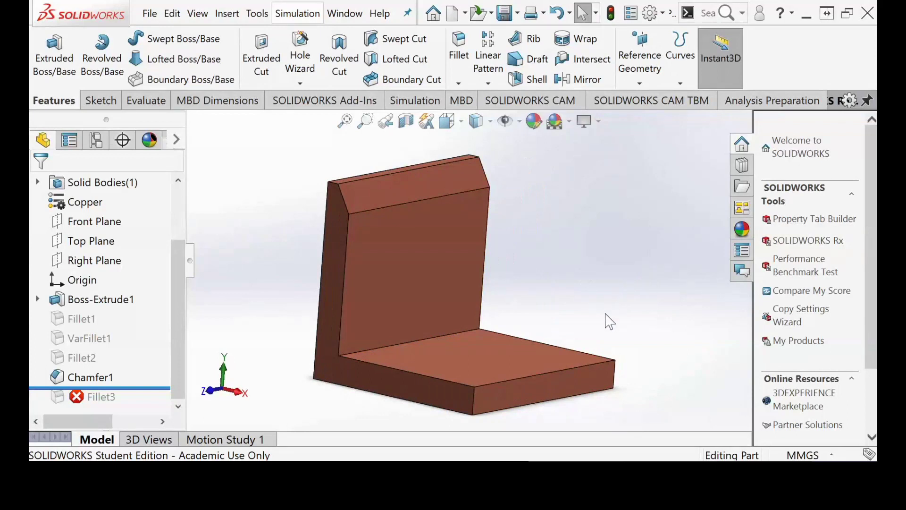
pyautogui.scroll(2, 463, 277)
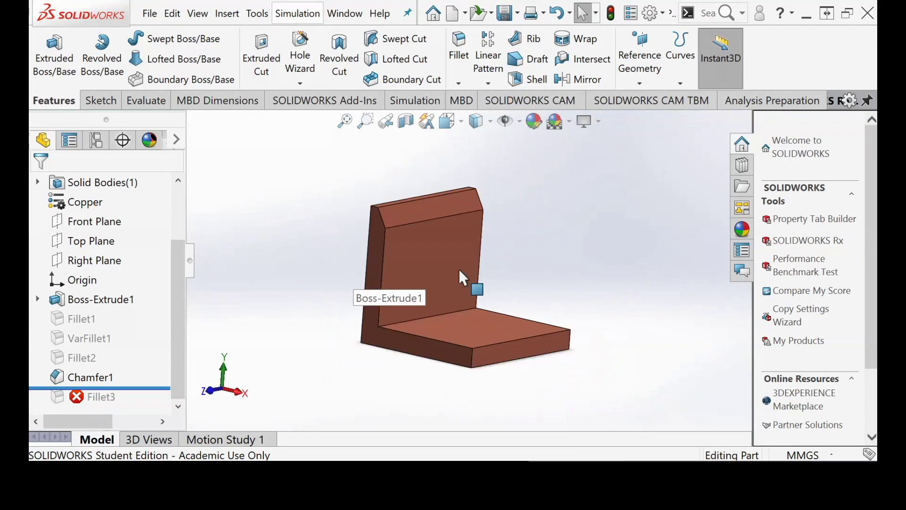
pyautogui.scroll(-1, 469, 274)
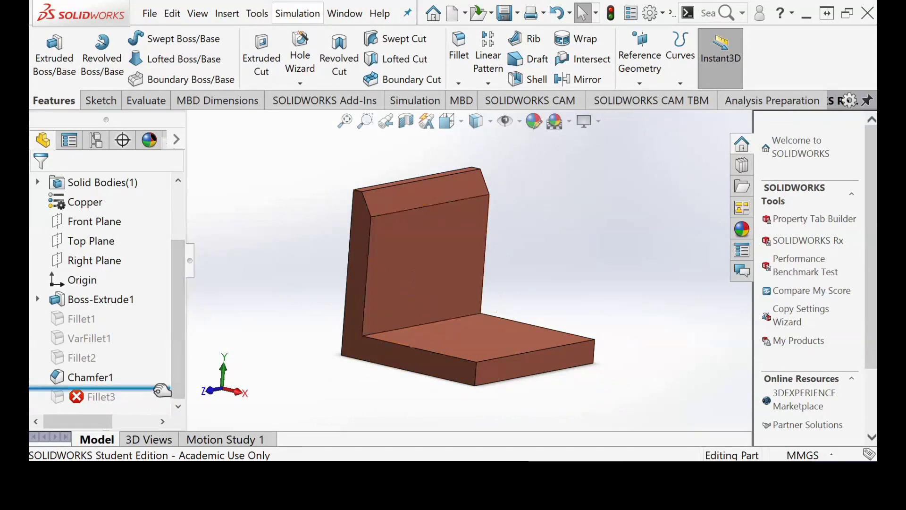
pyautogui.scroll(-2, 460, 309)
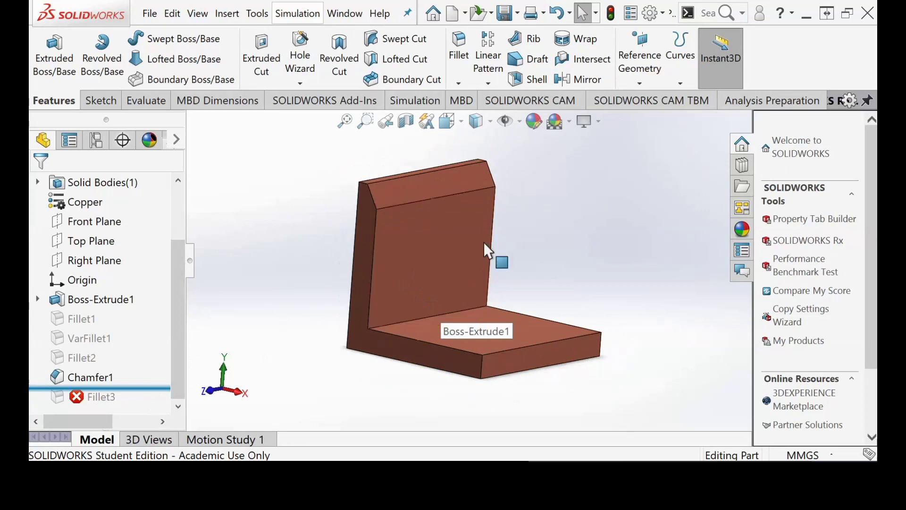
pyautogui.moveTo(120, 388); pyautogui.dragTo(121, 375)
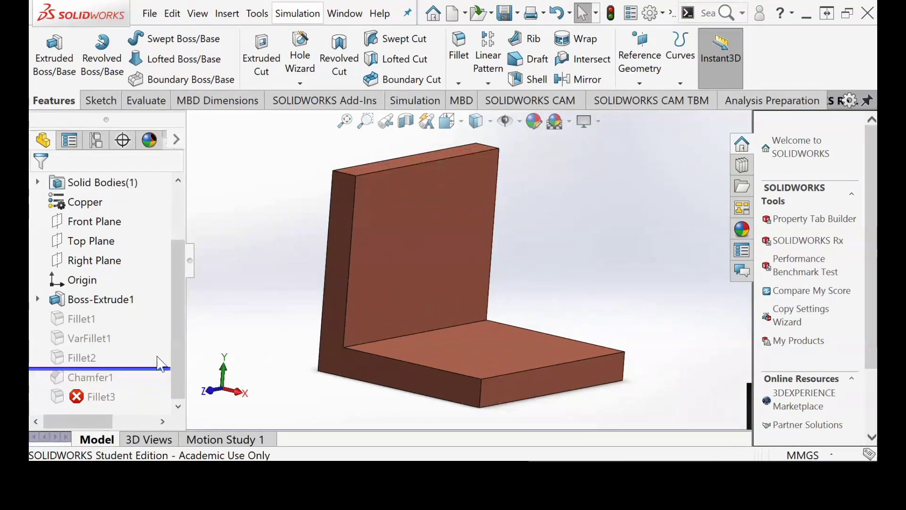
# Start a new symmetric Distance-Distance chamfer.
pyautogui.click(459, 83)
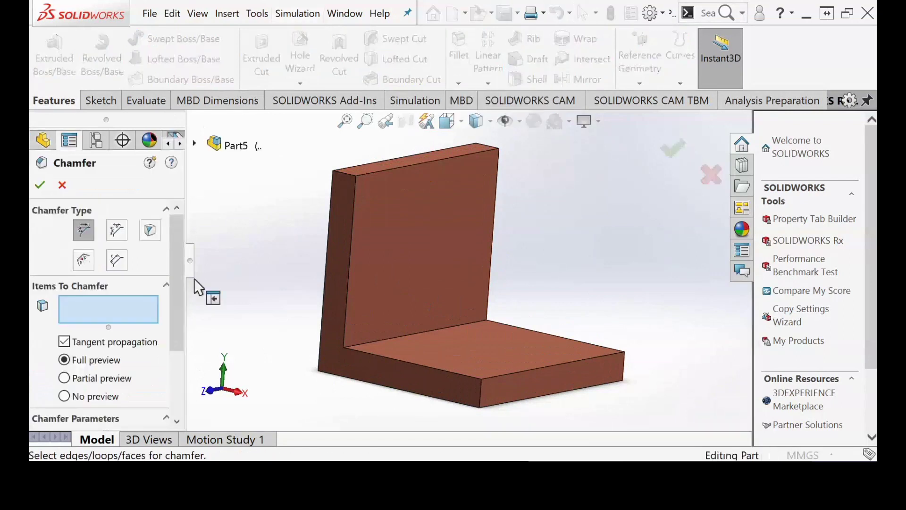
pyautogui.click(121, 236)
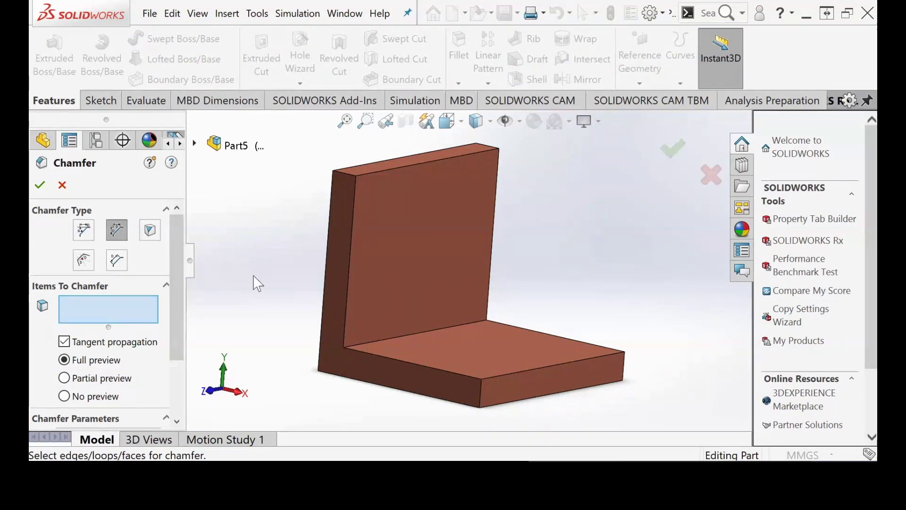
pyautogui.moveTo(178, 324); pyautogui.dragTo(181, 385)
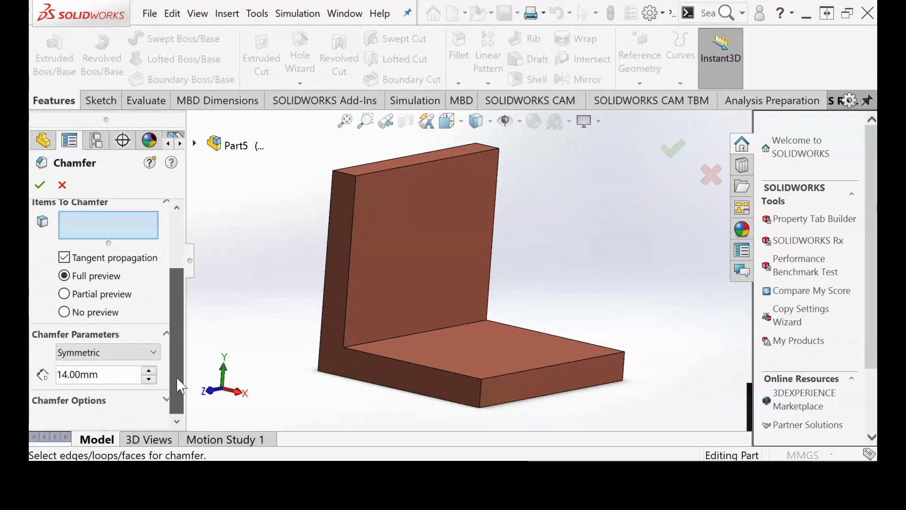
pyautogui.click(154, 352)
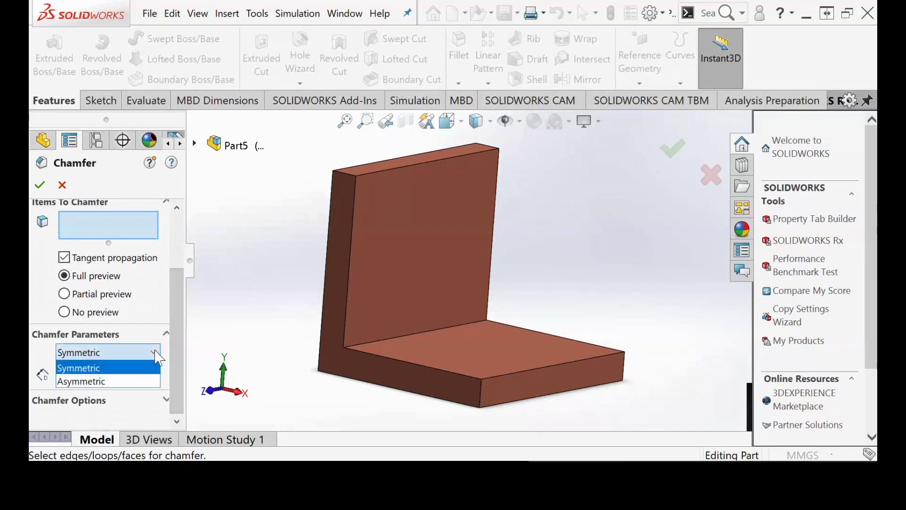
pyautogui.click(111, 368)
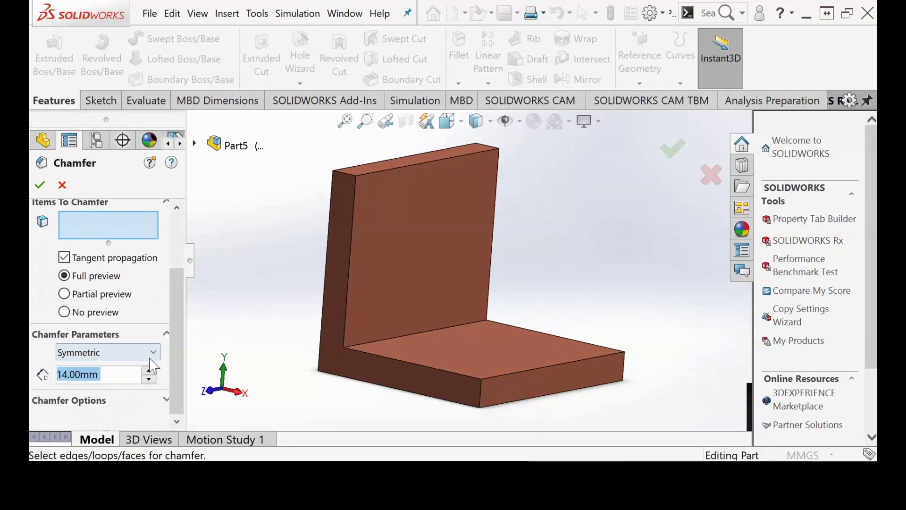
# Select the upright's top edge and set the chamfer distance to 5 mm.
pyautogui.click(388, 169)
pyautogui.moveTo(239, 338); pyautogui.dragTo(383, 265, button='middle')
pyautogui.scroll(-3, 424, 191)
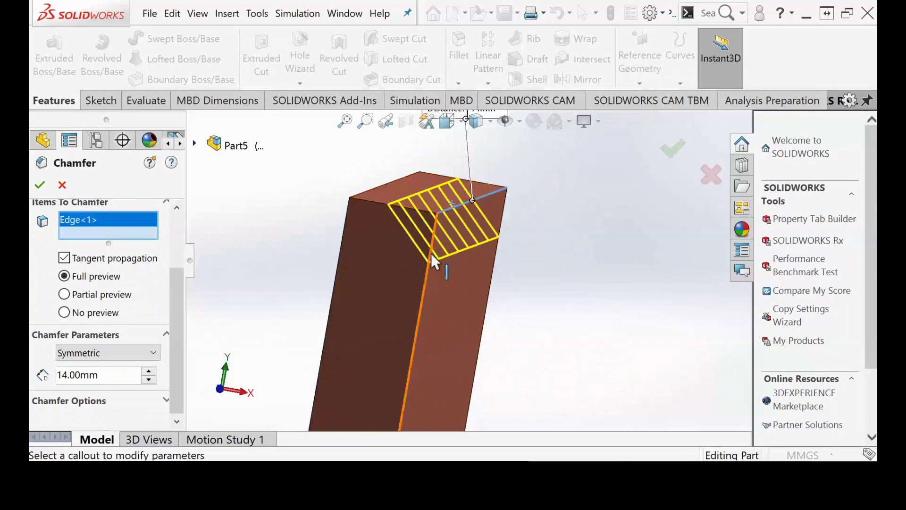
pyautogui.click(106, 375)
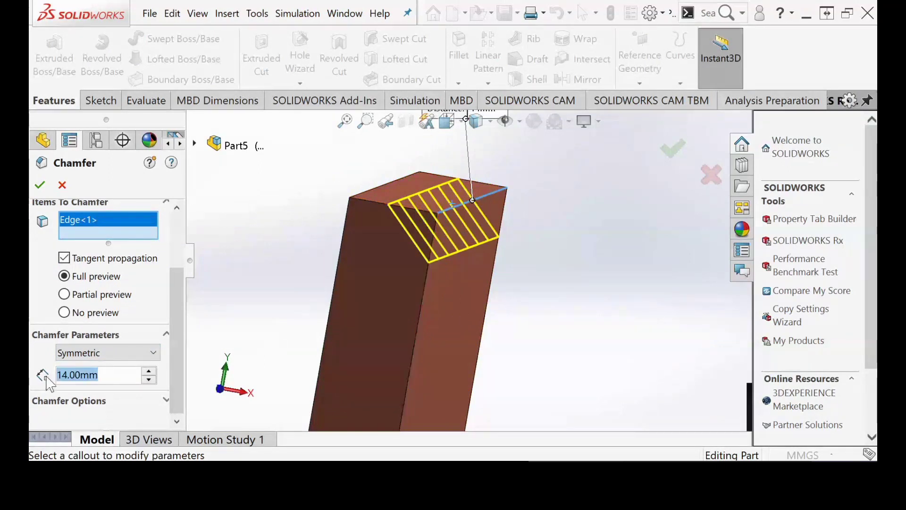
pyautogui.write('5')
pyautogui.press('Return')
pyautogui.moveTo(530, 256); pyautogui.dragTo(495, 317, button='middle')
pyautogui.click(153, 359)
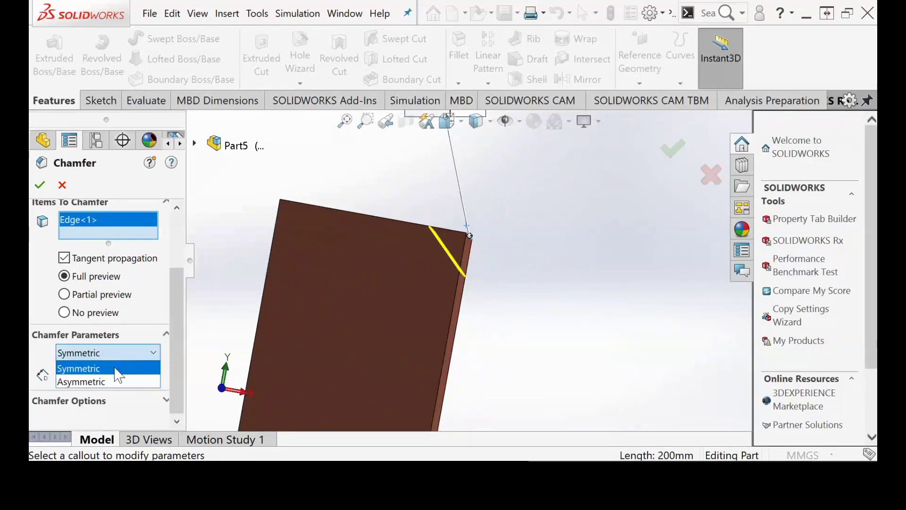
# Make the chamfer asymmetric at 7 mm by 15 mm as Chamfer2, then roll back before it.
pyautogui.click(119, 379)
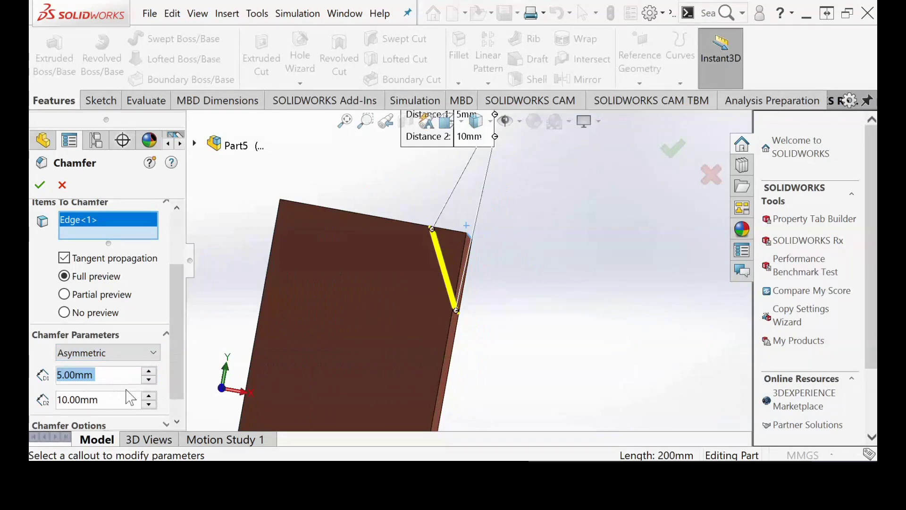
pyautogui.moveTo(439, 141); pyautogui.dragTo(609, 248)
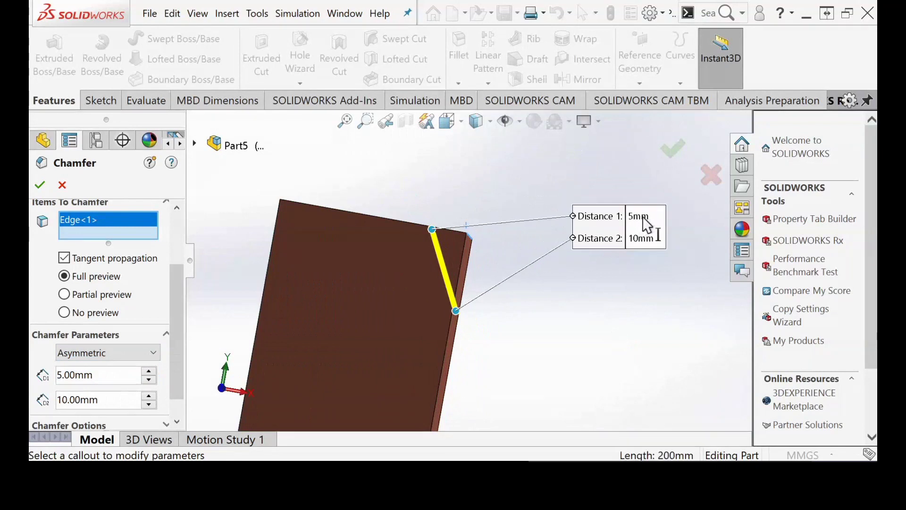
pyautogui.click(644, 219)
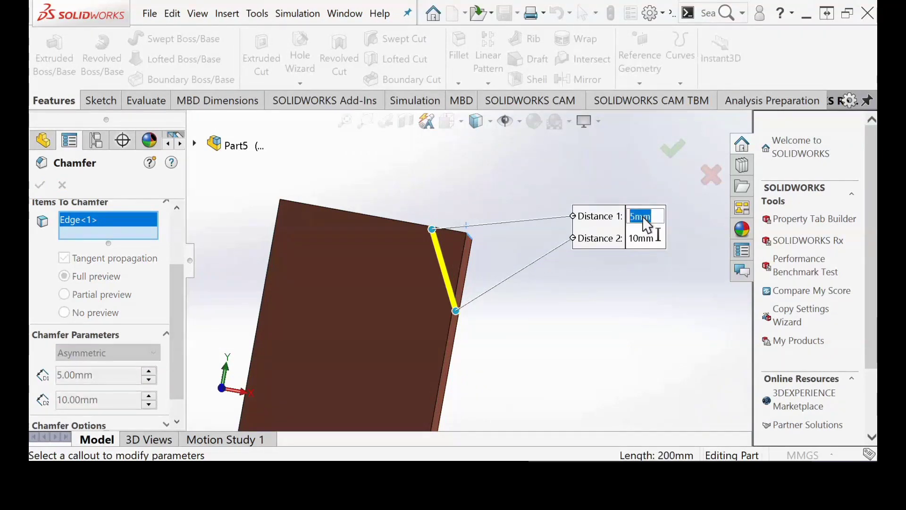
pyautogui.write('7')
pyautogui.press('Return')
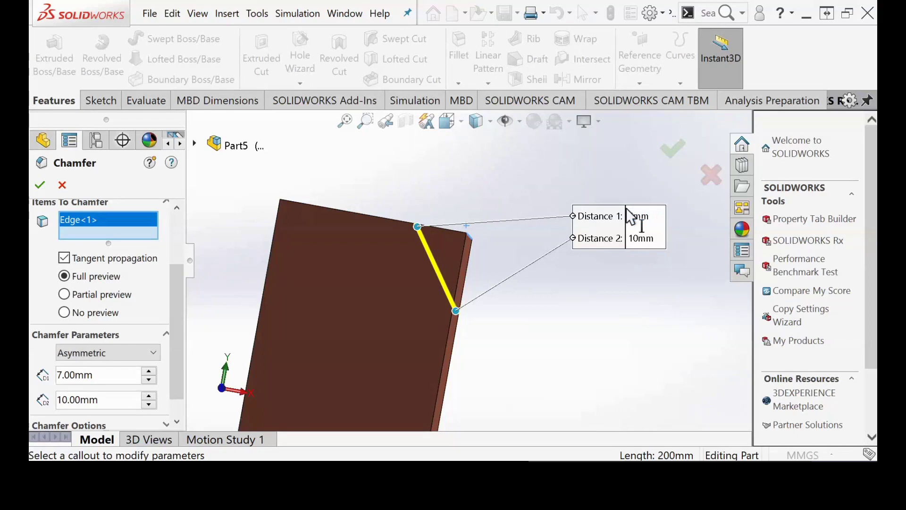
pyautogui.click(646, 238)
pyautogui.write('15')
pyautogui.press('Return')
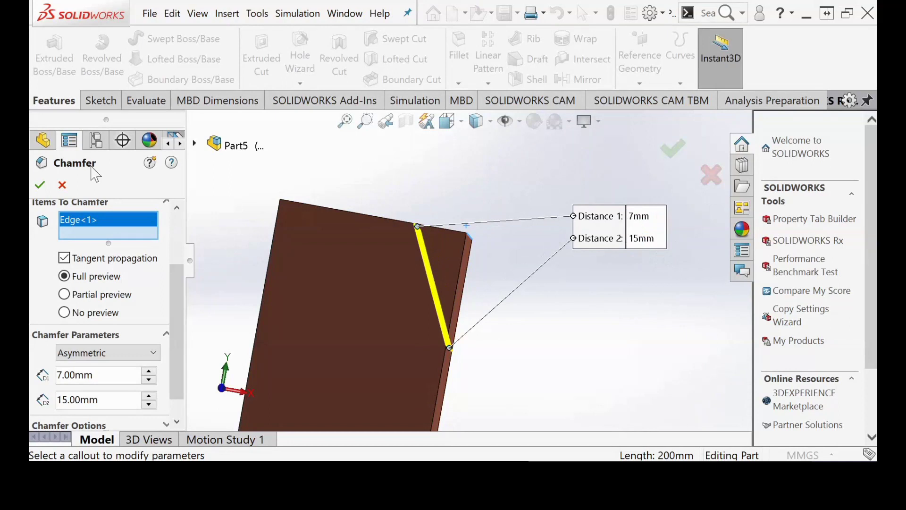
pyautogui.click(39, 188)
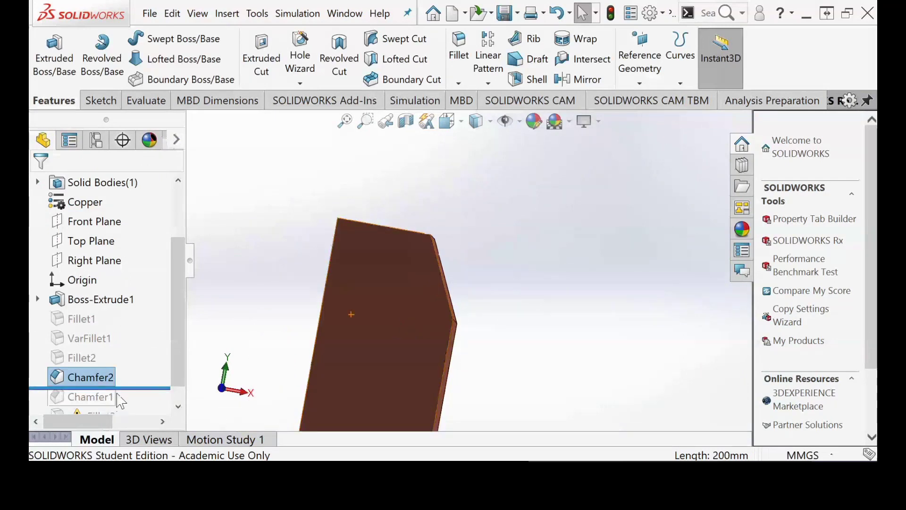
pyautogui.moveTo(118, 388); pyautogui.dragTo(176, 368)
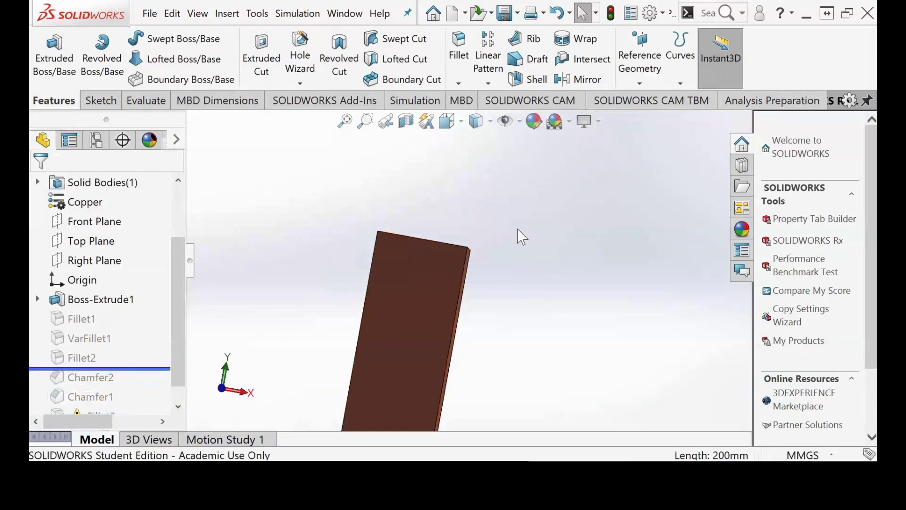
# Open the Chamfer tool and cancel it without adding a chamfer.
pyautogui.click(459, 83)
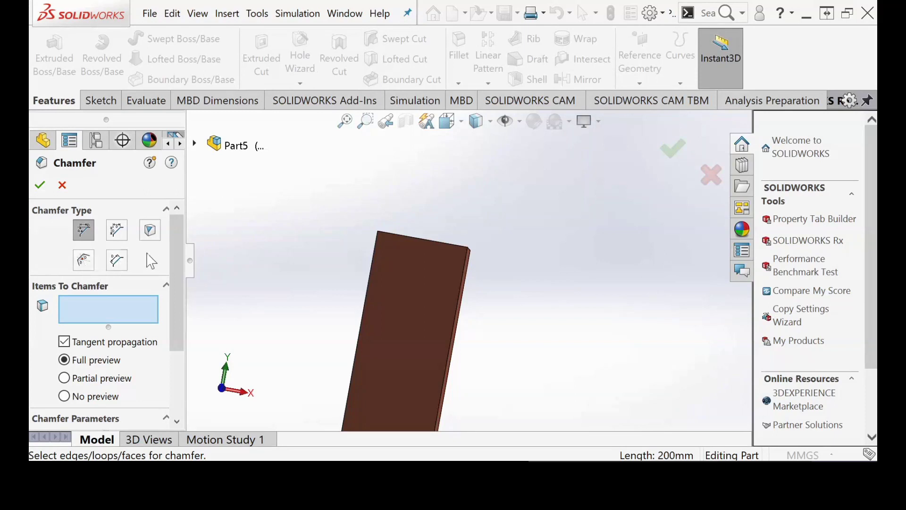
pyautogui.scroll(-1, 177, 267)
pyautogui.scroll(1, 183, 258)
pyautogui.click(62, 185)
# Orbit, zoom and pan to show the square-edged bracket's top face.
pyautogui.moveTo(392, 330); pyautogui.dragTo(443, 378, button='middle')
pyautogui.scroll(-3, 502, 284)
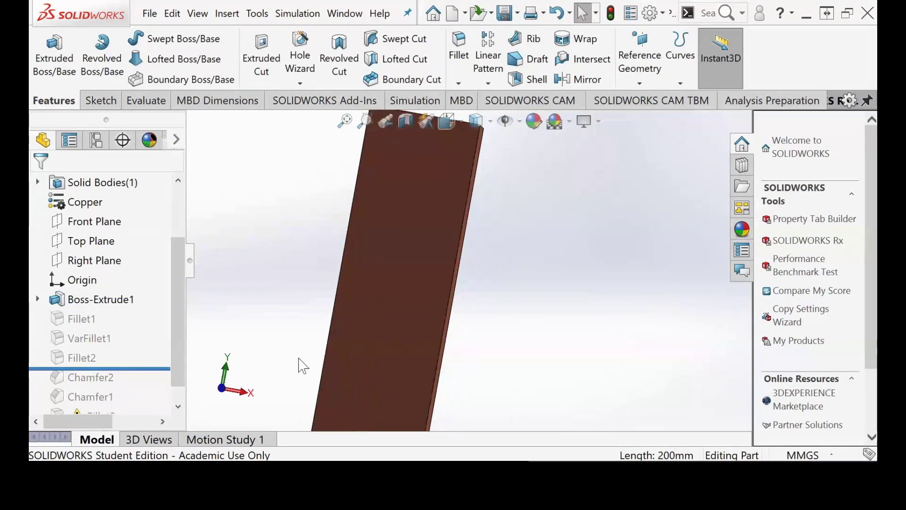
pyautogui.scroll(2, 403, 325)
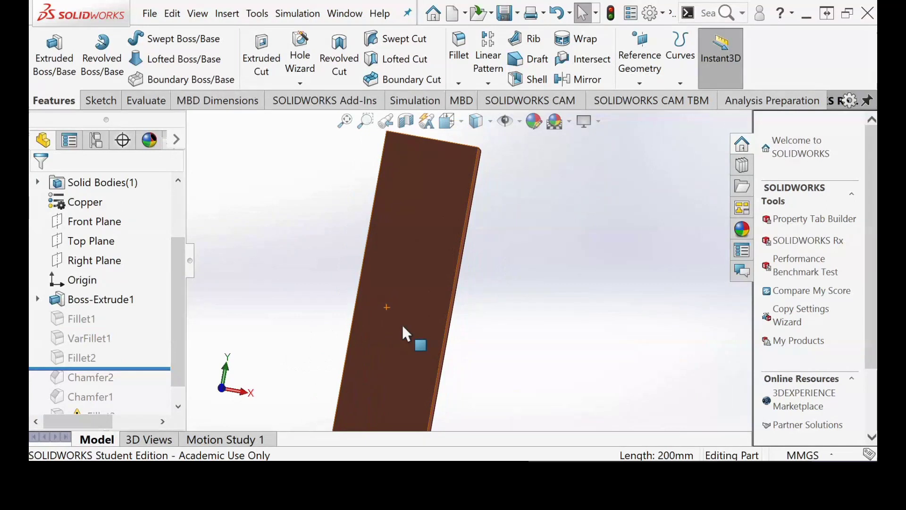
pyautogui.moveTo(478, 277); pyautogui.dragTo(487, 348, button='middle')
pyautogui.scroll(2, 487, 348)
pyautogui.scroll(2, 487, 347)
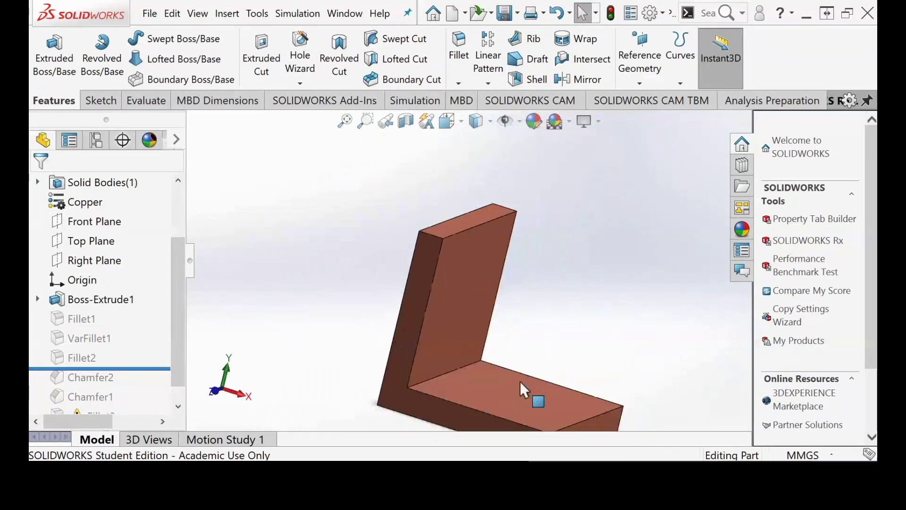
pyautogui.keyDown('ctrl'); pyautogui.moveTo(519, 381); pyautogui.dragTo(509, 355, button='middle'); pyautogui.keyUp('ctrl')
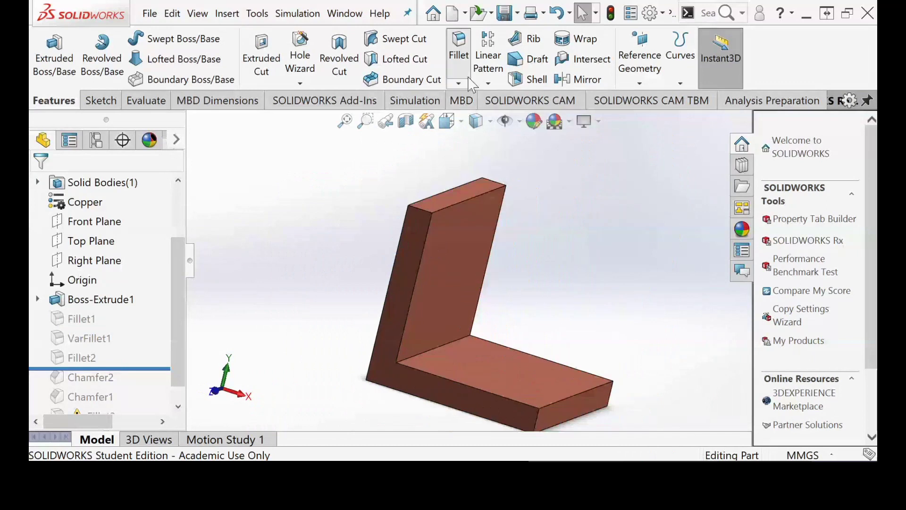
pyautogui.click(469, 78)
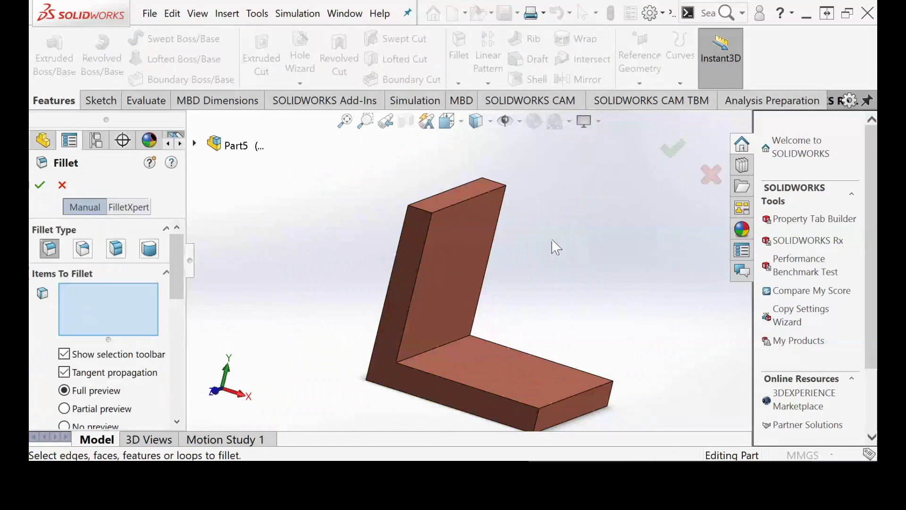
# Fillet six bracket edges, including the upright's top and inner corner, at 10 mm as Fillet4.
pyautogui.click(464, 202)
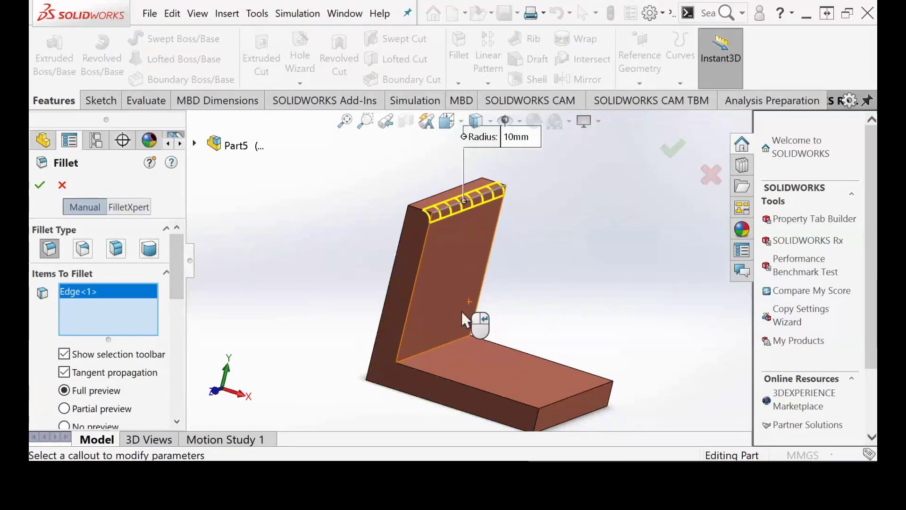
pyautogui.click(444, 343)
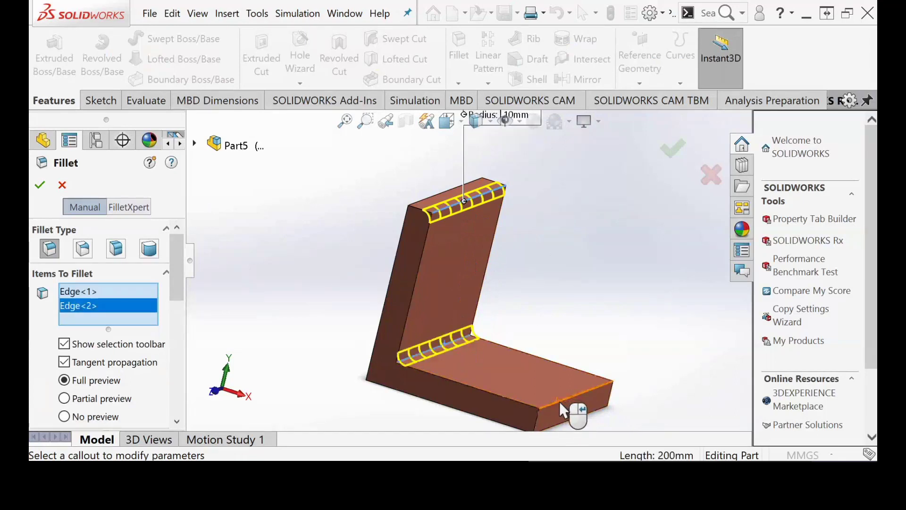
pyautogui.click(559, 401)
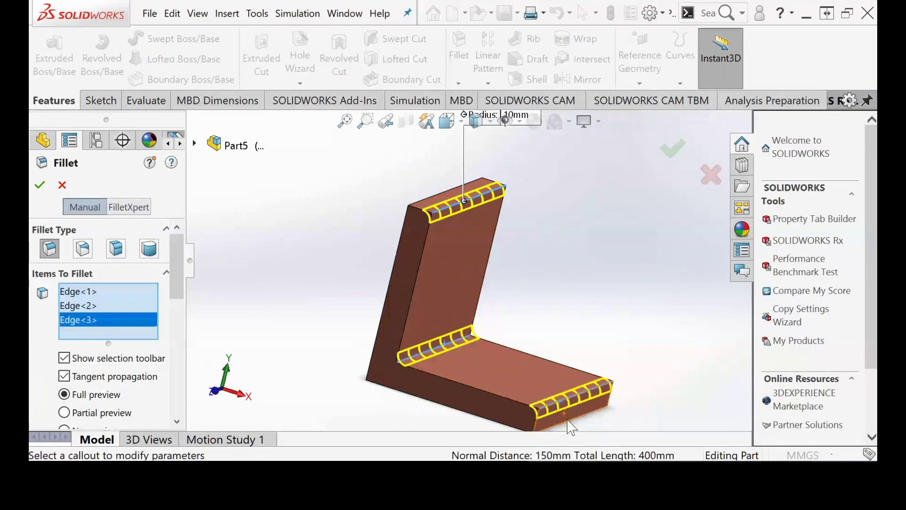
pyautogui.click(568, 421)
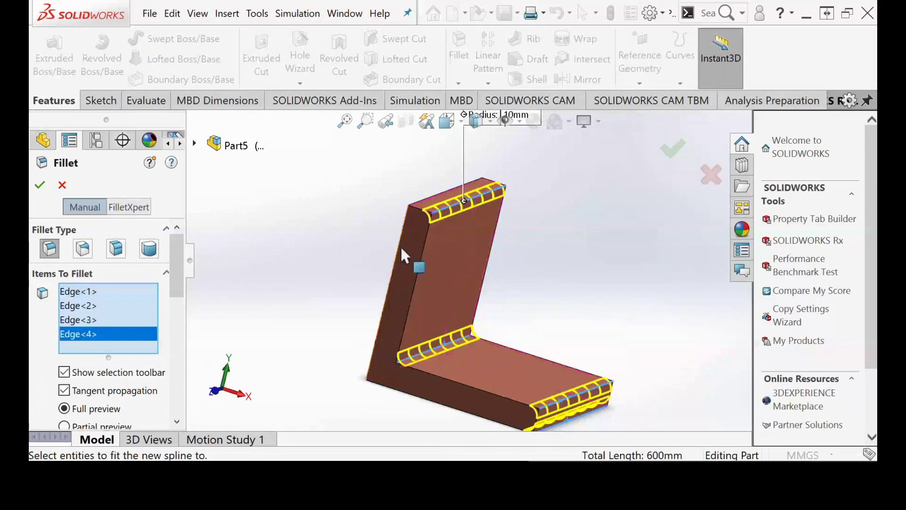
pyautogui.click(423, 198)
pyautogui.moveTo(378, 427); pyautogui.dragTo(428, 347, button='middle')
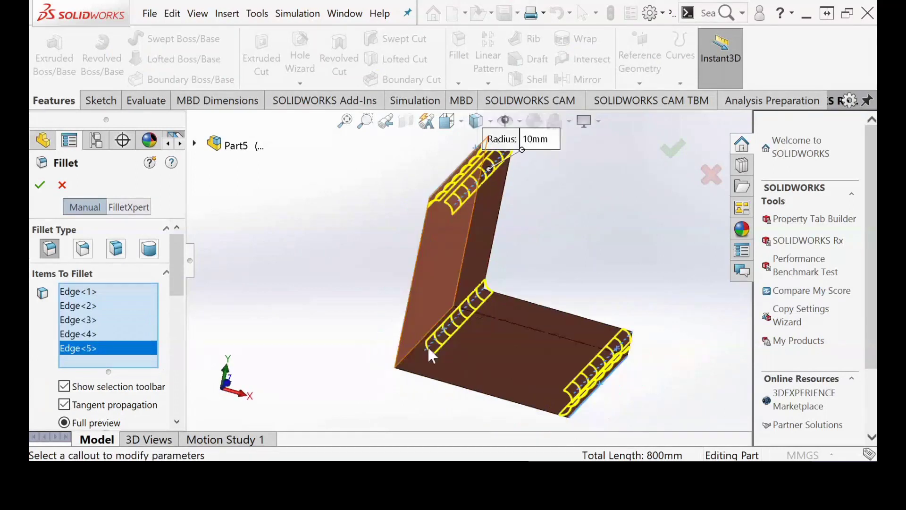
pyautogui.click(430, 347)
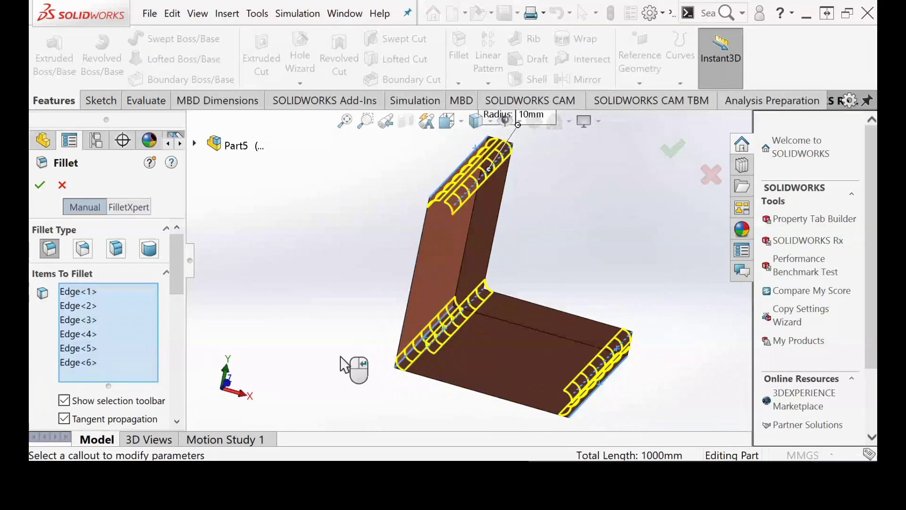
pyautogui.press('Return')
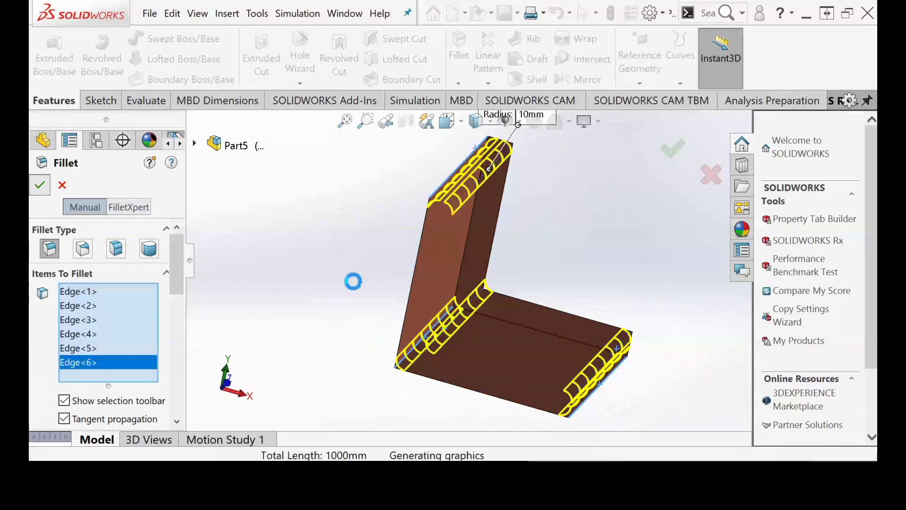
pyautogui.moveTo(620, 257); pyautogui.dragTo(590, 281, button='middle')
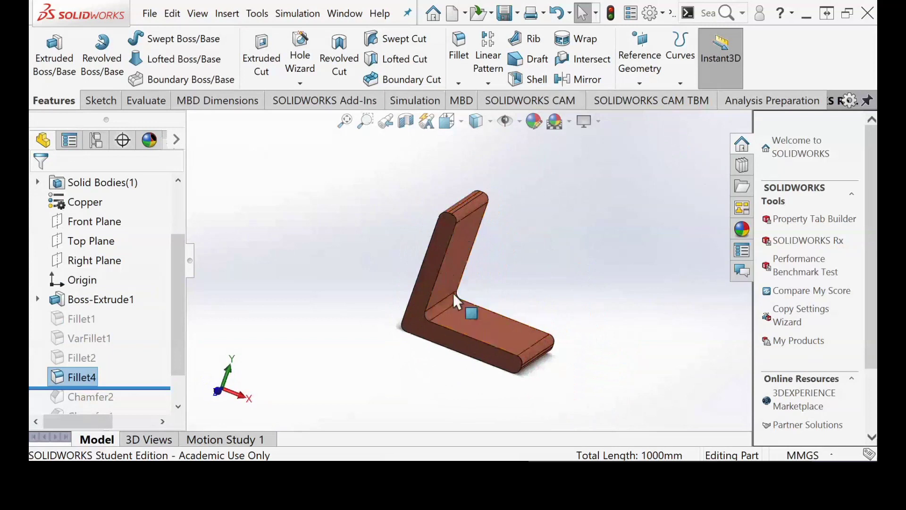
pyautogui.scroll(-2, 480, 317)
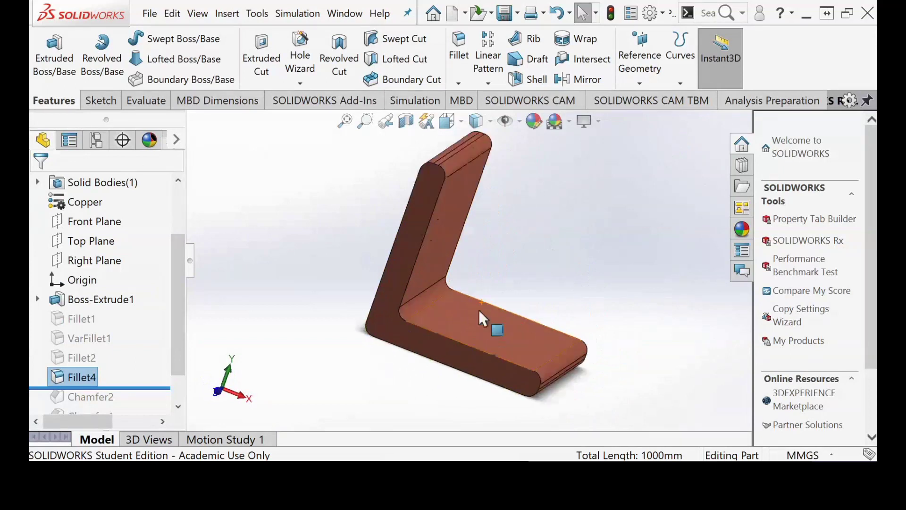
pyautogui.moveTo(532, 249); pyautogui.dragTo(536, 307, button='middle')
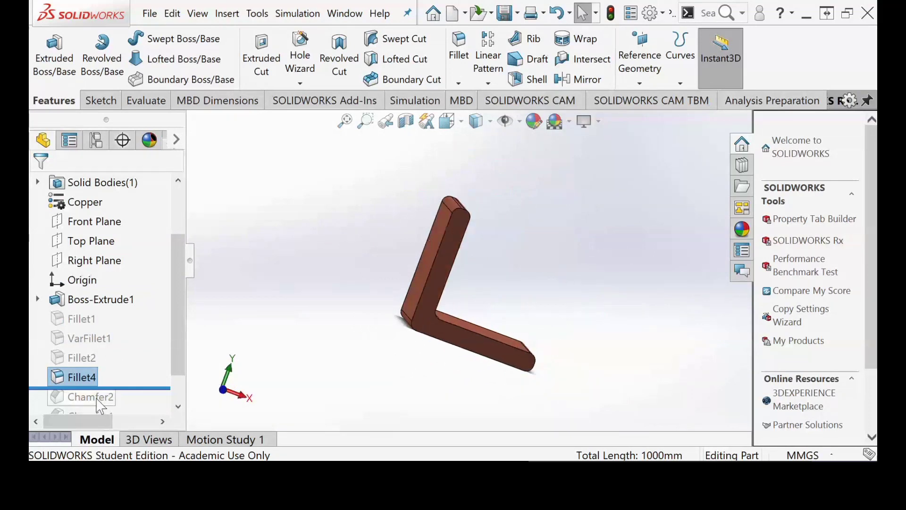
pyautogui.click(80, 377)
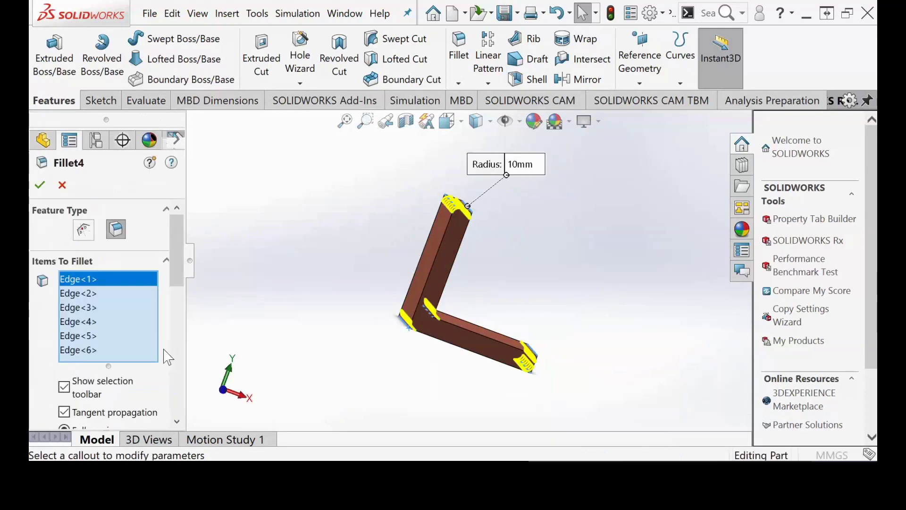
# Edit Fillet4's radius to 5 mm and apply the change.
pyautogui.moveTo(178, 256); pyautogui.dragTo(177, 311)
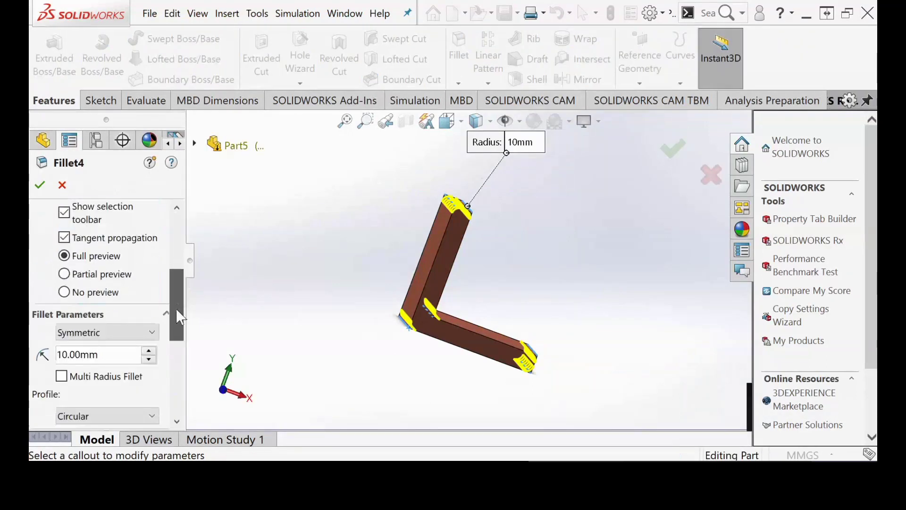
pyautogui.doubleClick(108, 359)
pyautogui.write('5')
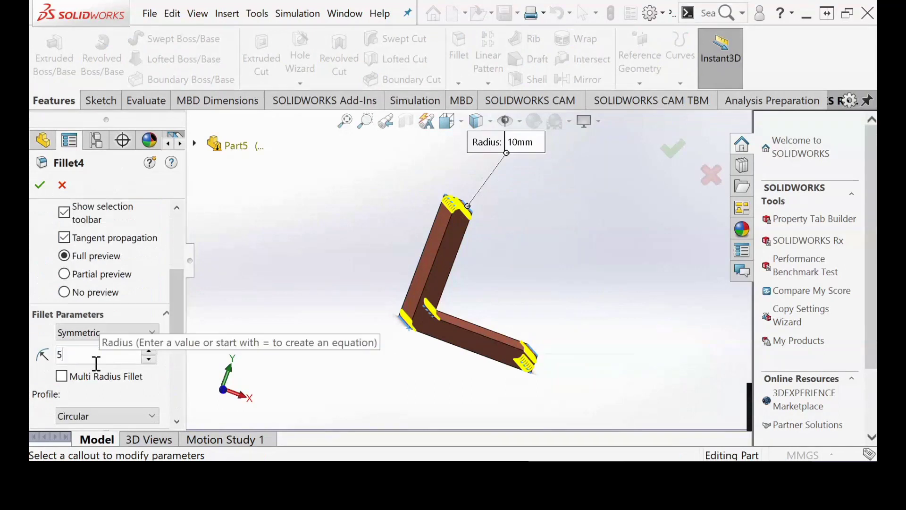
pyautogui.press('Return')
pyautogui.click(42, 185)
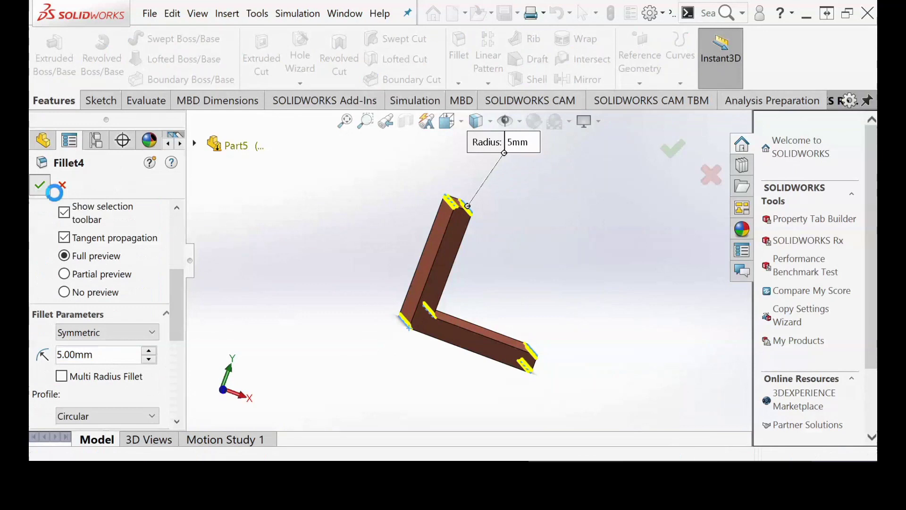
pyautogui.scroll(-3, 525, 270)
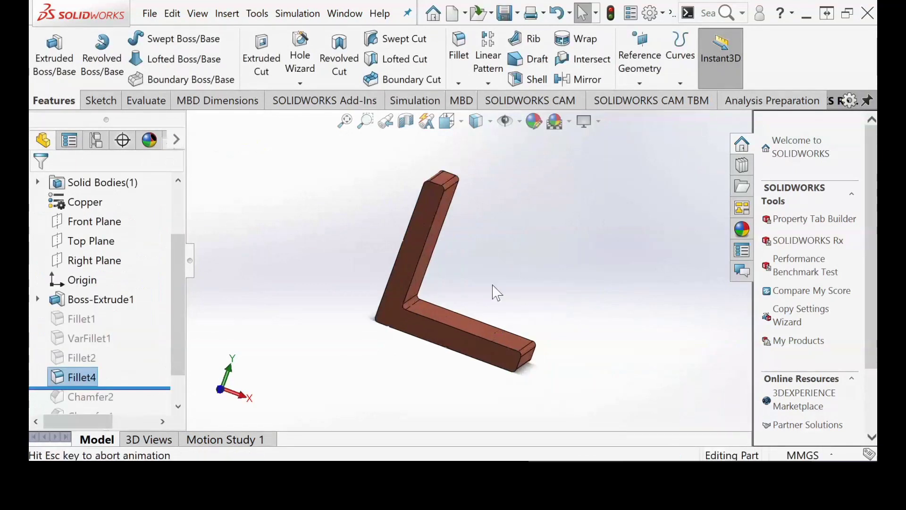
pyautogui.scroll(1, 461, 235)
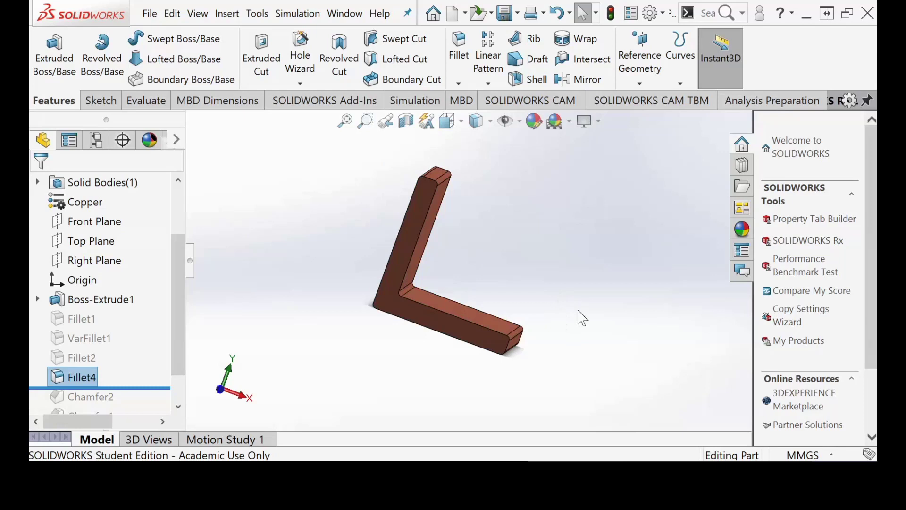
pyautogui.scroll(-2, 449, 202)
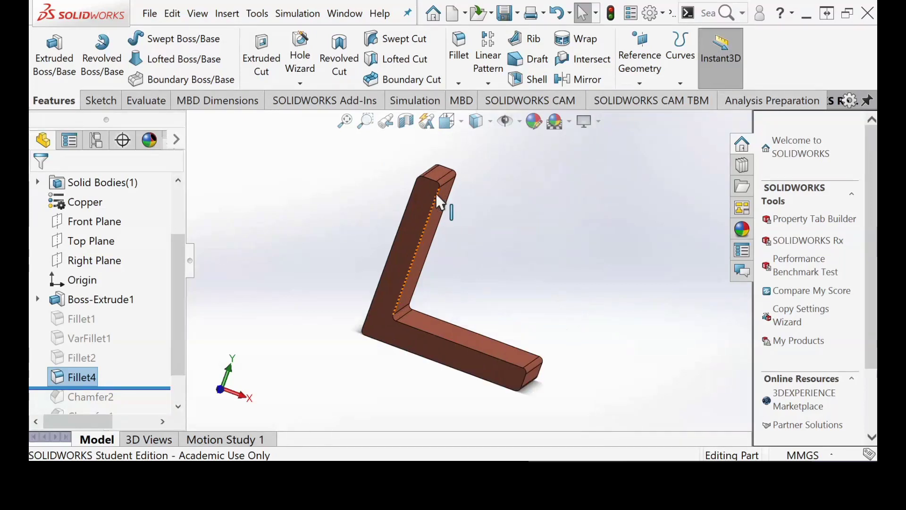
pyautogui.moveTo(536, 277); pyautogui.dragTo(540, 301, button='middle')
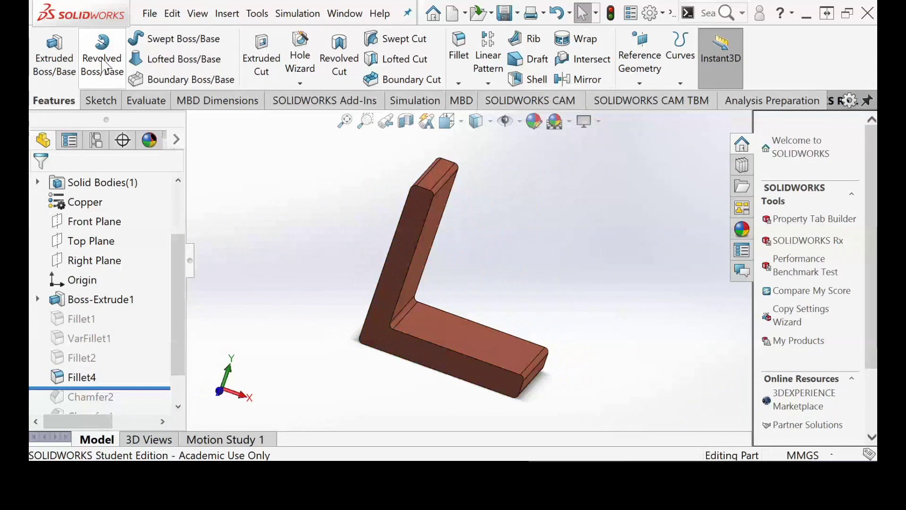
# Create a new part and begin a sketch on the Top Plane.
pyautogui.click(149, 13)
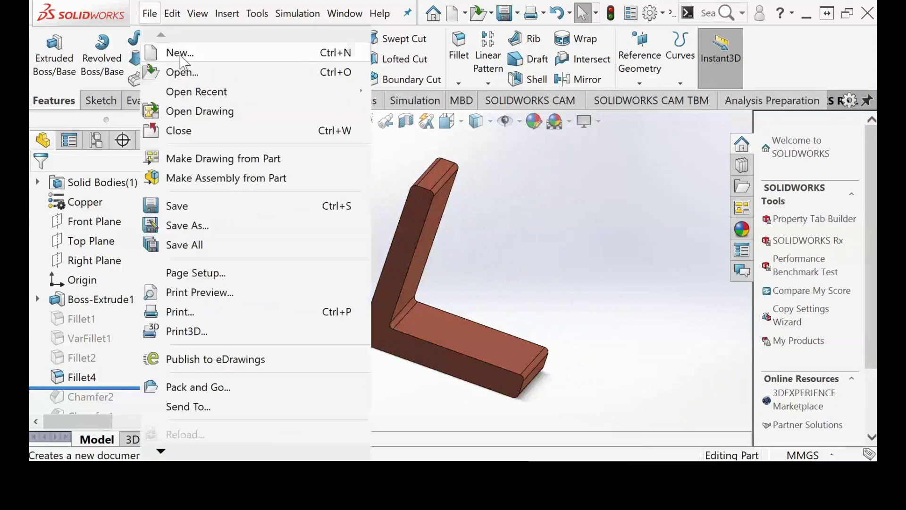
pyautogui.click(182, 53)
pyautogui.click(478, 380)
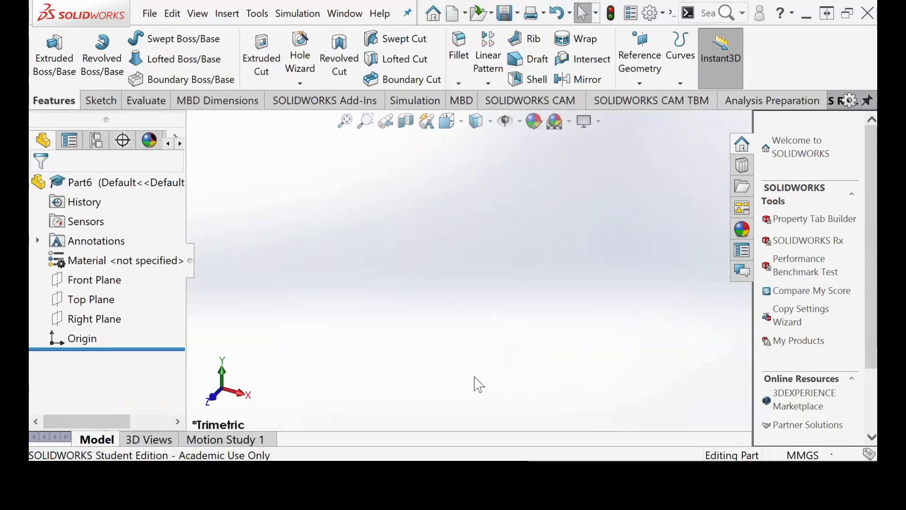
pyautogui.click(82, 298)
pyautogui.click(77, 259)
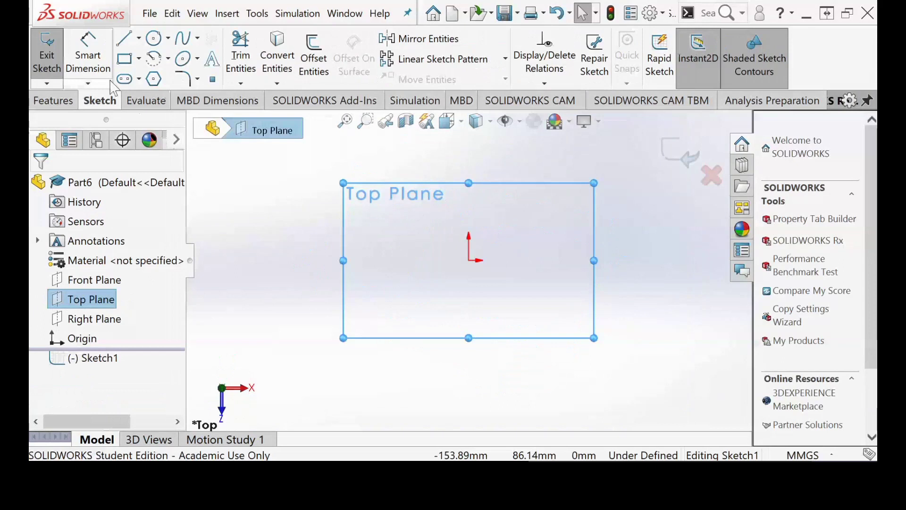
# Draw a six-sided polygon centred on the origin.
pyautogui.click(154, 78)
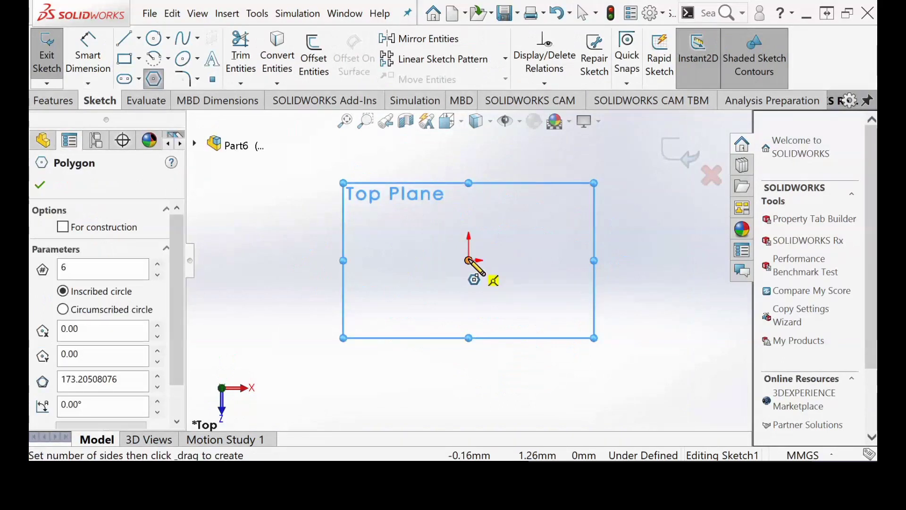
pyautogui.click(469, 260)
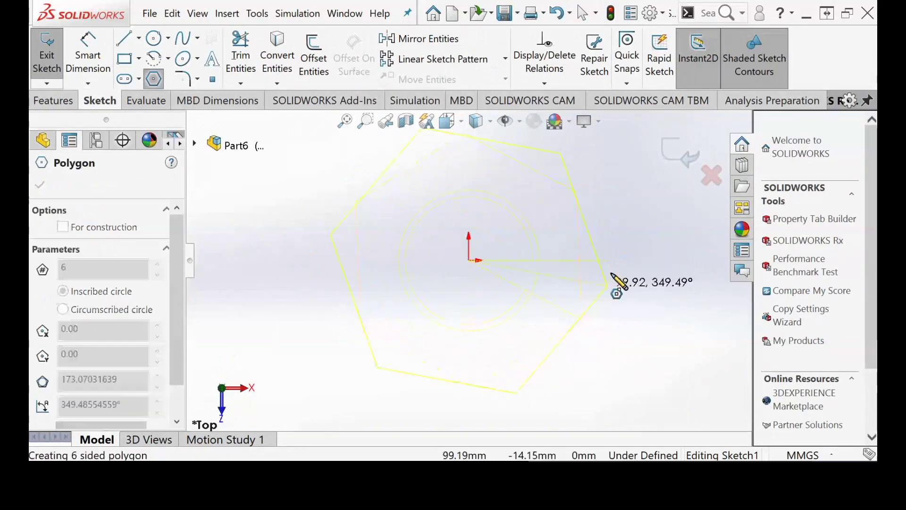
pyautogui.click(614, 261)
pyautogui.scroll(2, 525, 202)
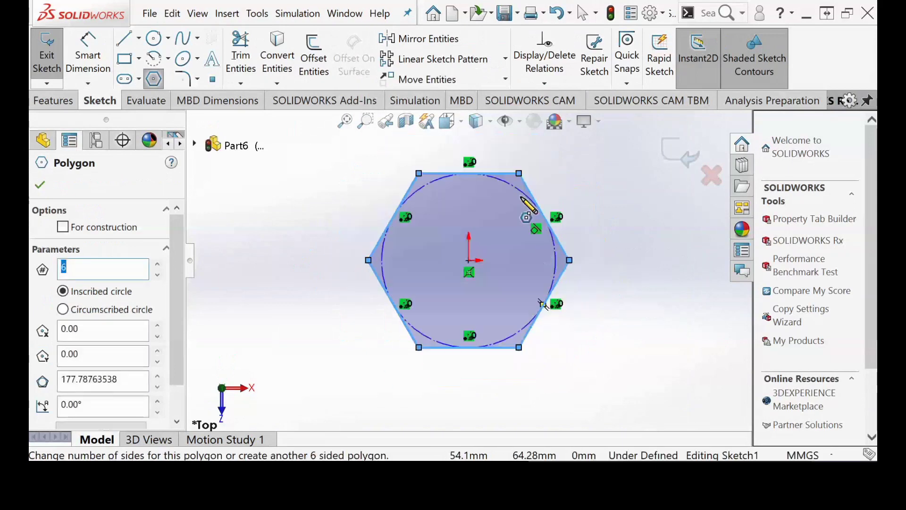
pyautogui.scroll(-1, 546, 253)
# Dimension the hexagon's construction circle to a 200 mm diameter.
pyautogui.moveTo(436, 243); pyautogui.dragTo(384, 182, button='right')
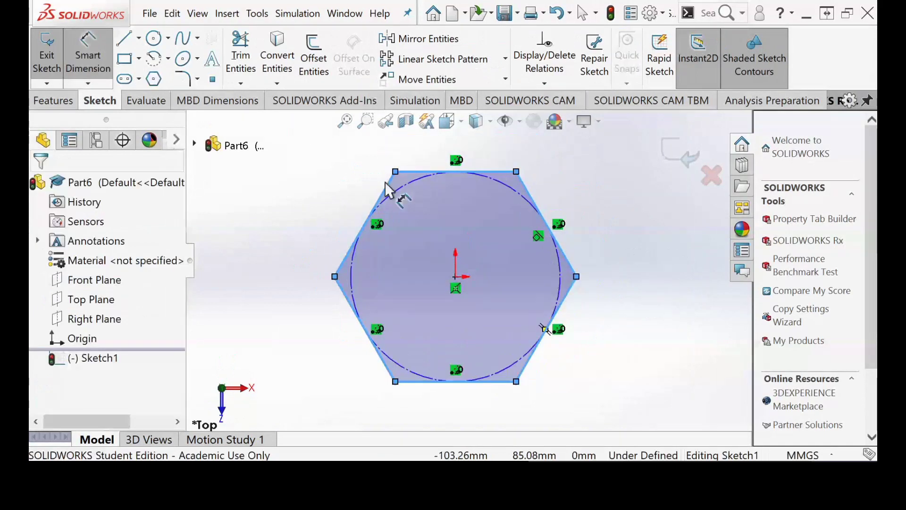
pyautogui.click(392, 191)
pyautogui.click(337, 197)
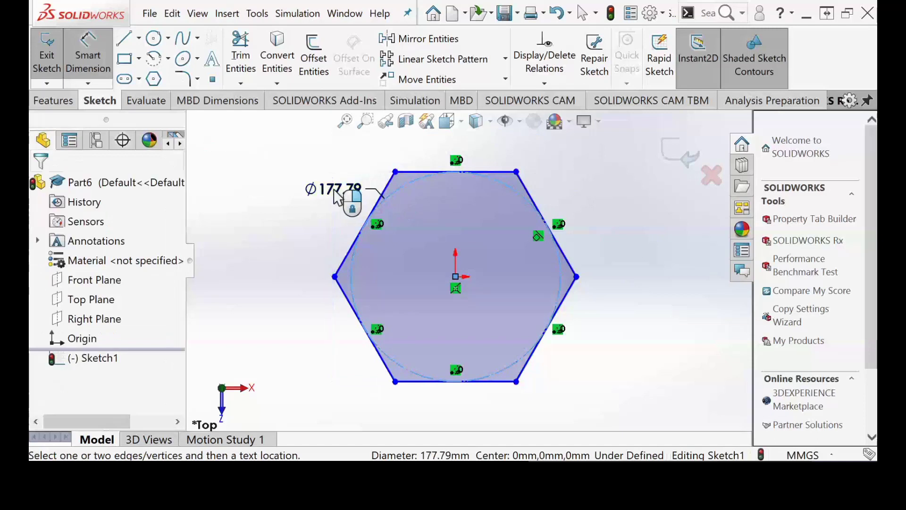
pyautogui.write('200')
pyautogui.press('Return')
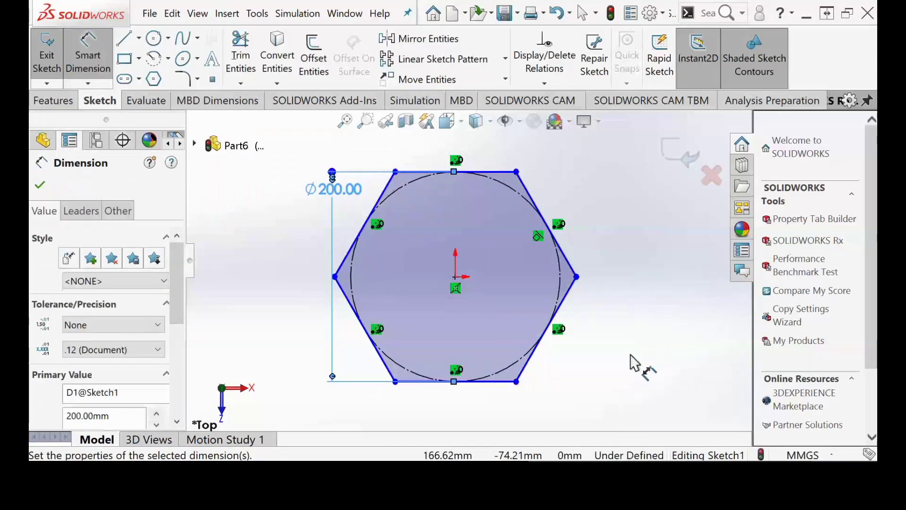
pyautogui.press('Escape')
pyautogui.press('Escape')
# Make the hexagon's right vertex horizontal with the origin to fully define the sketch.
pyautogui.click(577, 277)
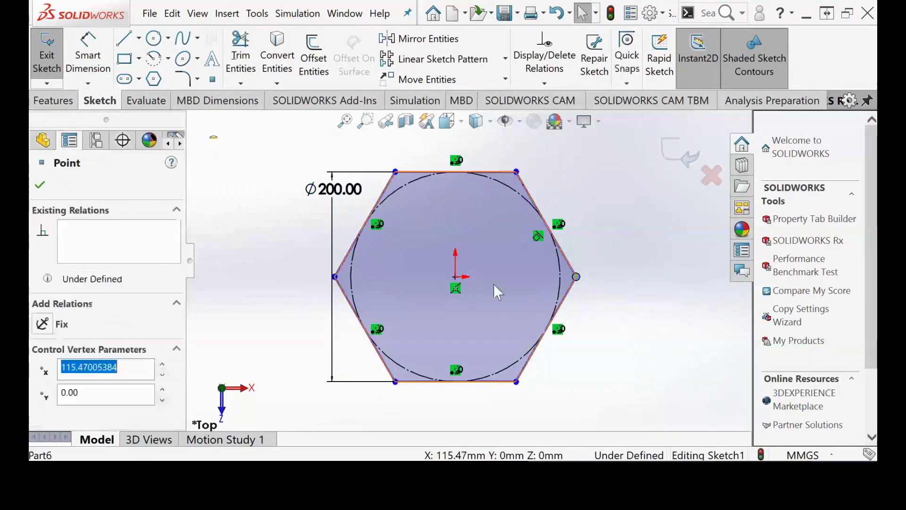
pyautogui.keyDown('ctrl'); pyautogui.click(455, 275); pyautogui.keyUp('ctrl')
pyautogui.click(486, 230)
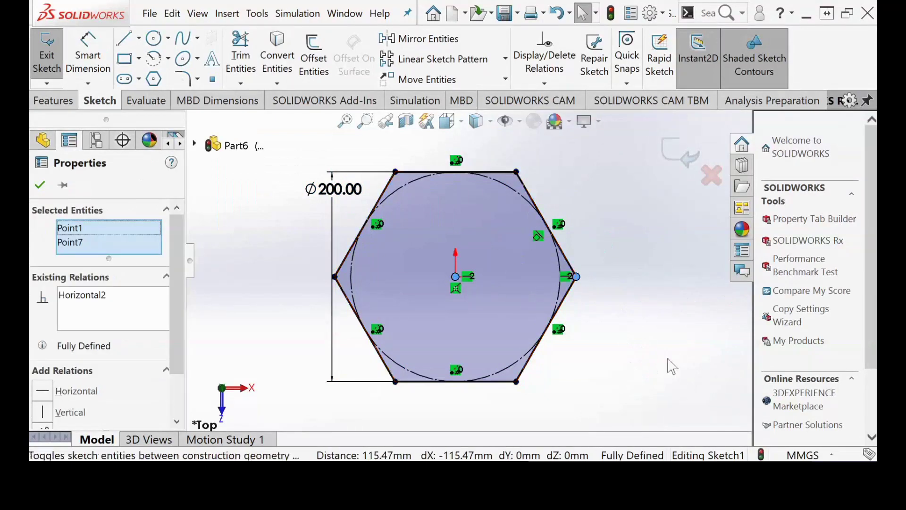
pyautogui.click(682, 370)
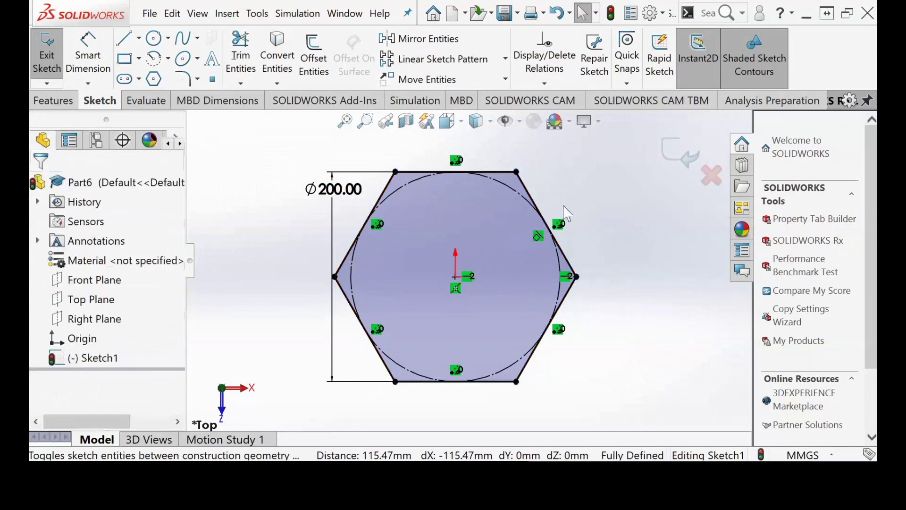
pyautogui.click(53, 100)
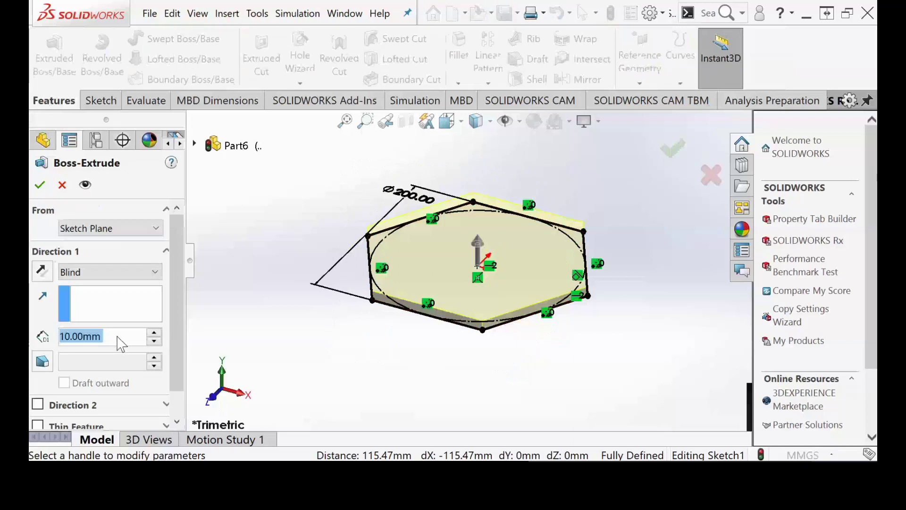
# Set the Boss-Extrude depth to 200 mm and accept the hexagonal prism.
pyautogui.write('200')
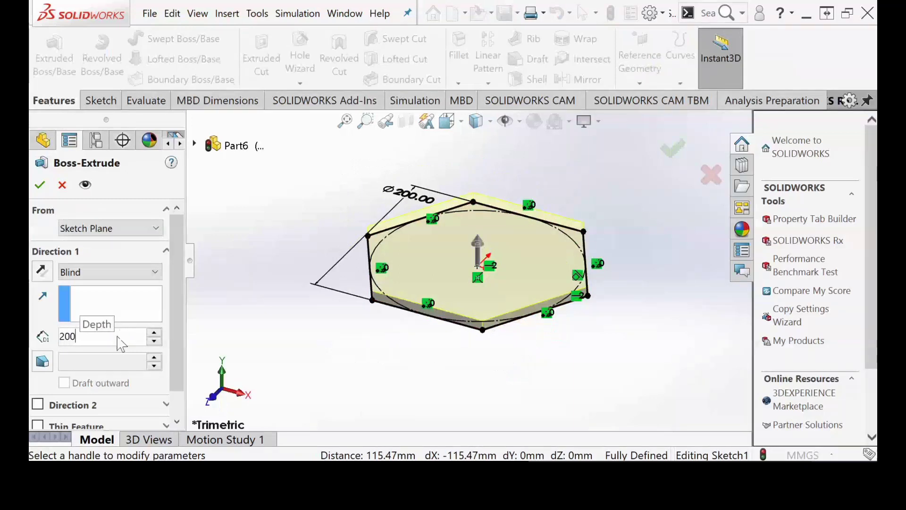
pyautogui.press('Return')
pyautogui.press('Return')
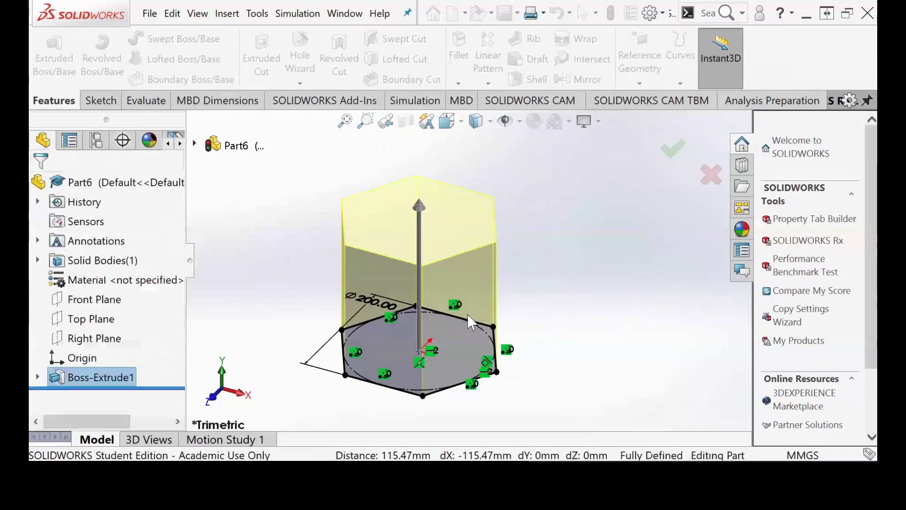
pyautogui.moveTo(612, 309)
pyautogui.mouseDown(button='middle')
pyautogui.moveTo(599, 283)
pyautogui.moveTo(576, 330)
pyautogui.moveTo(587, 313)
pyautogui.moveTo(589, 324)
pyautogui.moveTo(576, 323)
pyautogui.mouseUp(button='middle')
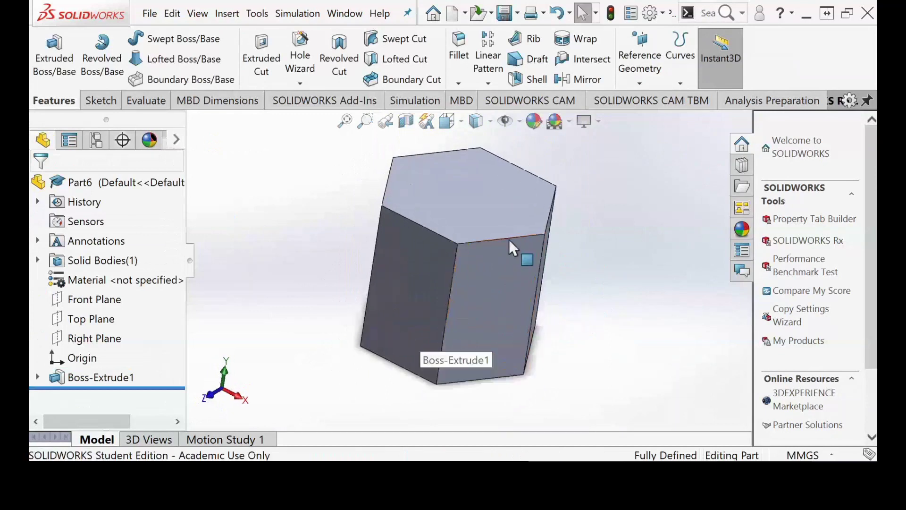
pyautogui.click(533, 61)
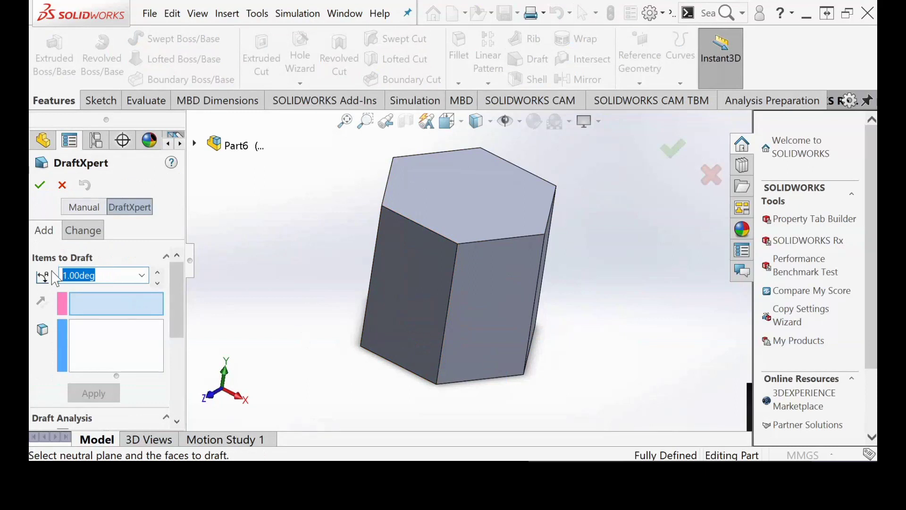
# Set the draft angle to 20° with the top hexagon face as neutral plane.
pyautogui.write('20')
pyautogui.press('Return')
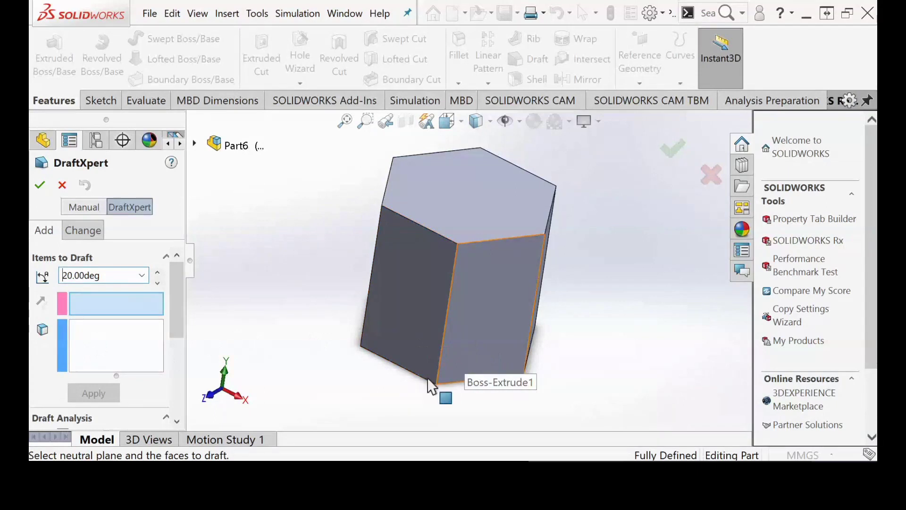
pyautogui.moveTo(425, 397); pyautogui.dragTo(531, 218, button='middle')
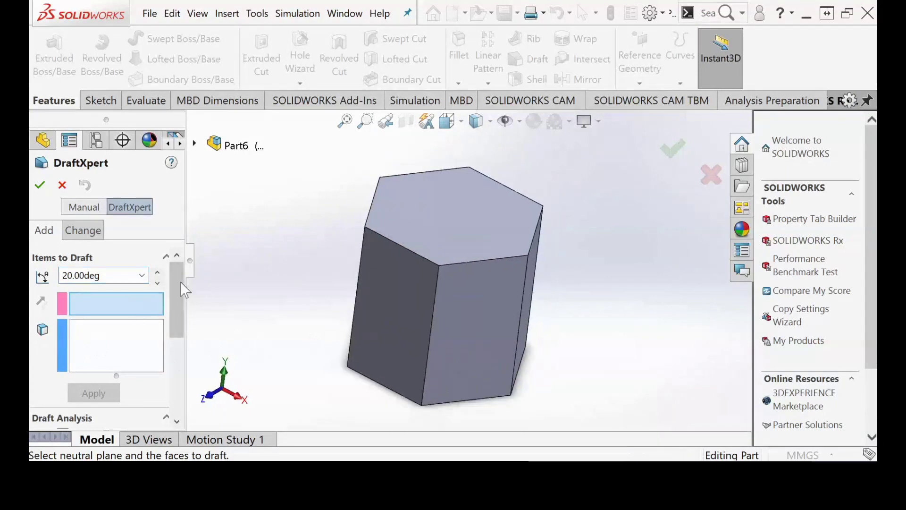
pyautogui.click(478, 232)
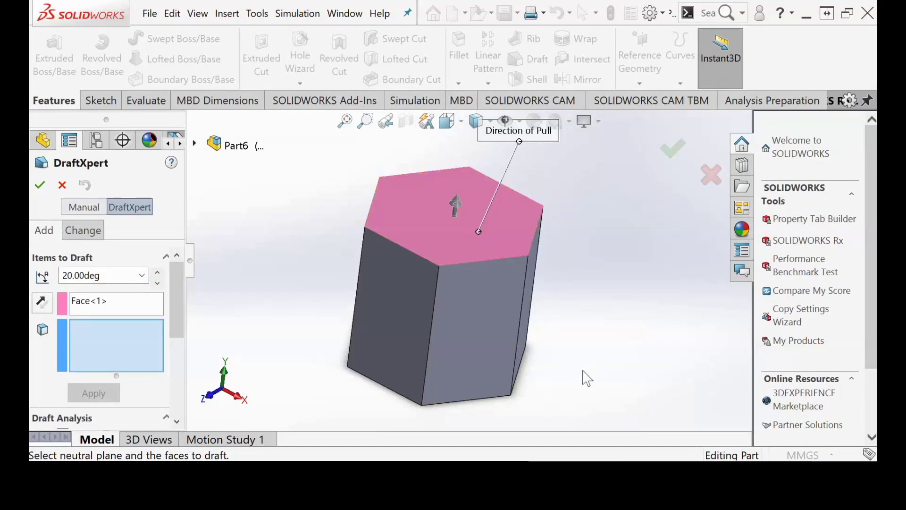
# Choose the front and left side faces, verify pull direction, and apply Draft1.
pyautogui.moveTo(587, 378); pyautogui.dragTo(652, 394, button='middle')
pyautogui.click(494, 311)
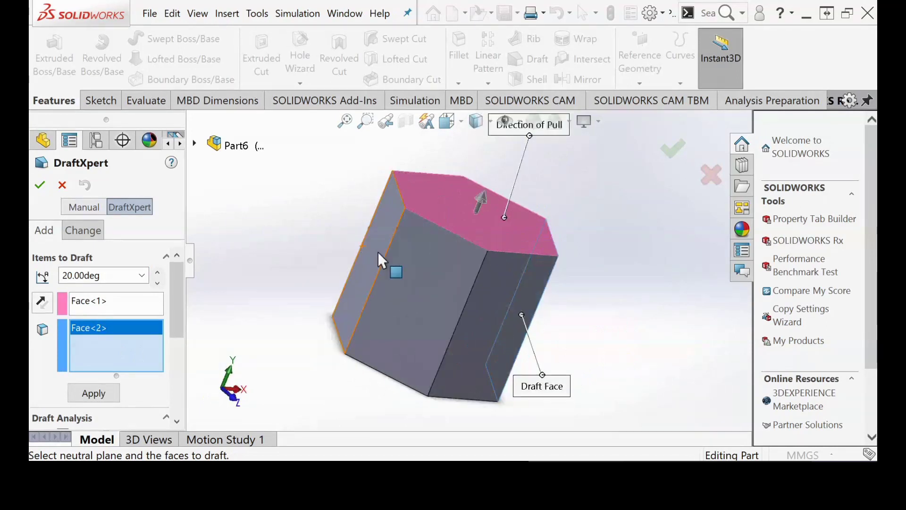
pyautogui.click(361, 267)
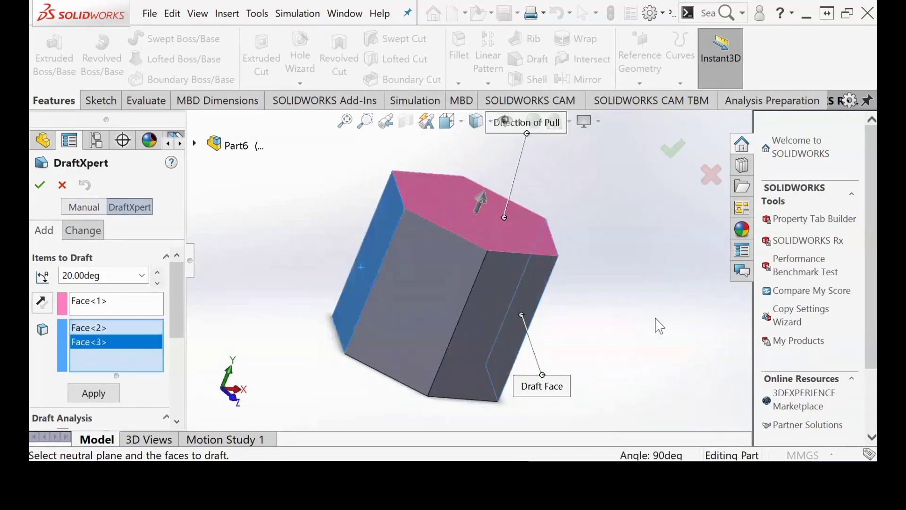
pyautogui.moveTo(654, 324); pyautogui.dragTo(625, 306, button='middle')
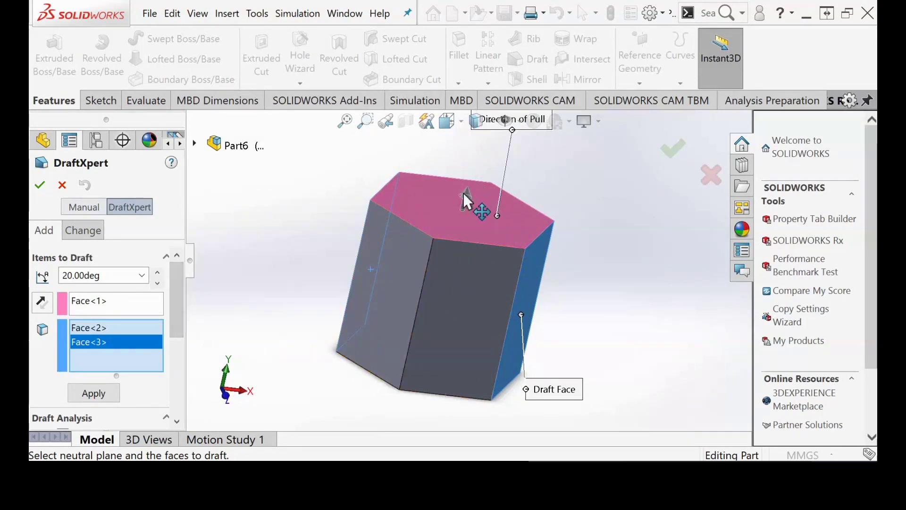
pyautogui.click(46, 304)
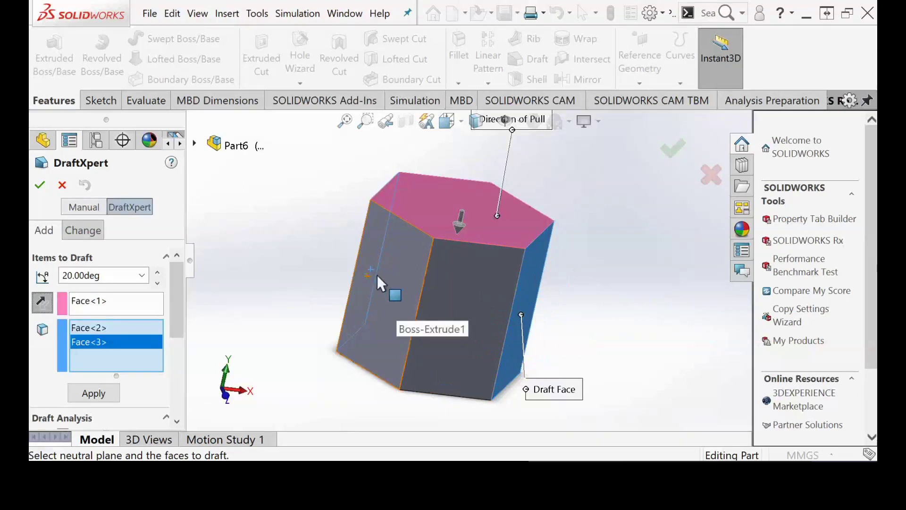
pyautogui.click(47, 306)
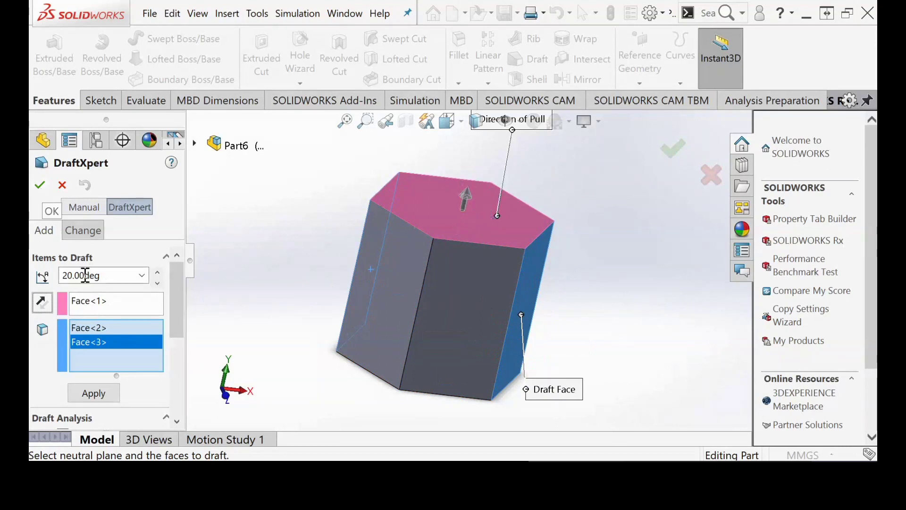
pyautogui.click(44, 189)
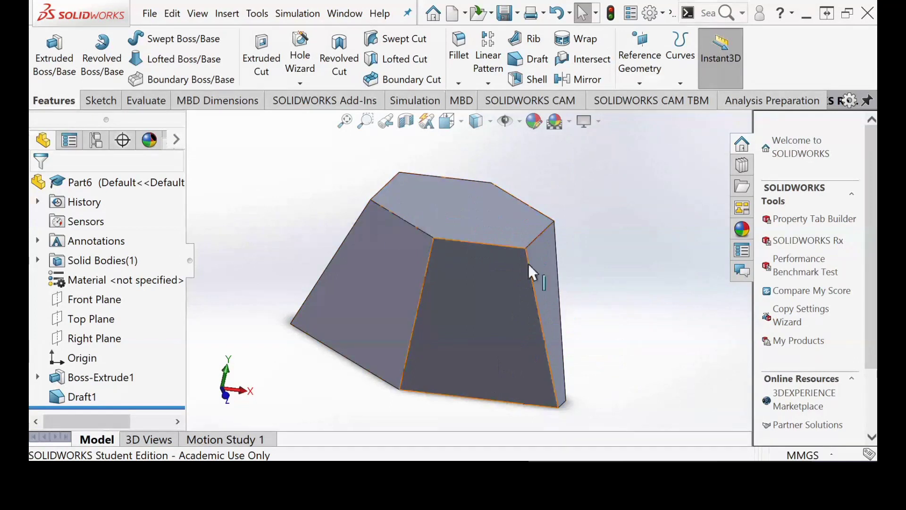
# Orbit the drafted prism and select its tapered side and lower faces to inspect them.
pyautogui.moveTo(647, 314); pyautogui.dragTo(642, 285, button='middle')
pyautogui.click(545, 272)
pyautogui.moveTo(600, 338); pyautogui.dragTo(632, 331, button='middle')
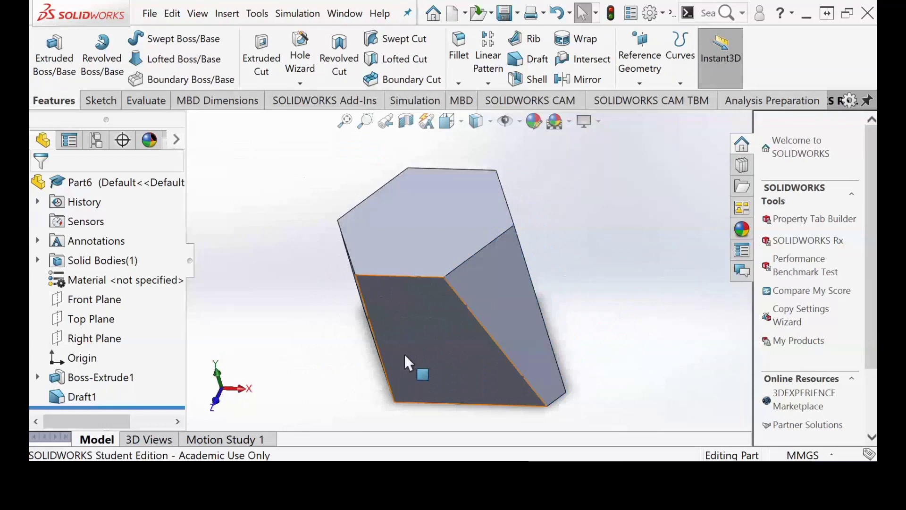
pyautogui.click(430, 345)
pyautogui.moveTo(429, 345); pyautogui.dragTo(610, 342, button='middle')
pyautogui.click(556, 376)
# Check the prism's bottom and top faces, then reopen Draft1 for editing.
pyautogui.moveTo(561, 386); pyautogui.dragTo(643, 205, button='middle')
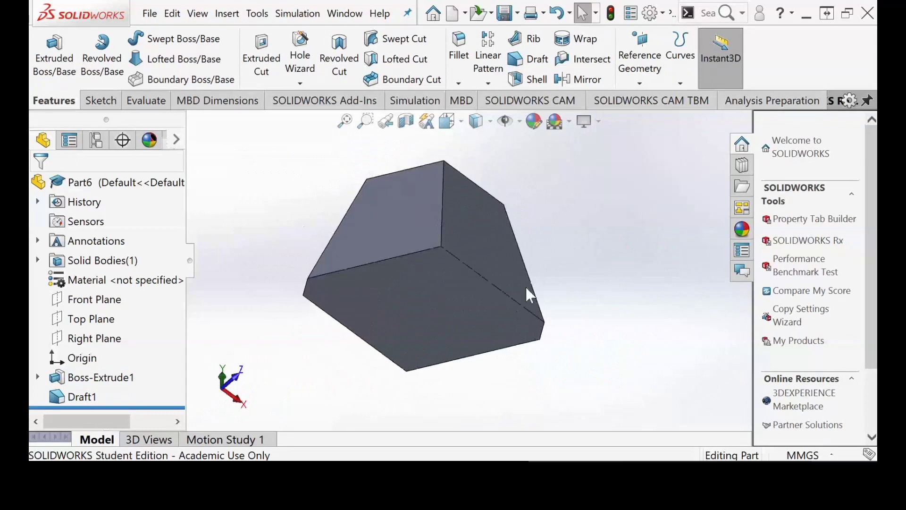
pyautogui.click(431, 306)
pyautogui.moveTo(432, 306); pyautogui.dragTo(433, 215, button='middle')
pyautogui.click(432, 218)
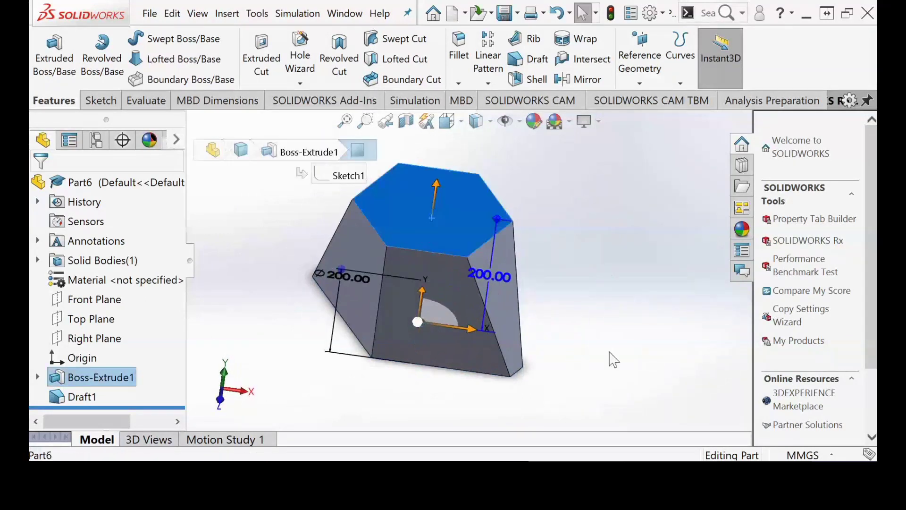
pyautogui.scroll(2, 432, 218)
pyautogui.click(83, 397)
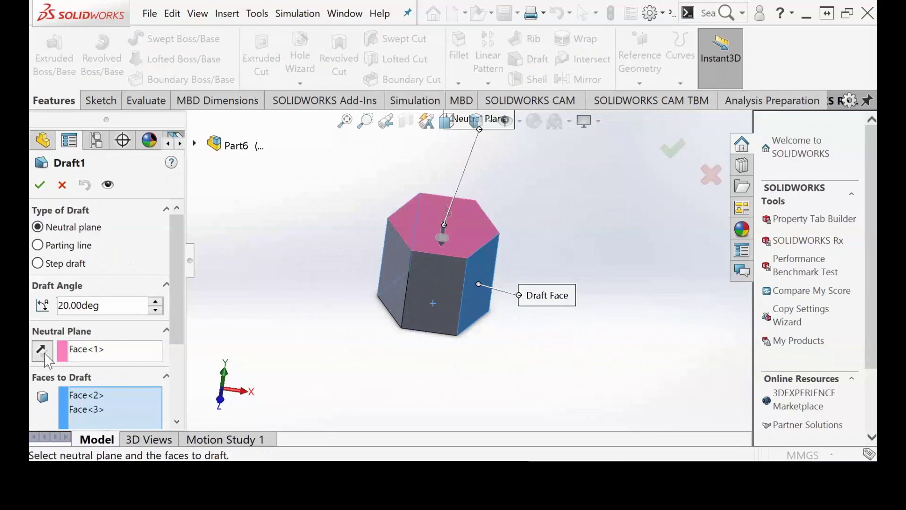
# Close Draft1 unchanged, inspect a face, fit the view, and reopen Draft1 for editing.
pyautogui.click(42, 184)
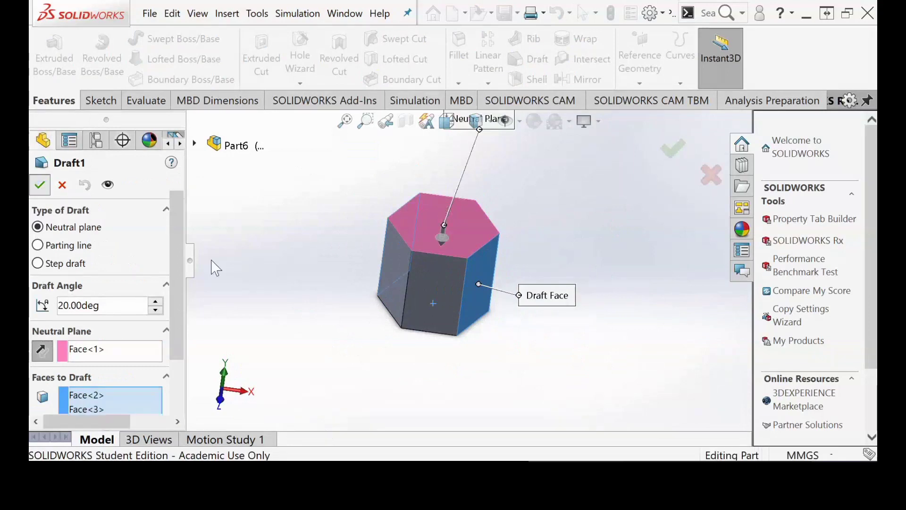
pyautogui.moveTo(490, 356); pyautogui.dragTo(616, 395, button='middle')
pyautogui.scroll(-2, 439, 261)
pyautogui.click(540, 279)
pyautogui.press('f')
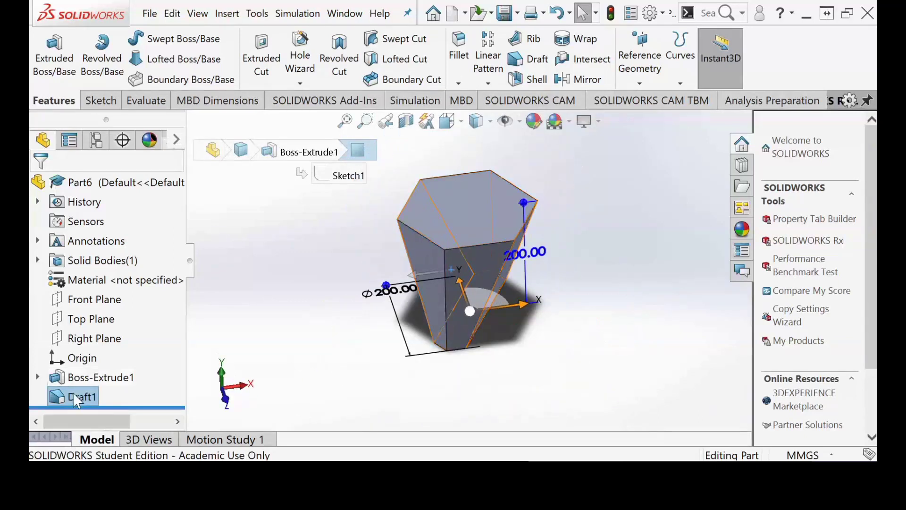
pyautogui.click(76, 398)
pyautogui.click(89, 382)
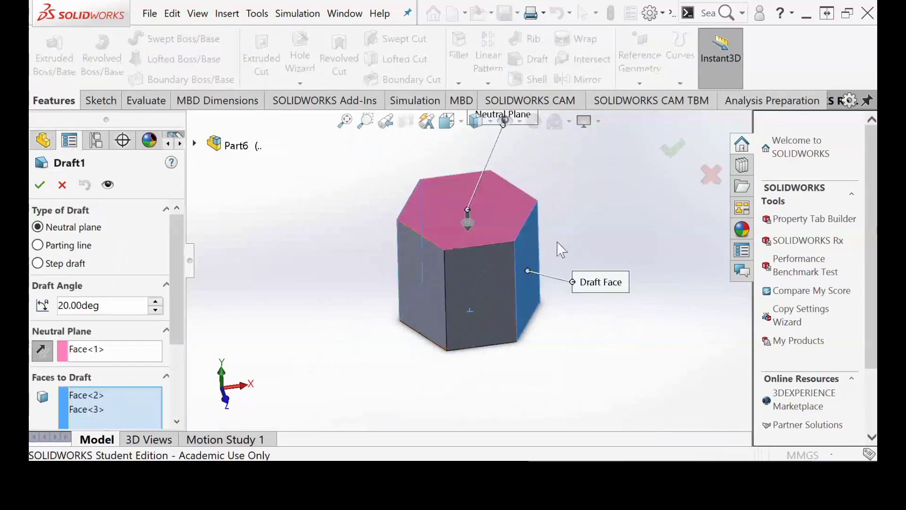
pyautogui.scroll(-2, 494, 279)
pyautogui.scroll(-2, 479, 292)
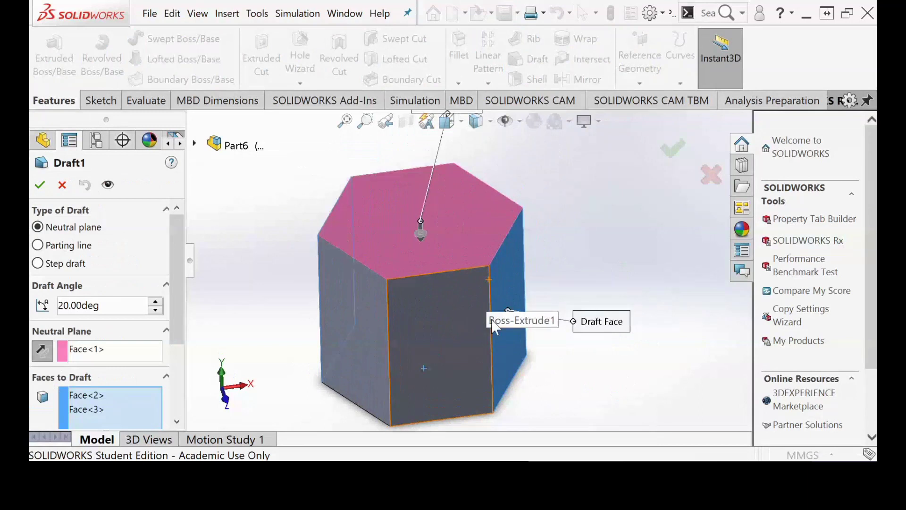
# Clear Draft1's neutral plane and faces to draft, then set the front side face as neutral plane.
pyautogui.rightClick(104, 350)
pyautogui.click(134, 358)
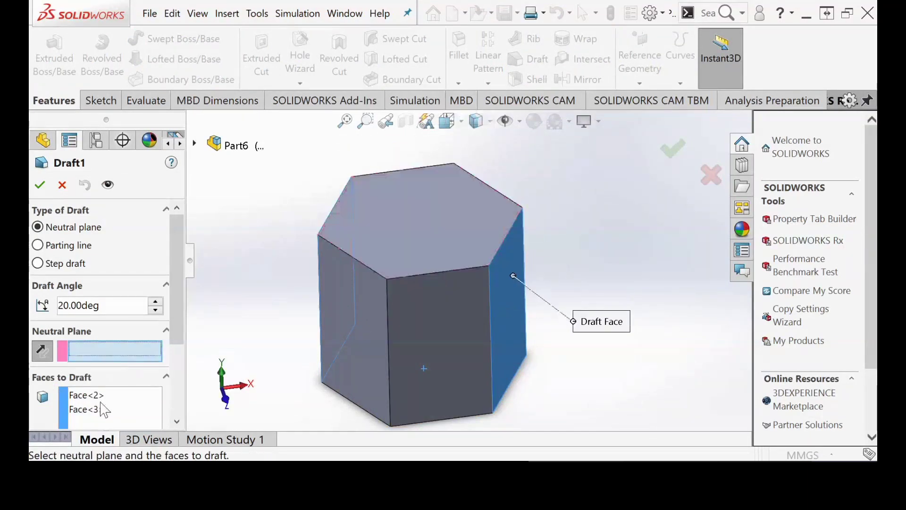
pyautogui.rightClick(102, 397)
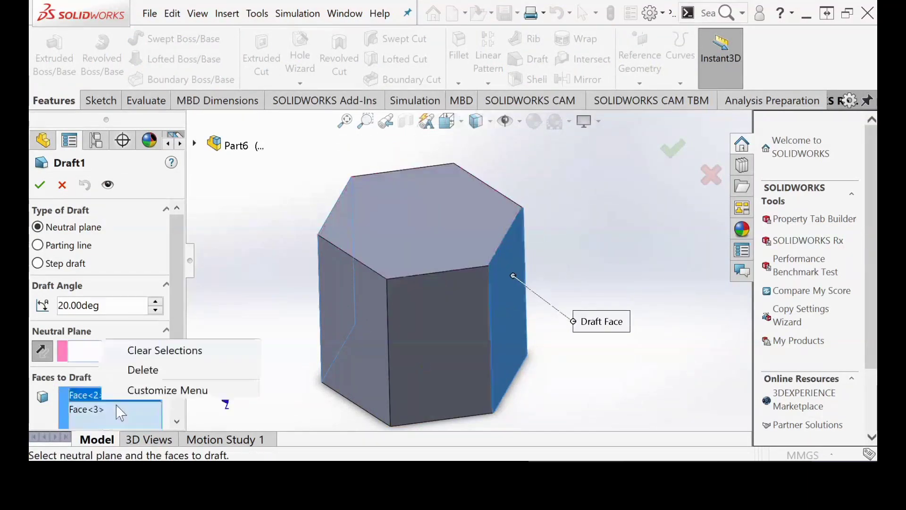
pyautogui.click(140, 370)
pyautogui.rightClick(84, 400)
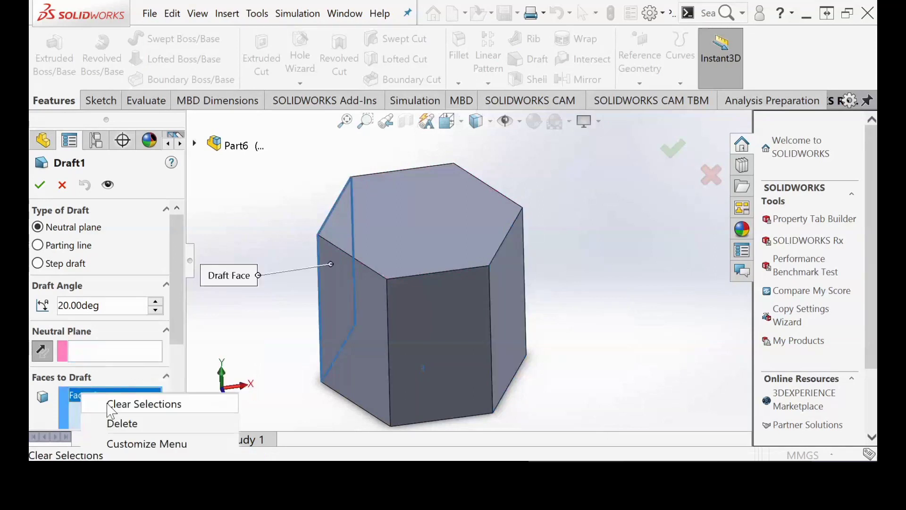
pyautogui.click(116, 404)
pyautogui.click(131, 360)
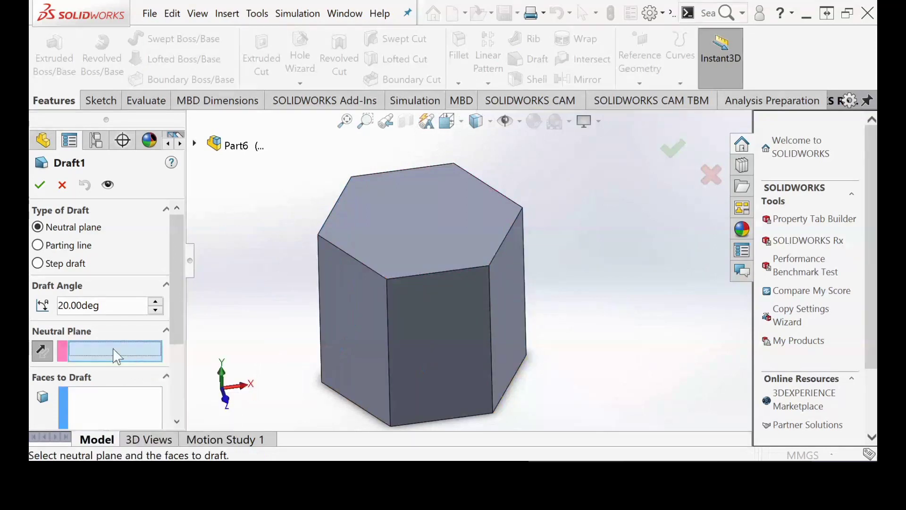
pyautogui.click(457, 345)
# Add the top hexagon face to Draft1, reverse the draft direction, and apply it.
pyautogui.moveTo(568, 412); pyautogui.dragTo(622, 366, button='middle')
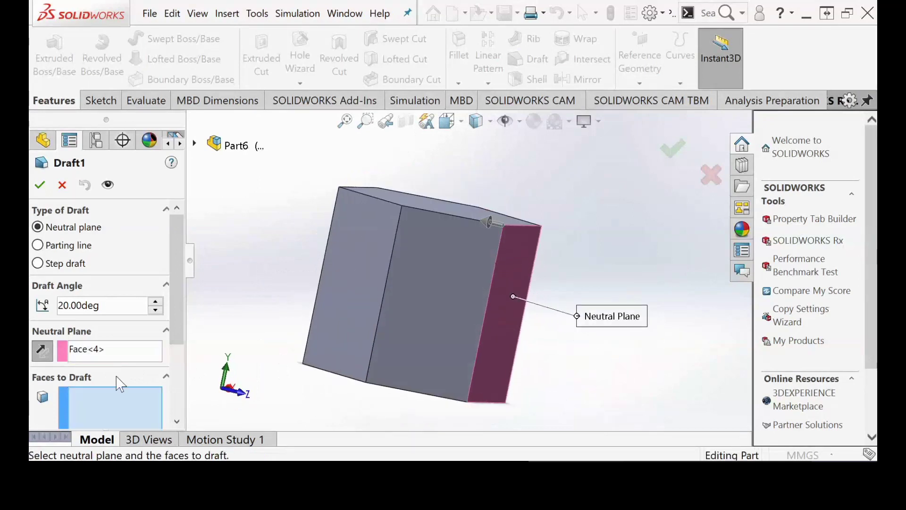
pyautogui.click(422, 198)
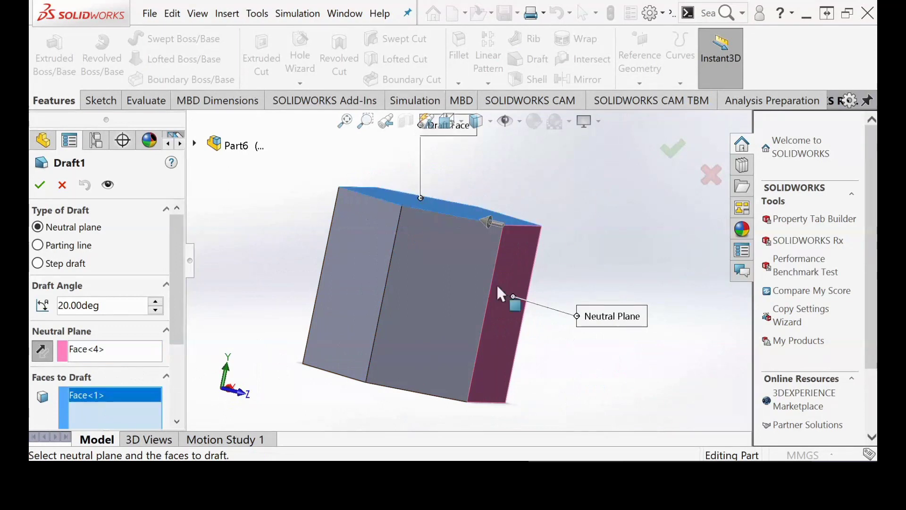
pyautogui.moveTo(602, 217); pyautogui.dragTo(619, 204, button='middle')
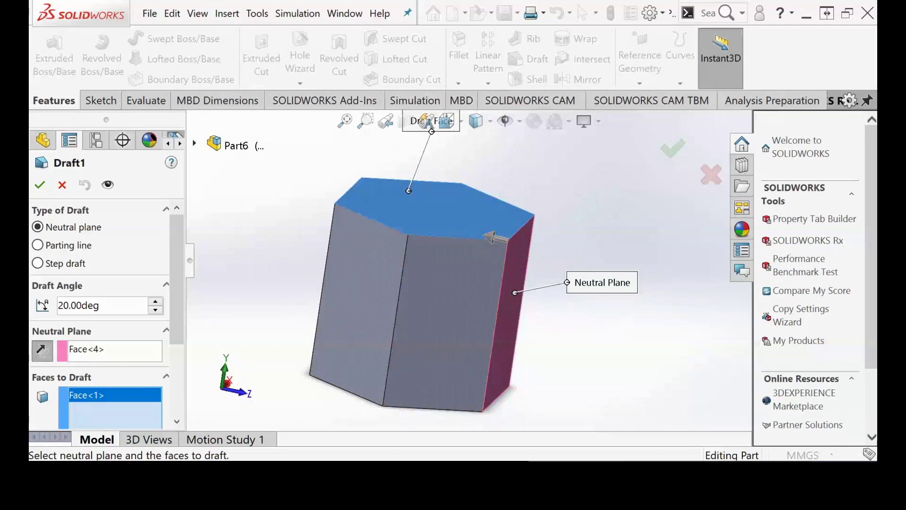
pyautogui.click(44, 353)
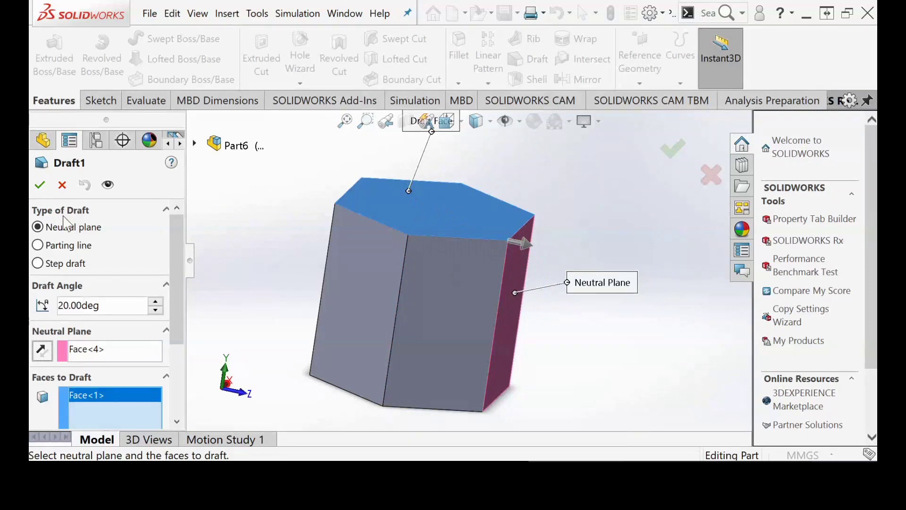
pyautogui.click(40, 185)
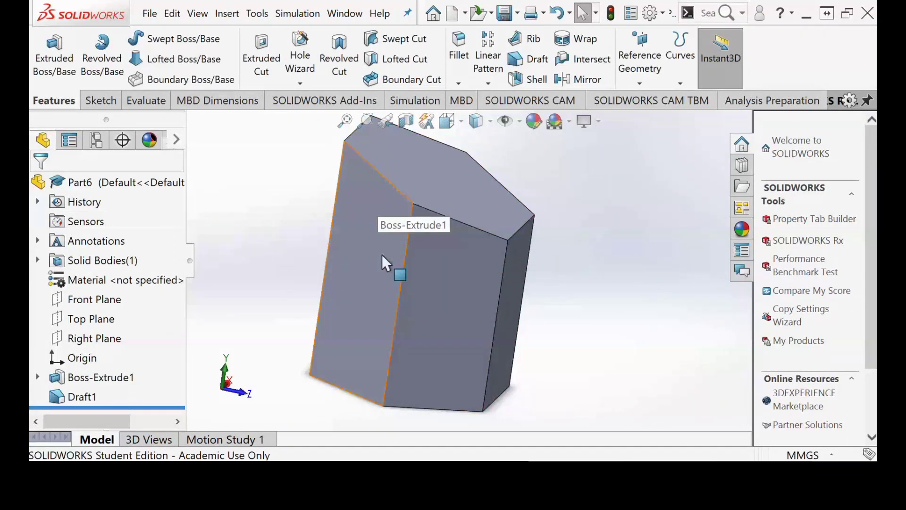
# Re-edit Draft1, flip its neutral-plane direction again, and accept the revised draft.
pyautogui.click(73, 397)
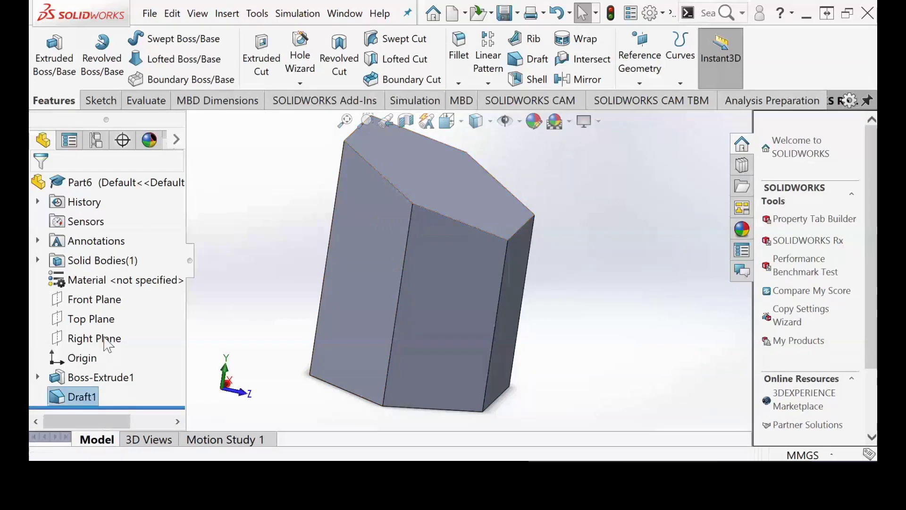
pyautogui.click(110, 115)
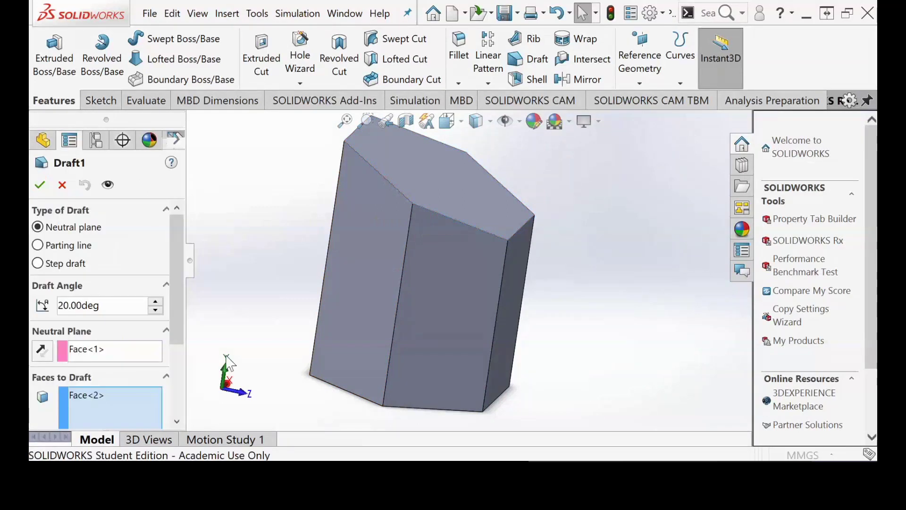
pyautogui.click(49, 358)
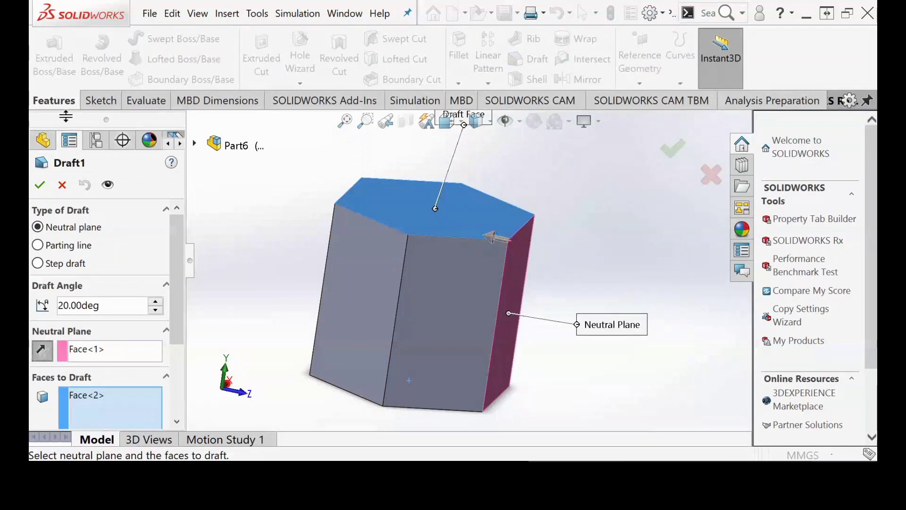
pyautogui.click(39, 184)
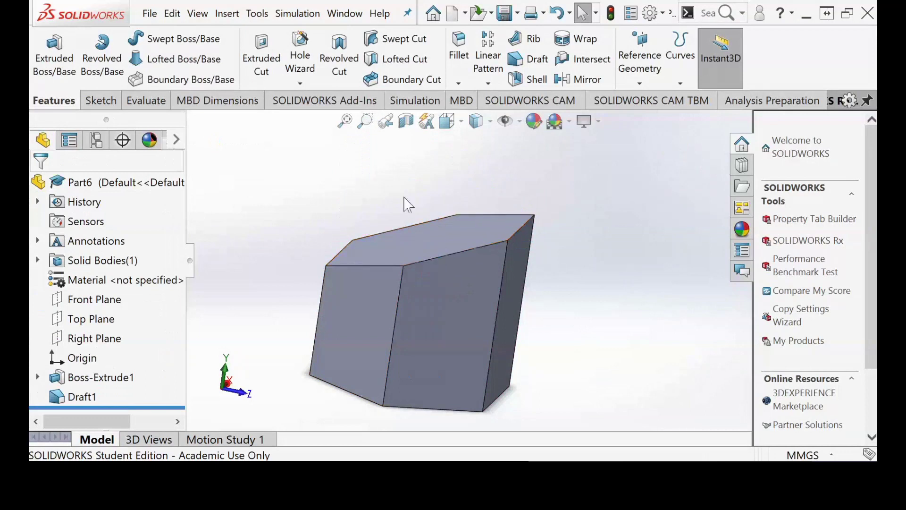
# Orbit the drafted prism and select its top and right side faces to inspect them.
pyautogui.click(446, 242)
pyautogui.moveTo(639, 333); pyautogui.dragTo(657, 278, button='middle')
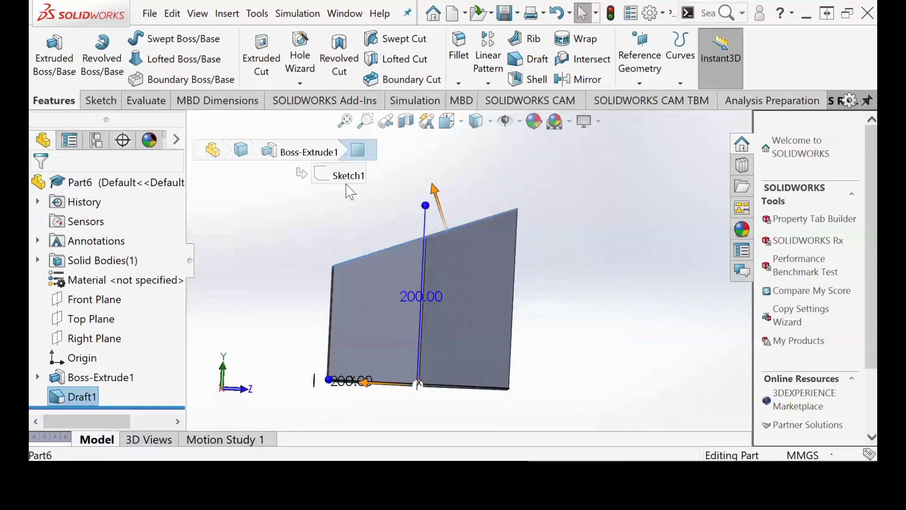
pyautogui.scroll(2, 574, 263)
pyautogui.moveTo(576, 312); pyautogui.dragTo(457, 330, button='middle')
pyautogui.click(427, 313)
pyautogui.moveTo(590, 351); pyautogui.dragTo(610, 330, button='middle')
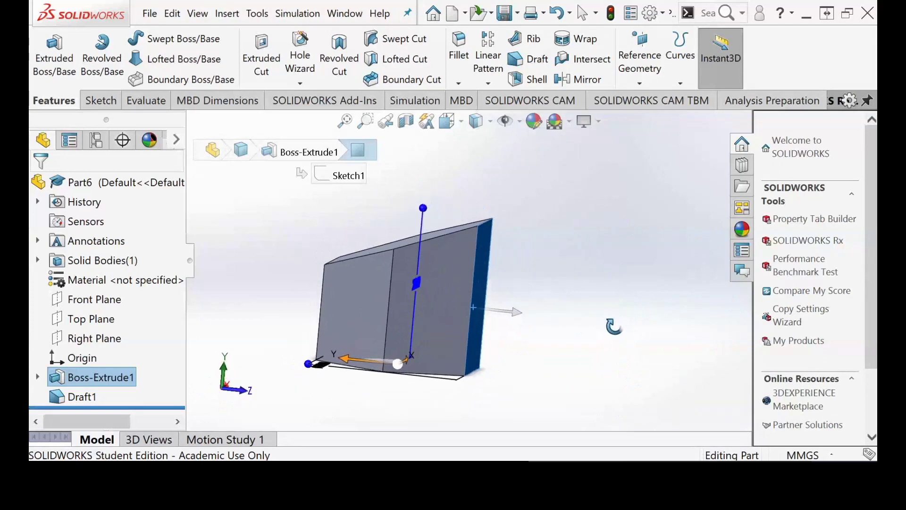
pyautogui.press('Escape')
pyautogui.click(395, 237)
# Inspect the hexagonal end face and side faces, then roll the model back above Draft1.
pyautogui.moveTo(557, 354); pyautogui.dragTo(593, 227, button='middle')
pyautogui.click(449, 333)
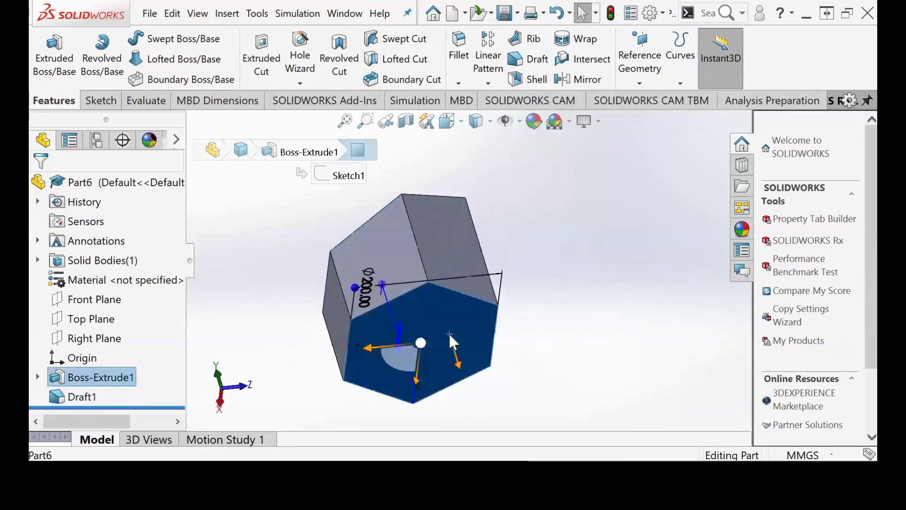
pyautogui.moveTo(562, 358); pyautogui.dragTo(533, 316, button='middle')
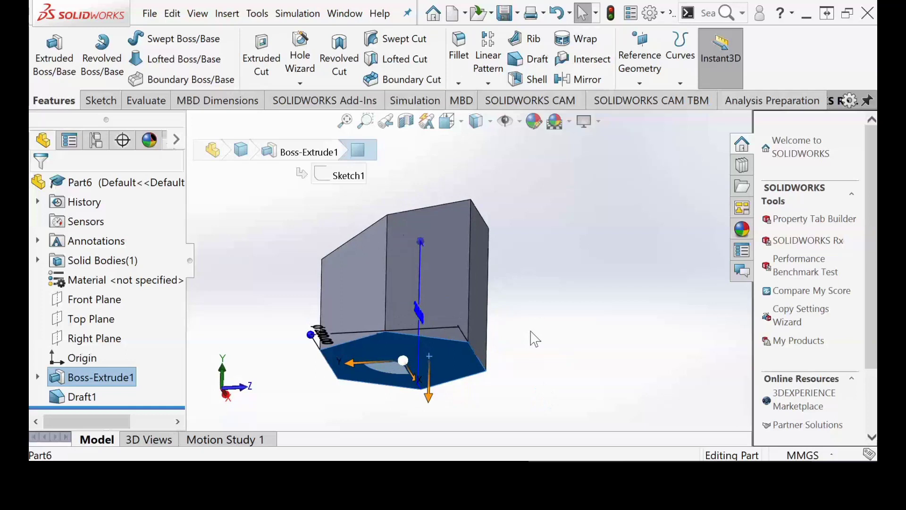
pyautogui.moveTo(548, 298); pyautogui.dragTo(636, 353, button='middle')
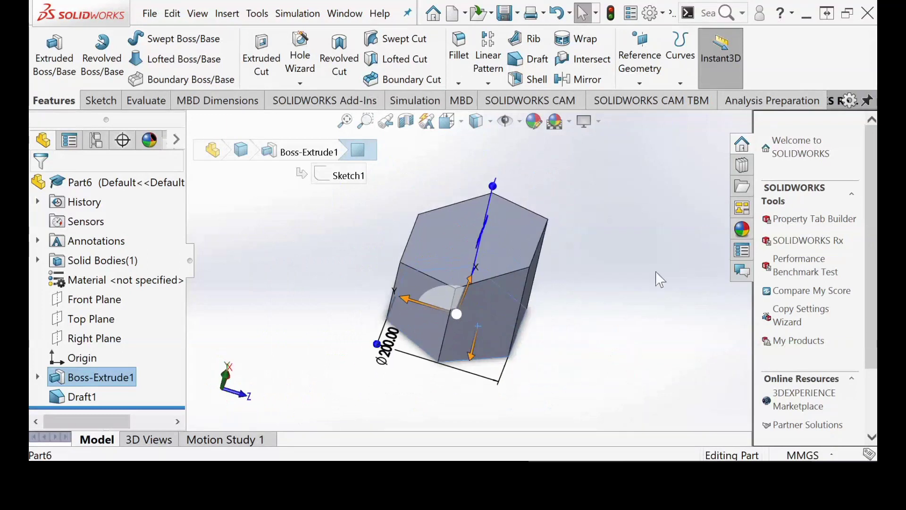
pyautogui.moveTo(716, 300); pyautogui.dragTo(426, 364, button='middle')
pyautogui.keyDown('ctrl'); pyautogui.moveTo(503, 360); pyautogui.dragTo(495, 335, button='middle'); pyautogui.keyUp('ctrl')
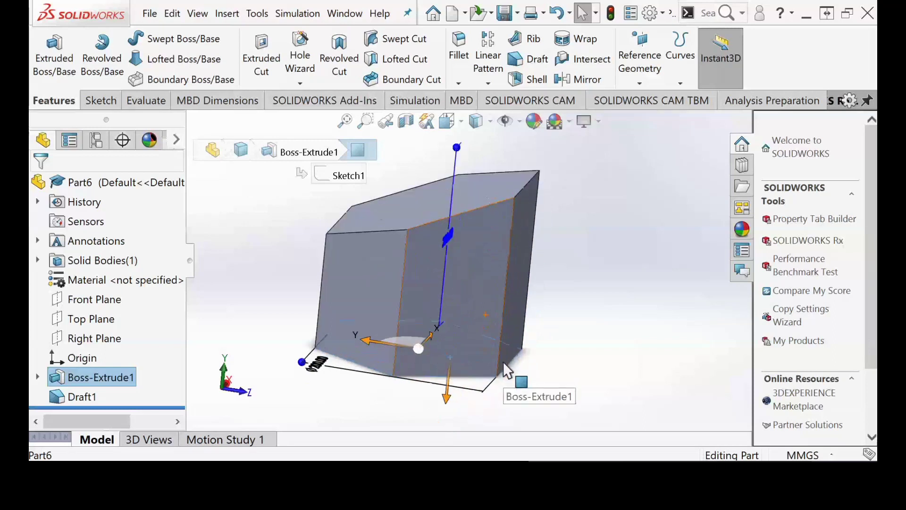
pyautogui.click(561, 307)
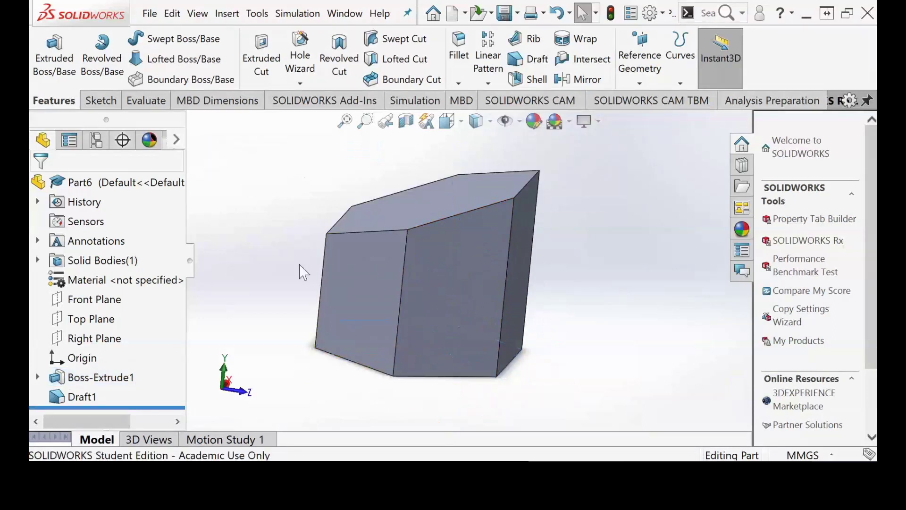
pyautogui.moveTo(137, 407); pyautogui.dragTo(139, 393)
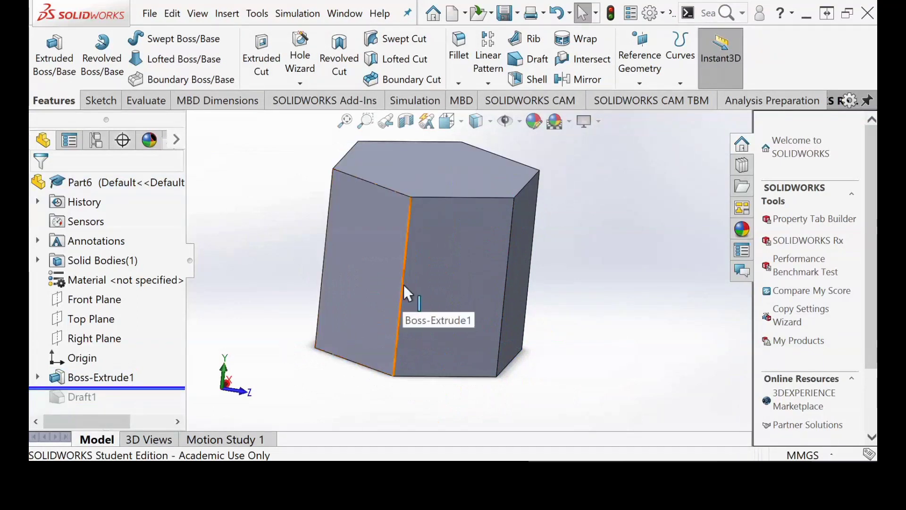
# Edit Boss-Extrude1 to add a 20° draft flaring outward, preview it, and accept.
pyautogui.click(89, 383)
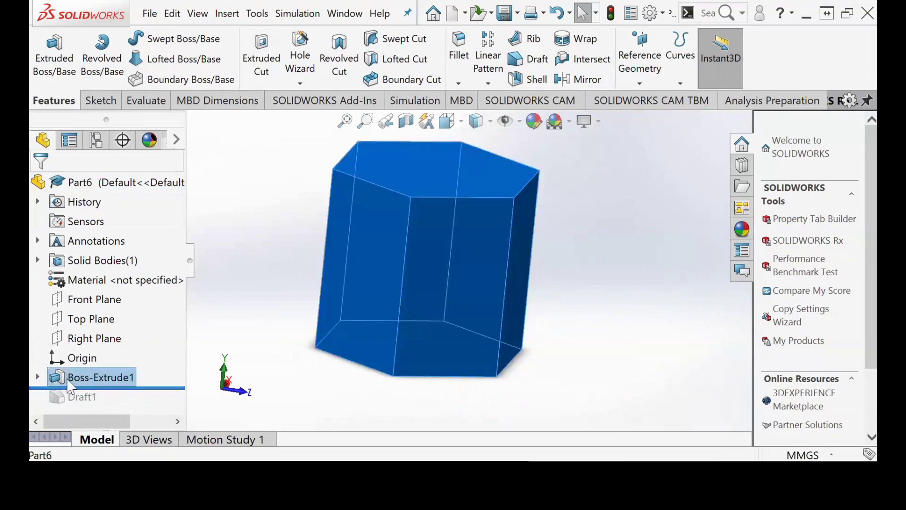
pyautogui.click(105, 73)
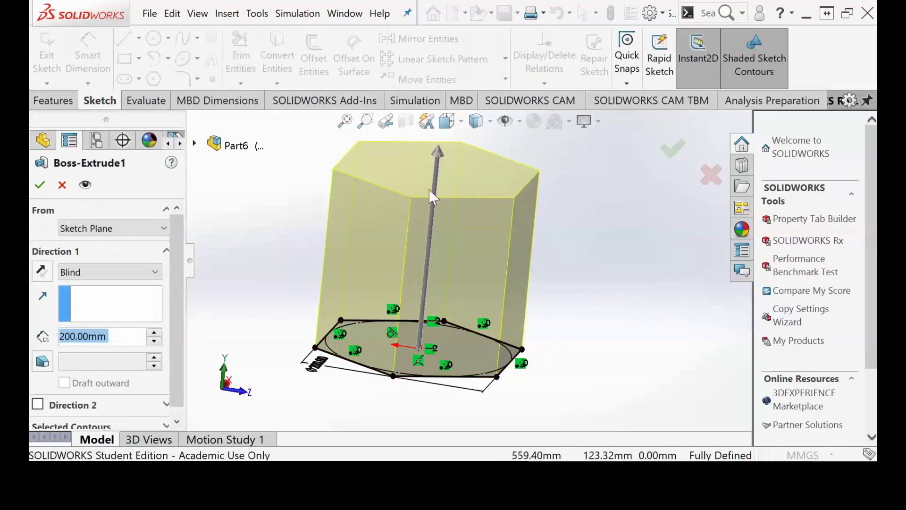
pyautogui.scroll(-1, 179, 293)
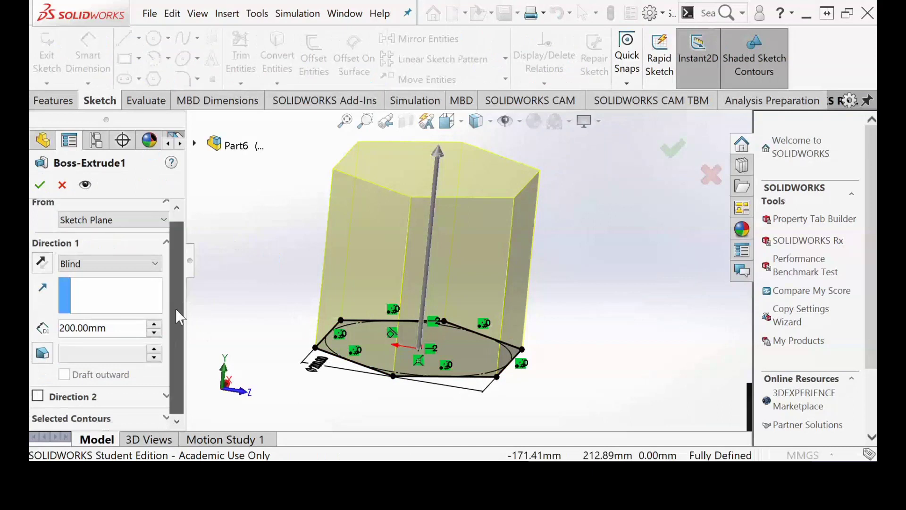
pyautogui.click(42, 354)
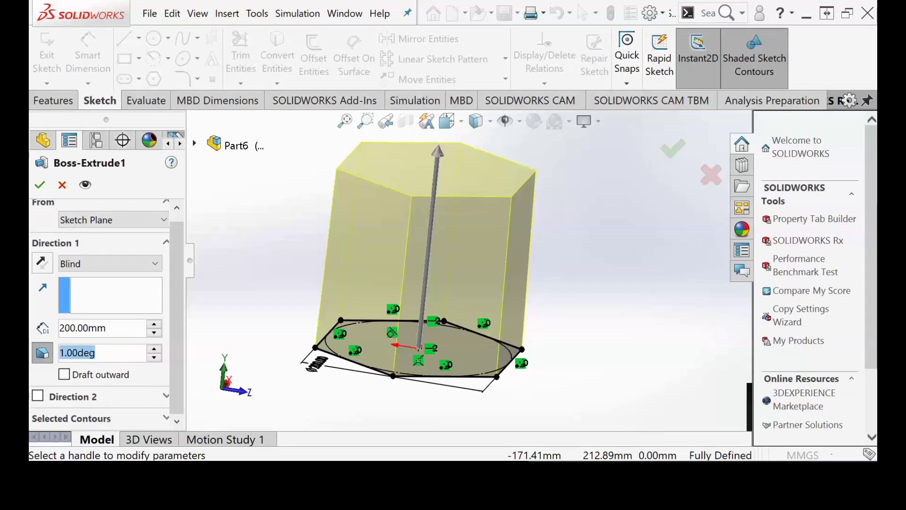
pyautogui.write('20')
pyautogui.press('Return')
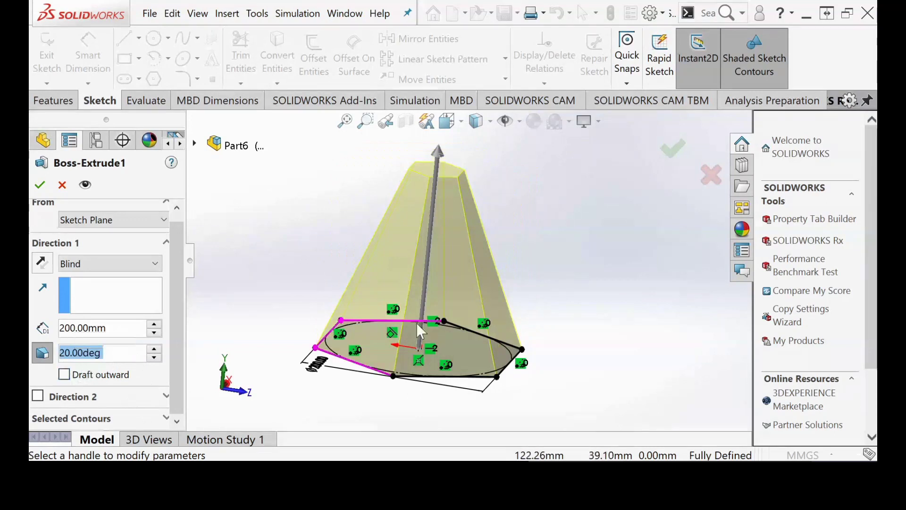
pyautogui.click(64, 375)
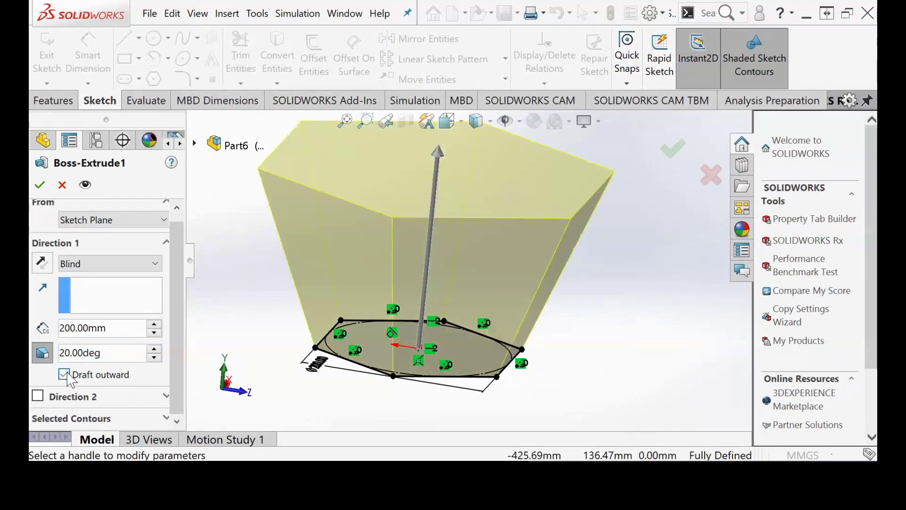
pyautogui.scroll(2, 432, 292)
pyautogui.scroll(-2, 448, 251)
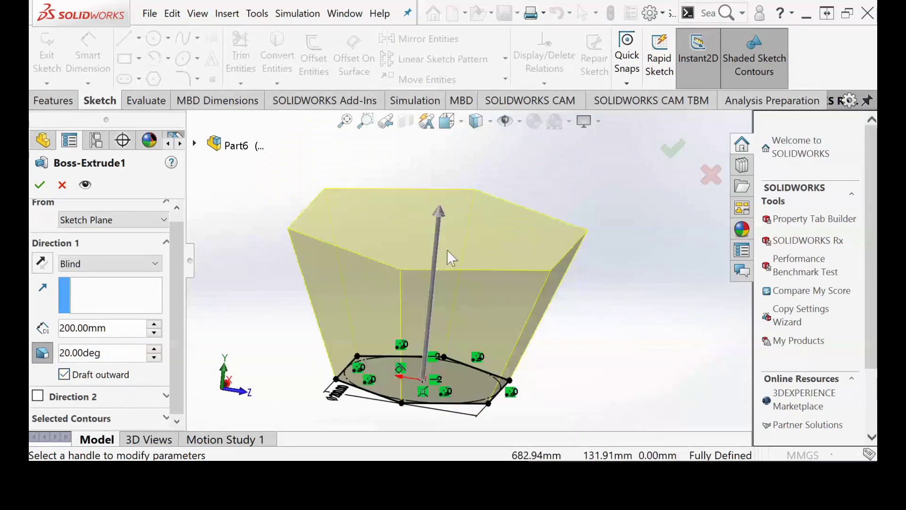
pyautogui.moveTo(488, 335)
pyautogui.mouseDown(button='middle')
pyautogui.moveTo(519, 333)
pyautogui.moveTo(525, 321)
pyautogui.moveTo(516, 375)
pyautogui.moveTo(517, 359)
pyautogui.moveTo(440, 356)
pyautogui.mouseUp(button='middle')
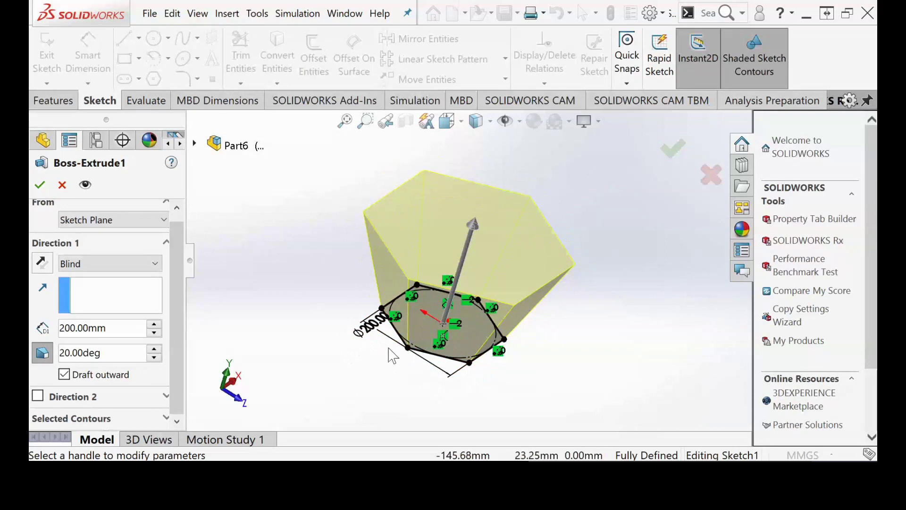
pyautogui.moveTo(386, 395)
pyautogui.mouseDown(button='middle')
pyautogui.moveTo(390, 368)
pyautogui.moveTo(411, 360)
pyautogui.mouseUp(button='middle')
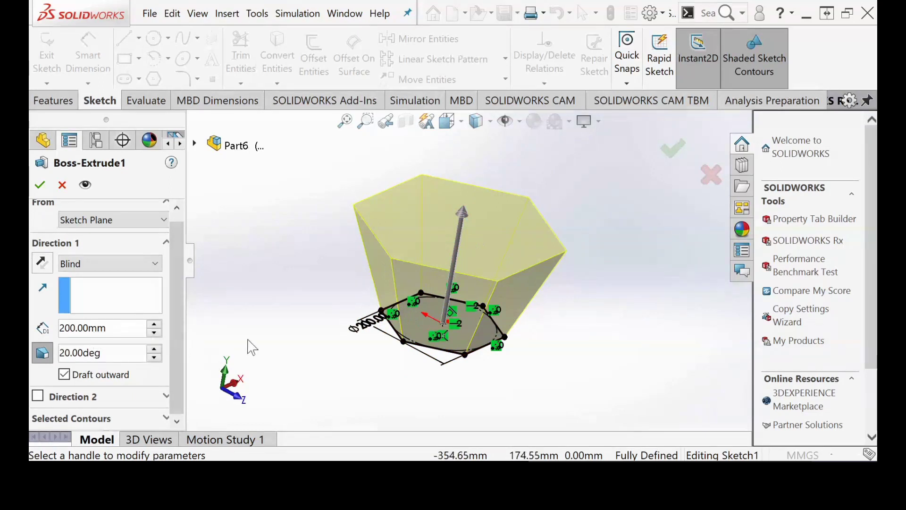
pyautogui.click(40, 185)
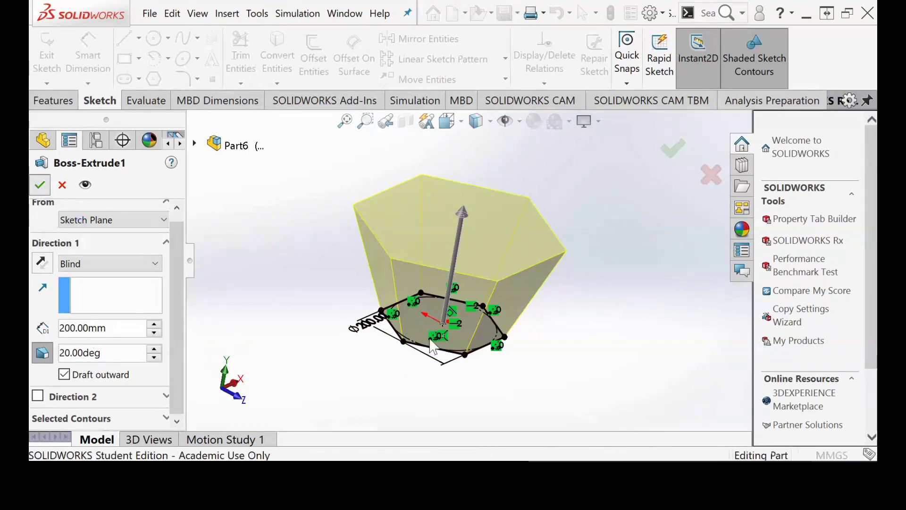
# Orbit the flared hexagonal frustum to inspect its 20° sloping sides, then zoom out.
pyautogui.moveTo(536, 368); pyautogui.dragTo(513, 215, button='middle')
pyautogui.moveTo(491, 277); pyautogui.dragTo(499, 303, button='middle')
pyautogui.moveTo(607, 236); pyautogui.dragTo(635, 267, button='middle')
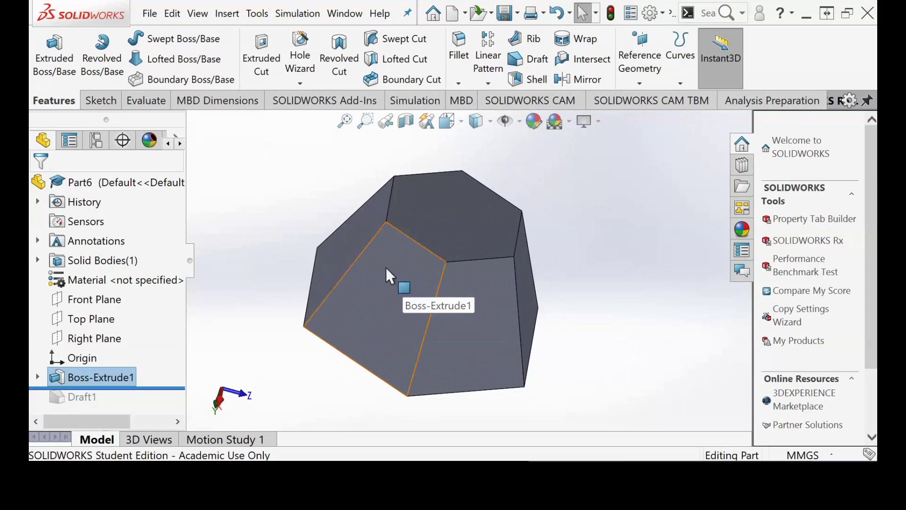
pyautogui.press('z')
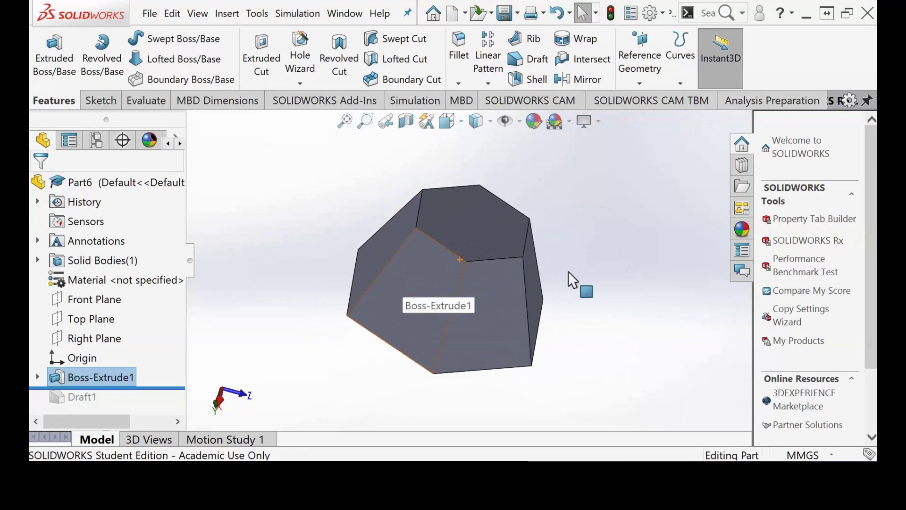
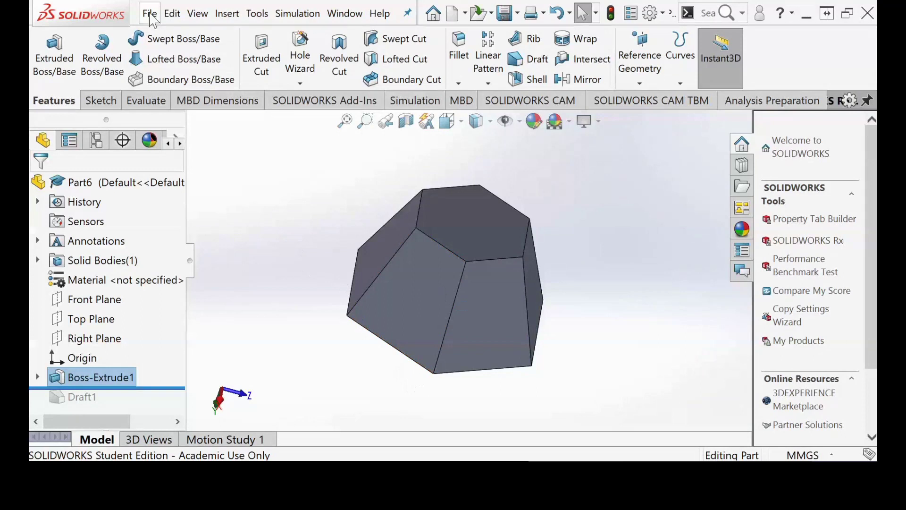
# Switch through Part4 to Part3, the copper L-bracket part, using the Window menu.
pyautogui.click(343, 14)
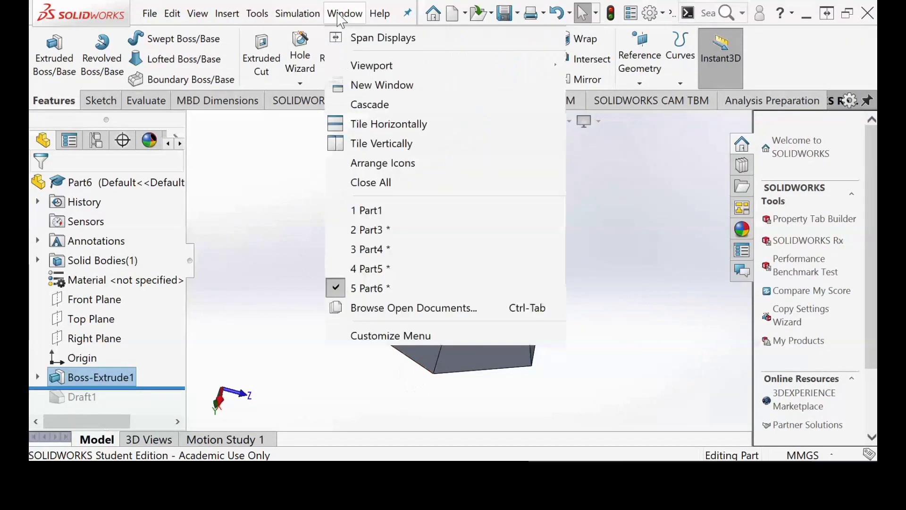
pyautogui.click(394, 252)
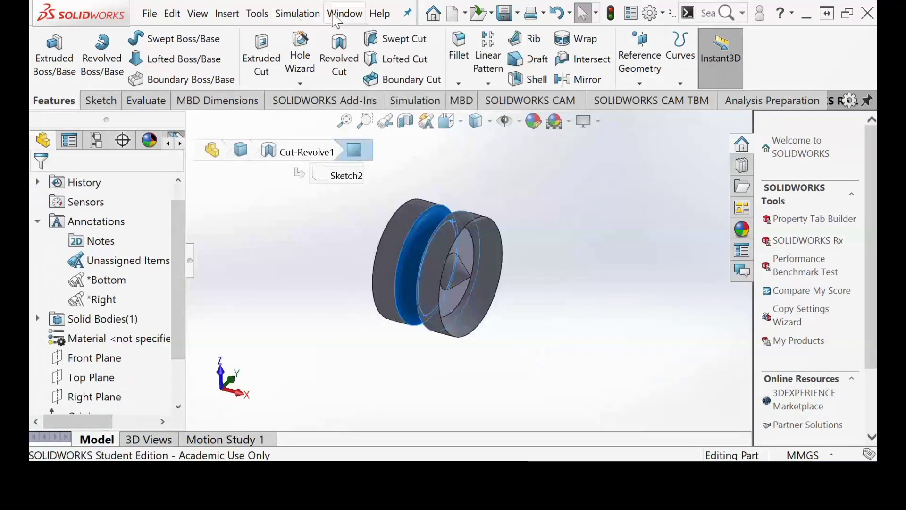
pyautogui.click(335, 14)
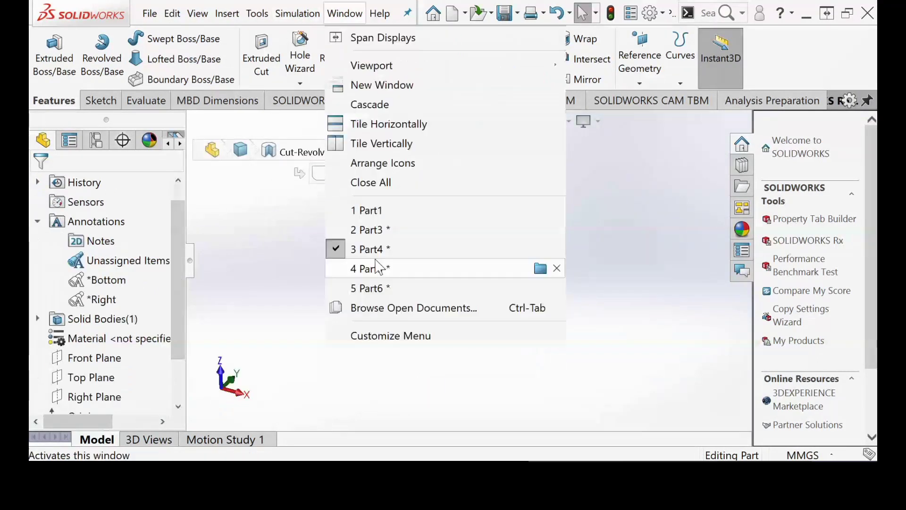
pyautogui.click(397, 230)
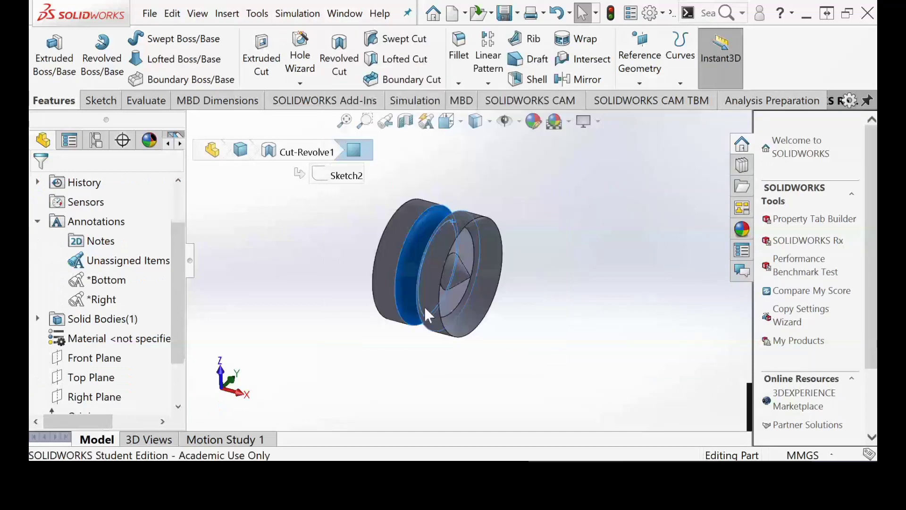
pyautogui.hotkey('ctrl', 'Tab')
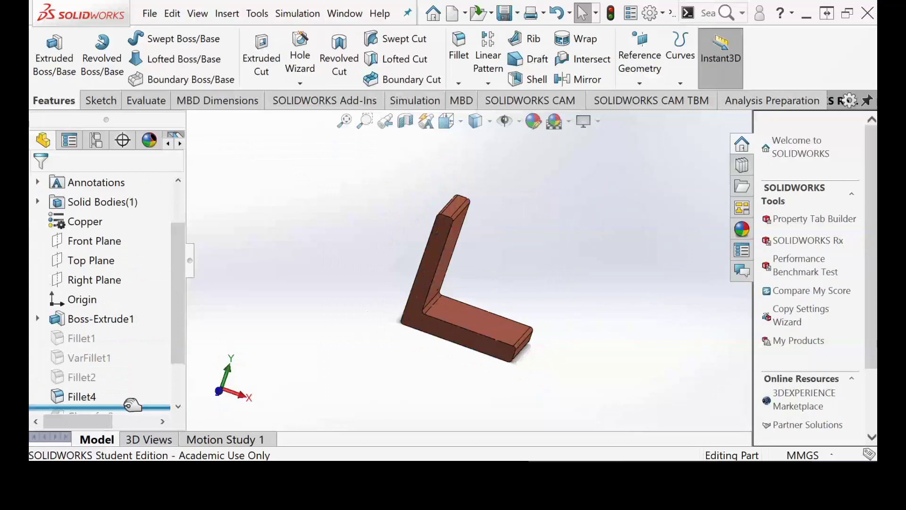
# Roll the feature history back above Fillet4 and orbit the bracket to view its faces.
pyautogui.moveTo(132, 405); pyautogui.dragTo(126, 387)
pyautogui.moveTo(374, 348); pyautogui.dragTo(395, 303, button='middle')
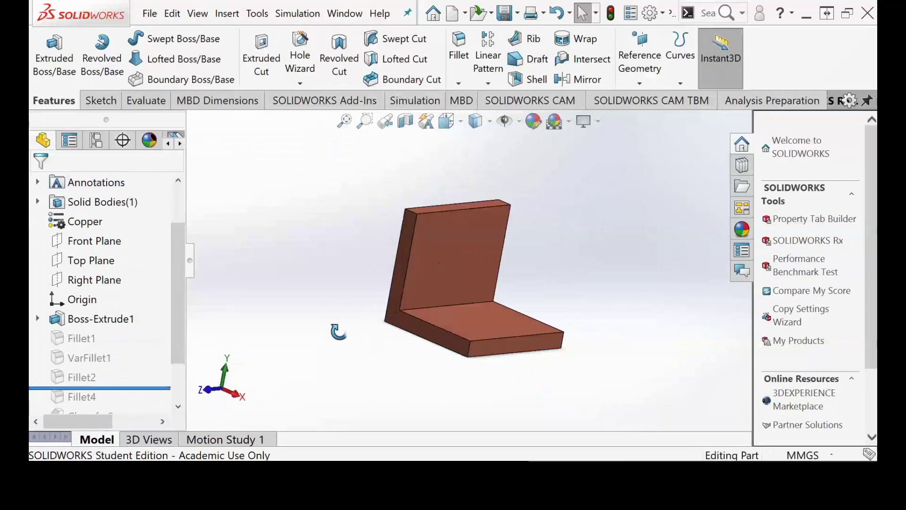
pyautogui.scroll(-3, 537, 259)
pyautogui.scroll(-2, 346, 330)
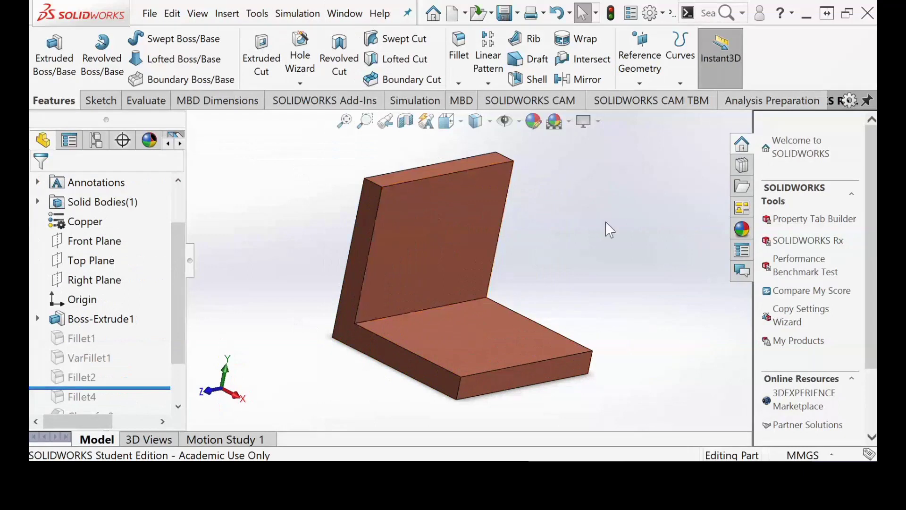
pyautogui.moveTo(572, 269)
pyautogui.mouseDown(button='middle')
pyautogui.moveTo(577, 253)
pyautogui.moveTo(583, 263)
pyautogui.mouseUp(button='middle')
pyautogui.scroll(3, 502, 257)
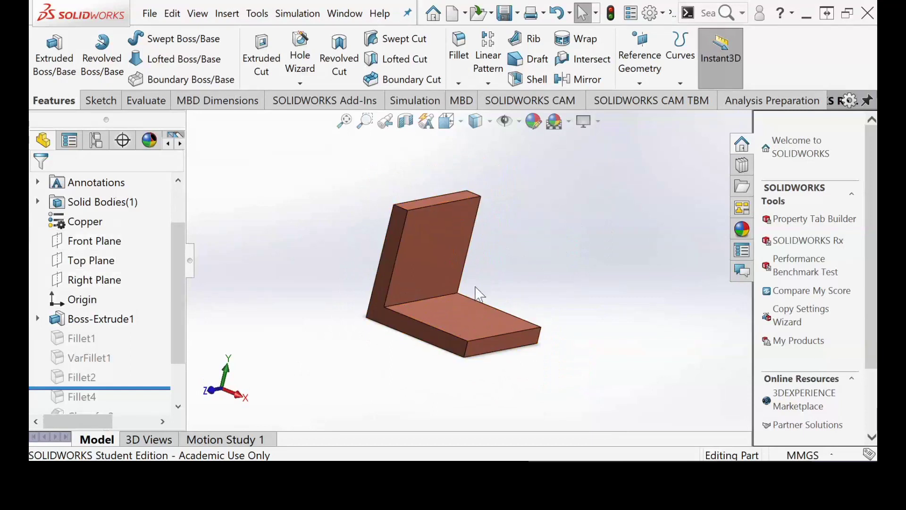
# Check the Boss-Extrude1 dimensions on the upright's inner and outer faces, then view the bracket edge-on.
pyautogui.click(428, 240)
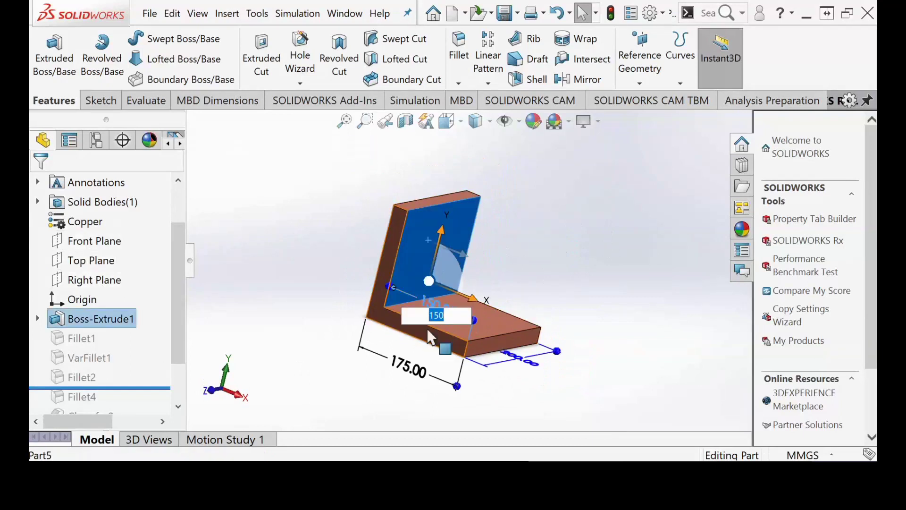
pyautogui.click(428, 332)
pyautogui.click(586, 295)
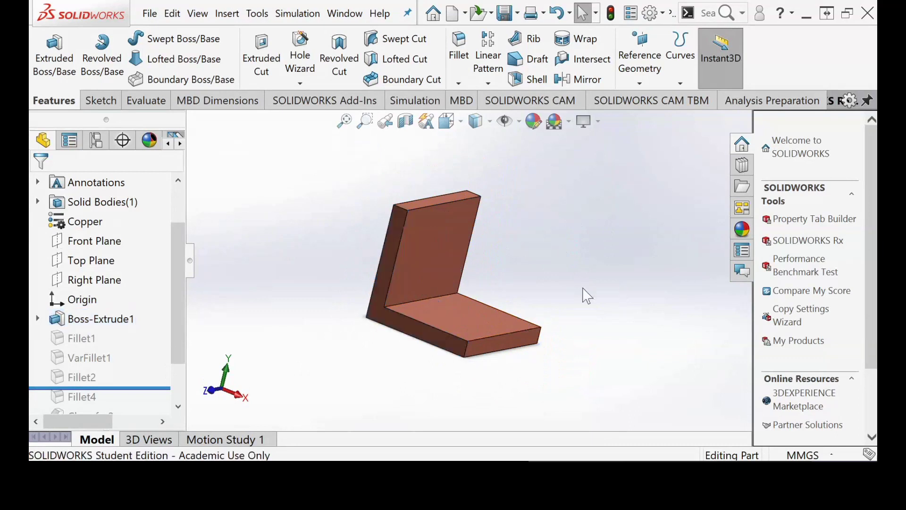
pyautogui.moveTo(587, 295); pyautogui.dragTo(616, 299, button='middle')
pyautogui.moveTo(550, 287); pyautogui.dragTo(467, 313, button='middle')
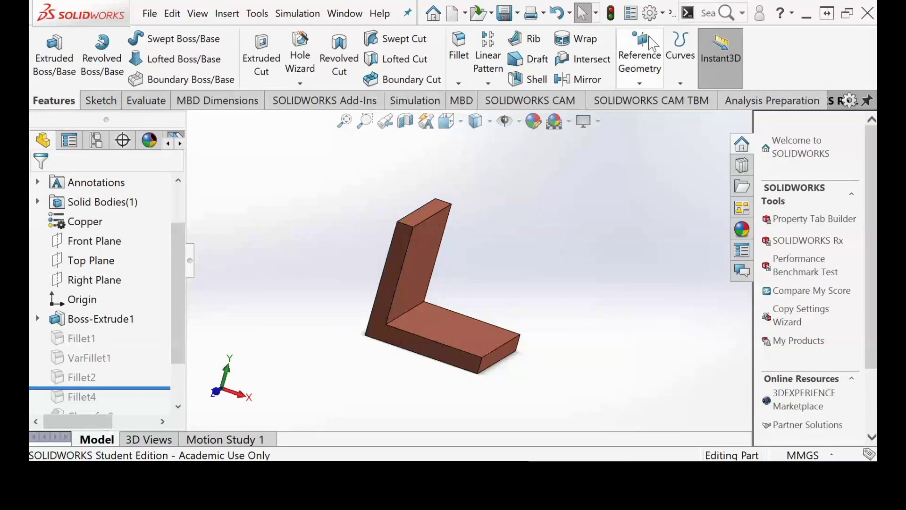
# Start a new reference plane using the upright's top face as first reference.
pyautogui.click(640, 84)
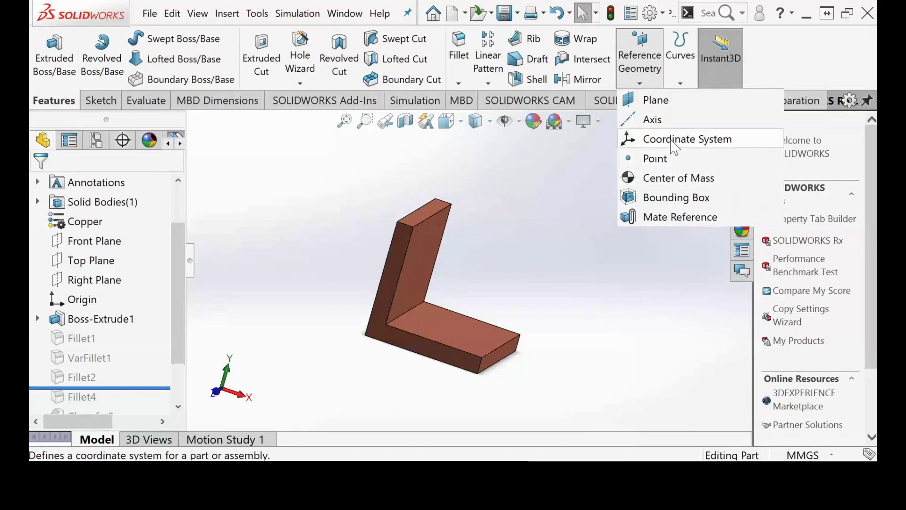
pyautogui.click(663, 103)
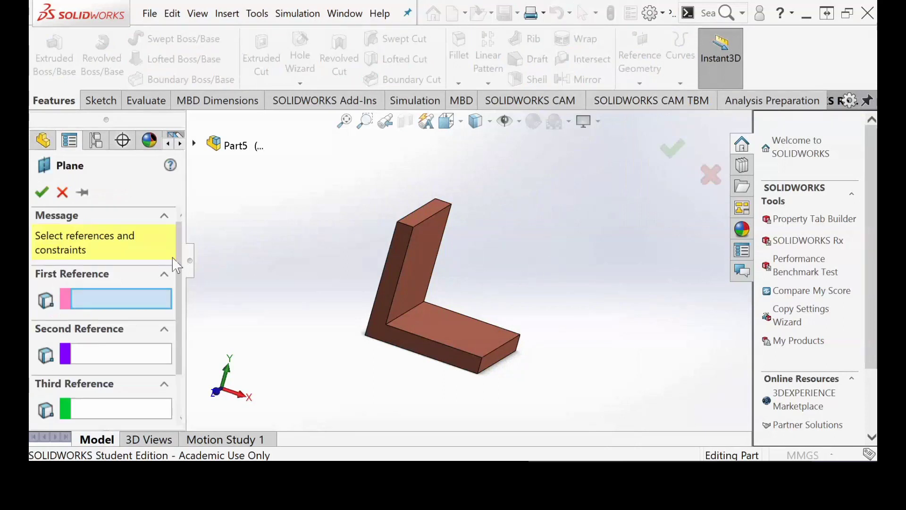
pyautogui.moveTo(179, 267); pyautogui.dragTo(178, 304)
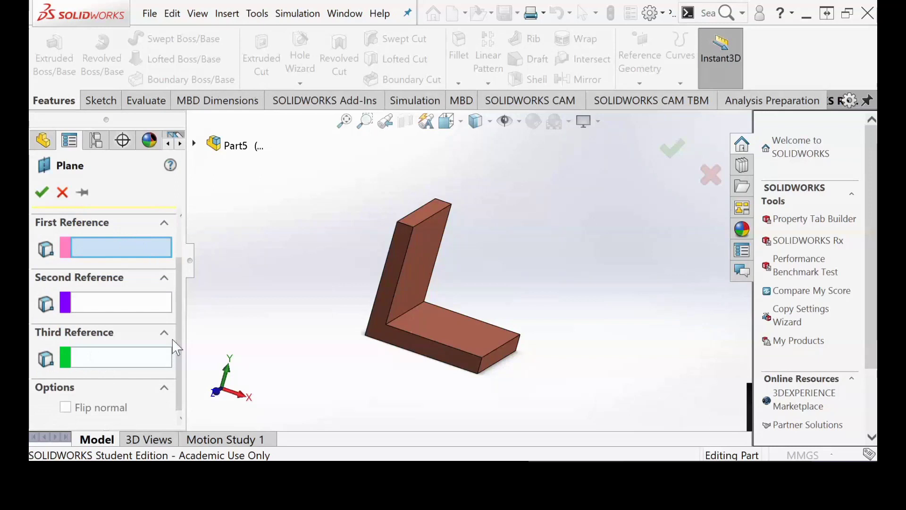
pyautogui.click(425, 213)
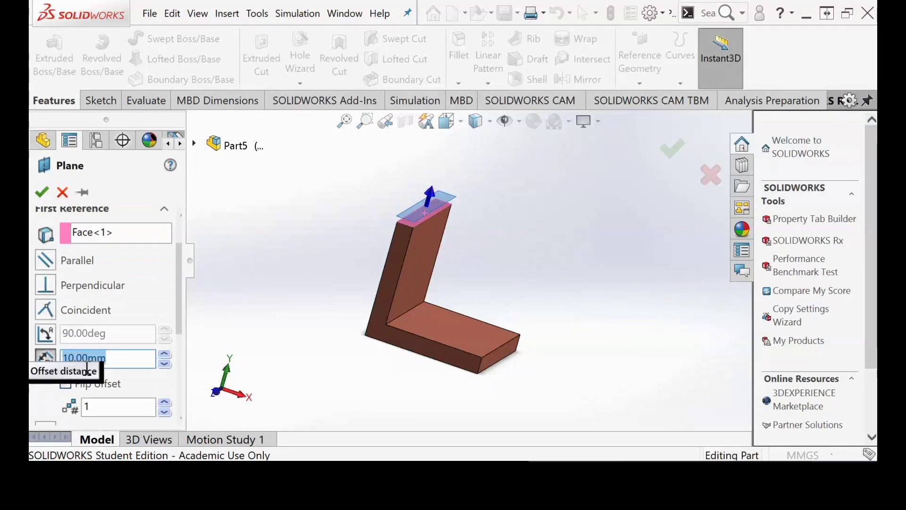
pyautogui.scroll(-5, 426, 242)
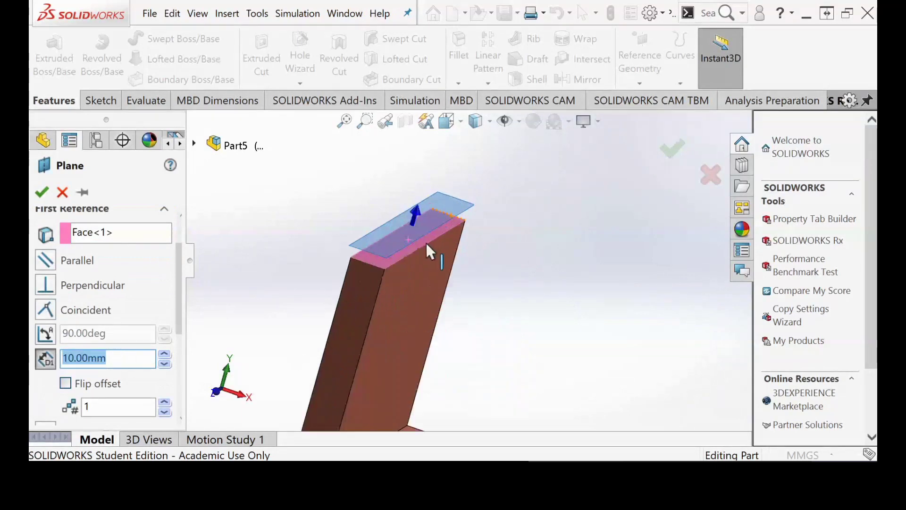
pyautogui.moveTo(367, 286); pyautogui.dragTo(551, 256, button='middle')
pyautogui.scroll(5, 360, 278)
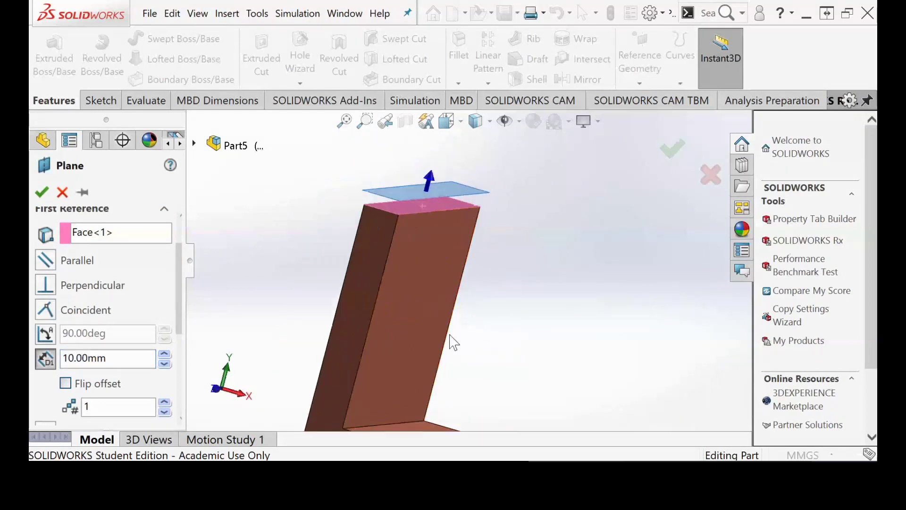
# Try up to 3 offset planes at 20.00mm, flip and revert them, then choose Perpendicular.
pyautogui.click(165, 403)
pyautogui.click(165, 403)
pyautogui.click(165, 354)
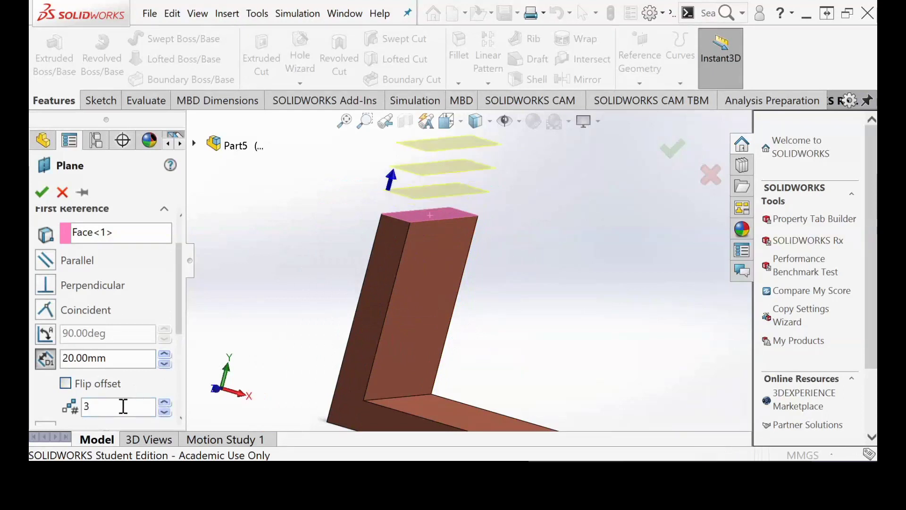
pyautogui.click(65, 384)
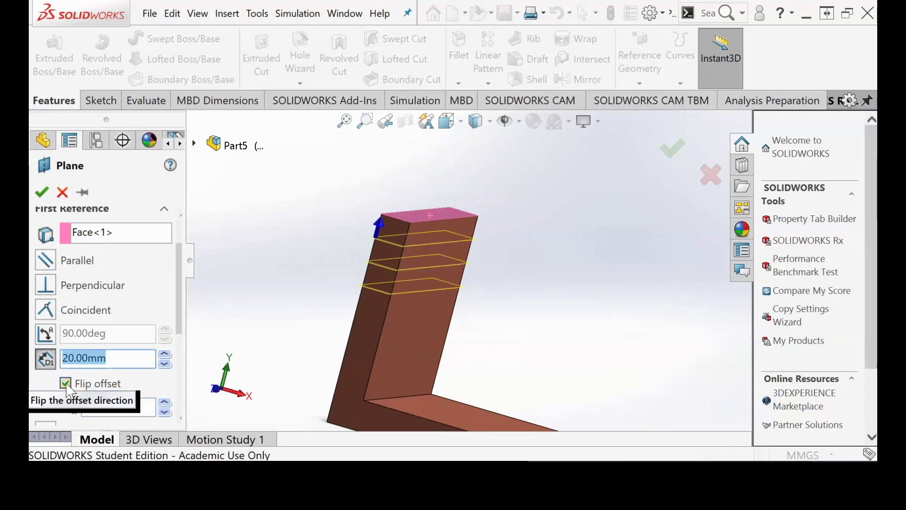
pyautogui.click(65, 383)
pyautogui.click(165, 413)
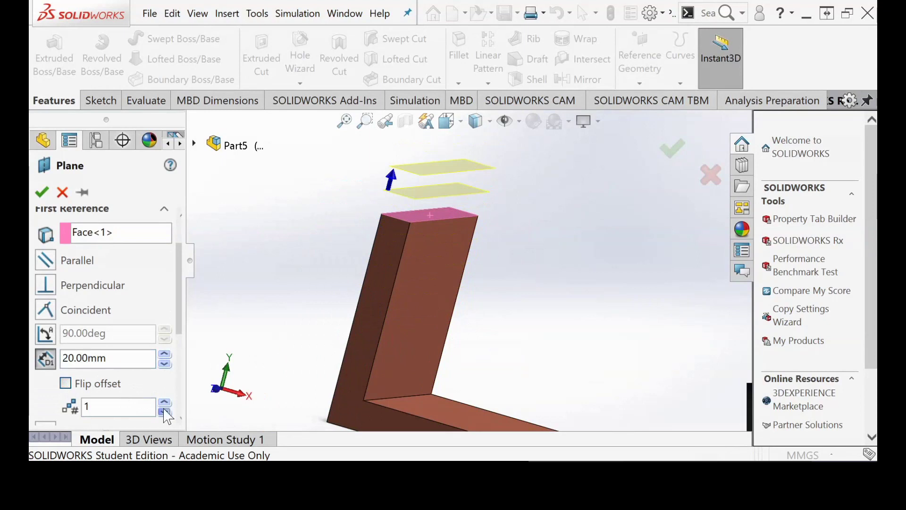
pyautogui.click(165, 413)
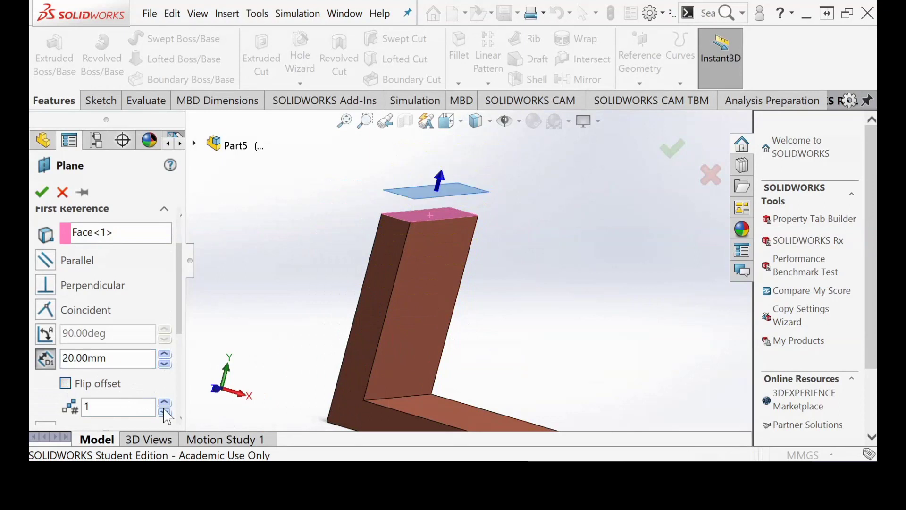
pyautogui.click(48, 287)
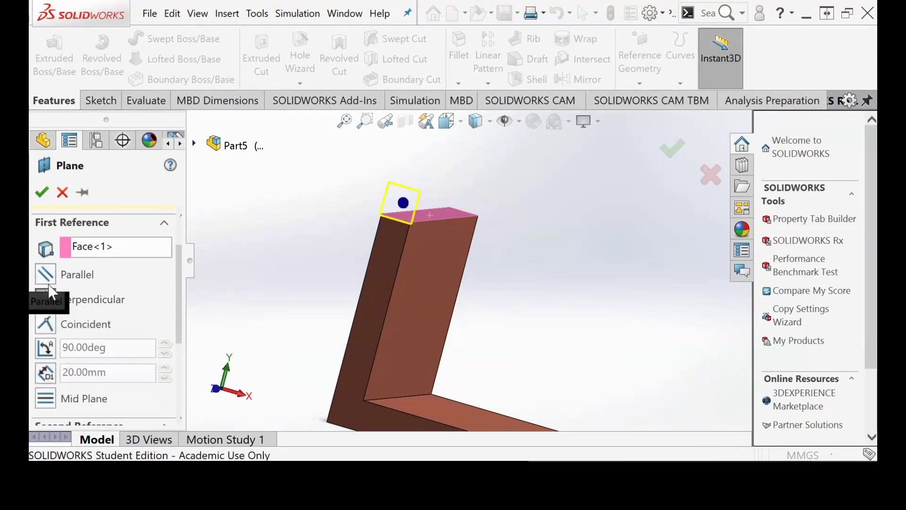
# Make the top face's edge the coincident second reference and accept the fully defined Plane1.
pyautogui.moveTo(383, 216)
pyautogui.mouseDown(button='middle')
pyautogui.moveTo(511, 253)
pyautogui.moveTo(373, 229)
pyautogui.mouseUp(button='middle')
pyautogui.scroll(2, 373, 228)
pyautogui.scroll(2, 373, 228)
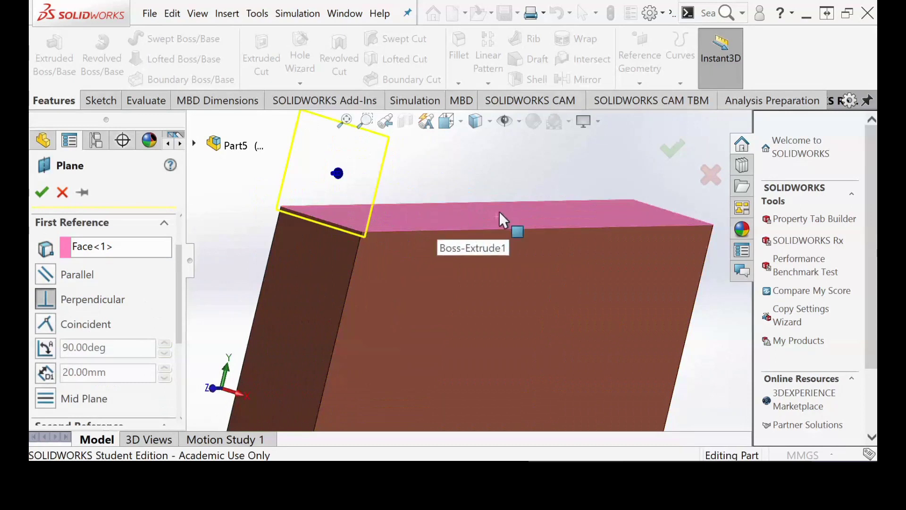
pyautogui.scroll(-2, 499, 211)
pyautogui.scroll(1, 519, 260)
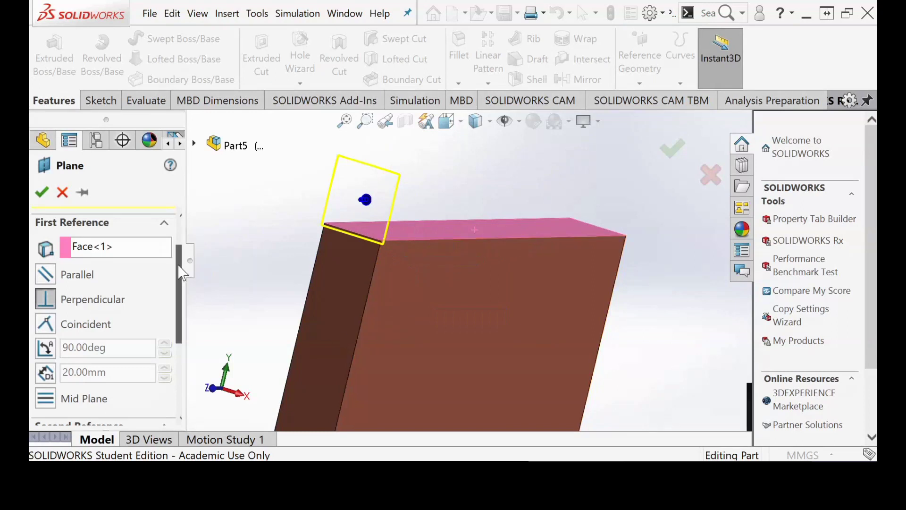
pyautogui.scroll(2, 180, 267)
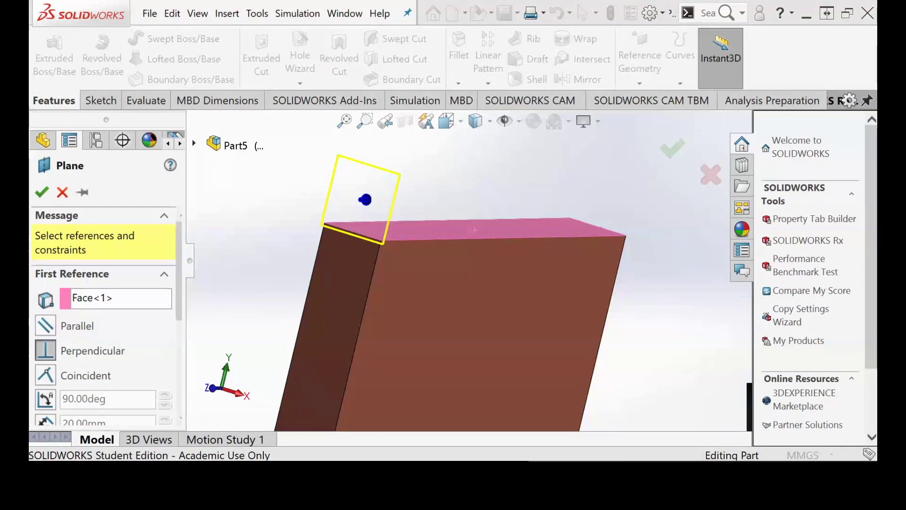
pyautogui.moveTo(178, 247); pyautogui.dragTo(184, 331)
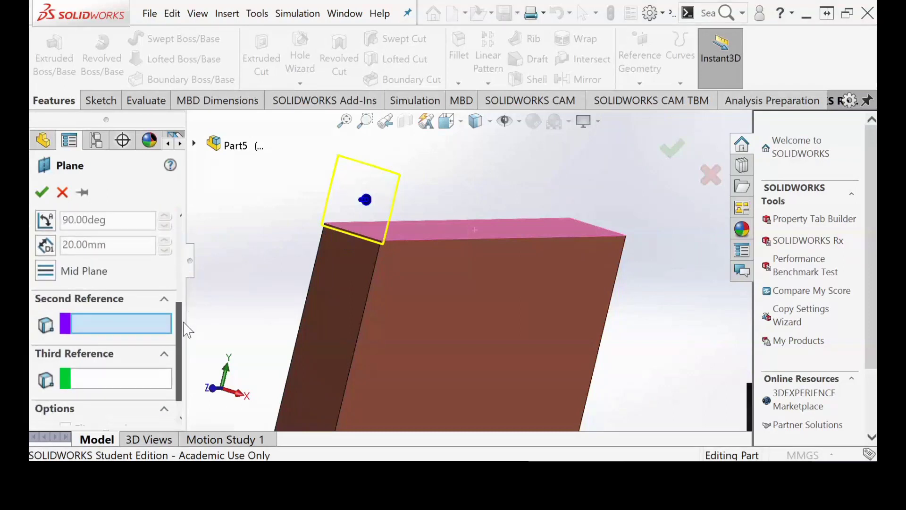
pyautogui.click(344, 229)
pyautogui.moveTo(500, 358); pyautogui.dragTo(462, 350, button='middle')
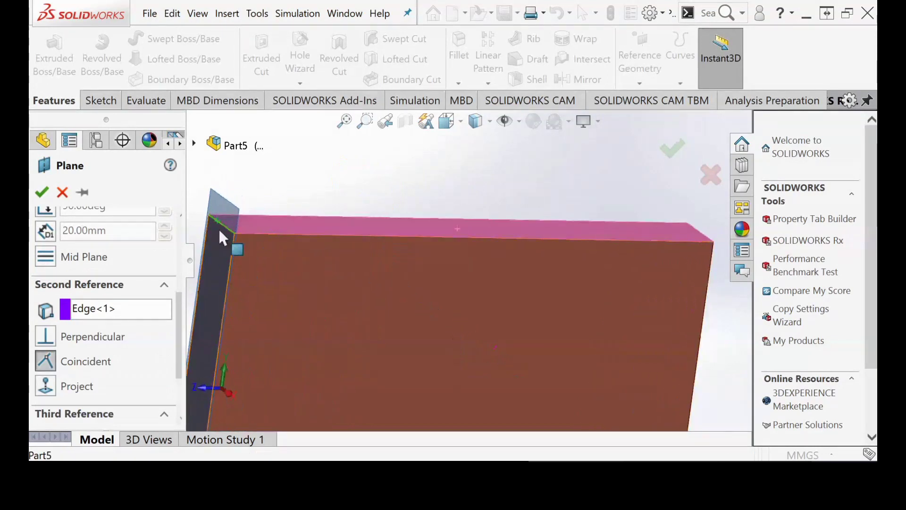
pyautogui.scroll(2, 284, 240)
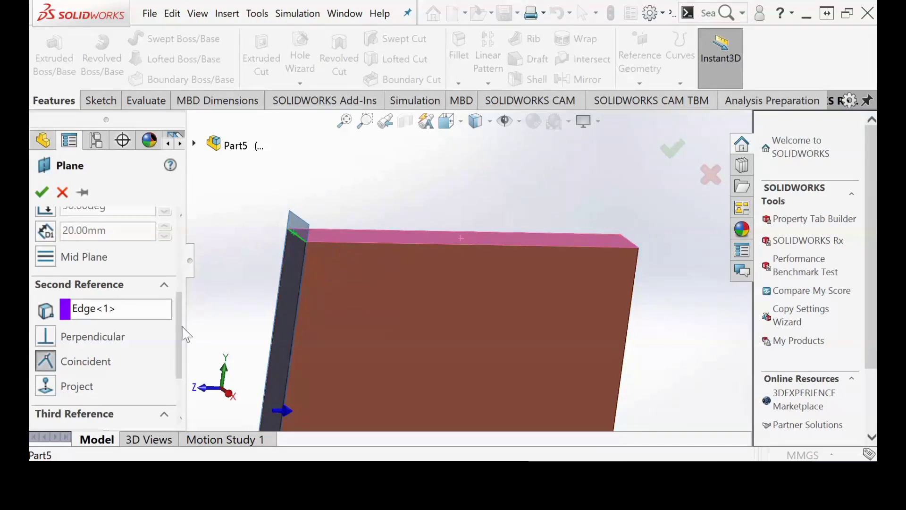
pyautogui.scroll(5, 187, 335)
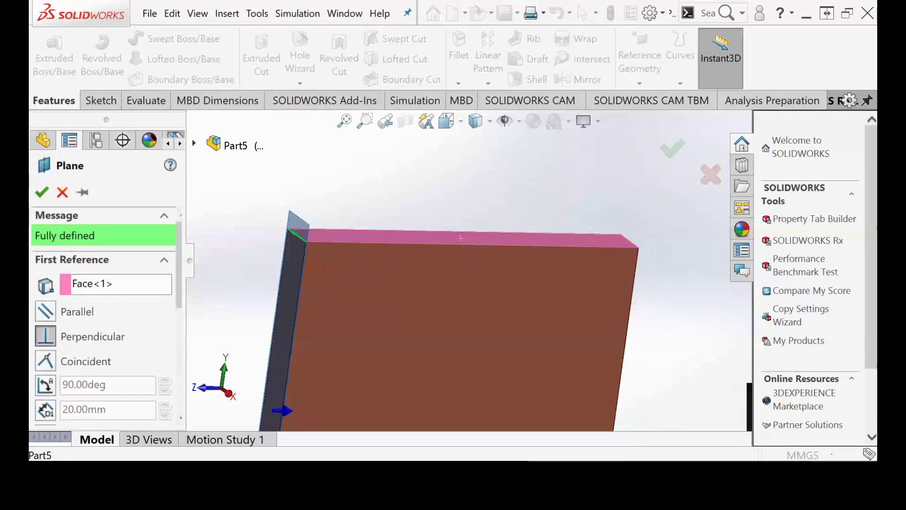
pyautogui.click(42, 192)
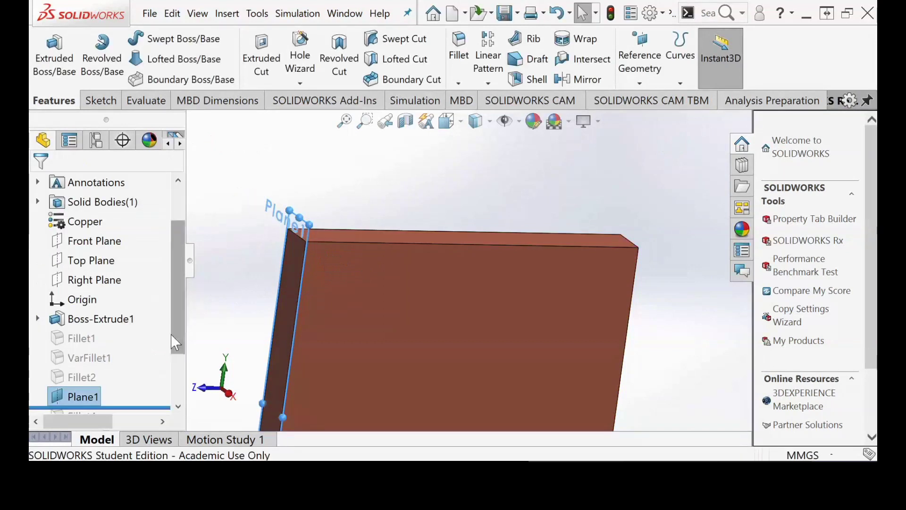
# View Plane1 face-on and sketch a trial circle on it.
pyautogui.moveTo(175, 343); pyautogui.dragTo(192, 390)
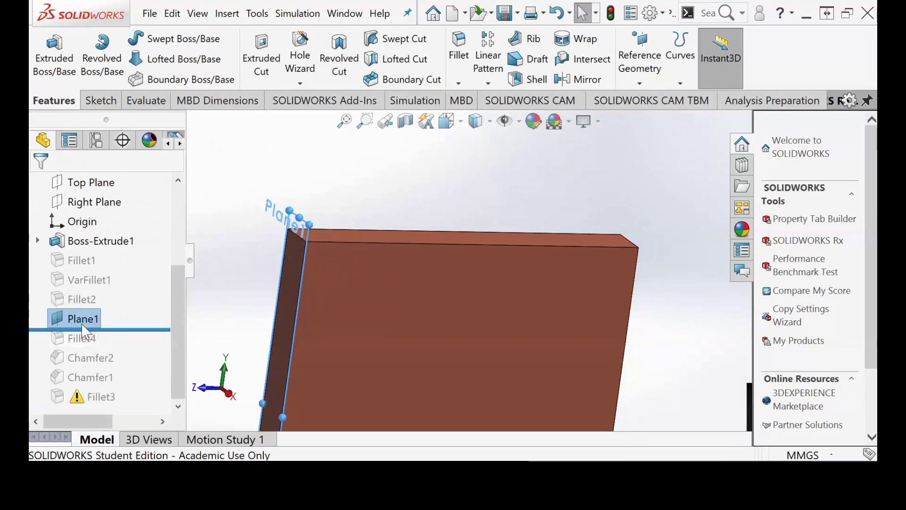
pyautogui.moveTo(81, 325); pyautogui.dragTo(83, 325)
pyautogui.moveTo(314, 218); pyautogui.dragTo(573, 192, button='middle')
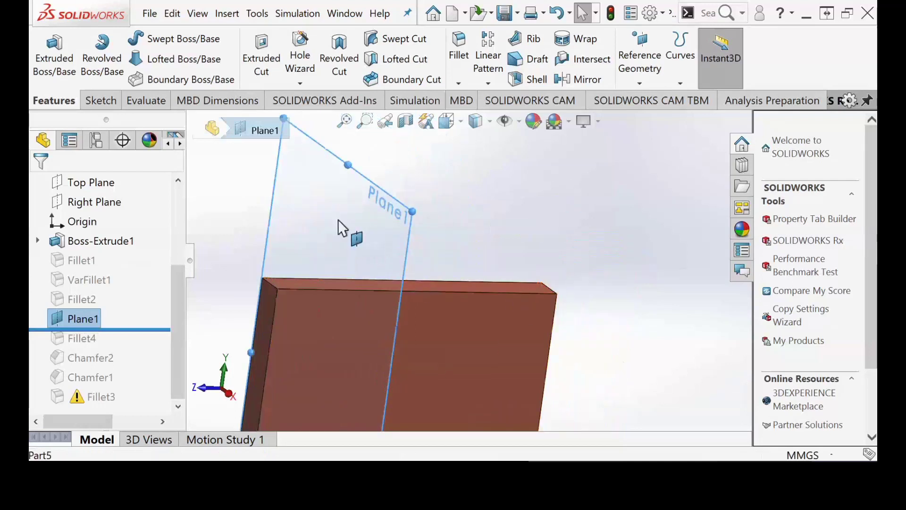
pyautogui.click(447, 196)
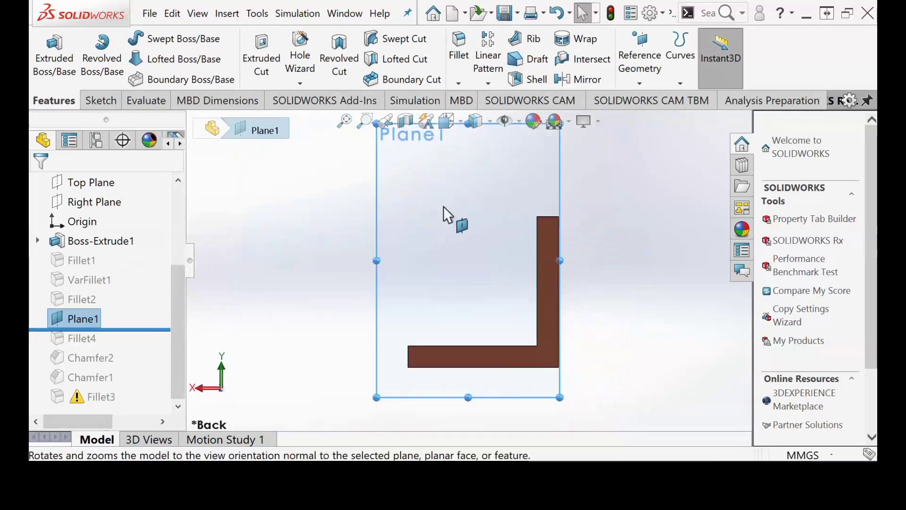
pyautogui.click(101, 100)
pyautogui.click(155, 39)
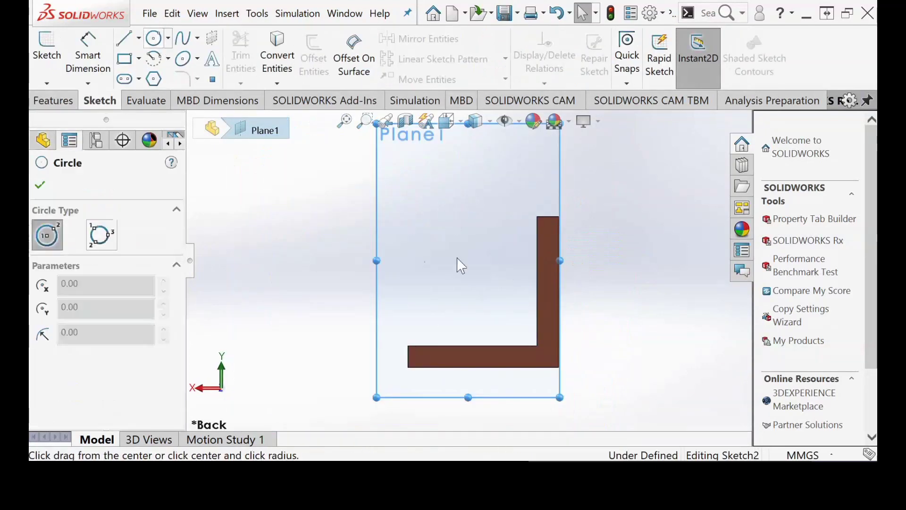
pyautogui.click(472, 267)
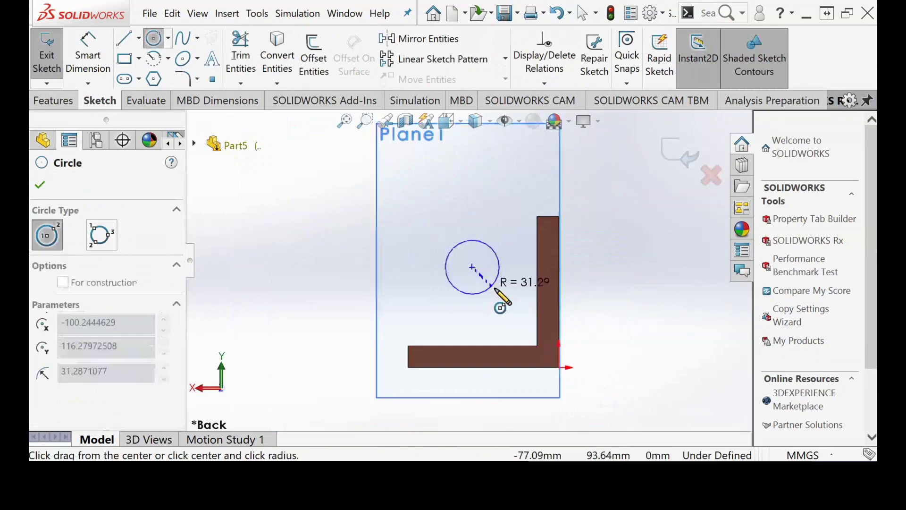
pyautogui.click(495, 288)
pyautogui.press('Escape')
# Discard the circle sketch and roll the model back above Plane1.
pyautogui.moveTo(196, 225); pyautogui.dragTo(587, 400, button='middle')
pyautogui.hotkey('ctrl', '8')
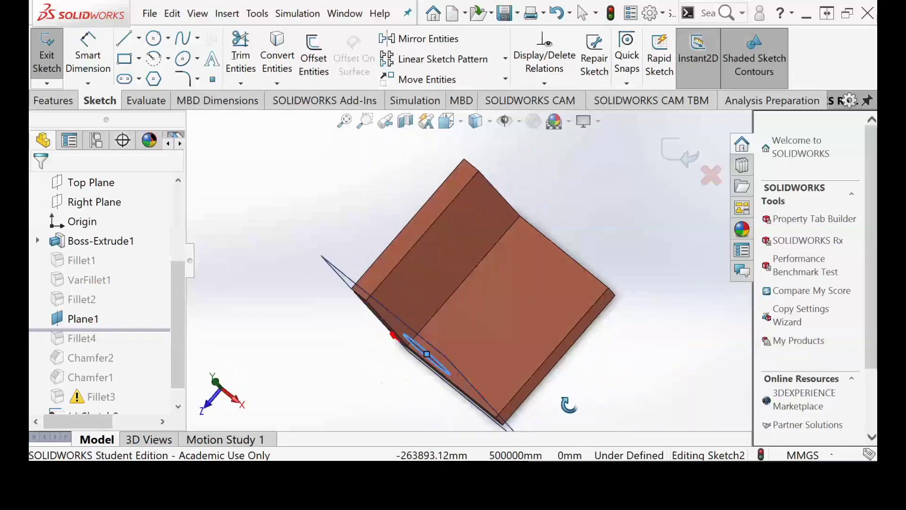
pyautogui.click(711, 175)
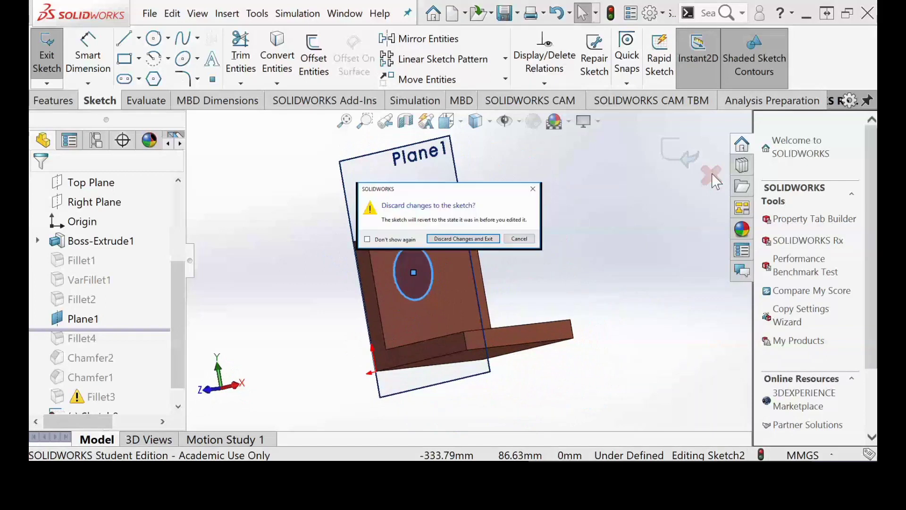
pyautogui.click(480, 240)
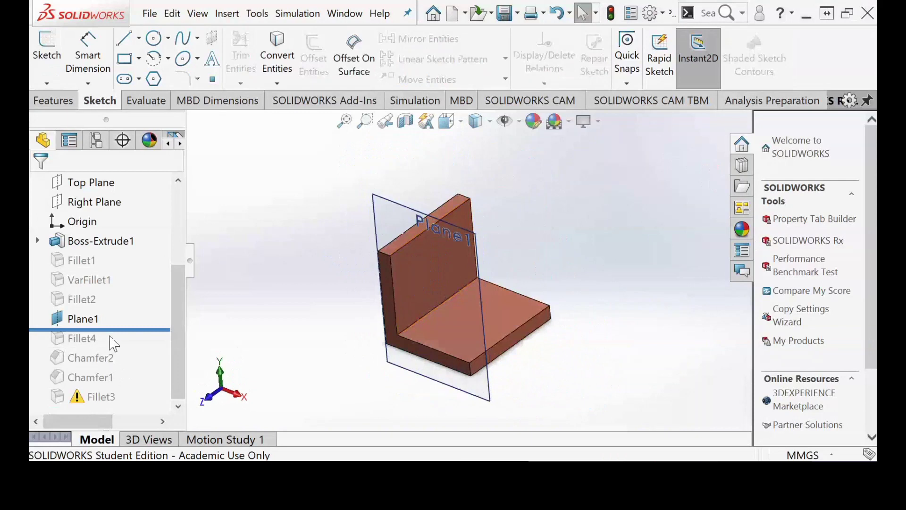
pyautogui.moveTo(115, 331); pyautogui.dragTo(124, 315)
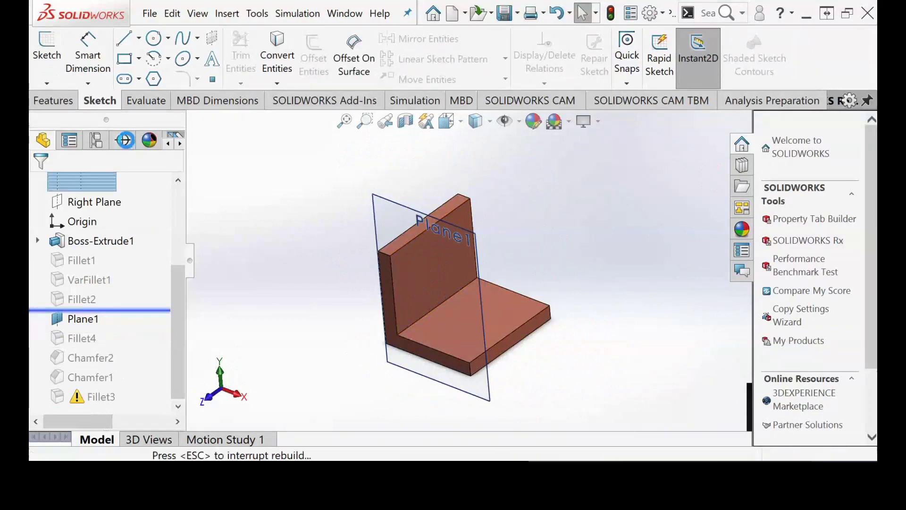
pyautogui.click(57, 103)
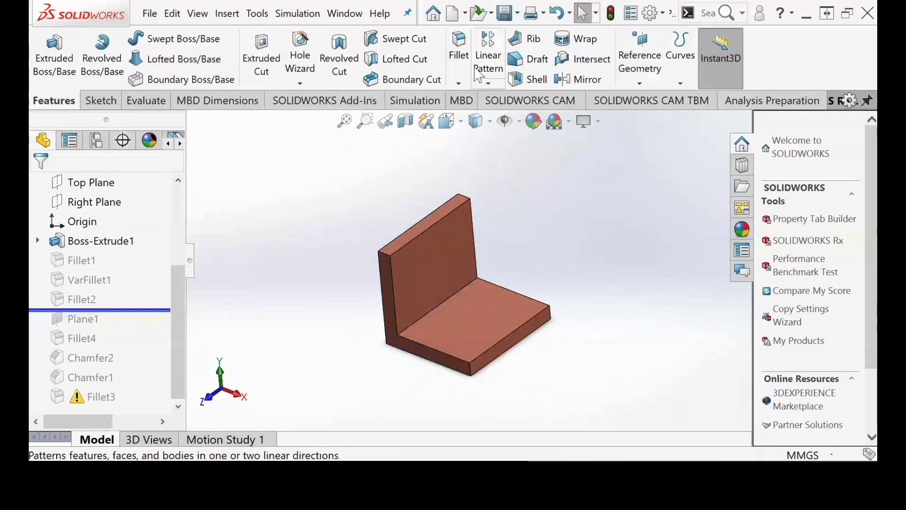
# Start a reference plane from the bracket's side face set to Mid Plane.
pyautogui.click(637, 75)
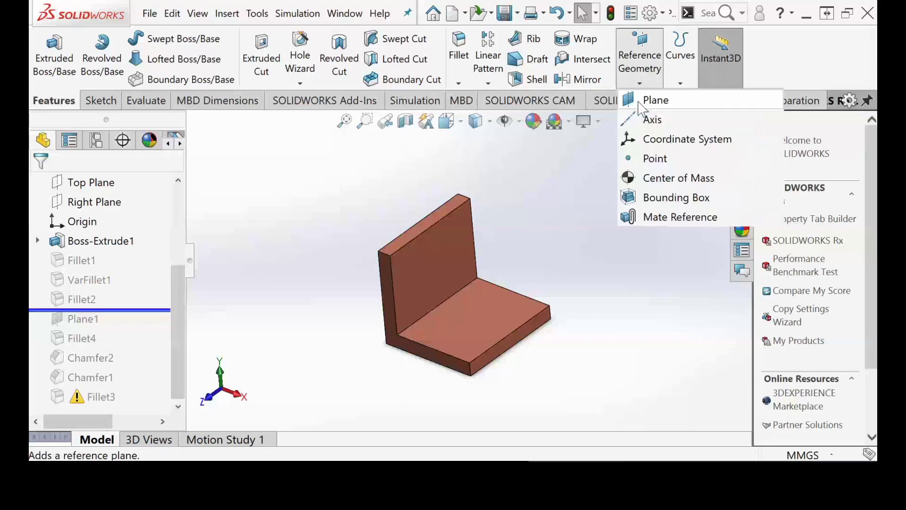
pyautogui.click(647, 99)
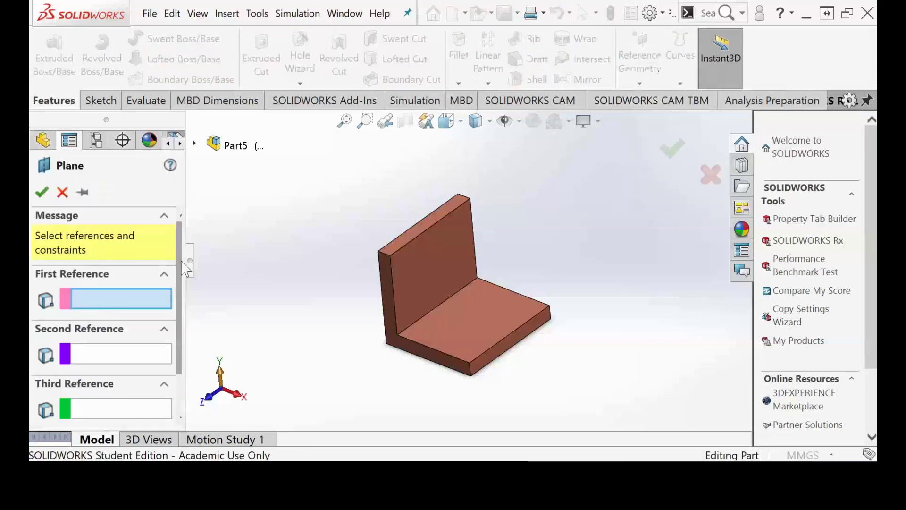
pyautogui.click(389, 299)
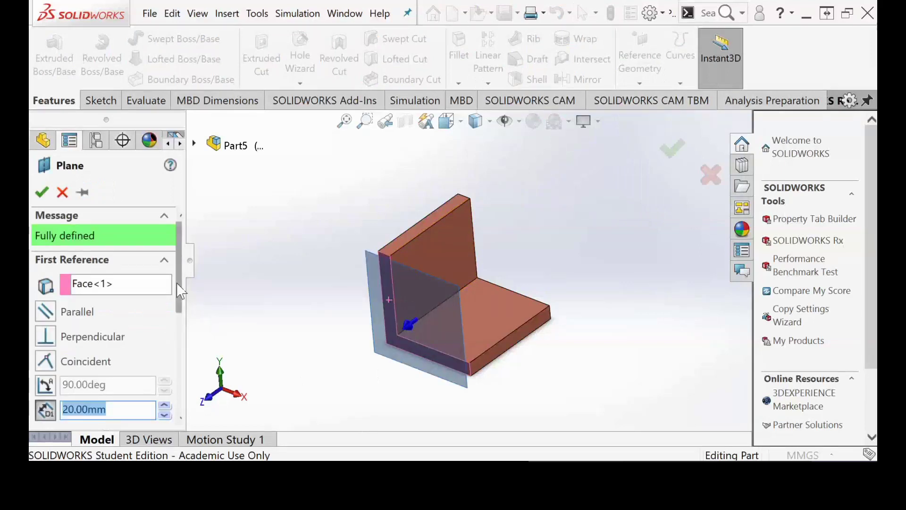
pyautogui.click(180, 286)
pyautogui.moveTo(183, 292); pyautogui.dragTo(185, 341)
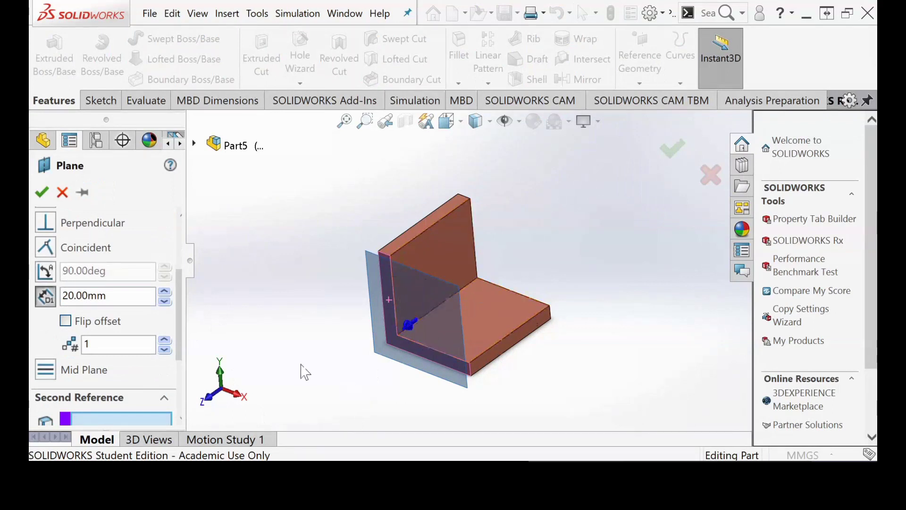
pyautogui.click(47, 371)
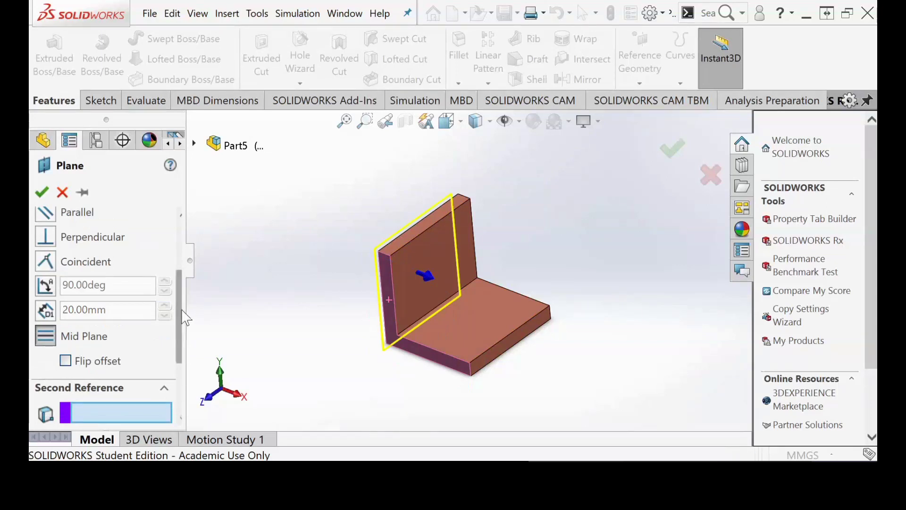
# Pick the opposite face as second reference and accept Plane2.
pyautogui.scroll(3, 174, 315)
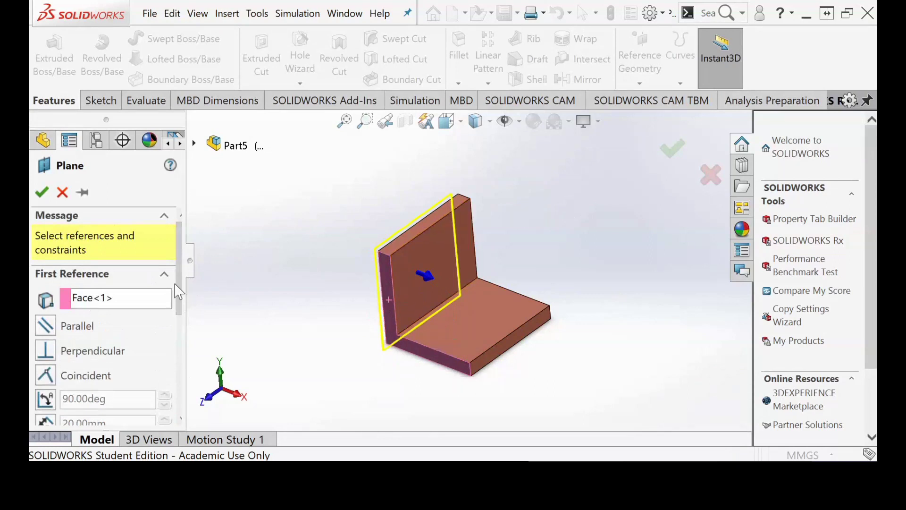
pyautogui.moveTo(179, 287); pyautogui.dragTo(192, 376)
pyautogui.moveTo(512, 254); pyautogui.dragTo(506, 221, button='middle')
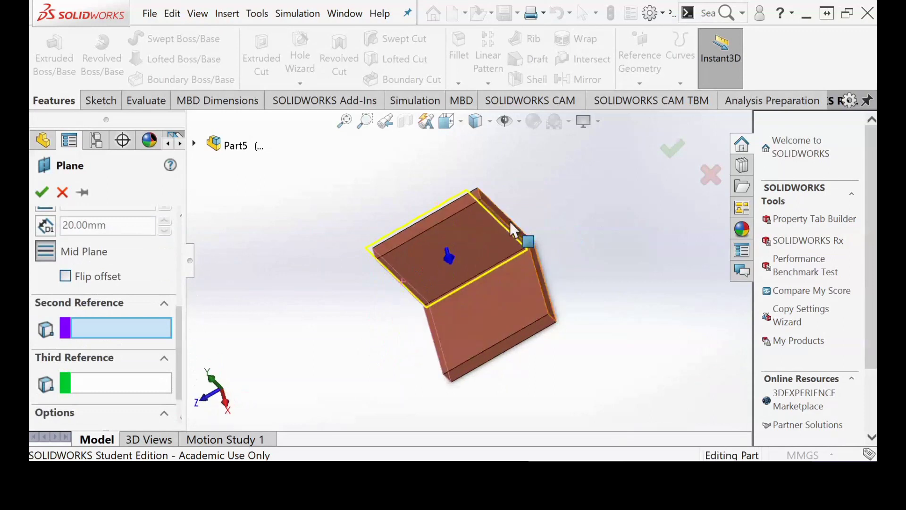
pyautogui.click(514, 229)
pyautogui.moveTo(593, 334); pyautogui.dragTo(616, 307, button='middle')
pyautogui.scroll(-3, 517, 280)
pyautogui.scroll(-2, 368, 210)
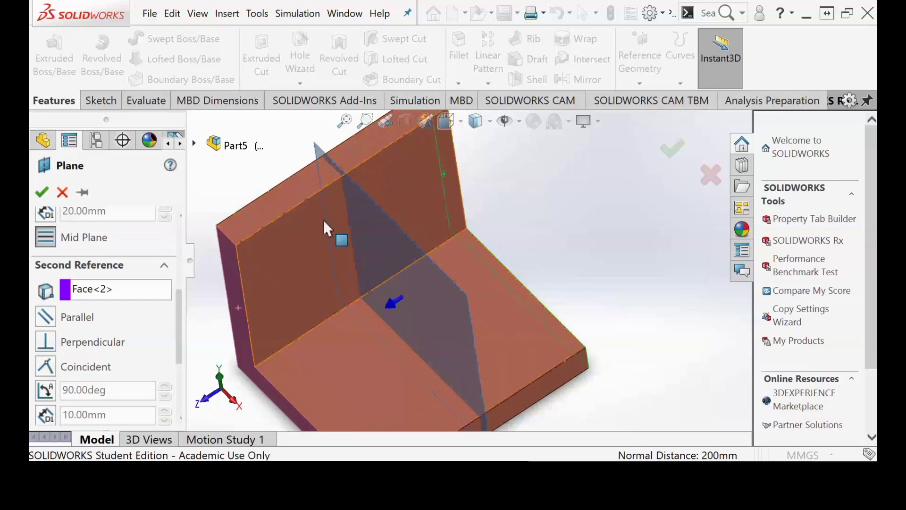
pyautogui.click(41, 192)
pyautogui.scroll(2, 375, 240)
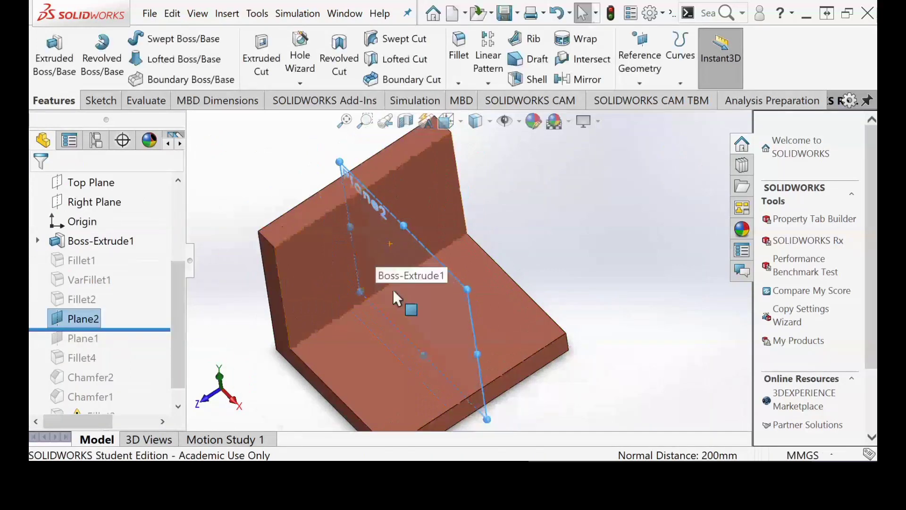
# Enlarge Plane2 to span the part and orbit to check its position around the bracket.
pyautogui.scroll(3, 468, 271)
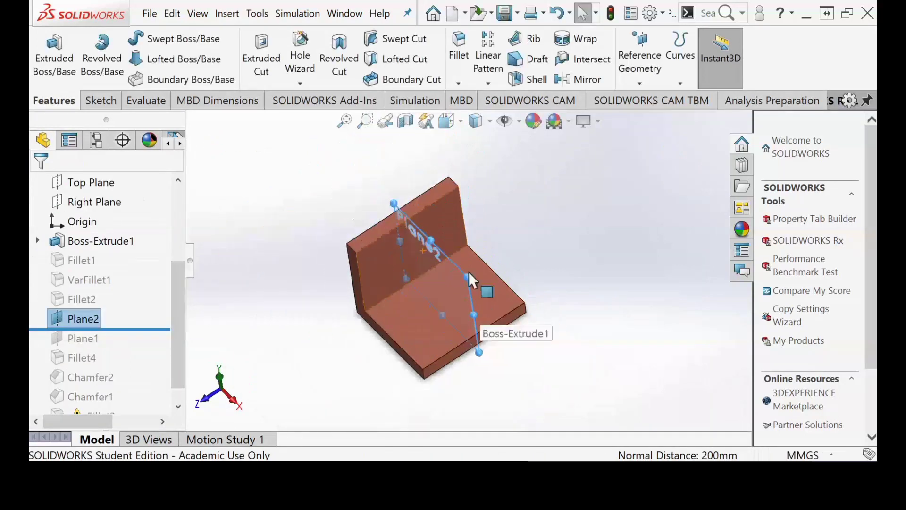
pyautogui.moveTo(469, 272); pyautogui.dragTo(601, 232)
pyautogui.moveTo(601, 231); pyautogui.dragTo(530, 330, button='middle')
pyautogui.scroll(2, 533, 286)
pyautogui.moveTo(534, 286); pyautogui.dragTo(548, 351, button='middle')
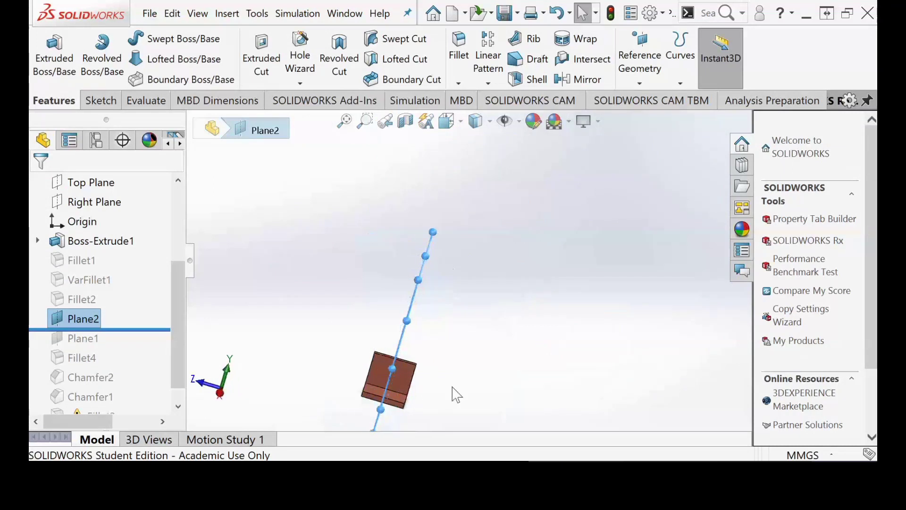
pyautogui.moveTo(455, 392); pyautogui.dragTo(460, 304, button='middle')
pyautogui.scroll(-2, 431, 217)
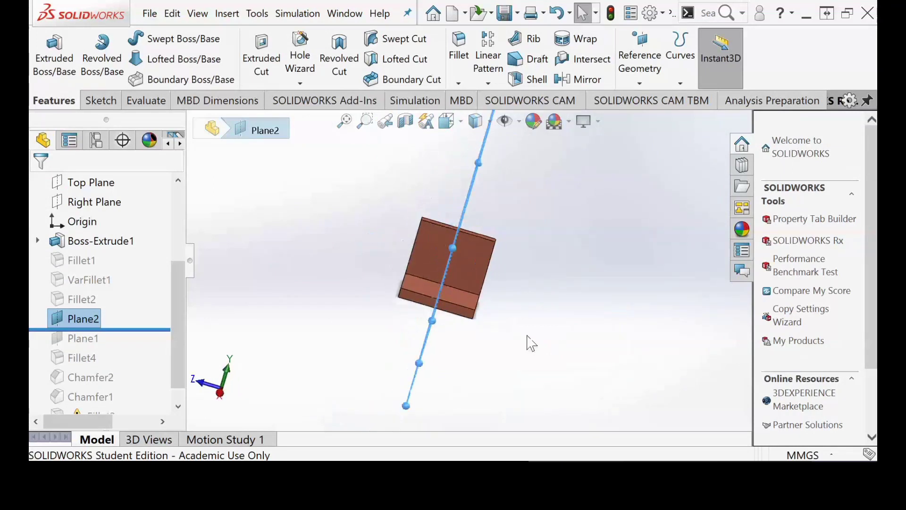
pyautogui.moveTo(531, 343); pyautogui.dragTo(132, 320, button='middle')
# Roll the feature history back above Plane2.
pyautogui.moveTo(128, 330); pyautogui.dragTo(134, 309)
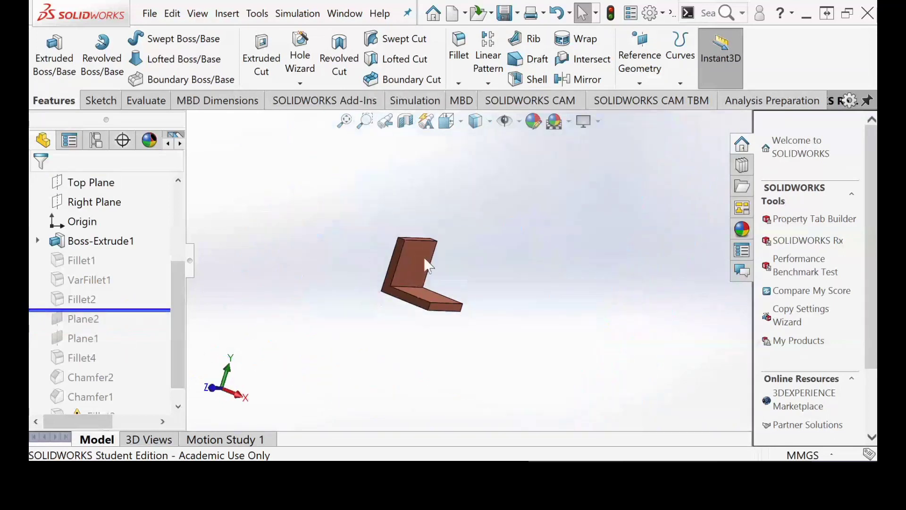
pyautogui.scroll(-4, 378, 267)
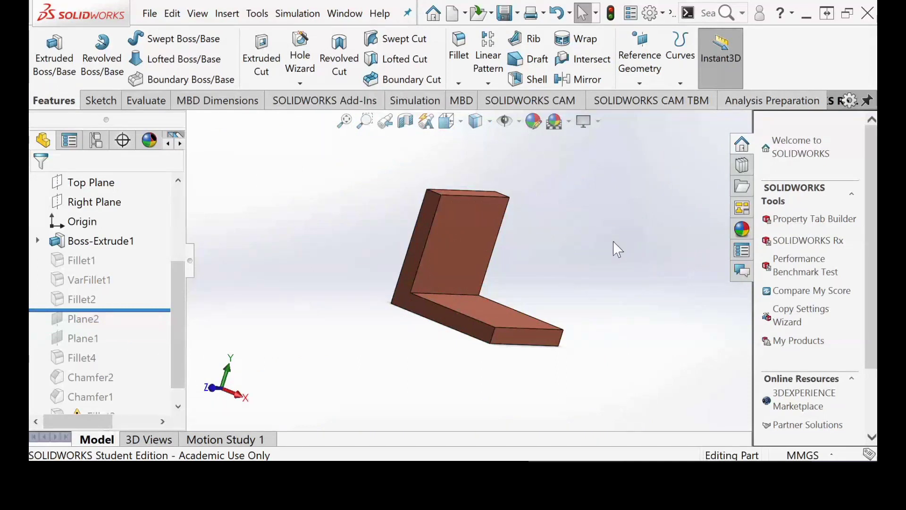
pyautogui.click(640, 59)
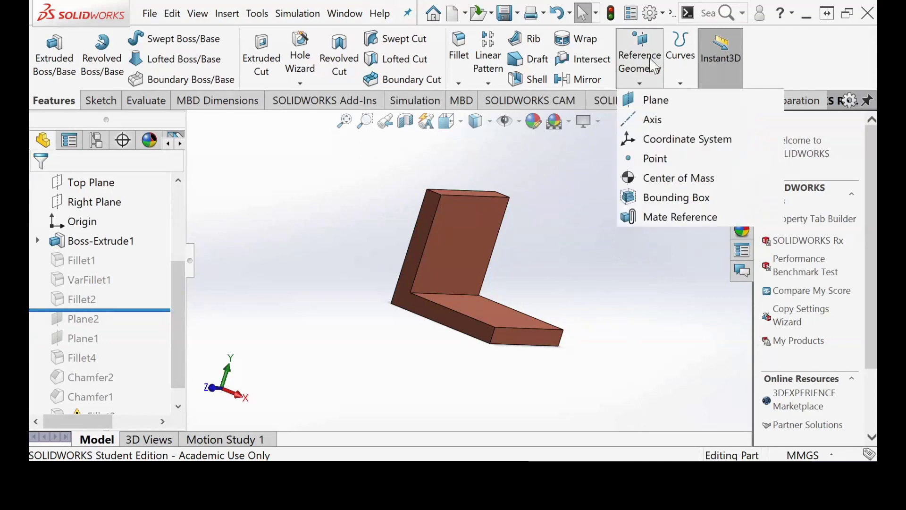
# Start a reference plane from a bracket face with a 45° angle constraint.
pyautogui.click(669, 107)
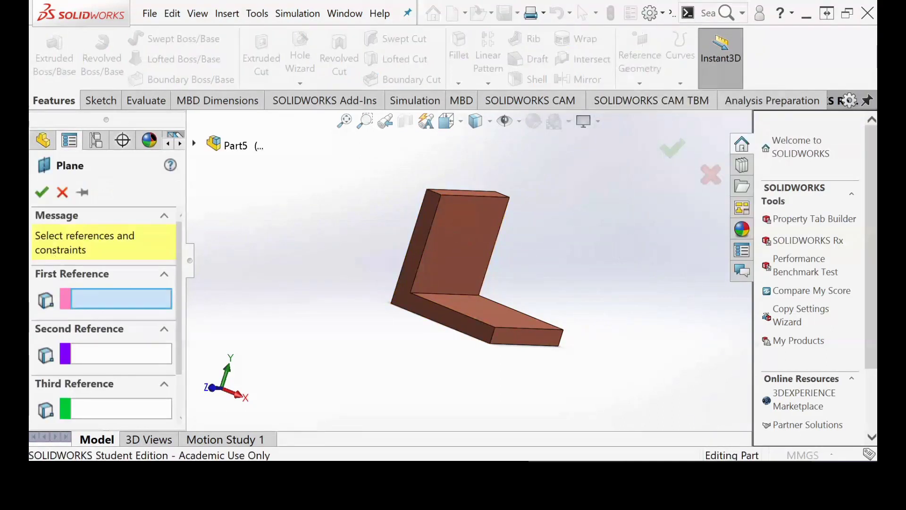
pyautogui.click(458, 318)
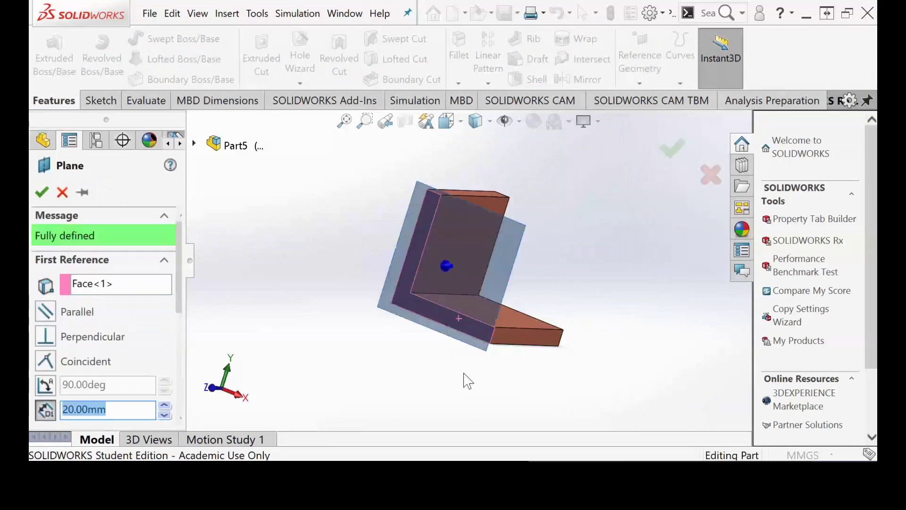
pyautogui.click(47, 388)
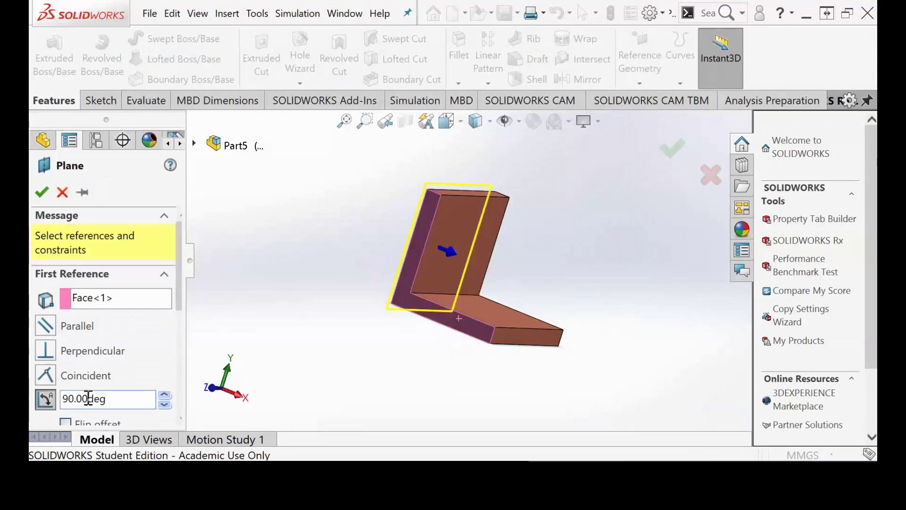
pyautogui.doubleClick(121, 399)
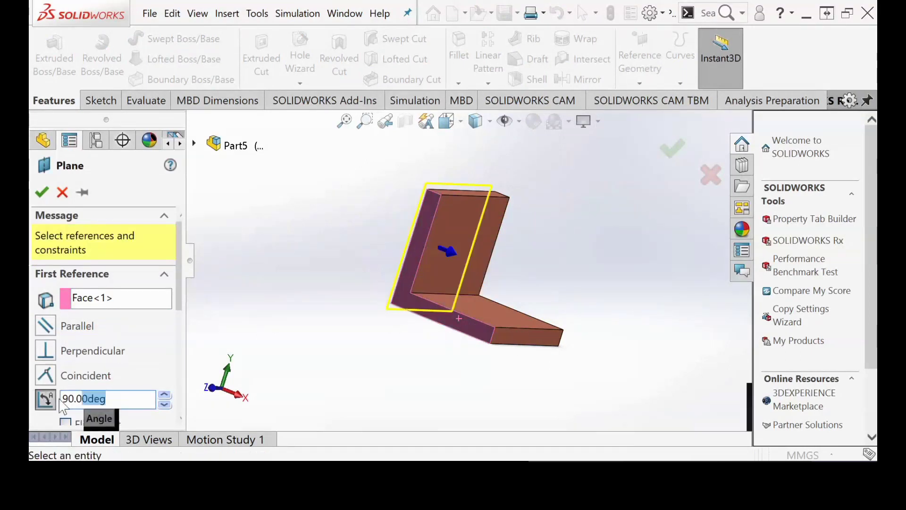
pyautogui.write('45')
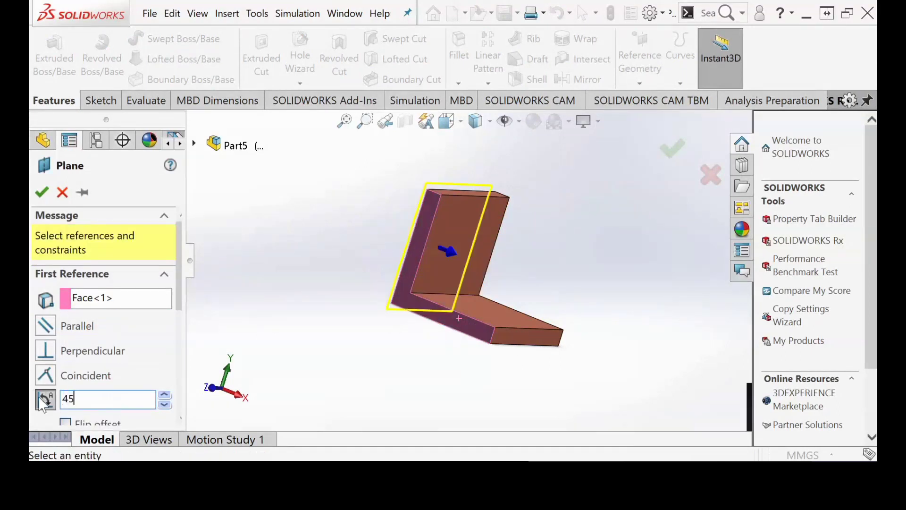
pyautogui.press('Return')
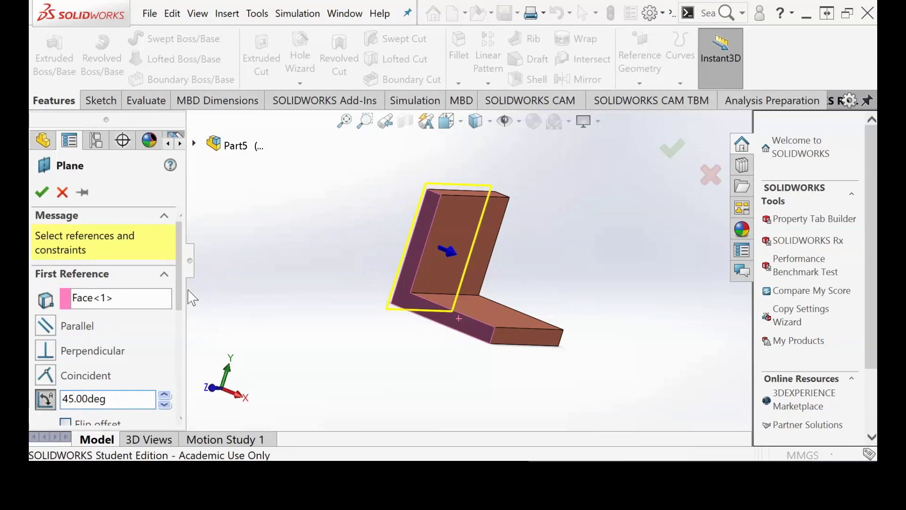
# Use the bracket's base edge as second reference and inspect the angled plane preview.
pyautogui.scroll(-5, 185, 296)
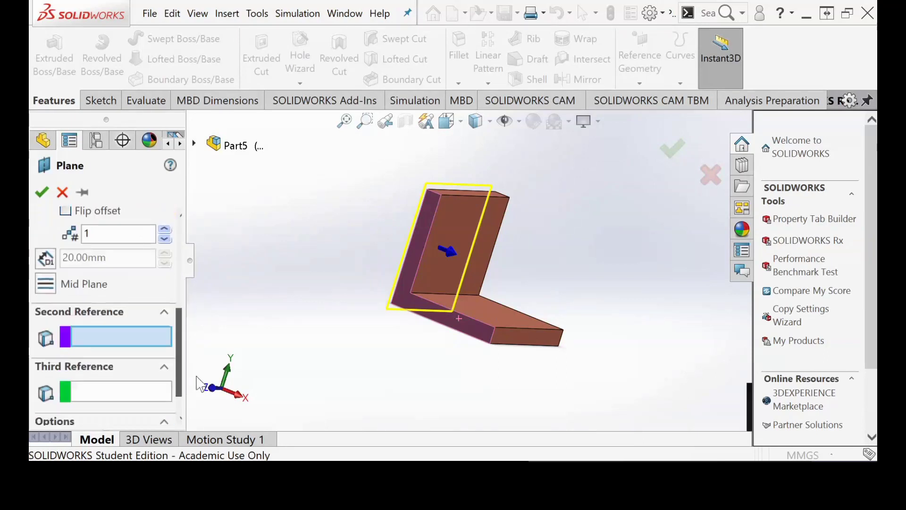
pyautogui.click(472, 319)
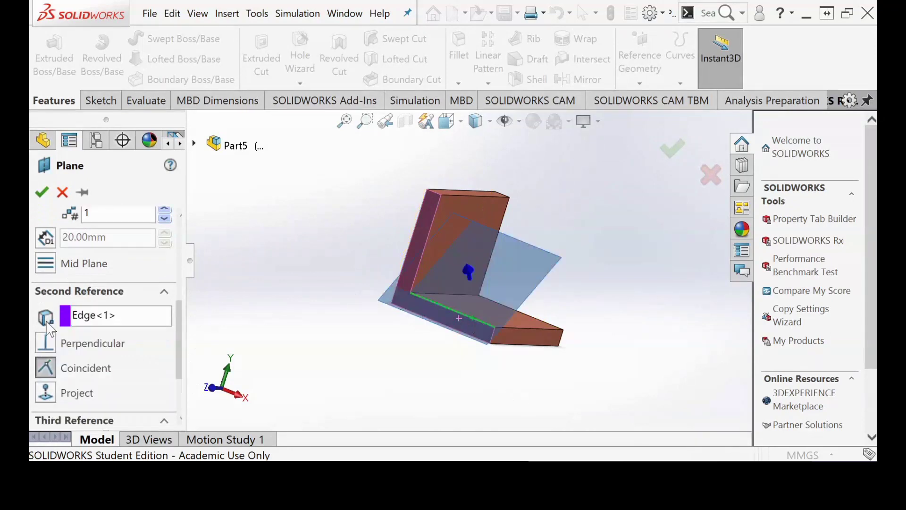
pyautogui.moveTo(498, 361); pyautogui.dragTo(445, 320, button='middle')
pyautogui.scroll(-6, 450, 282)
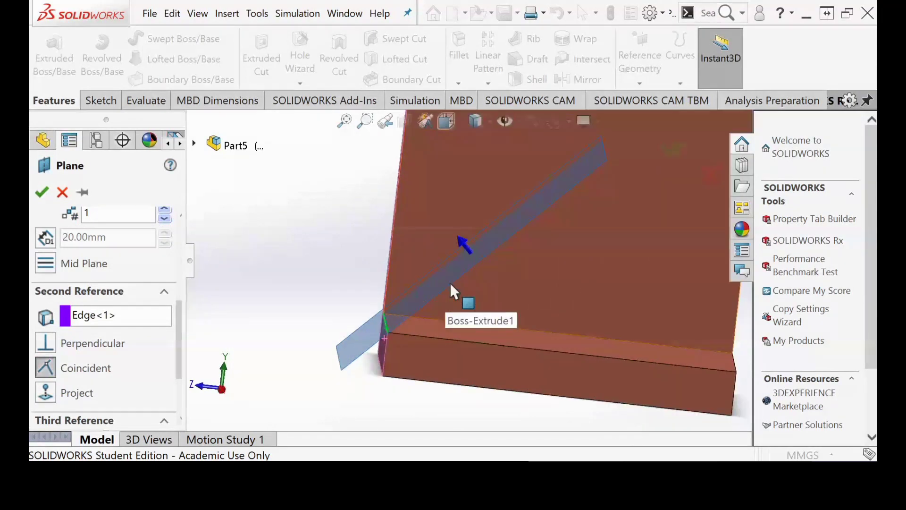
pyautogui.moveTo(386, 389); pyautogui.dragTo(390, 393, button='middle')
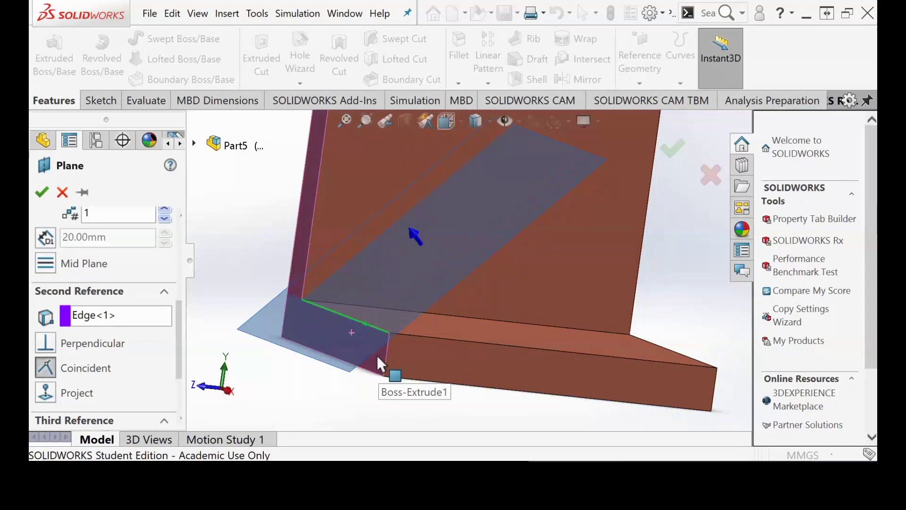
pyautogui.moveTo(382, 392); pyautogui.dragTo(351, 399, button='middle')
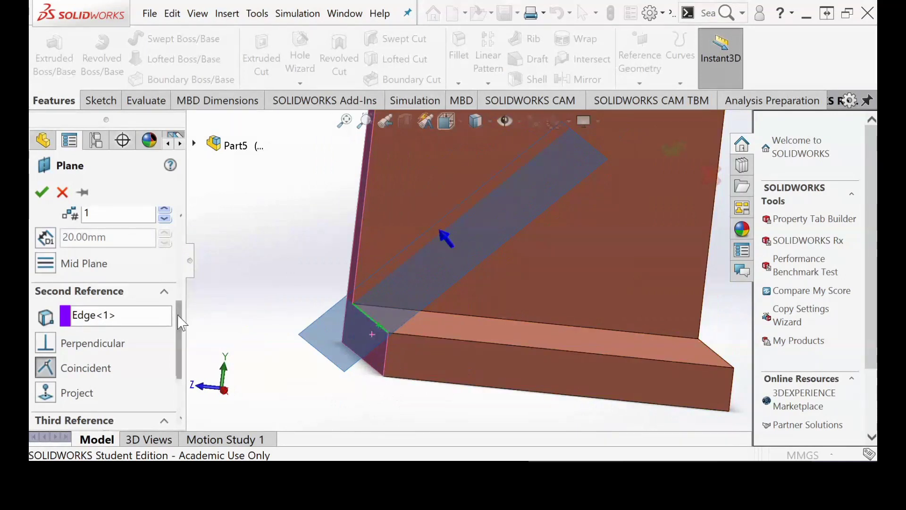
pyautogui.scroll(3, 128, 232)
# Change the plane angle to 30°, inspect it, then cancel the plane.
pyautogui.moveTo(119, 249); pyautogui.dragTo(40, 246)
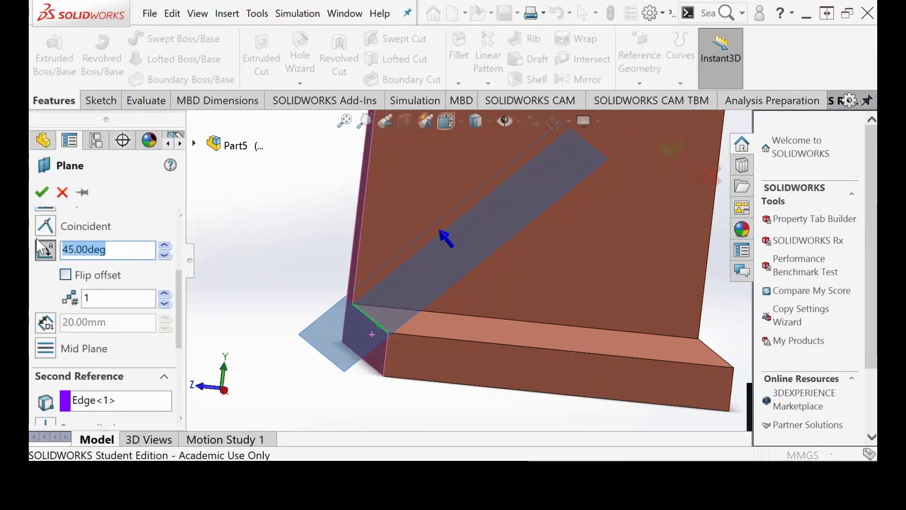
pyautogui.write('30')
pyautogui.press('Return')
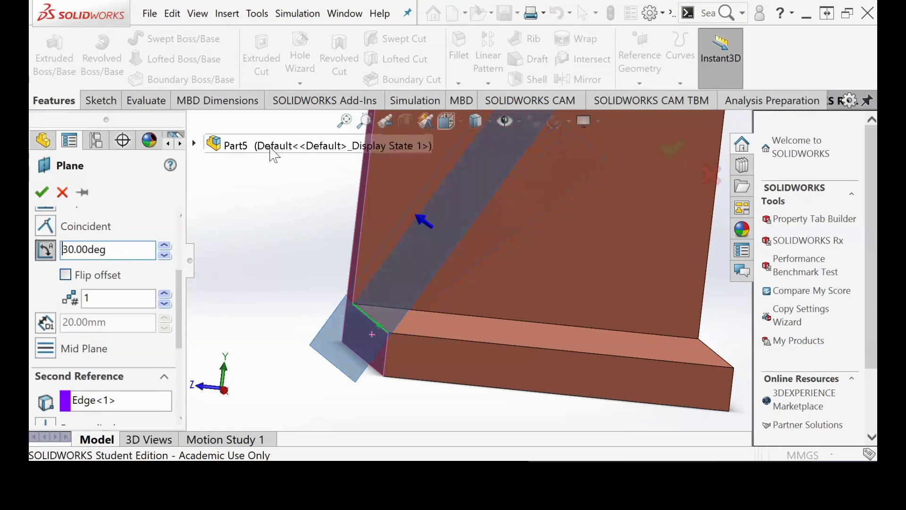
pyautogui.moveTo(459, 394)
pyautogui.mouseDown(button='middle')
pyautogui.moveTo(439, 369)
pyautogui.moveTo(453, 380)
pyautogui.mouseUp(button='middle')
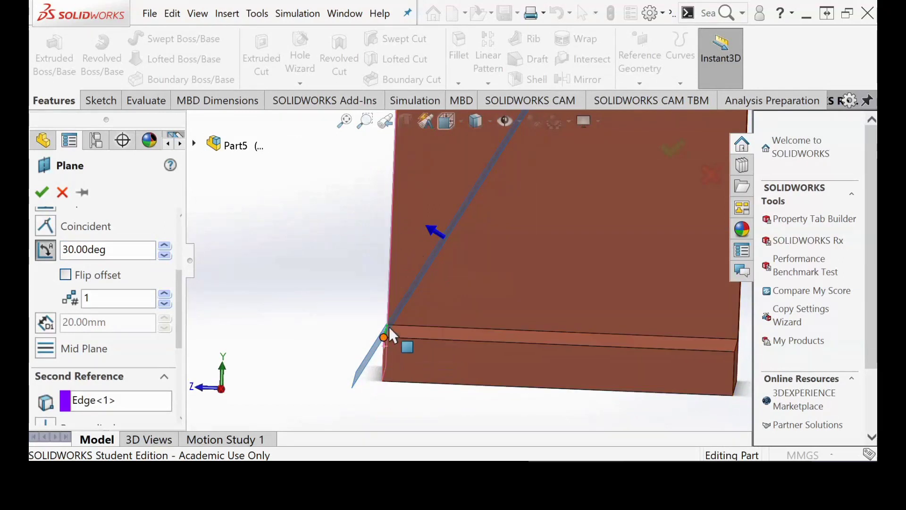
pyautogui.scroll(4, 568, 222)
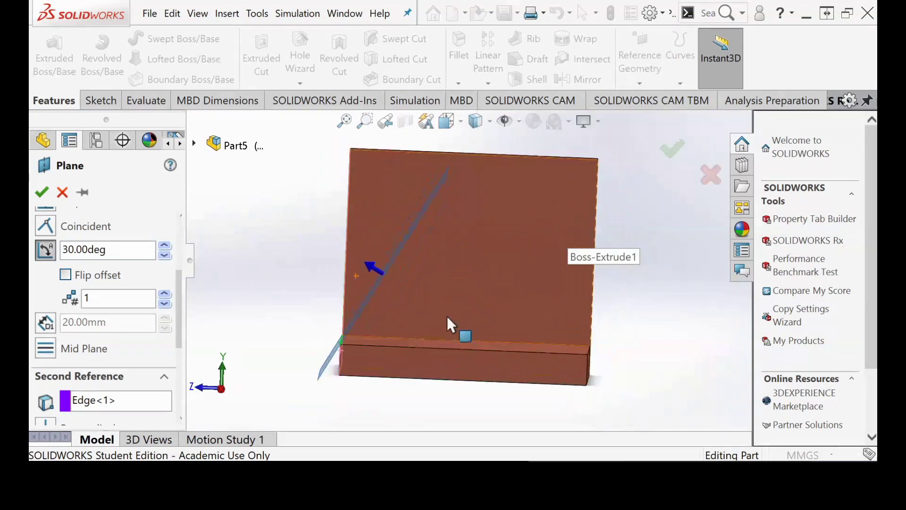
pyautogui.moveTo(404, 383); pyautogui.dragTo(424, 293, button='middle')
pyautogui.scroll(-1, 424, 281)
pyautogui.scroll(1, 428, 285)
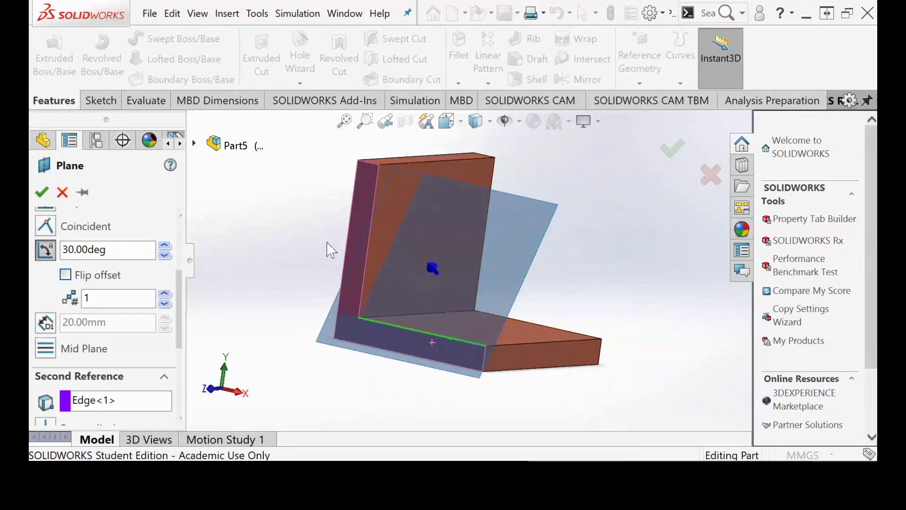
pyautogui.click(62, 192)
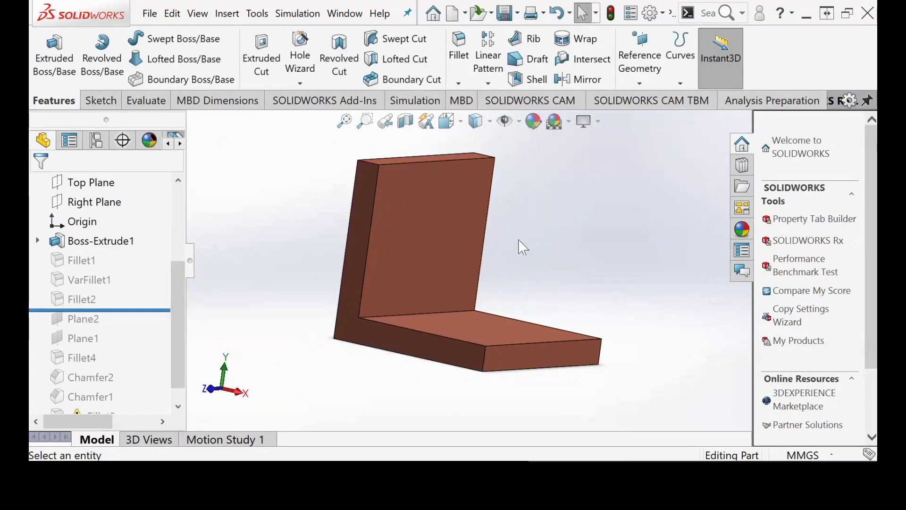
# Reorient and zoom the plain L-bracket, select then clear its wall face, and open Reference Geometry.
pyautogui.moveTo(569, 245); pyautogui.dragTo(566, 259, button='middle')
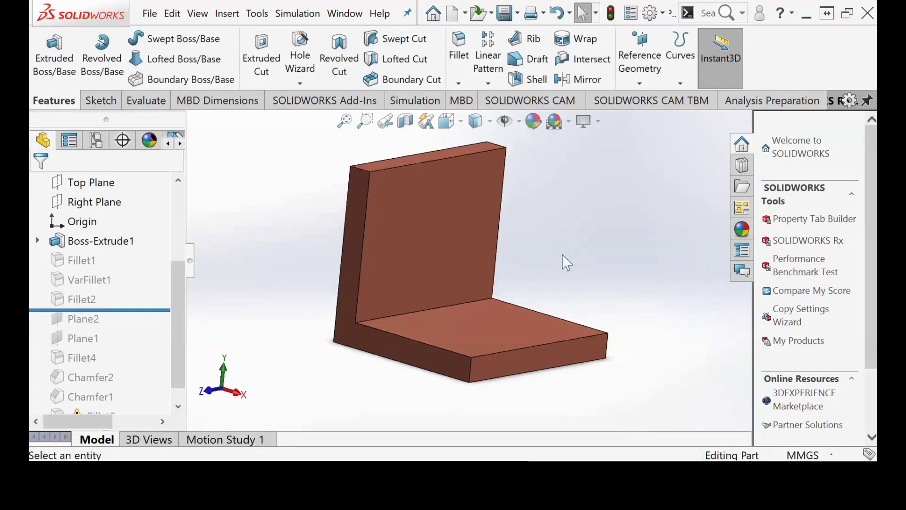
pyautogui.scroll(-2, 551, 266)
pyautogui.scroll(3, 551, 266)
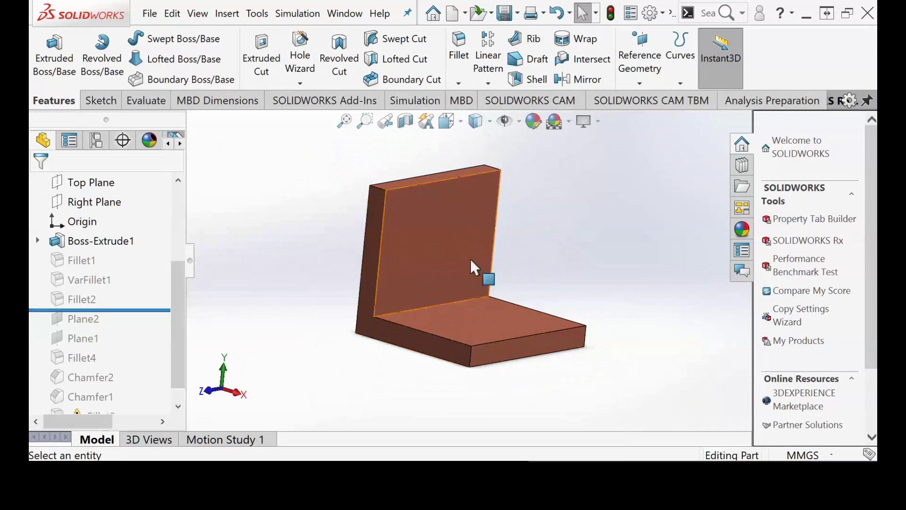
pyautogui.hotkey('ctrl', 'Down')
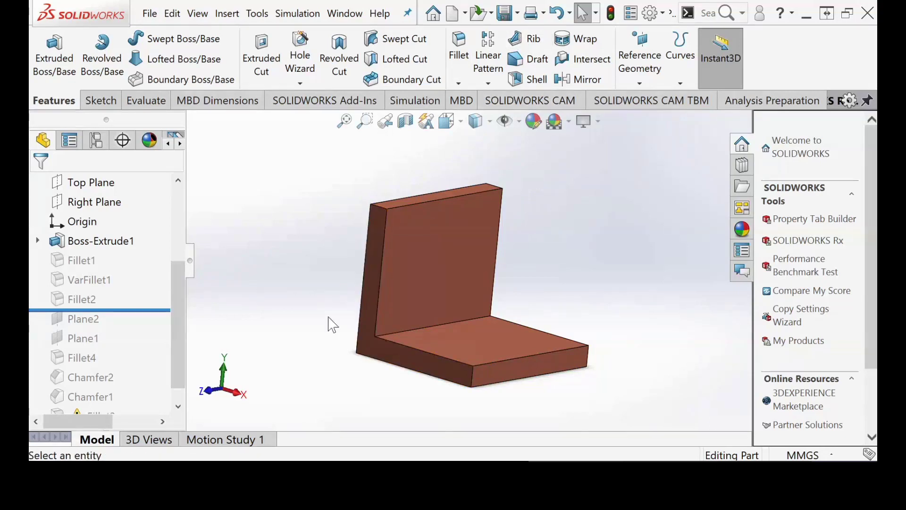
pyautogui.scroll(-2, 643, 263)
pyautogui.scroll(2, 646, 265)
pyautogui.click(492, 290)
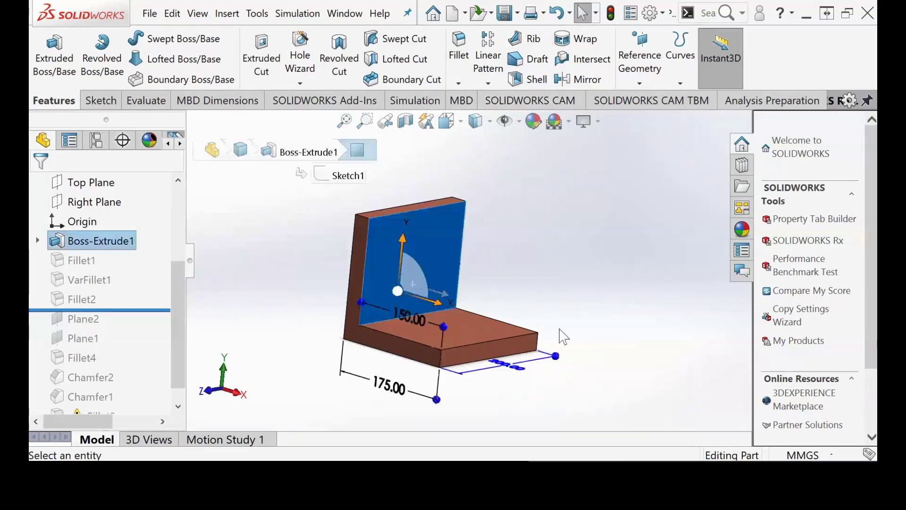
pyautogui.click(611, 321)
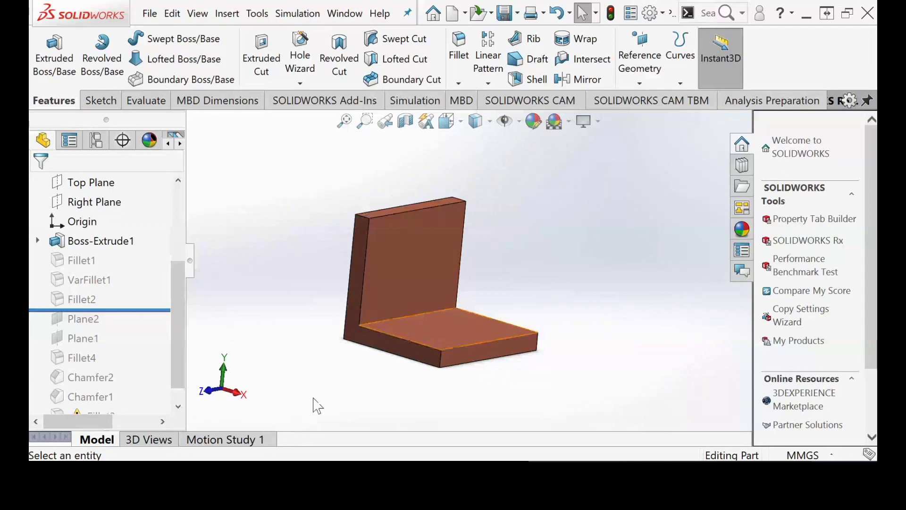
pyautogui.click(652, 66)
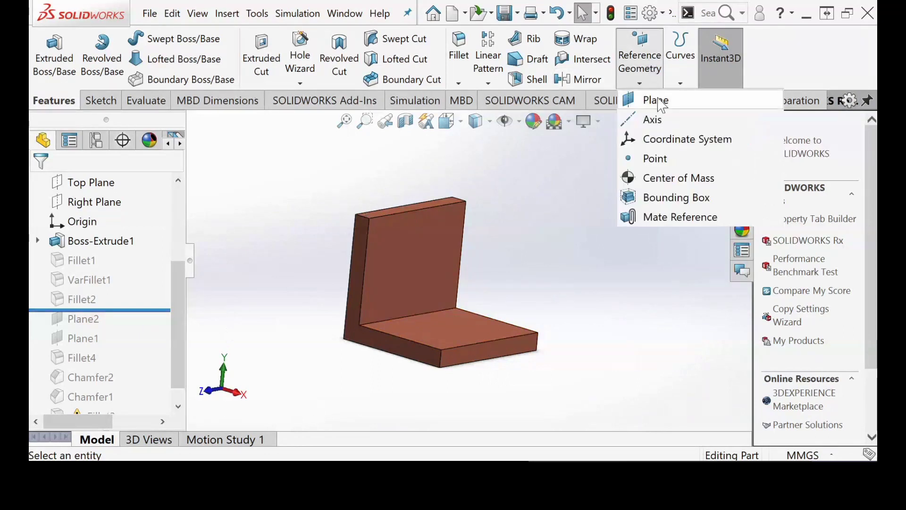
# Define Plane3 through the wall's top edge and the base plate's outer edge, then inspect it.
pyautogui.click(438, 205)
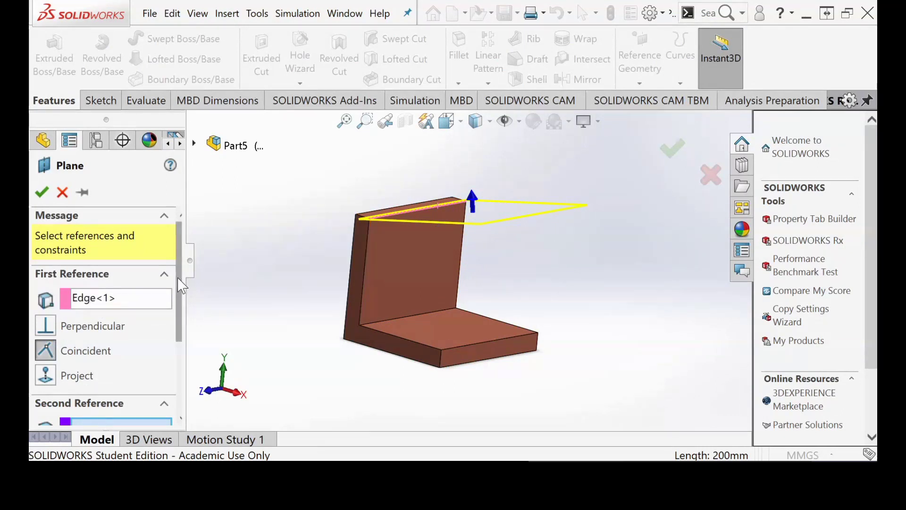
pyautogui.scroll(-4, 180, 302)
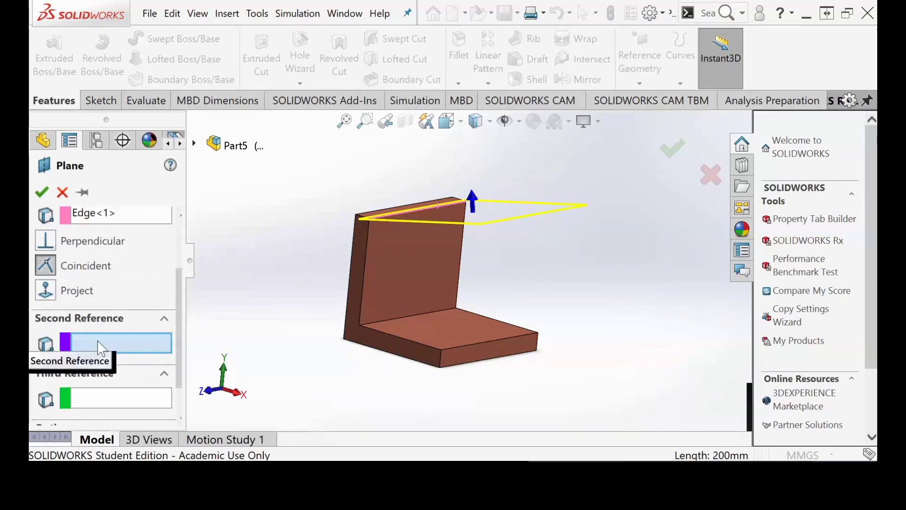
pyautogui.click(509, 338)
pyautogui.moveTo(545, 401); pyautogui.dragTo(568, 370, button='middle')
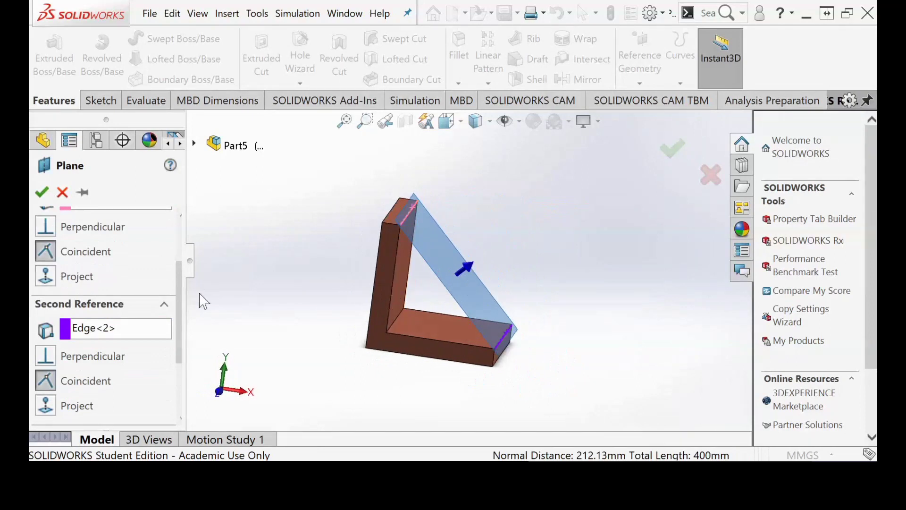
pyautogui.moveTo(182, 306); pyautogui.dragTo(147, 253)
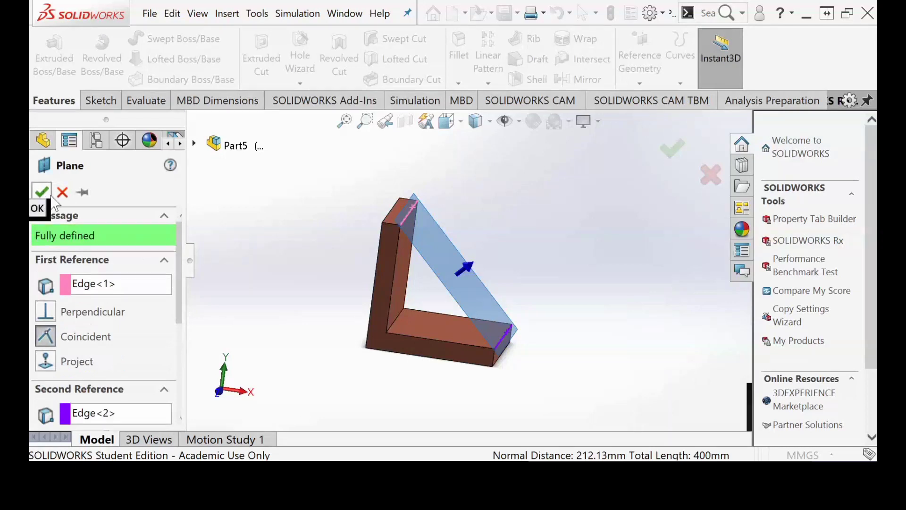
pyautogui.click(41, 191)
pyautogui.scroll(-2, 548, 312)
pyautogui.moveTo(563, 348); pyautogui.dragTo(547, 391, button='middle')
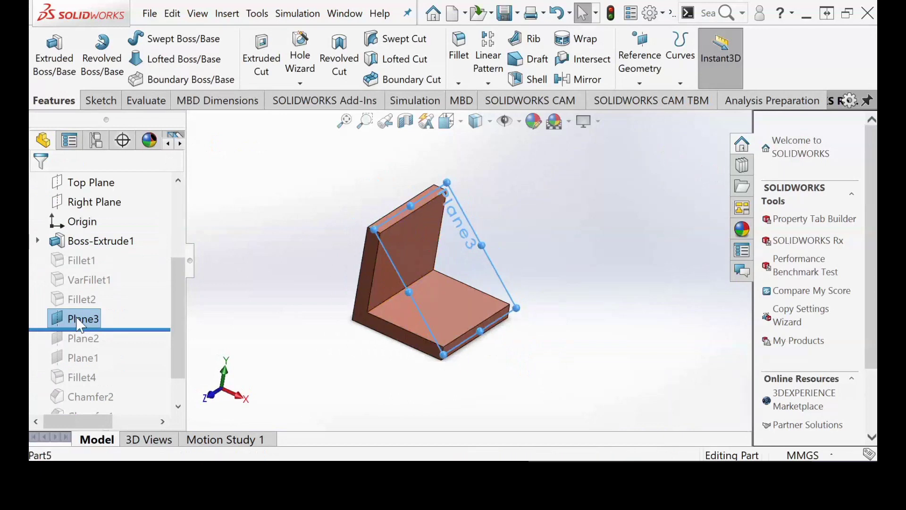
# Sketch one line on Plane3 from the wall's top edge down to the base plate's front edge.
pyautogui.click(91, 75)
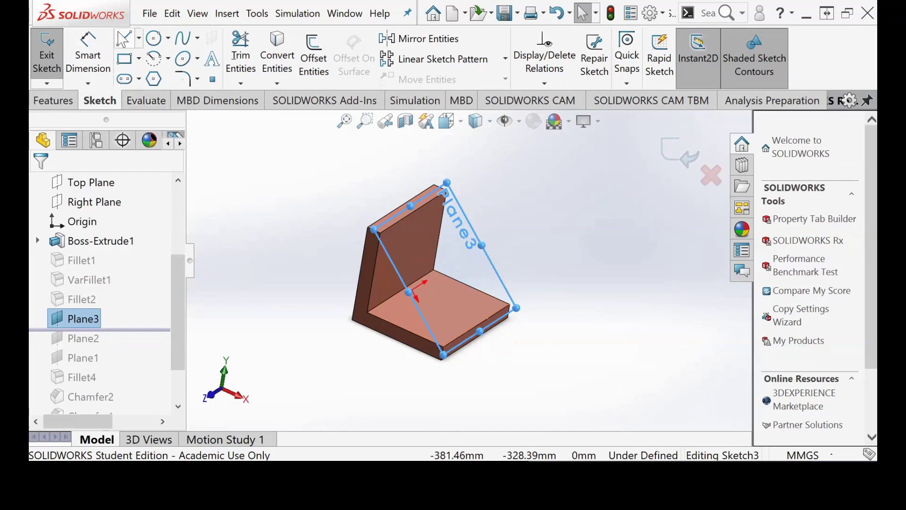
pyautogui.click(124, 39)
pyautogui.click(414, 211)
pyautogui.click(477, 325)
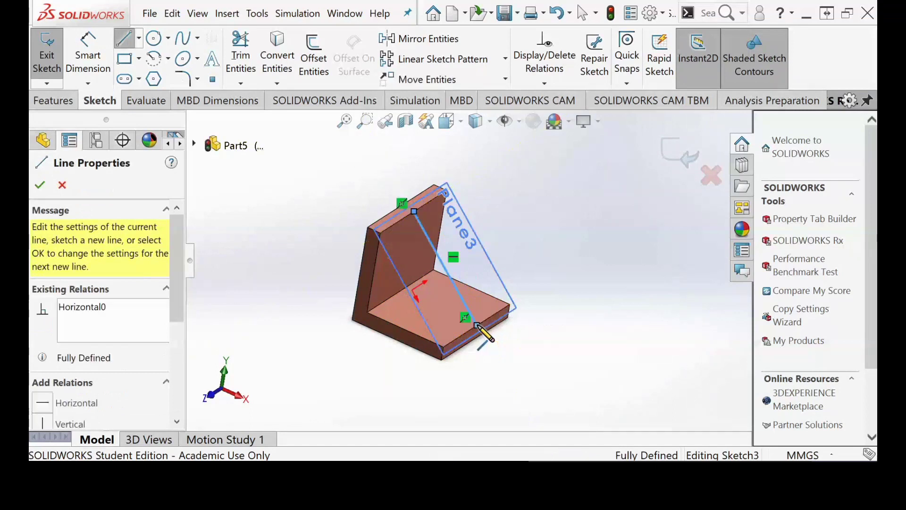
pyautogui.click(40, 185)
pyautogui.moveTo(515, 262)
pyautogui.mouseDown(button='middle')
pyautogui.moveTo(486, 258)
pyautogui.moveTo(583, 318)
pyautogui.mouseUp(button='middle')
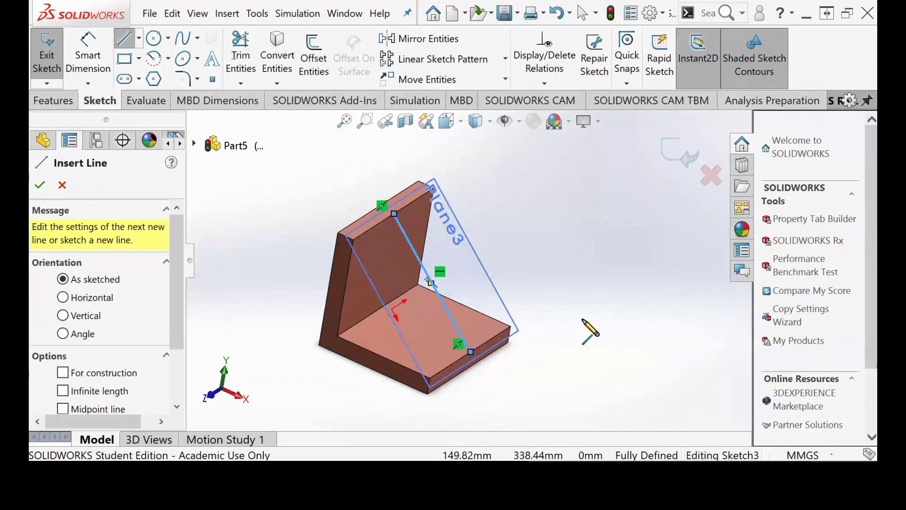
pyautogui.press('Escape')
pyautogui.moveTo(562, 317)
pyautogui.mouseDown(button='middle')
pyautogui.moveTo(553, 298)
pyautogui.moveTo(565, 233)
pyautogui.moveTo(576, 235)
pyautogui.moveTo(587, 246)
pyautogui.moveTo(579, 255)
pyautogui.moveTo(478, 277)
pyautogui.moveTo(483, 307)
pyautogui.moveTo(438, 361)
pyautogui.moveTo(497, 318)
pyautogui.moveTo(568, 289)
pyautogui.moveTo(550, 302)
pyautogui.moveTo(542, 283)
pyautogui.moveTo(526, 307)
pyautogui.moveTo(455, 282)
pyautogui.mouseUp(button='middle')
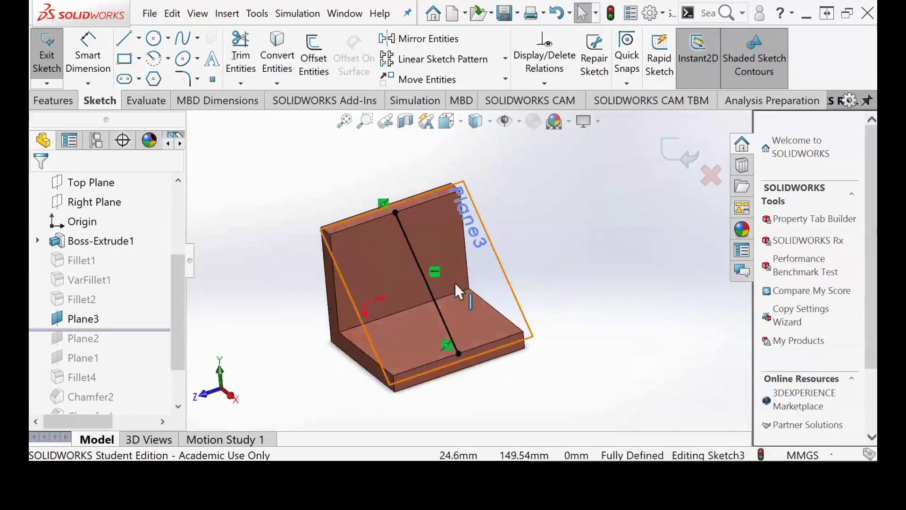
pyautogui.scroll(-3, 452, 281)
pyautogui.scroll(3, 391, 235)
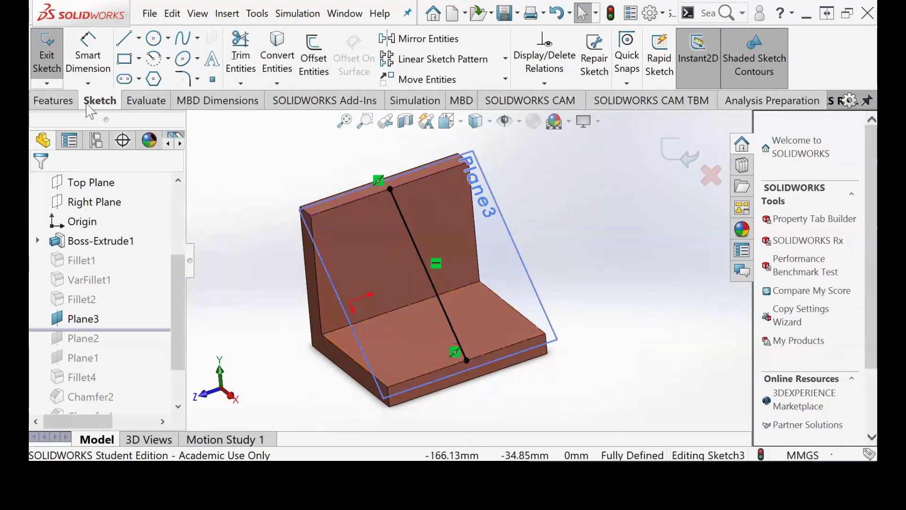
pyautogui.click(681, 163)
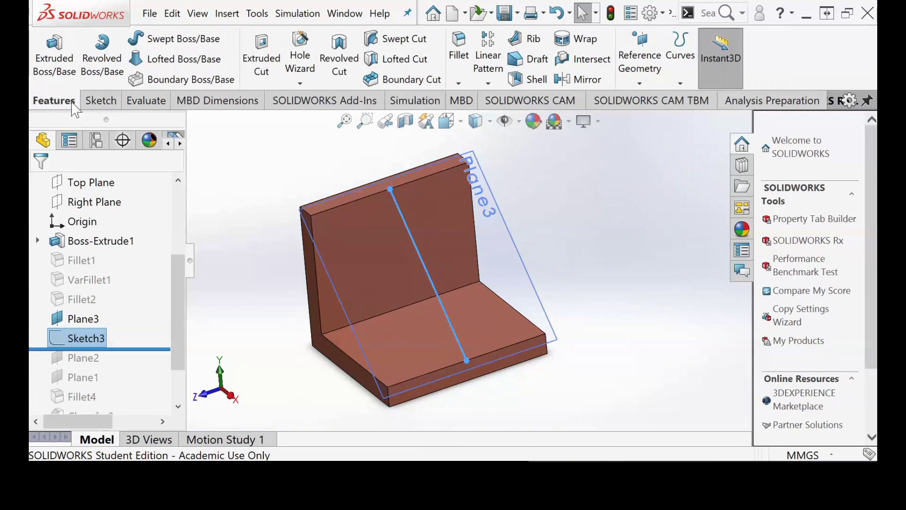
# Start Rib1 from Sketch3 with a 10.00mm thickness applied to both sides of the line.
pyautogui.click(527, 43)
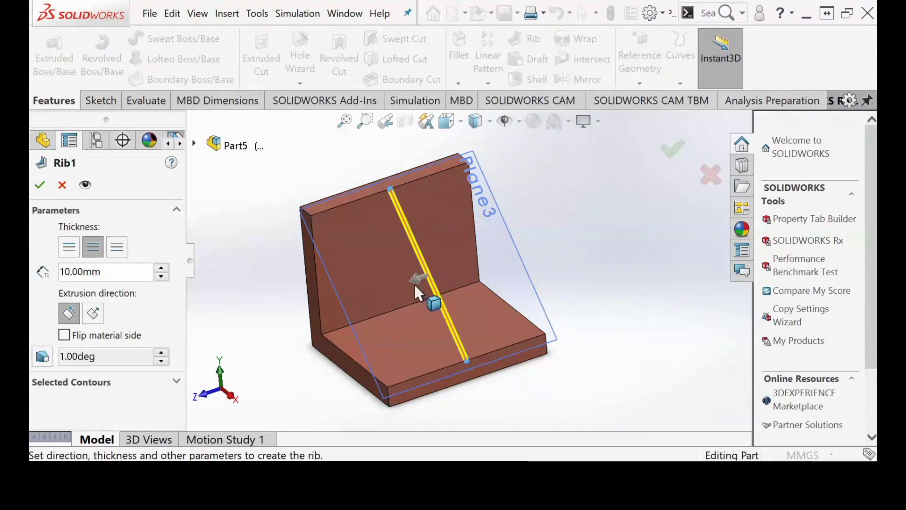
pyautogui.scroll(-2, 471, 344)
pyautogui.moveTo(478, 350); pyautogui.dragTo(495, 288, button='middle')
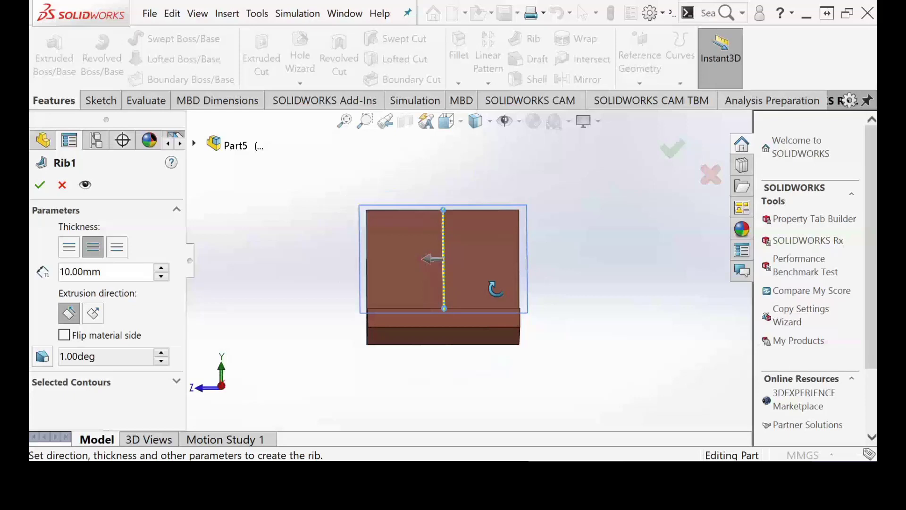
pyautogui.scroll(-5, 438, 305)
pyautogui.scroll(5, 438, 304)
pyautogui.moveTo(470, 359); pyautogui.dragTo(588, 379, button='middle')
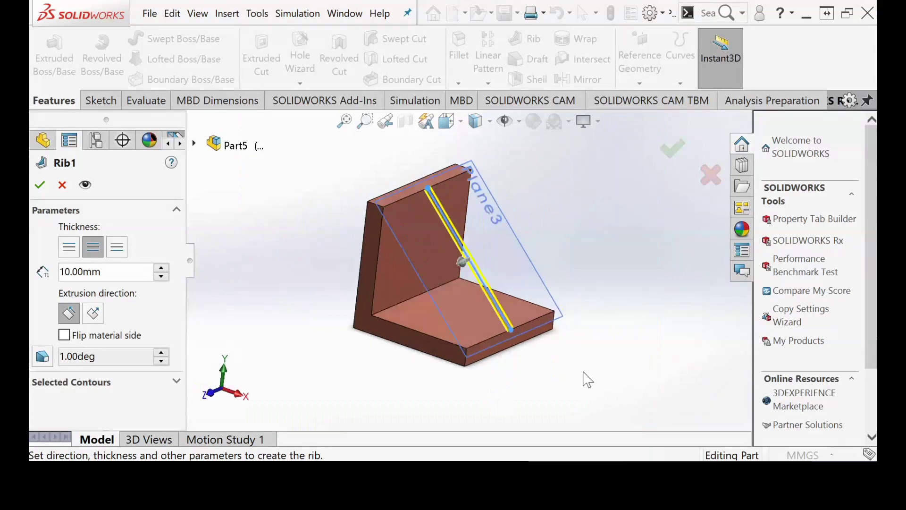
pyautogui.scroll(-3, 476, 228)
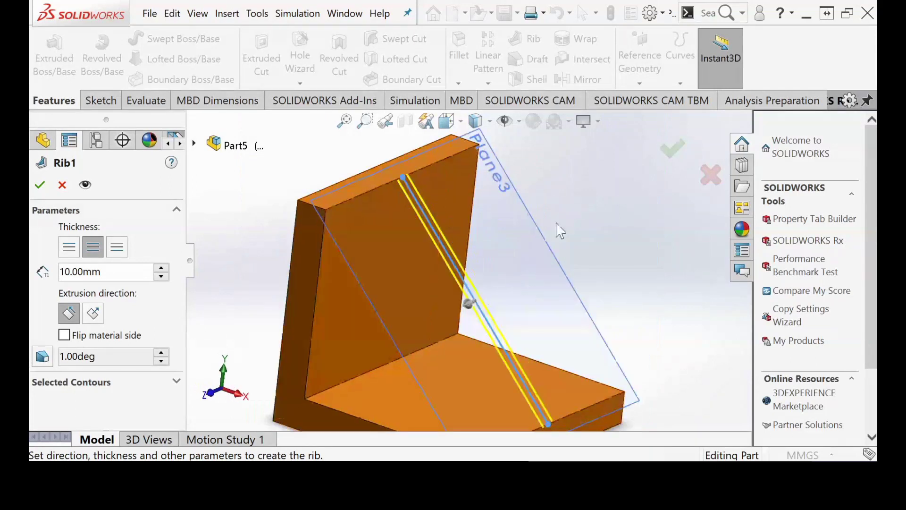
pyautogui.press('f')
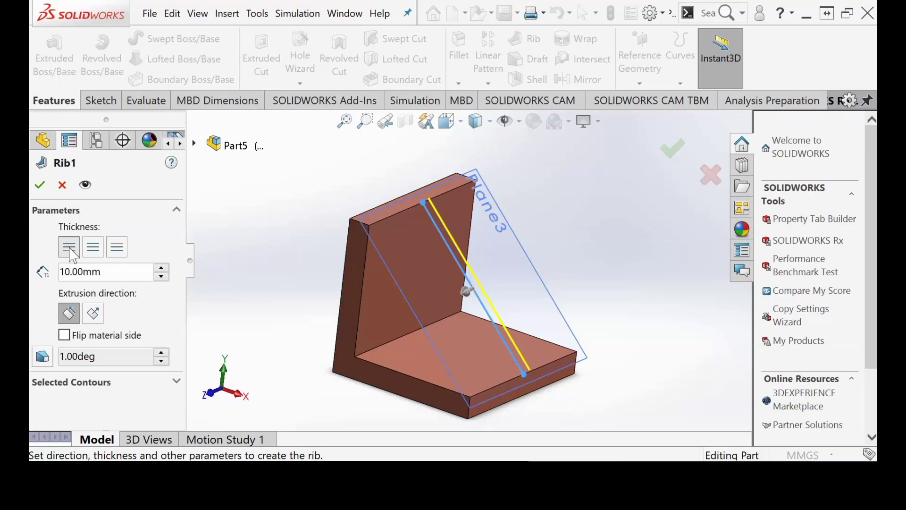
pyautogui.click(116, 250)
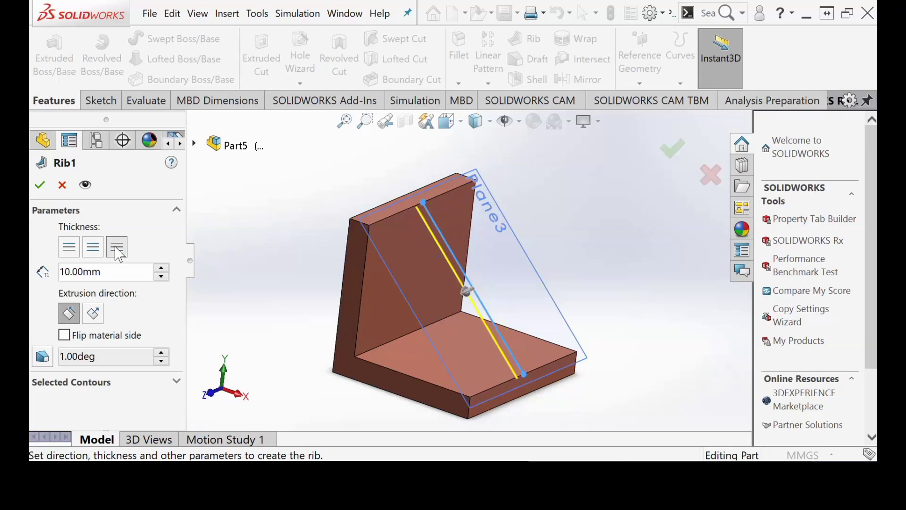
pyautogui.click(93, 251)
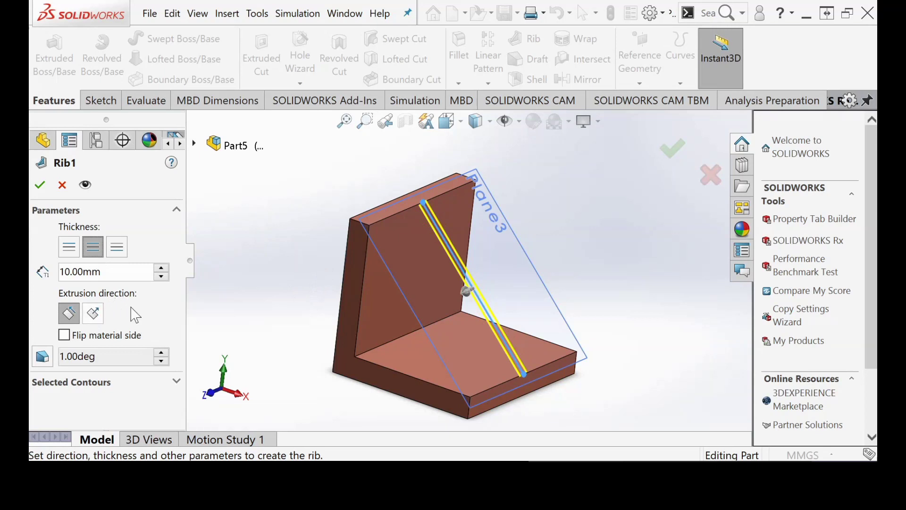
pyautogui.moveTo(348, 307)
pyautogui.mouseDown(button='middle')
pyautogui.moveTo(339, 270)
pyautogui.moveTo(457, 277)
pyautogui.mouseUp(button='middle')
pyautogui.scroll(-5, 480, 252)
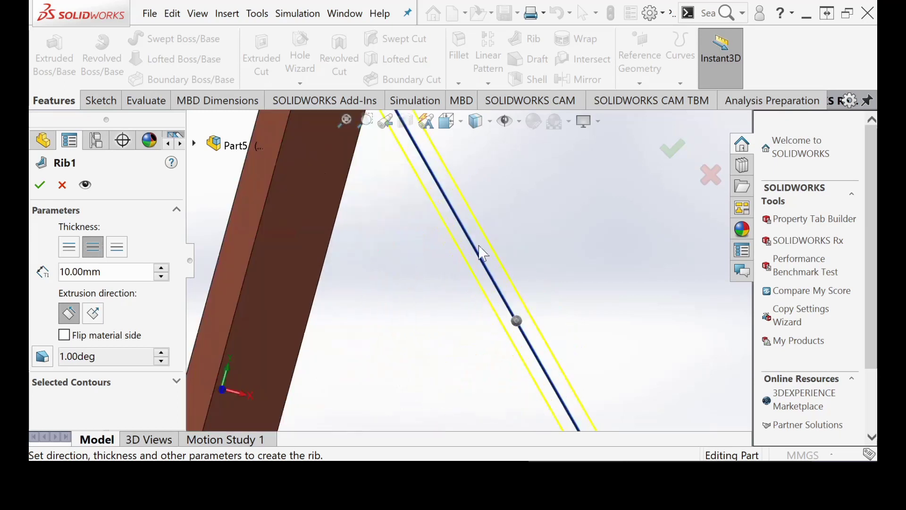
# Set Rib1's extrusion direction to Normal to Sketch and its thickness to 30.00mm.
pyautogui.click(94, 315)
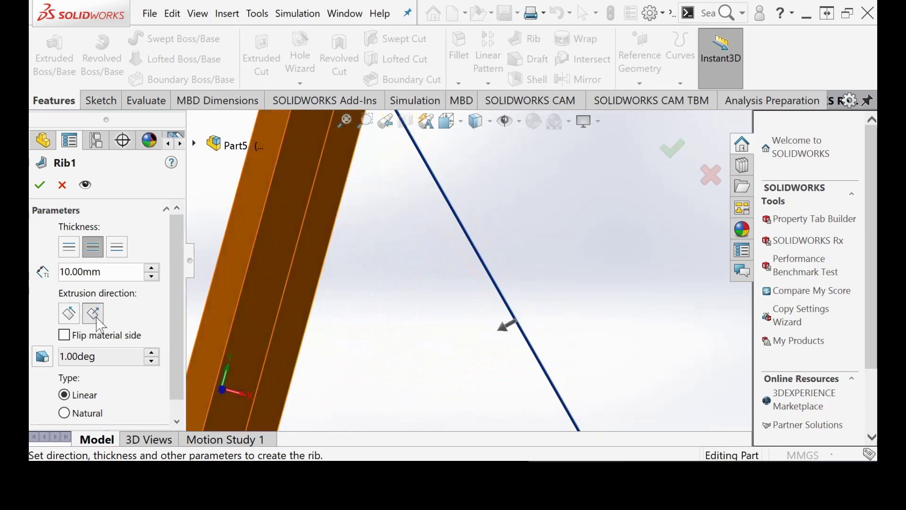
pyautogui.moveTo(419, 319); pyautogui.dragTo(595, 301, button='middle')
pyautogui.press('f')
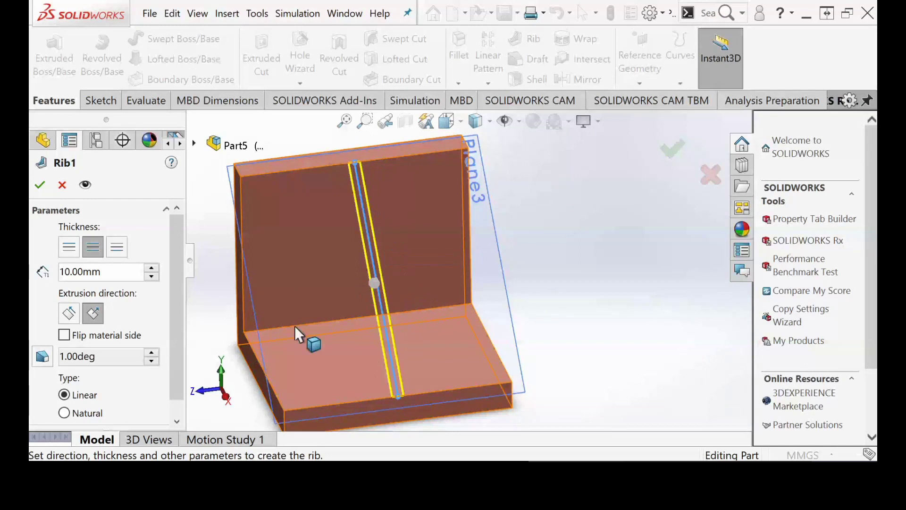
pyautogui.scroll(2, 520, 297)
pyautogui.moveTo(640, 286); pyautogui.dragTo(516, 292, button='middle')
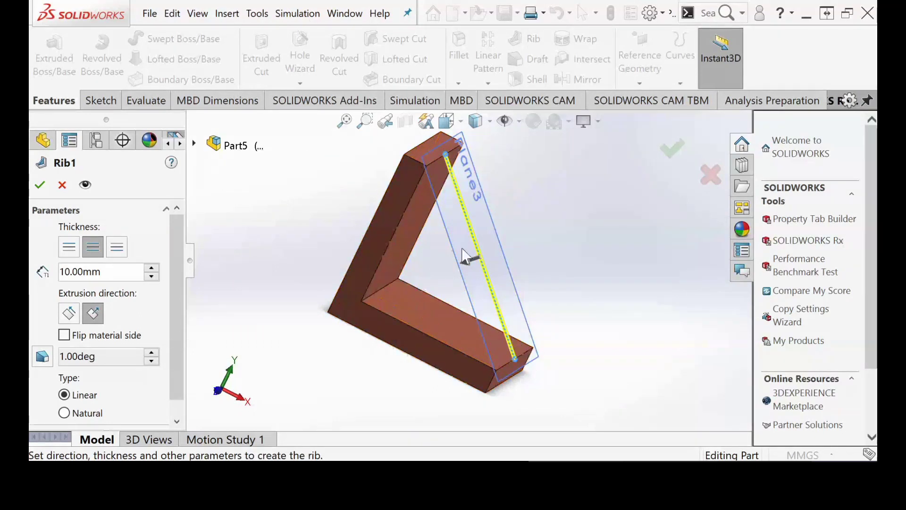
pyautogui.moveTo(655, 357); pyautogui.dragTo(600, 372, button='middle')
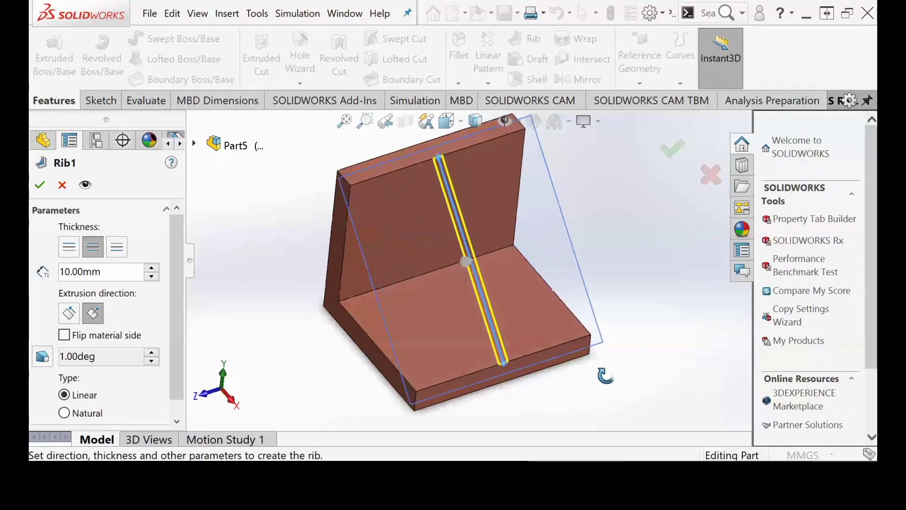
pyautogui.click(151, 268)
pyautogui.click(151, 268)
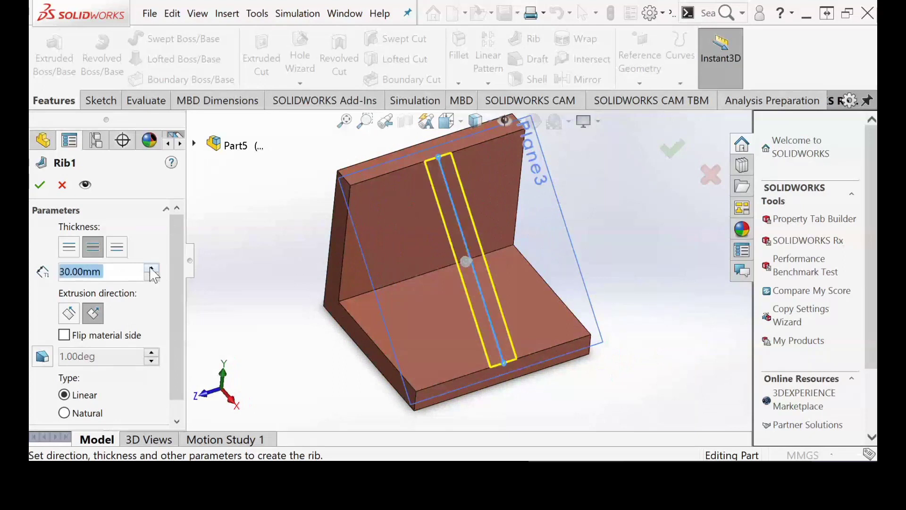
pyautogui.moveTo(310, 368)
pyautogui.mouseDown(button='middle')
pyautogui.moveTo(360, 337)
pyautogui.moveTo(313, 327)
pyautogui.moveTo(289, 350)
pyautogui.moveTo(276, 341)
pyautogui.moveTo(333, 349)
pyautogui.mouseUp(button='middle')
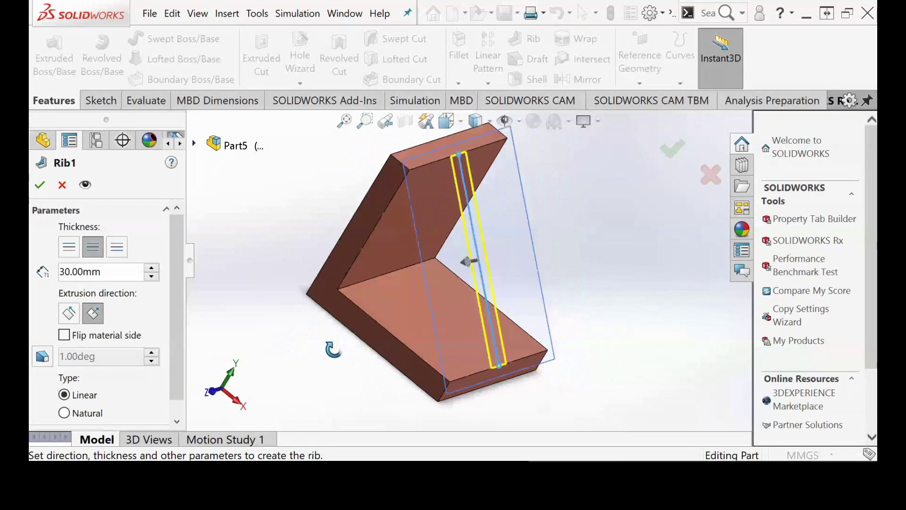
# Accept Rib1, inspect the 30 mm corner brace, and select the back wall's inner face.
pyautogui.click(40, 184)
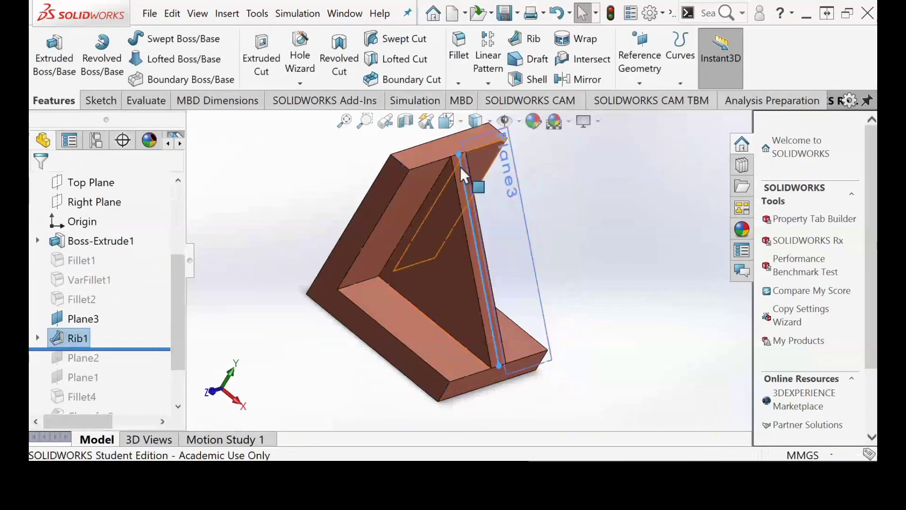
pyautogui.moveTo(623, 324); pyautogui.dragTo(618, 293, button='middle')
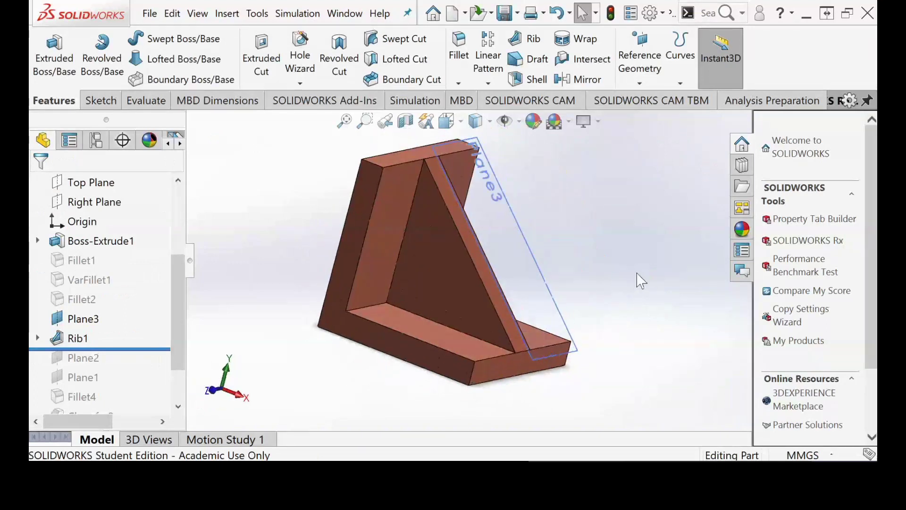
pyautogui.scroll(-3, 474, 290)
pyautogui.scroll(2, 474, 293)
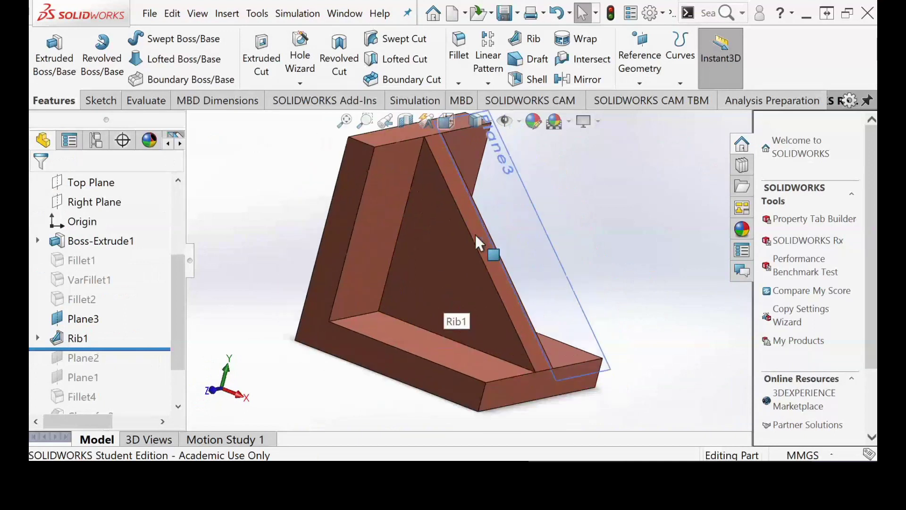
pyautogui.moveTo(629, 377); pyautogui.dragTo(605, 319, button='middle')
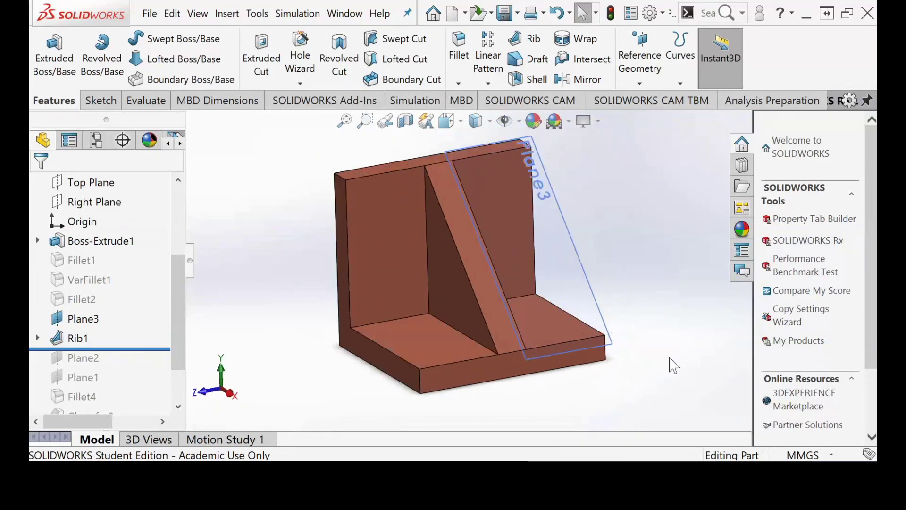
pyautogui.click(392, 270)
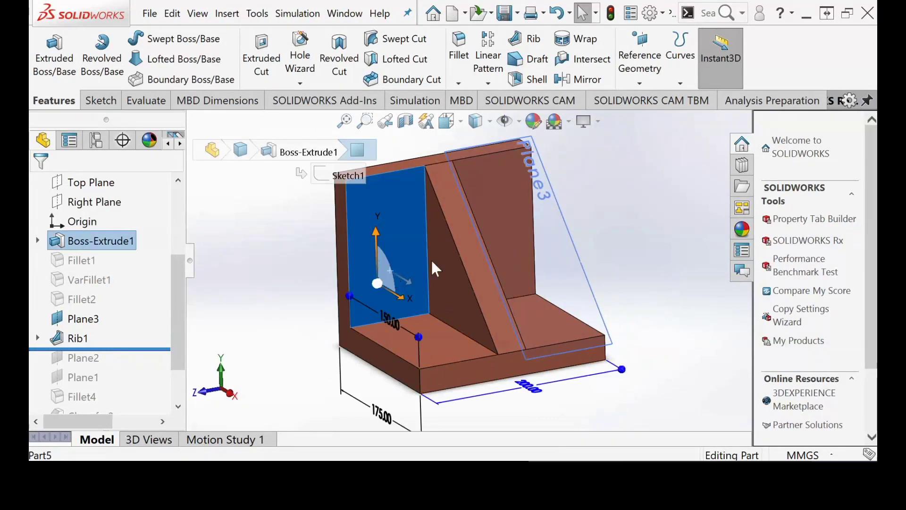
# Sketch a 58.95mm circle on the back wall's inner face.
pyautogui.click(436, 241)
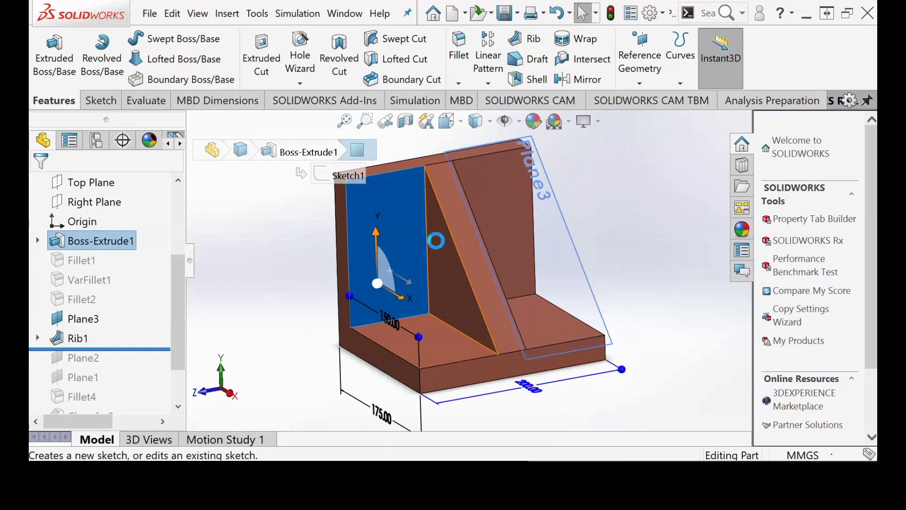
pyautogui.click(154, 38)
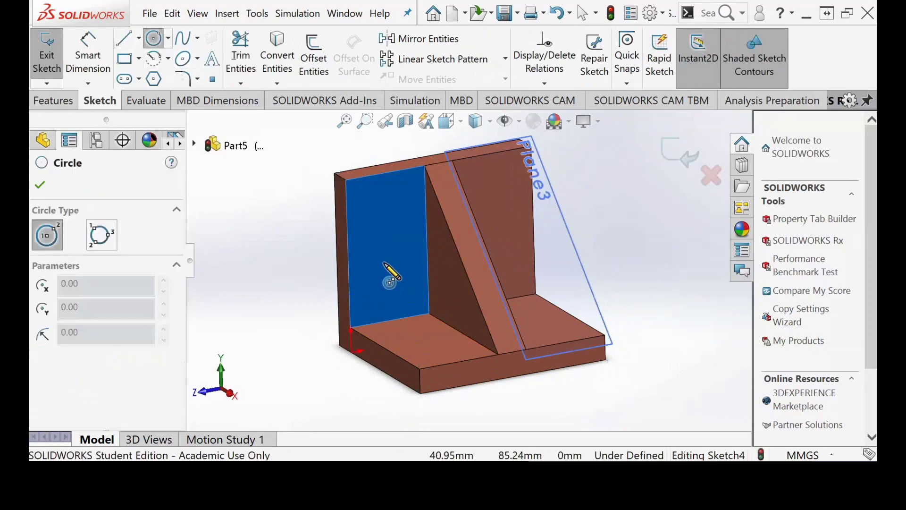
pyautogui.moveTo(386, 265); pyautogui.dragTo(405, 285)
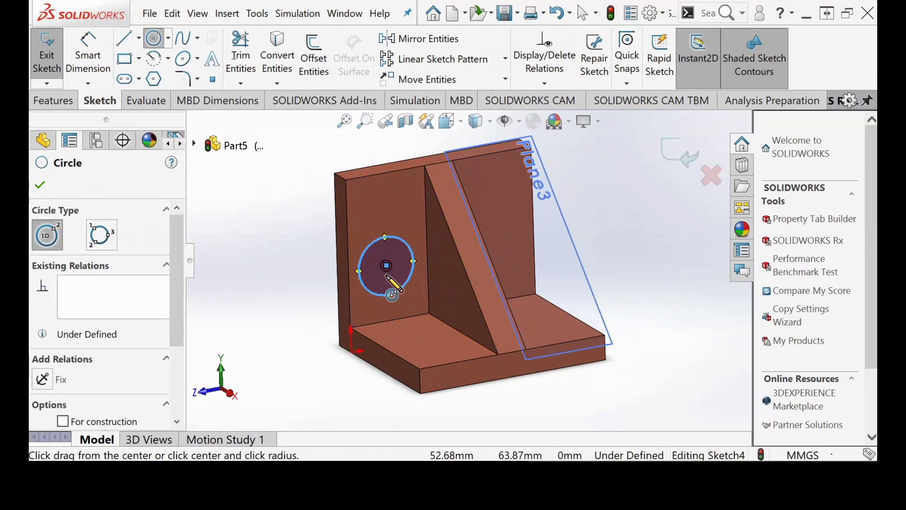
pyautogui.click(53, 100)
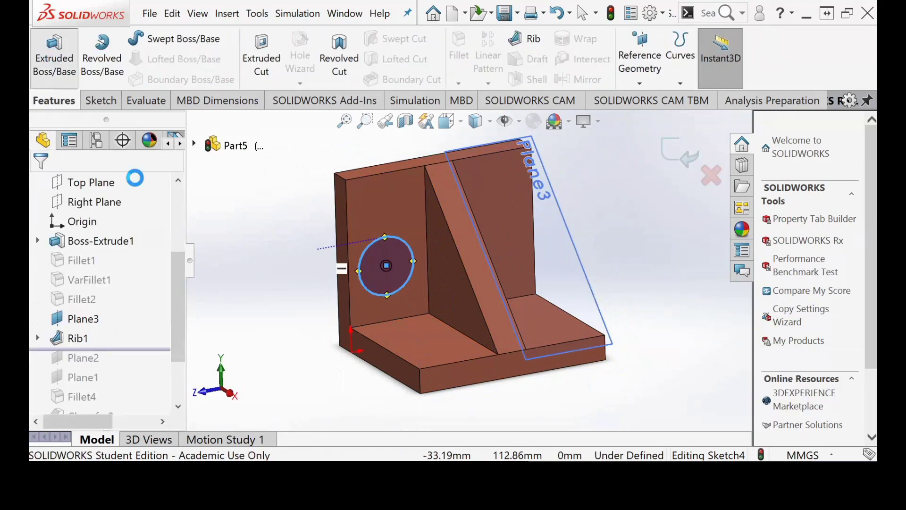
# Extrude the circle as a boss 196.00mm deep and confirm it.
pyautogui.moveTo(488, 333); pyautogui.dragTo(584, 362, button='middle')
pyautogui.click(609, 329)
pyautogui.click(599, 333)
pyautogui.click(40, 185)
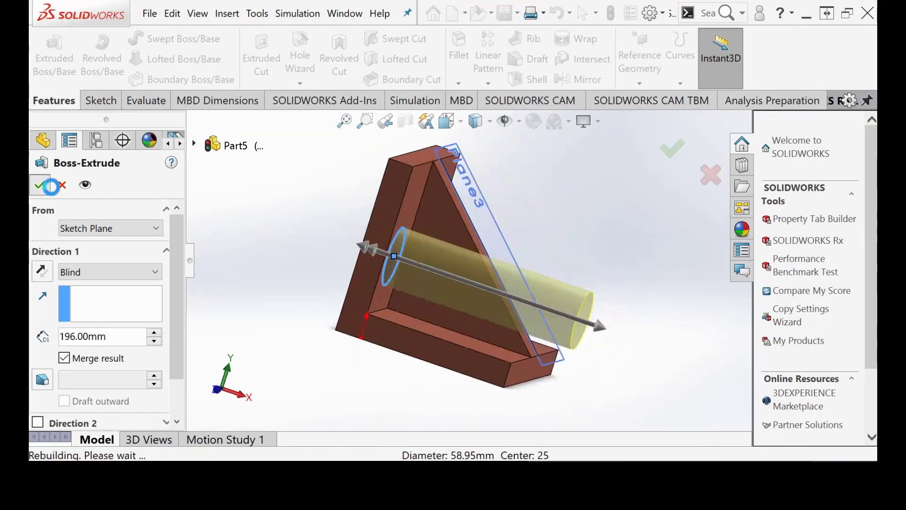
# Inspect the new Boss-Extrude2 cylinder by selecting its faces and orbiting around the bracket.
pyautogui.moveTo(633, 368); pyautogui.dragTo(598, 341, button='middle')
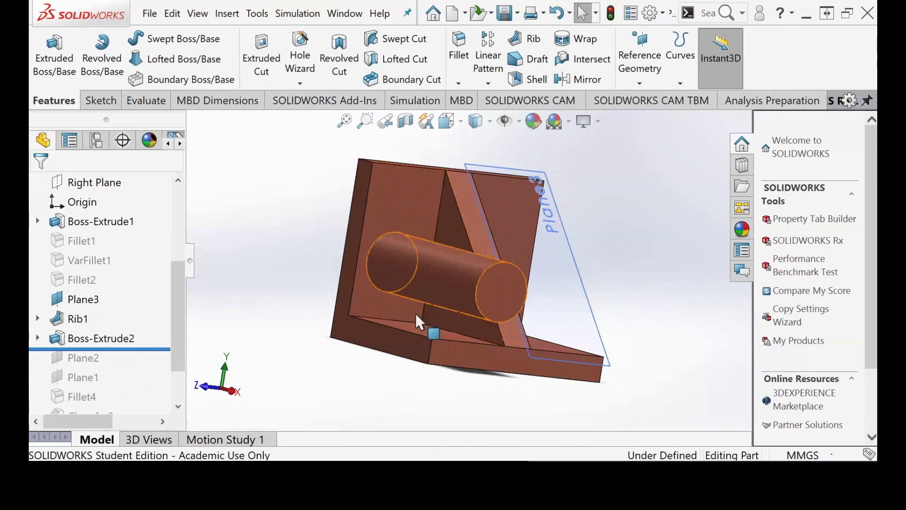
pyautogui.click(450, 302)
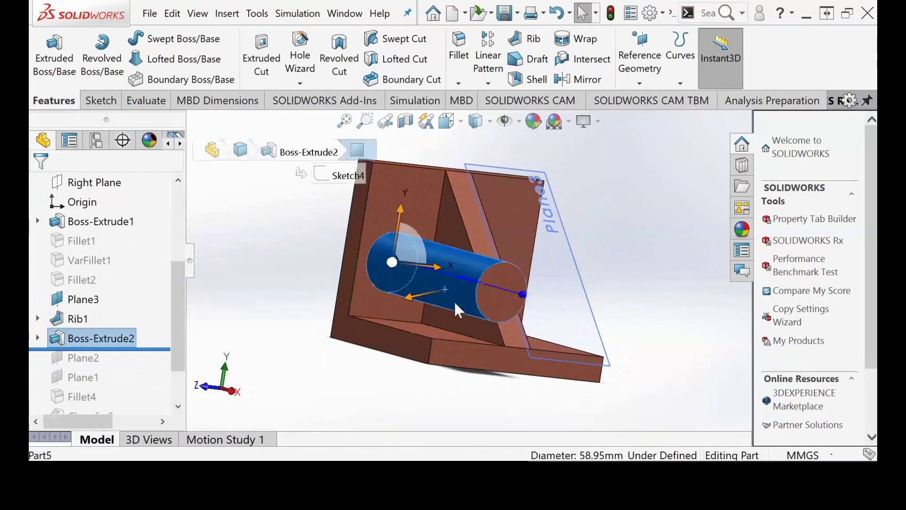
pyautogui.click(439, 332)
pyautogui.moveTo(438, 330); pyautogui.dragTo(465, 344, button='middle')
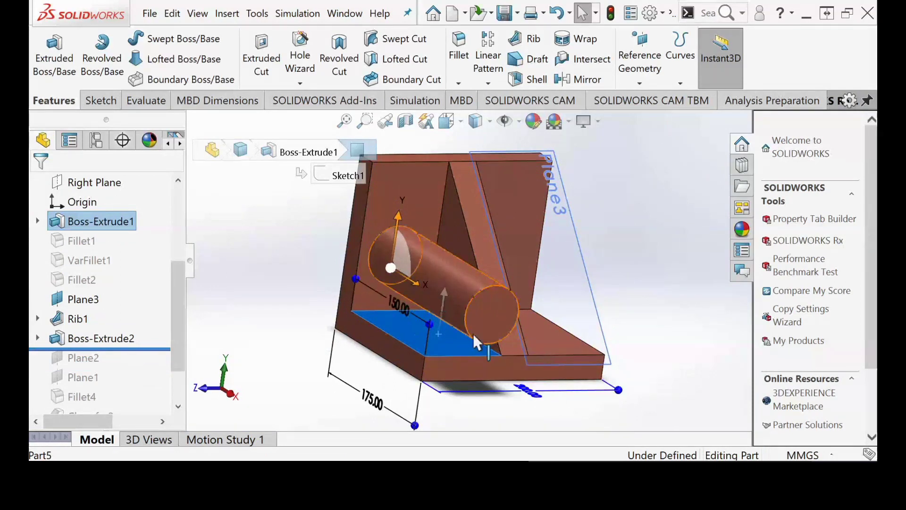
pyautogui.click(304, 331)
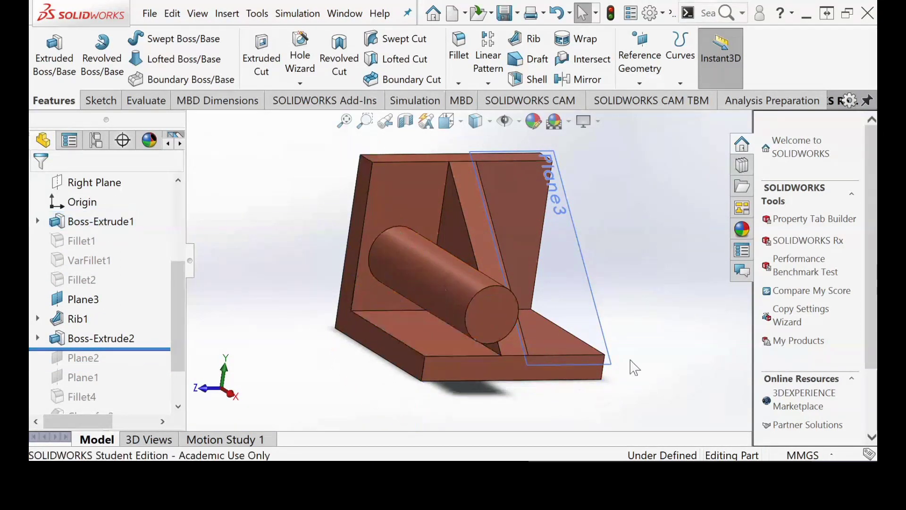
pyautogui.scroll(-2, 634, 368)
pyautogui.moveTo(682, 364); pyautogui.dragTo(623, 427, button='middle')
pyautogui.moveTo(550, 406); pyautogui.dragTo(628, 387, button='middle')
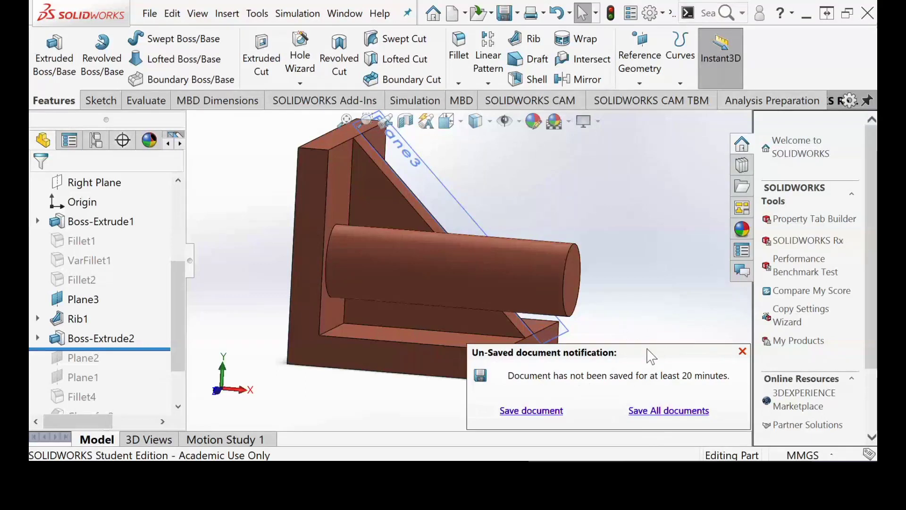
# Dismiss the unsaved-document notification and view the base's long side face Normal To.
pyautogui.click(743, 351)
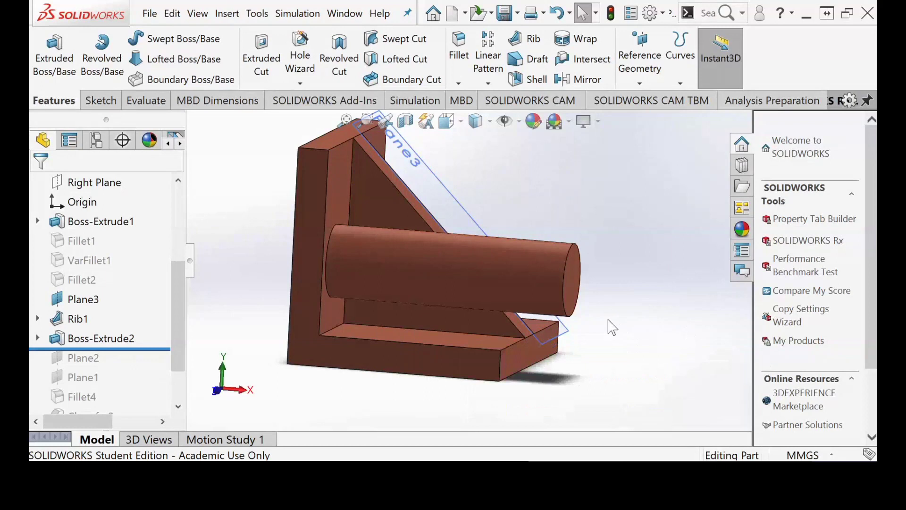
pyautogui.scroll(-3, 472, 320)
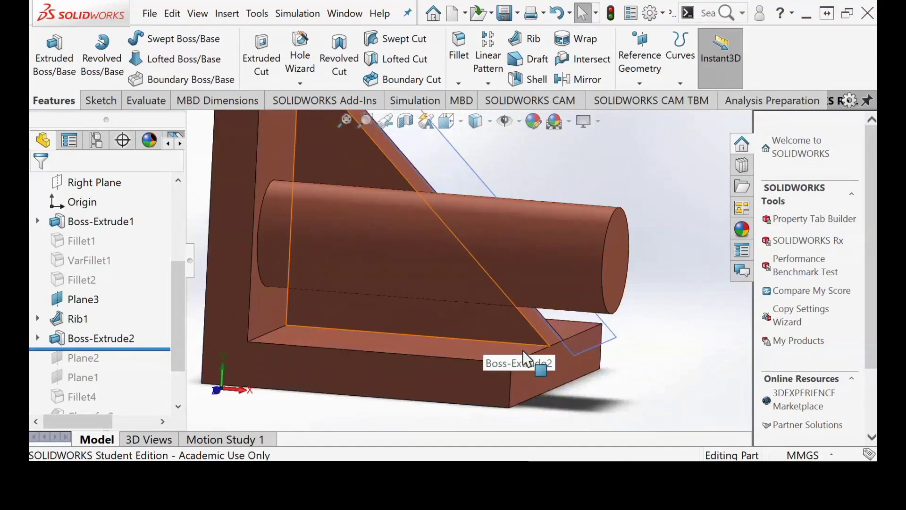
pyautogui.scroll(2, 524, 356)
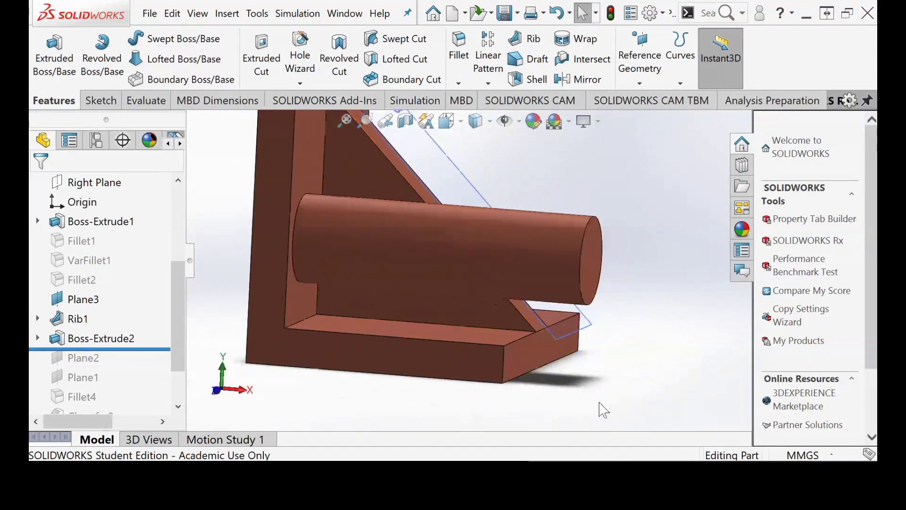
pyautogui.click(526, 360)
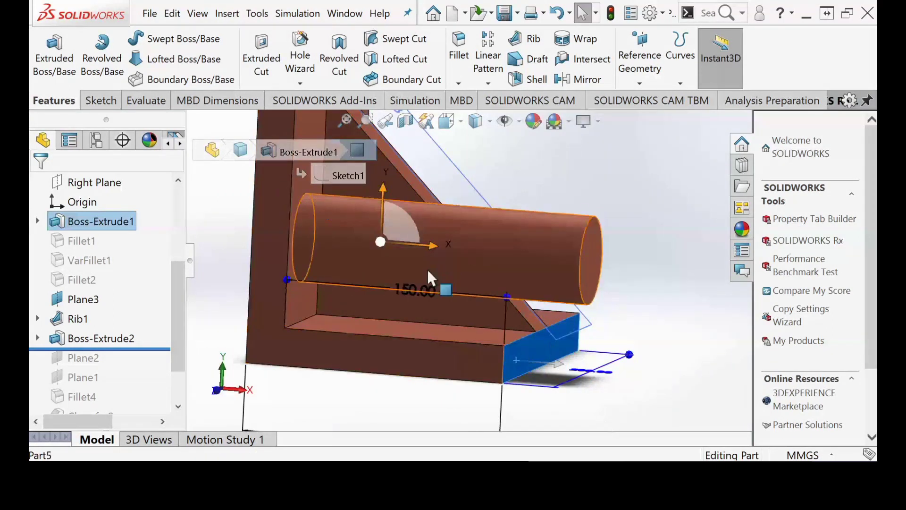
pyautogui.click(477, 411)
pyautogui.hotkey('ctrl', '4')
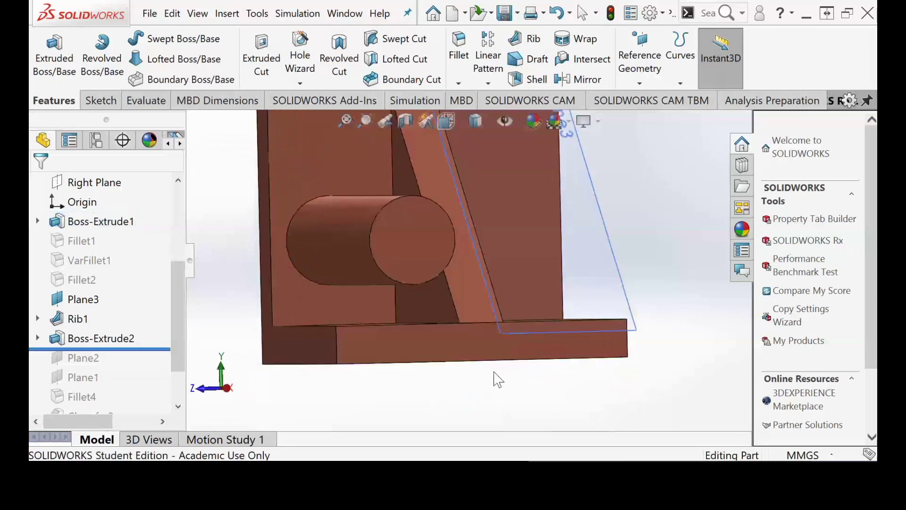
pyautogui.click(397, 342)
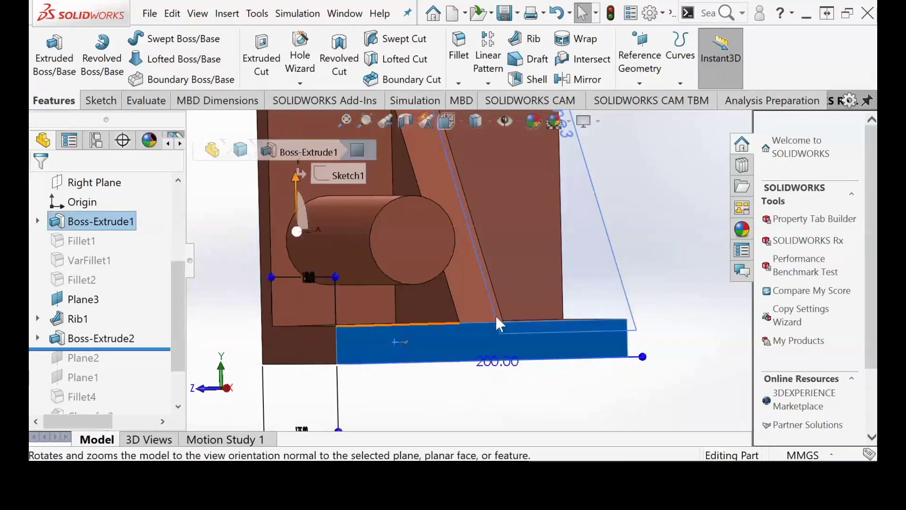
pyautogui.hotkey('ctrl', '8')
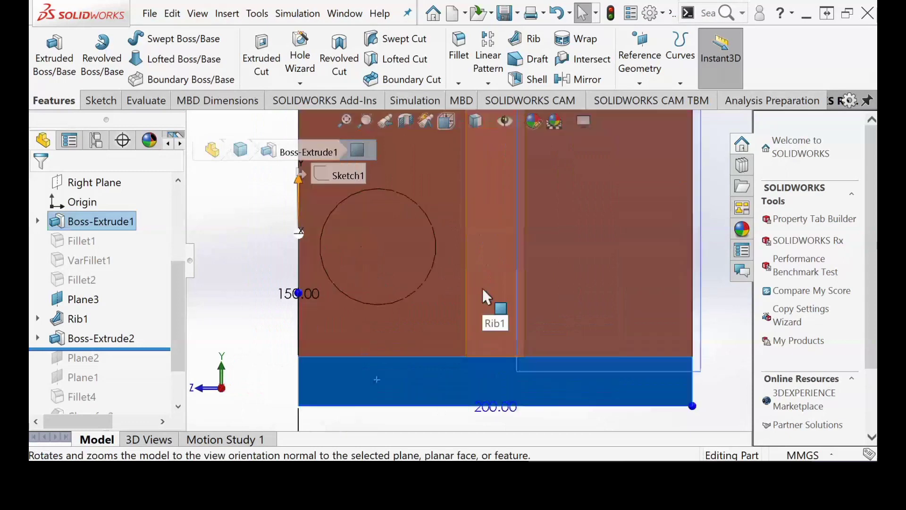
# Open a sketch on the base's side face, draw a trial line from the circle's bottom, then undo it.
pyautogui.click(100, 101)
pyautogui.press('l')
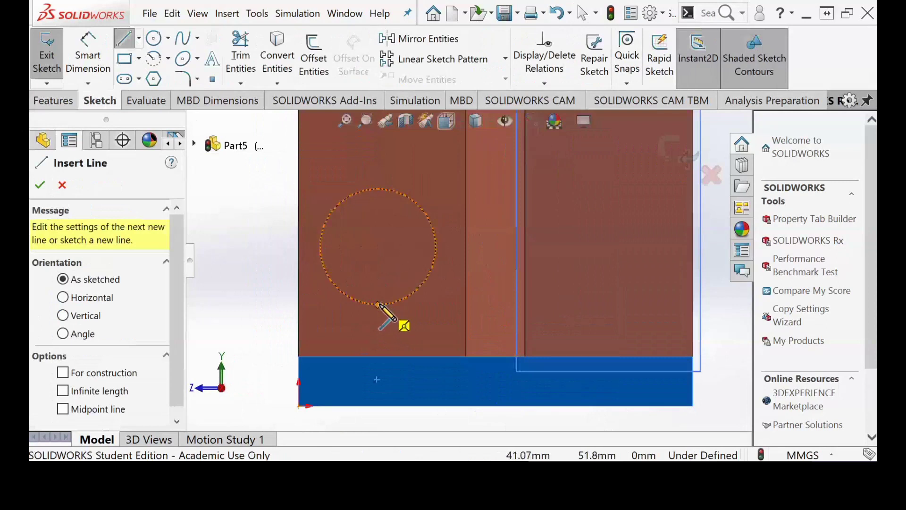
pyautogui.moveTo(378, 304)
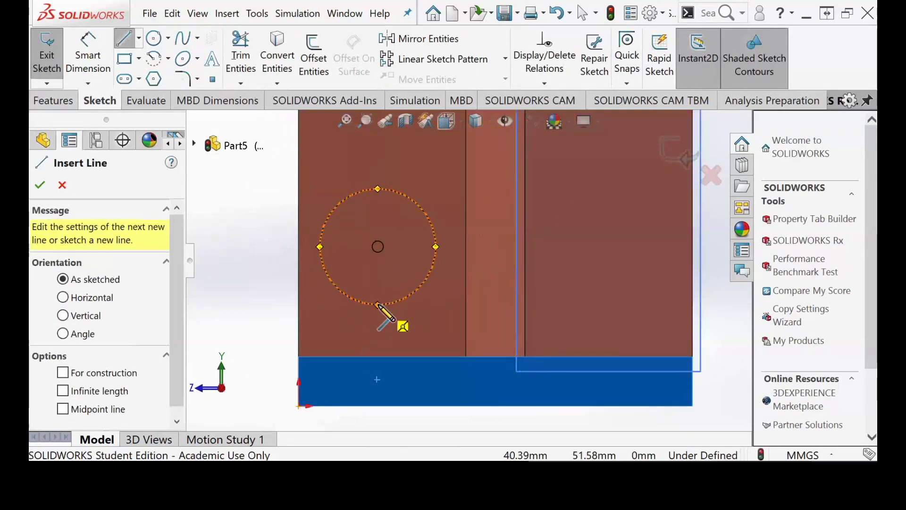
pyautogui.press('Escape')
pyautogui.click(378, 305)
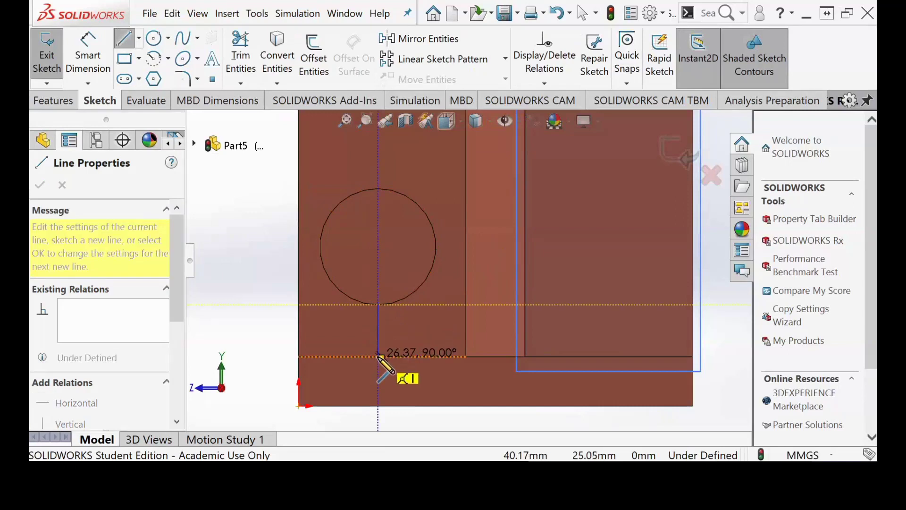
pyautogui.click(382, 355)
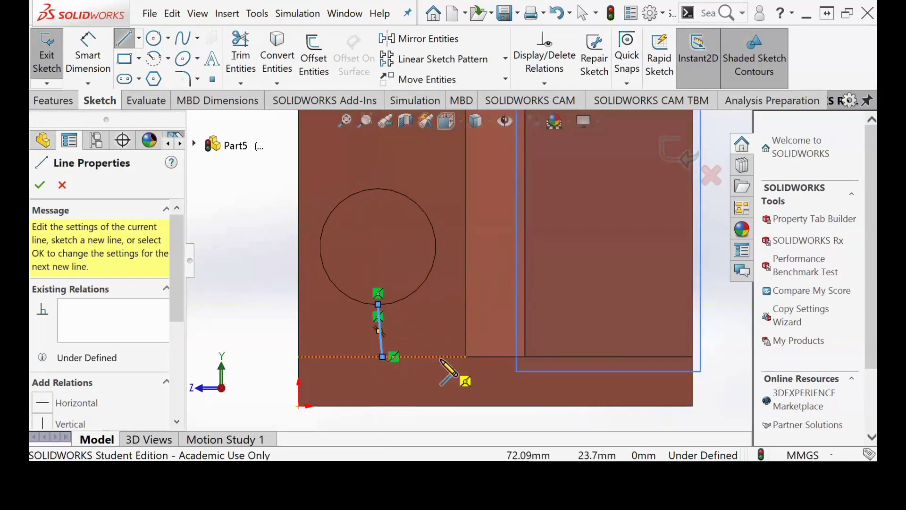
pyautogui.press('Escape')
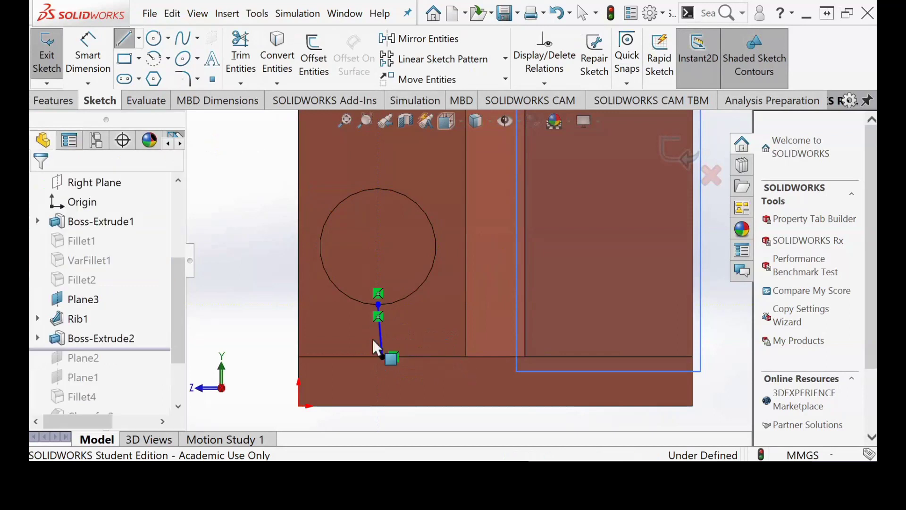
pyautogui.click(380, 341)
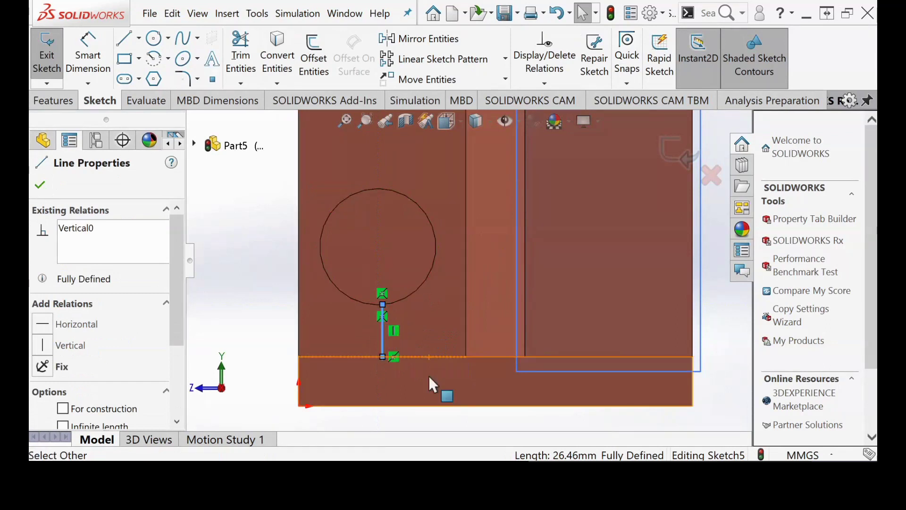
pyautogui.press('Escape')
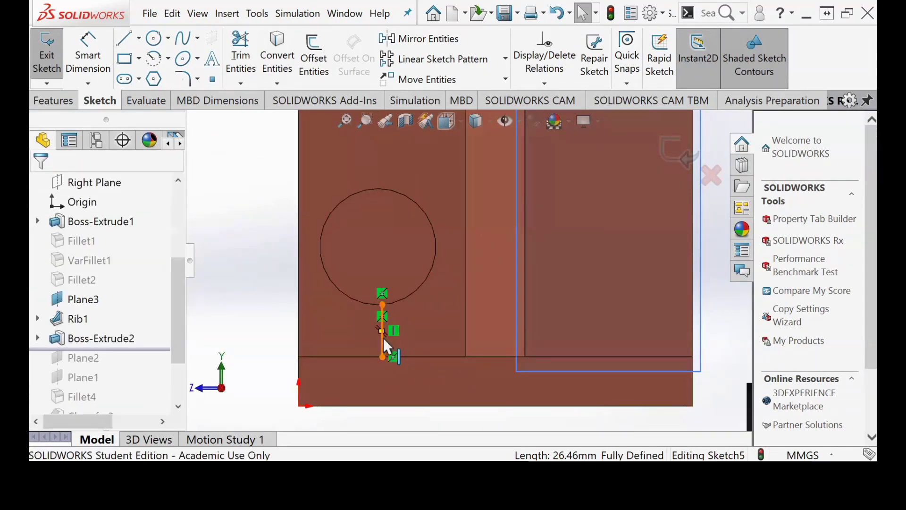
pyautogui.hotkey('ctrl', 'z')
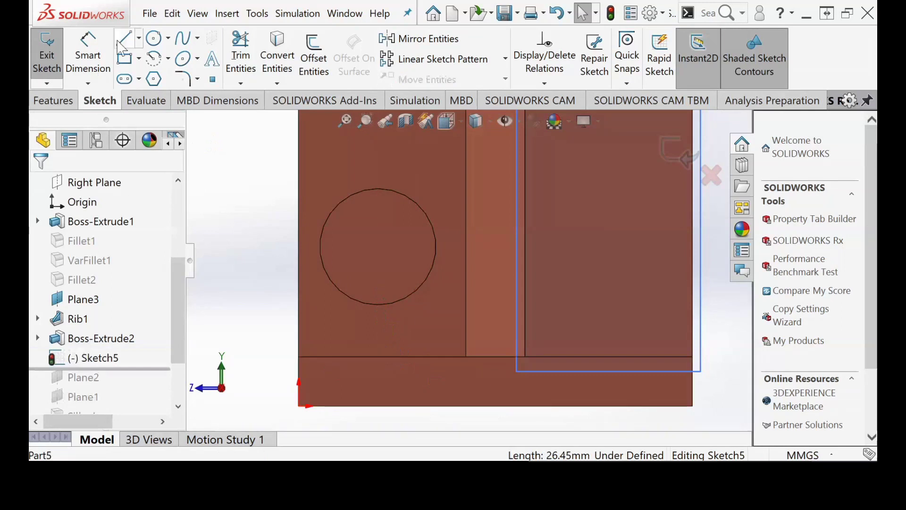
# Redraw the vertical line from the circle's bottom point down to the base edge.
pyautogui.click(125, 38)
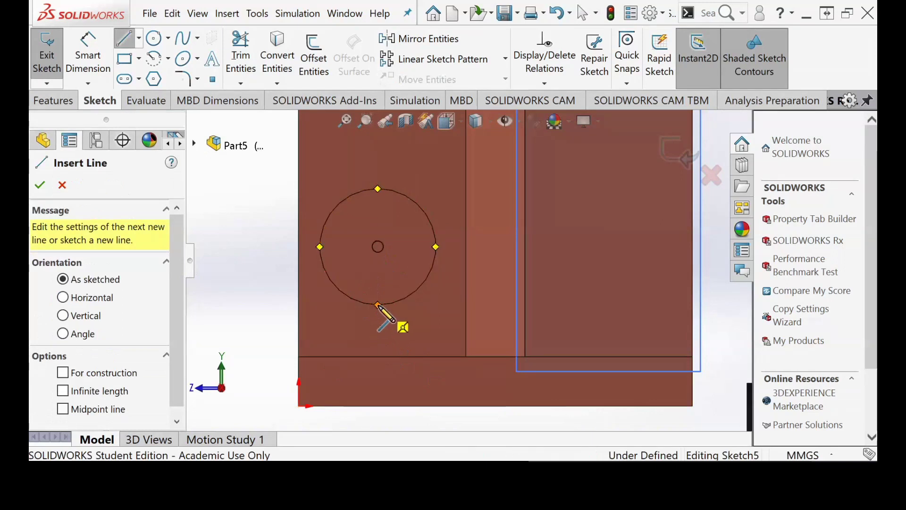
pyautogui.press('Escape')
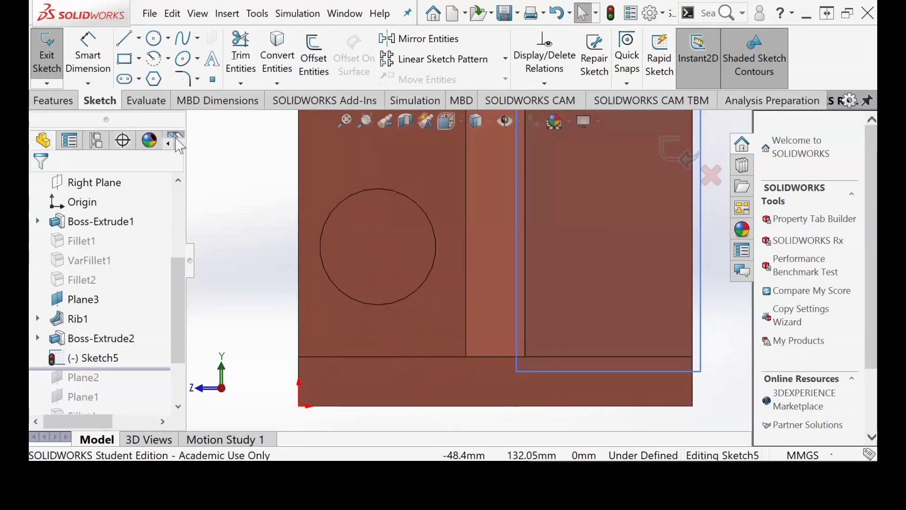
pyautogui.click(125, 38)
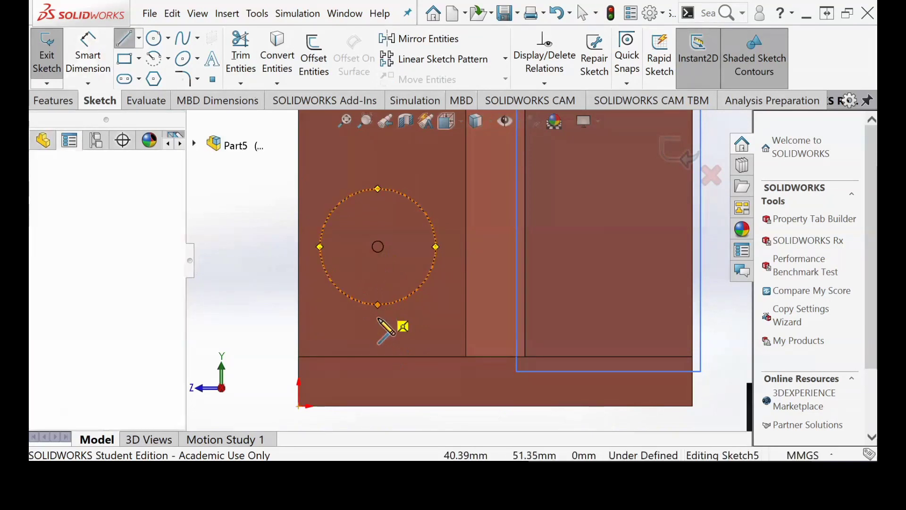
pyautogui.moveTo(377, 304); pyautogui.dragTo(378, 356)
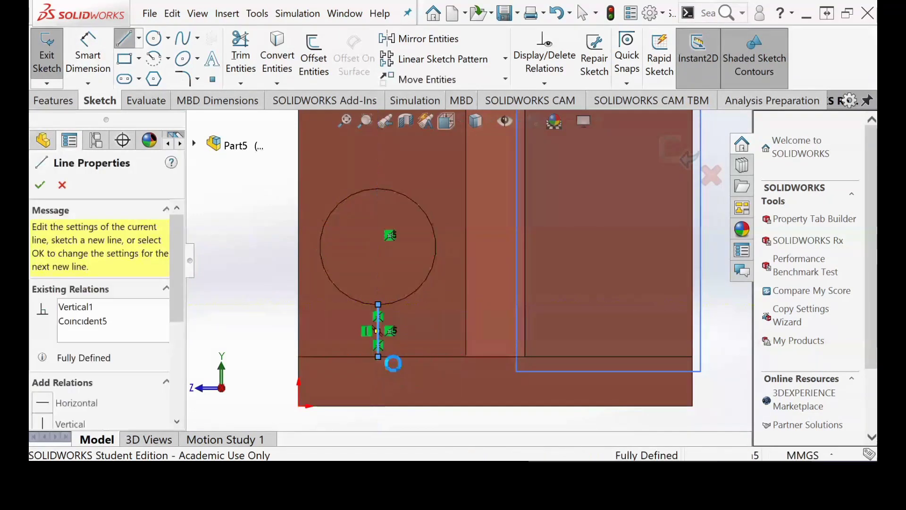
pyautogui.press('Escape')
# Check the line in 3D, return to the Normal To view, and exit the sketch.
pyautogui.moveTo(425, 373)
pyautogui.mouseDown(button='middle')
pyautogui.moveTo(451, 390)
pyautogui.moveTo(547, 364)
pyautogui.mouseUp(button='middle')
pyautogui.scroll(-3, 451, 390)
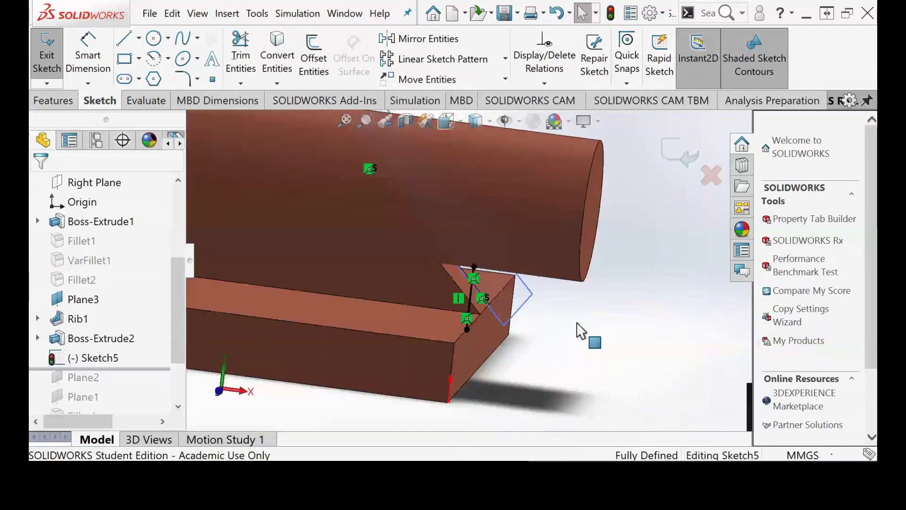
pyautogui.scroll(-3, 516, 344)
pyautogui.scroll(2, 530, 324)
pyautogui.moveTo(522, 330); pyautogui.dragTo(526, 322, button='middle')
pyautogui.moveTo(526, 320)
pyautogui.mouseDown(button='middle')
pyautogui.moveTo(516, 337)
pyautogui.moveTo(511, 301)
pyautogui.mouseUp(button='middle')
pyautogui.scroll(2, 526, 302)
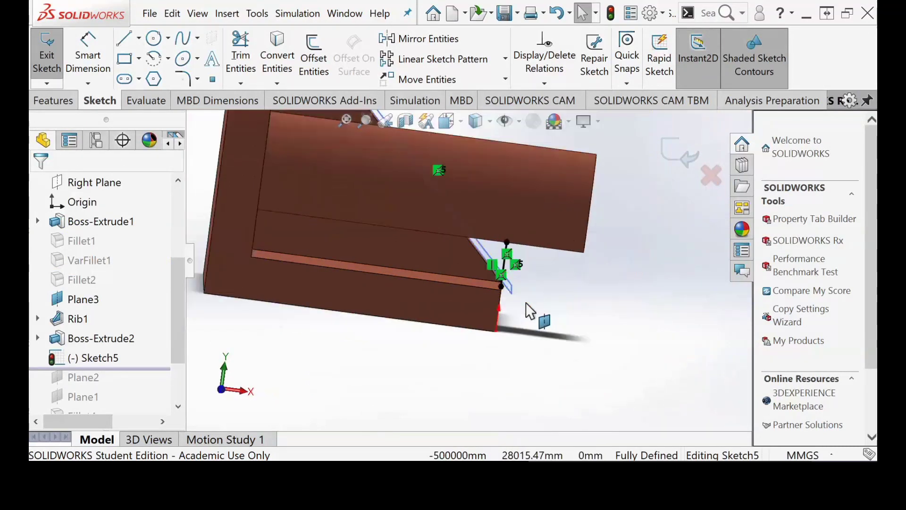
pyautogui.hotkey('ctrl', '8')
pyautogui.scroll(-3, 514, 232)
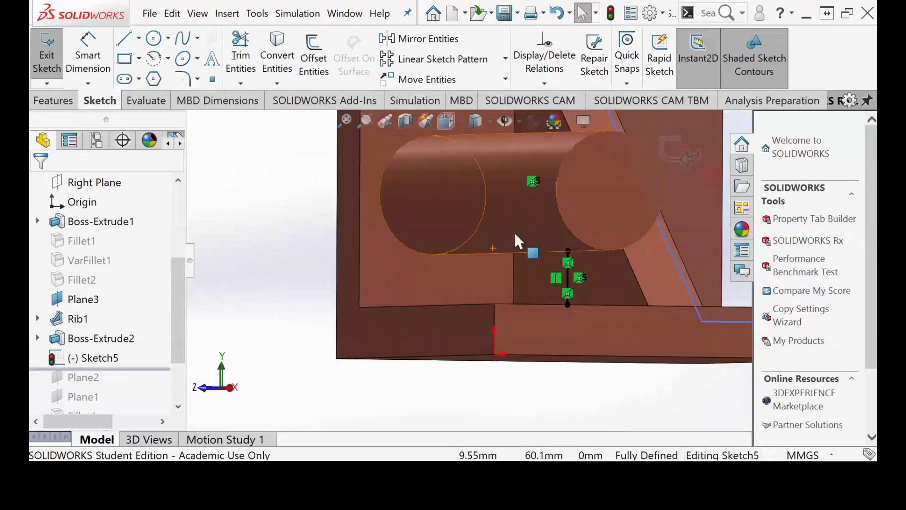
pyautogui.click(675, 147)
# Create Rib2 from the vertical line, normal to sketch and 20 mm thick, joining cylinder to base.
pyautogui.click(61, 104)
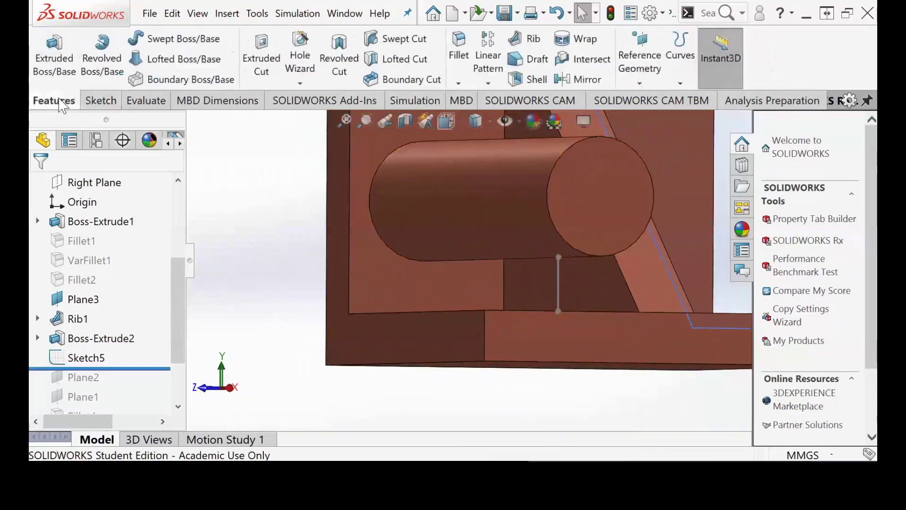
pyautogui.click(531, 39)
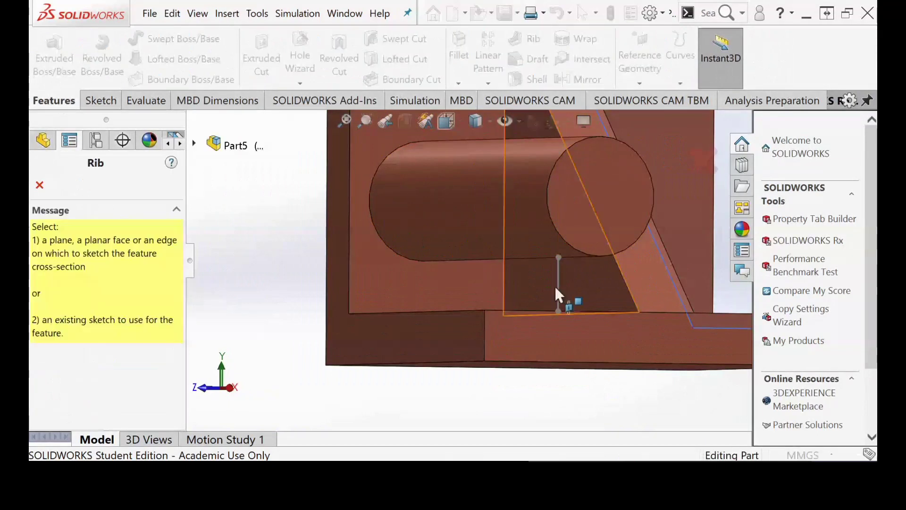
pyautogui.click(558, 286)
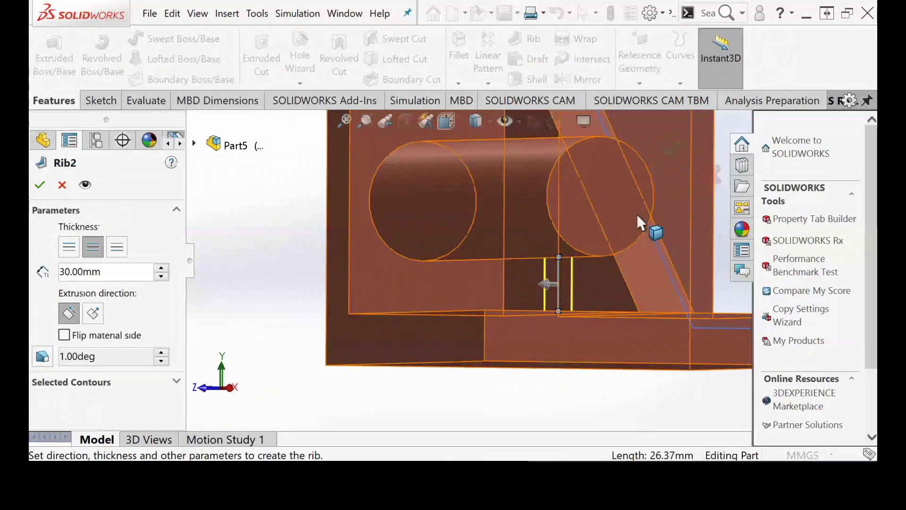
pyautogui.moveTo(653, 237); pyautogui.dragTo(619, 274, button='middle')
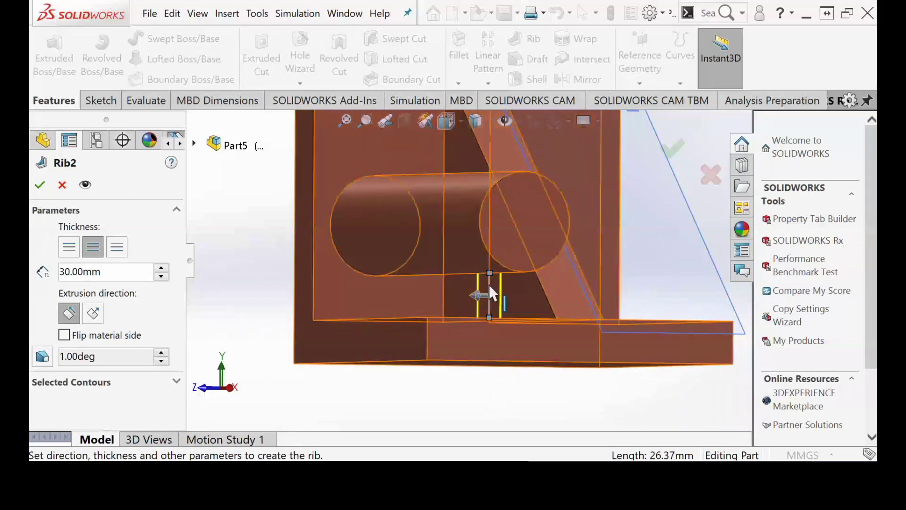
pyautogui.moveTo(435, 415); pyautogui.dragTo(460, 415, button='middle')
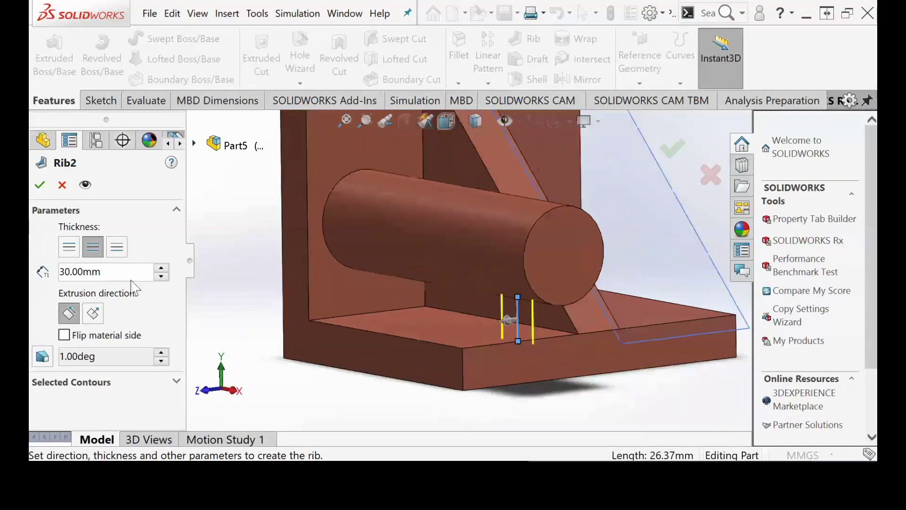
pyautogui.click(93, 314)
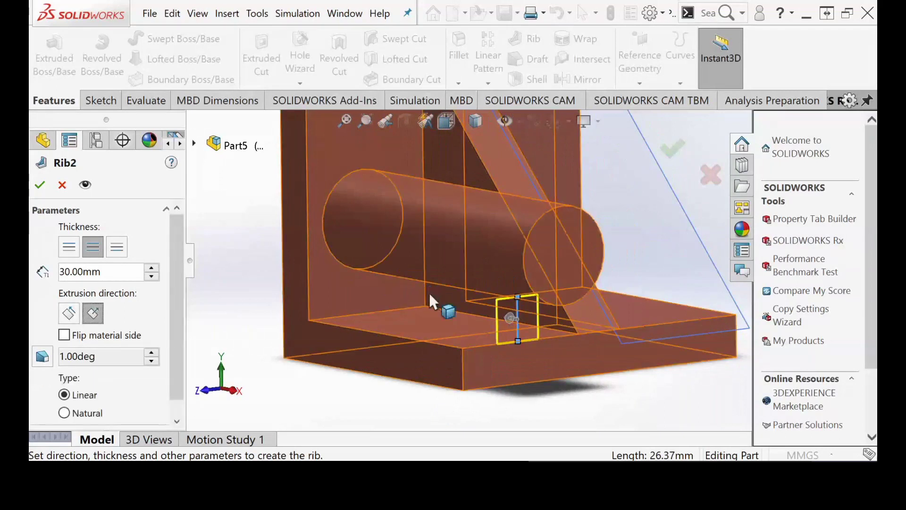
pyautogui.moveTo(297, 363)
pyautogui.mouseDown(button='middle')
pyautogui.moveTo(297, 388)
pyautogui.moveTo(336, 386)
pyautogui.mouseUp(button='middle')
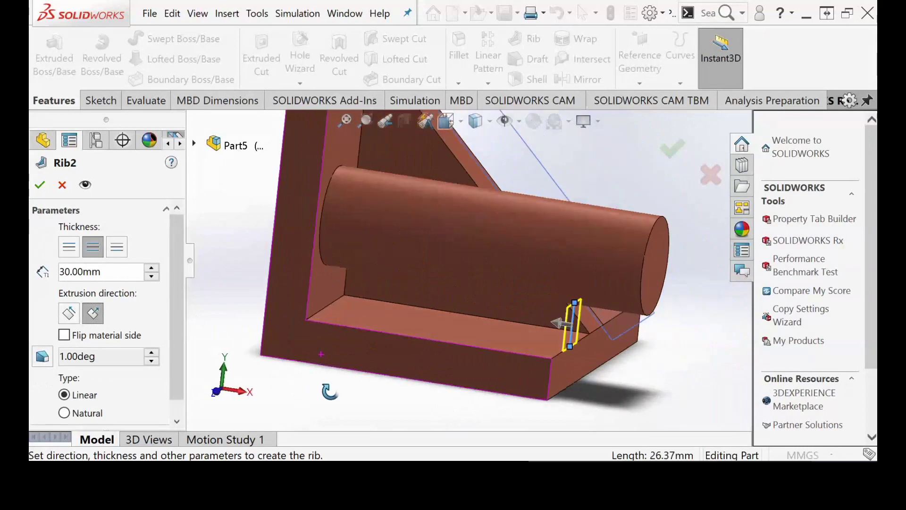
pyautogui.moveTo(478, 336)
pyautogui.mouseDown(button='middle')
pyautogui.moveTo(372, 409)
pyautogui.moveTo(243, 365)
pyautogui.mouseUp(button='middle')
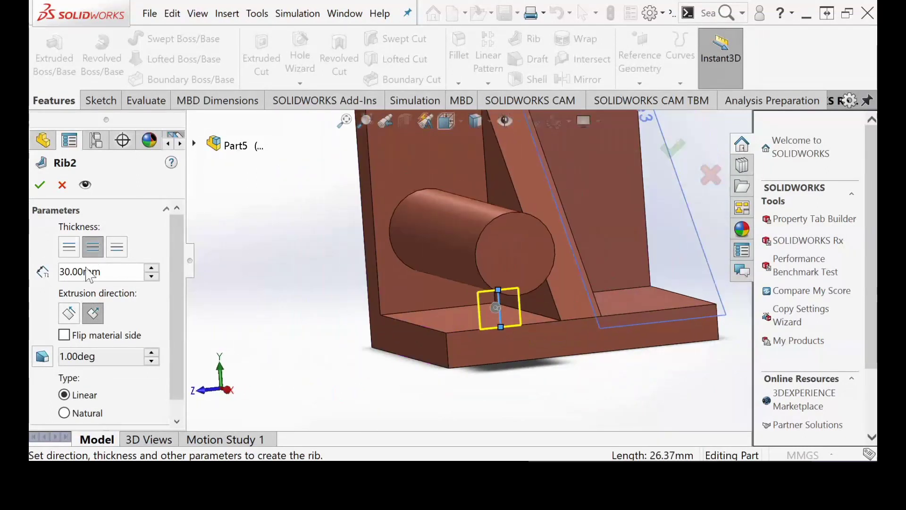
pyautogui.click(151, 276)
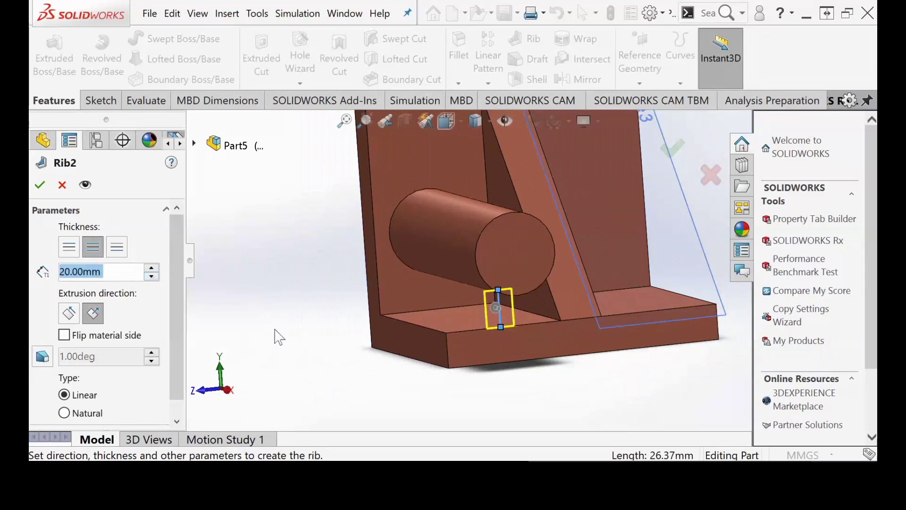
pyautogui.moveTo(440, 384)
pyautogui.mouseDown(button='middle')
pyautogui.moveTo(421, 368)
pyautogui.moveTo(505, 363)
pyautogui.mouseUp(button='middle')
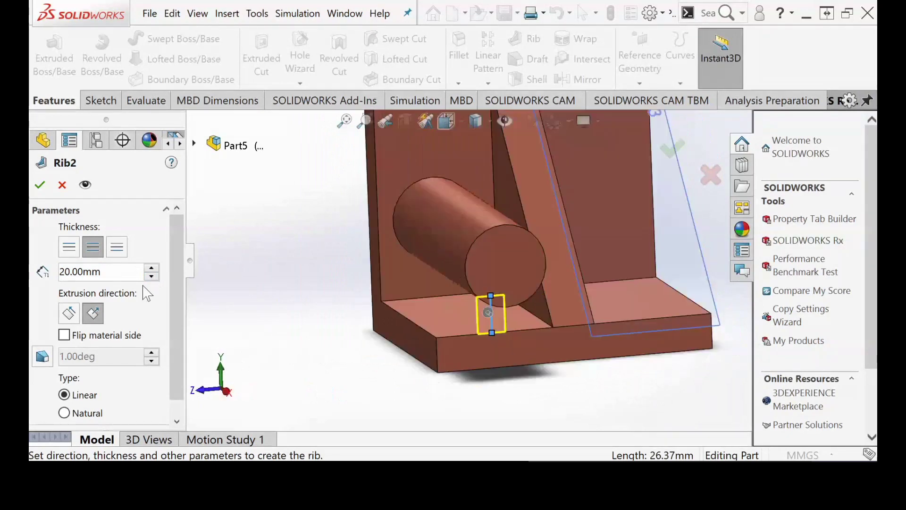
pyautogui.click(40, 185)
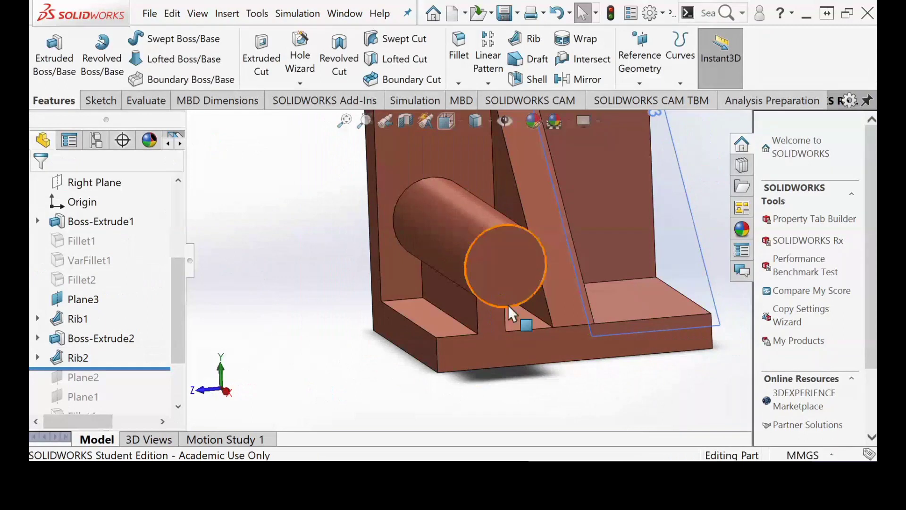
pyautogui.moveTo(508, 304); pyautogui.dragTo(449, 276, button='middle')
pyautogui.scroll(-3, 449, 276)
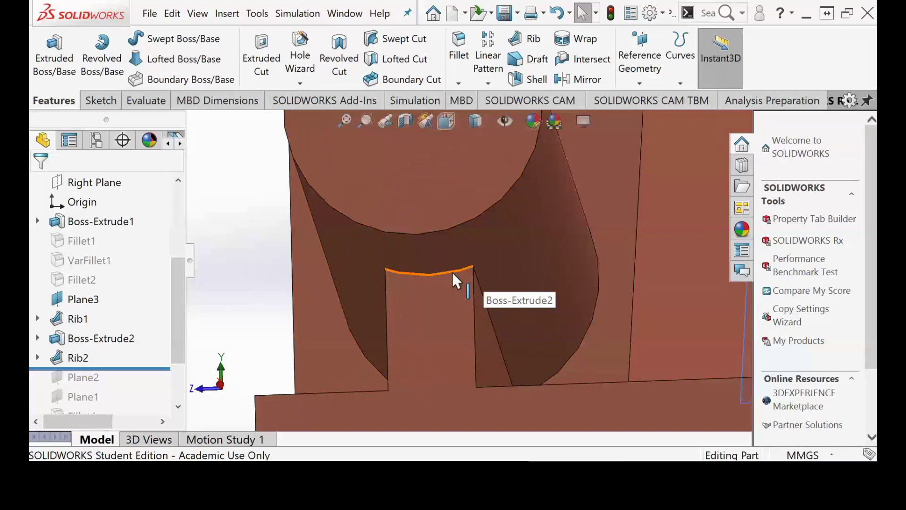
pyautogui.click(453, 271)
pyautogui.moveTo(571, 310)
pyautogui.mouseDown(button='middle')
pyautogui.moveTo(544, 334)
pyautogui.moveTo(555, 315)
pyautogui.mouseUp(button='middle')
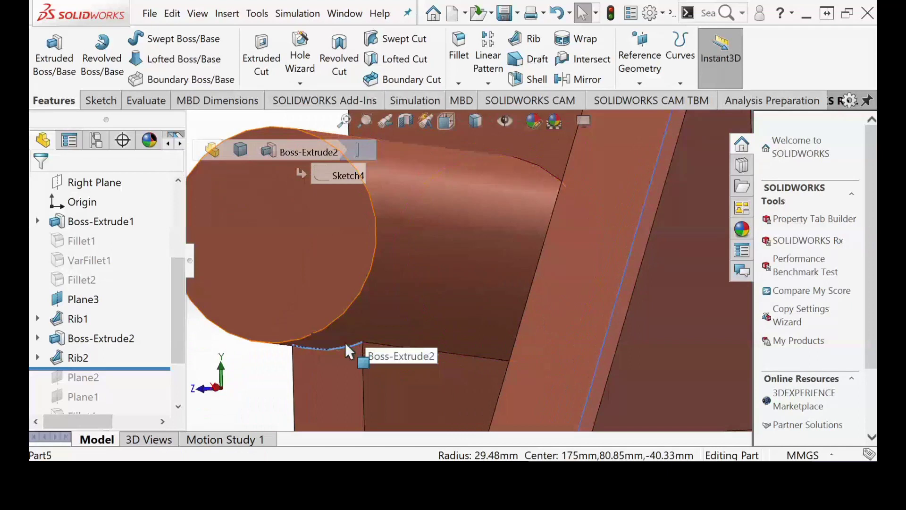
pyautogui.click(346, 344)
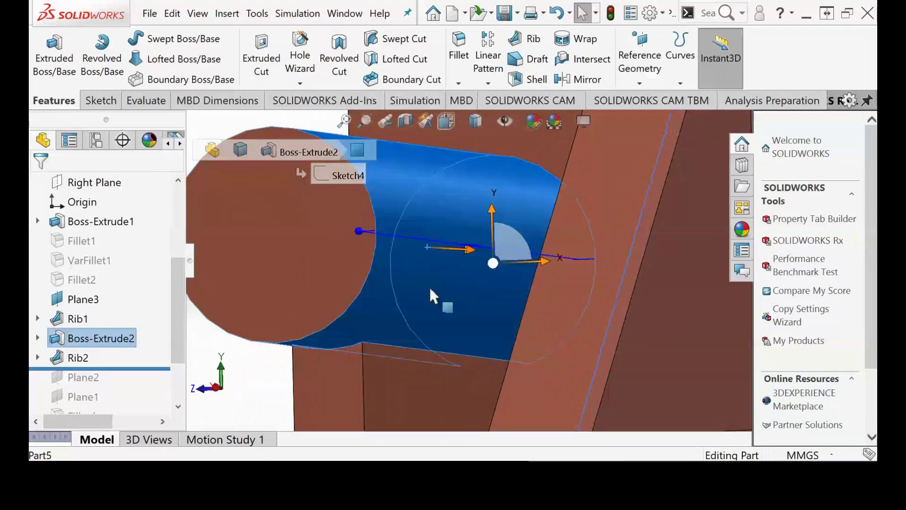
pyautogui.scroll(5, 433, 295)
pyautogui.scroll(-5, 465, 314)
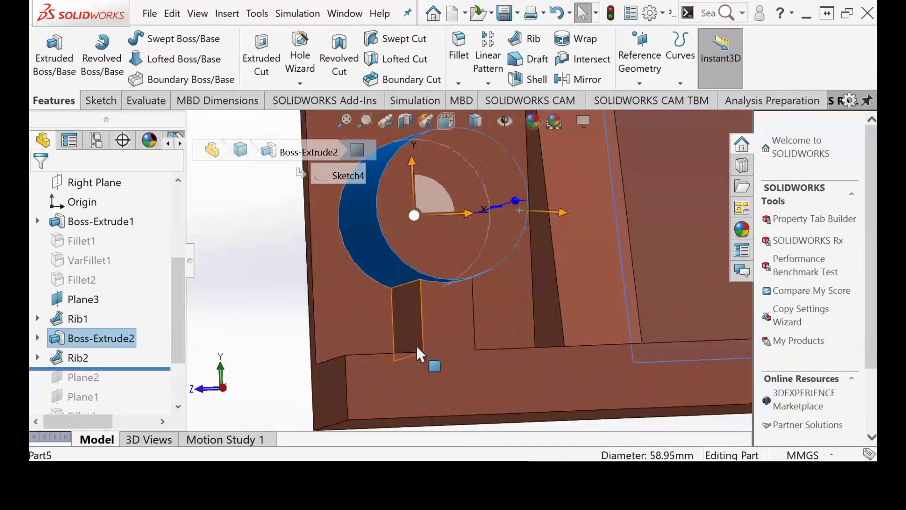
pyautogui.hotkey('ctrl', '7')
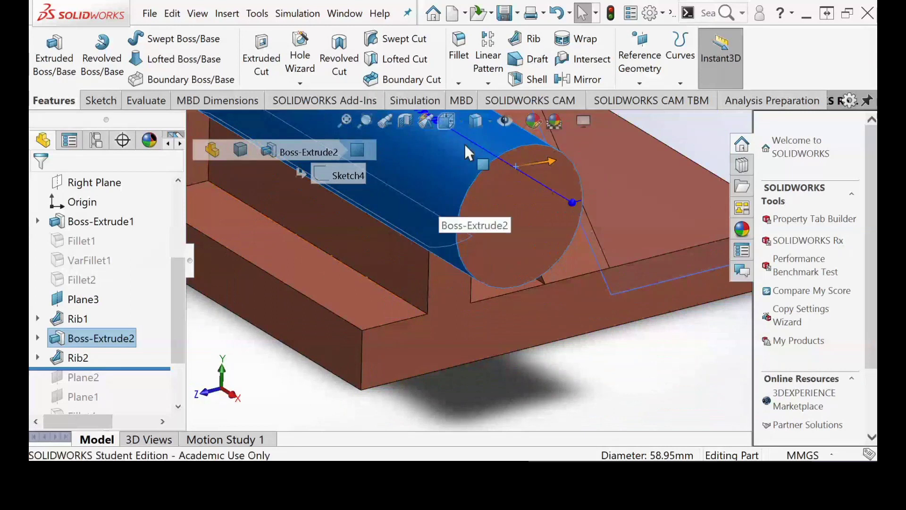
pyautogui.moveTo(531, 394); pyautogui.dragTo(499, 338, button='middle')
pyautogui.scroll(-3, 398, 228)
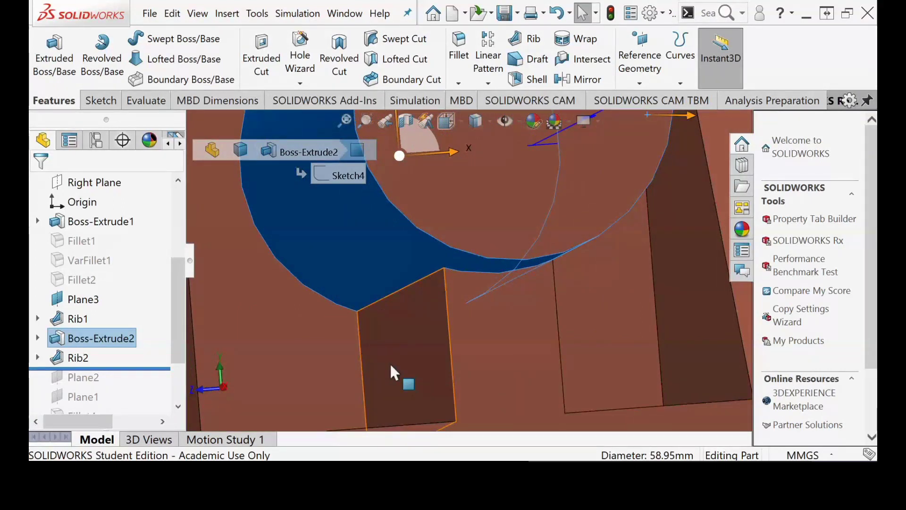
pyautogui.scroll(5, 390, 362)
pyautogui.click(513, 381)
pyautogui.scroll(-3, 633, 194)
pyautogui.scroll(-3, 378, 282)
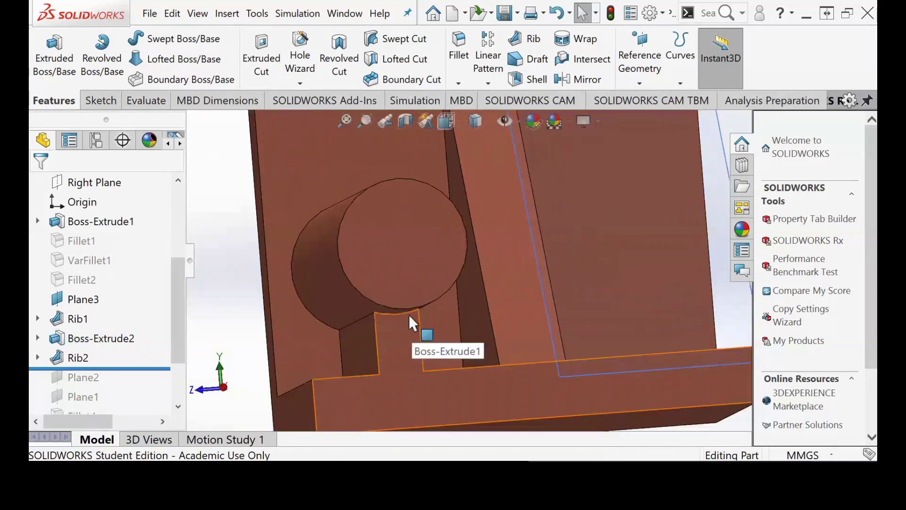
pyautogui.scroll(4, 406, 333)
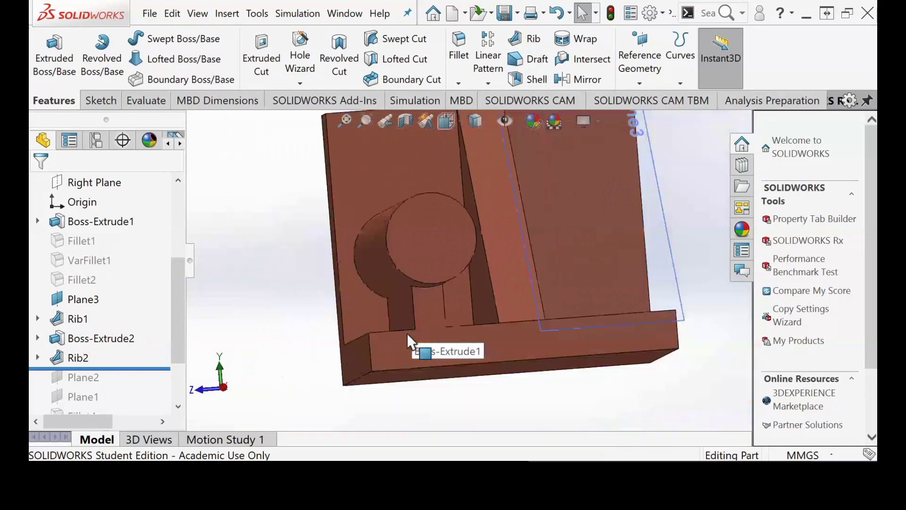
pyautogui.scroll(2, 412, 255)
pyautogui.moveTo(490, 305); pyautogui.dragTo(423, 321, button='middle')
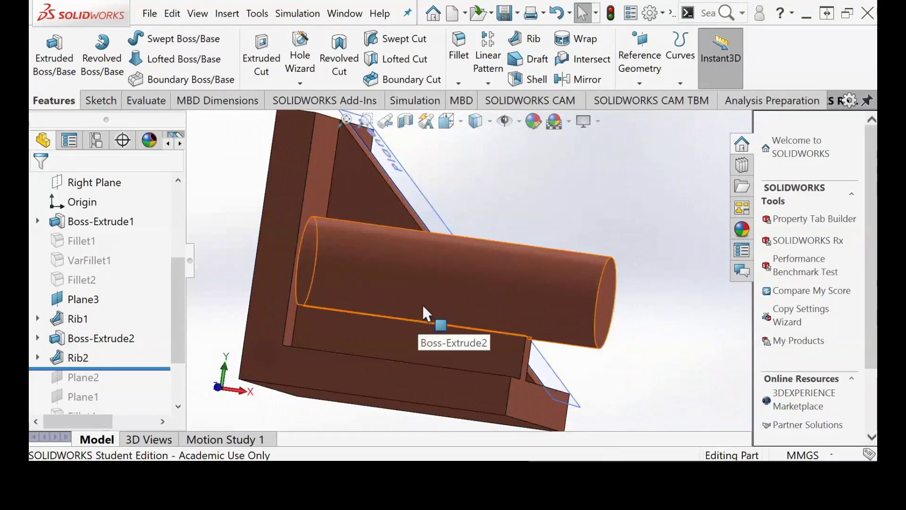
pyautogui.scroll(2, 414, 293)
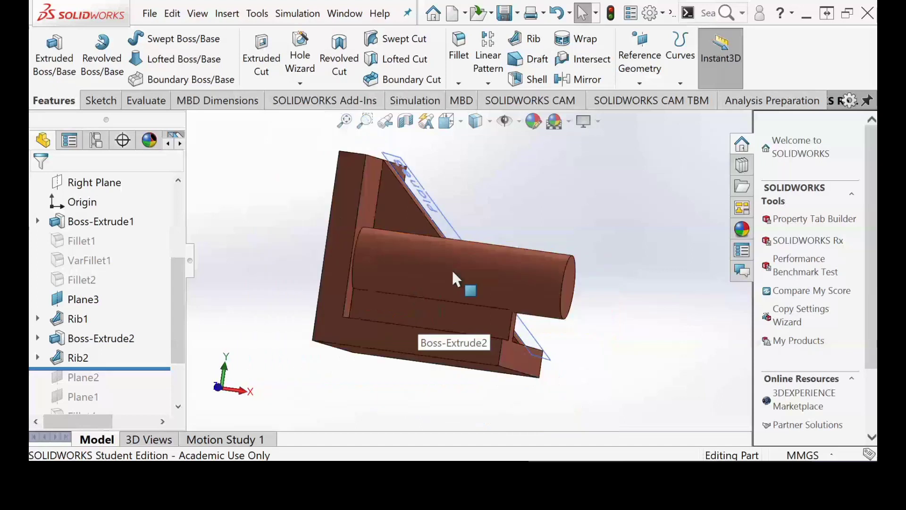
pyautogui.click(150, 14)
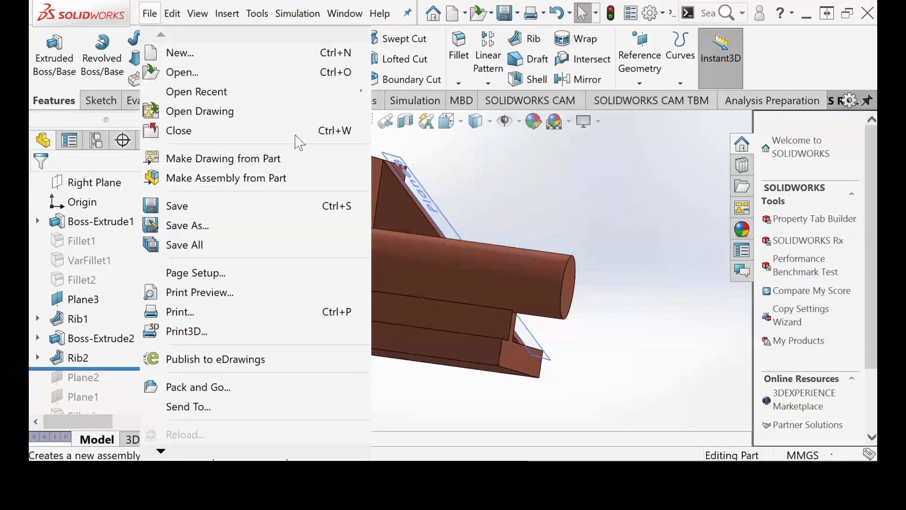
# Create a new Part document and pick its Top Plane for sketching.
pyautogui.click(194, 60)
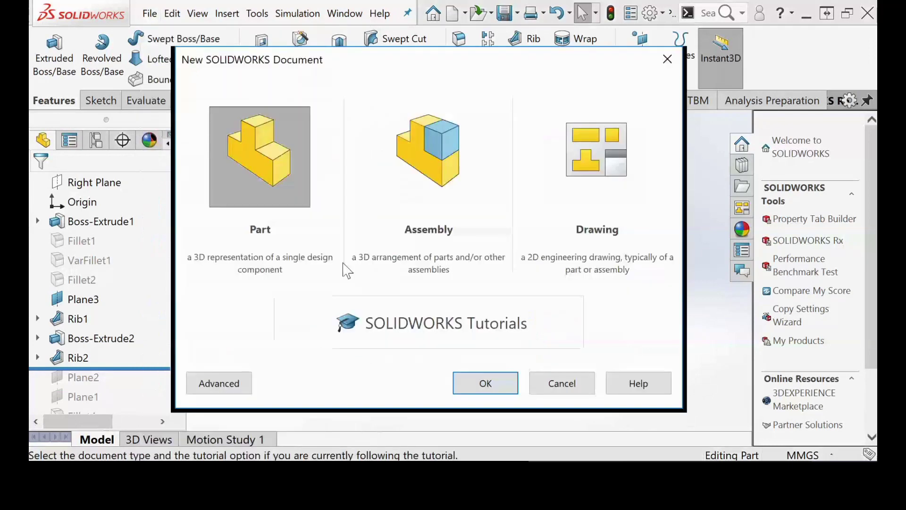
pyautogui.click(486, 383)
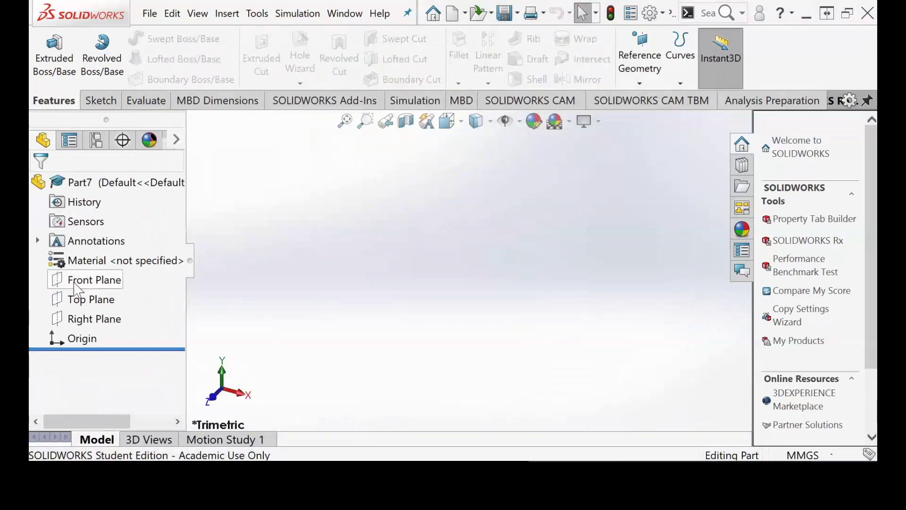
pyautogui.click(81, 299)
# Sketch a centre rectangle on the Top Plane centred on the origin.
pyautogui.click(90, 285)
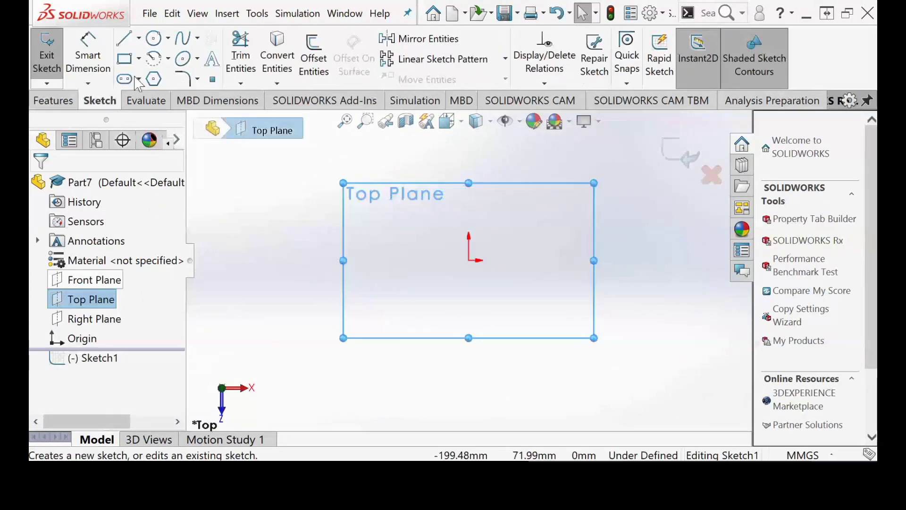
pyautogui.click(125, 58)
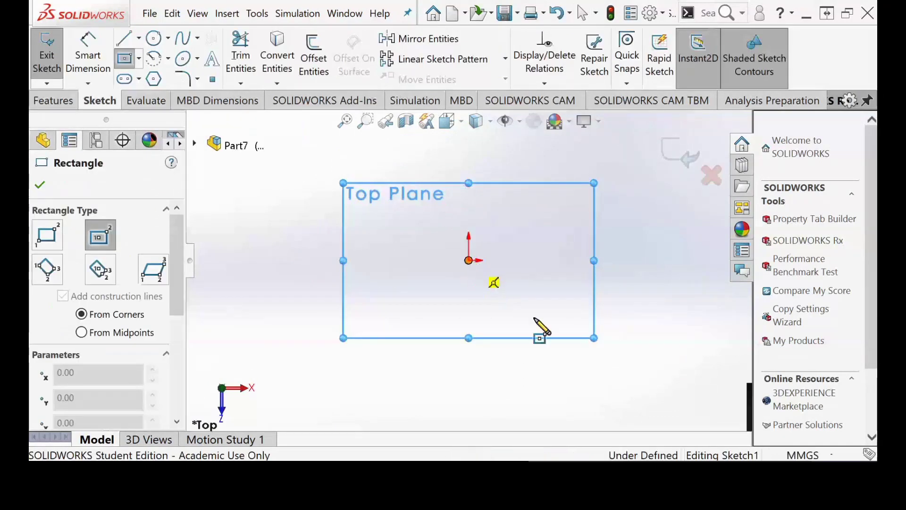
pyautogui.click(634, 352)
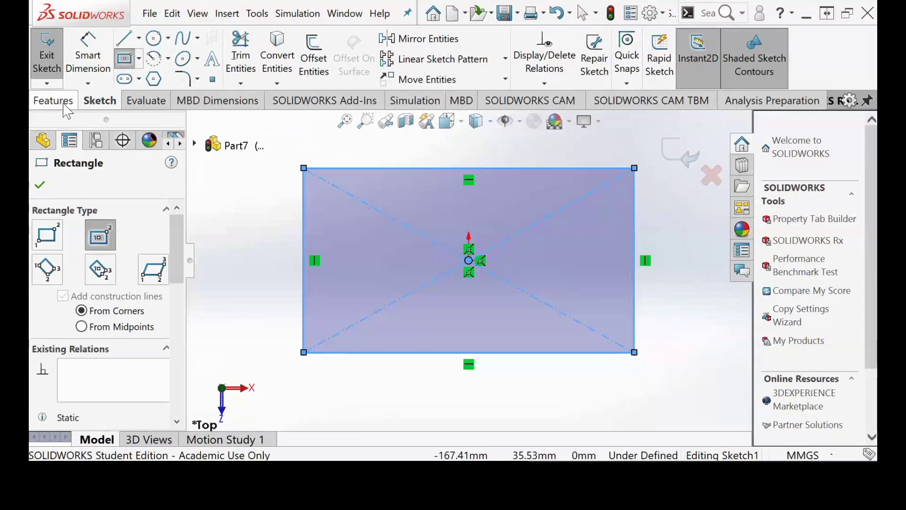
# Extrude the rectangle 20 mm into a solid block.
pyautogui.click(64, 104)
pyautogui.click(54, 56)
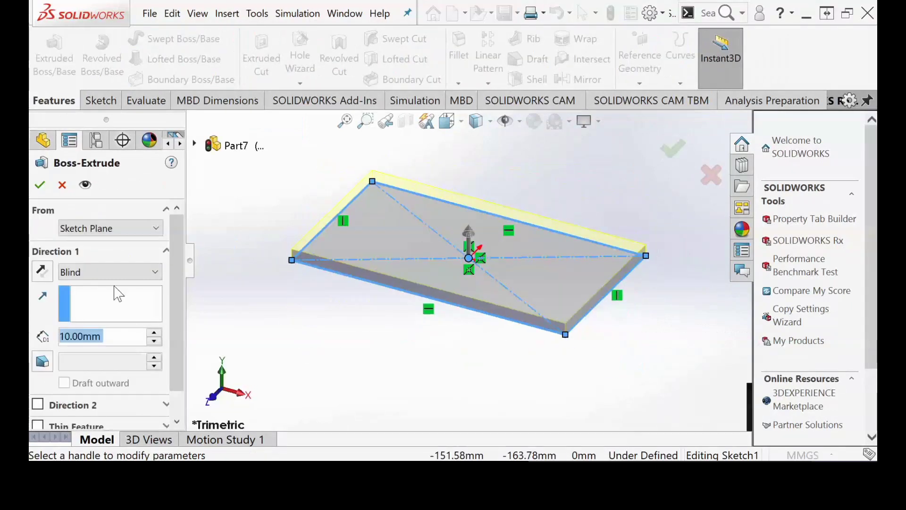
pyautogui.click(154, 333)
pyautogui.click(40, 184)
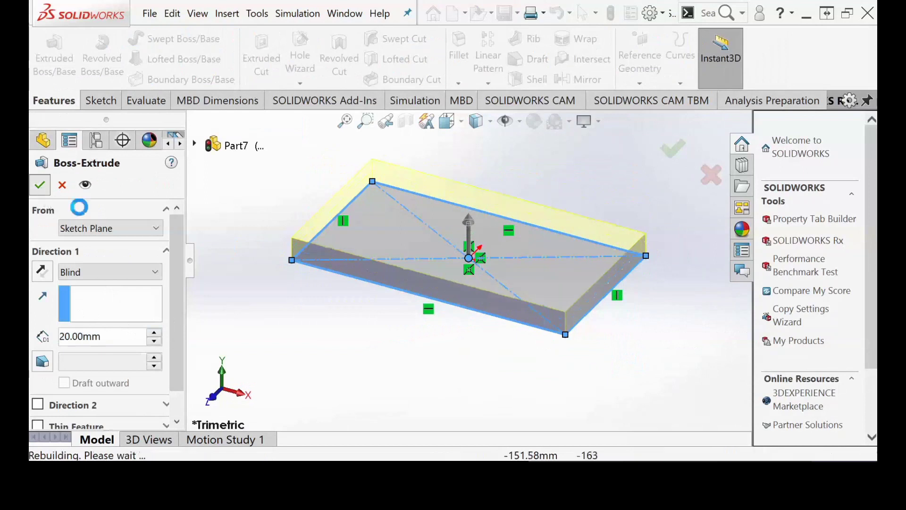
pyautogui.scroll(-3, 499, 217)
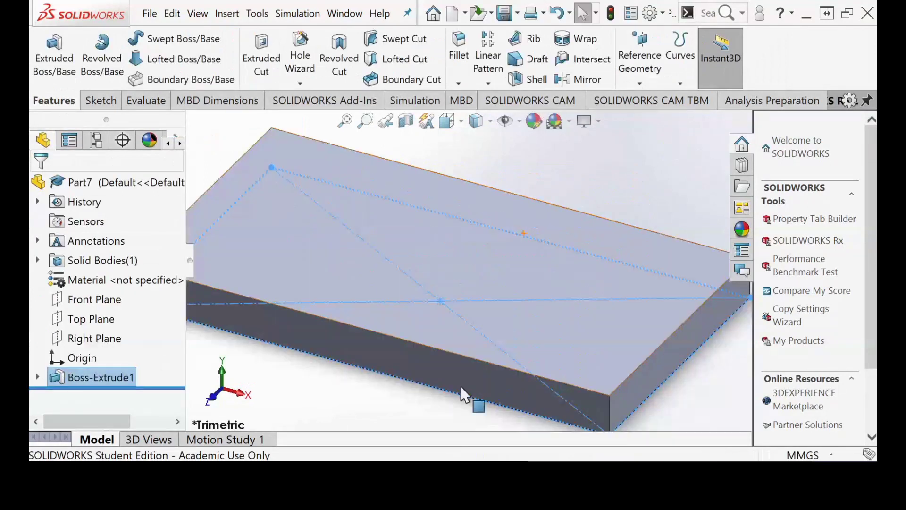
pyautogui.scroll(3, 460, 392)
pyautogui.click(458, 398)
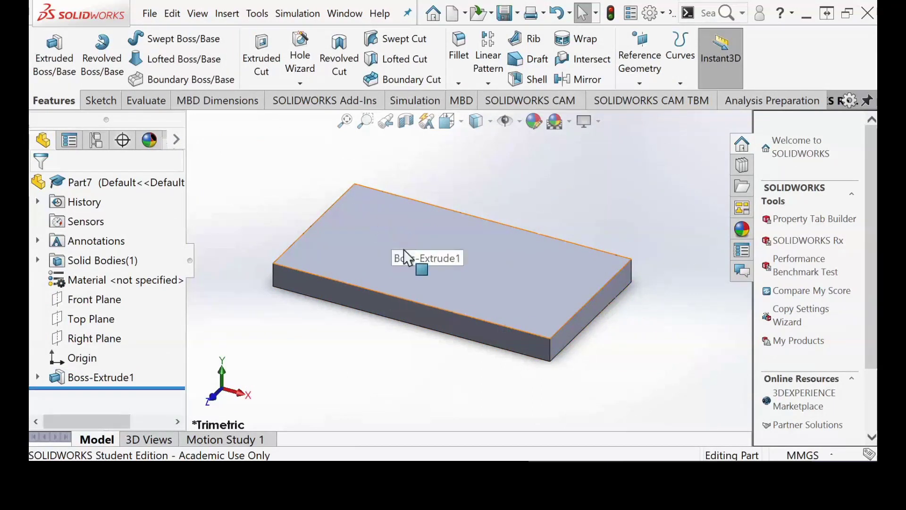
pyautogui.moveTo(434, 380)
pyautogui.mouseDown(button='middle')
pyautogui.moveTo(427, 350)
pyautogui.moveTo(441, 378)
pyautogui.mouseUp(button='middle')
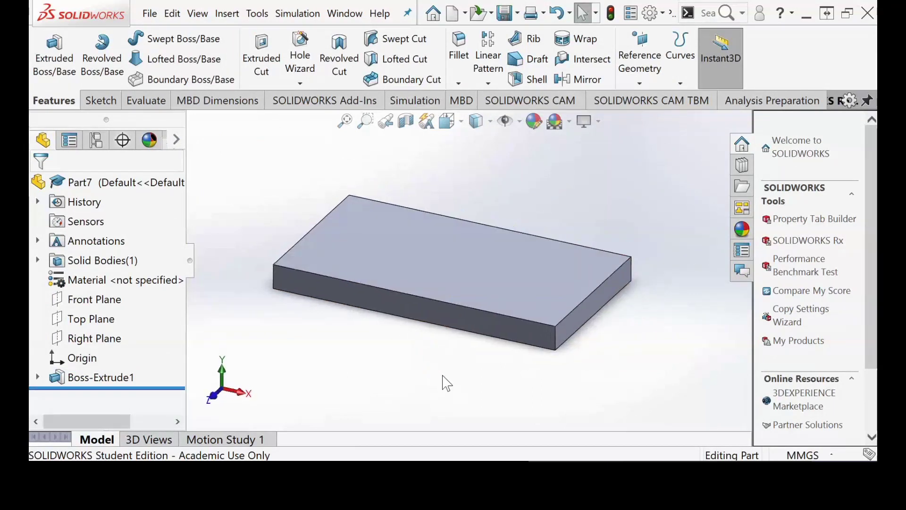
pyautogui.moveTo(462, 324); pyautogui.dragTo(446, 363, button='middle')
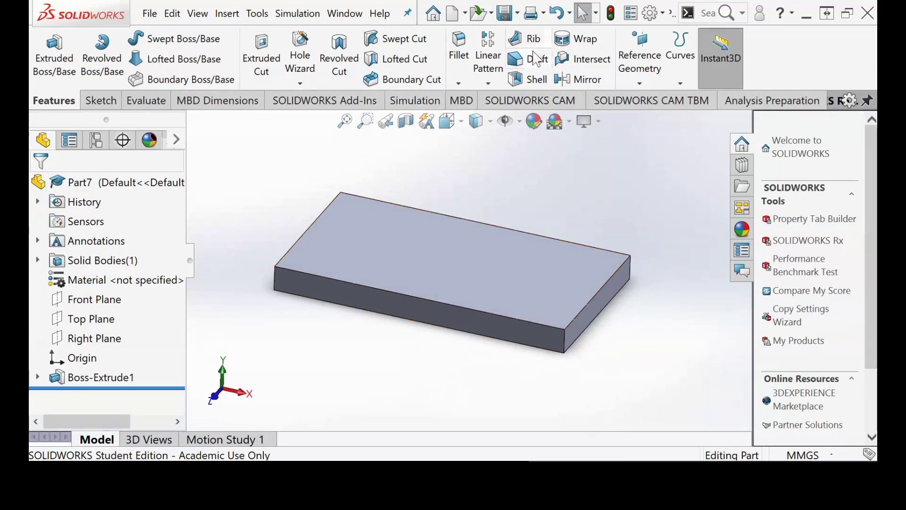
pyautogui.click(538, 85)
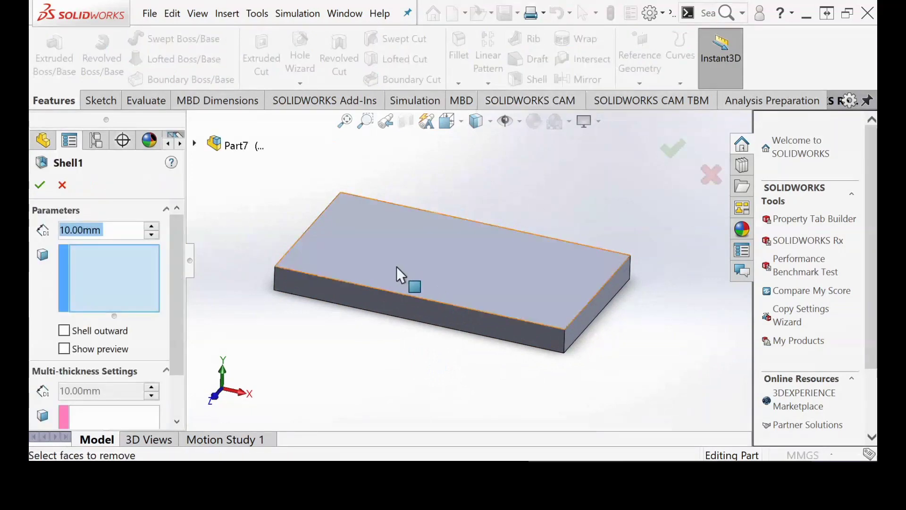
# Shell the block inward at 10 mm with the top face removed, preview on, Shell outward off.
pyautogui.click(432, 259)
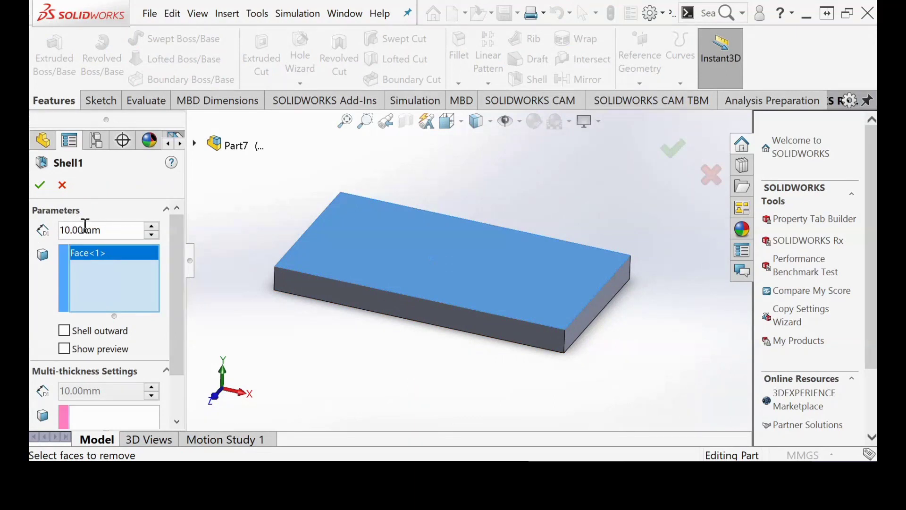
pyautogui.click(65, 349)
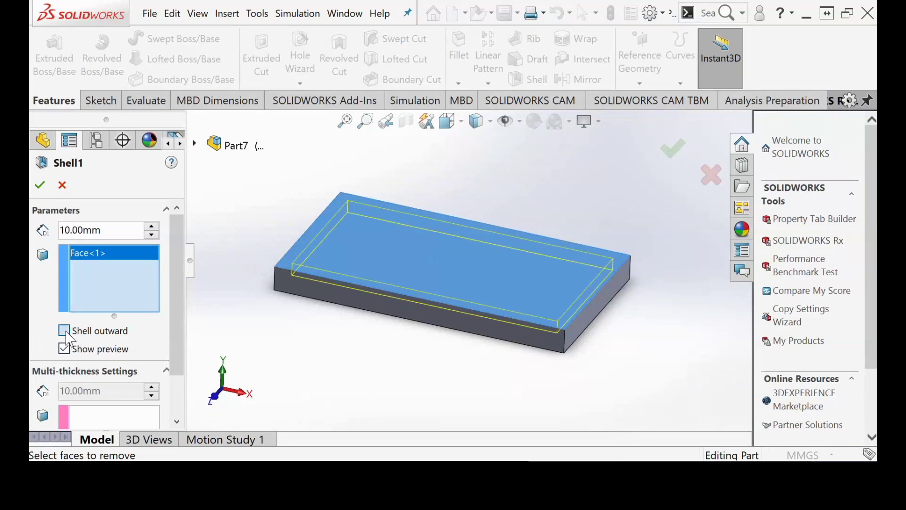
pyautogui.click(65, 331)
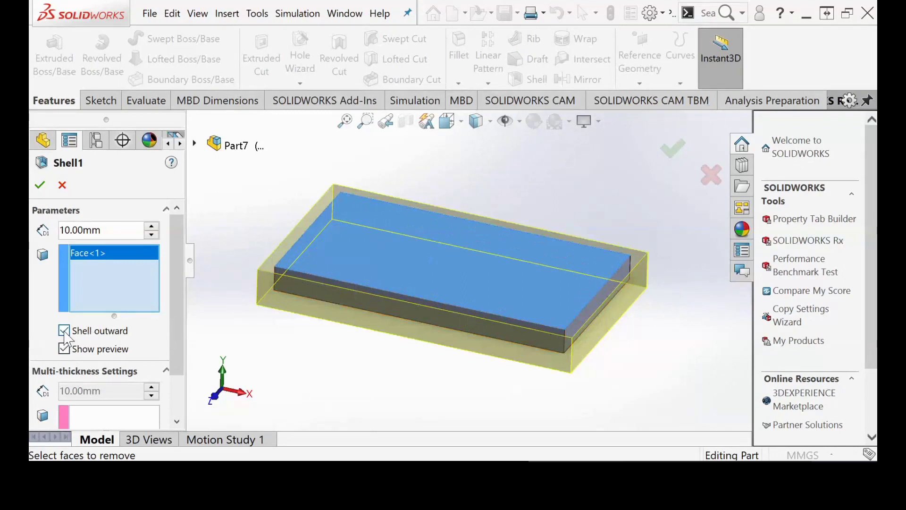
pyautogui.click(64, 331)
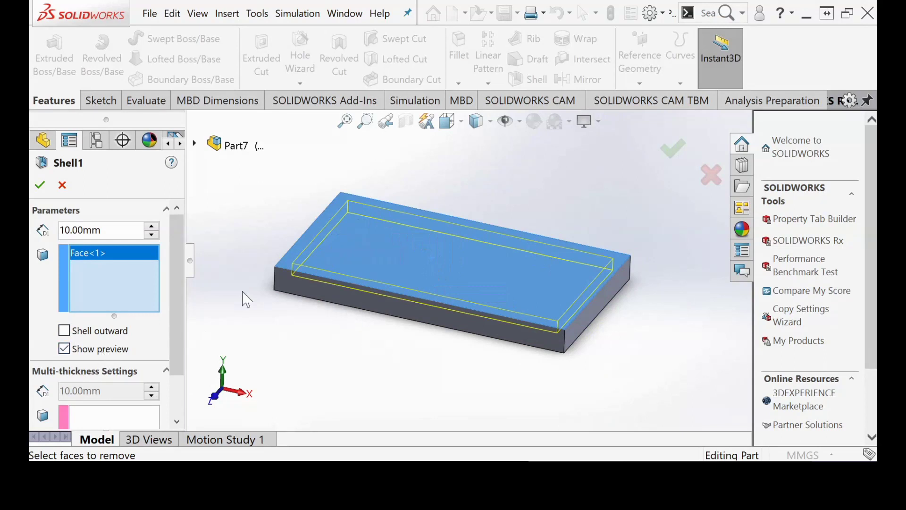
pyautogui.press('Return')
pyautogui.moveTo(431, 330); pyautogui.dragTo(497, 310, button='middle')
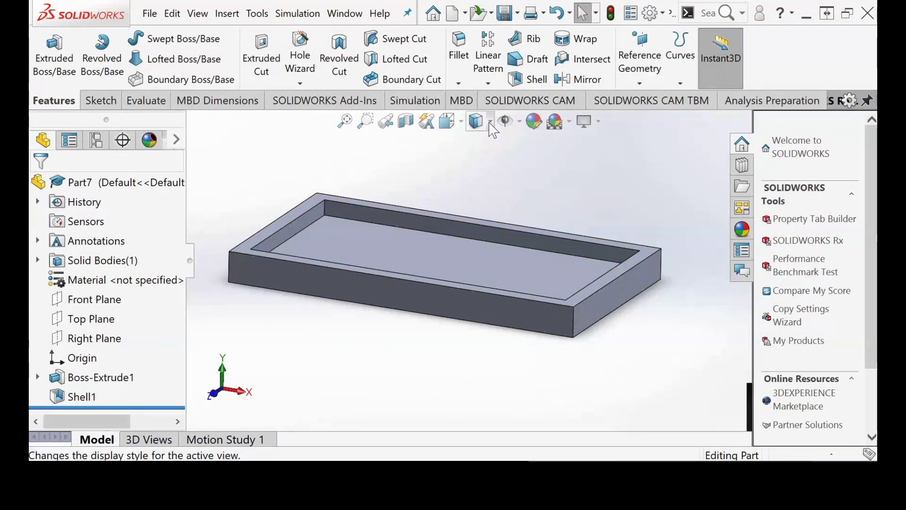
# Switch to Hidden Lines Visible and measure between the long wall's outer and inner top edges.
pyautogui.click(484, 183)
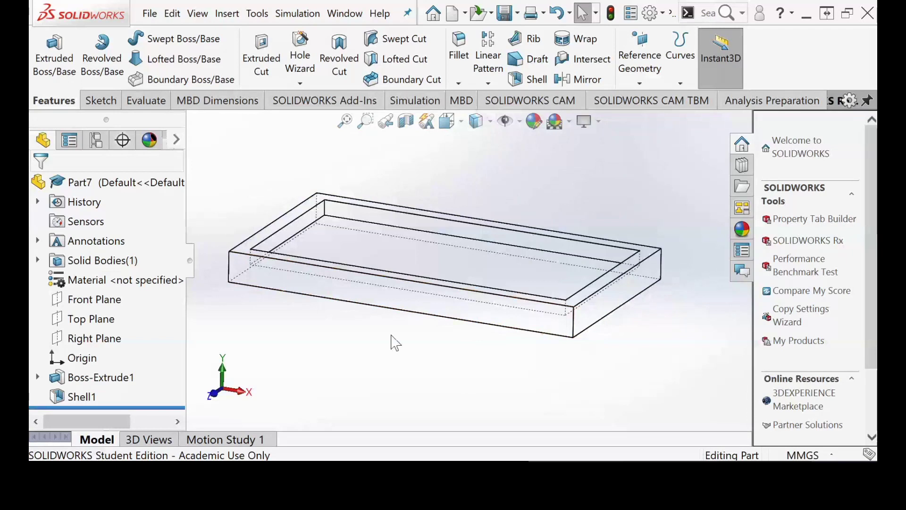
pyautogui.moveTo(396, 344); pyautogui.dragTo(406, 331, button='middle')
pyautogui.click(146, 100)
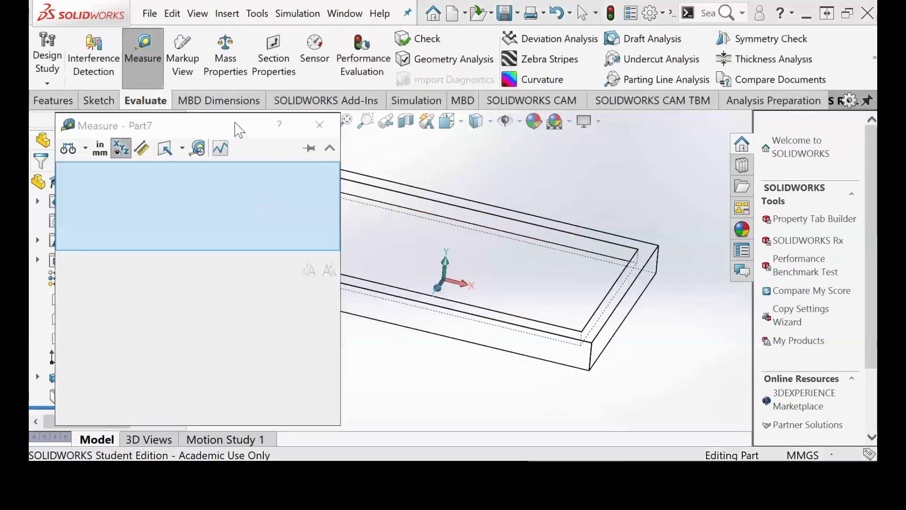
pyautogui.moveTo(240, 129); pyautogui.dragTo(785, 114)
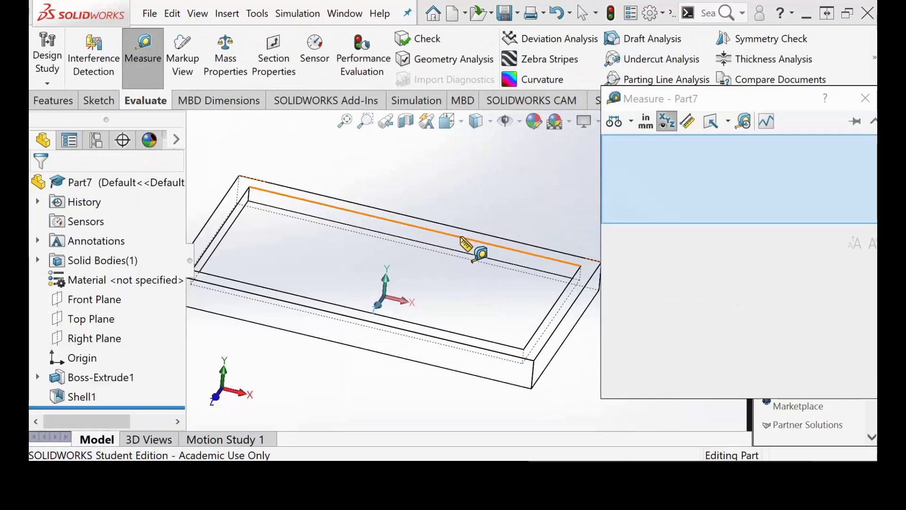
pyautogui.click(477, 247)
pyautogui.click(480, 232)
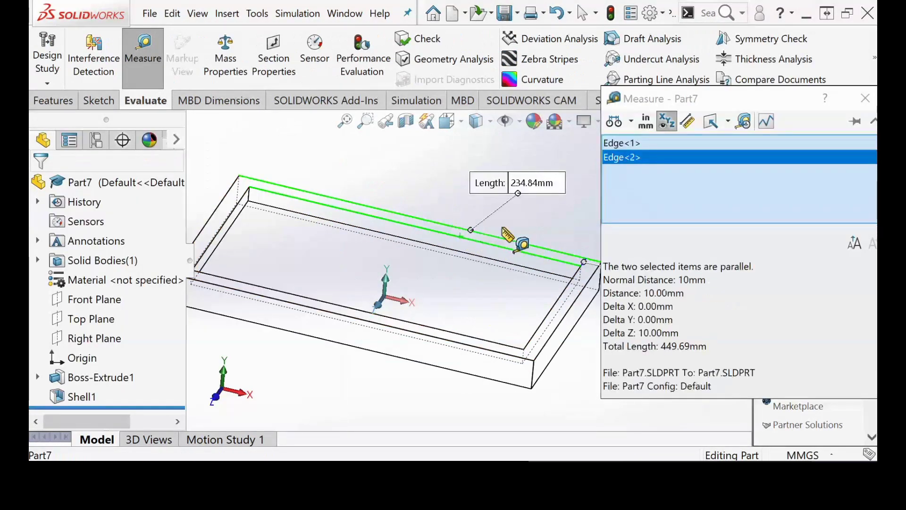
pyautogui.moveTo(643, 295)
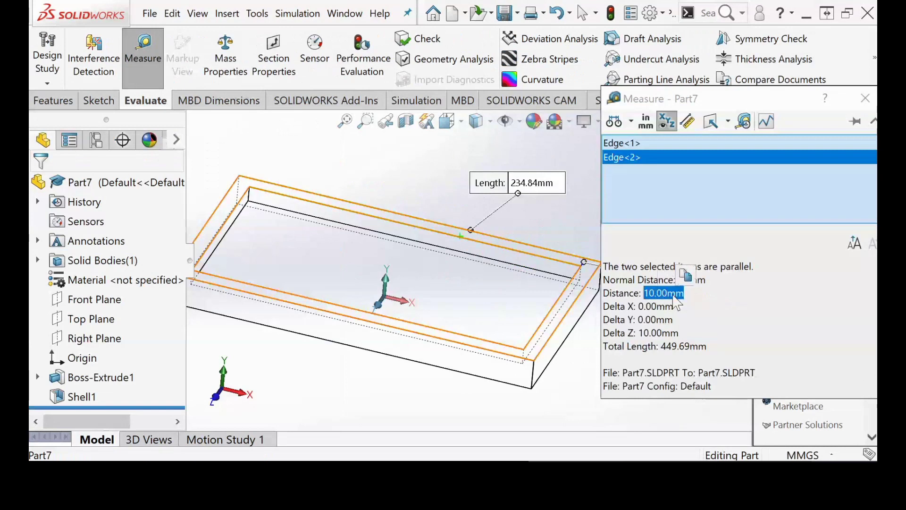
pyautogui.press('Escape')
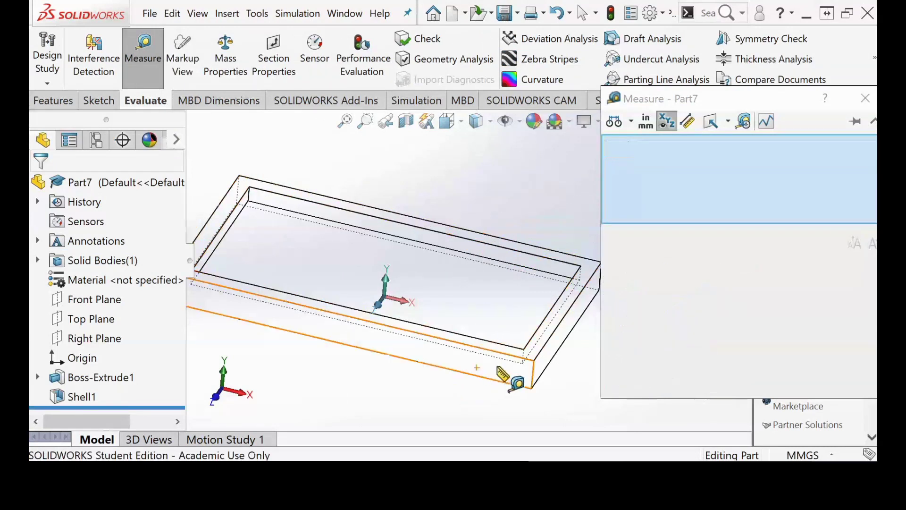
# Re-measure from the inner wall edge to the outer face, confirming 10 mm, then close Measure.
pyautogui.moveTo(499, 372); pyautogui.dragTo(468, 333, button='middle')
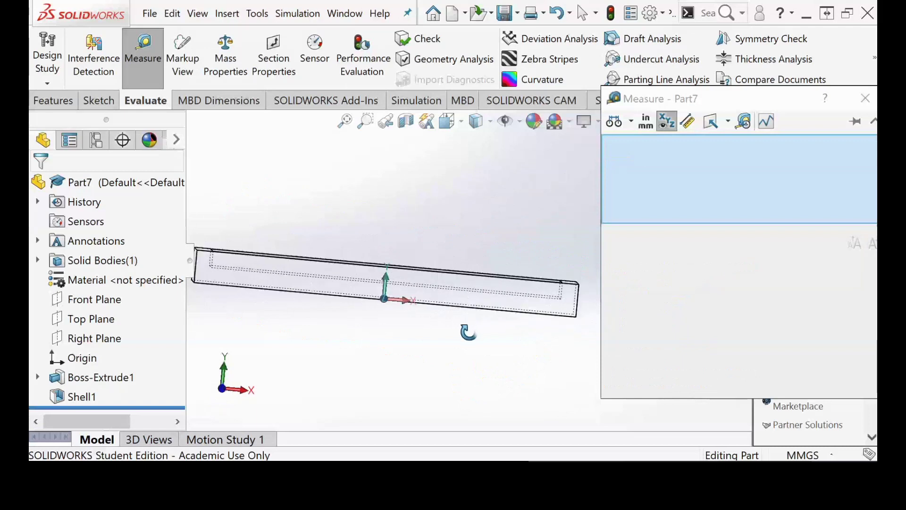
pyautogui.click(528, 296)
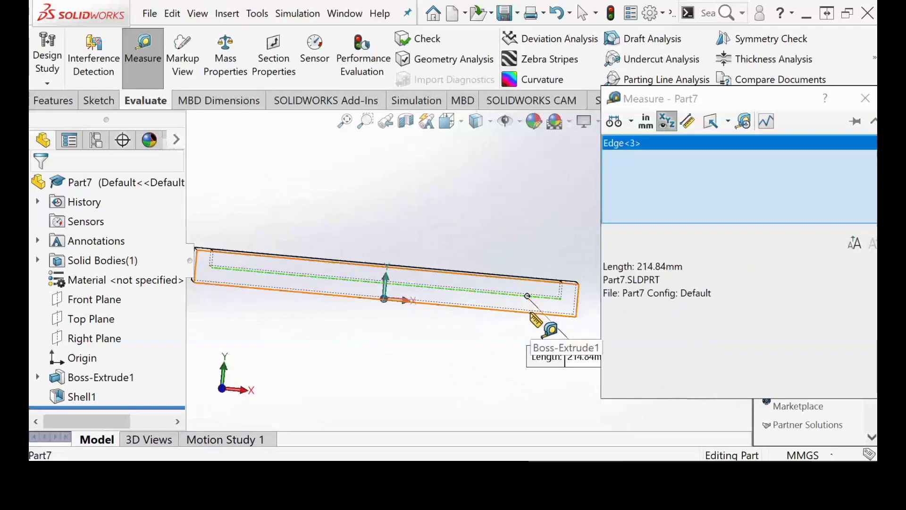
pyautogui.click(531, 312)
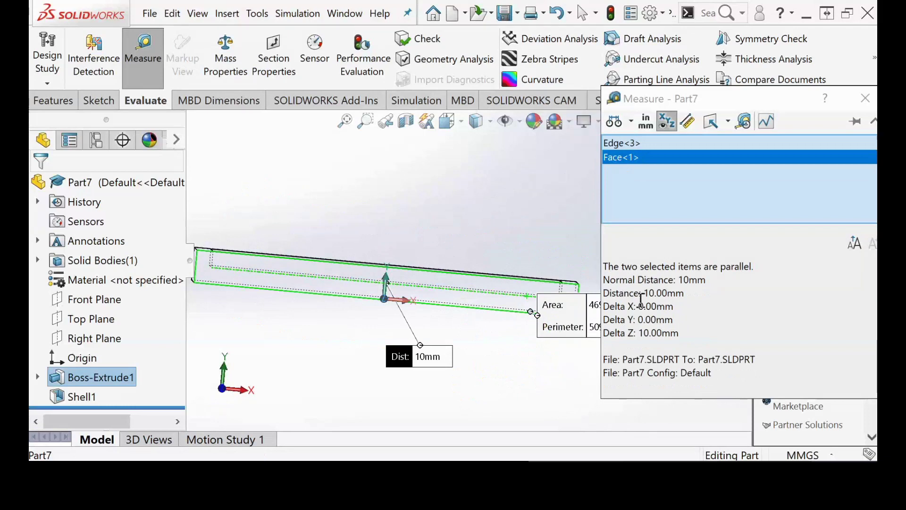
pyautogui.moveTo(653, 297)
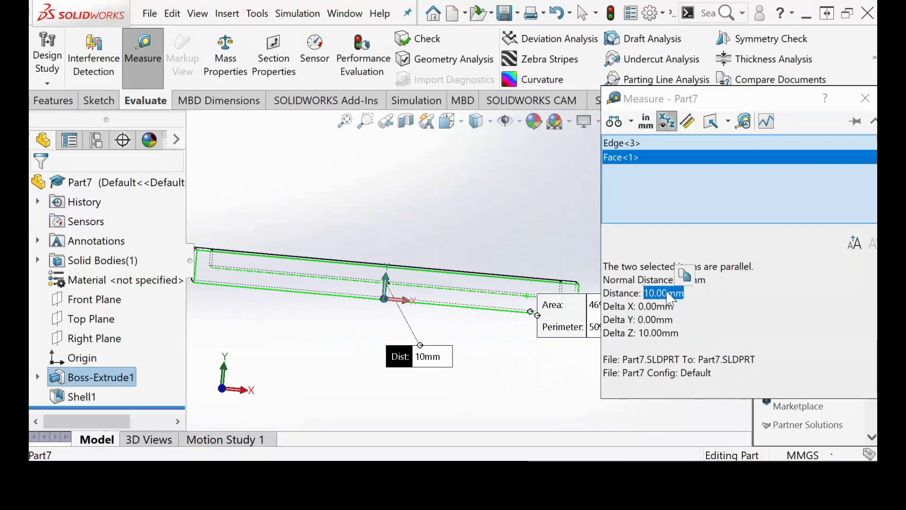
pyautogui.moveTo(548, 394); pyautogui.dragTo(472, 377, button='middle')
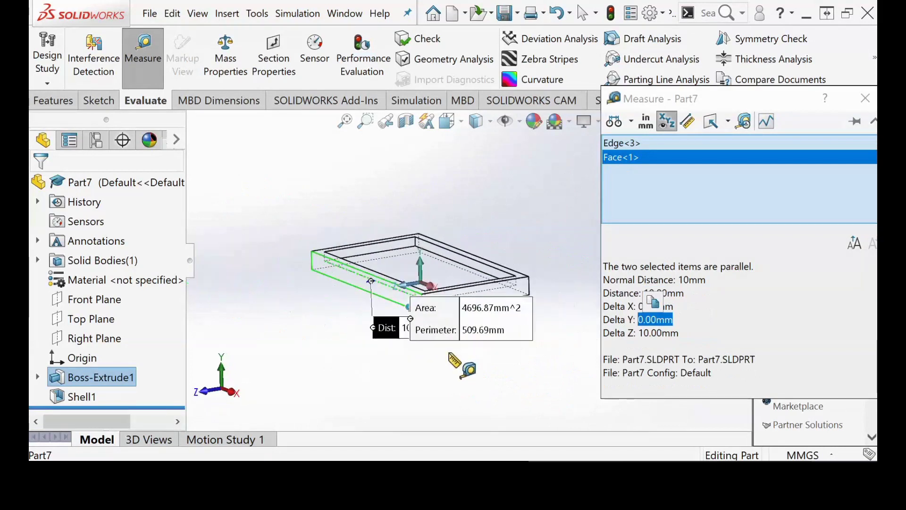
pyautogui.click(528, 368)
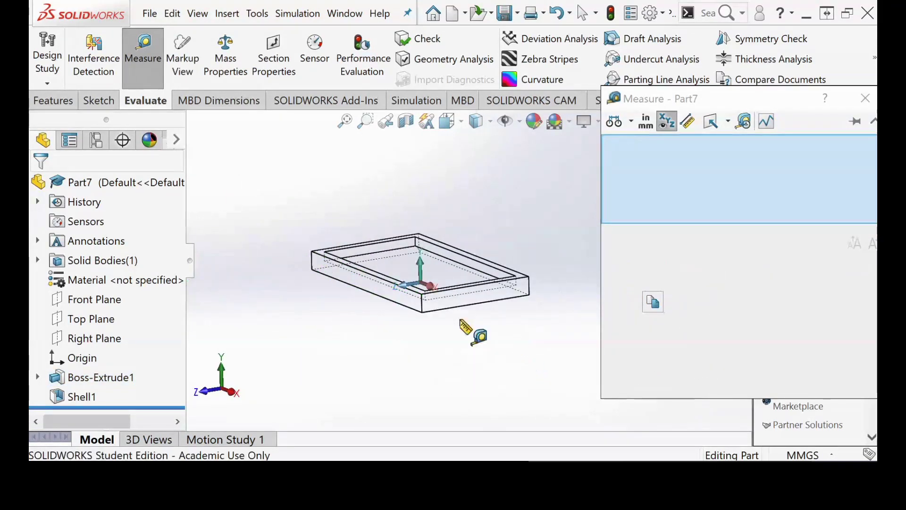
pyautogui.moveTo(465, 326); pyautogui.dragTo(522, 320, button='middle')
pyautogui.scroll(2, 472, 283)
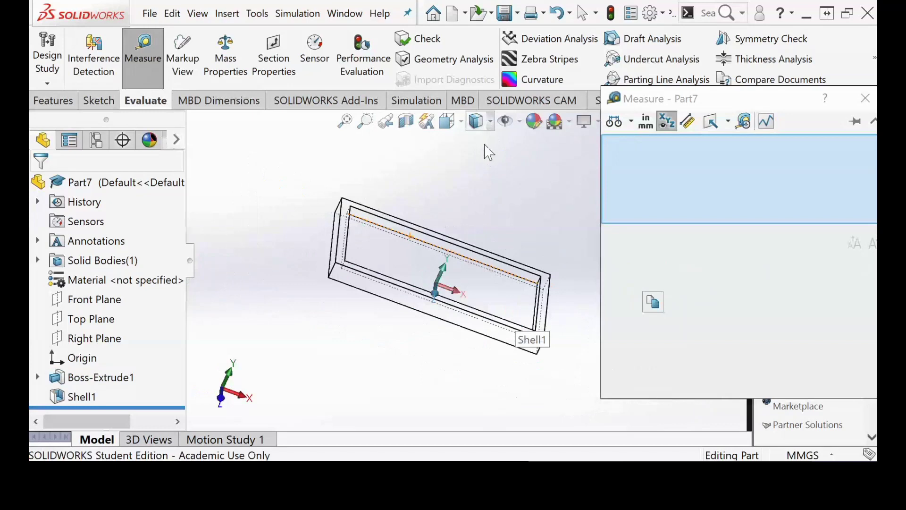
pyautogui.moveTo(577, 313)
pyautogui.mouseDown(button='middle')
pyautogui.moveTo(574, 360)
pyautogui.moveTo(552, 304)
pyautogui.moveTo(557, 349)
pyautogui.mouseUp(button='middle')
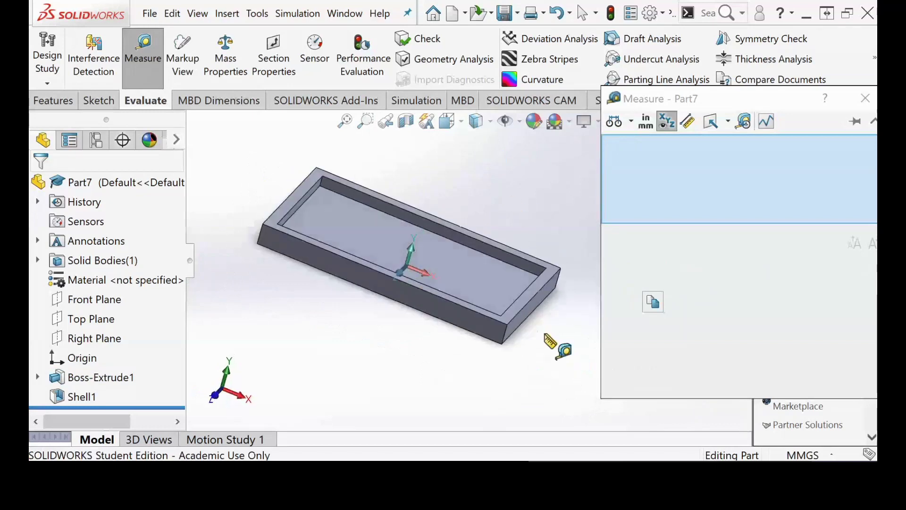
pyautogui.scroll(2, 476, 226)
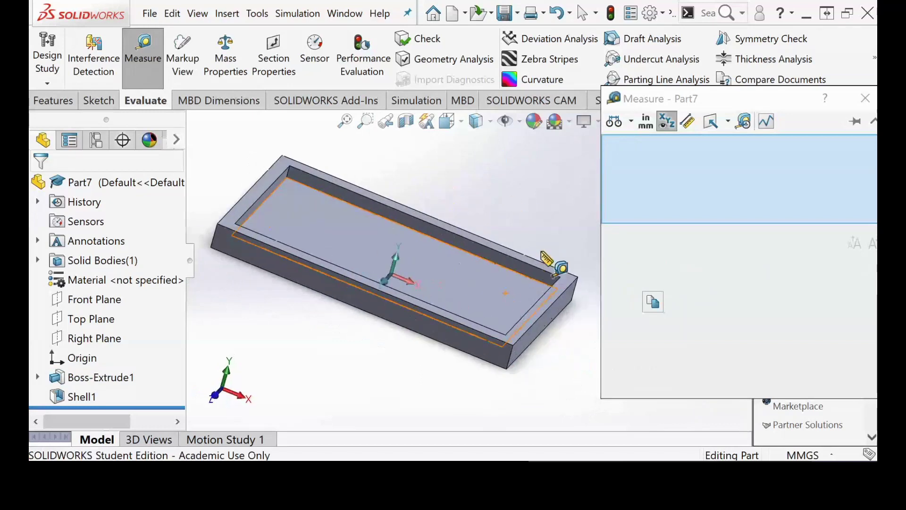
pyautogui.click(866, 98)
pyautogui.scroll(2, 344, 256)
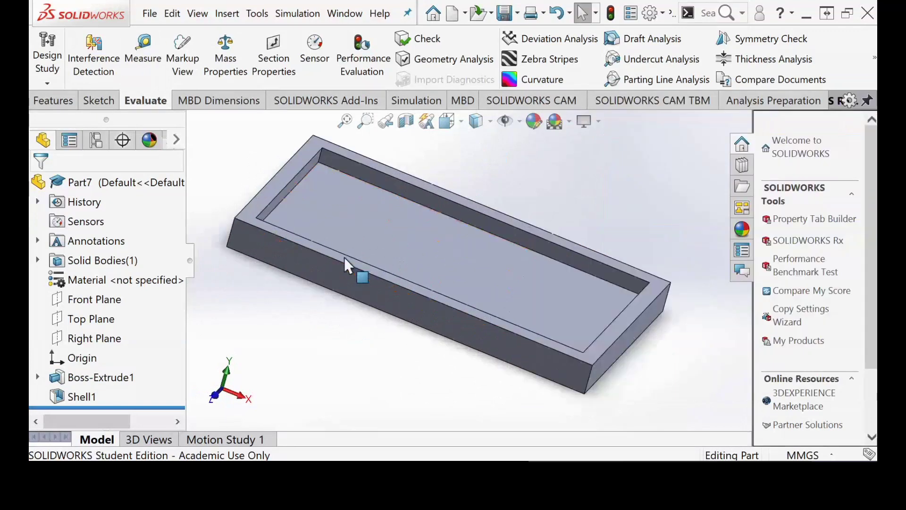
# Orbit to the tray's underside and inner floor, selecting base and floor faces to check them.
pyautogui.scroll(-2, 468, 259)
pyautogui.moveTo(575, 314); pyautogui.dragTo(582, 325, button='middle')
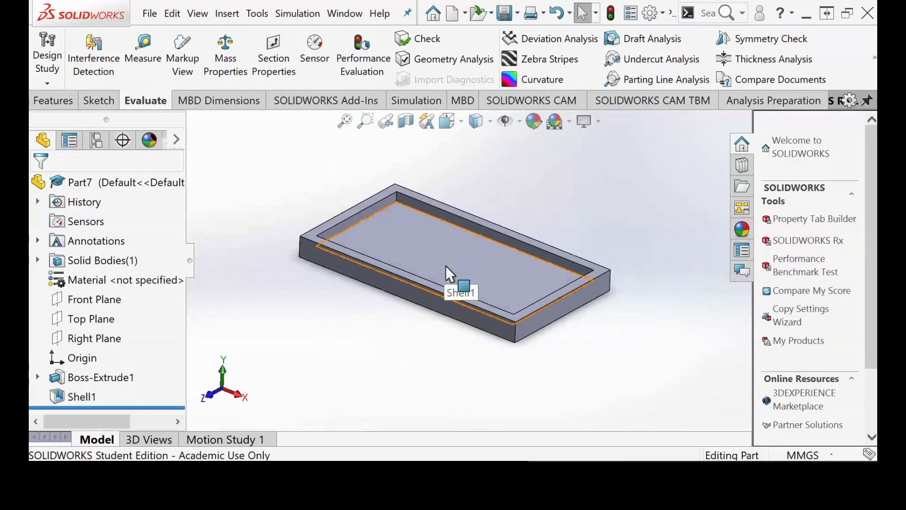
pyautogui.moveTo(489, 330); pyautogui.dragTo(534, 314, button='middle')
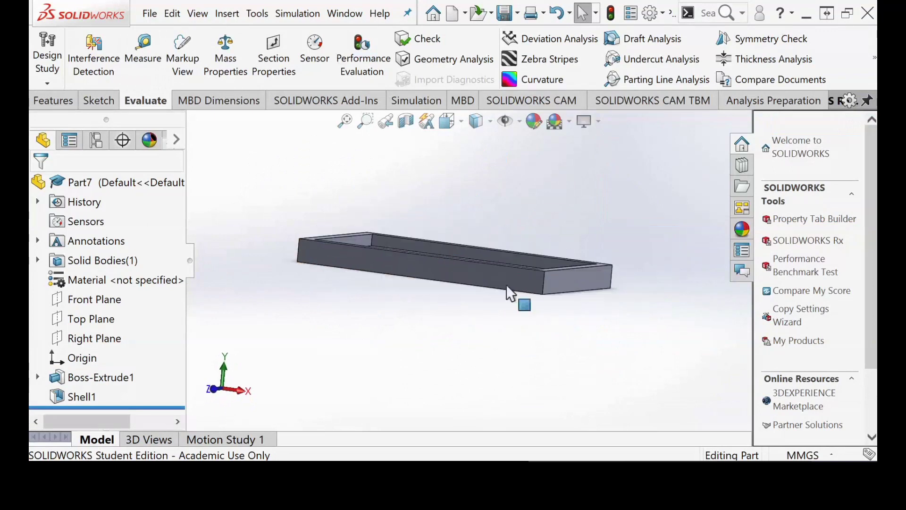
pyautogui.moveTo(519, 283); pyautogui.dragTo(538, 242, button='middle')
pyautogui.click(534, 244)
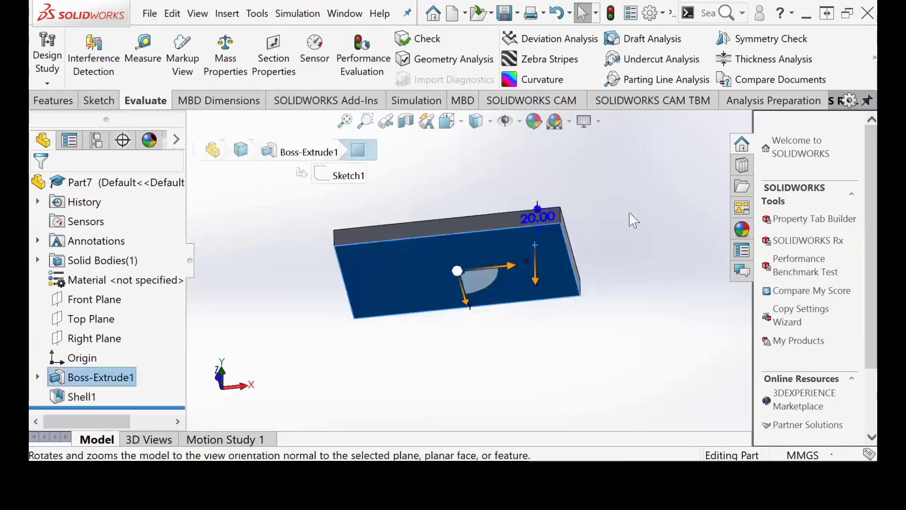
pyautogui.click(513, 249)
pyautogui.moveTo(641, 303); pyautogui.dragTo(633, 272, button='middle')
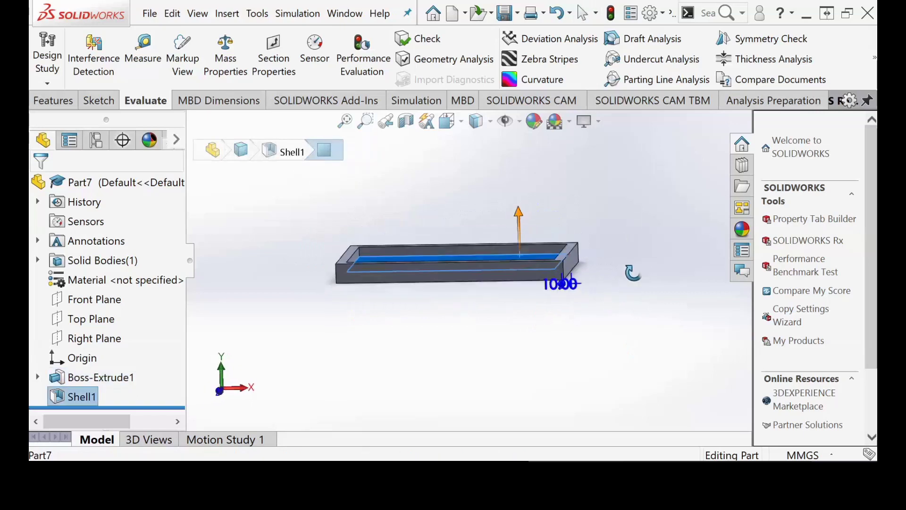
pyautogui.moveTo(529, 264)
pyautogui.mouseDown(button='middle')
pyautogui.moveTo(492, 289)
pyautogui.moveTo(486, 247)
pyautogui.moveTo(688, 253)
pyautogui.moveTo(665, 314)
pyautogui.moveTo(561, 348)
pyautogui.moveTo(448, 303)
pyautogui.mouseUp(button='middle')
pyautogui.click(478, 257)
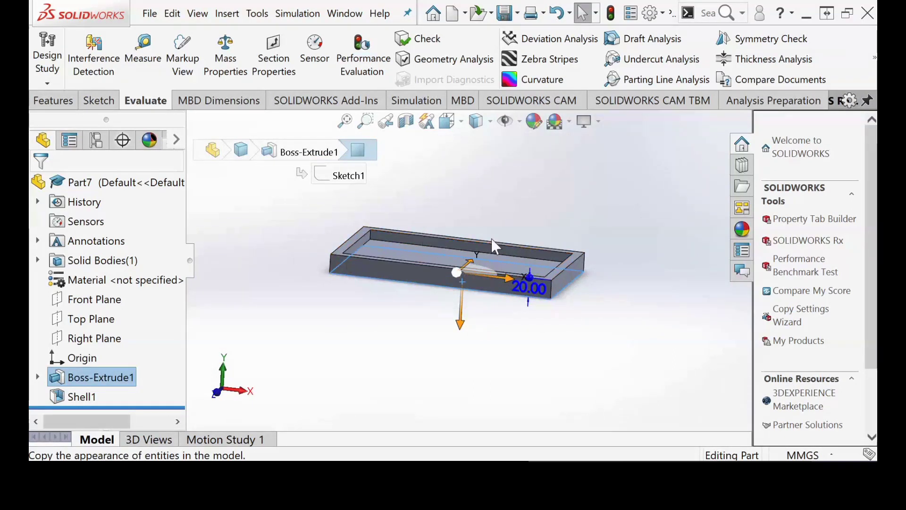
# Clear the selection and pick Shell1 in the FeatureManager tree.
pyautogui.moveTo(532, 334); pyautogui.dragTo(516, 377, button='middle')
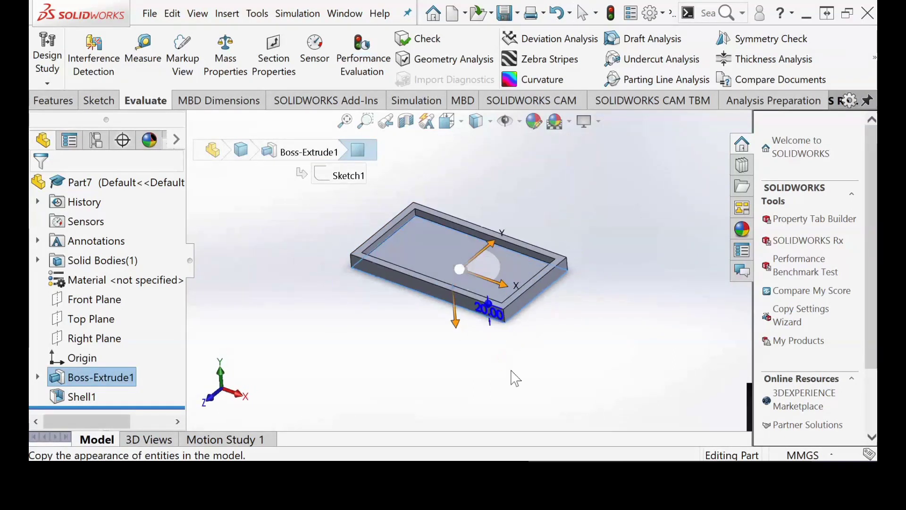
pyautogui.scroll(-3, 513, 280)
pyautogui.scroll(2, 513, 279)
pyautogui.scroll(-1, 488, 300)
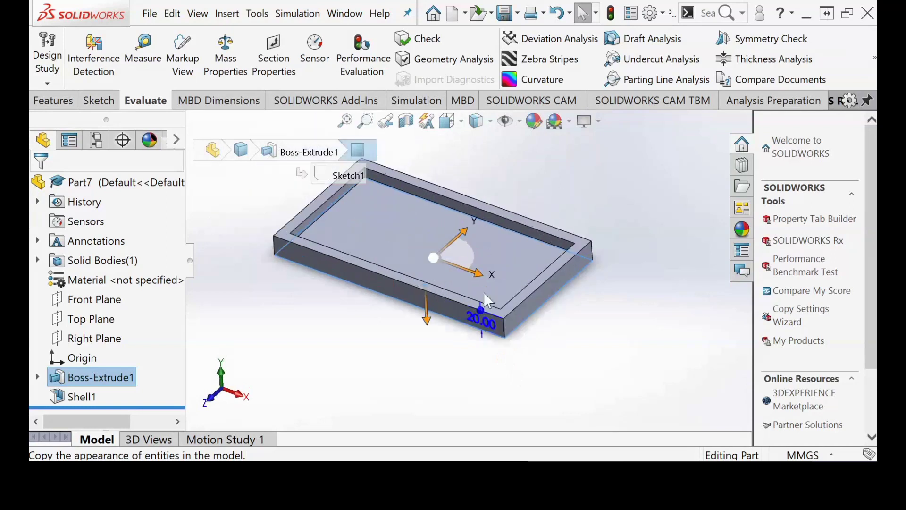
pyautogui.click(349, 392)
pyautogui.click(81, 397)
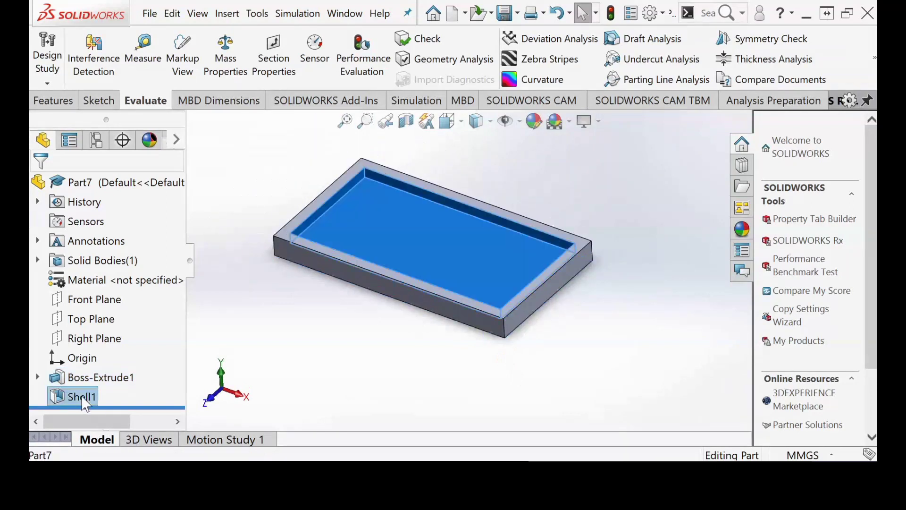
# Edit Shell1 and set a 5 mm multi-thickness value.
pyautogui.click(95, 383)
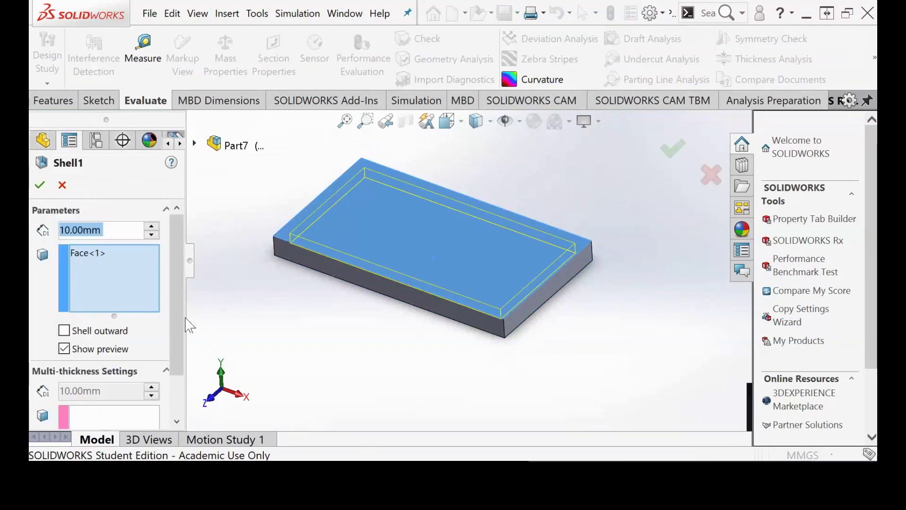
pyautogui.scroll(-2, 152, 372)
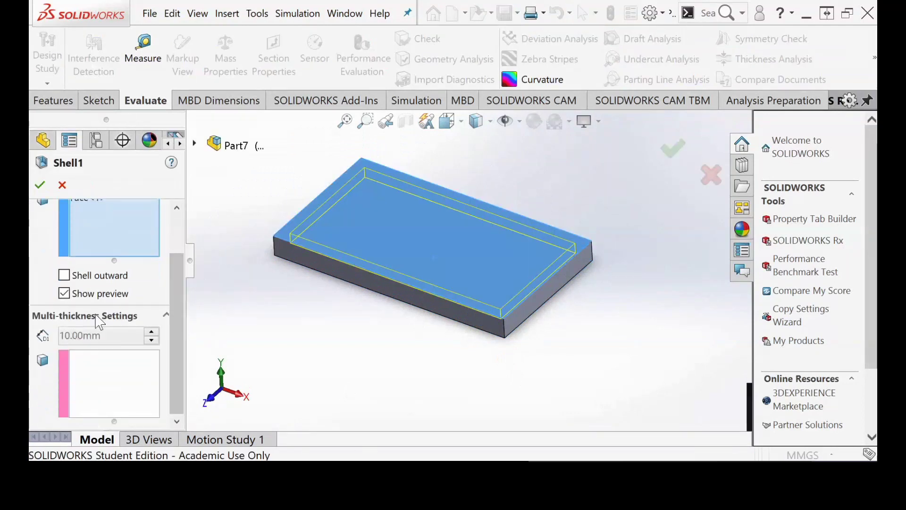
pyautogui.click(99, 388)
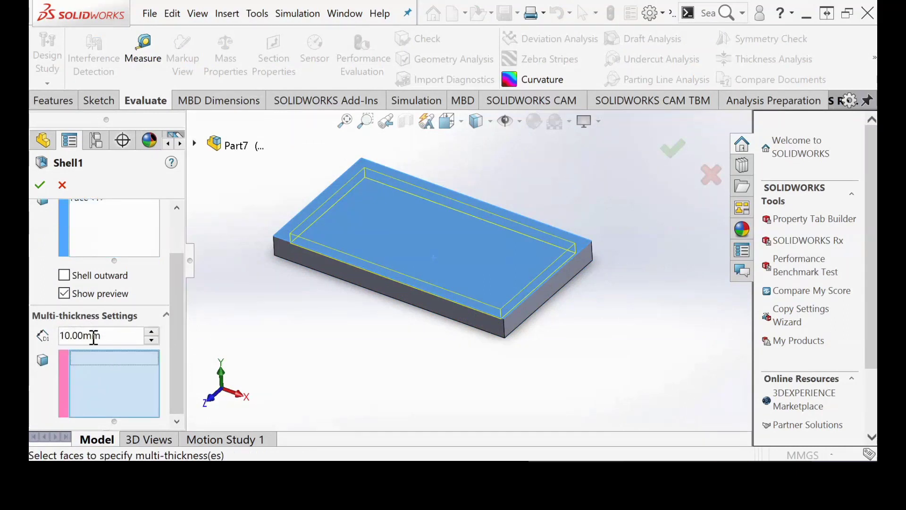
pyautogui.moveTo(121, 332); pyautogui.dragTo(42, 335)
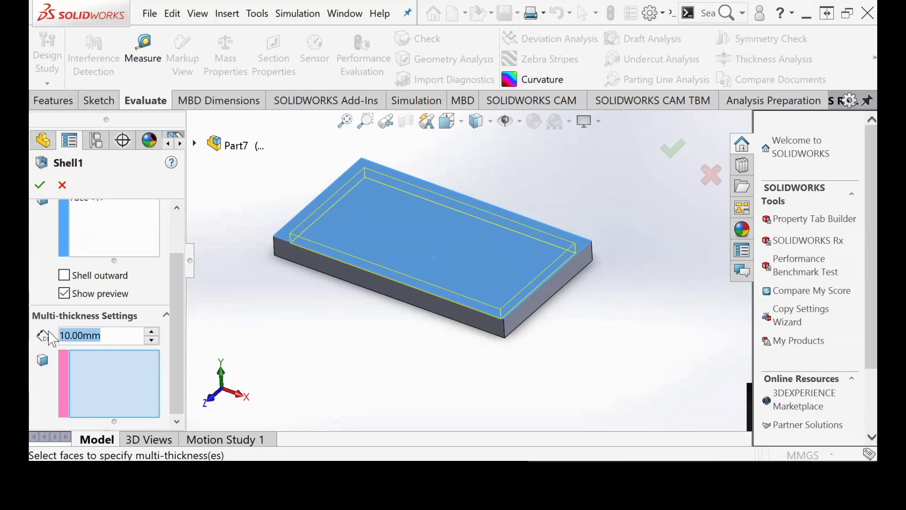
pyautogui.write('5')
pyautogui.press('Return')
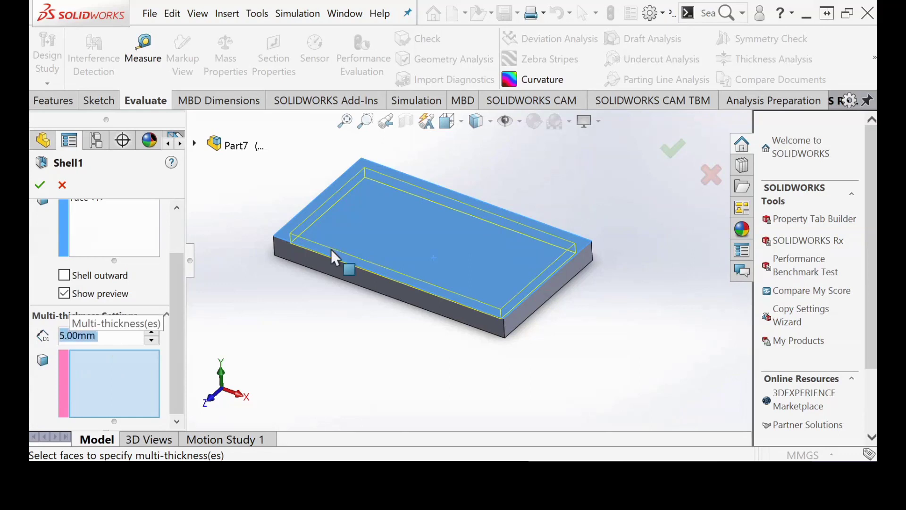
# Assign the front, right and two far side faces to 5 mm, then accept the shell.
pyautogui.moveTo(562, 324); pyautogui.dragTo(556, 345, button='middle')
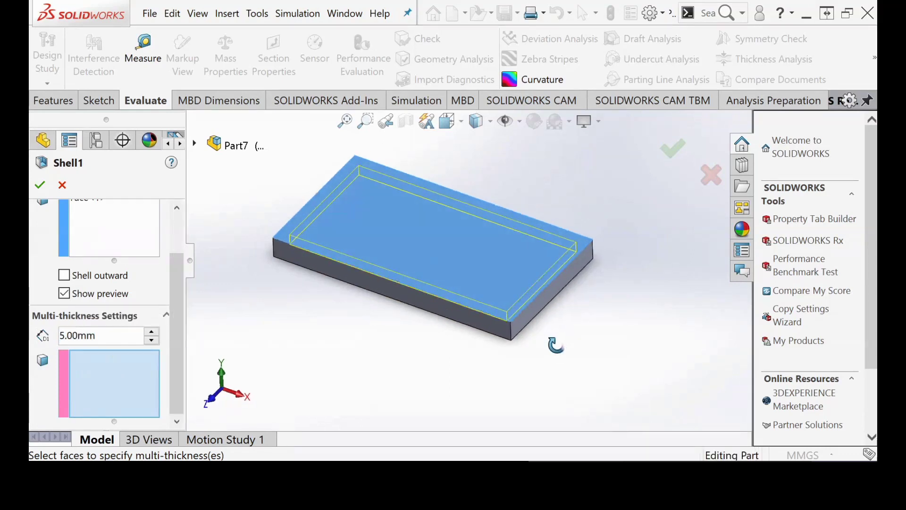
pyautogui.scroll(-2, 469, 250)
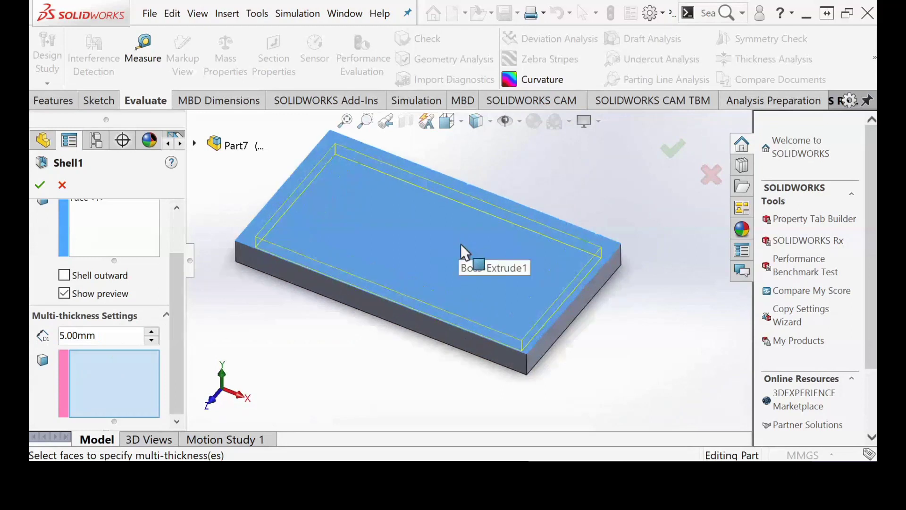
pyautogui.scroll(1, 462, 244)
pyautogui.moveTo(370, 338); pyautogui.dragTo(389, 285, button='middle')
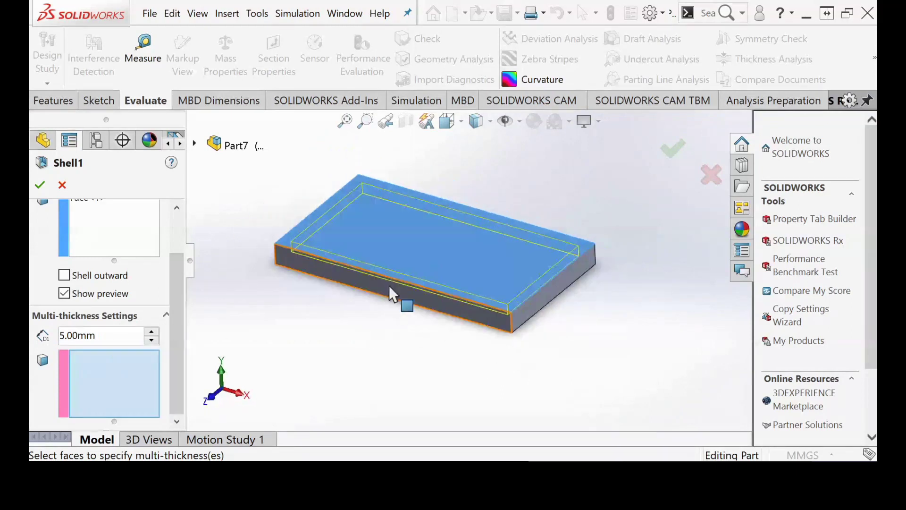
pyautogui.click(389, 285)
pyautogui.click(543, 295)
pyautogui.moveTo(562, 302); pyautogui.dragTo(458, 298, button='middle')
pyautogui.click(458, 298)
pyautogui.moveTo(519, 283); pyautogui.dragTo(467, 356, button='middle')
pyautogui.click(423, 267)
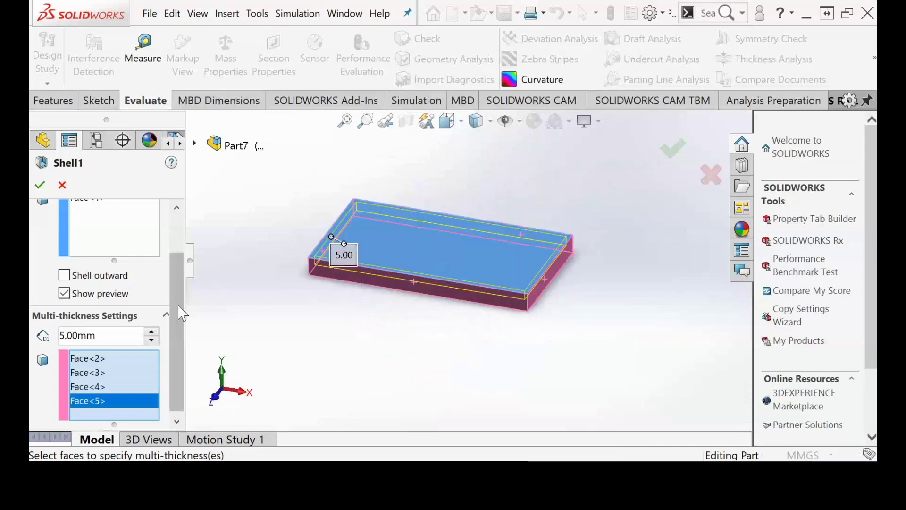
pyautogui.scroll(2, 177, 307)
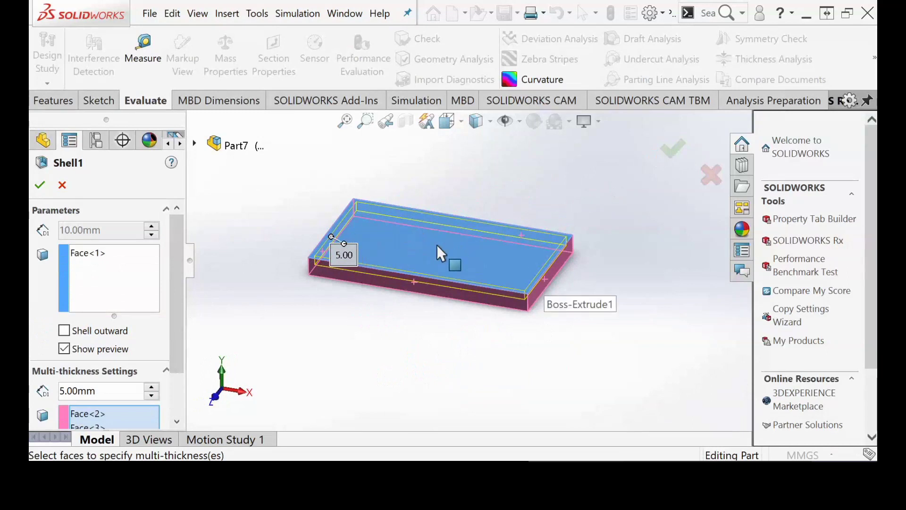
pyautogui.click(40, 185)
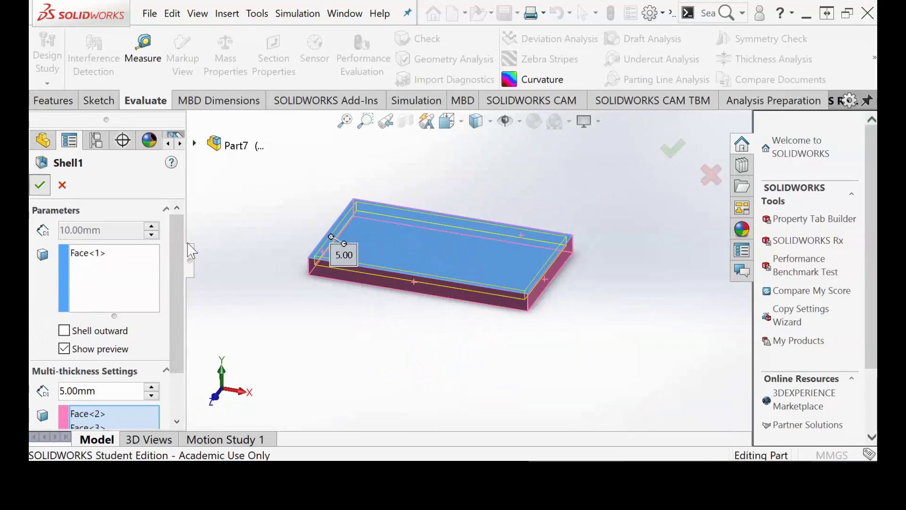
pyautogui.scroll(-5, 401, 227)
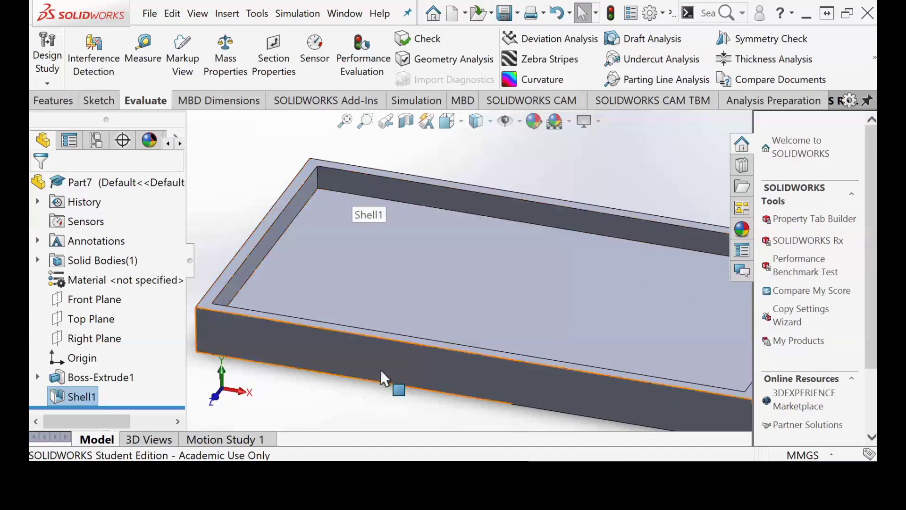
pyautogui.moveTo(380, 369); pyautogui.dragTo(396, 371, button='middle')
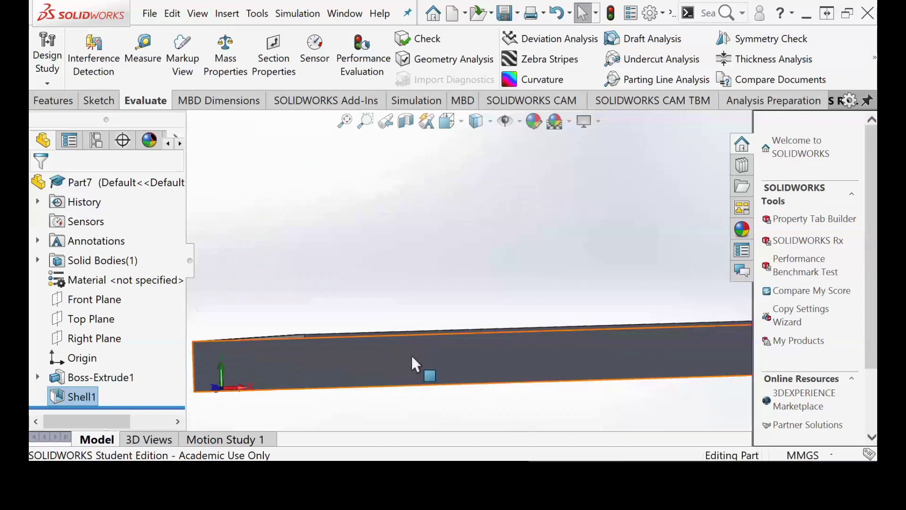
pyautogui.hotkey('ctrl', '7')
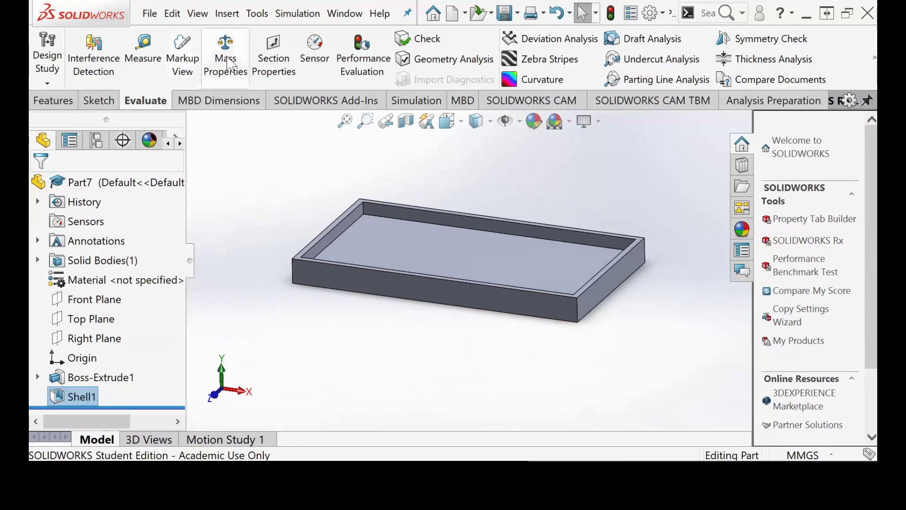
pyautogui.click(143, 62)
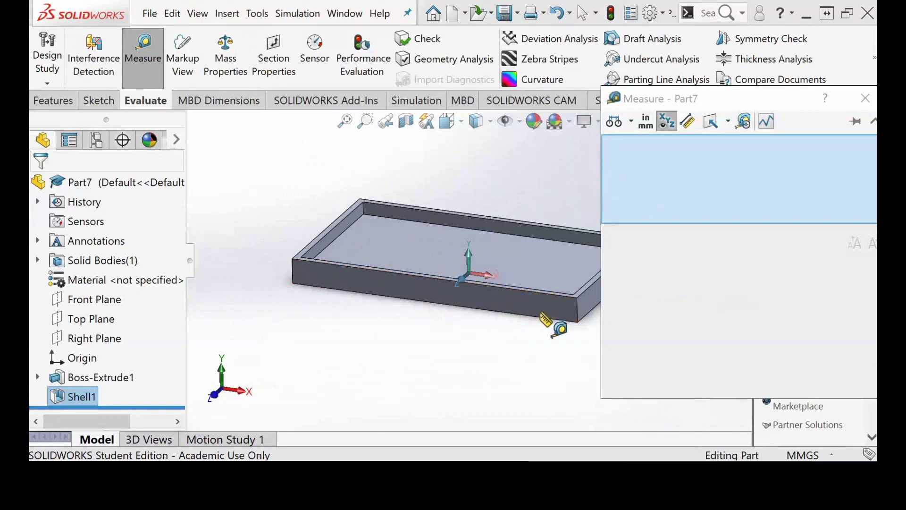
pyautogui.scroll(-2, 468, 254)
pyautogui.keyDown('ctrl'); pyautogui.moveTo(273, 253); pyautogui.dragTo(334, 267, button='middle'); pyautogui.keyUp('ctrl')
pyautogui.scroll(-2, 465, 281)
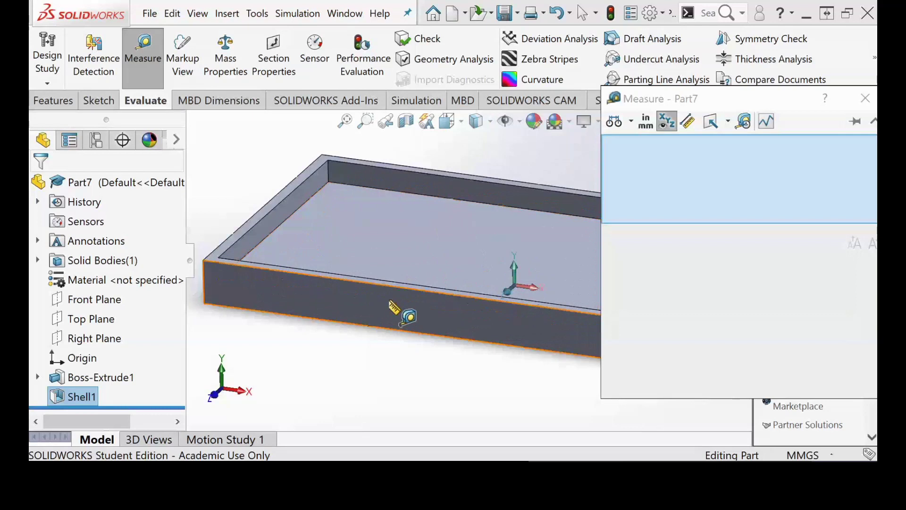
pyautogui.scroll(1, 382, 368)
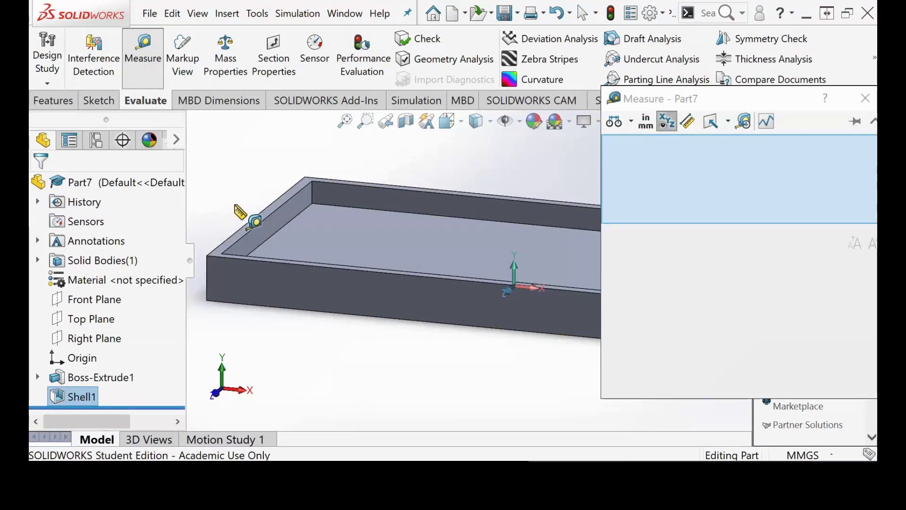
pyautogui.click(261, 224)
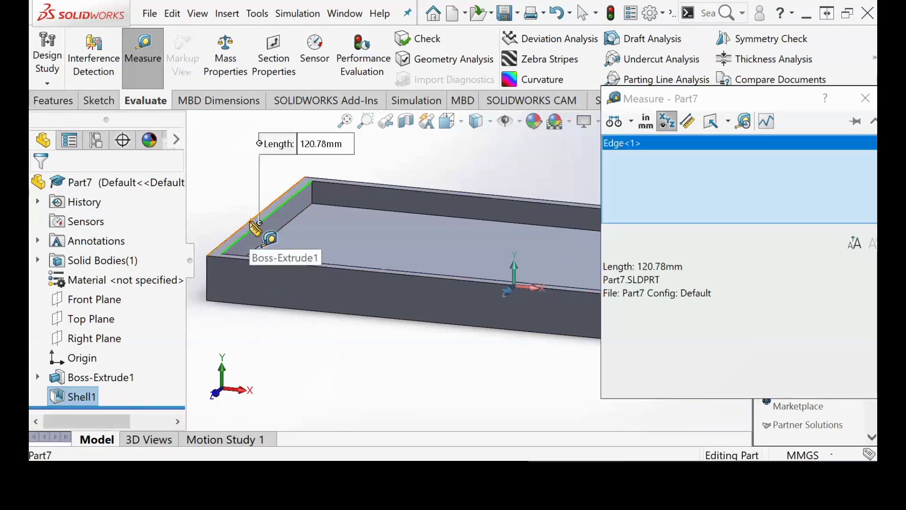
pyautogui.click(249, 222)
pyautogui.moveTo(349, 121); pyautogui.dragTo(230, 165)
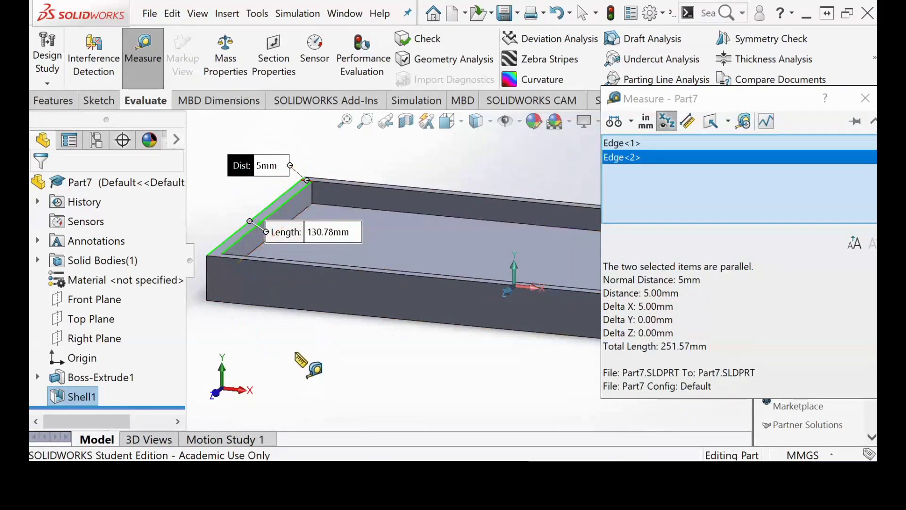
pyautogui.click(278, 325)
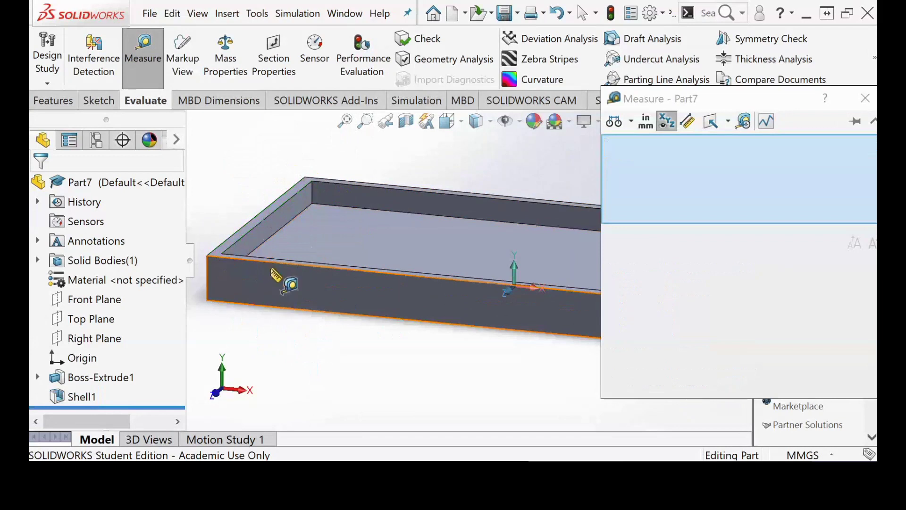
pyautogui.click(321, 242)
pyautogui.moveTo(364, 380); pyautogui.dragTo(359, 276, button='middle')
pyautogui.click(267, 267)
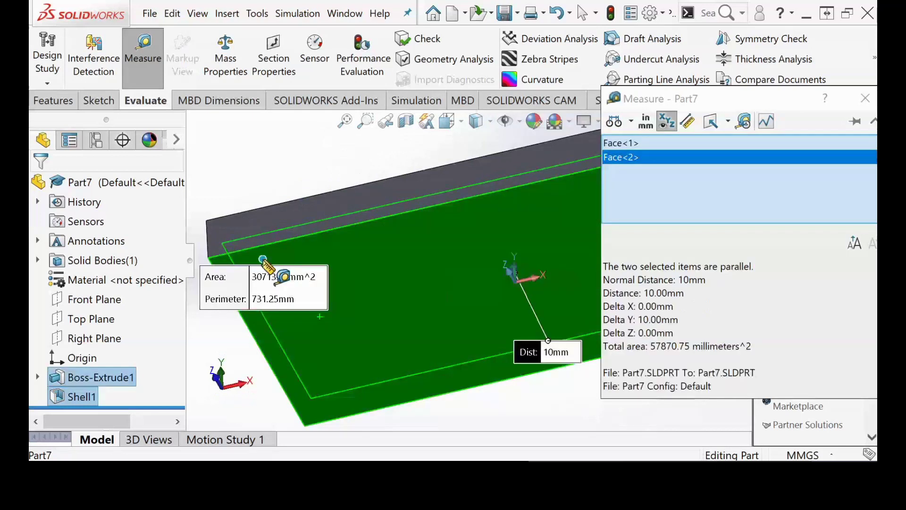
pyautogui.doubleClick(680, 293)
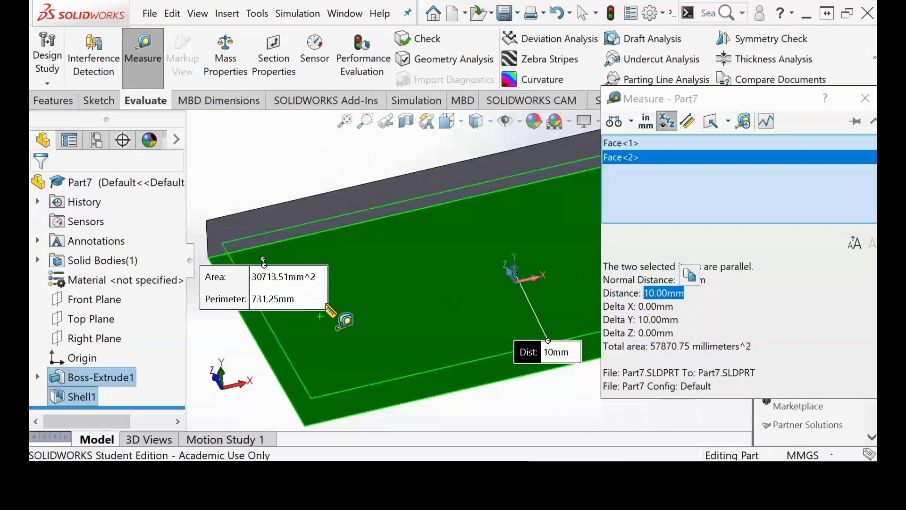
pyautogui.moveTo(530, 351); pyautogui.dragTo(333, 170)
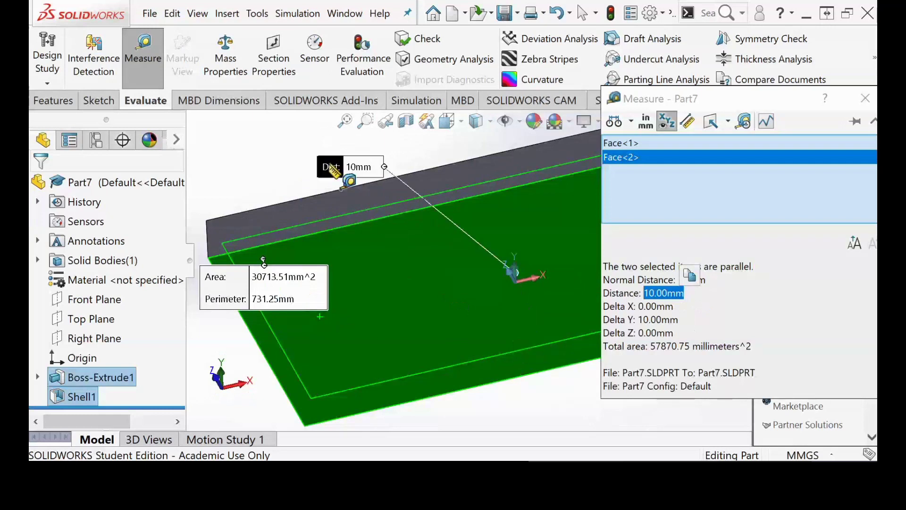
pyautogui.moveTo(333, 170); pyautogui.dragTo(264, 259, button='middle')
pyautogui.doubleClick(699, 347)
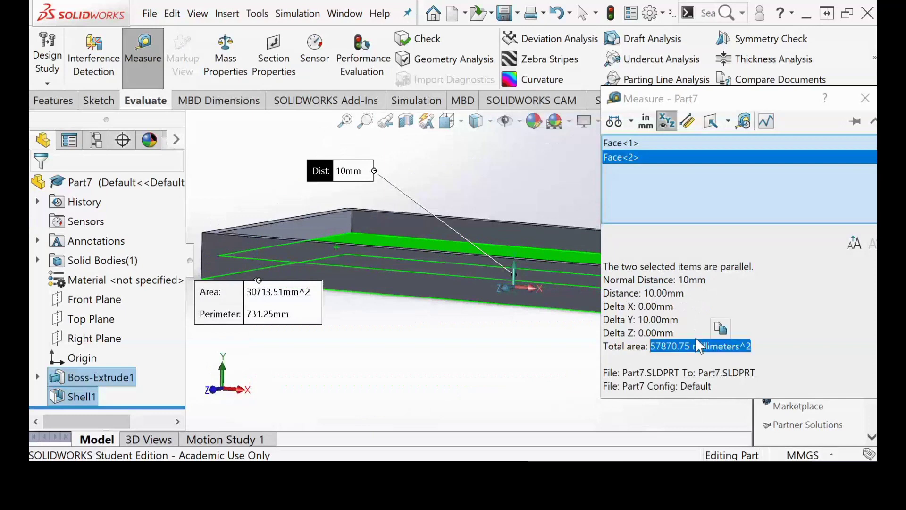
pyautogui.click(635, 293)
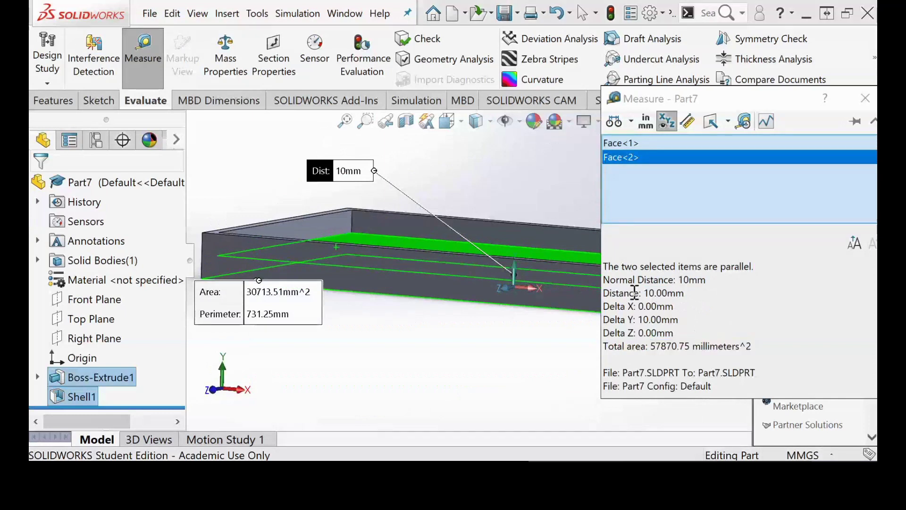
pyautogui.doubleClick(635, 292)
pyautogui.click(486, 345)
pyautogui.press('f')
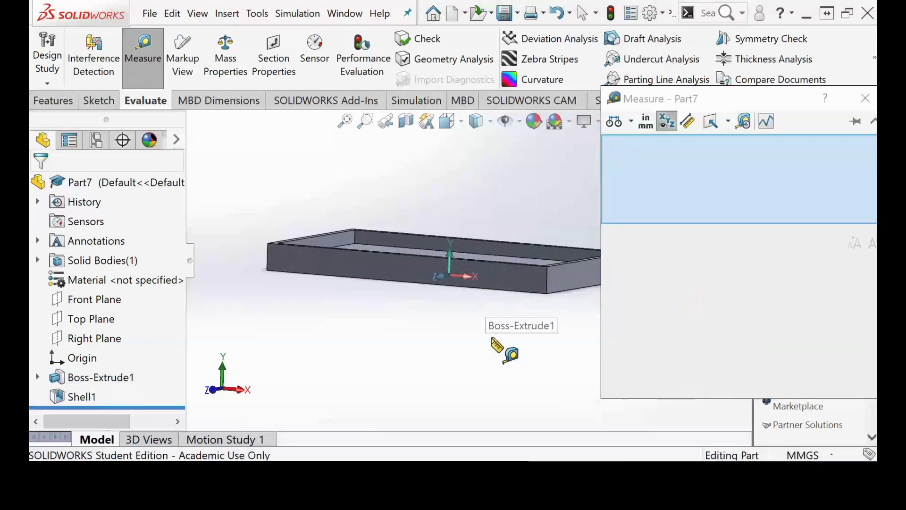
pyautogui.hotkey('ctrl', '7')
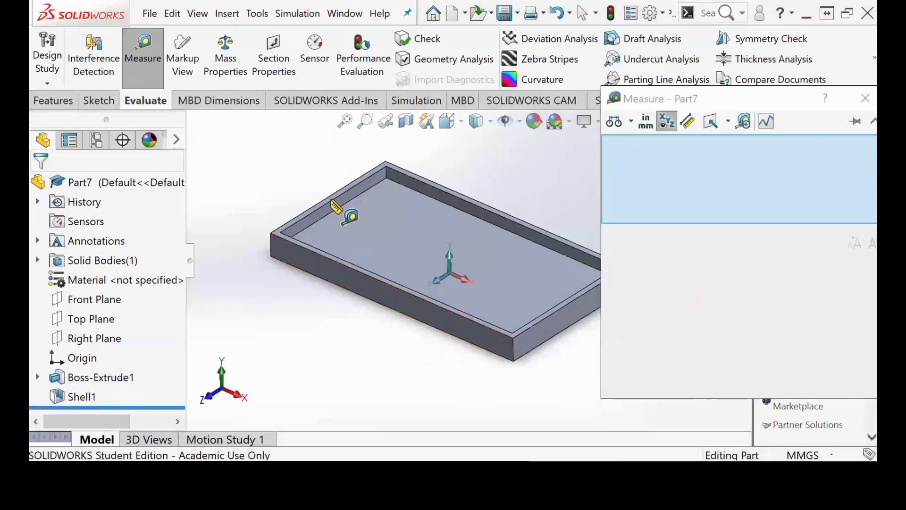
pyautogui.scroll(3, 580, 307)
pyautogui.scroll(-2, 543, 297)
pyautogui.scroll(1, 476, 290)
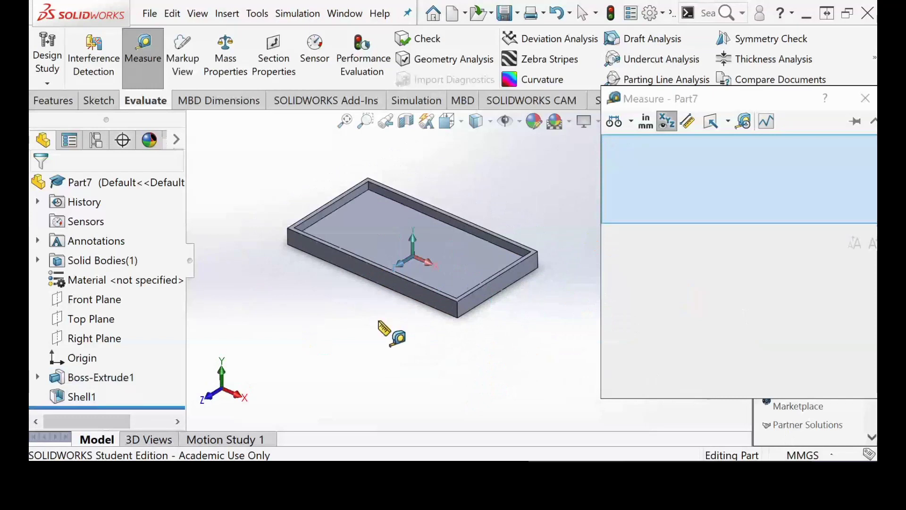
pyautogui.scroll(1, 402, 293)
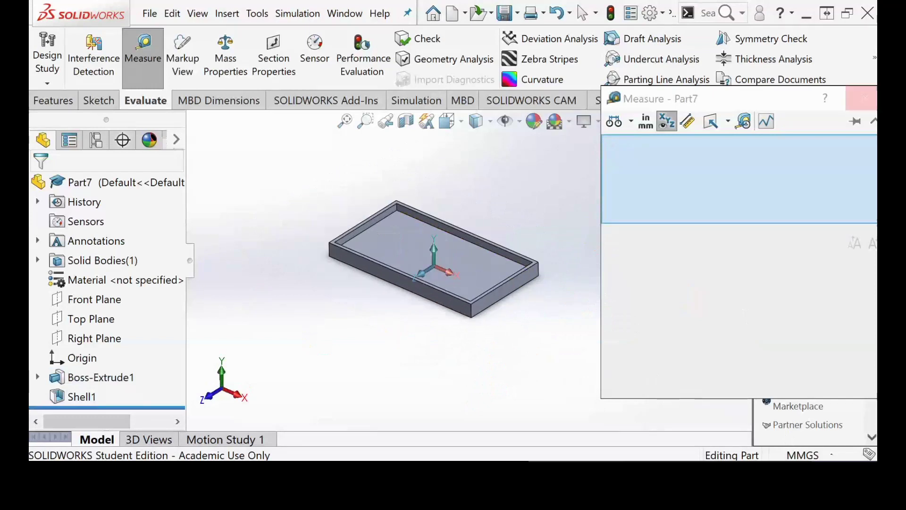
pyautogui.click(865, 98)
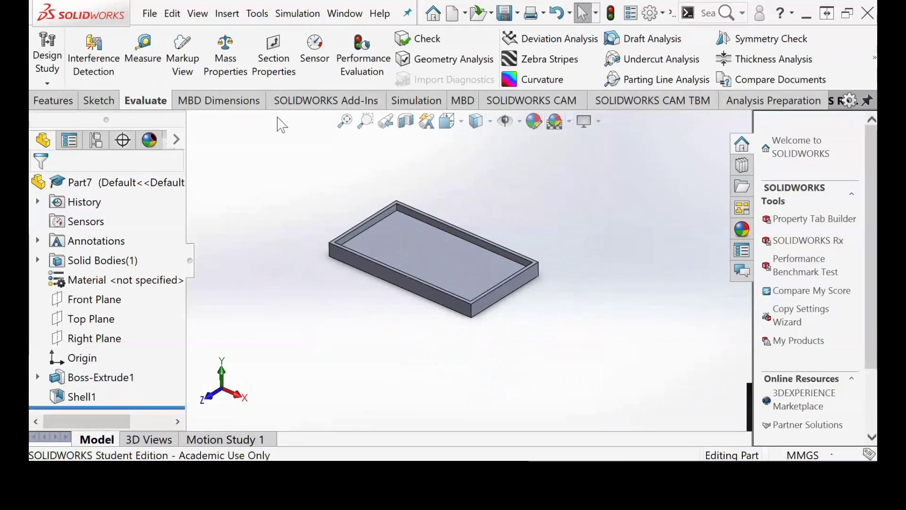
# Mirror the shelled tray body across its end face as a body mirror.
pyautogui.click(53, 100)
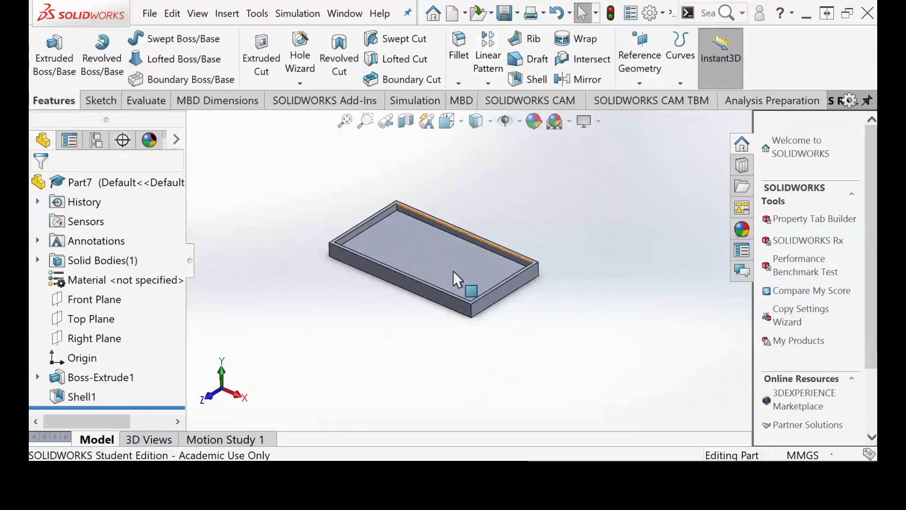
pyautogui.click(578, 80)
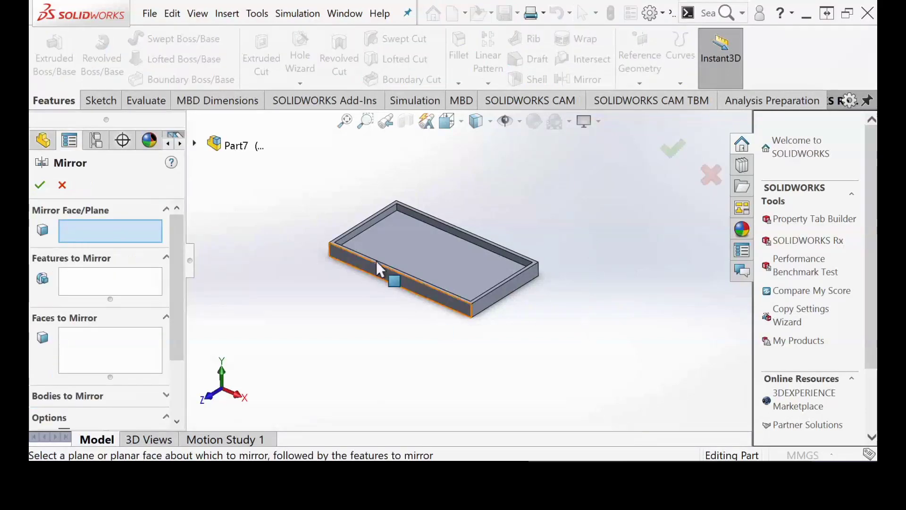
pyautogui.click(498, 296)
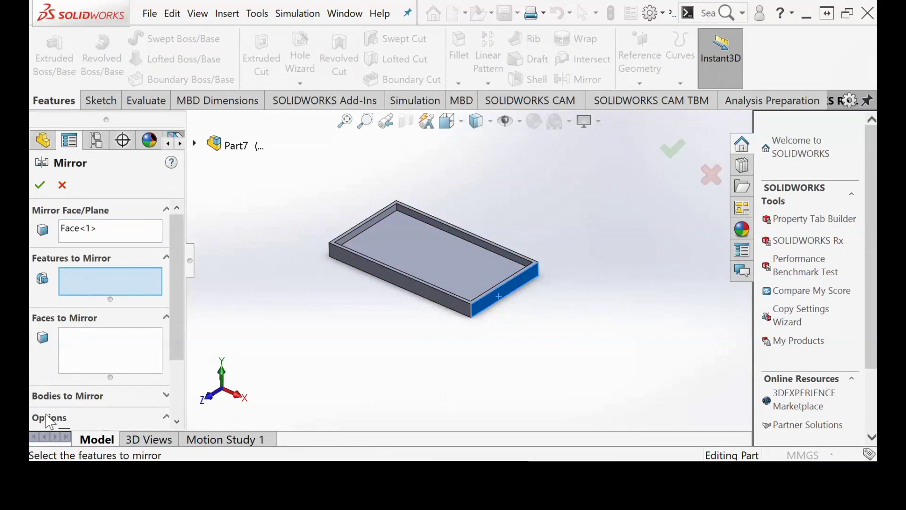
pyautogui.scroll(-3, 178, 406)
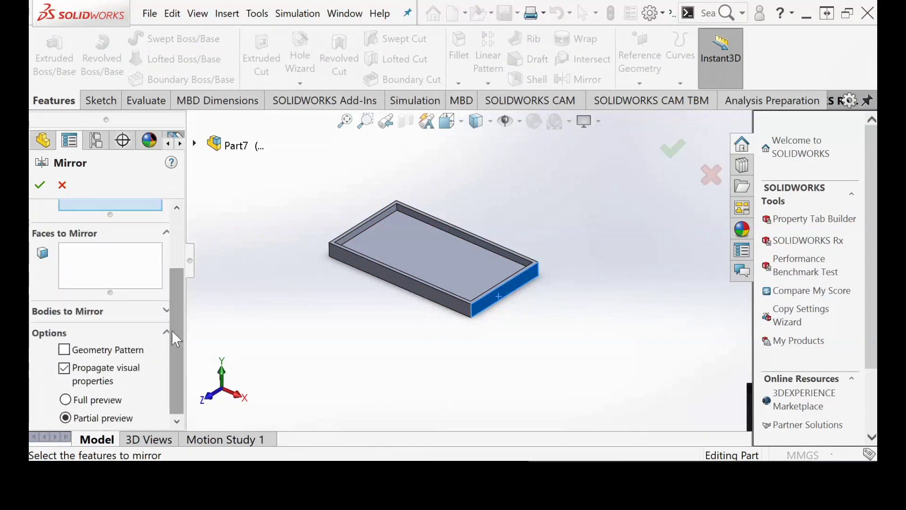
pyautogui.click(166, 313)
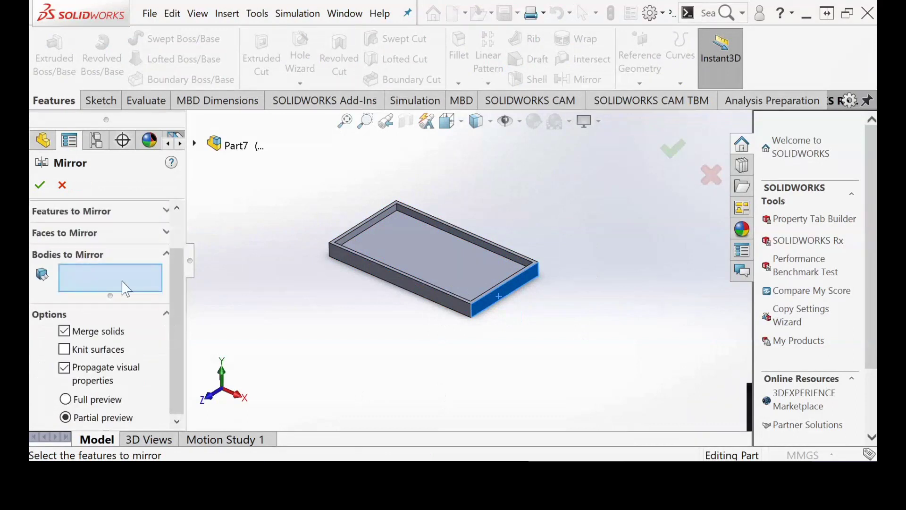
pyautogui.click(438, 259)
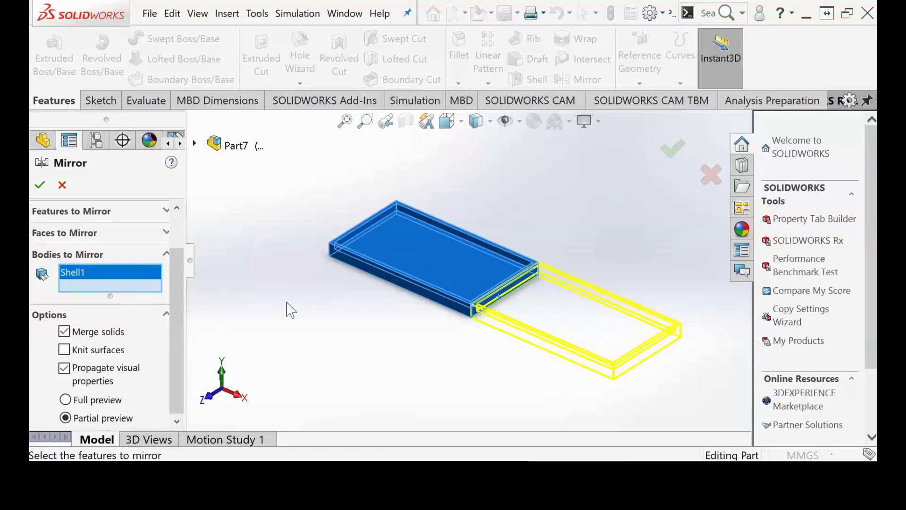
pyautogui.click(40, 188)
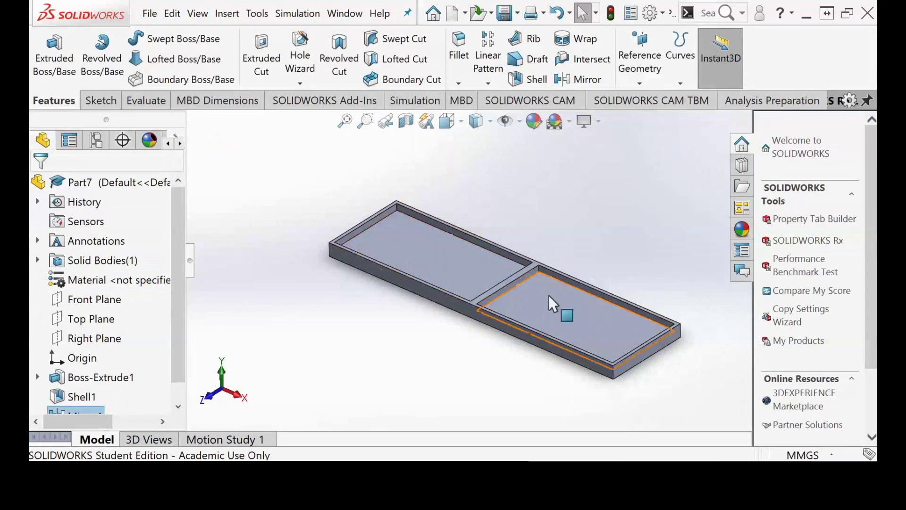
# Drag Mirror1 above Shell1 in the tree and dismiss the rebuild warning.
pyautogui.scroll(-2, 514, 374)
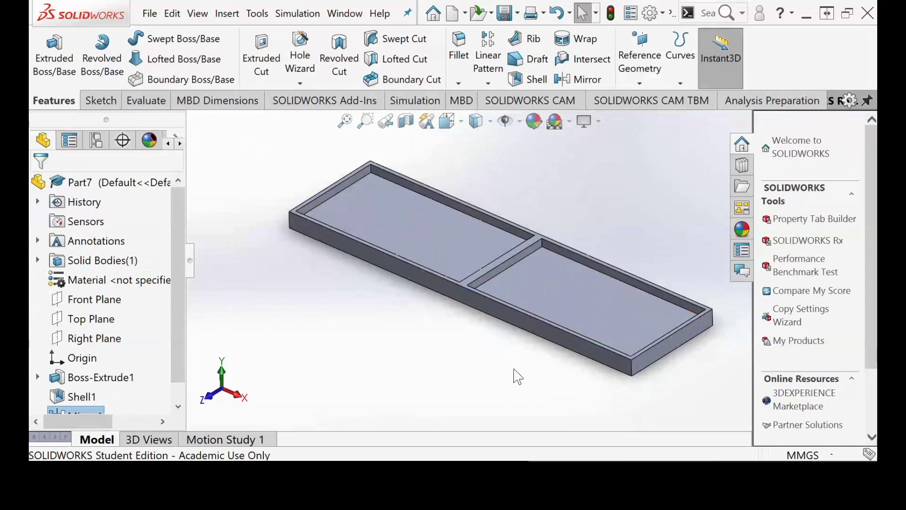
pyautogui.moveTo(172, 308); pyautogui.dragTo(174, 358)
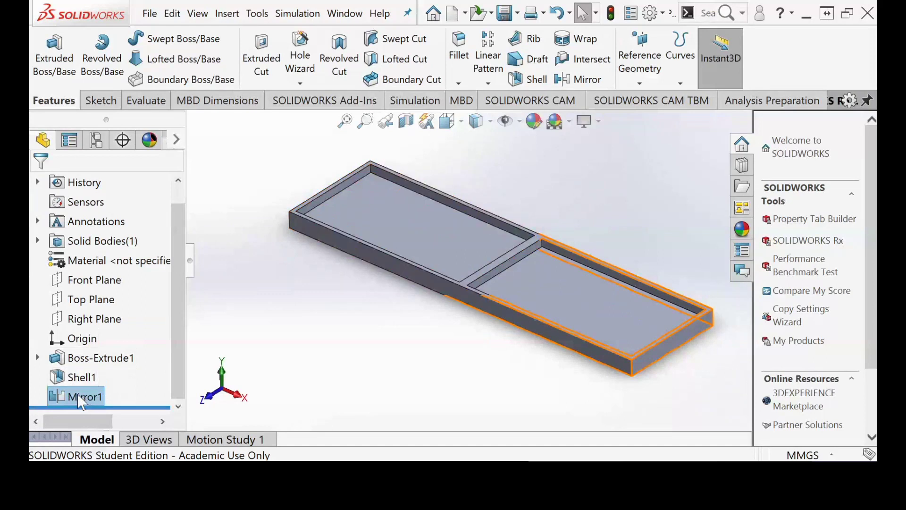
pyautogui.moveTo(80, 401); pyautogui.dragTo(90, 364)
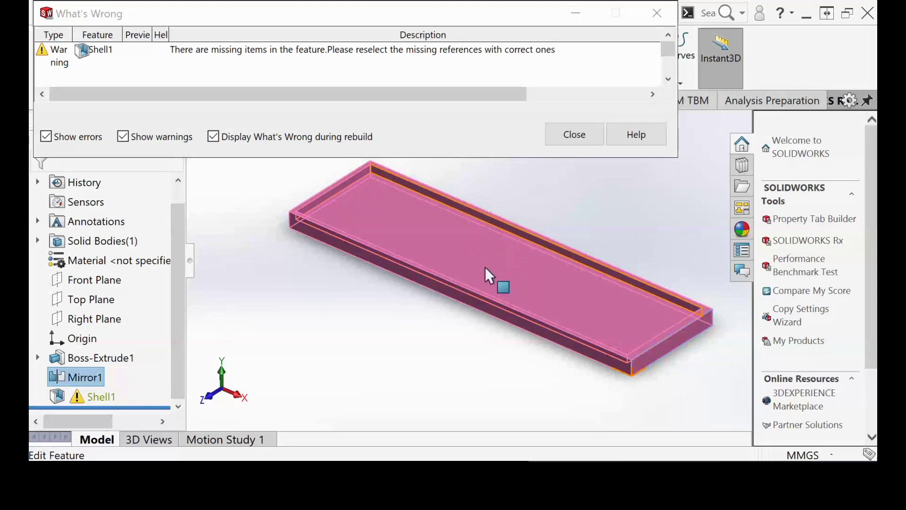
pyautogui.click(575, 135)
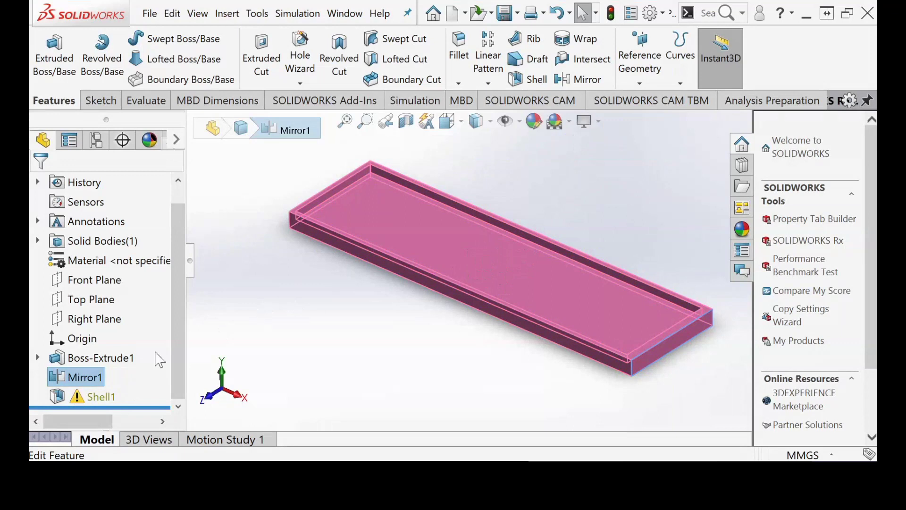
# Edit Shell1, delete the missing multi-thickness face, and add the right end face at 5.00 mm.
pyautogui.click(88, 399)
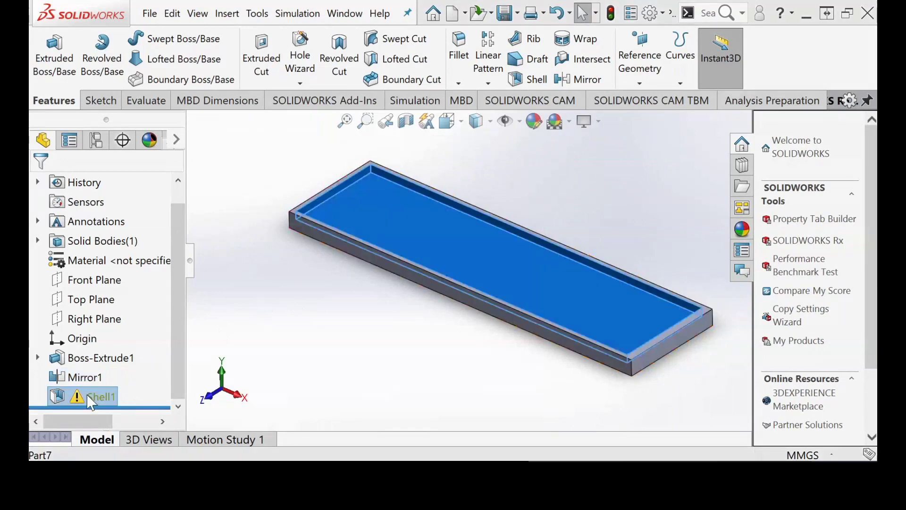
pyautogui.click(102, 384)
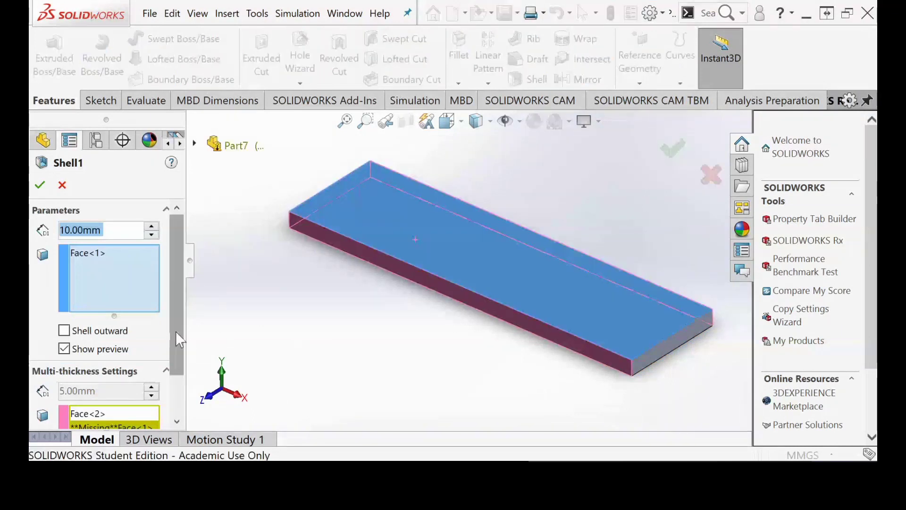
pyautogui.moveTo(175, 332); pyautogui.dragTo(130, 383)
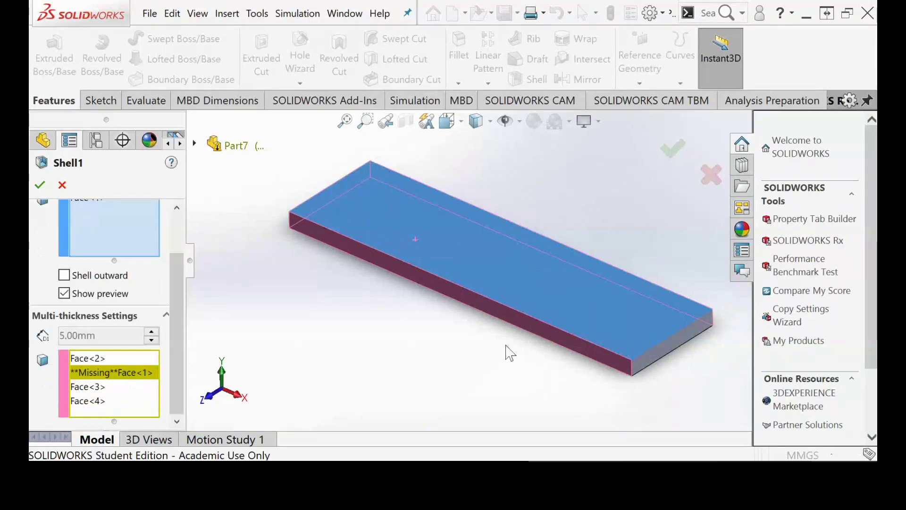
pyautogui.rightClick(87, 374)
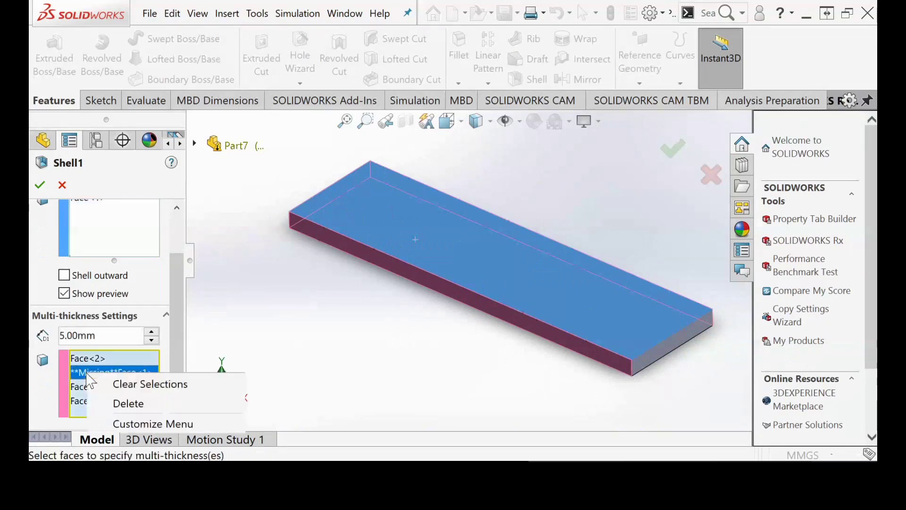
pyautogui.click(119, 404)
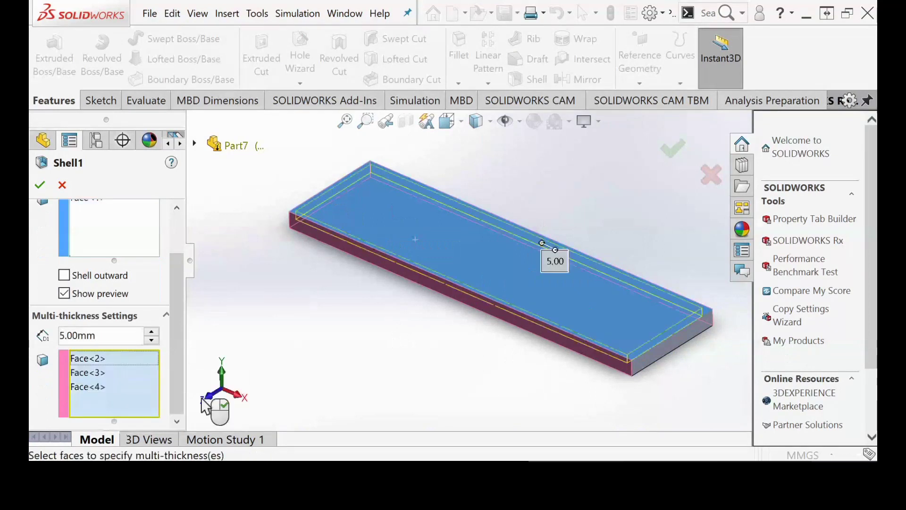
pyautogui.click(670, 349)
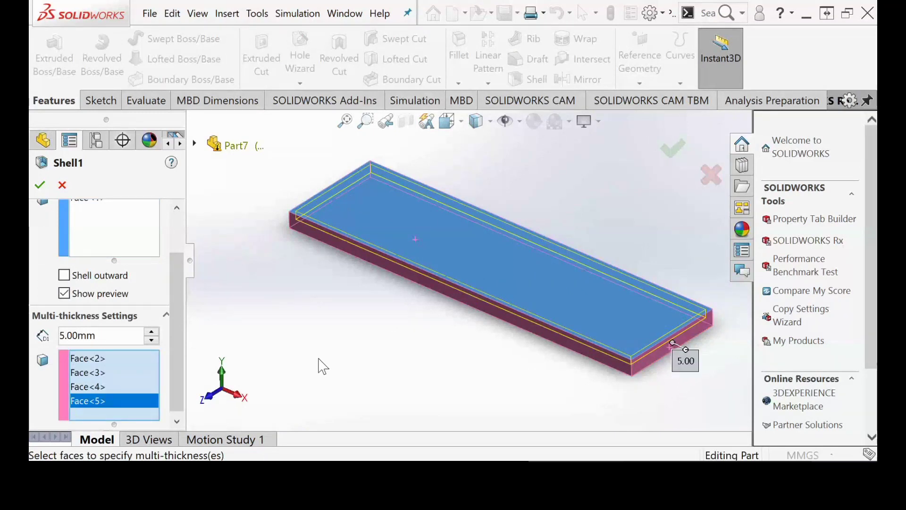
pyautogui.click(39, 185)
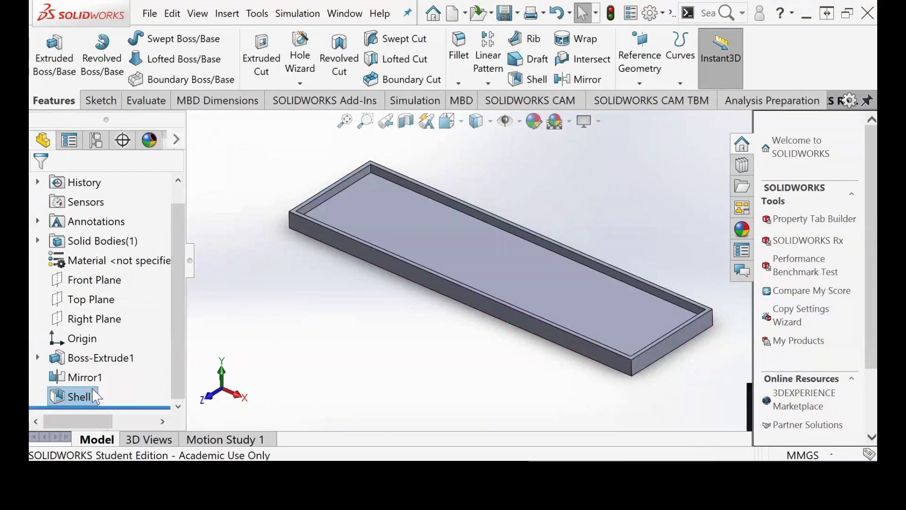
# Edit Mirror1 and uncheck Merge solids so the mirrored block stays separate.
pyautogui.click(85, 377)
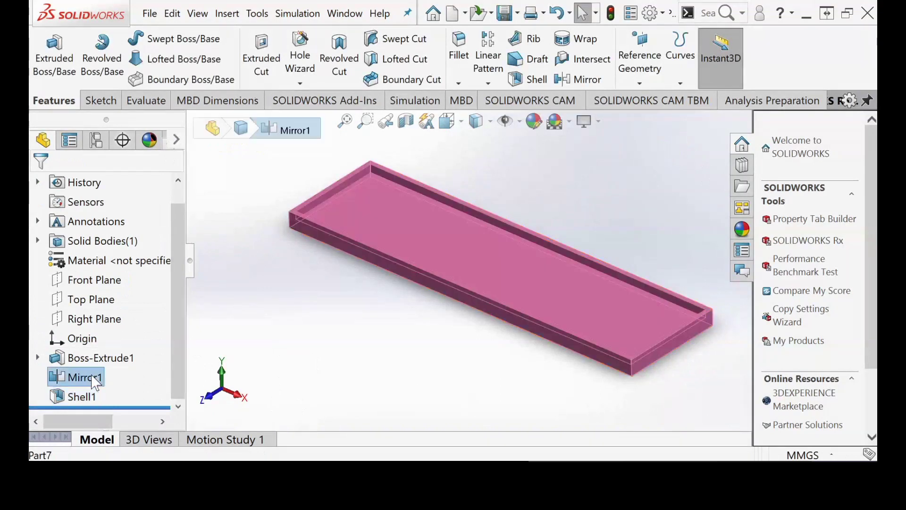
pyautogui.click(78, 358)
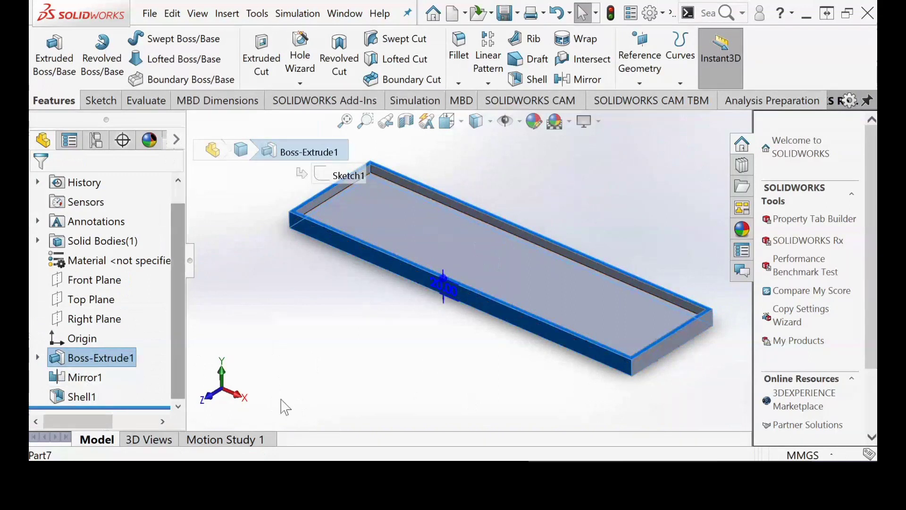
pyautogui.click(440, 403)
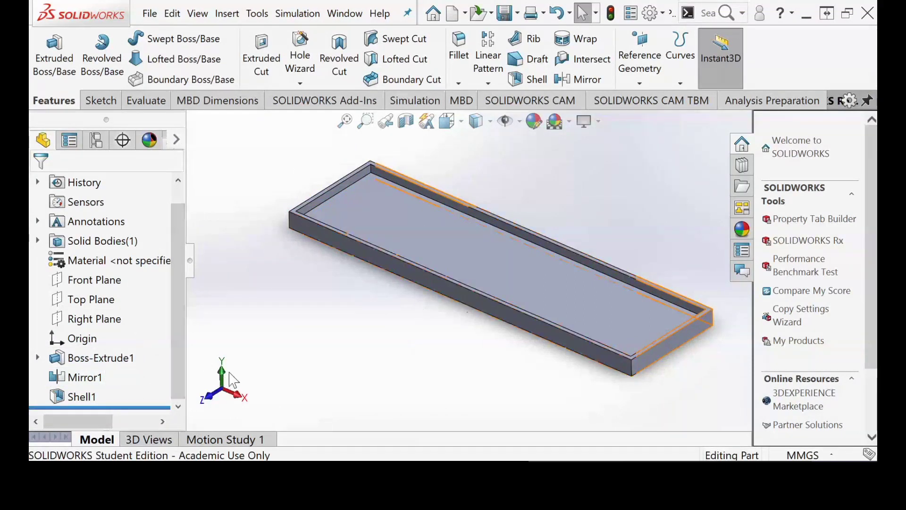
pyautogui.click(77, 377)
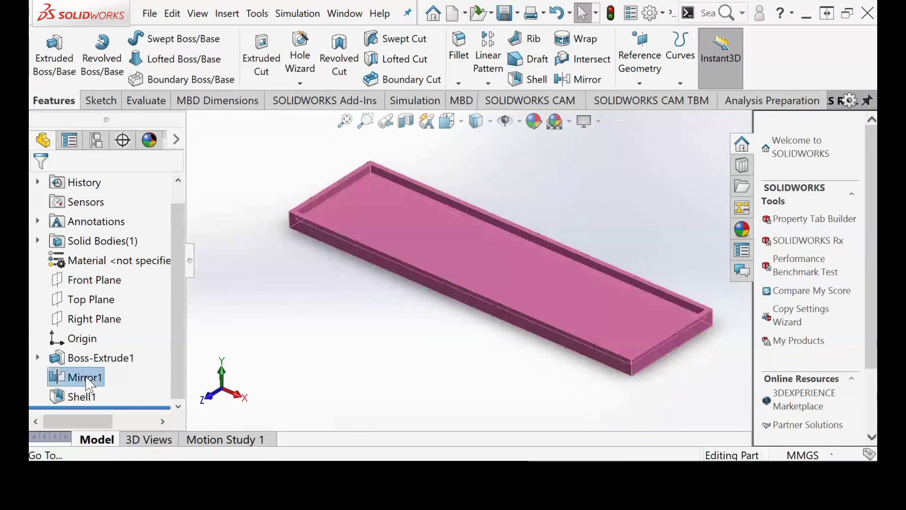
pyautogui.click(101, 118)
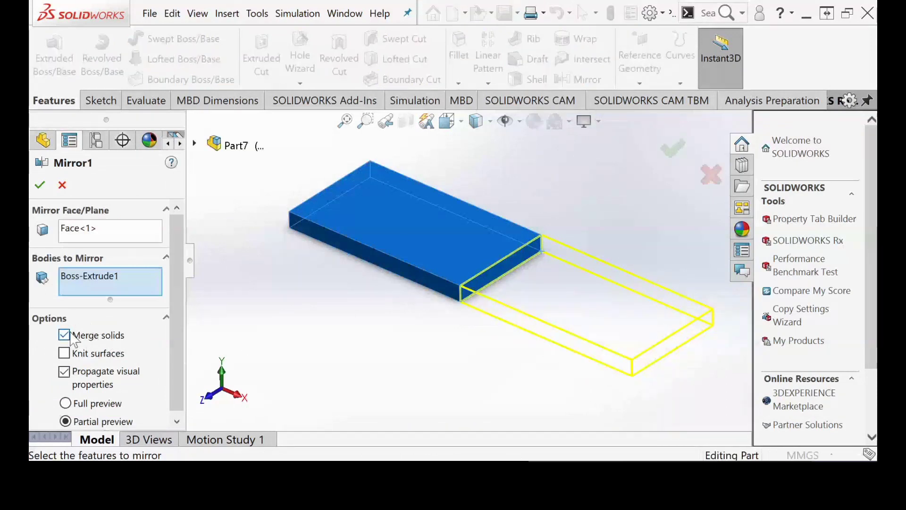
pyautogui.click(64, 335)
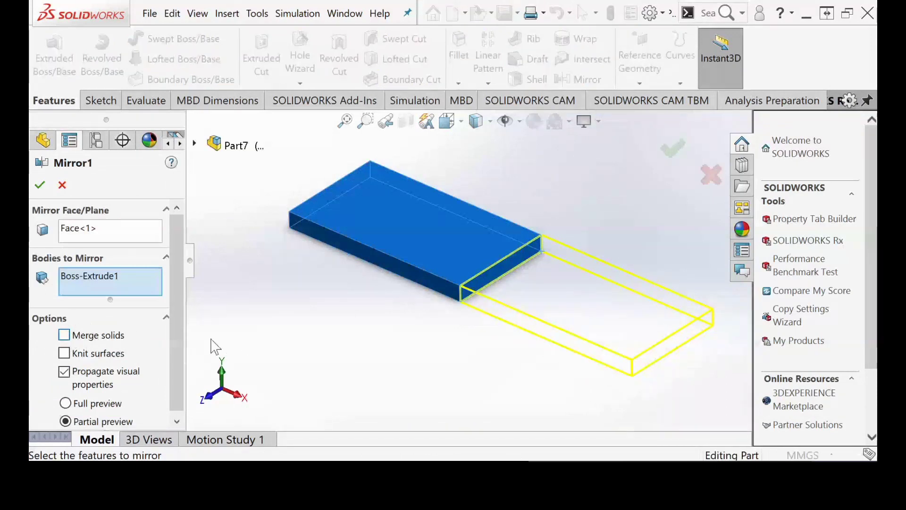
pyautogui.click(39, 184)
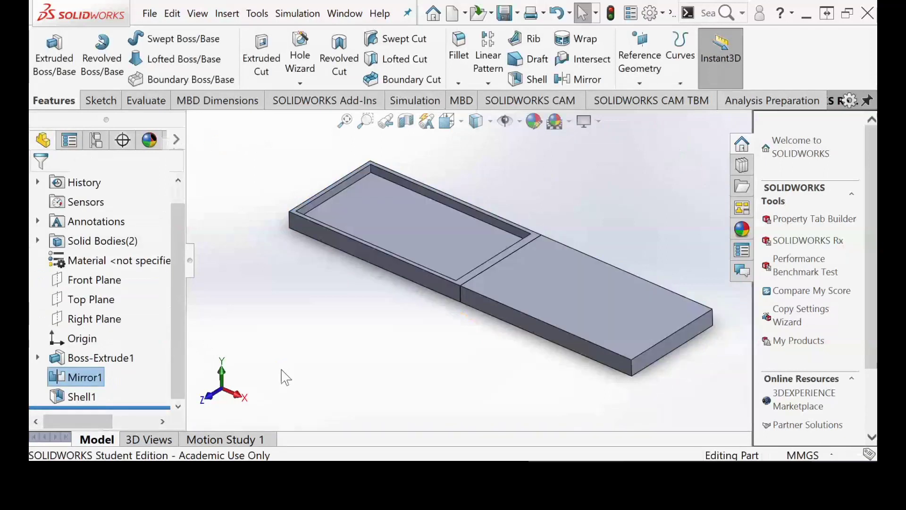
# Zoom and orbit the part, highlighting the shelled tray's faces to check both bodies.
pyautogui.scroll(-2, 510, 274)
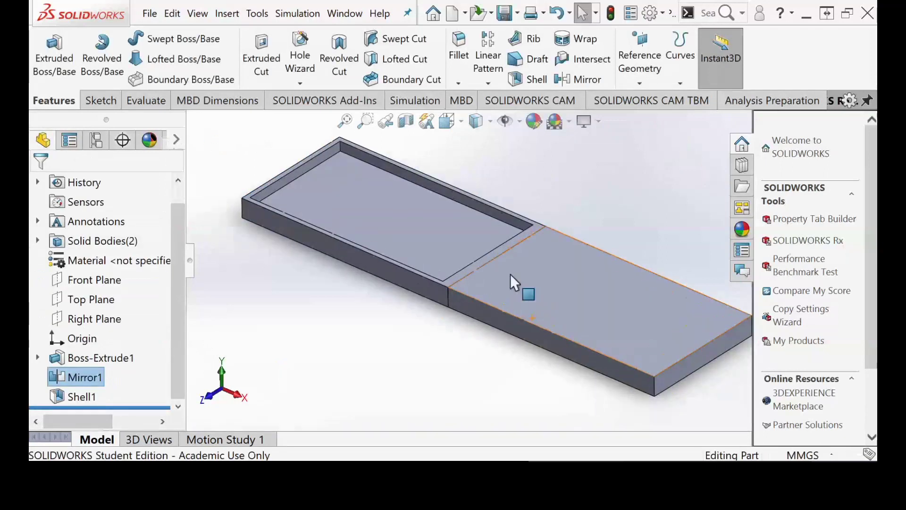
pyautogui.click(406, 220)
pyautogui.click(396, 321)
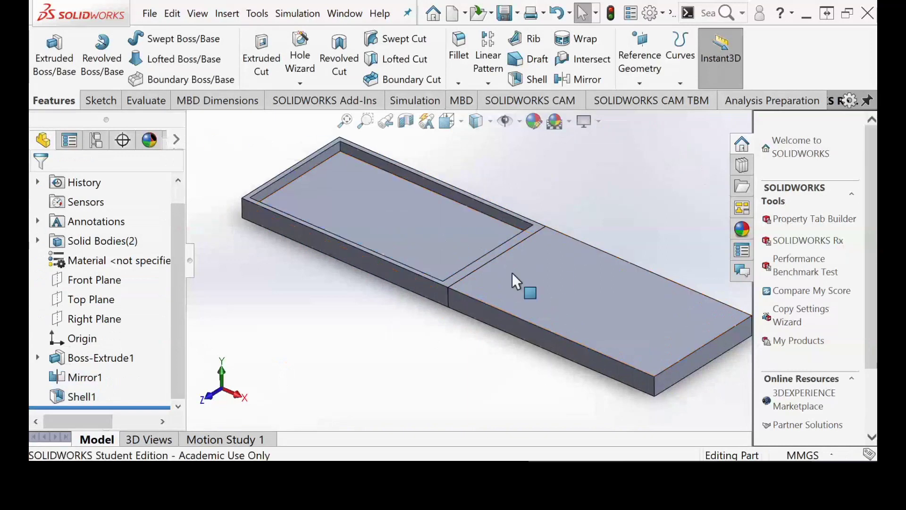
pyautogui.scroll(2, 480, 367)
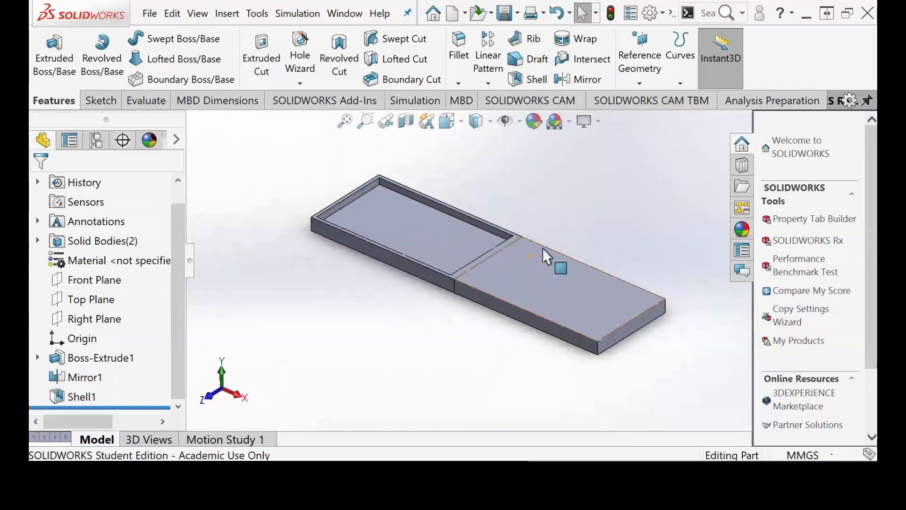
pyautogui.moveTo(587, 242); pyautogui.dragTo(406, 361, button='middle')
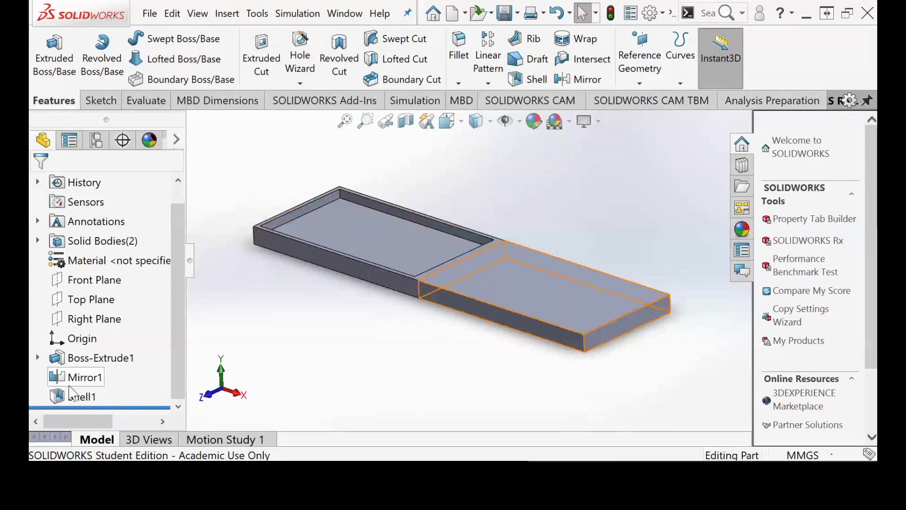
pyautogui.moveTo(467, 352); pyautogui.dragTo(444, 378, button='middle')
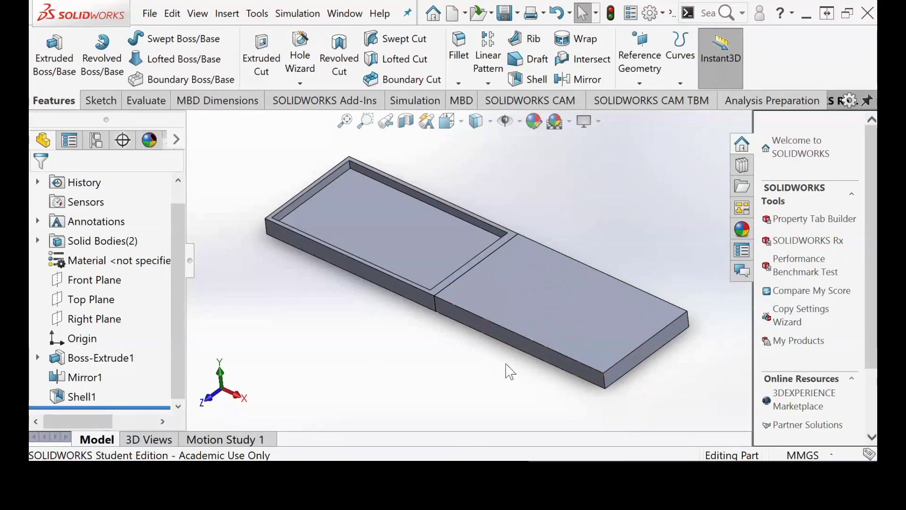
# Switch to Part5, roll its history back above the ribs, and view it isometrically.
pyautogui.scroll(2, 500, 364)
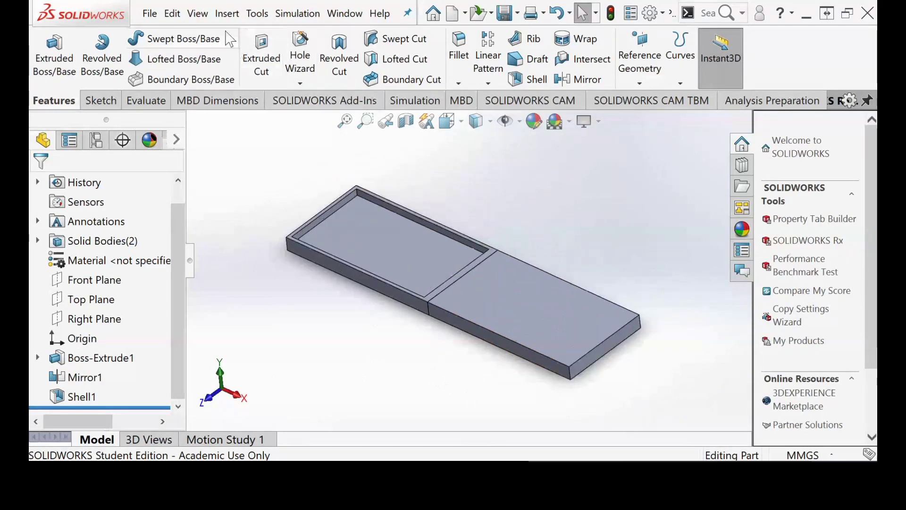
pyautogui.click(331, 19)
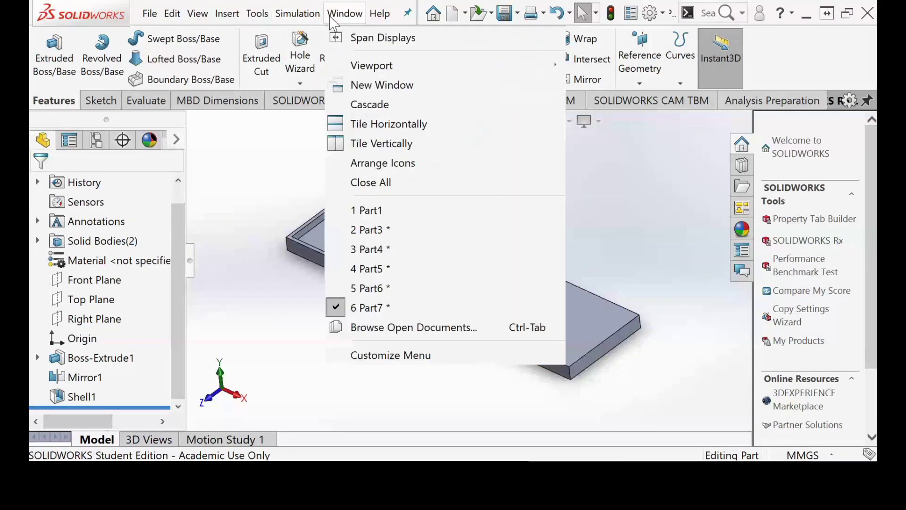
pyautogui.click(344, 268)
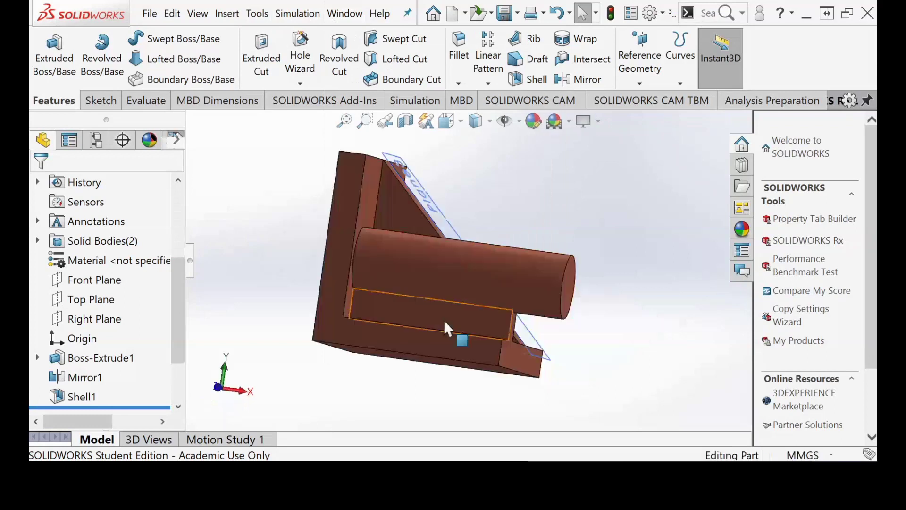
pyautogui.moveTo(113, 368); pyautogui.dragTo(94, 298)
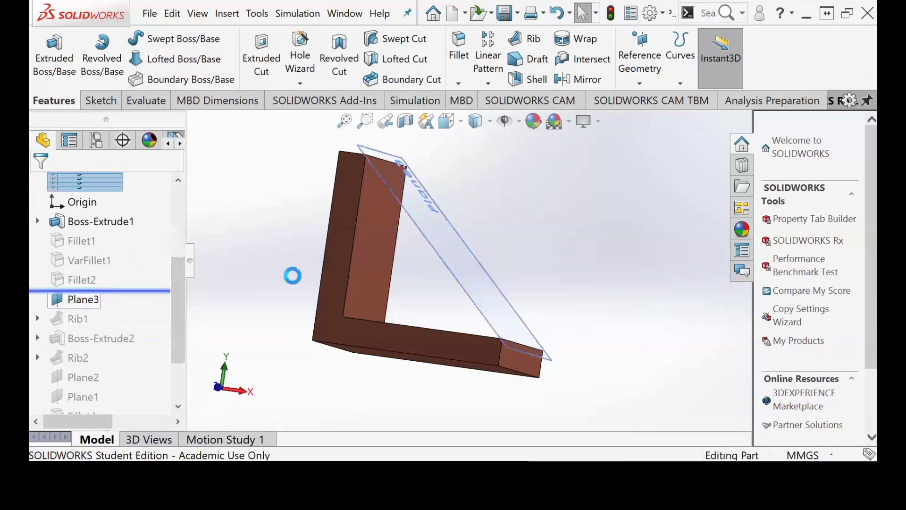
pyautogui.moveTo(349, 235); pyautogui.dragTo(503, 257, button='middle')
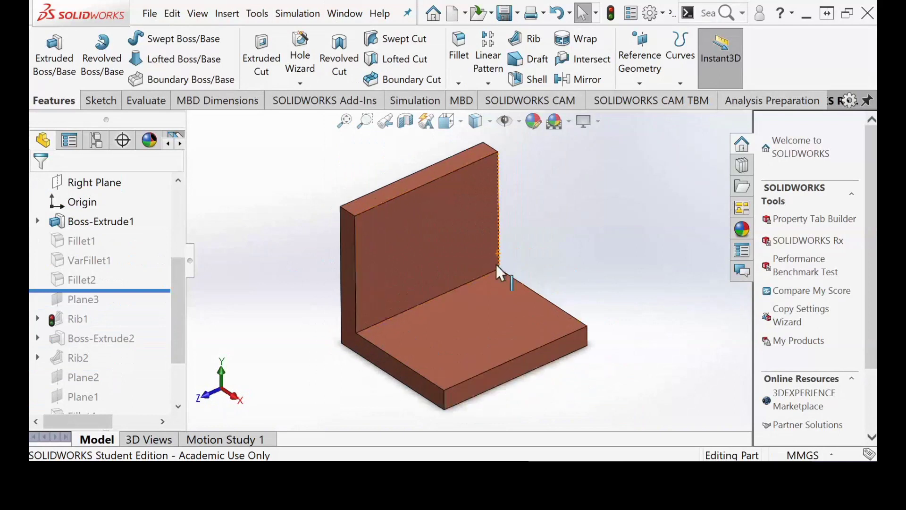
# Select the bracket's upright face and view it Normal To.
pyautogui.moveTo(449, 327); pyautogui.dragTo(412, 282, button='middle')
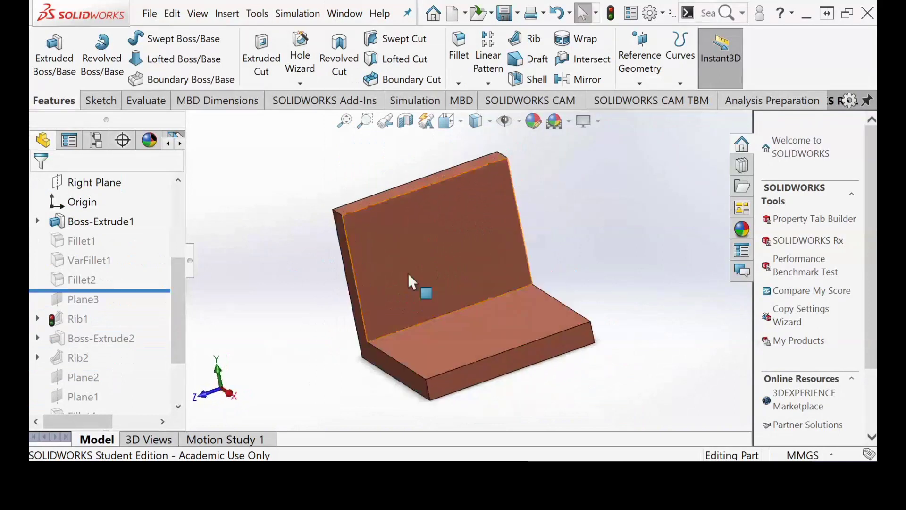
pyautogui.click(408, 273)
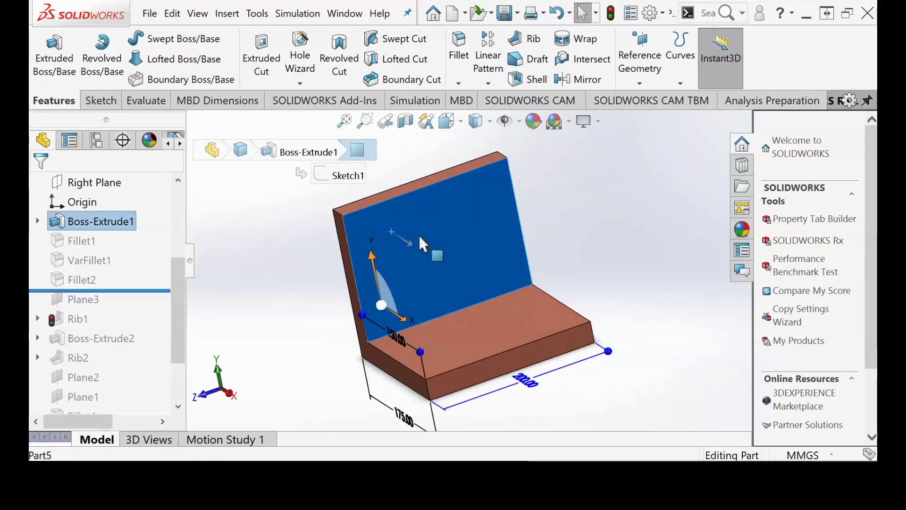
pyautogui.click(296, 257)
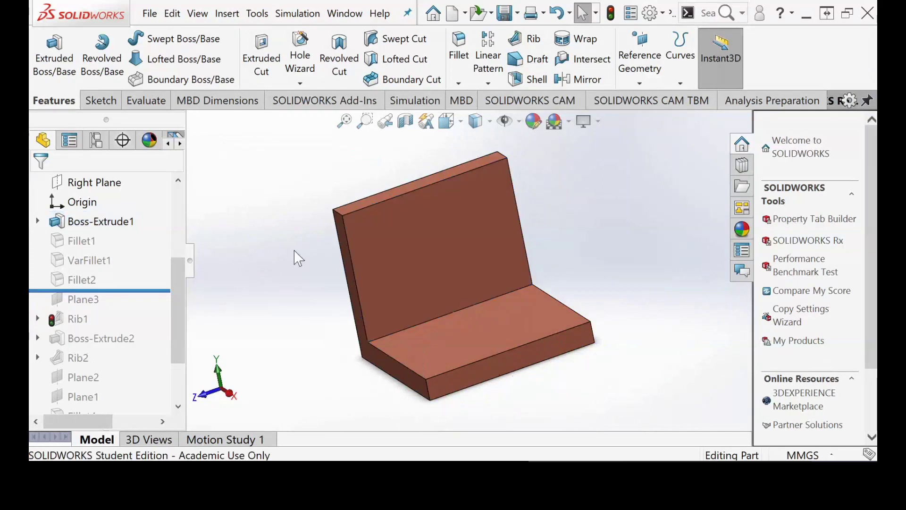
pyautogui.click(416, 251)
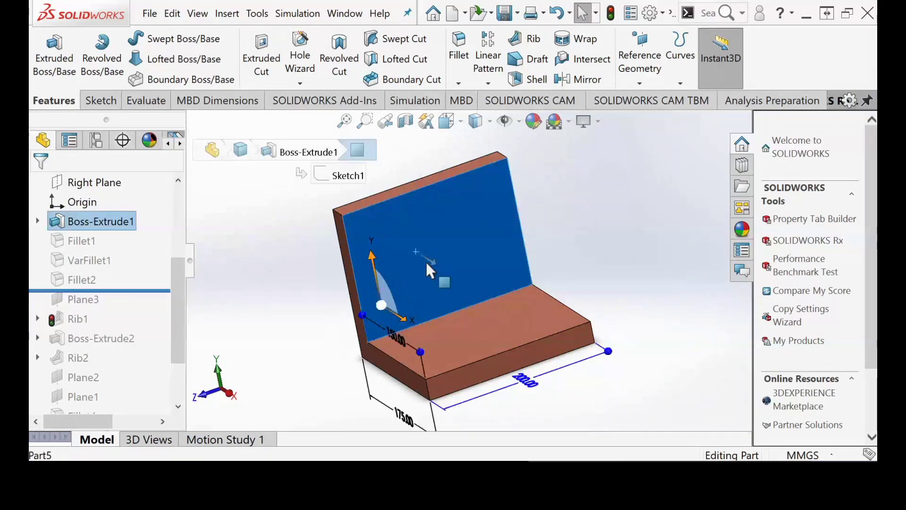
pyautogui.click(282, 235)
pyautogui.click(397, 230)
pyautogui.hotkey('ctrl', '8')
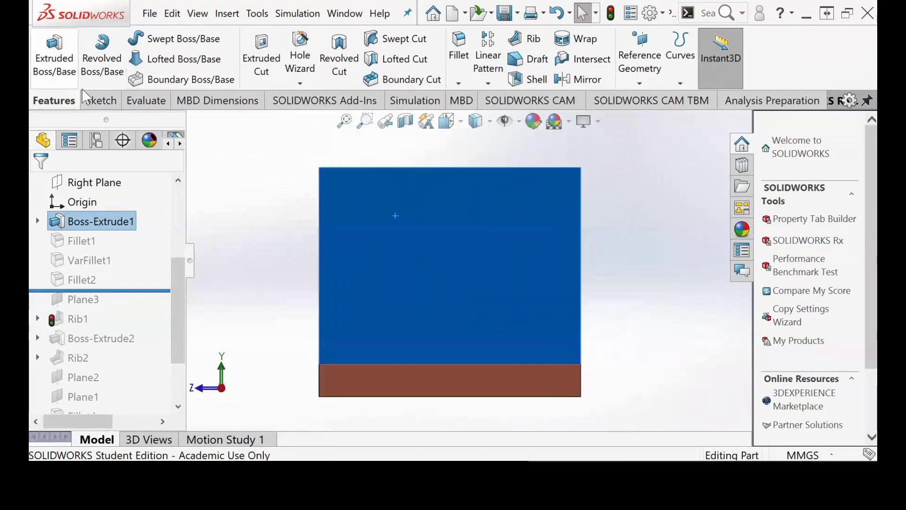
# Cancel the stray circle tool and open Sketch6 on the upright face.
pyautogui.click(100, 100)
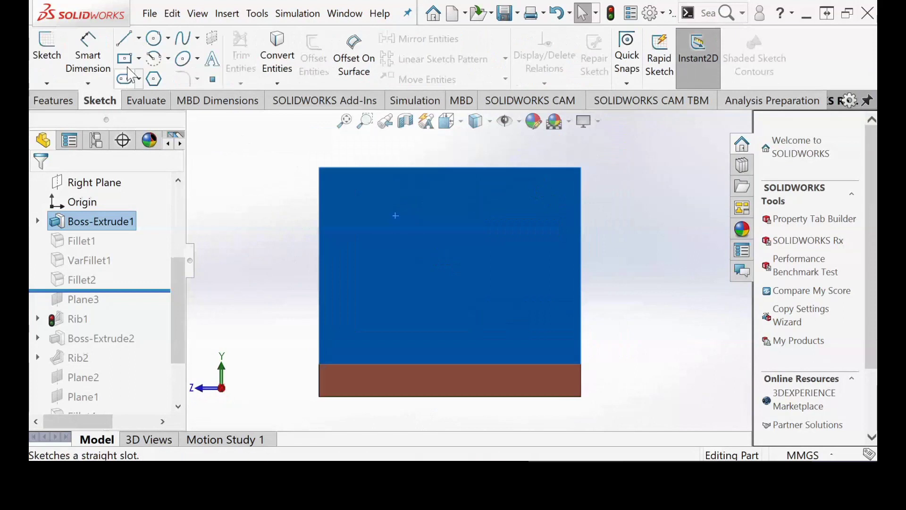
pyautogui.click(161, 44)
pyautogui.click(352, 200)
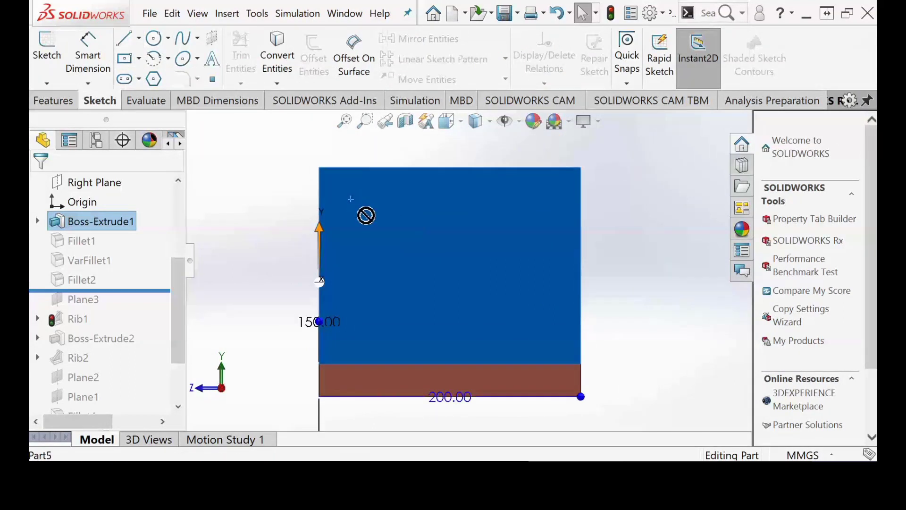
pyautogui.click(263, 145)
pyautogui.click(154, 38)
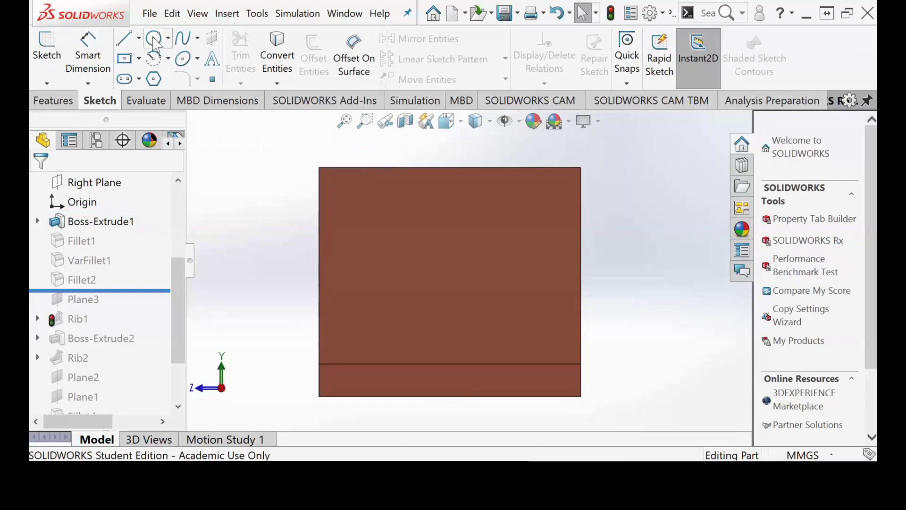
pyautogui.press('Escape')
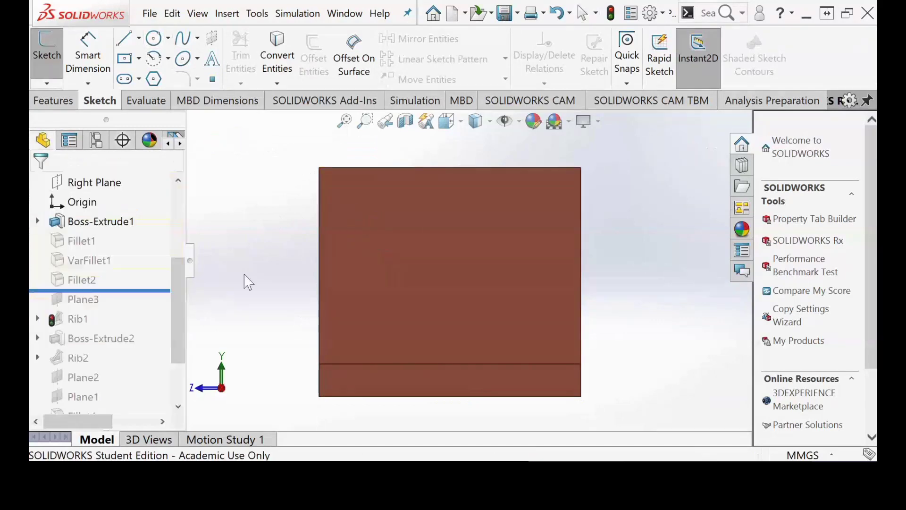
pyautogui.click(378, 234)
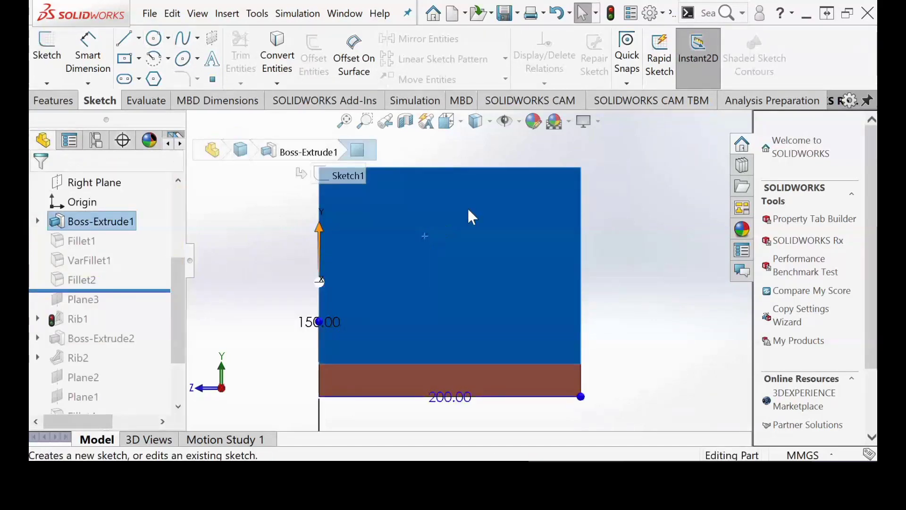
pyautogui.click(47, 54)
# Draw a small circle near the top-left corner of the upright face for an Extruded Cut.
pyautogui.click(154, 38)
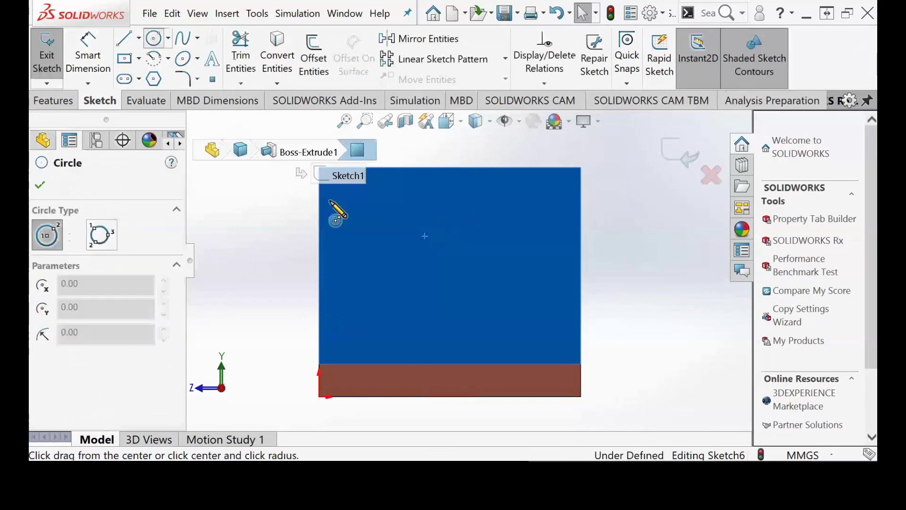
pyautogui.click(352, 205)
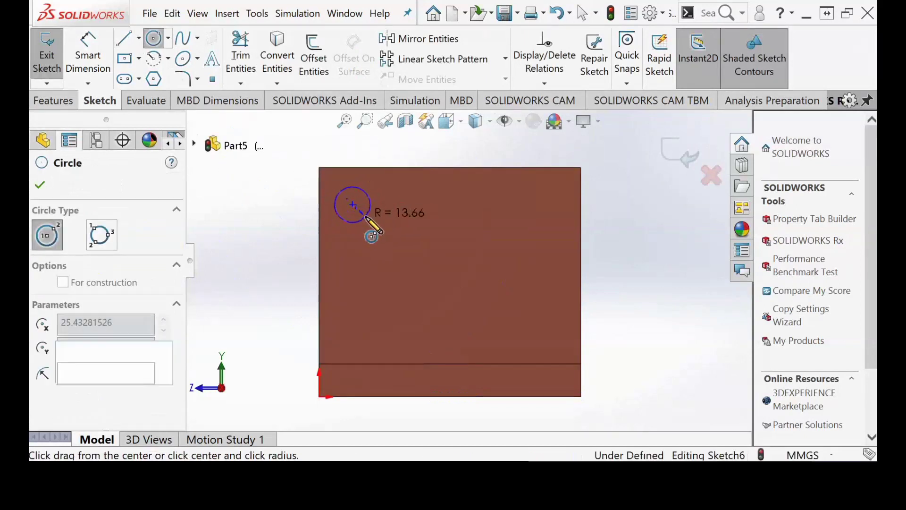
pyautogui.click(352, 222)
pyautogui.click(40, 185)
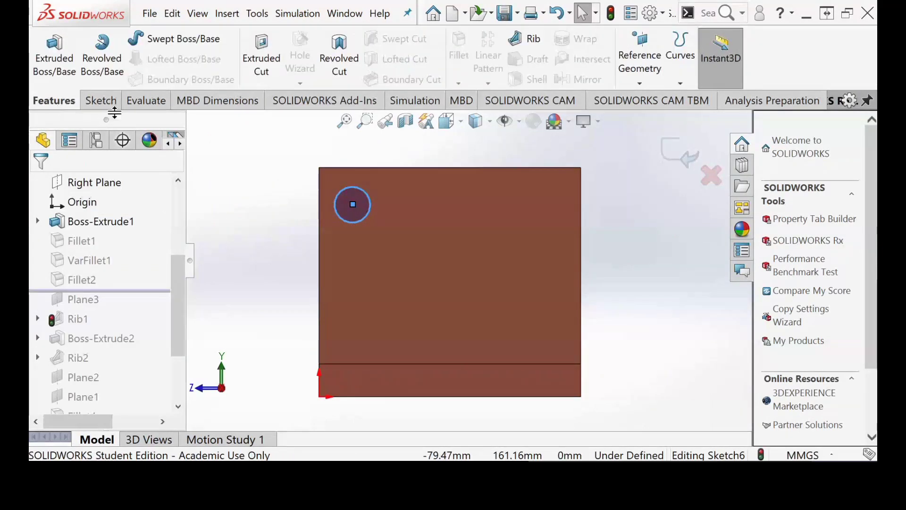
pyautogui.click(266, 70)
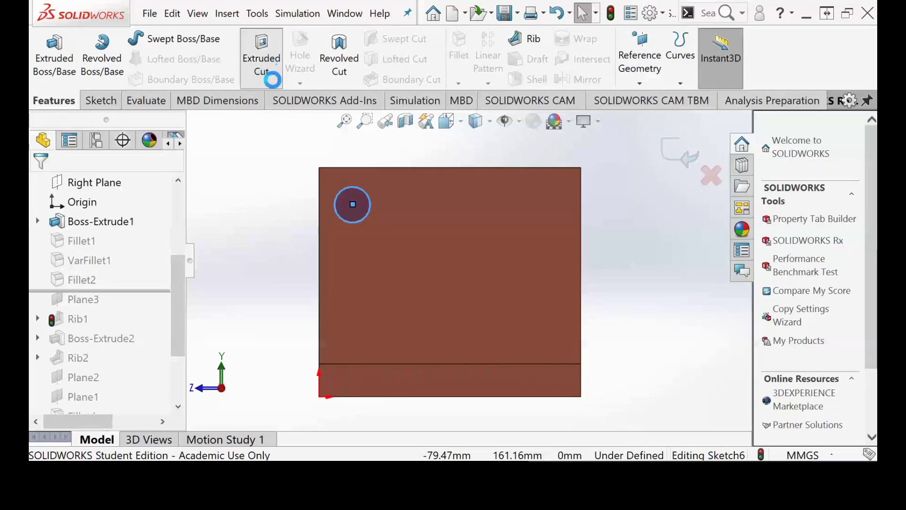
pyautogui.click(149, 274)
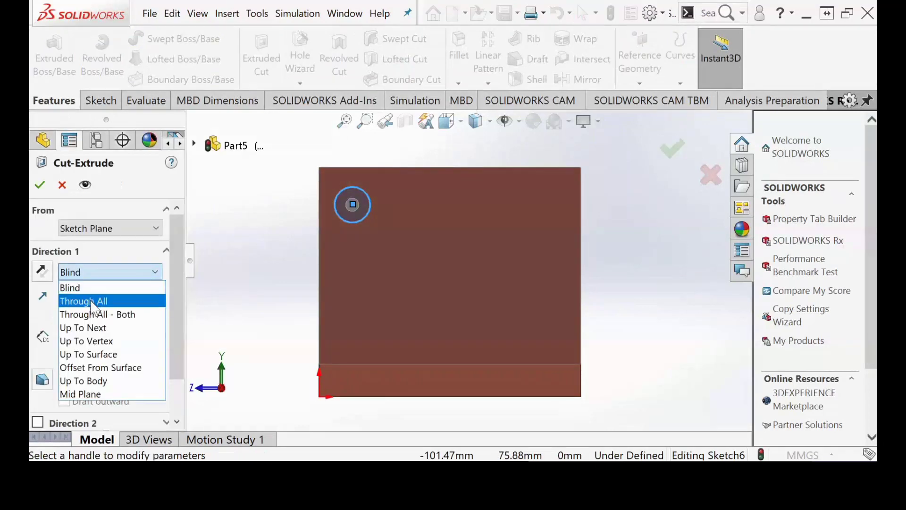
pyautogui.click(92, 302)
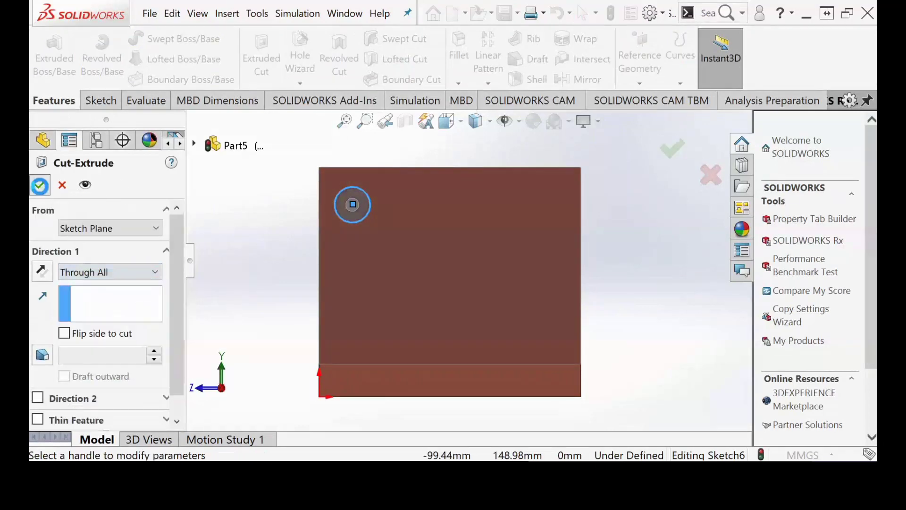
pyautogui.click(39, 186)
pyautogui.scroll(2, 402, 295)
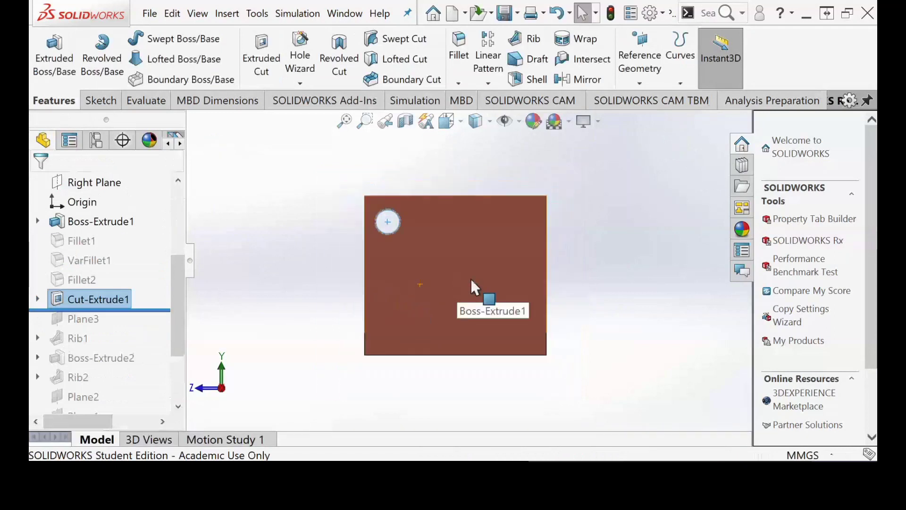
pyautogui.hotkey('ctrl', '7')
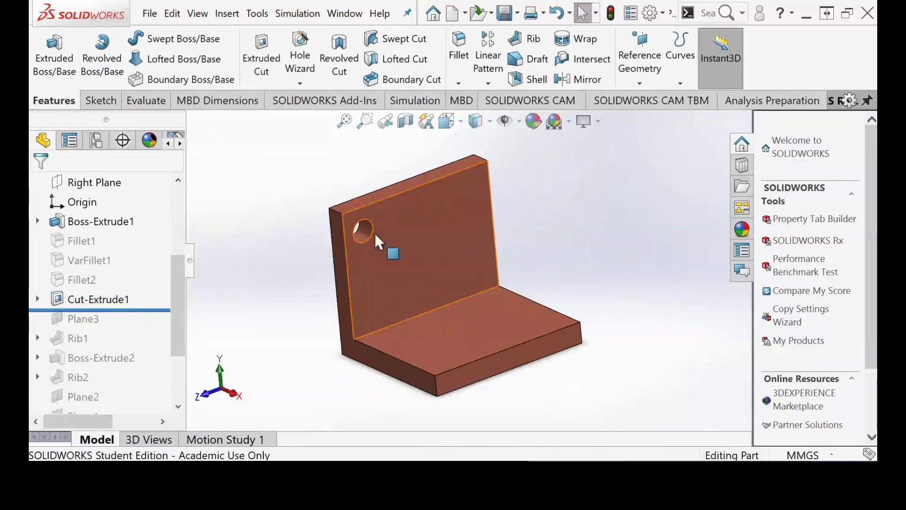
pyautogui.scroll(-2, 375, 235)
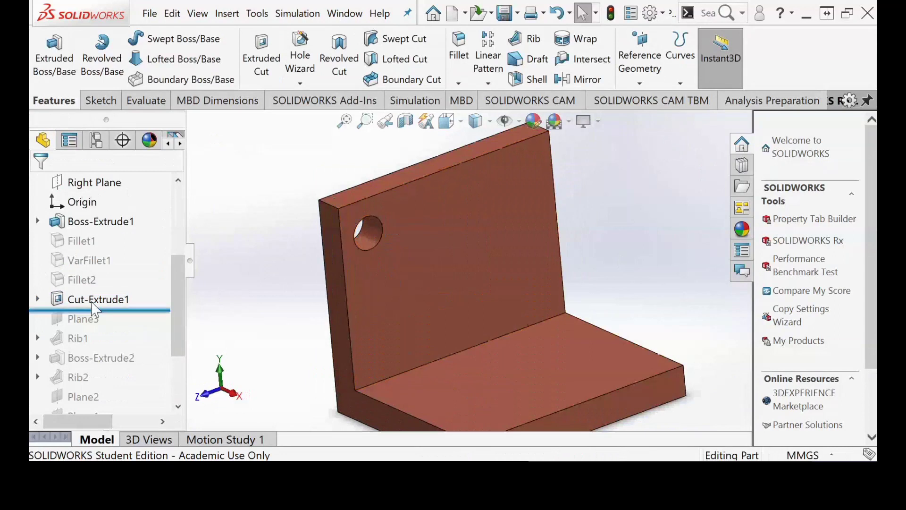
pyautogui.click(74, 225)
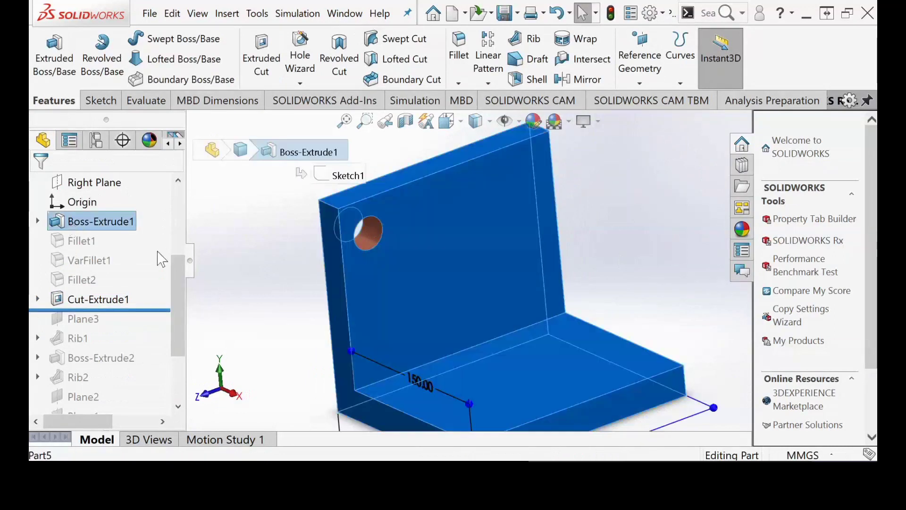
pyautogui.click(97, 299)
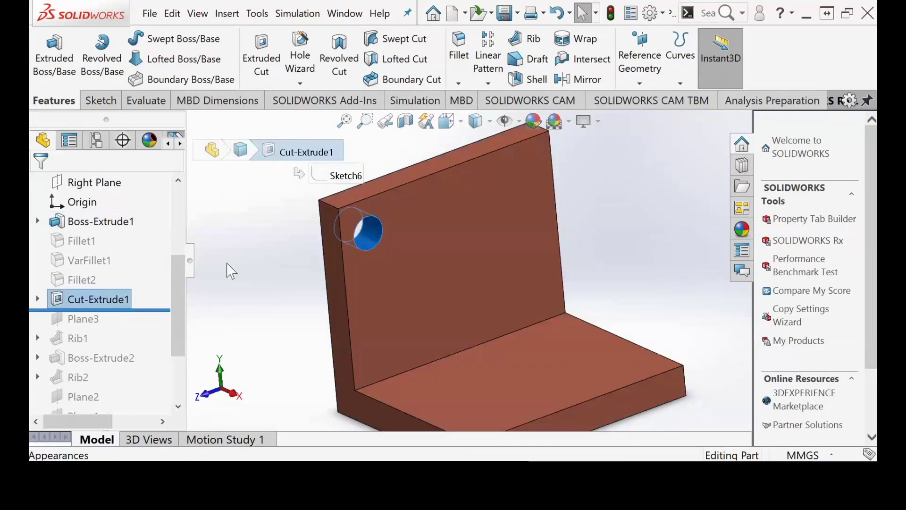
pyautogui.click(281, 288)
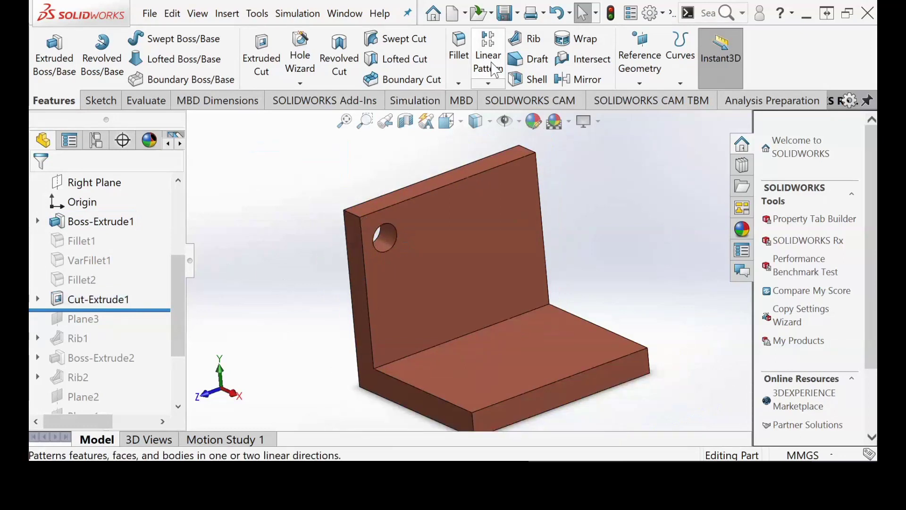
pyautogui.click(489, 83)
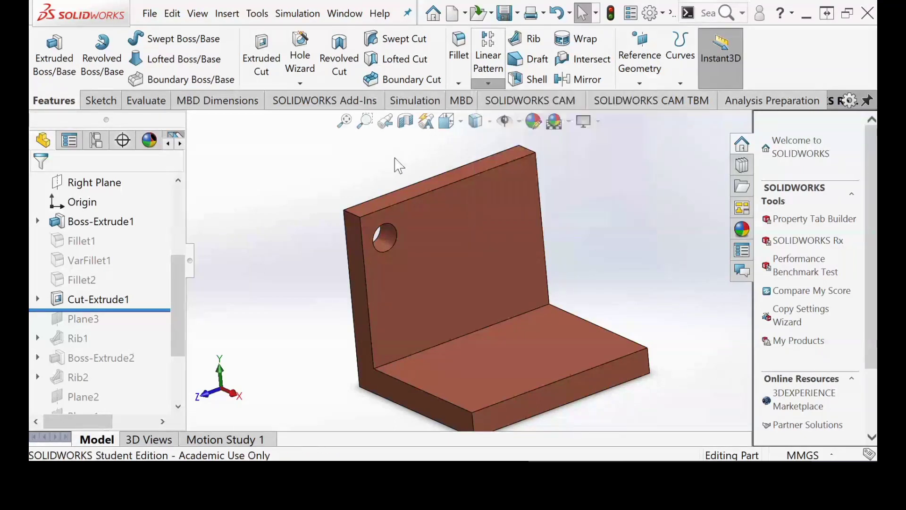
# Start a Linear Pattern using the top edge for 4 copies and the vertical edge as Direction 2.
pyautogui.click(489, 60)
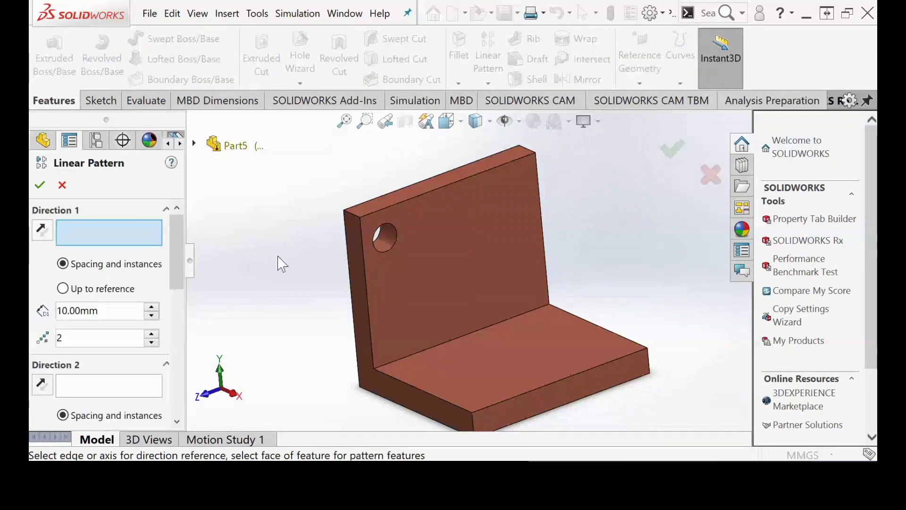
pyautogui.click(405, 210)
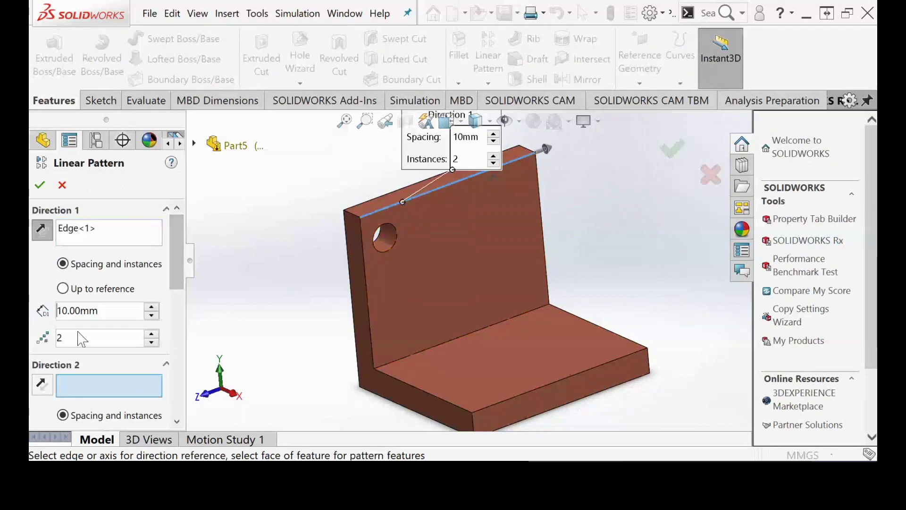
pyautogui.click(151, 334)
pyautogui.click(152, 334)
pyautogui.moveTo(183, 259); pyautogui.dragTo(182, 296)
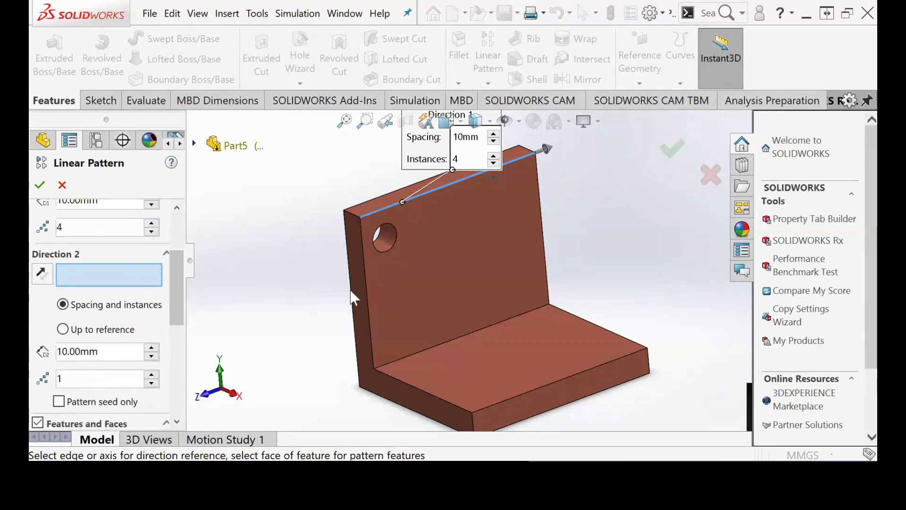
pyautogui.click(367, 284)
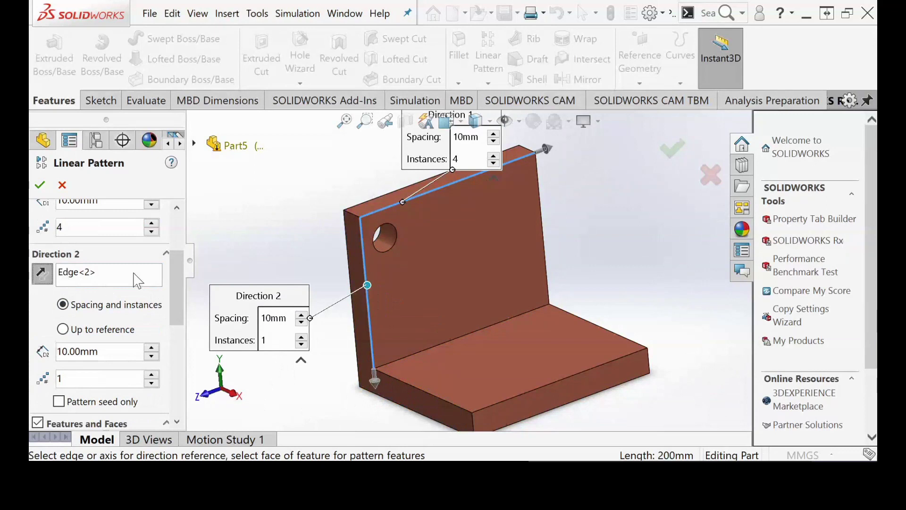
pyautogui.click(151, 375)
pyautogui.moveTo(181, 304); pyautogui.dragTo(173, 344)
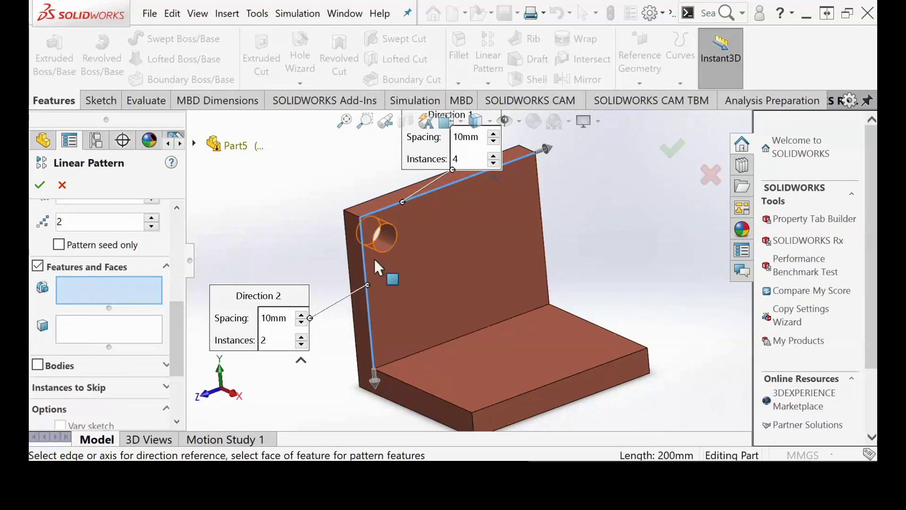
# Pattern Cut-Extrude1 at 50 mm spacing along the top edge and three rows 40 mm apart.
pyautogui.click(193, 142)
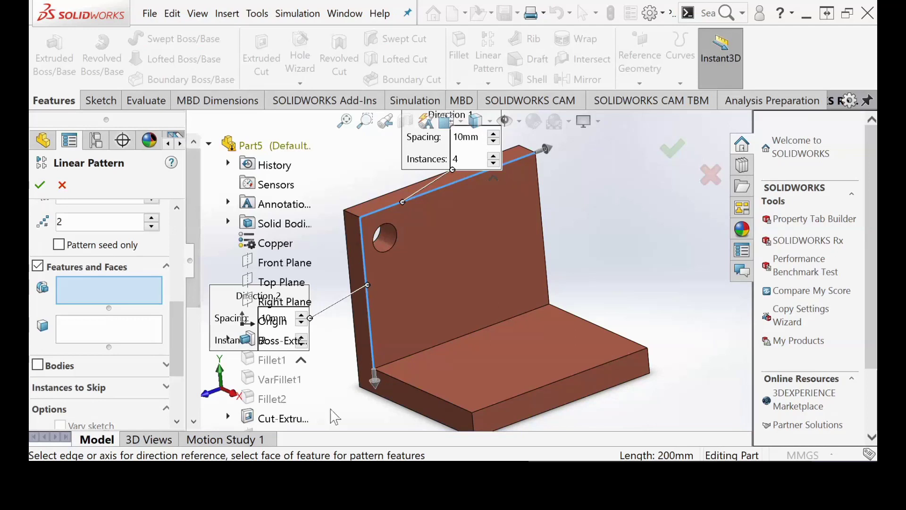
pyautogui.click(282, 420)
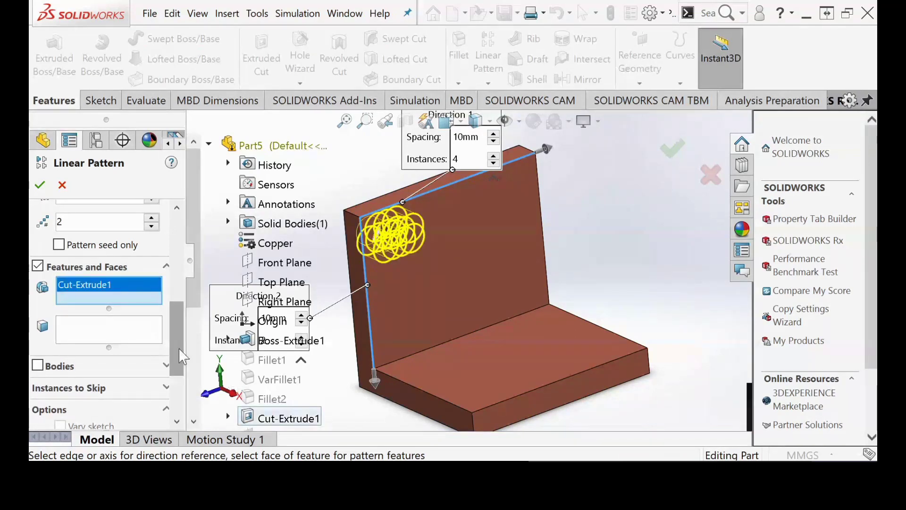
pyautogui.moveTo(175, 358); pyautogui.dragTo(175, 286)
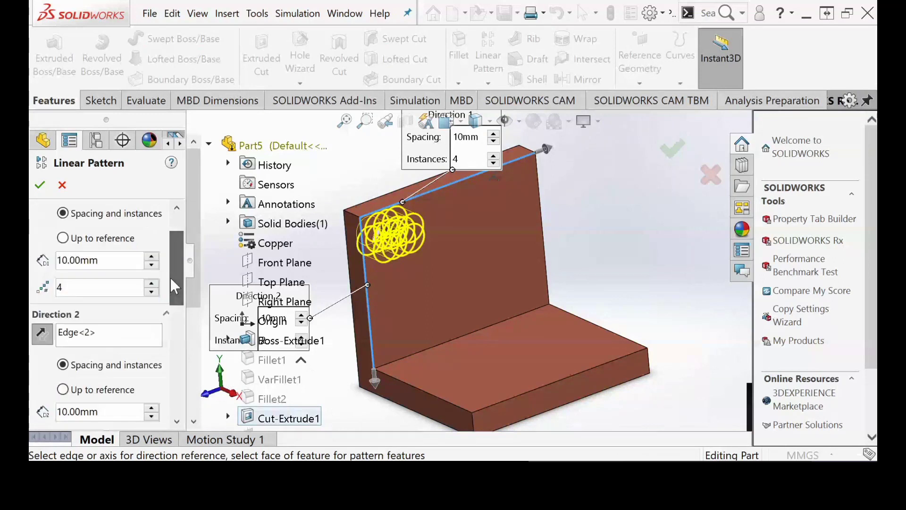
pyautogui.click(152, 257)
pyautogui.click(152, 257)
pyautogui.click(152, 256)
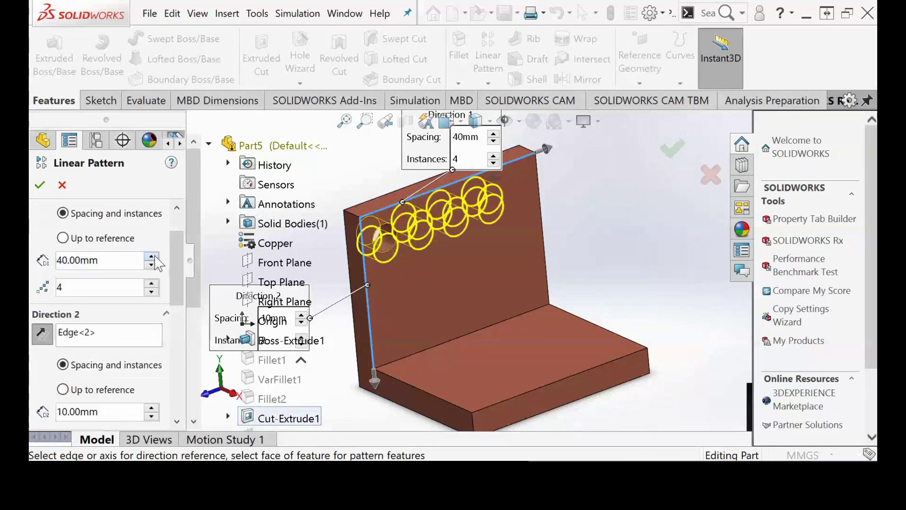
pyautogui.click(152, 257)
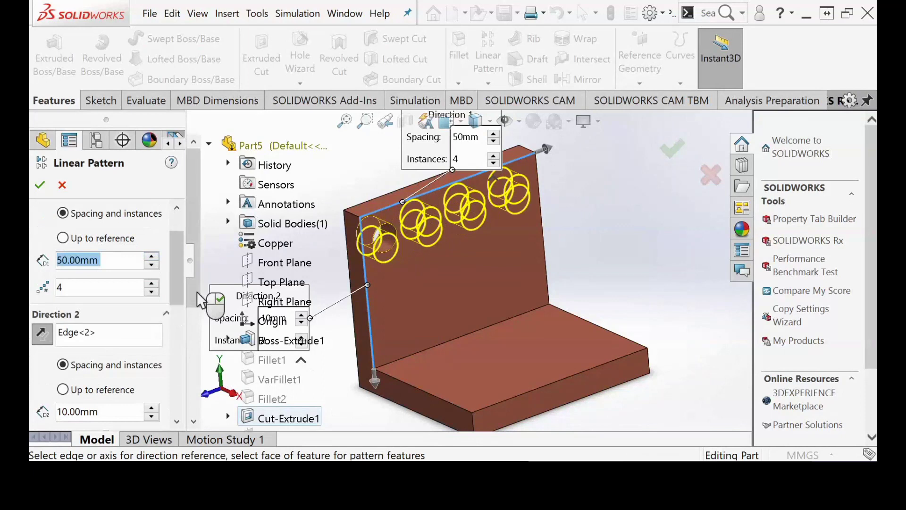
pyautogui.moveTo(178, 293); pyautogui.dragTo(181, 346)
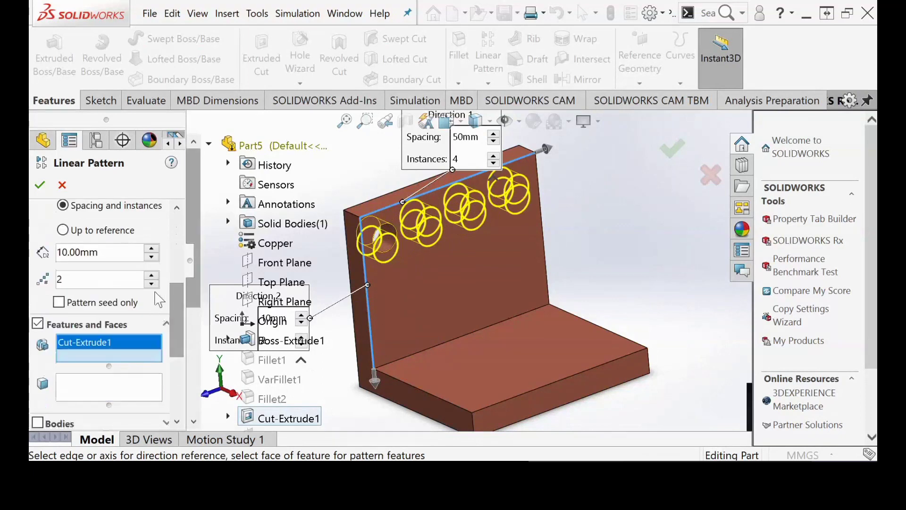
pyautogui.click(153, 249)
pyautogui.click(152, 249)
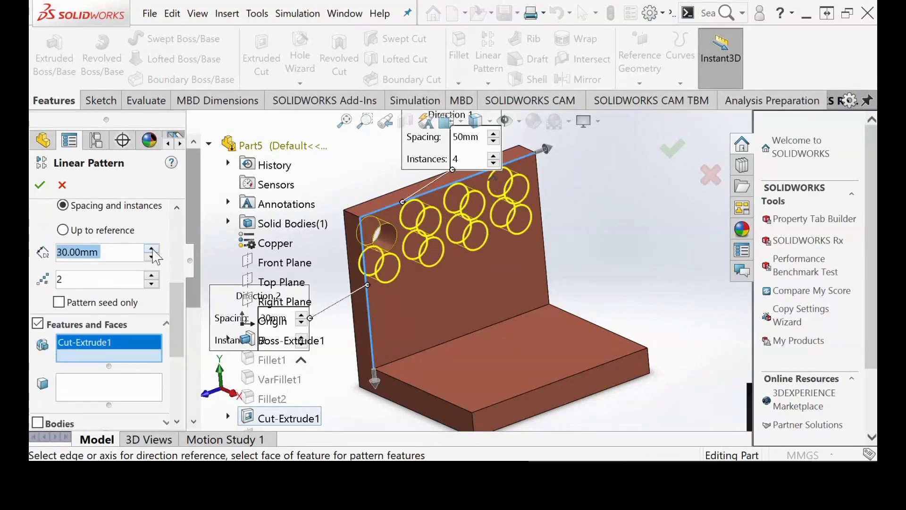
pyautogui.click(152, 249)
pyautogui.click(152, 249)
pyautogui.click(152, 257)
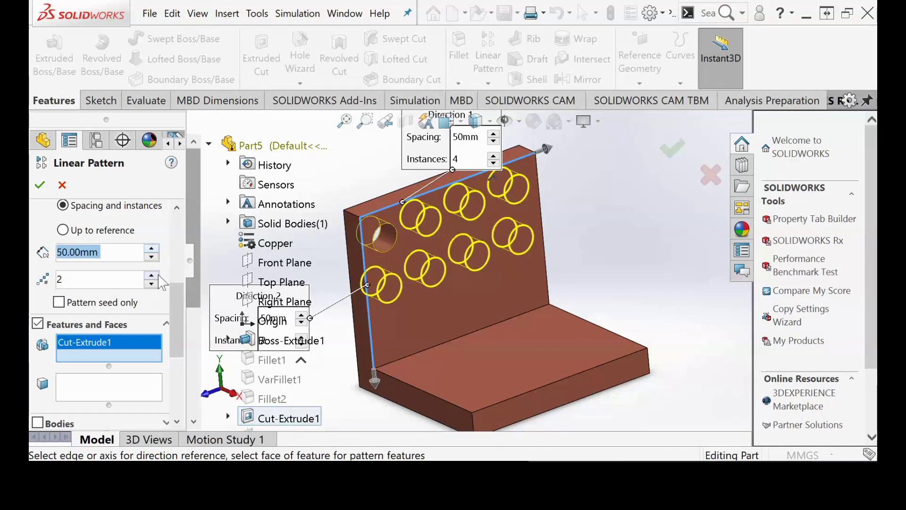
pyautogui.click(152, 274)
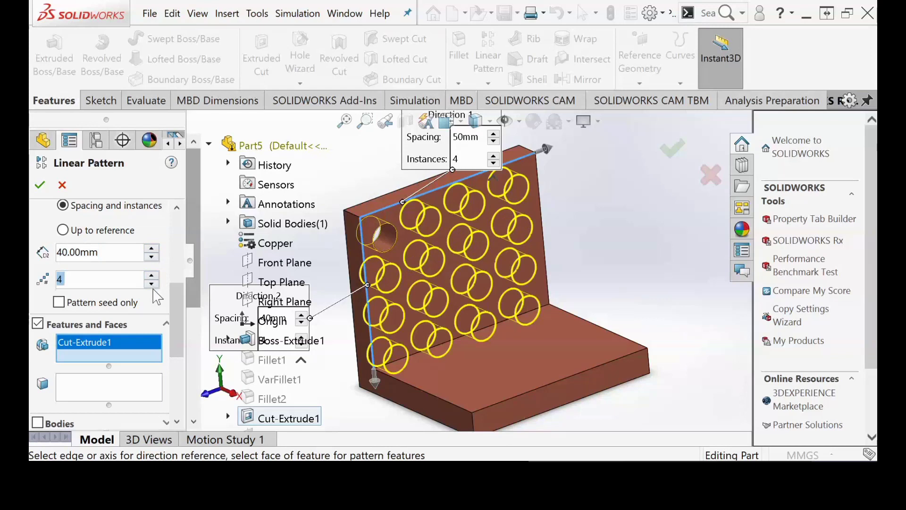
pyautogui.moveTo(448, 373); pyautogui.dragTo(536, 300, button='middle')
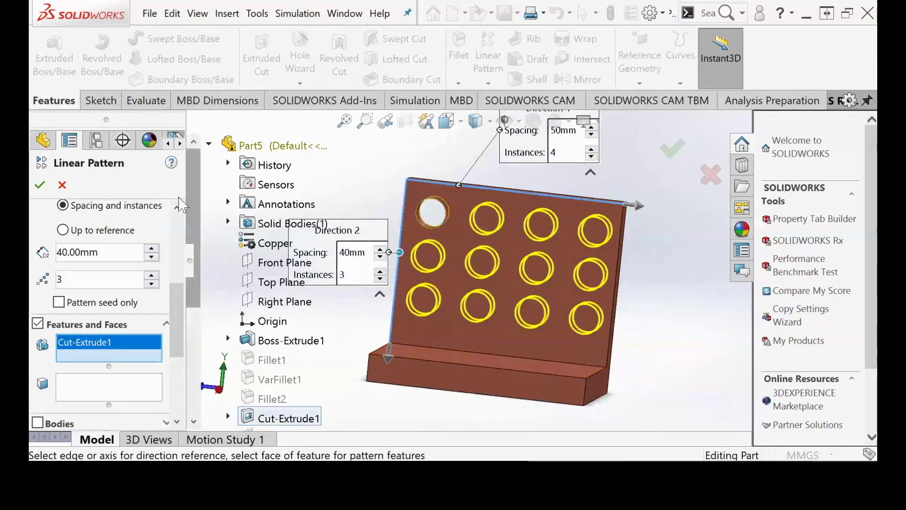
# Confirm LPattern1's 4 × 3 grid of twelve holes and begin a new document.
pyautogui.click(40, 186)
pyautogui.moveTo(358, 300); pyautogui.dragTo(443, 343, button='middle')
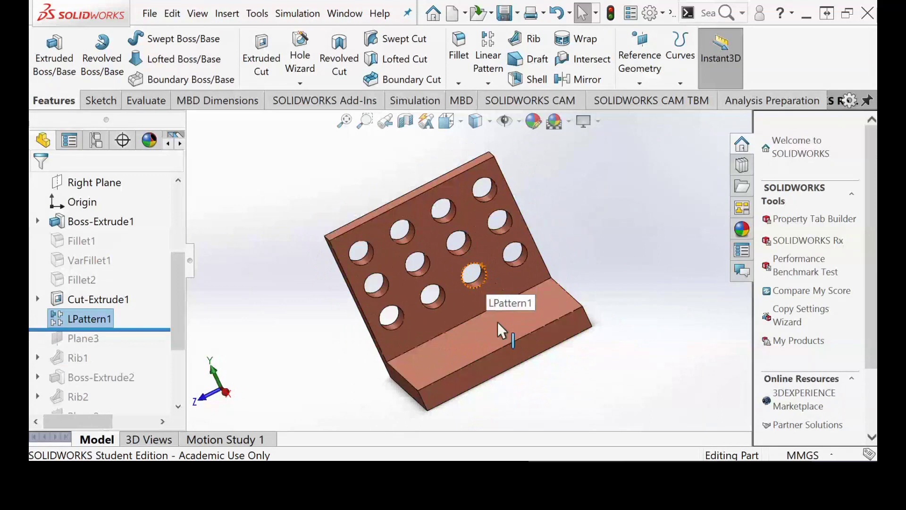
pyautogui.moveTo(497, 322); pyautogui.dragTo(542, 307, button='middle')
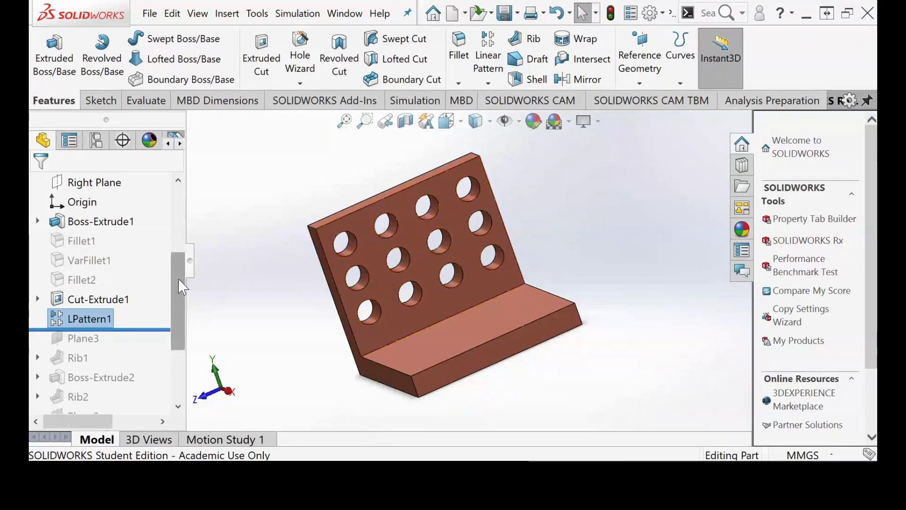
pyautogui.moveTo(177, 279)
pyautogui.mouseDown()
pyautogui.moveTo(175, 304)
pyautogui.moveTo(177, 282)
pyautogui.mouseUp()
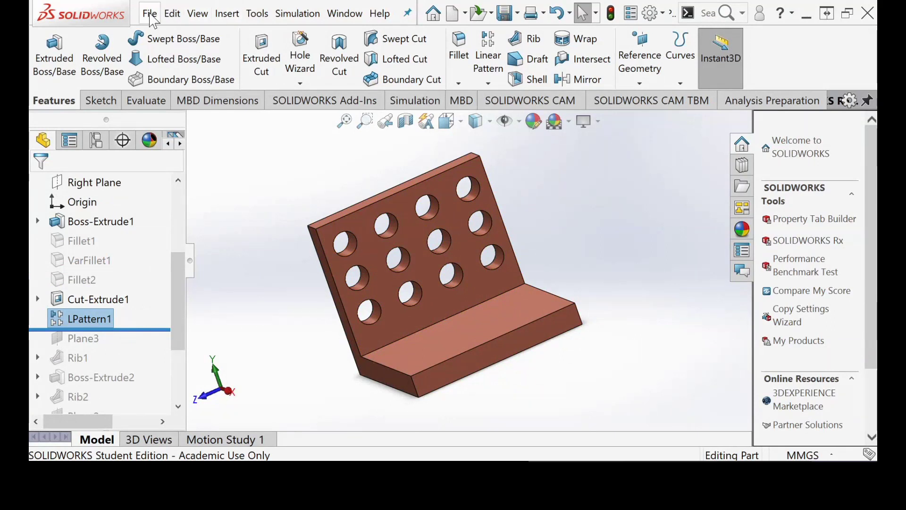
pyautogui.click(152, 18)
pyautogui.click(171, 57)
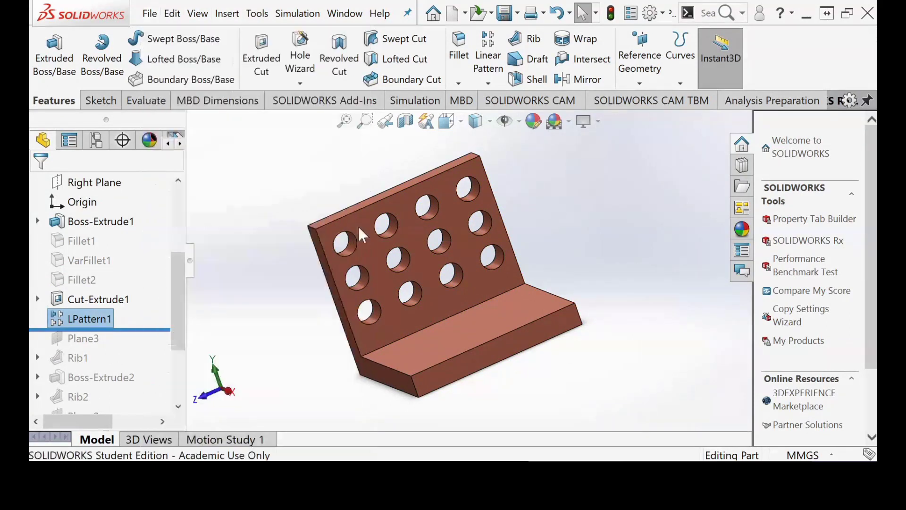
# Create a new part and open a sketch on Front Plane, discarding the stray line.
pyautogui.click(470, 382)
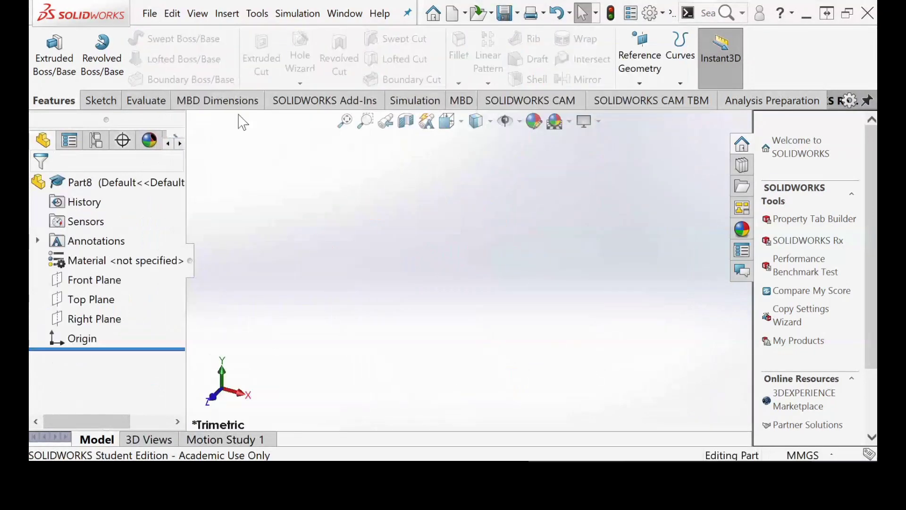
pyautogui.click(94, 285)
pyautogui.click(101, 263)
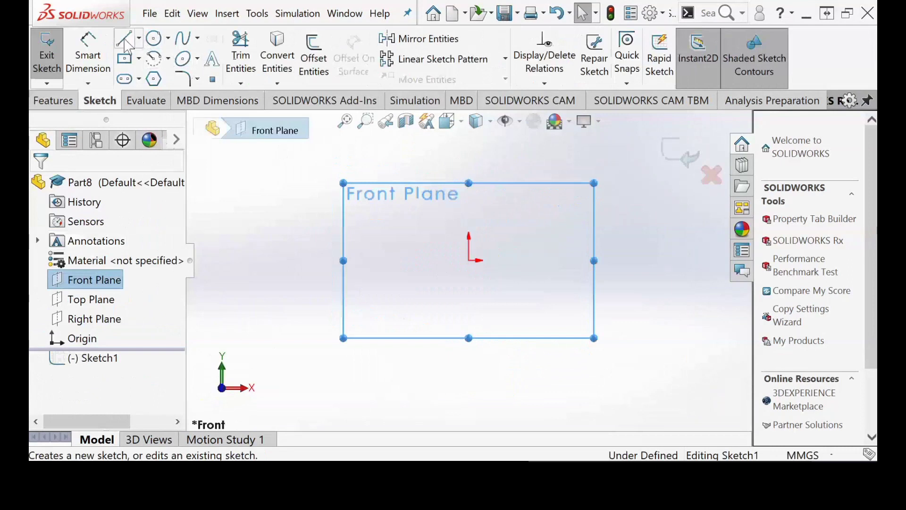
pyautogui.click(125, 38)
pyautogui.click(469, 260)
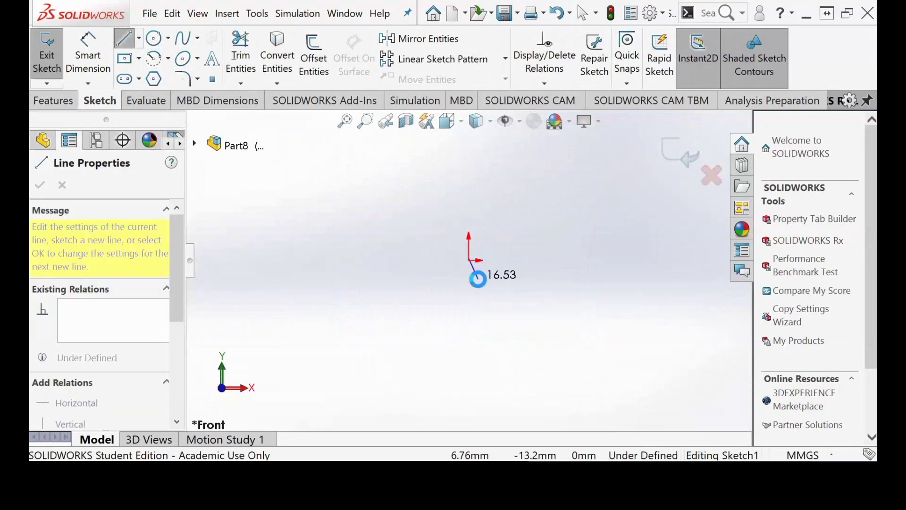
pyautogui.press('Escape')
pyautogui.press('l')
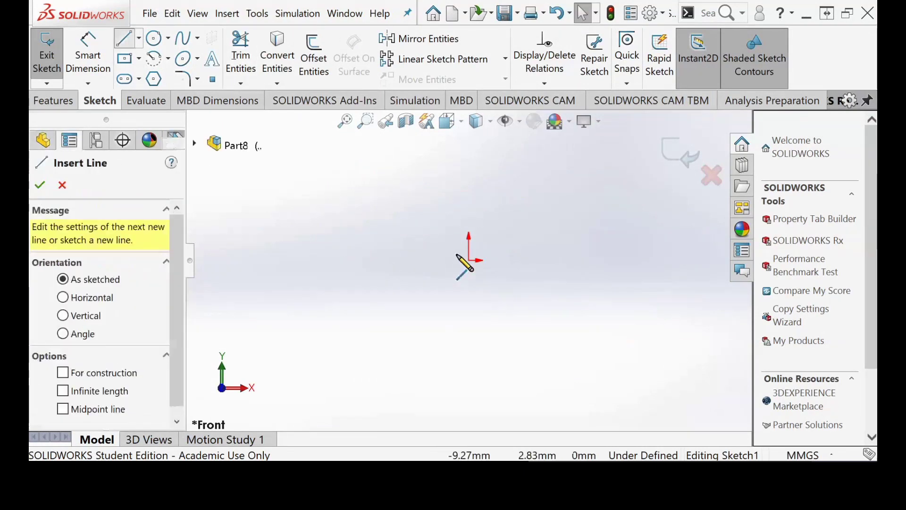
pyautogui.click(469, 261)
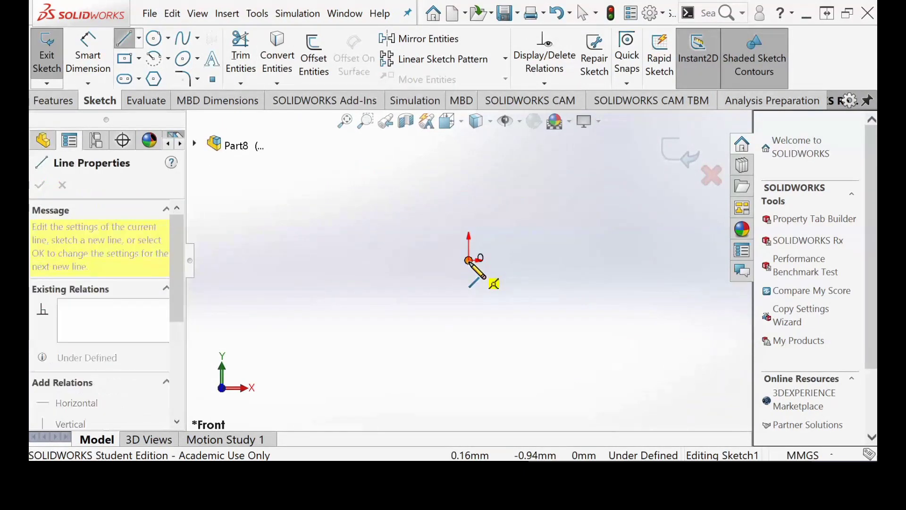
pyautogui.press('Escape')
pyautogui.press('Escape')
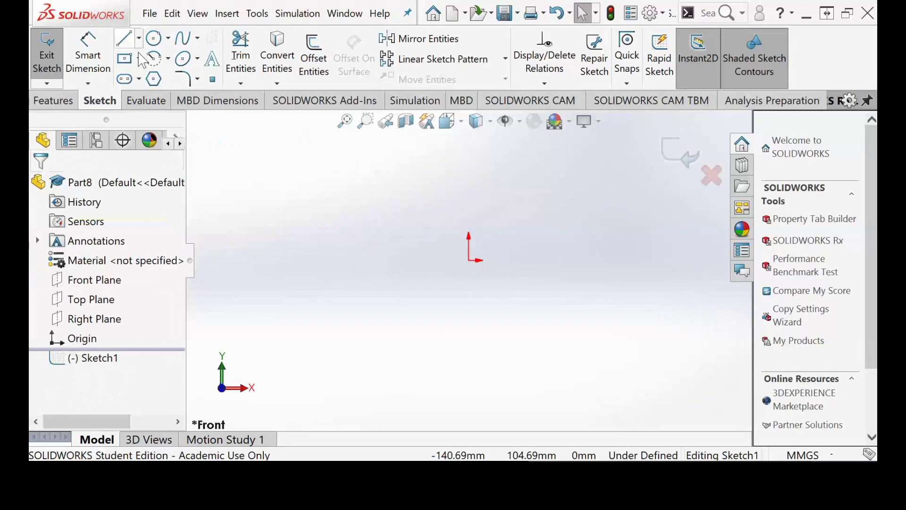
# Draw a centre rectangle at the origin and a small corner rectangle near its top-left.
pyautogui.press('r')
pyautogui.click(469, 261)
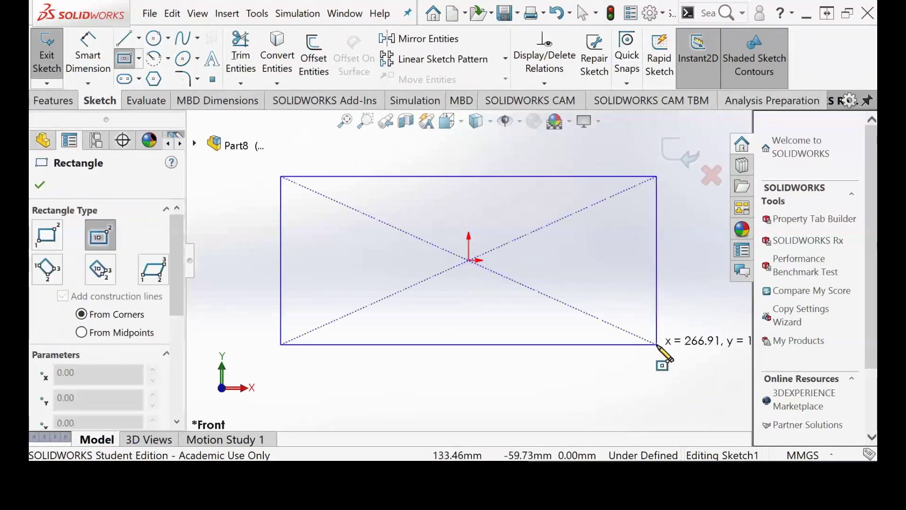
pyautogui.click(661, 357)
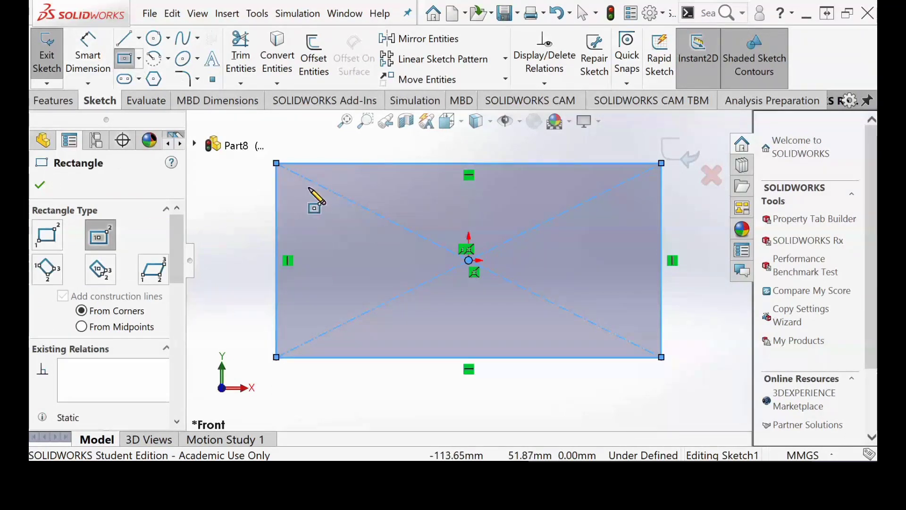
pyautogui.click(139, 58)
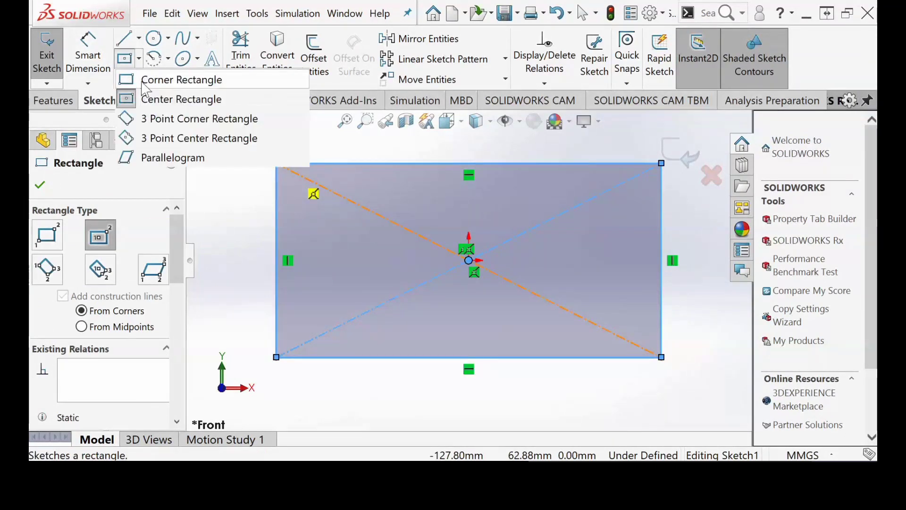
pyautogui.click(181, 76)
pyautogui.click(309, 189)
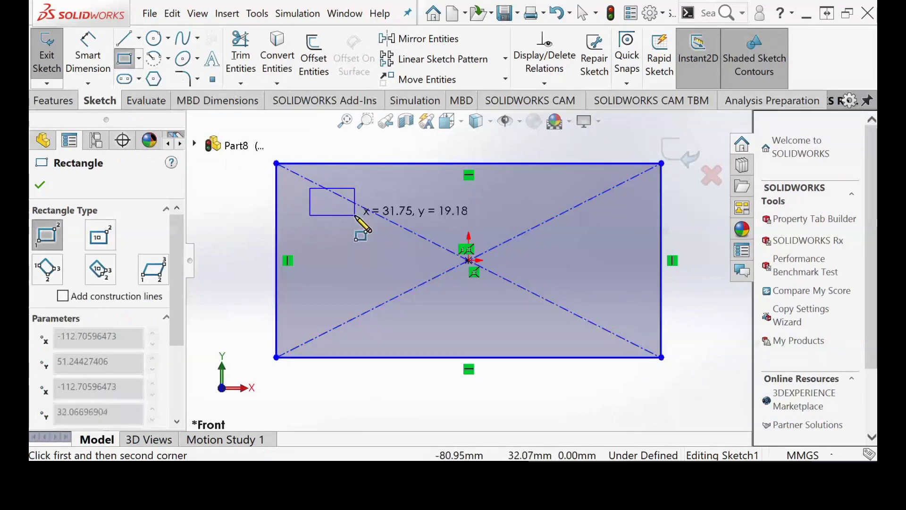
pyautogui.click(355, 216)
pyautogui.press('Escape')
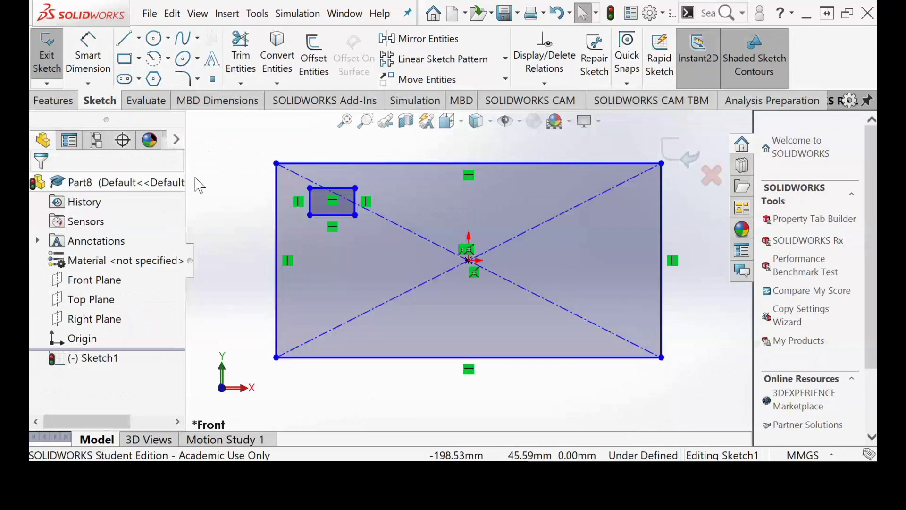
pyautogui.click(70, 104)
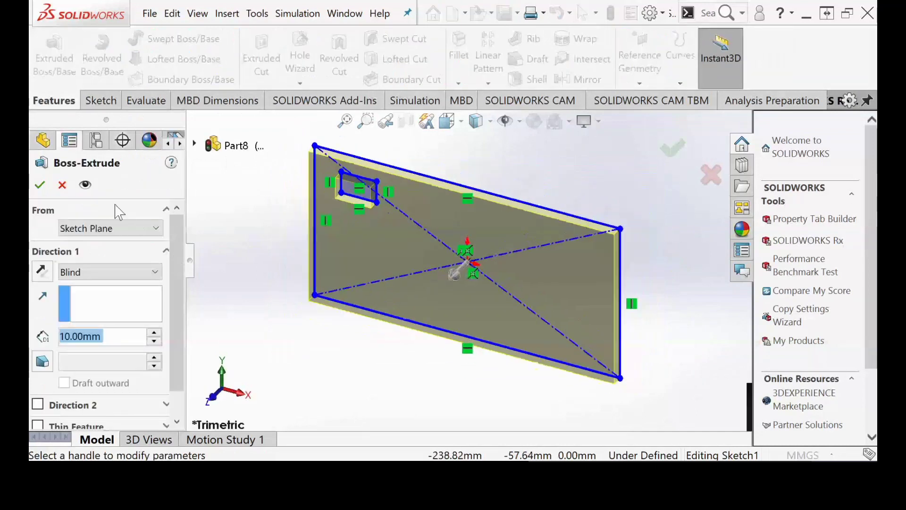
# Extrude the sketch 10 mm into a slotted plate and start a Linear Pattern from its front face.
pyautogui.click(40, 185)
pyautogui.moveTo(481, 355)
pyautogui.mouseDown(button='middle')
pyautogui.moveTo(481, 284)
pyautogui.moveTo(499, 320)
pyautogui.moveTo(435, 249)
pyautogui.mouseUp(button='middle')
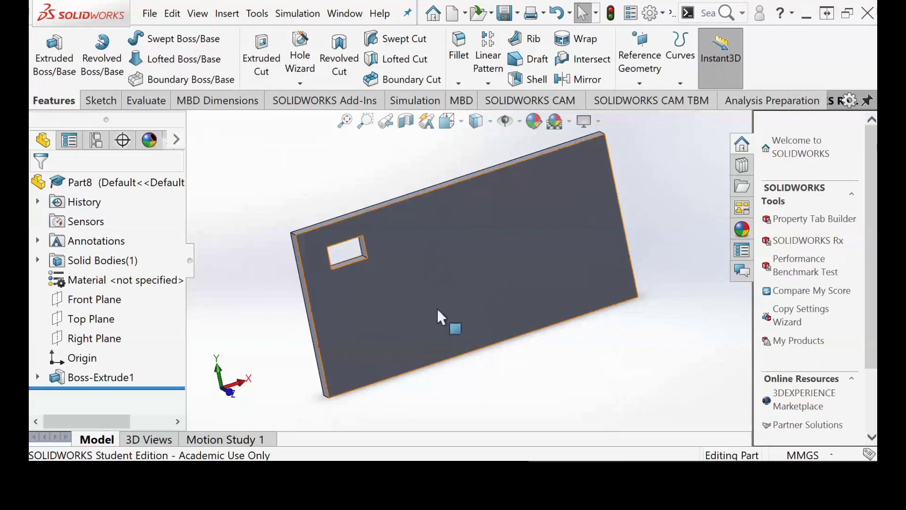
pyautogui.click(542, 310)
pyautogui.click(484, 59)
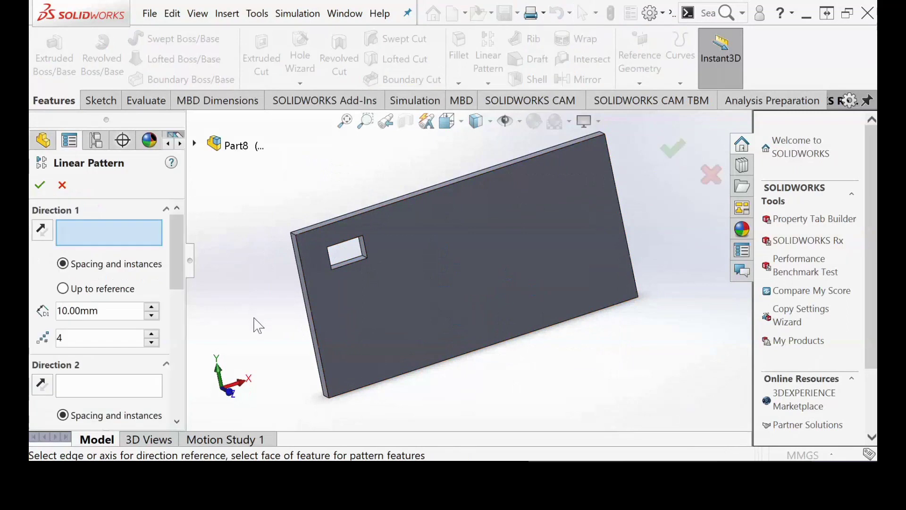
# Set the pattern direction along the top edge with 50 mm spacing and 4 instances.
pyautogui.click(351, 217)
pyautogui.moveTo(263, 227); pyautogui.dragTo(260, 94)
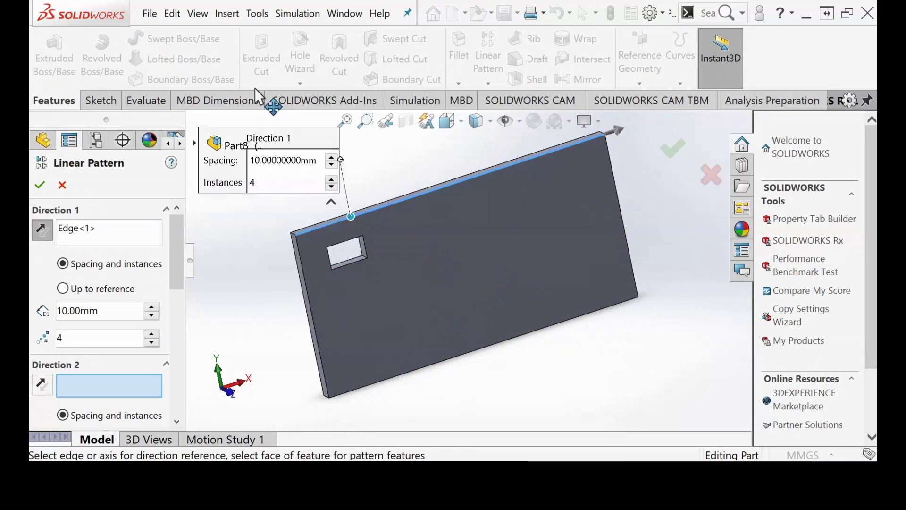
pyautogui.click(151, 306)
pyautogui.click(152, 306)
pyautogui.click(152, 306)
pyautogui.click(151, 306)
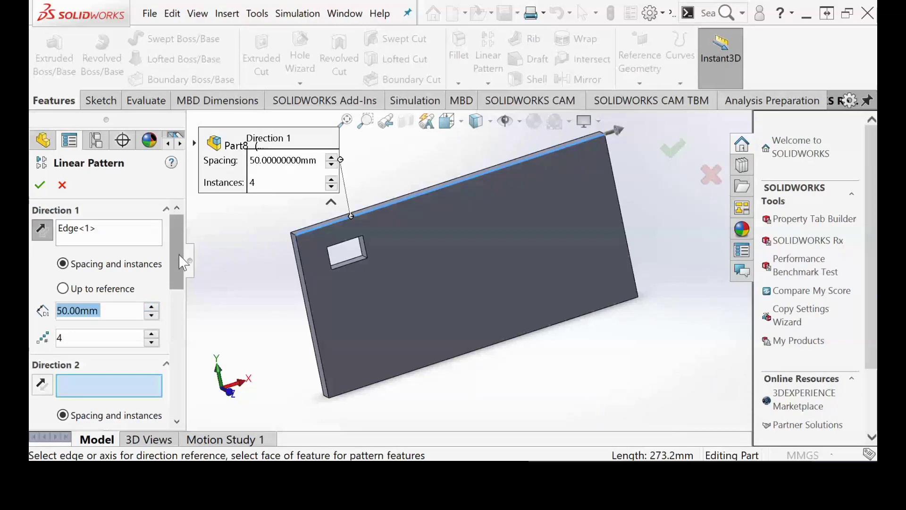
pyautogui.moveTo(183, 263); pyautogui.dragTo(184, 297)
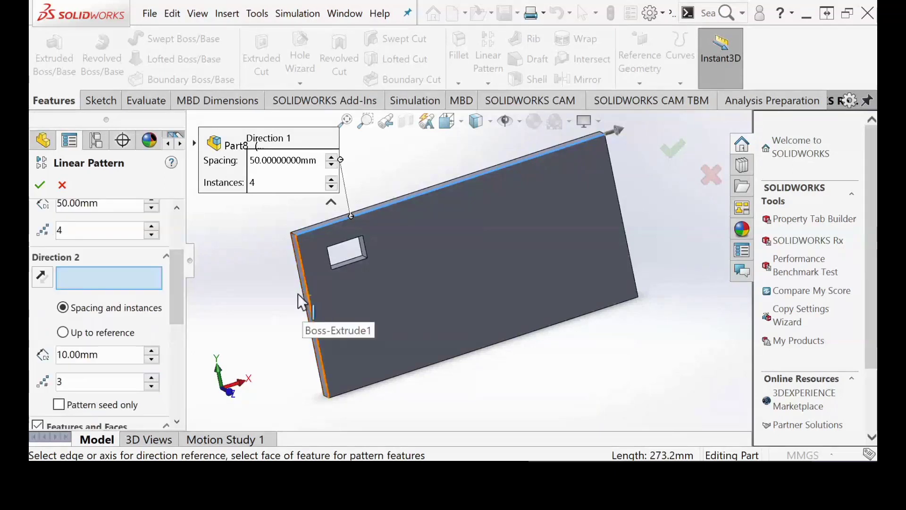
pyautogui.moveTo(183, 278); pyautogui.dragTo(183, 332)
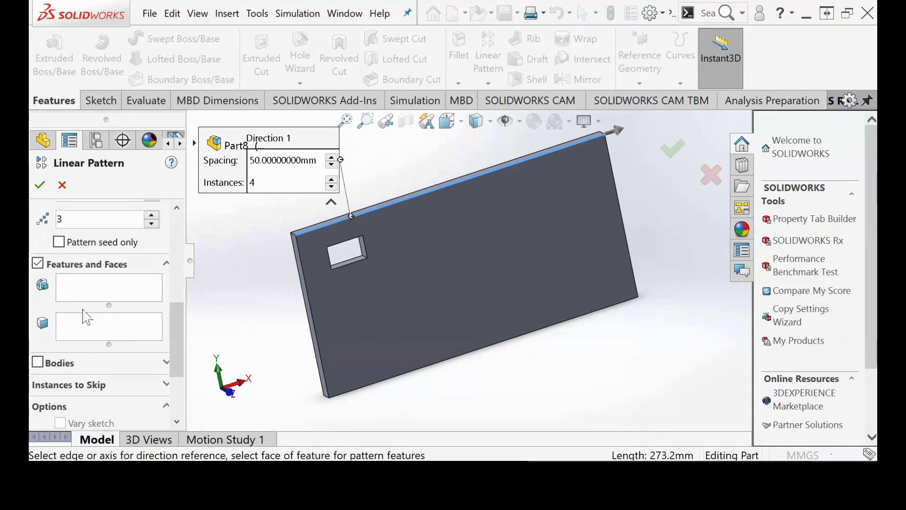
# Select the slot's bottom, side, top and remaining faces as the faces to pattern.
pyautogui.click(83, 327)
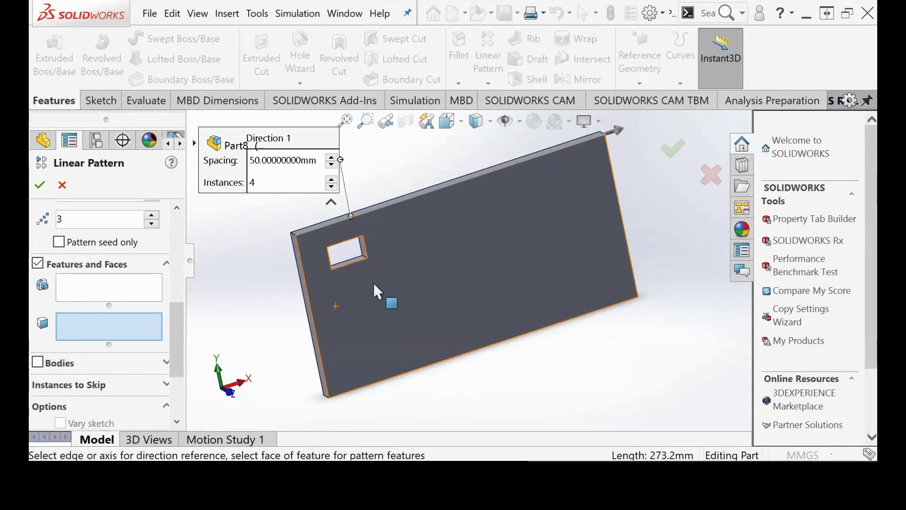
pyautogui.click(359, 258)
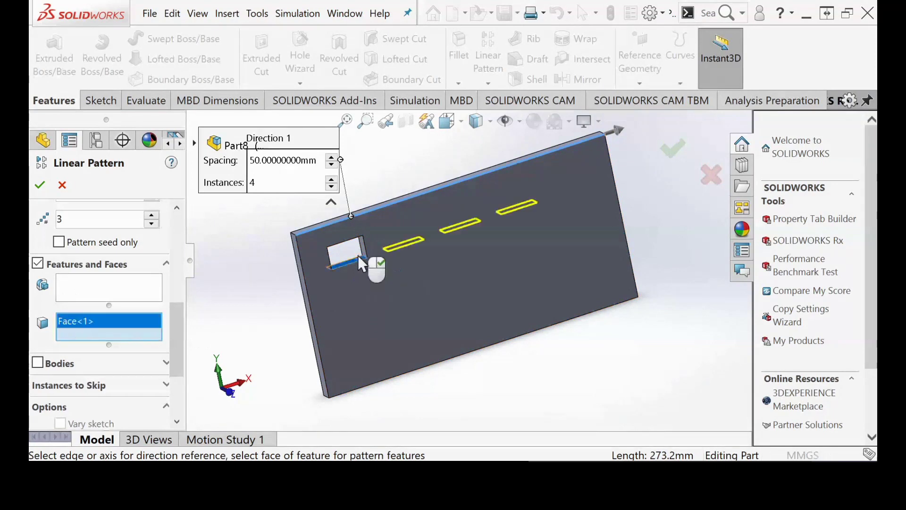
pyautogui.scroll(-5, 360, 255)
pyautogui.click(426, 259)
pyautogui.moveTo(358, 265); pyautogui.dragTo(321, 171, button='middle')
pyautogui.click(305, 264)
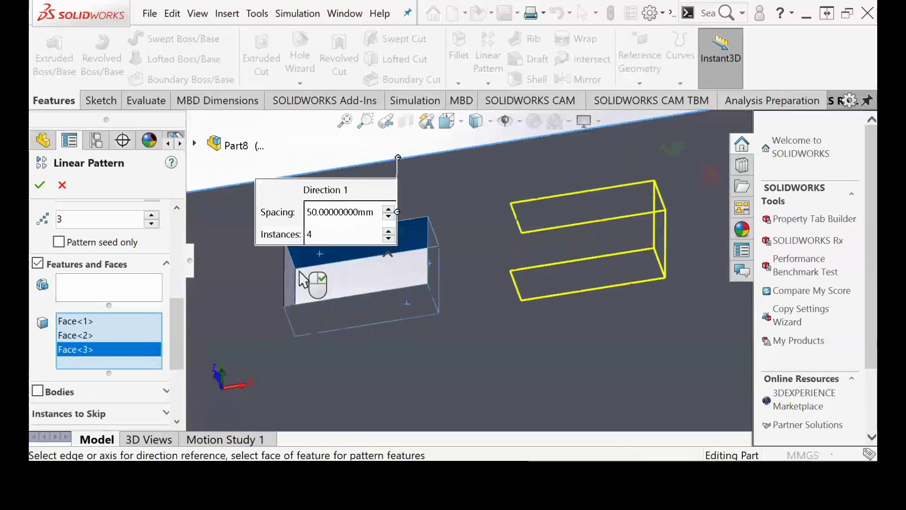
pyautogui.click(313, 285)
pyautogui.scroll(3, 465, 273)
pyautogui.moveTo(466, 273); pyautogui.dragTo(501, 399, button='middle')
pyautogui.scroll(-2, 572, 262)
pyautogui.scroll(-2, 560, 264)
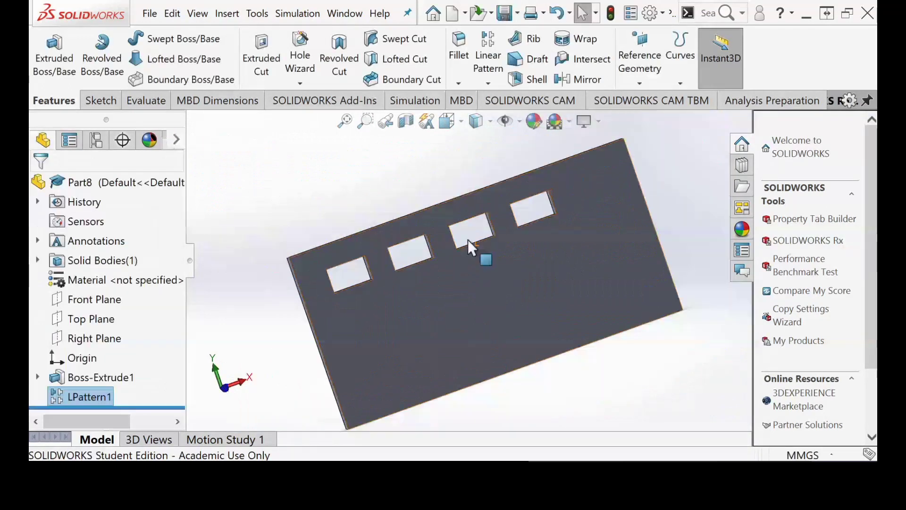
# Zoom out on the slotted plate and open the File menu to start a new part.
pyautogui.scroll(3, 468, 239)
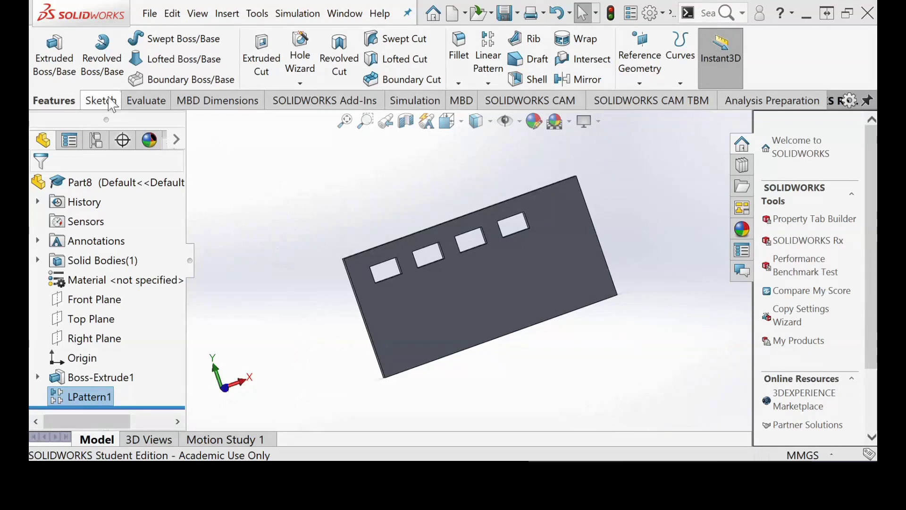
pyautogui.click(111, 105)
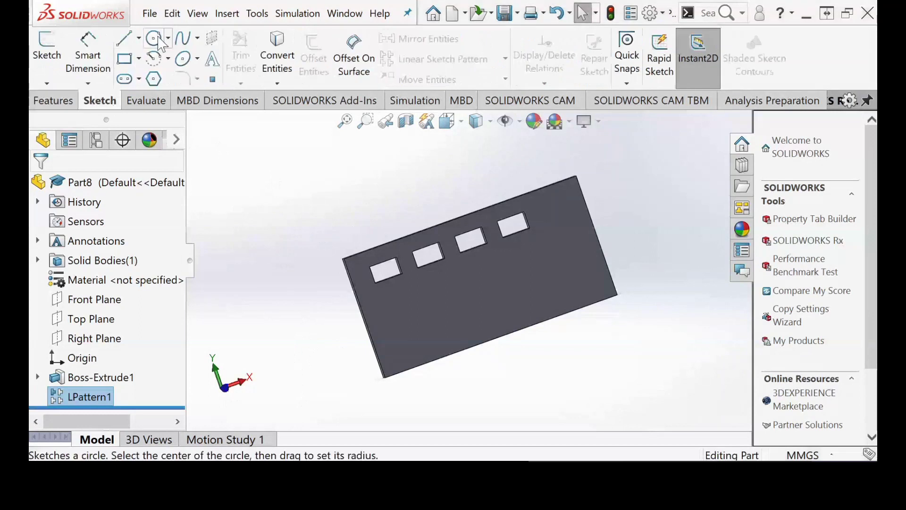
pyautogui.click(150, 14)
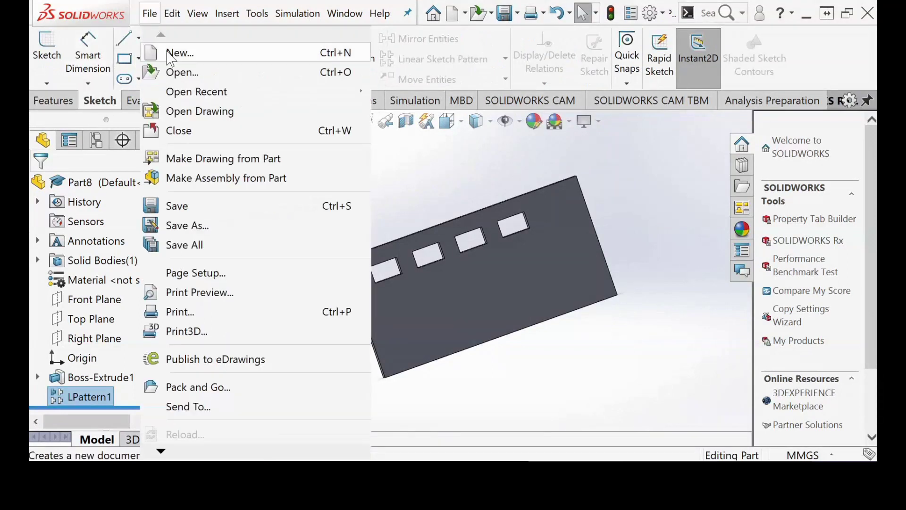
# Create a new part and sketch a circle centred on the origin on Front Plane.
pyautogui.click(417, 252)
pyautogui.click(481, 380)
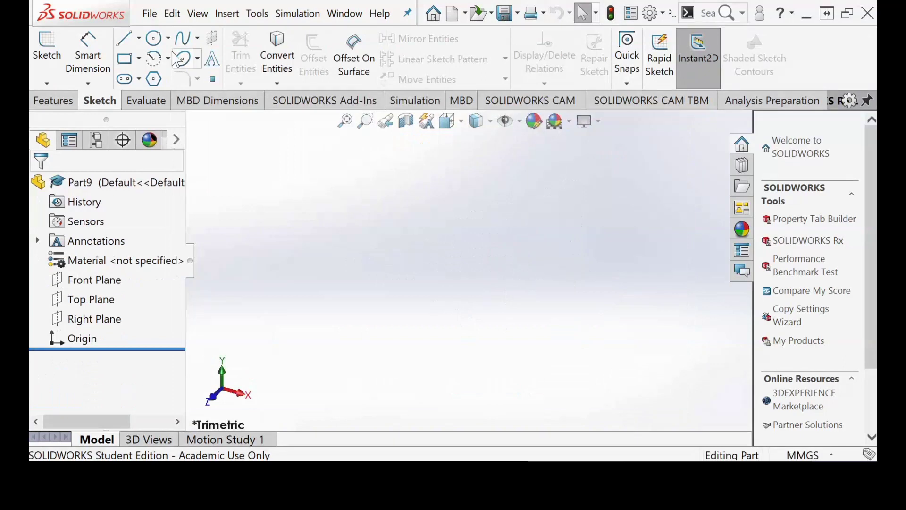
pyautogui.click(47, 50)
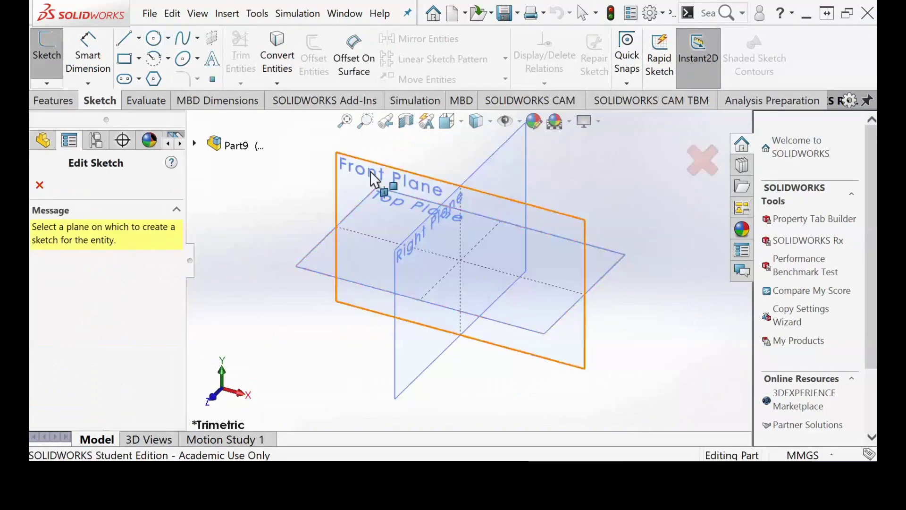
pyautogui.click(375, 179)
pyautogui.click(461, 260)
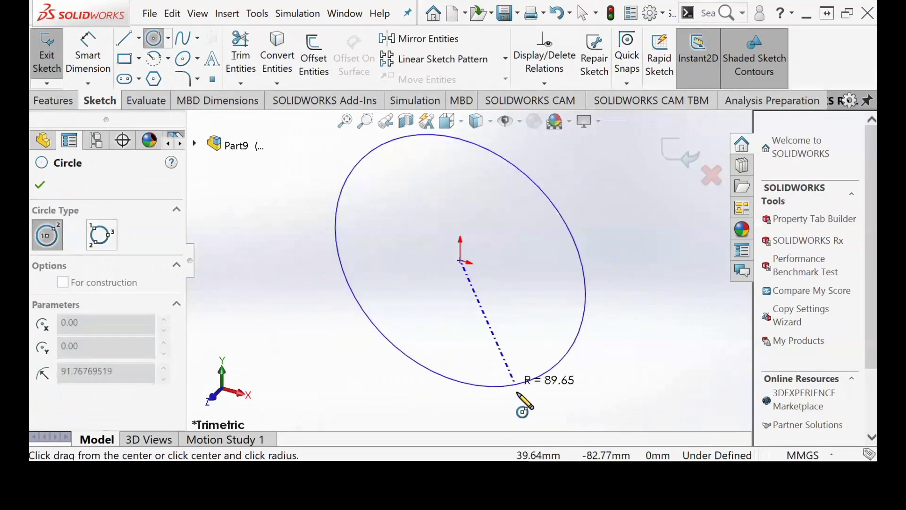
pyautogui.click(518, 394)
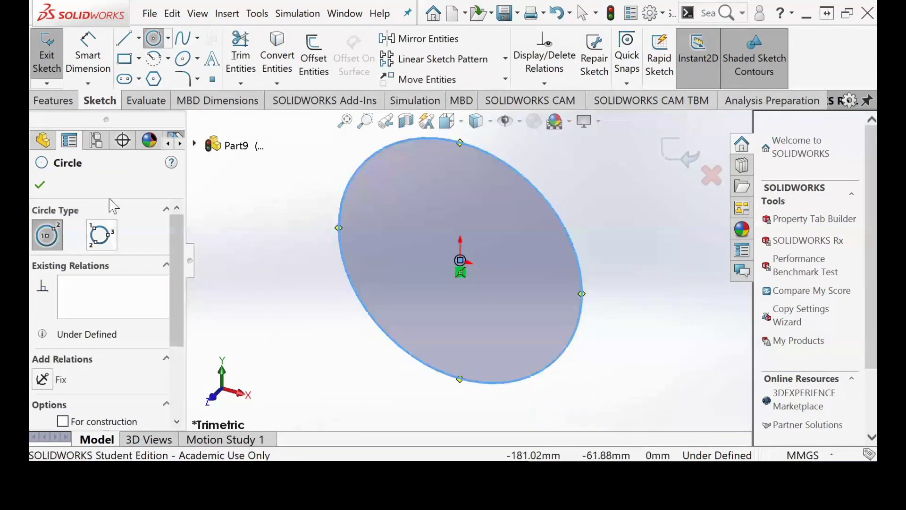
# Extrude the circle 10 mm Blind into a disk and select its front face.
pyautogui.click(40, 184)
pyautogui.click(47, 57)
pyautogui.click(63, 62)
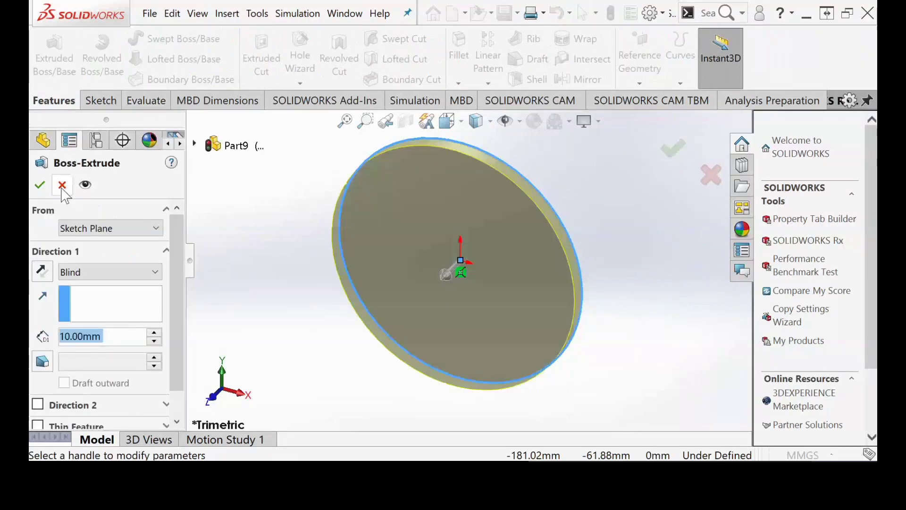
pyautogui.click(39, 185)
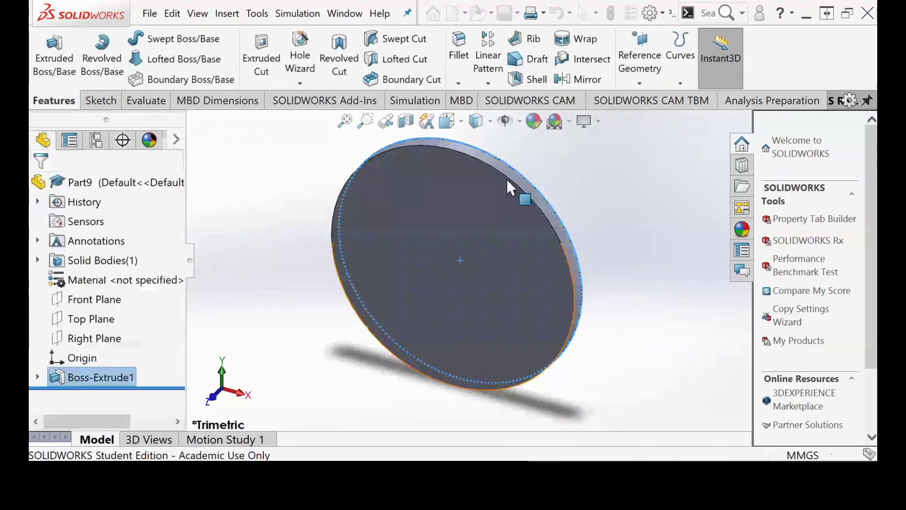
pyautogui.moveTo(506, 180); pyautogui.dragTo(593, 231, button='middle')
pyautogui.click(519, 236)
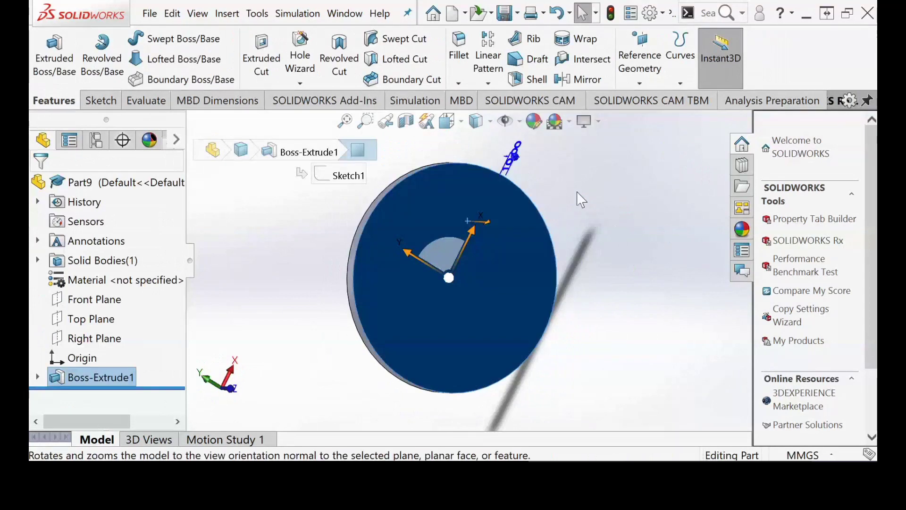
# Sketch a small circle near the top of the disk face, viewed normal to it.
pyautogui.click(564, 202)
pyautogui.click(98, 102)
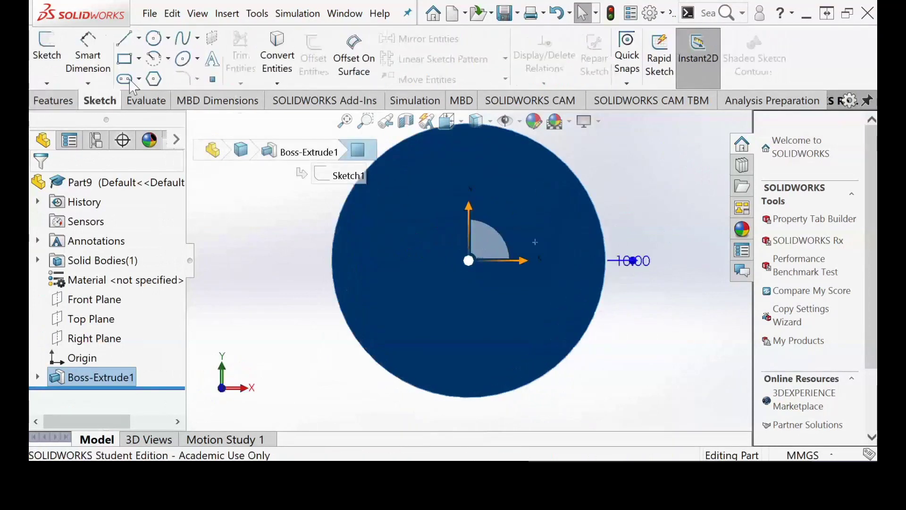
pyautogui.click(154, 38)
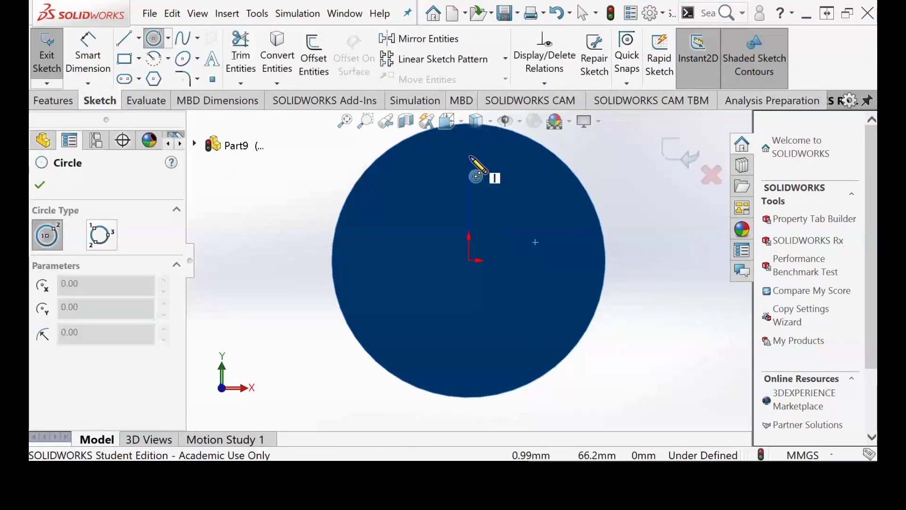
pyautogui.click(469, 154)
pyautogui.click(482, 201)
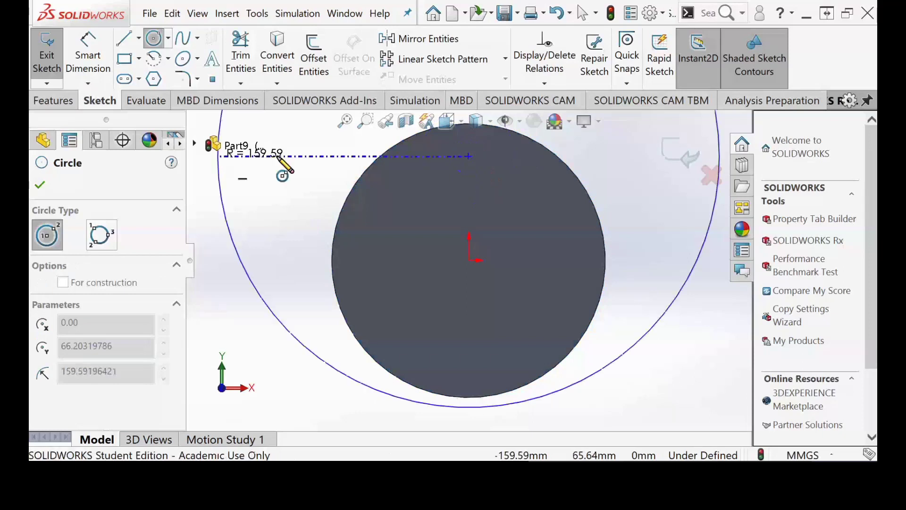
pyautogui.click(482, 157)
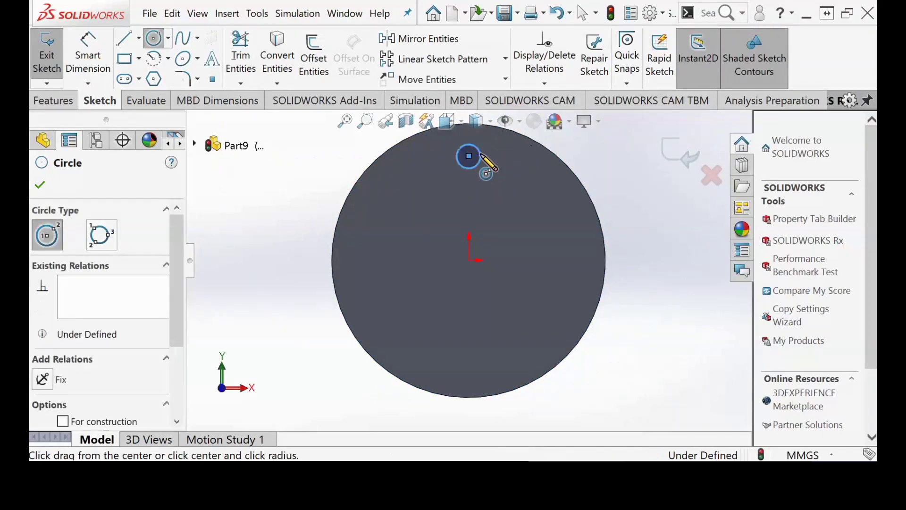
# Cut the circle through the disk with an Extruded Cut set to Through All.
pyautogui.click(53, 101)
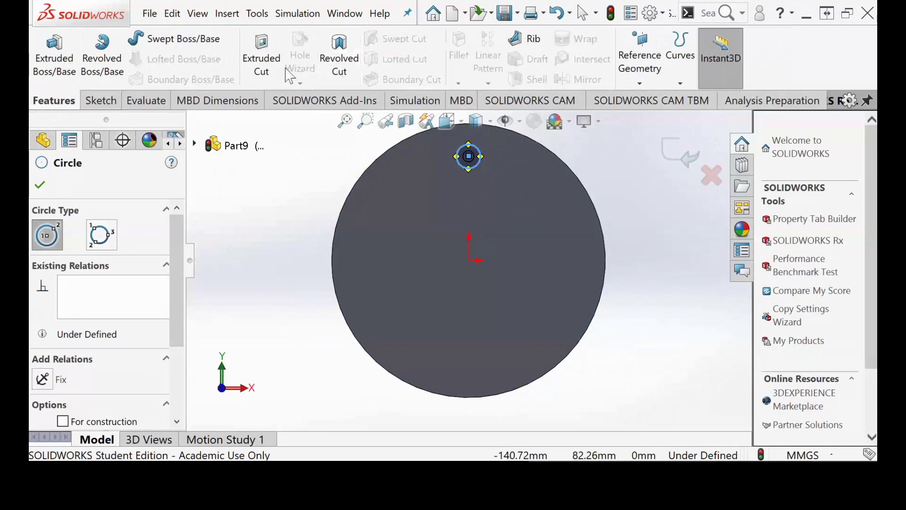
pyautogui.click(274, 55)
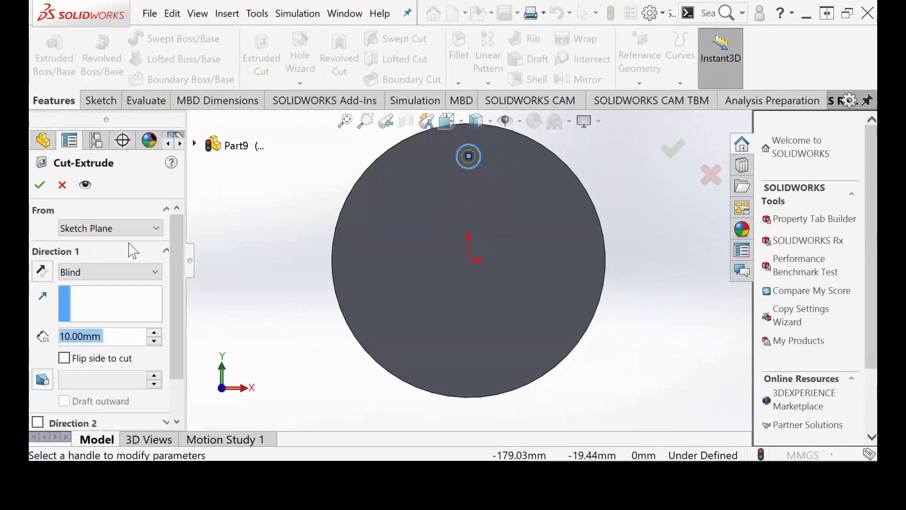
pyautogui.click(125, 279)
pyautogui.click(95, 299)
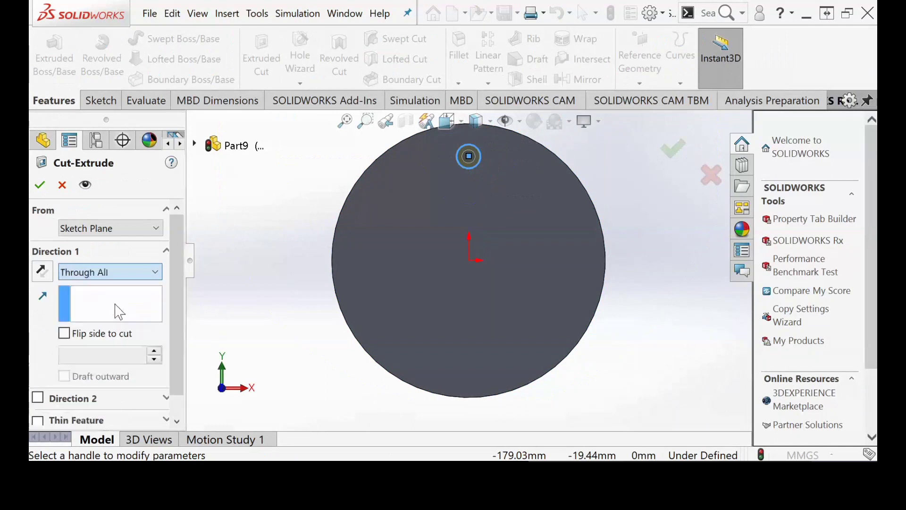
pyautogui.click(39, 185)
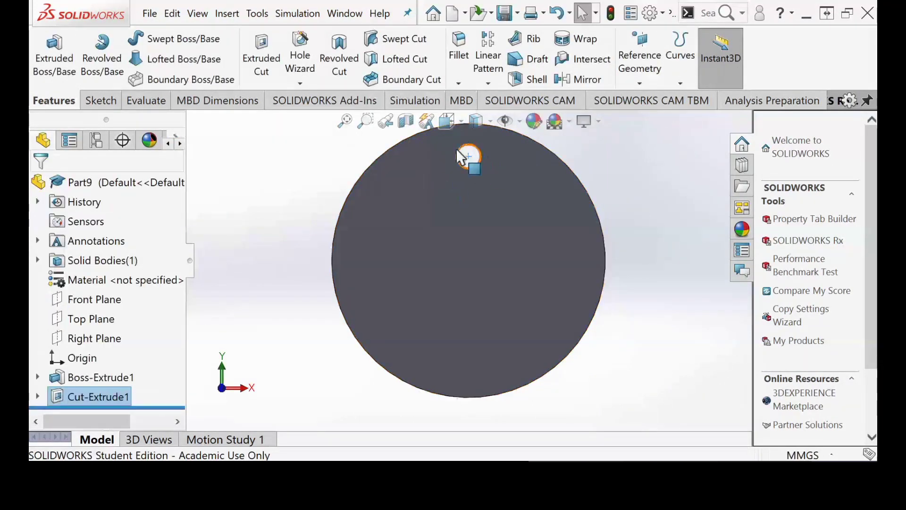
pyautogui.click(90, 380)
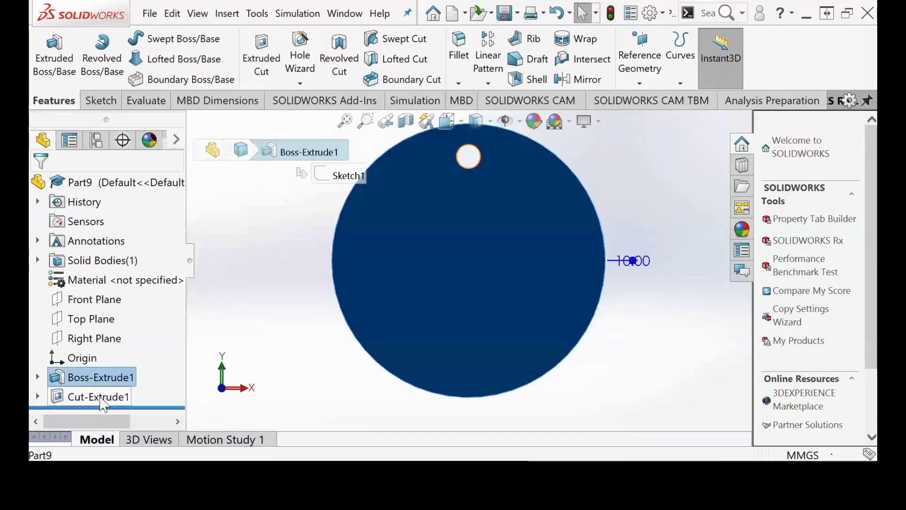
pyautogui.press('Escape')
# Set up a circular pattern around the disk's outer edge, 360° with 8 instances.
pyautogui.click(502, 59)
pyautogui.click(500, 117)
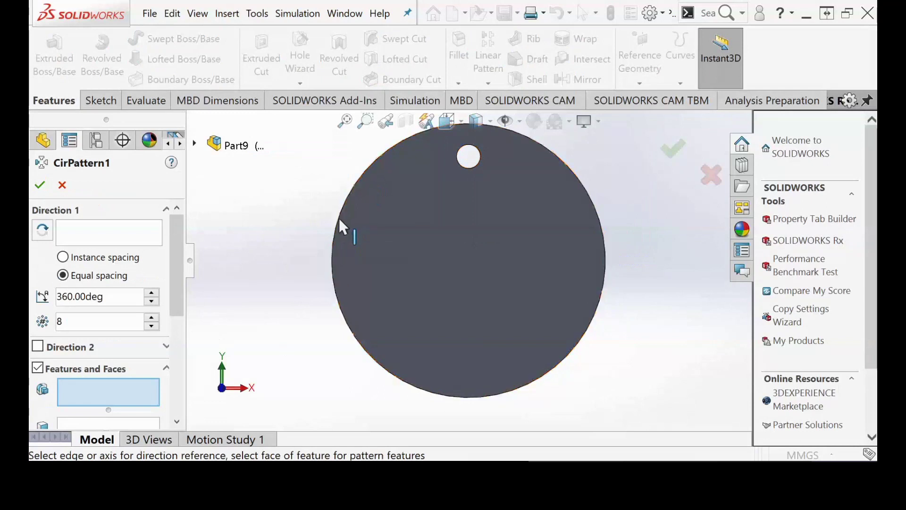
pyautogui.click(104, 234)
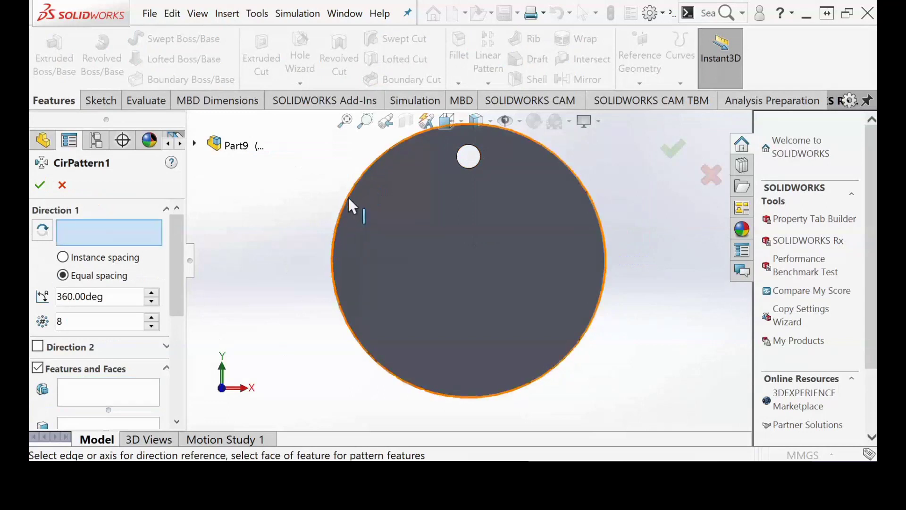
pyautogui.click(348, 197)
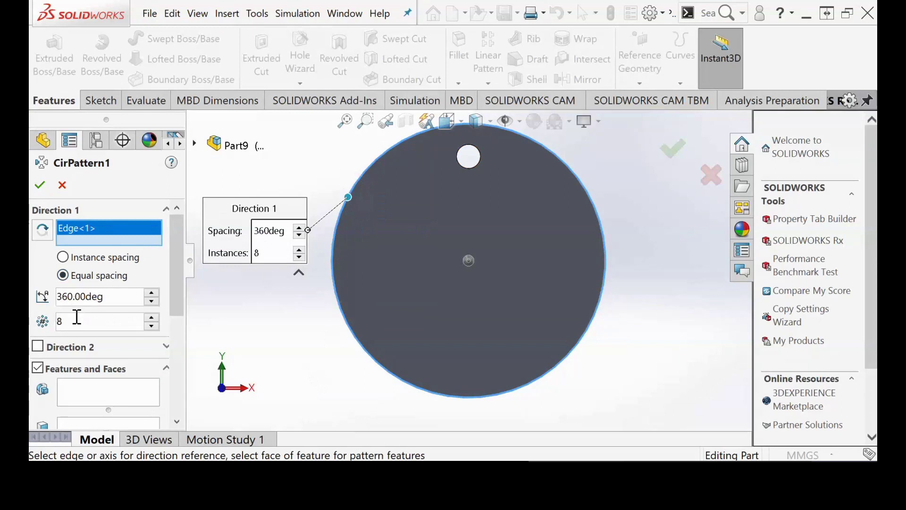
pyautogui.moveTo(179, 300); pyautogui.dragTo(186, 350)
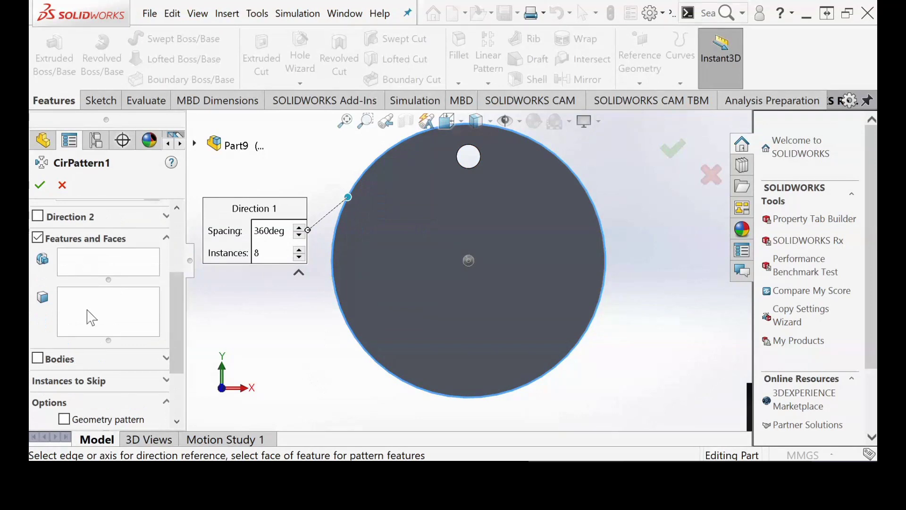
# Choose Cut-Extrude1 as the feature to pattern and confirm the eight holes.
pyautogui.click(134, 265)
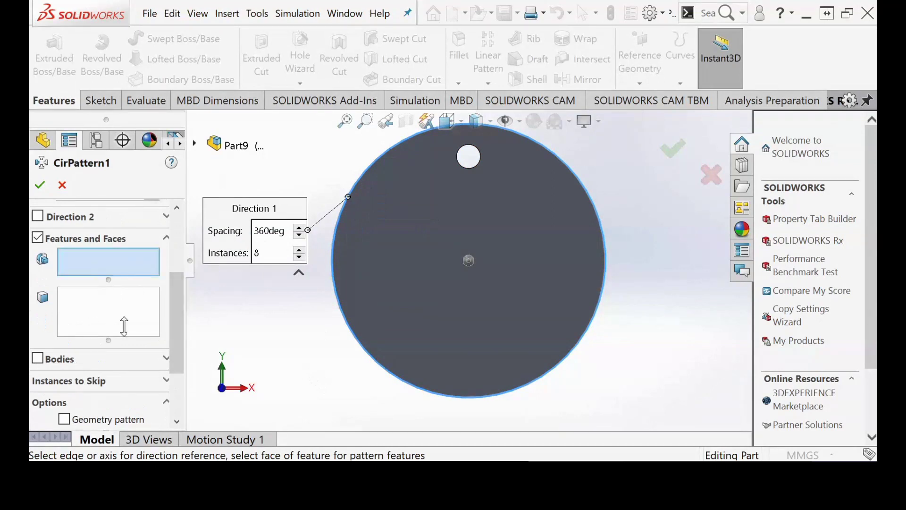
pyautogui.click(194, 143)
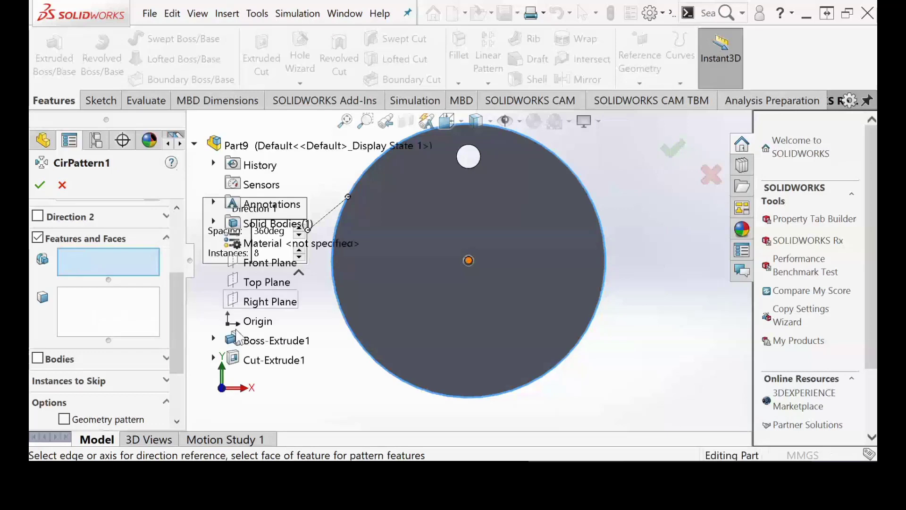
pyautogui.click(269, 360)
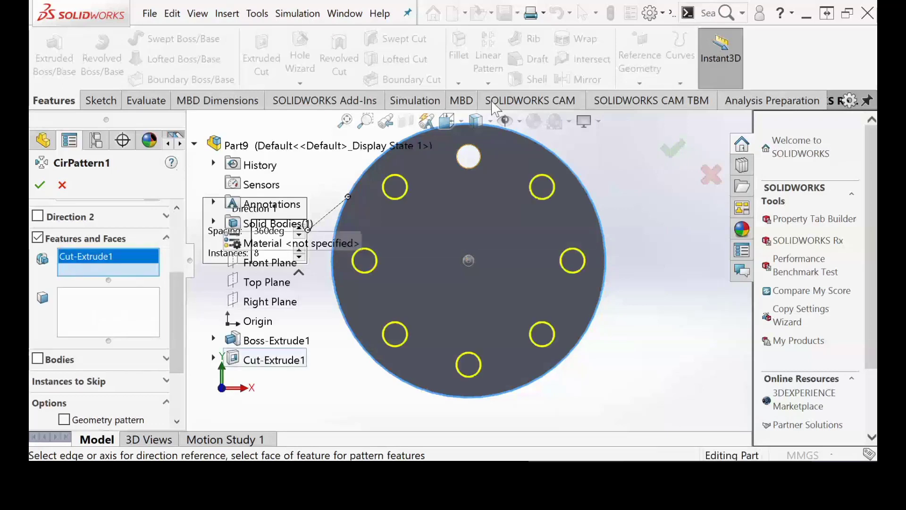
pyautogui.press('Return')
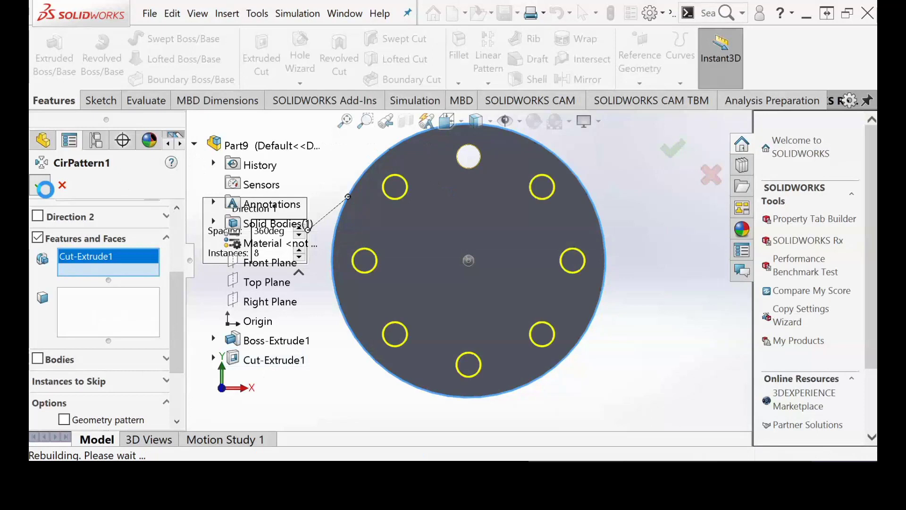